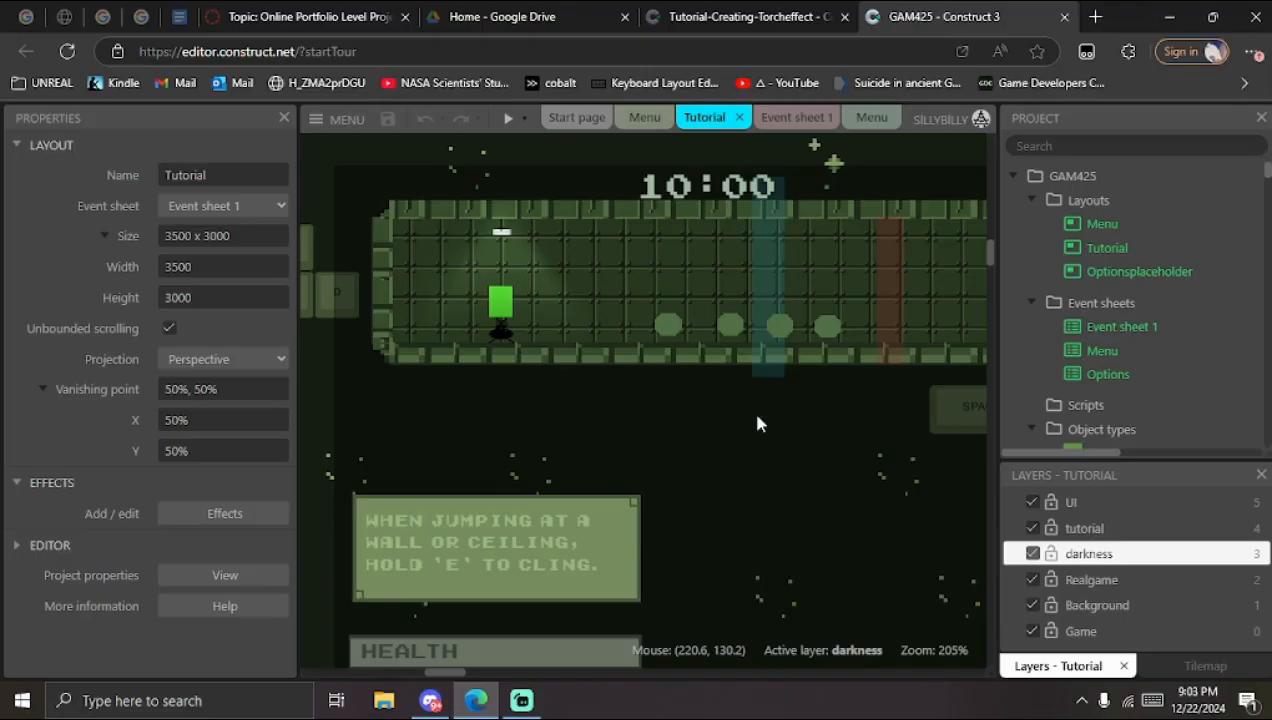
Step: Preview the GAM425 Tutorial layout full-size, walk the character past the torches to examine their light, and close the preview
left_click(508, 119)
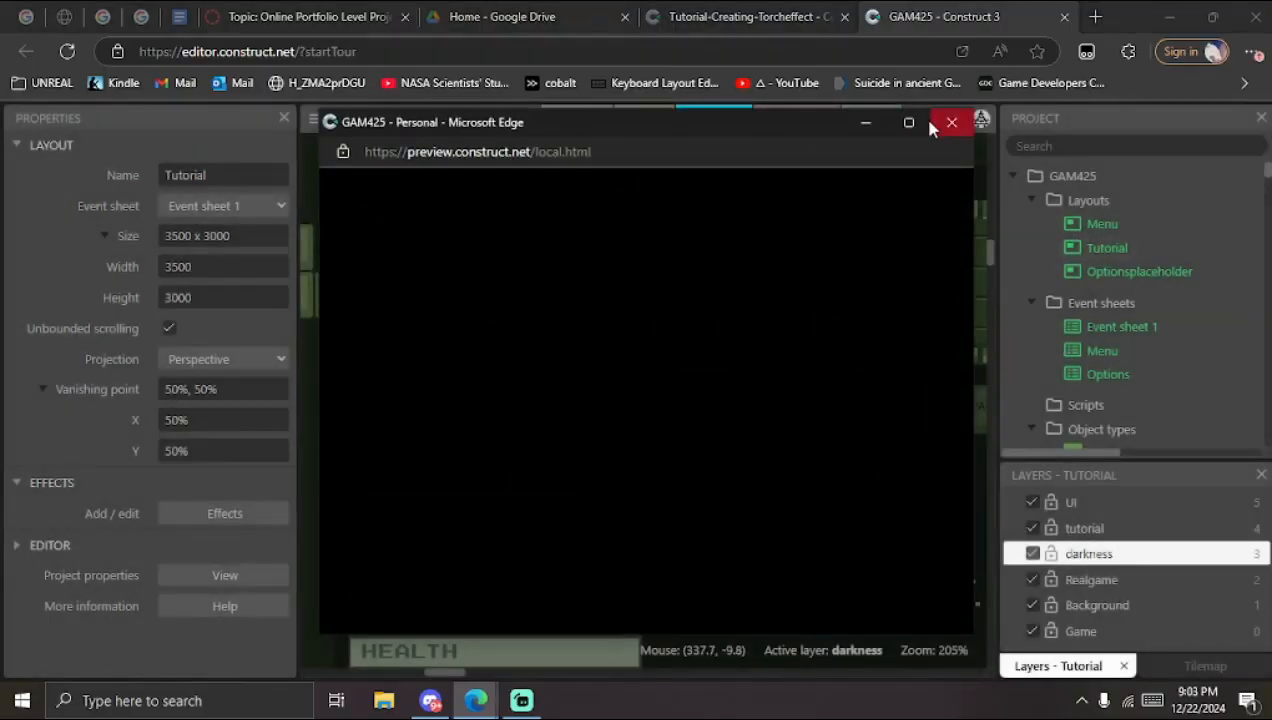
left_click(909, 123)
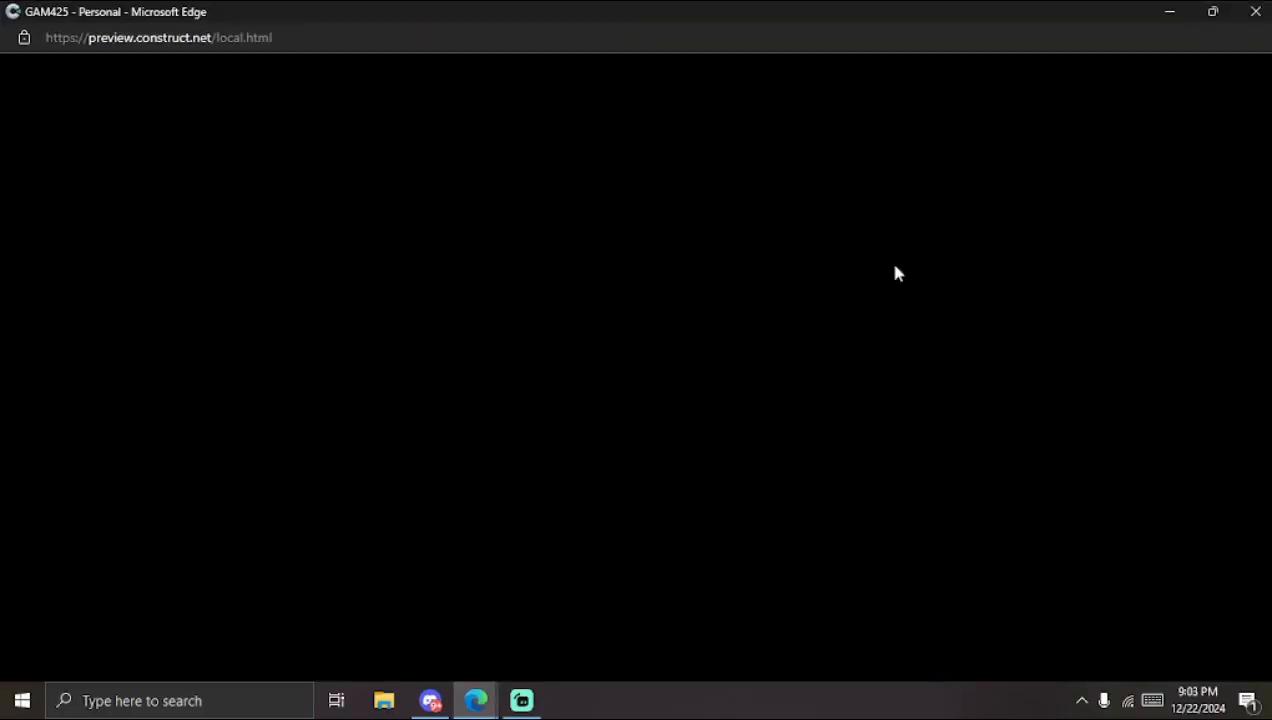
key("d")
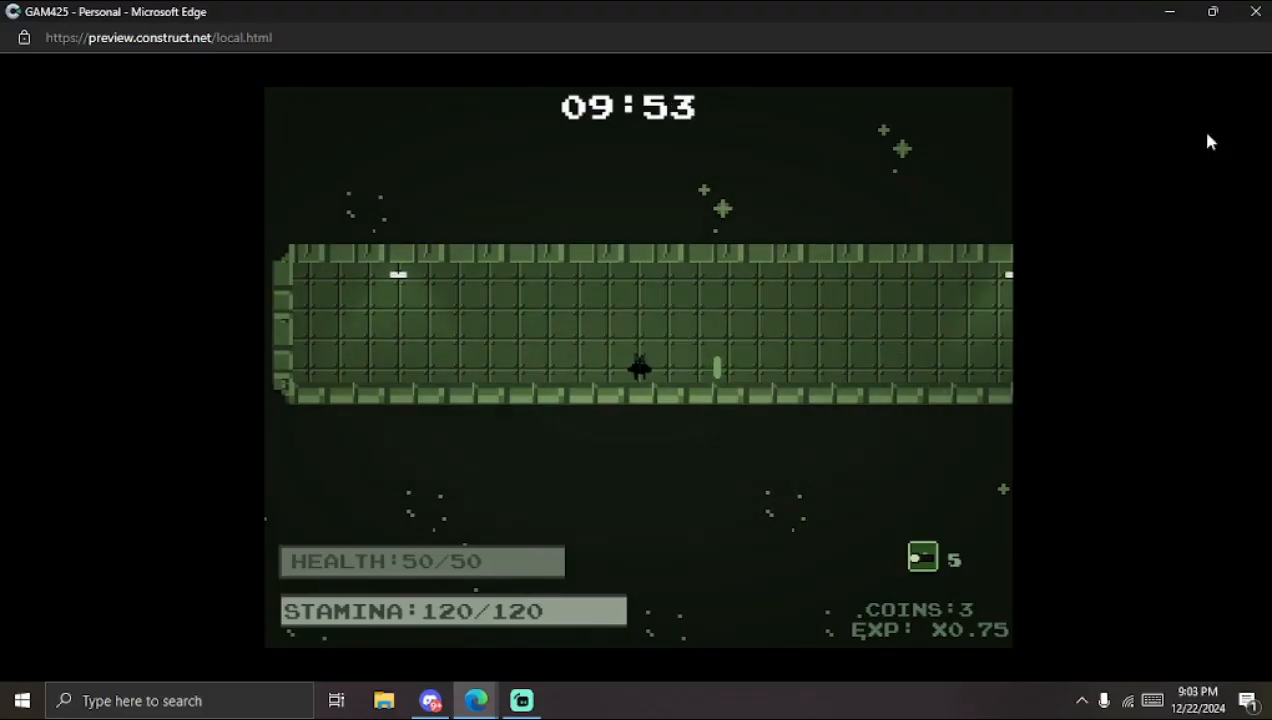
left_click(1256, 12)
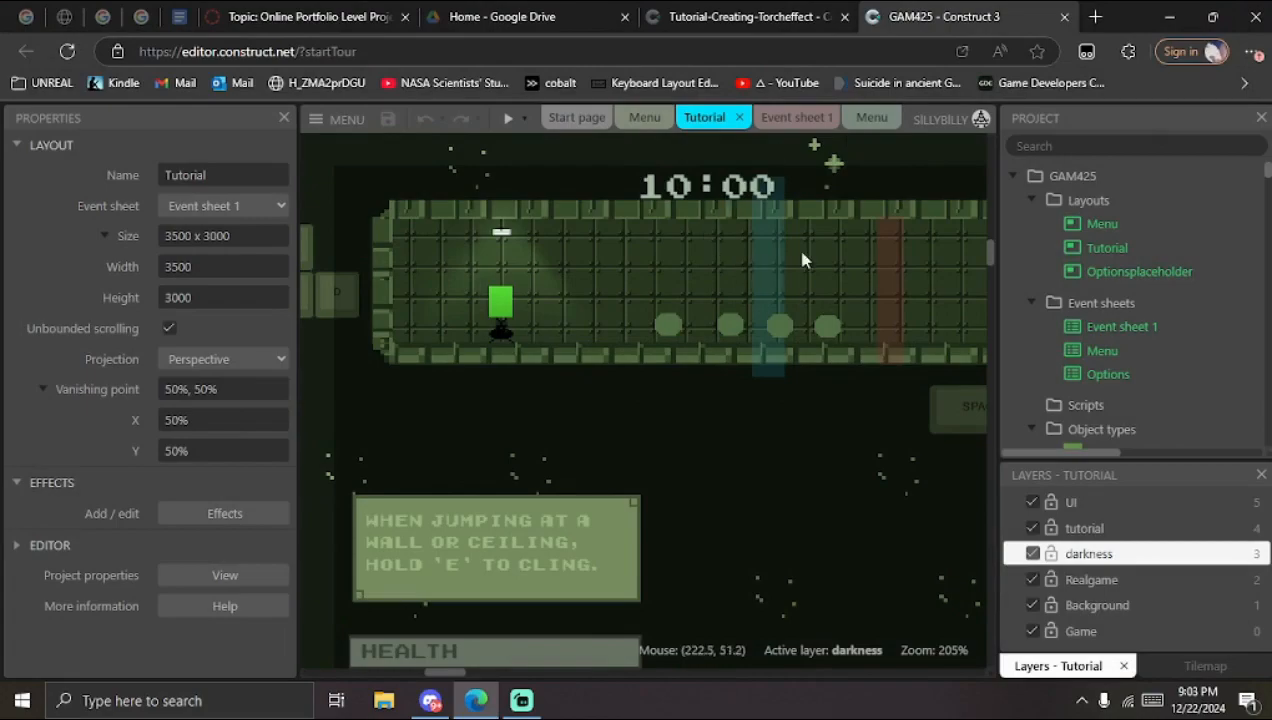
Step: Switch to the Tutorial-Creating-Torcheffect project, collapse the movement group in Event sheet 1, and return to Layout 1
left_click(750, 16)
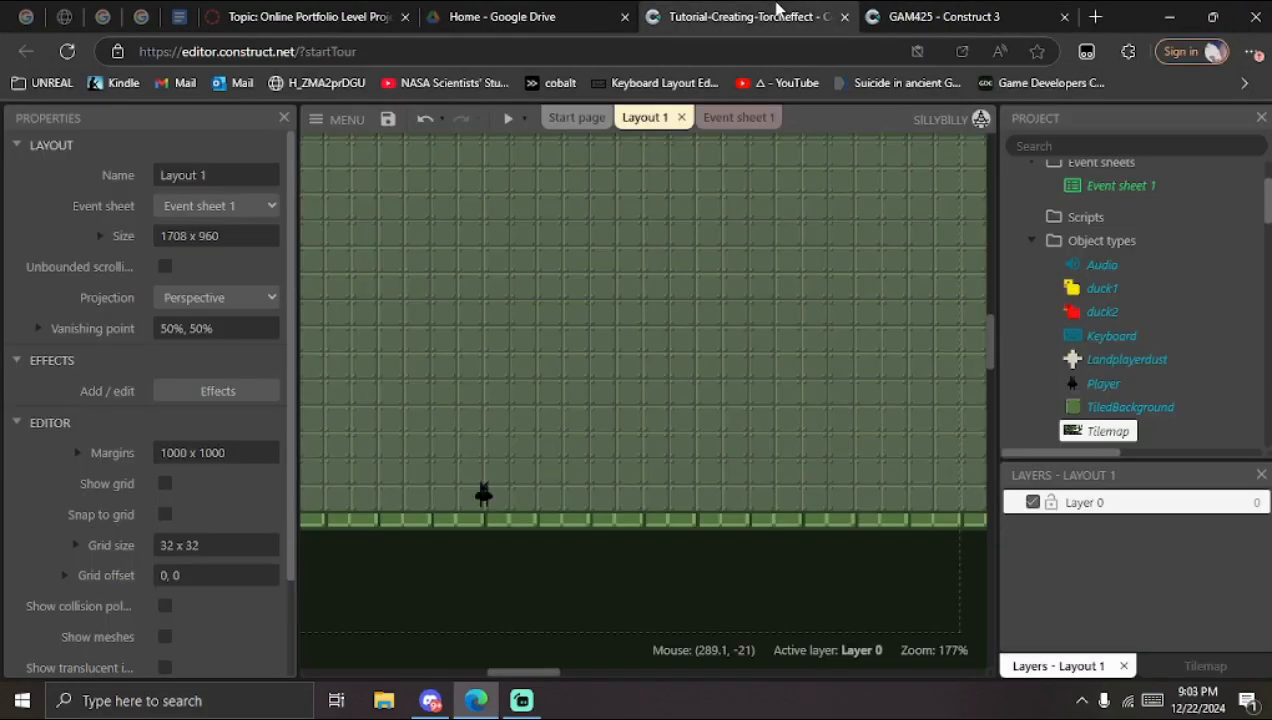
scroll(585, 341, "down", 3, "ctrl")
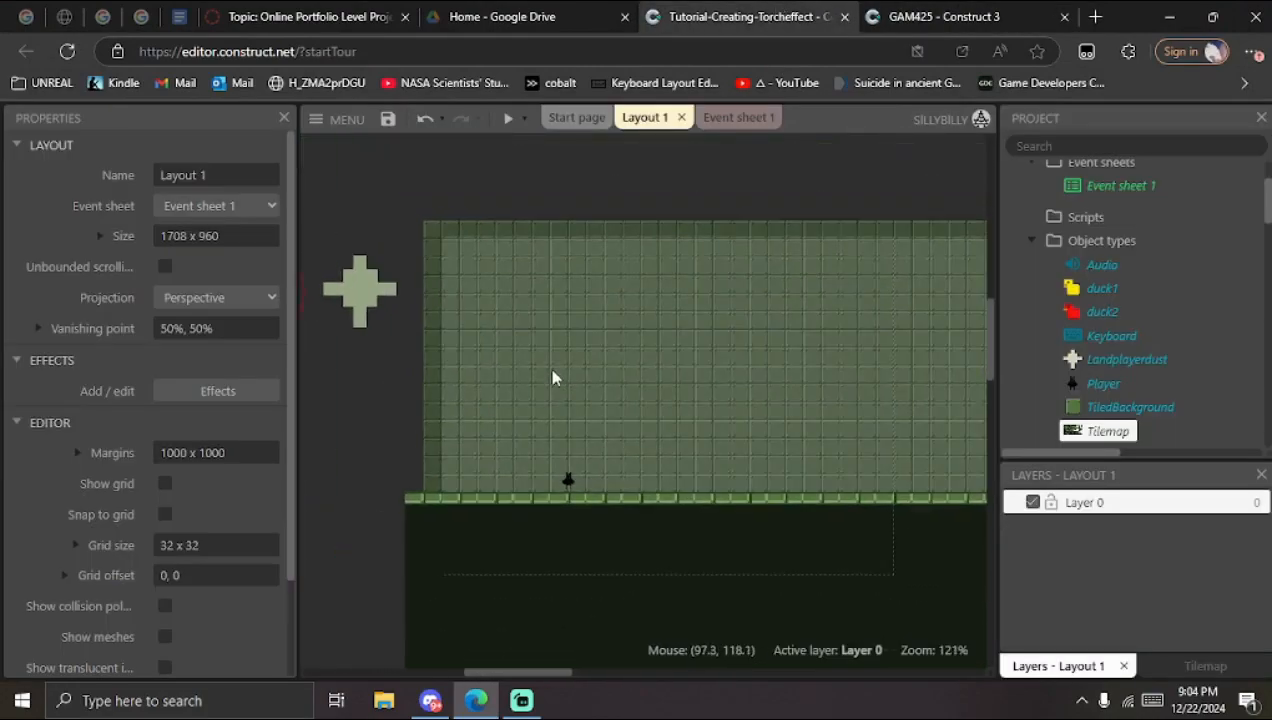
scroll(1098, 310, "down", 3)
scroll(1098, 310, "up", 3)
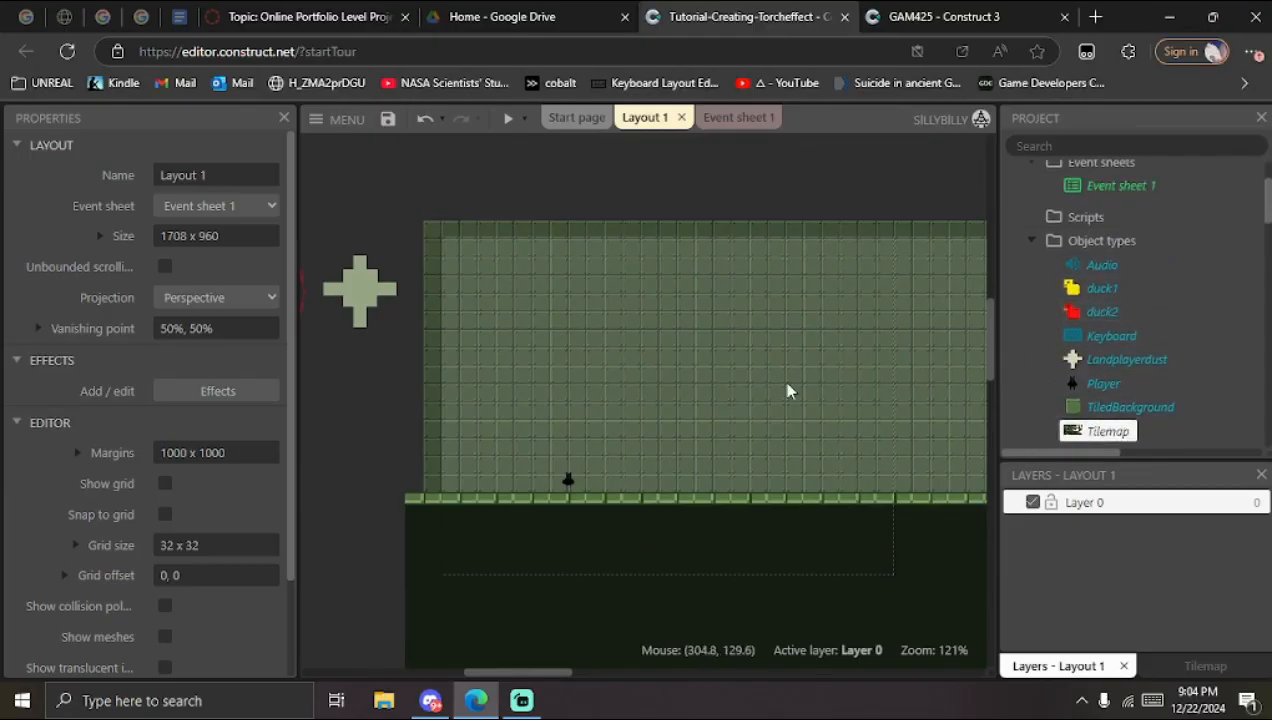
scroll(740, 398, "down", 2)
left_click(738, 117)
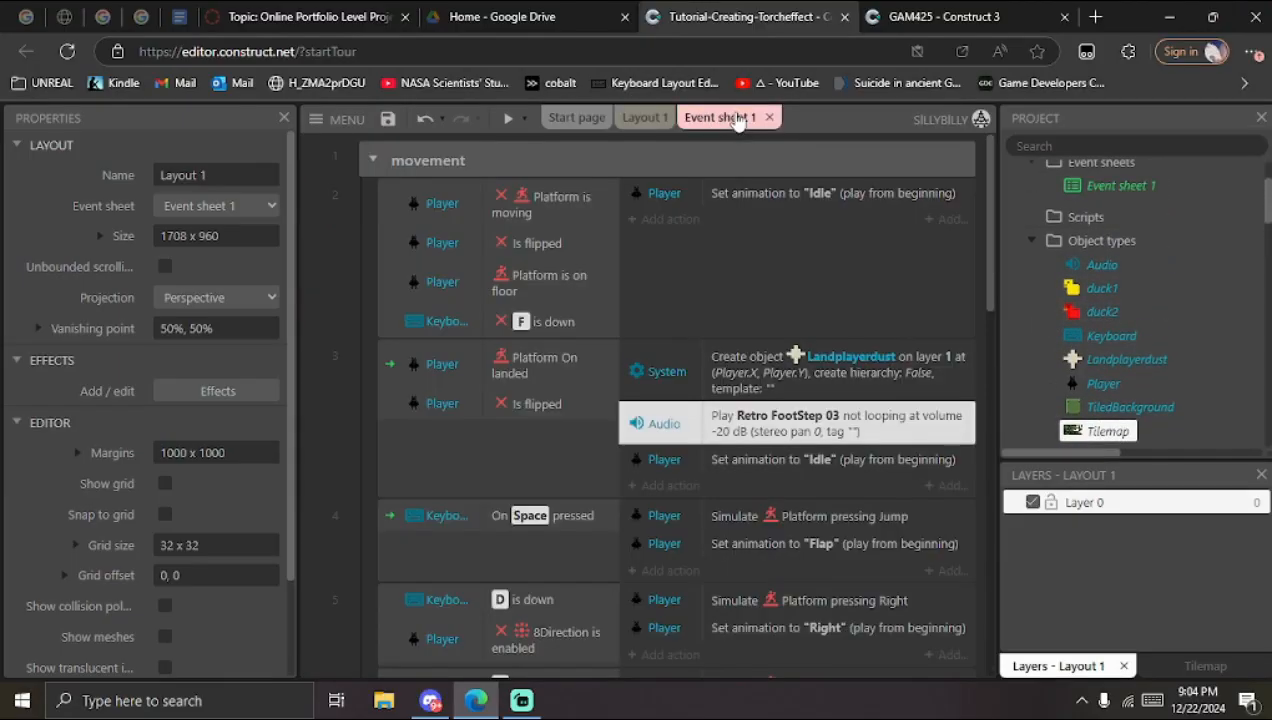
left_click(374, 160)
left_click(650, 117)
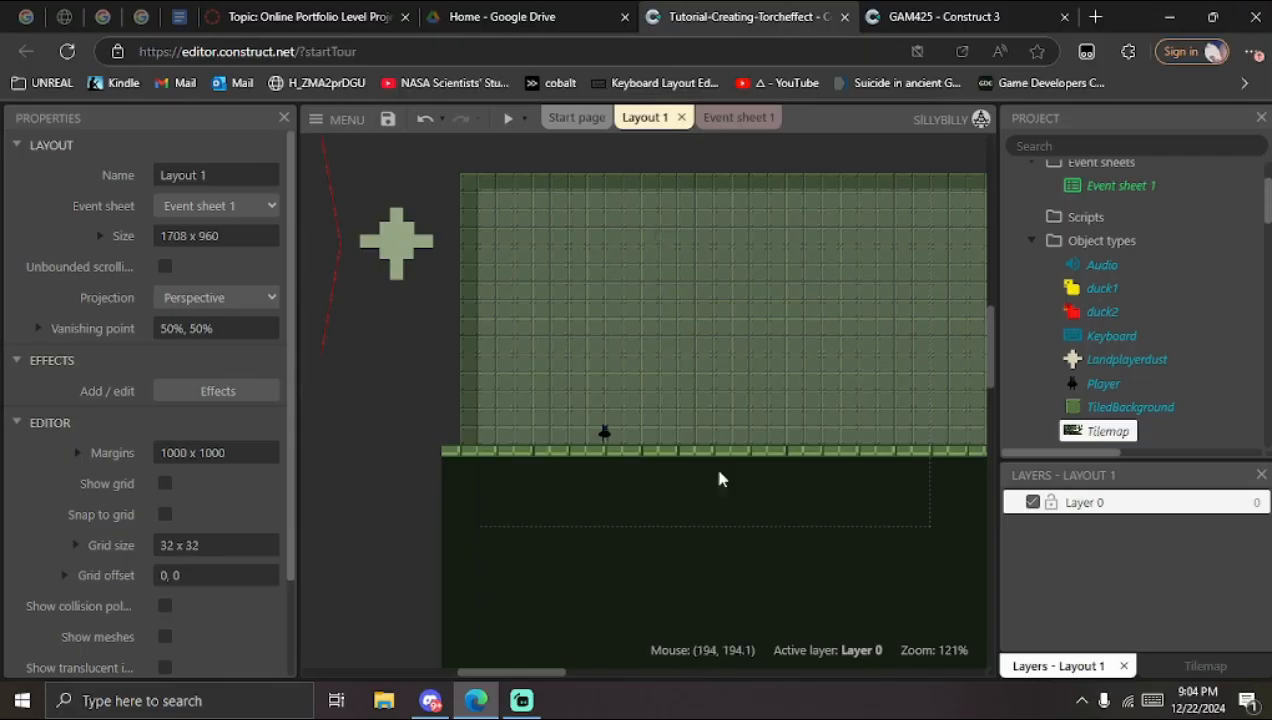
middle_click_drag(758, 423, 725, 431)
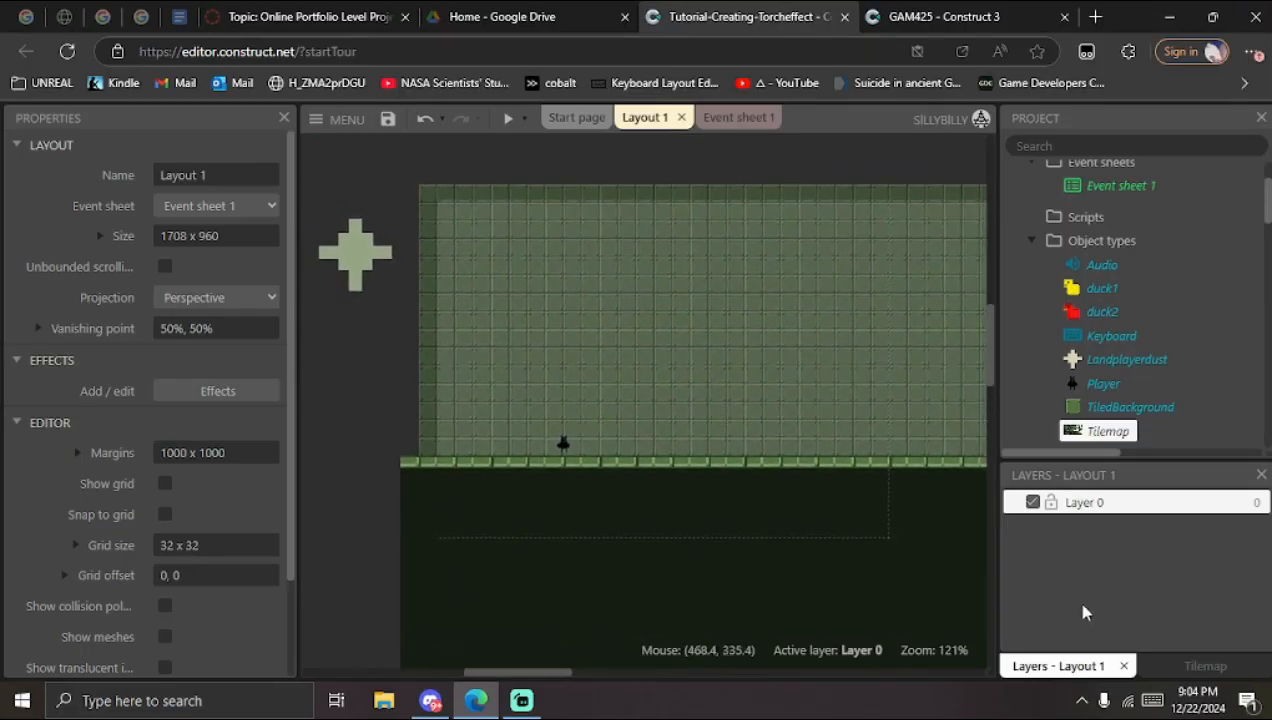
Step: Add a new layer above Layer 0 in Layout 1 and name it darkness
right_click(1077, 553)
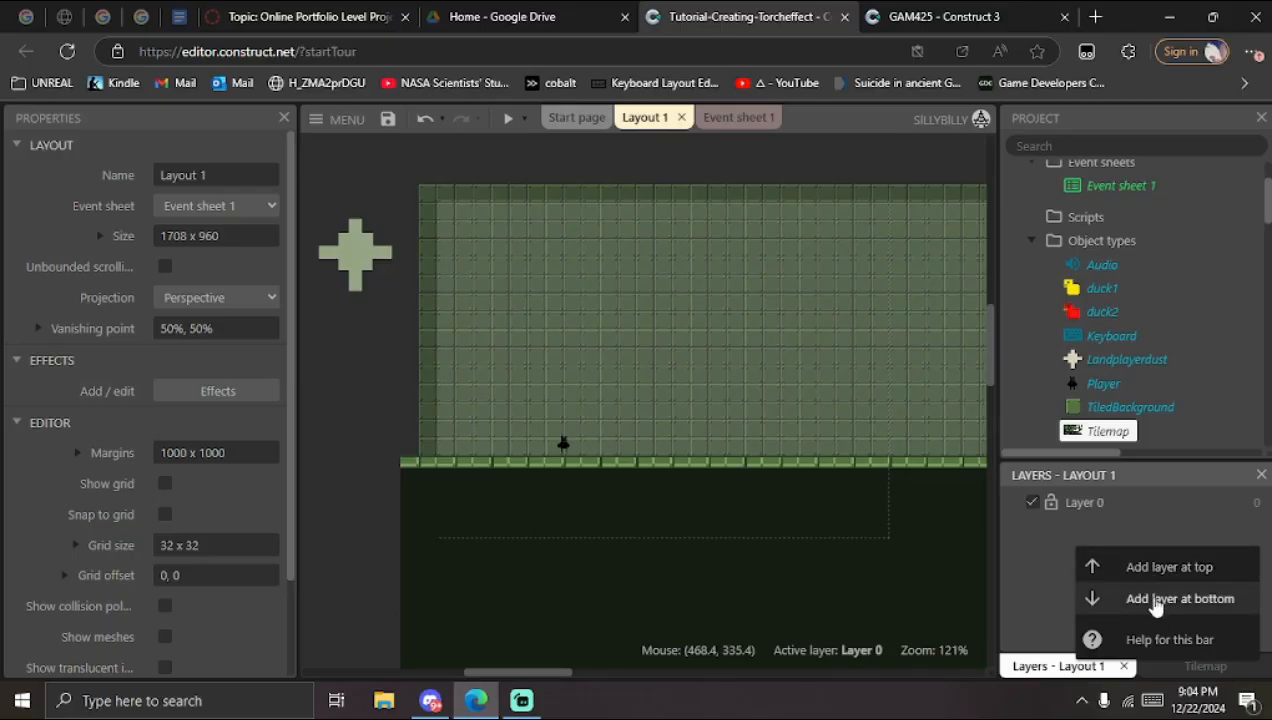
left_click(1130, 570)
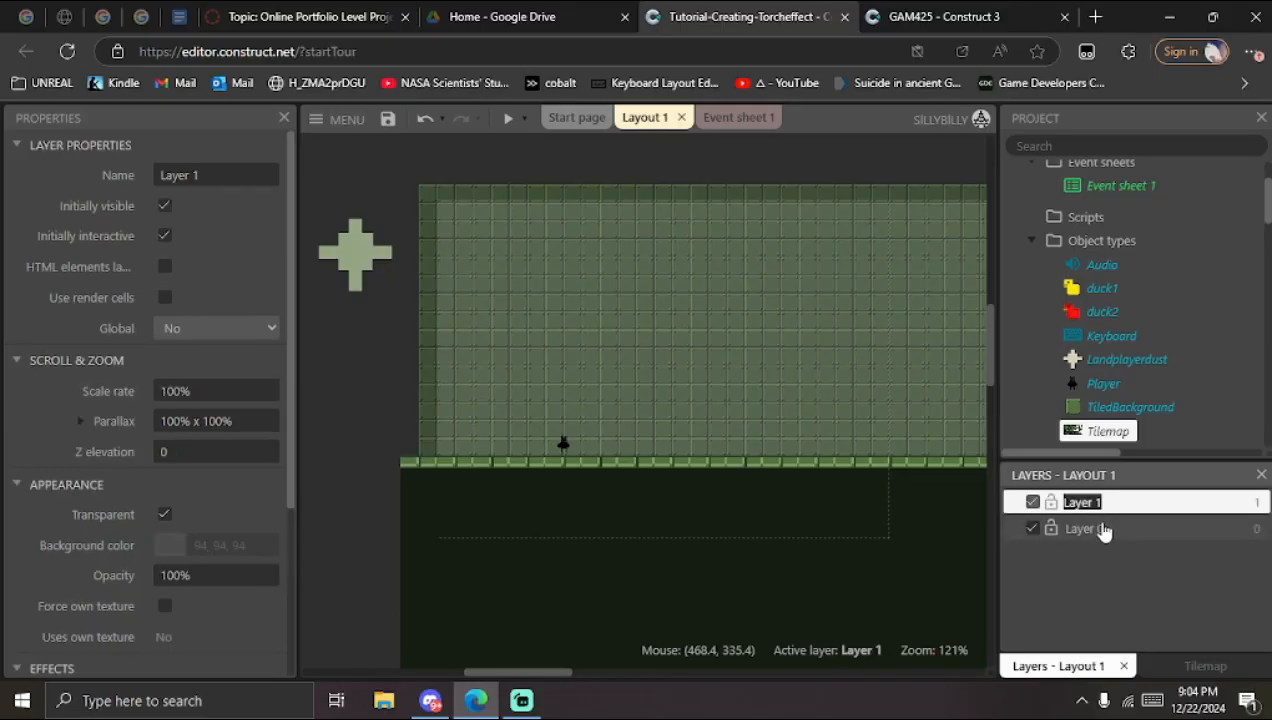
type("darkness")
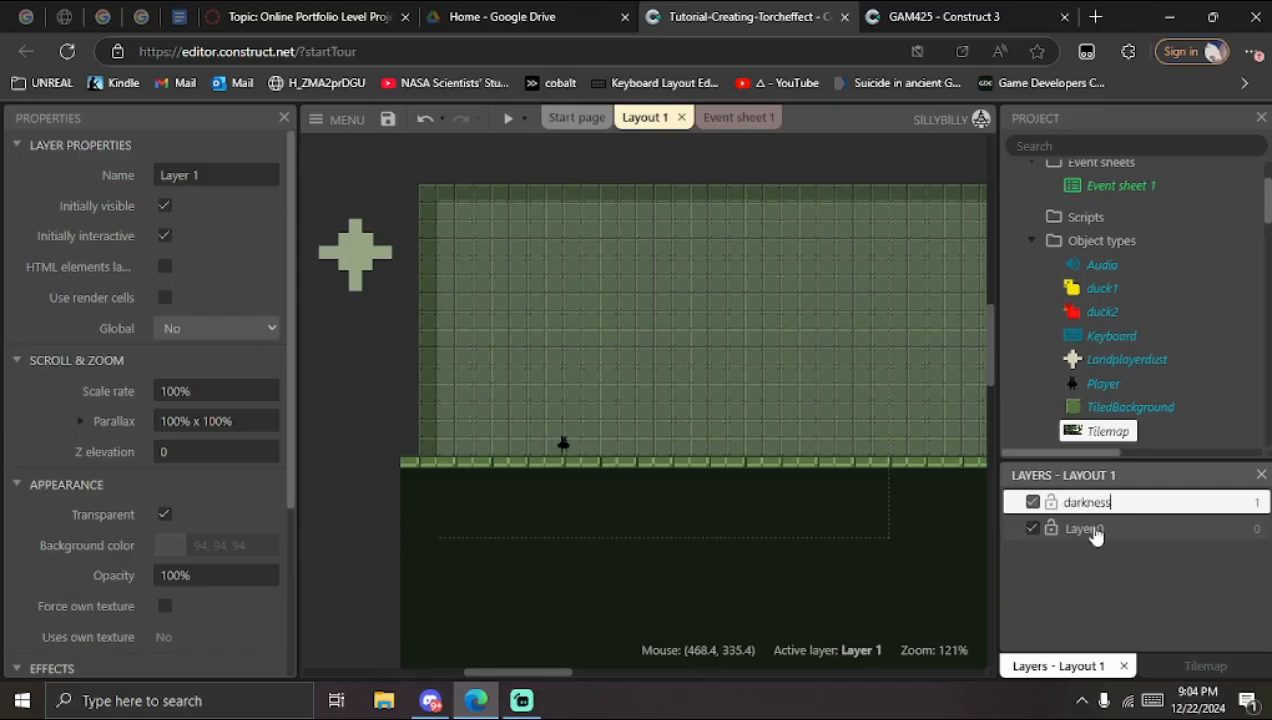
key("Return")
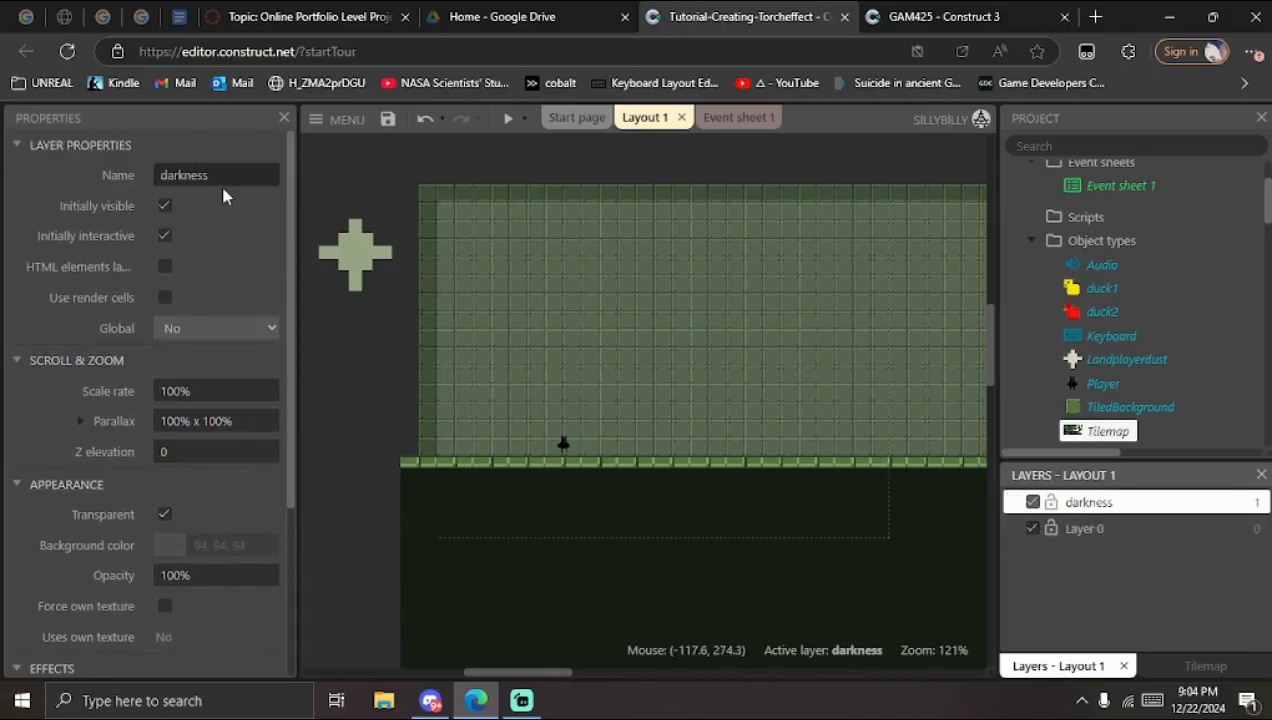
Step: Turn off transparency for the darkness layer and set its background color to black (0, 0, 0)
scroll(187, 341, "down", 2)
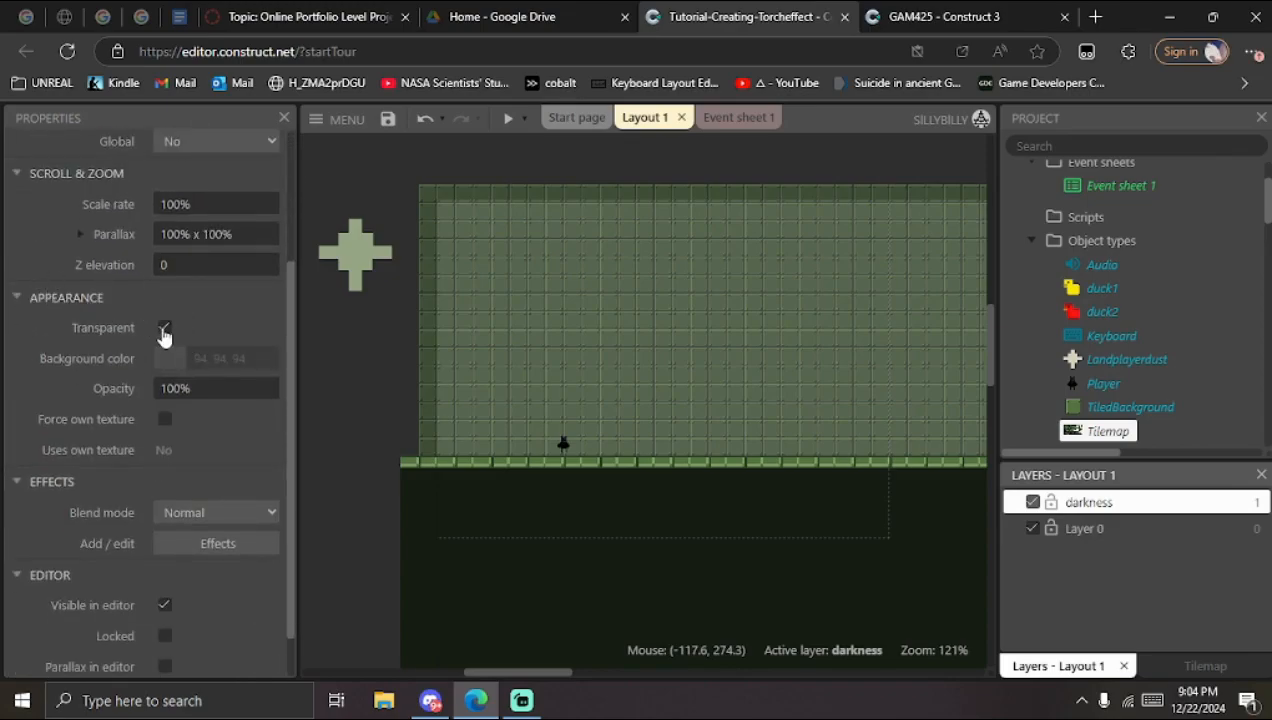
left_click(165, 329)
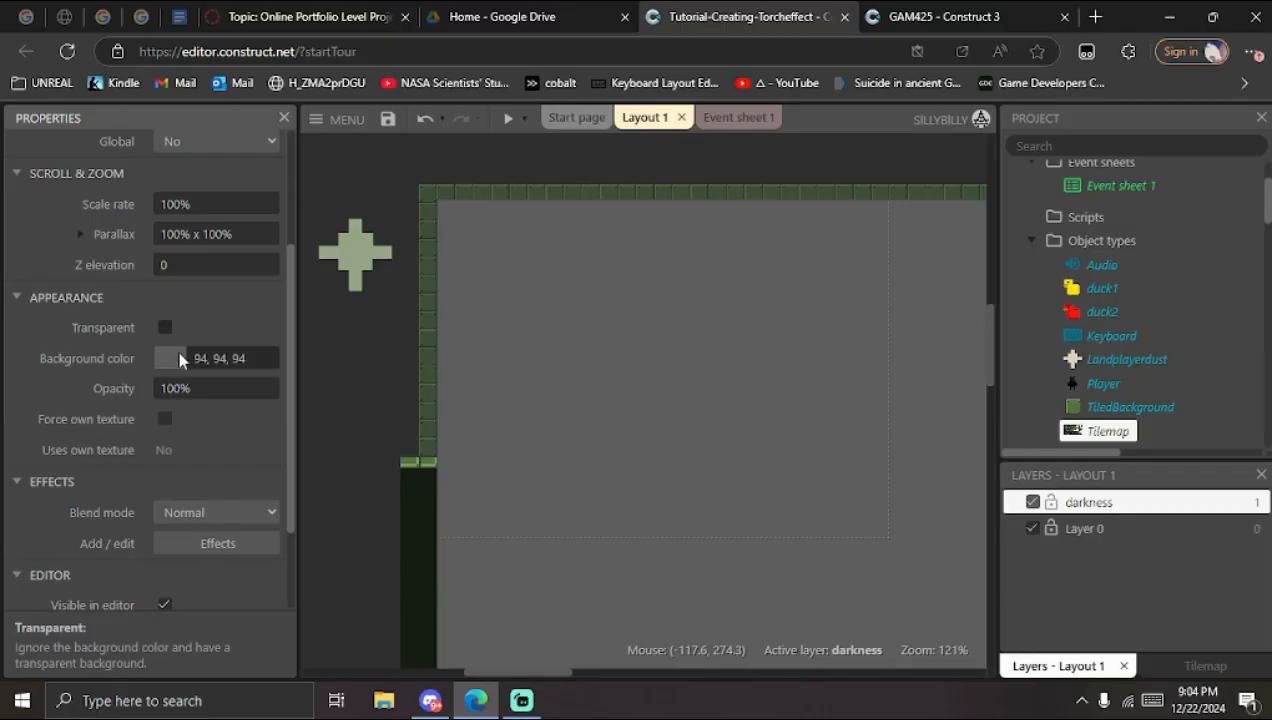
middle_click_drag(549, 429, 442, 420)
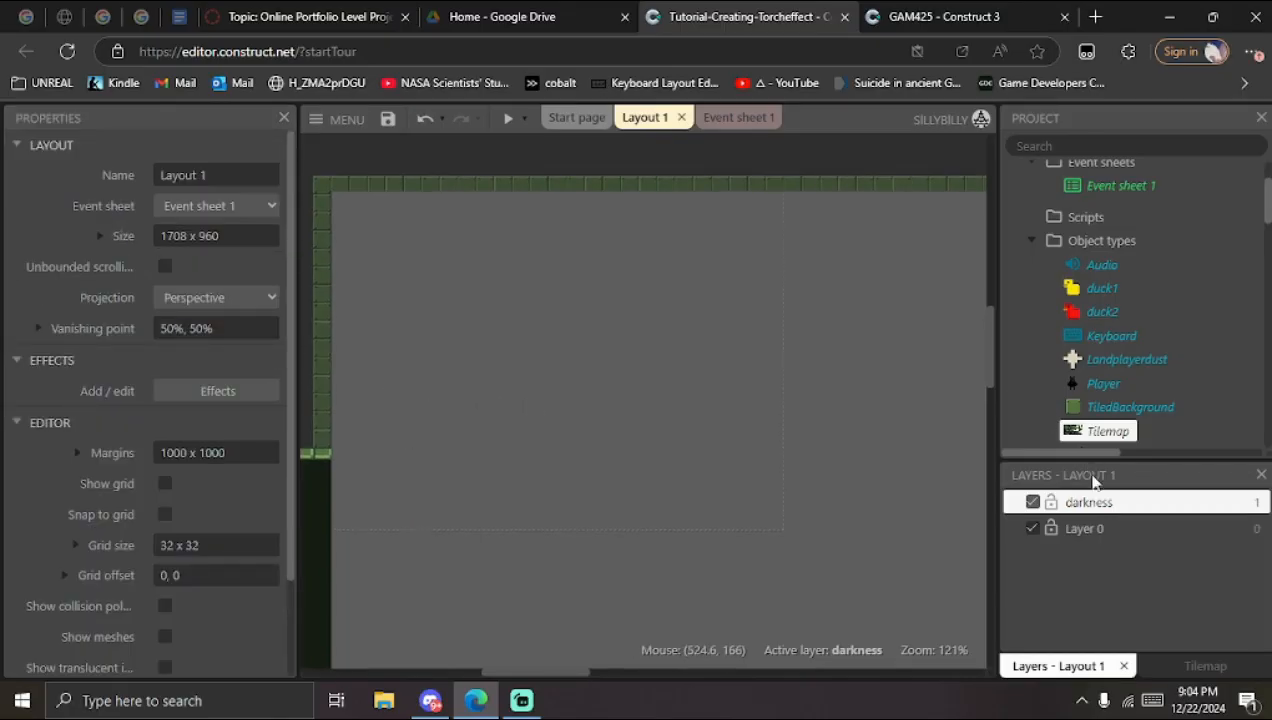
left_click(1105, 503)
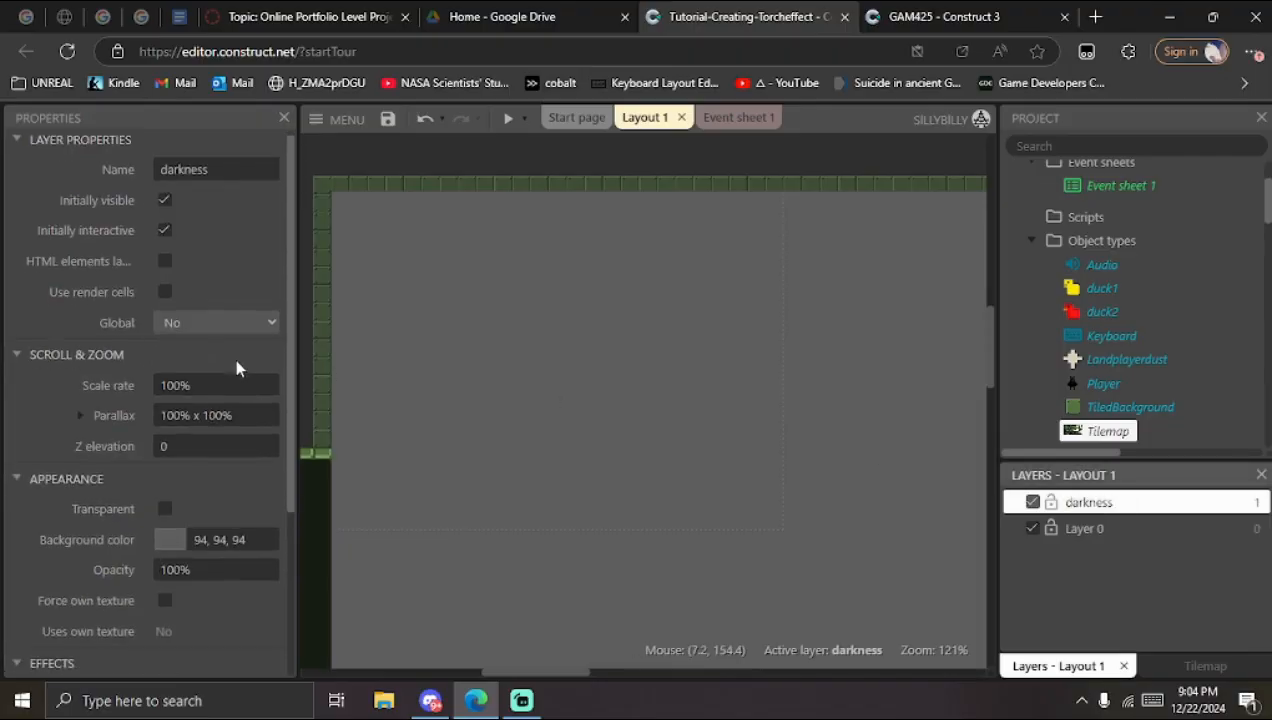
scroll(237, 360, "down", 2)
left_click(170, 358)
left_click_drag(153, 456, 110, 560)
left_click(6, 347)
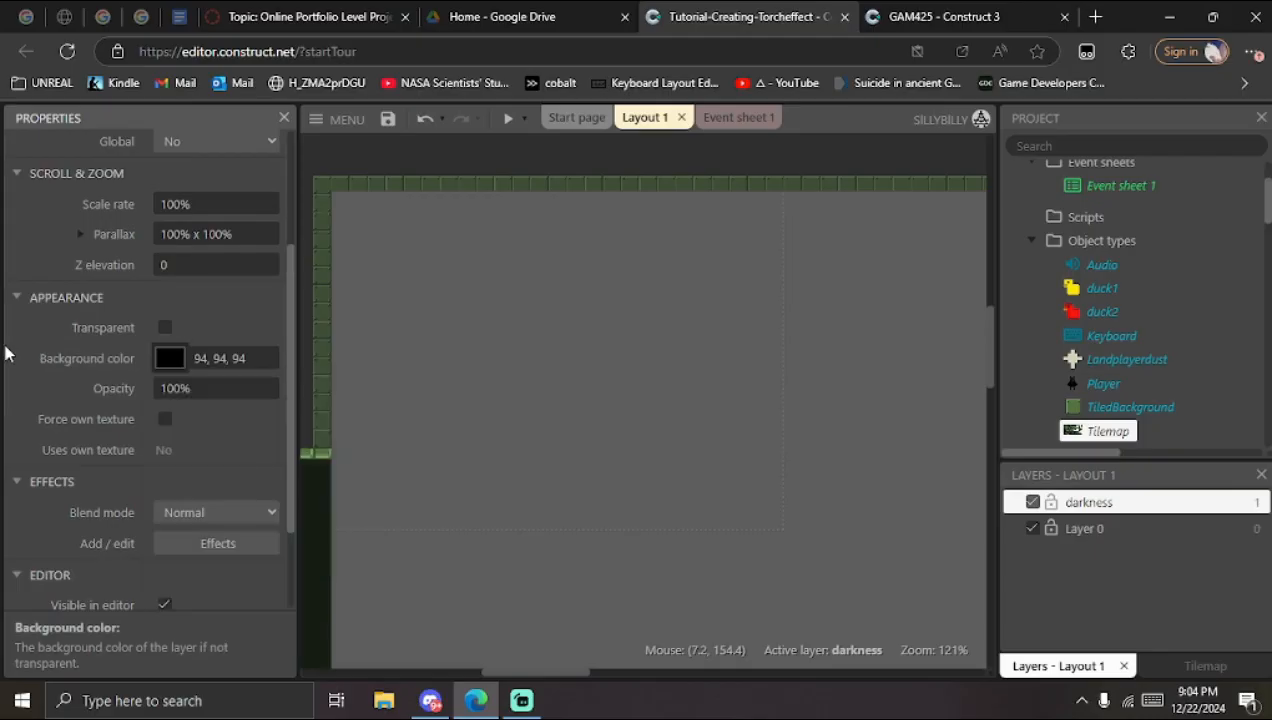
Step: Set the darkness layer's opacity to 33% and compare it with the Tutorial layout in the GAM425 project
left_click(211, 389)
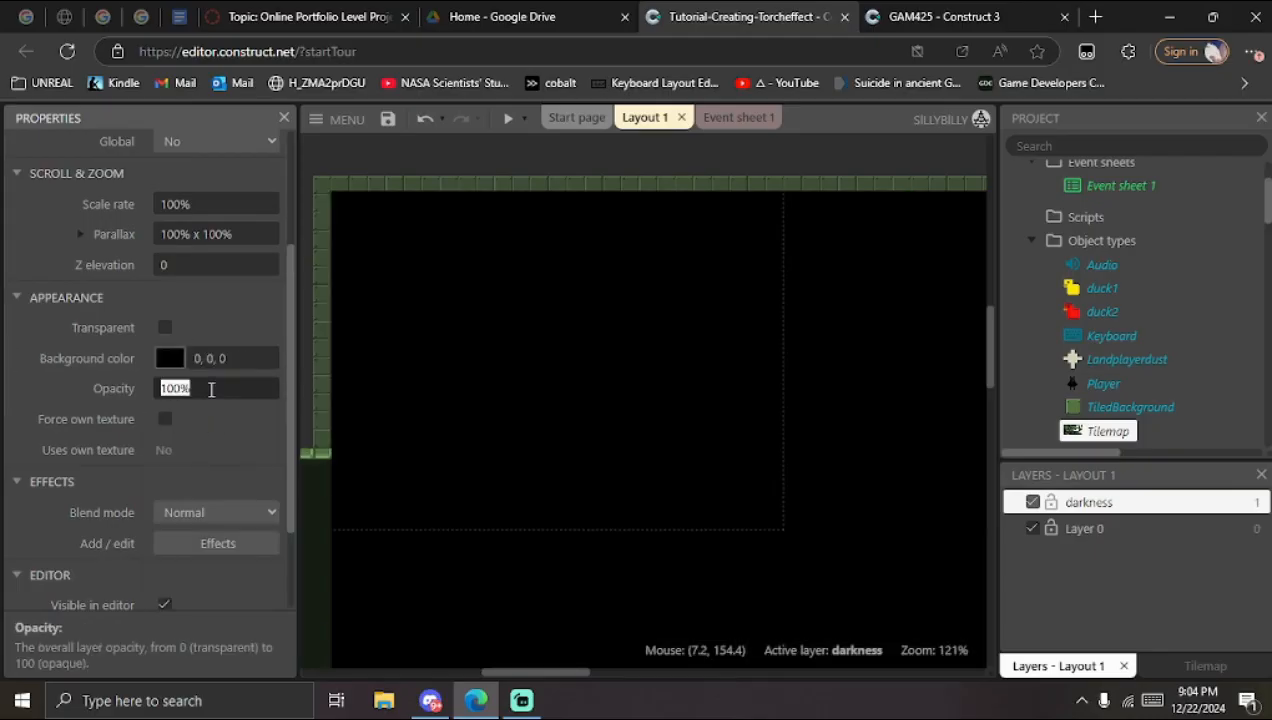
type("33")
key("Tab")
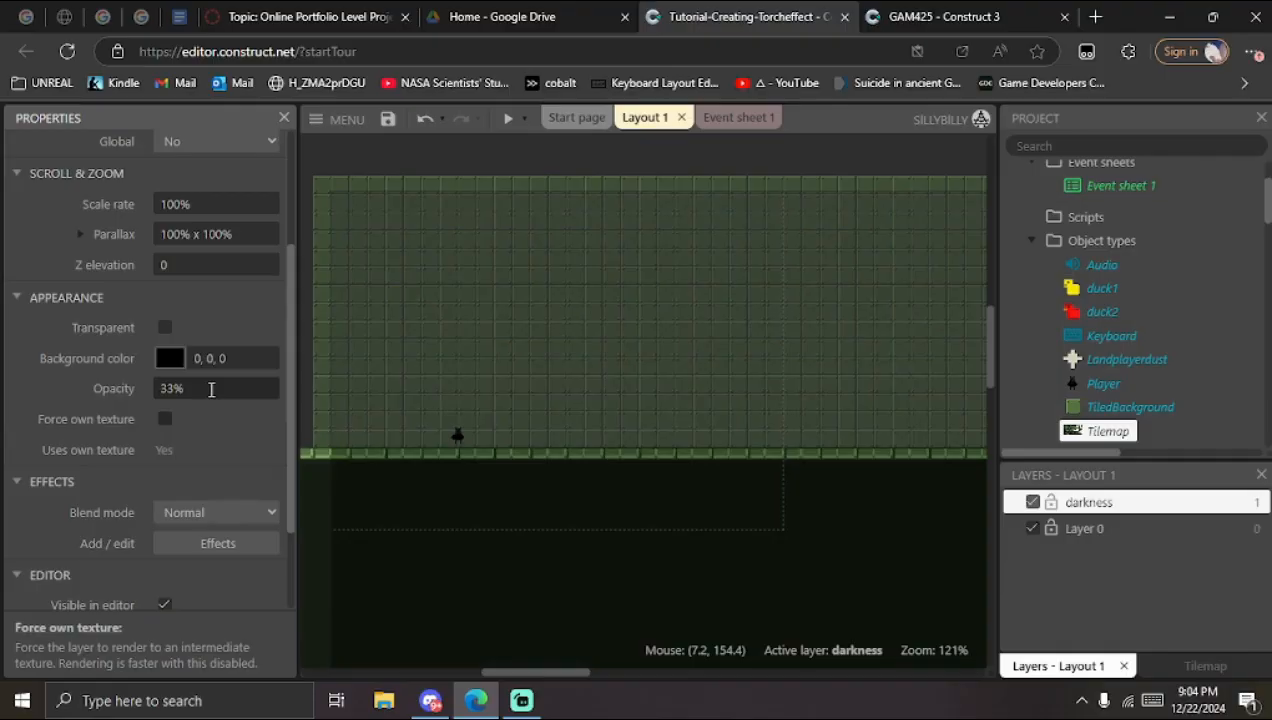
left_click(940, 16)
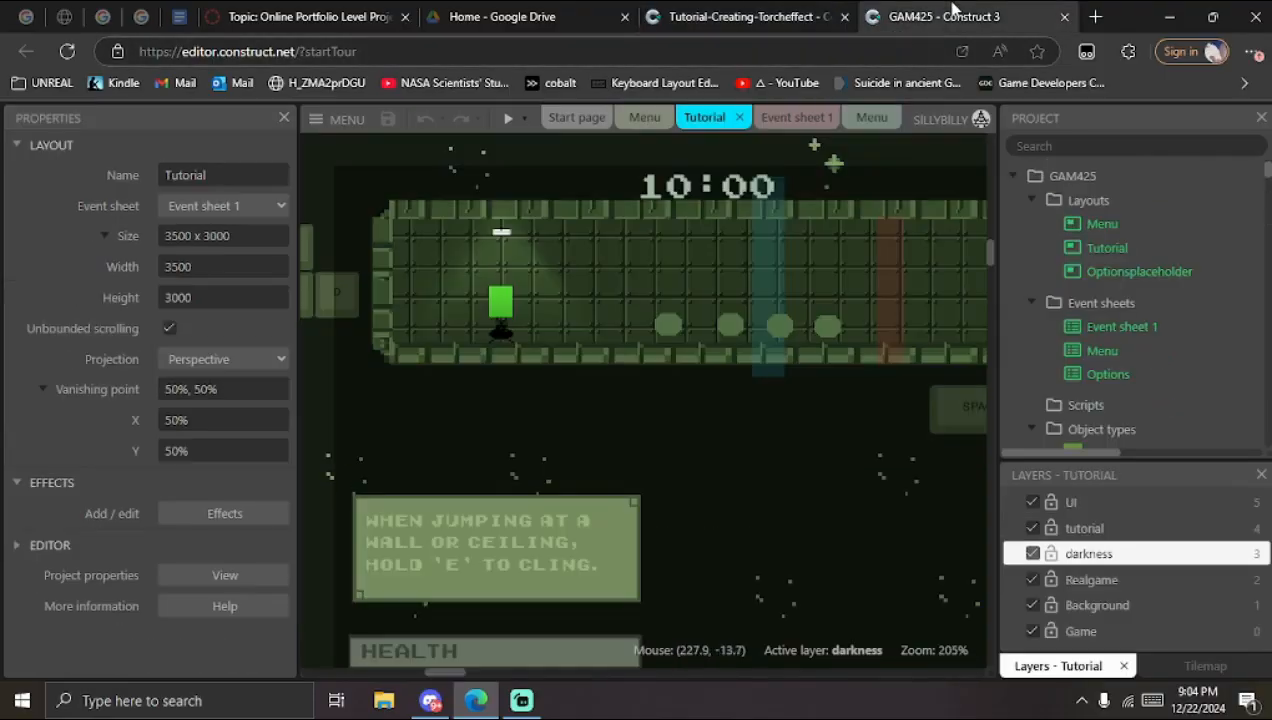
left_click(742, 17)
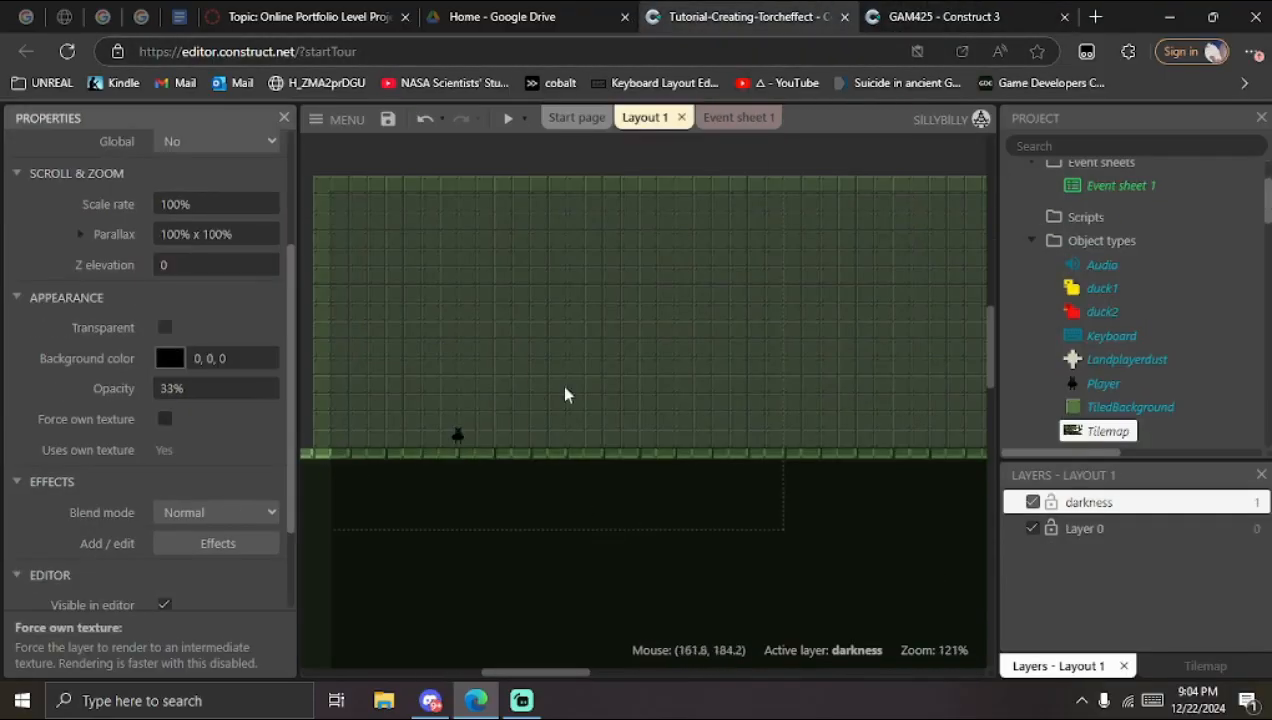
Step: Set the darkness layer's opacity to 50%
left_click(607, 360)
left_click(1135, 503)
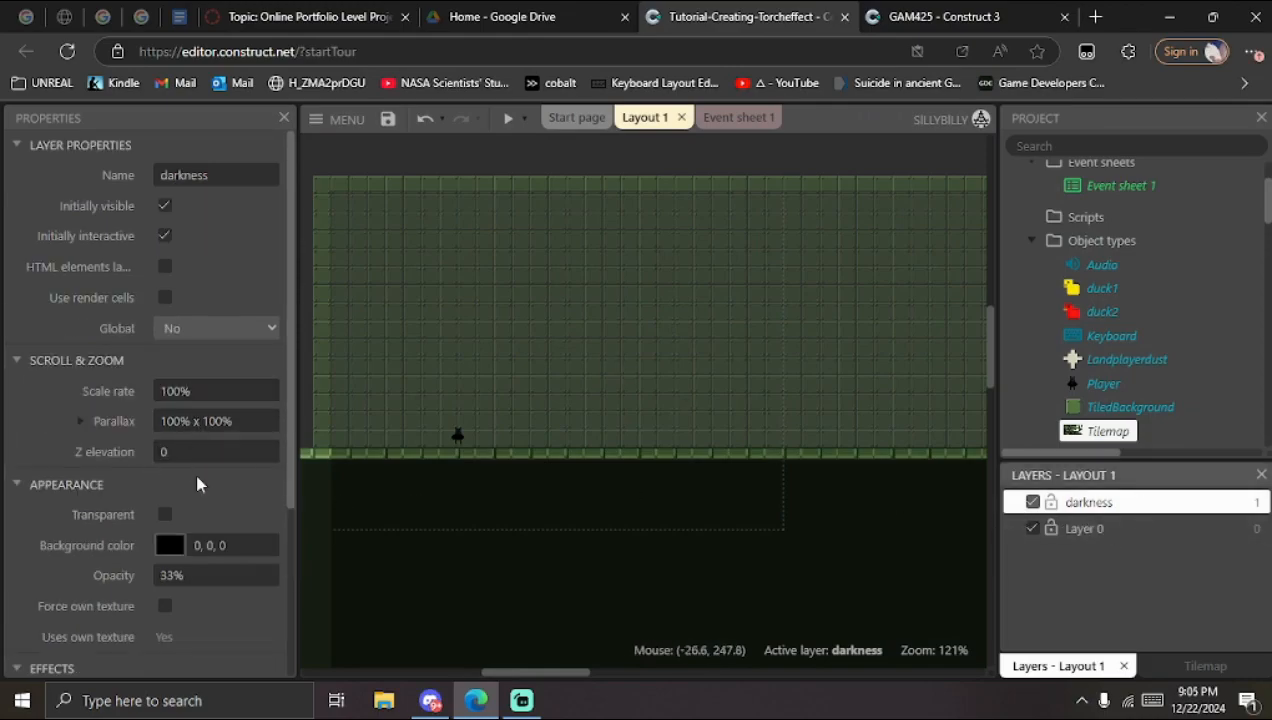
scroll(197, 484, "down", 3)
left_click(207, 388)
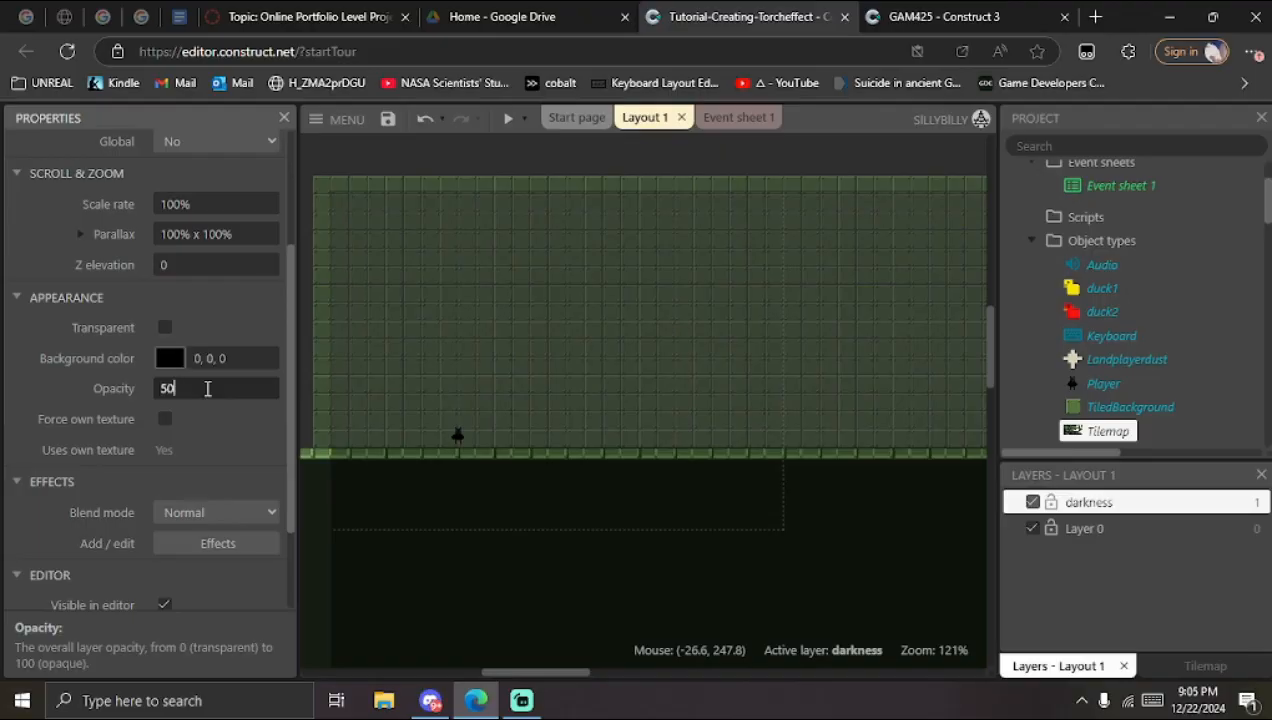
type("50")
key("Return")
left_click(637, 376)
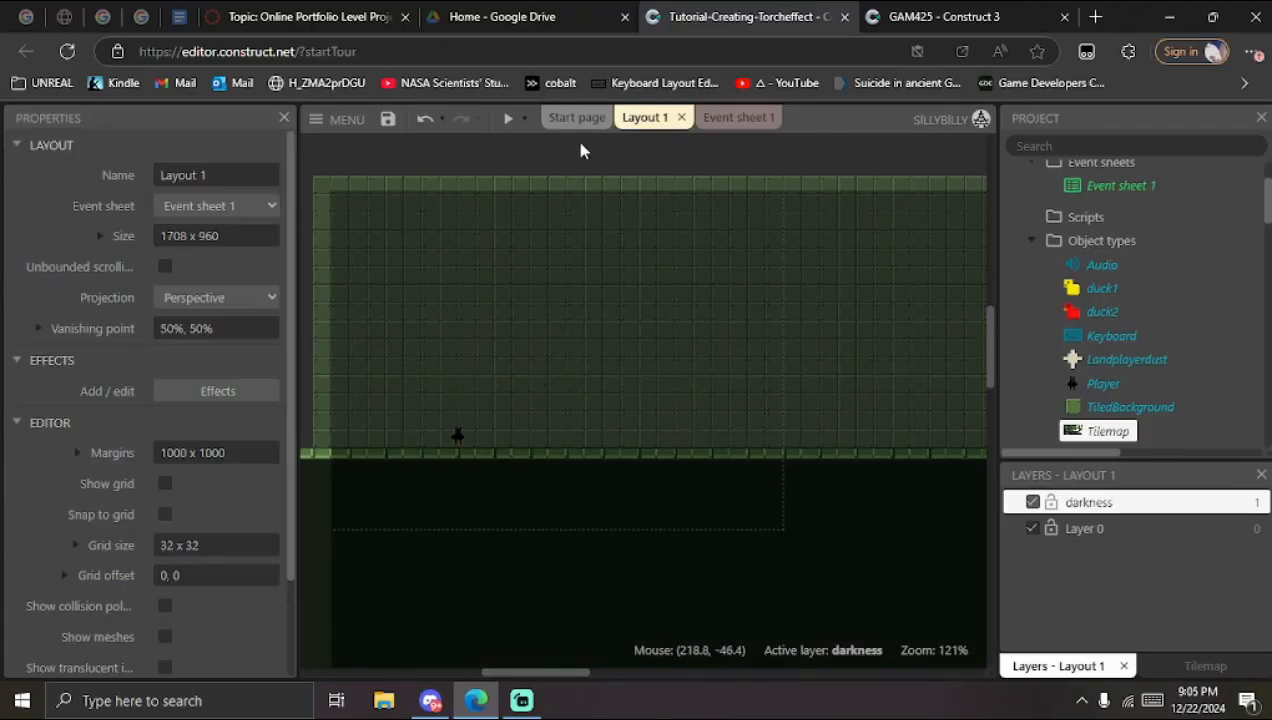
Step: Preview Layout 1, move the player around to check the darkened scene, and close the preview
middle_click_drag(573, 304, 640, 291)
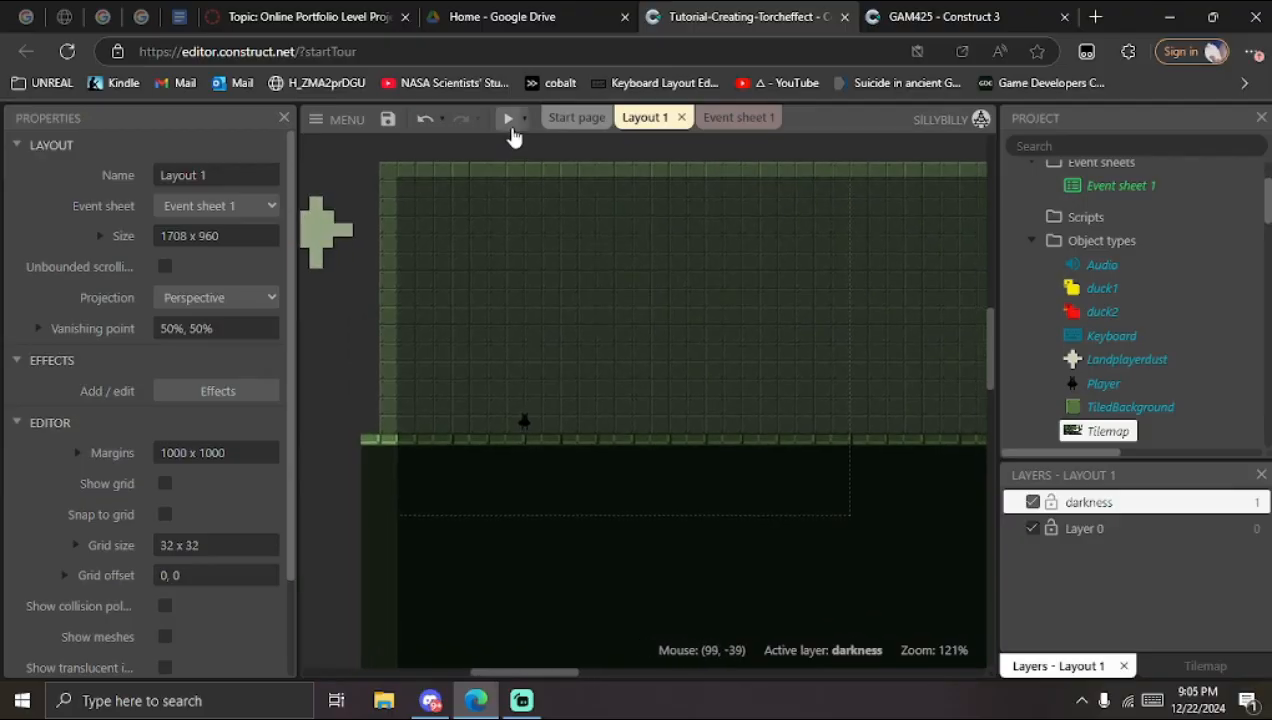
left_click(509, 119)
key("Right")
key("Left")
key("Up")
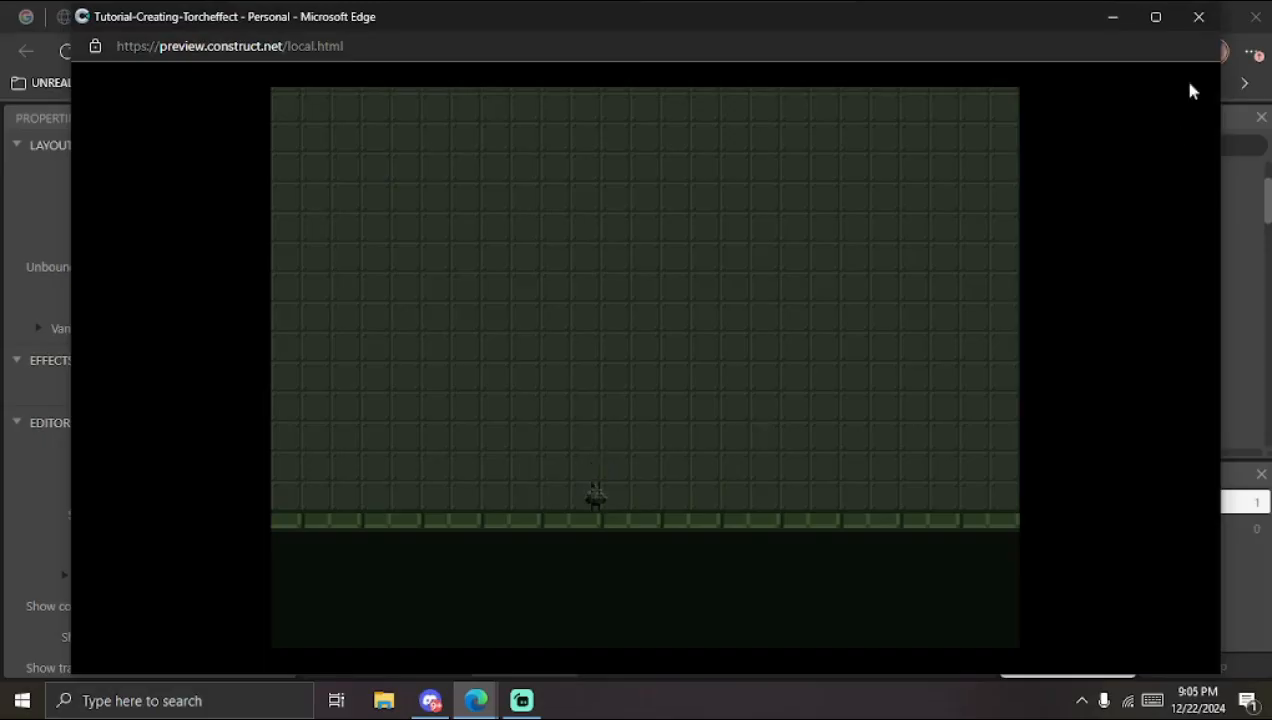
left_click(1198, 16)
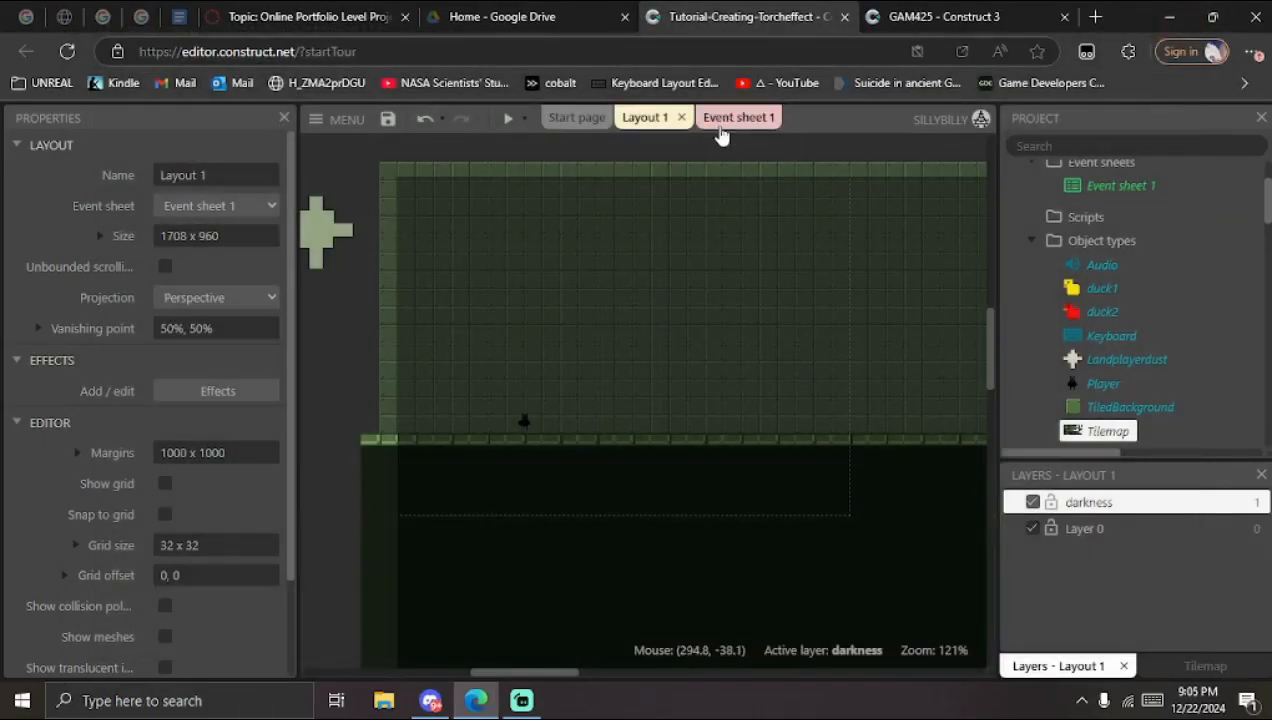
Step: Delete the empty Every tick events from the duck1 and duck2 groups in Event sheet 1
left_click(738, 118)
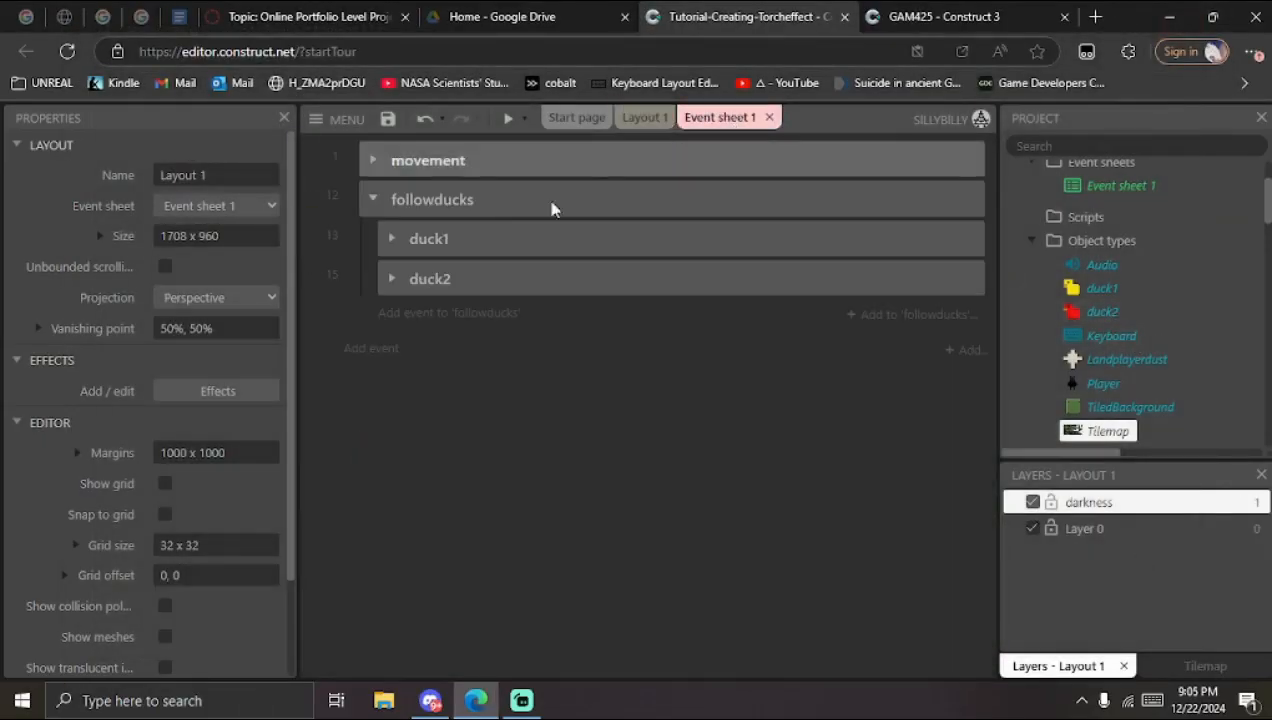
left_click(390, 238)
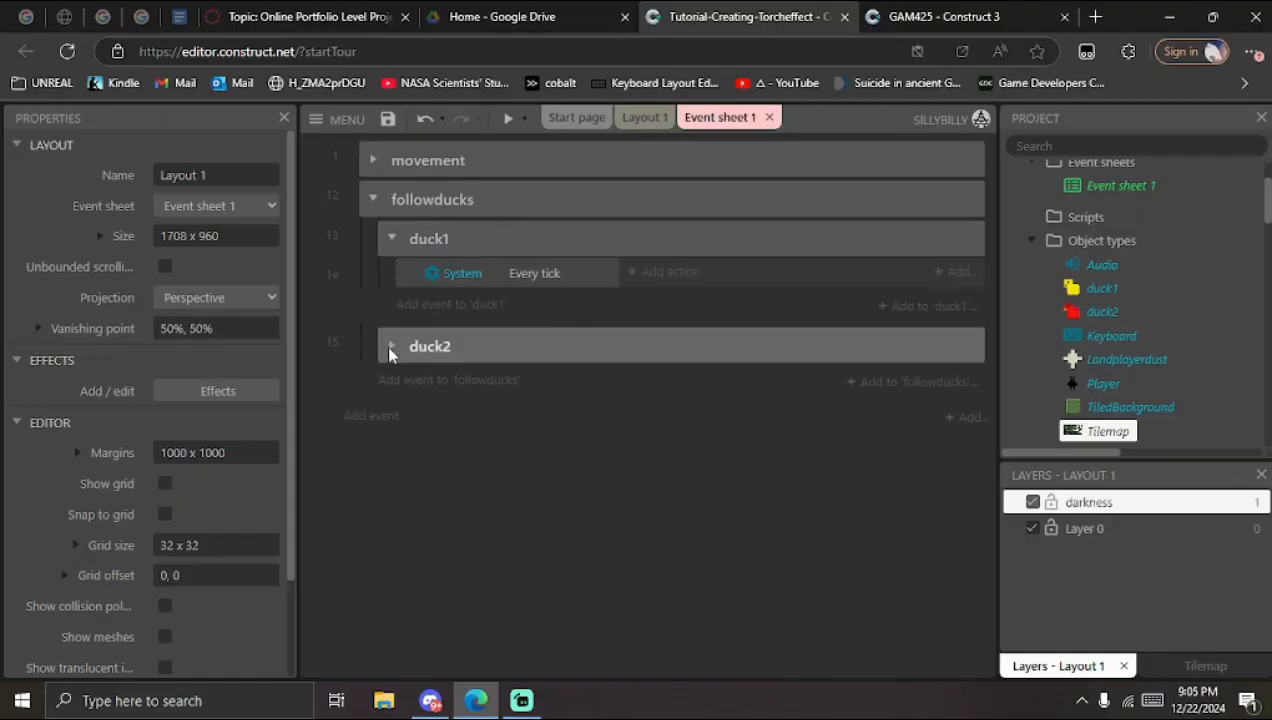
left_click(390, 348)
key("Delete")
left_click(406, 347)
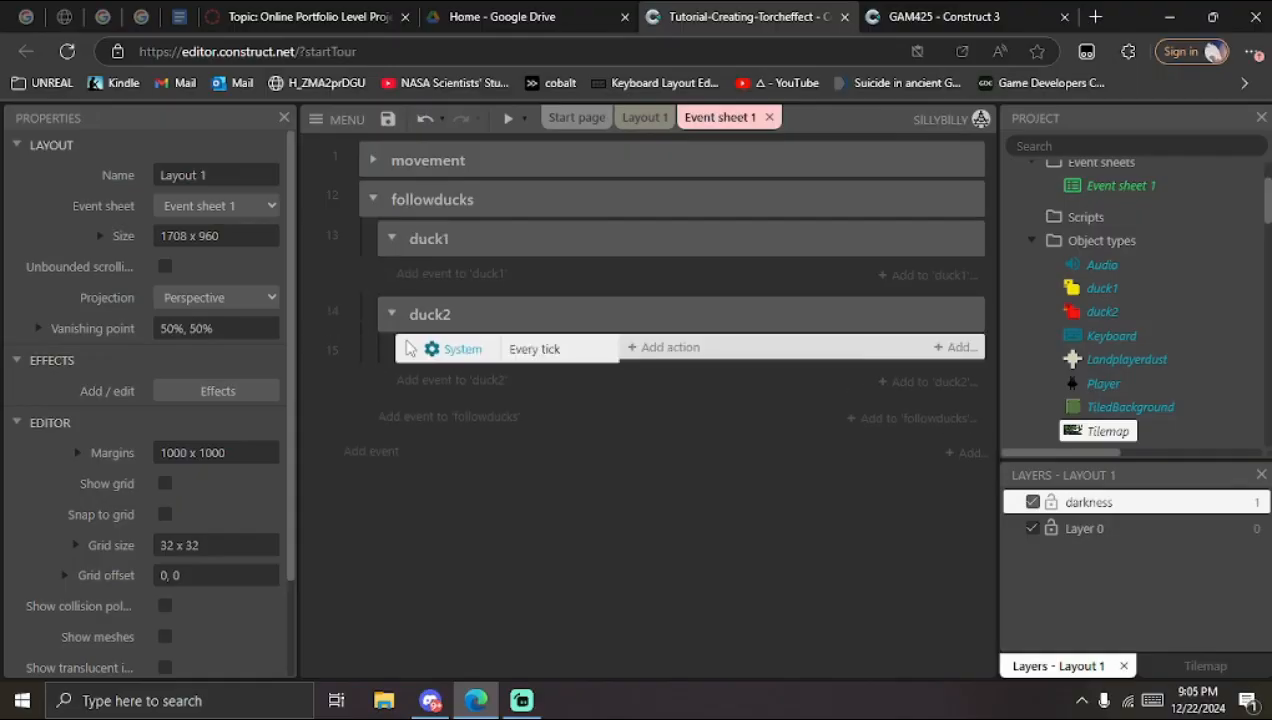
key("Delete")
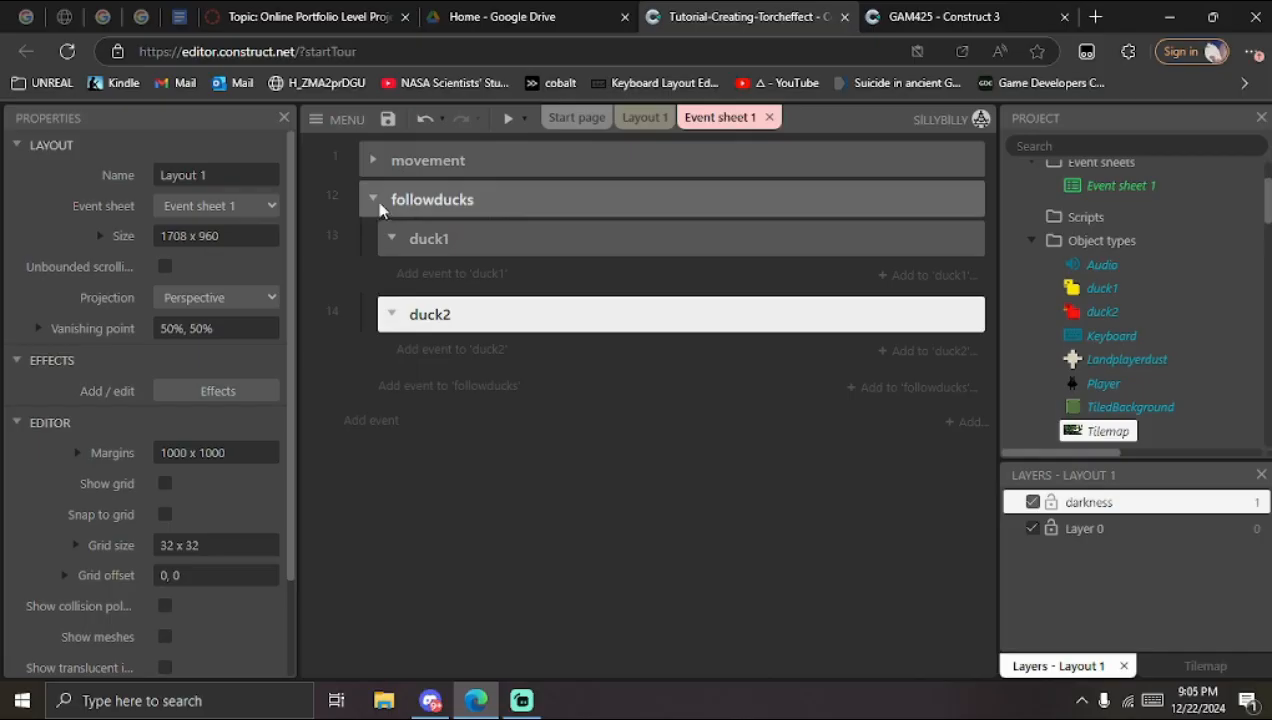
Step: Insert a new Sprite object on the darkness layer of Layout 1, over the tiled background area
left_click(648, 119)
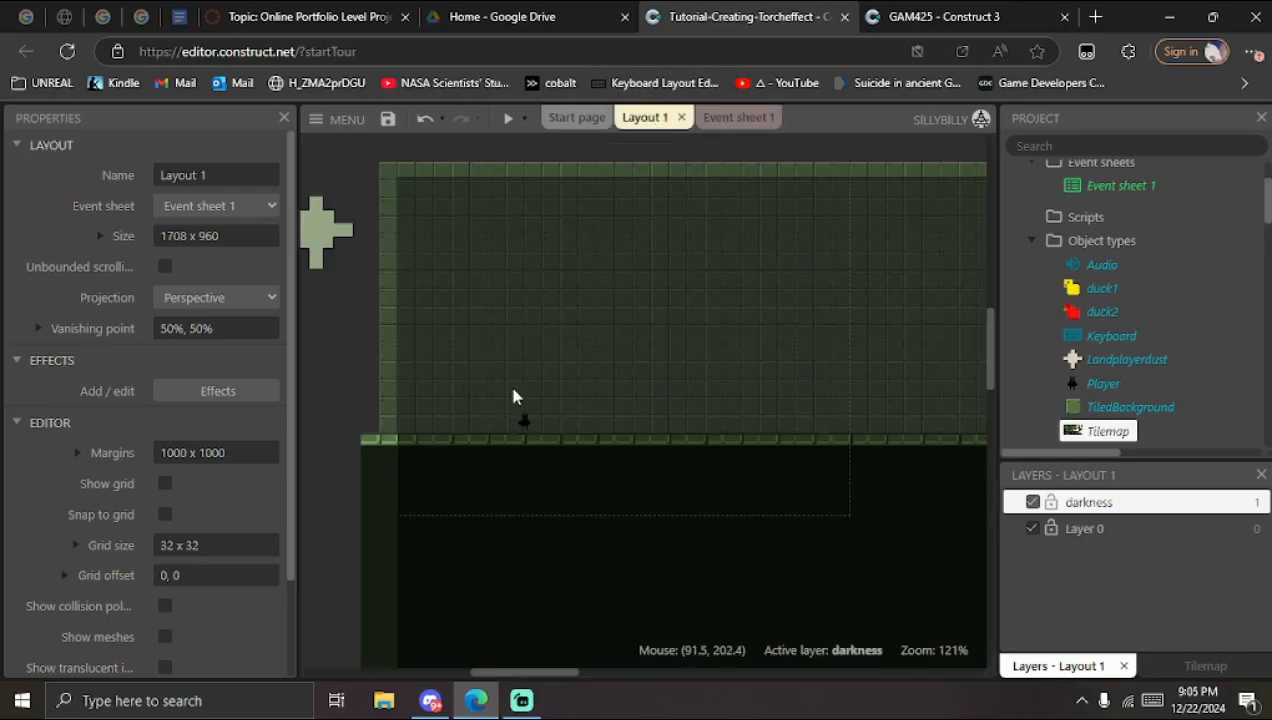
double_click(727, 275)
scroll(727, 441, "down", 1)
scroll(758, 460, "down", 2)
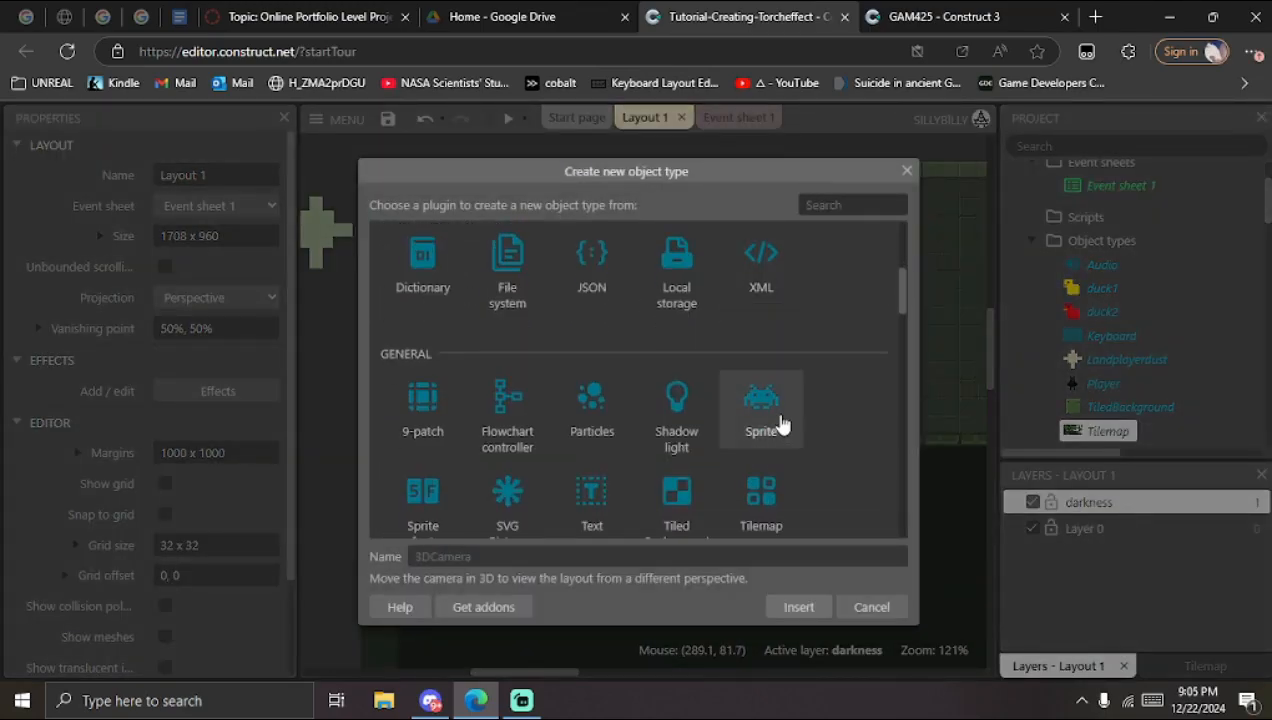
double_click(781, 425)
left_click(724, 287)
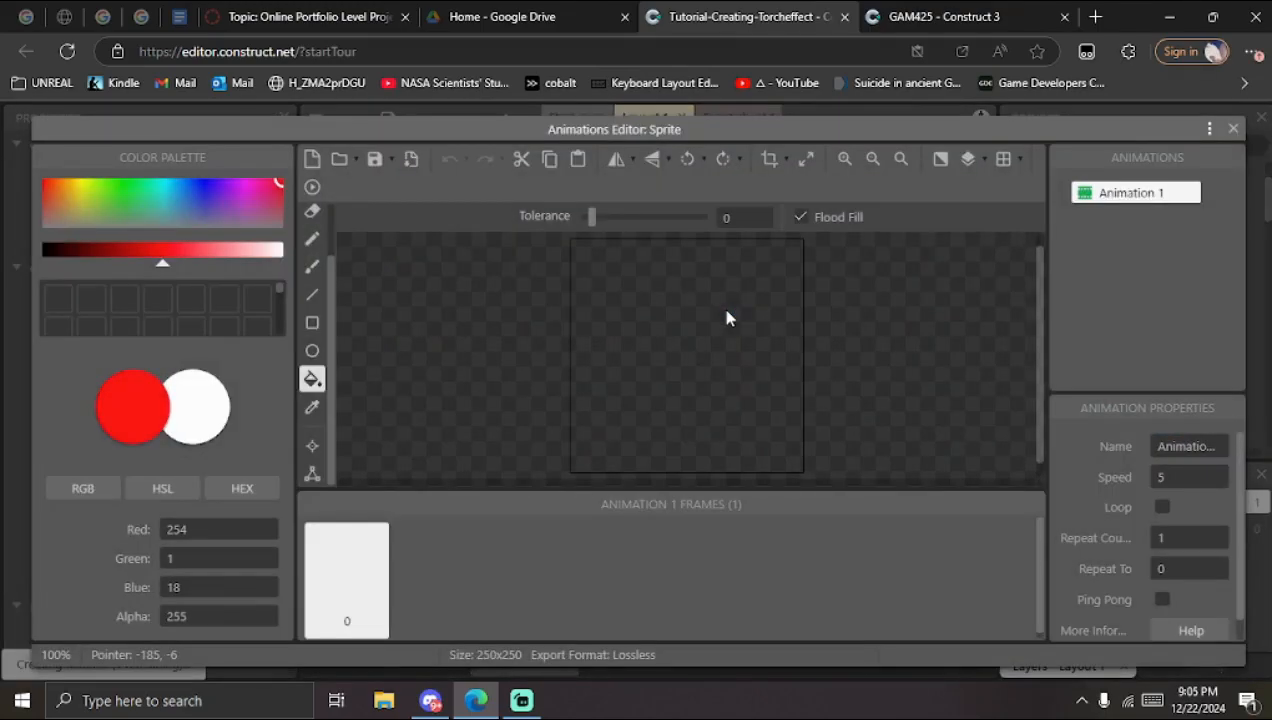
Step: Paint a soft white glow in the centre of the 250x250 sprite image with a size 251 brush at hardness 0
left_click(314, 241)
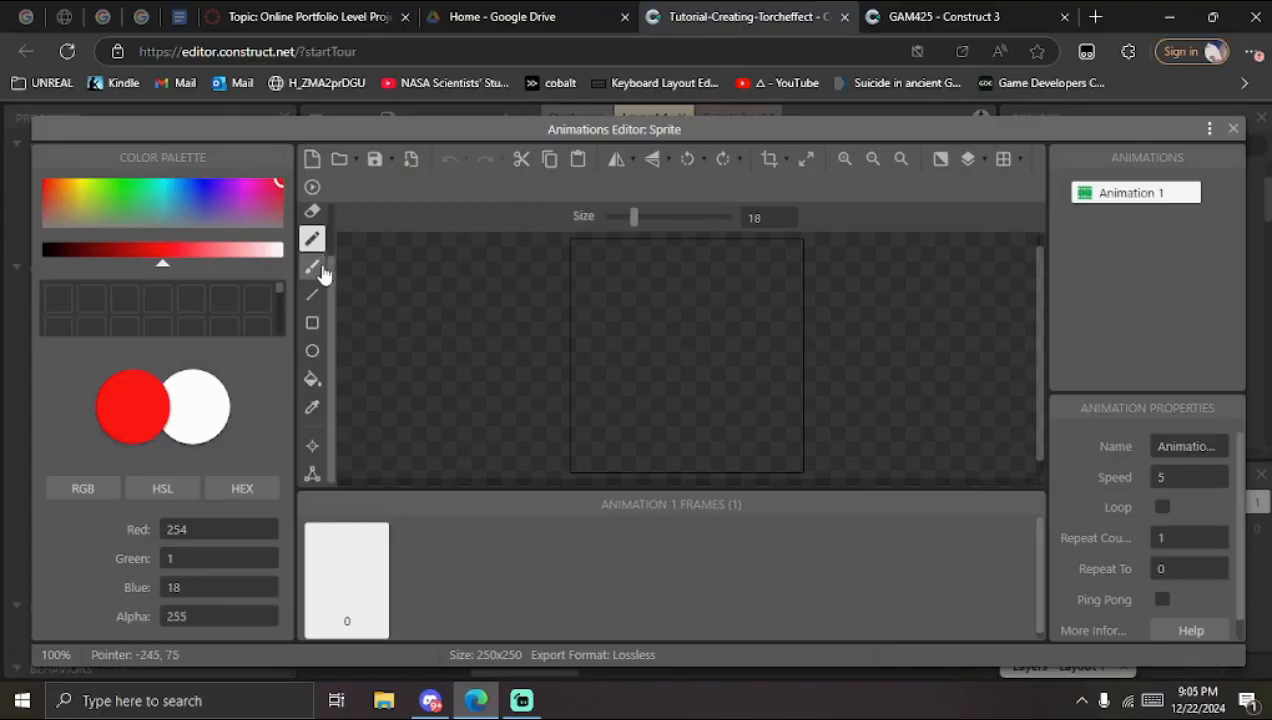
left_click(313, 267)
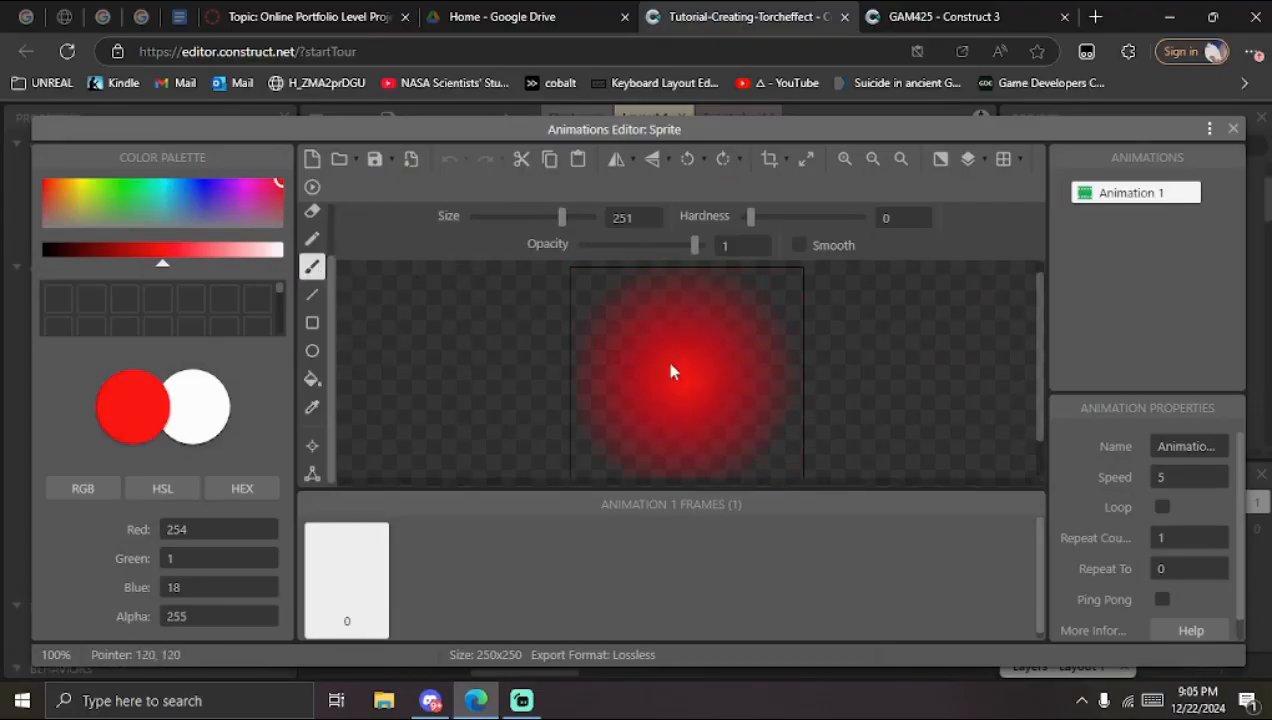
left_click_drag(162, 264, 337, 275)
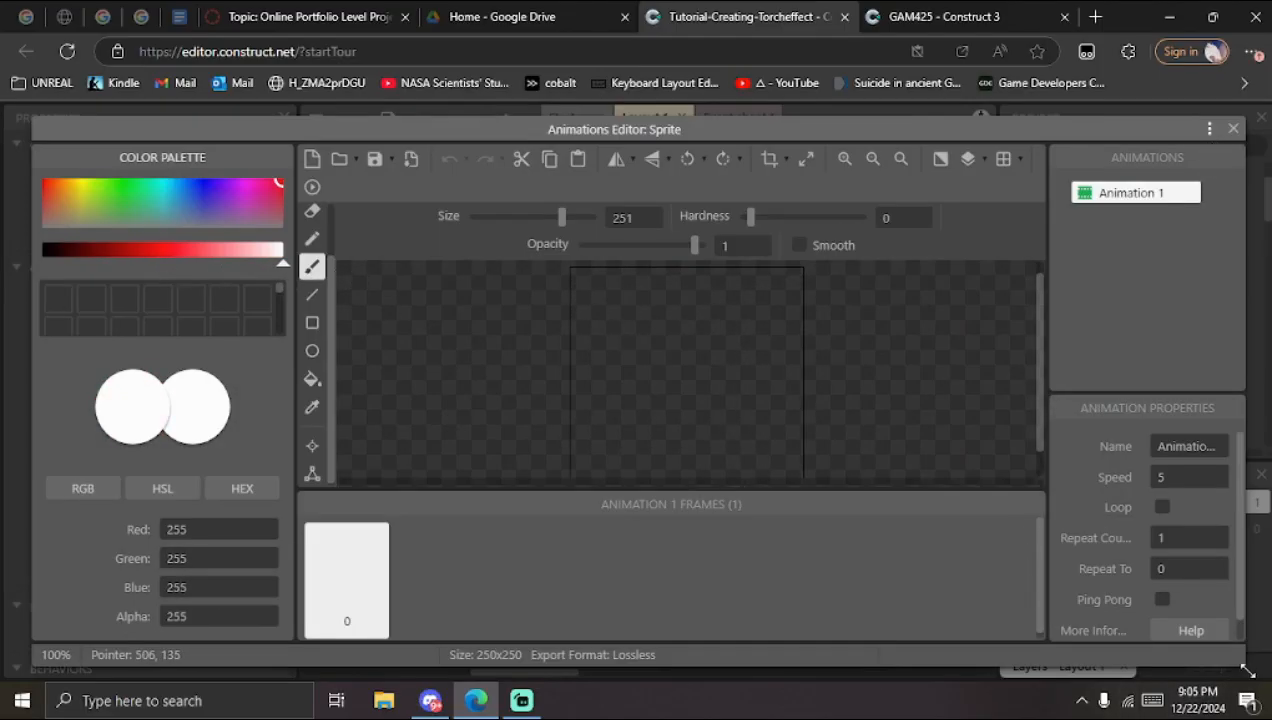
left_click_drag(1245, 667, 1266, 660)
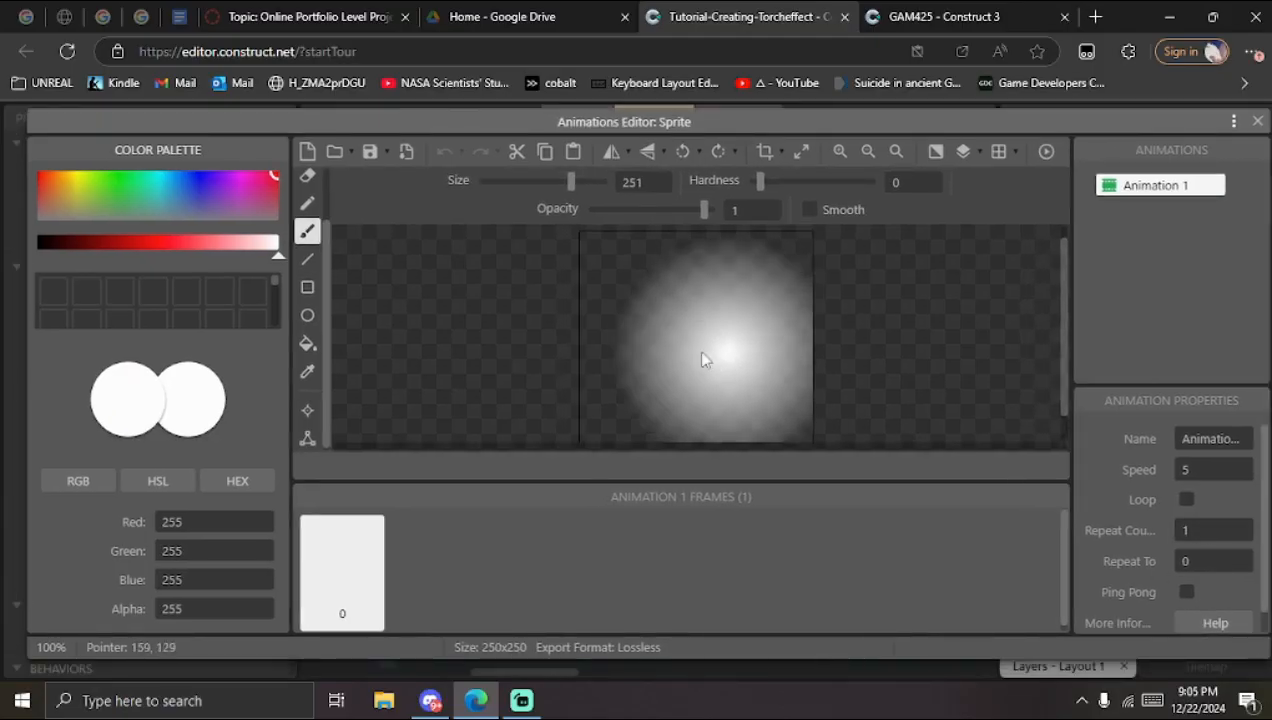
left_click_drag(1066, 358, 1066, 366)
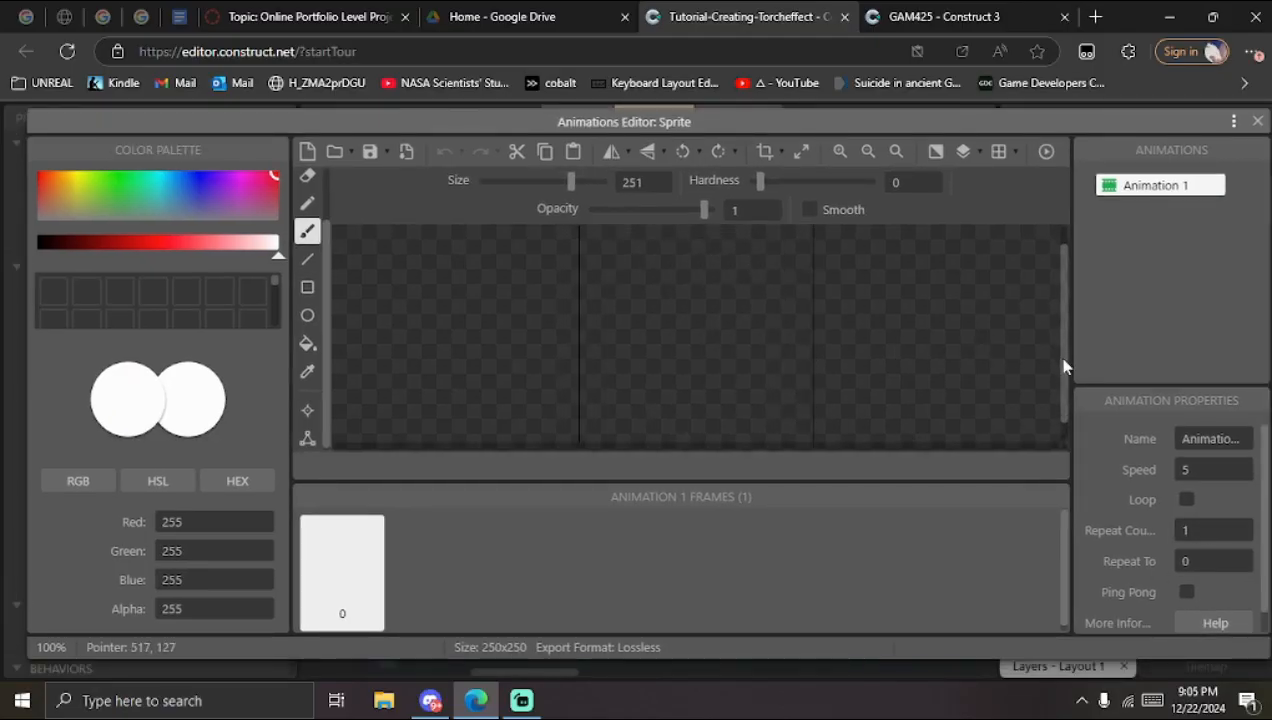
left_click(699, 328)
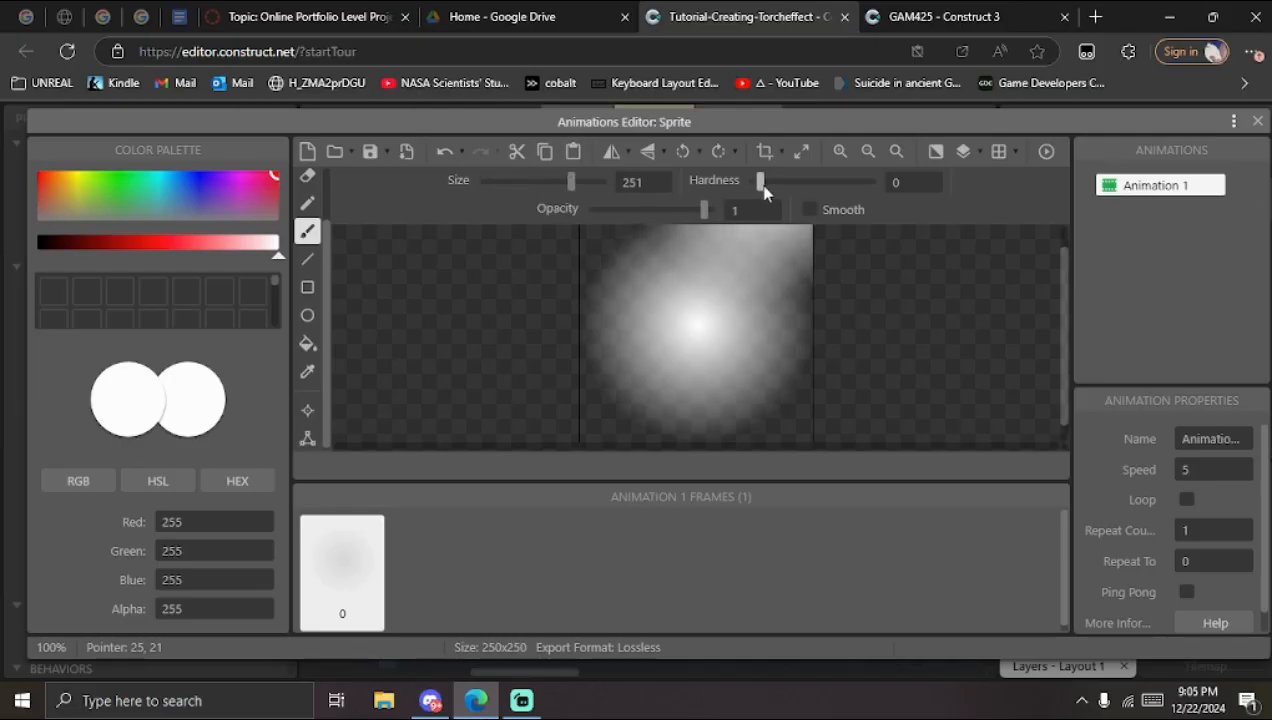
mouse_move(759, 192)
left_mouse_down()
mouse_move(822, 178)
mouse_move(741, 179)
left_mouse_up()
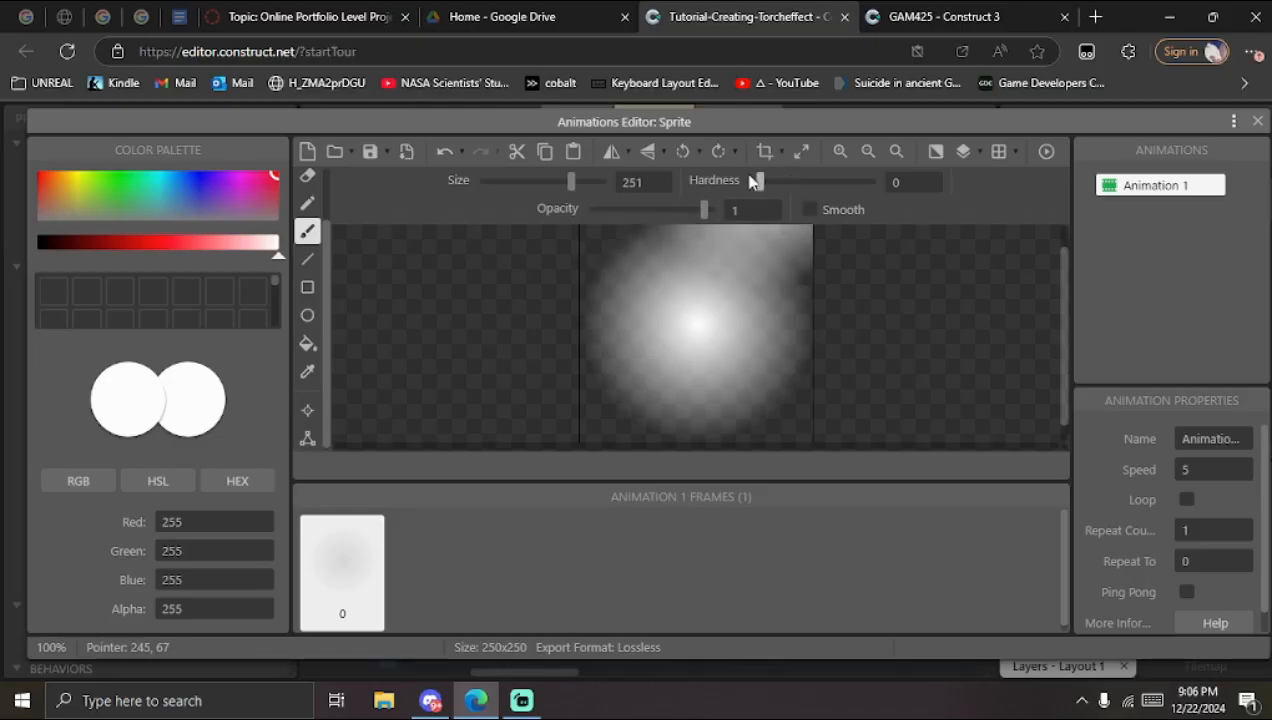
Step: Close the Animations Editor and resize the glow sprite around the player to about 133 x 105 pixels
left_click(1259, 124)
mouse_move(738, 307)
left_mouse_down()
mouse_move(601, 348)
mouse_move(528, 422)
mouse_move(524, 444)
mouse_move(727, 304)
mouse_move(745, 330)
left_mouse_up()
scroll(952, 422, "up", 3)
left_click_drag(820, 420, 729, 202)
scroll(903, 324, "up", 4)
left_click_drag(829, 565, 751, 453)
middle_click_drag(854, 390, 900, 208)
left_click_drag(722, 177, 633, 581)
middle_click_drag(761, 545, 810, 370)
left_click_drag(752, 312, 737, 347)
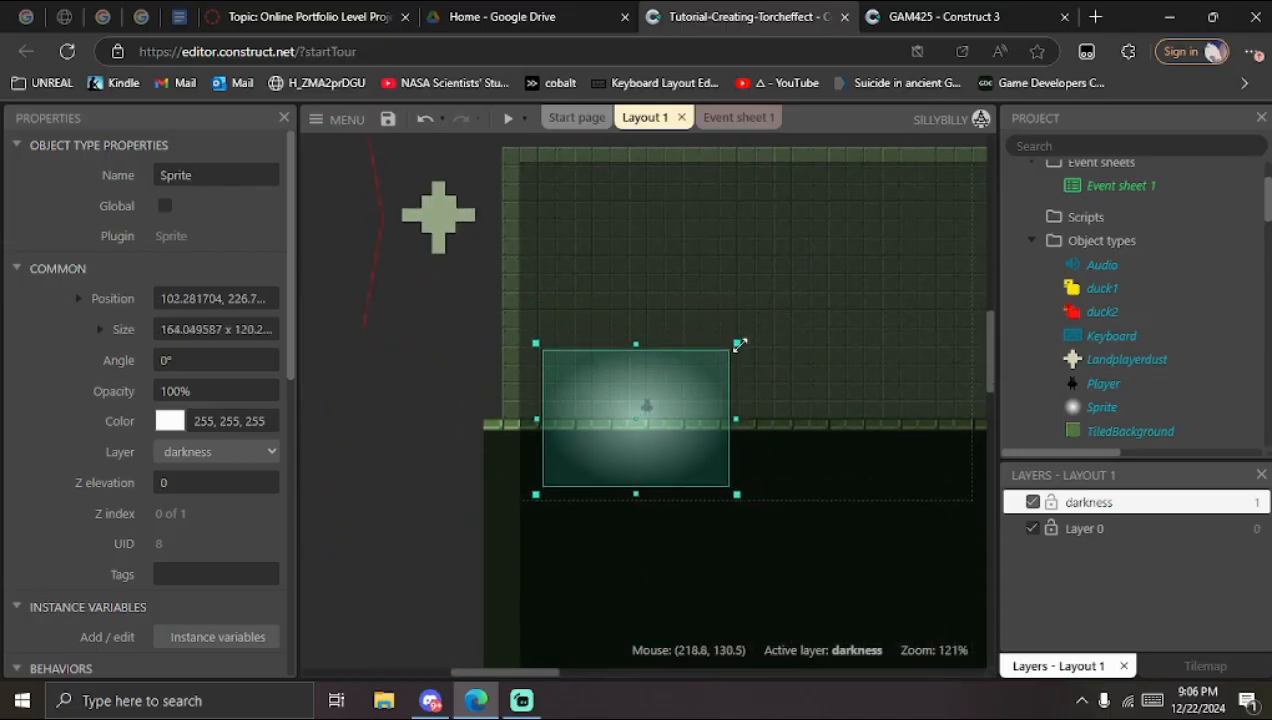
mouse_move(699, 483)
left_mouse_down()
mouse_move(710, 466)
mouse_move(700, 476)
left_mouse_up()
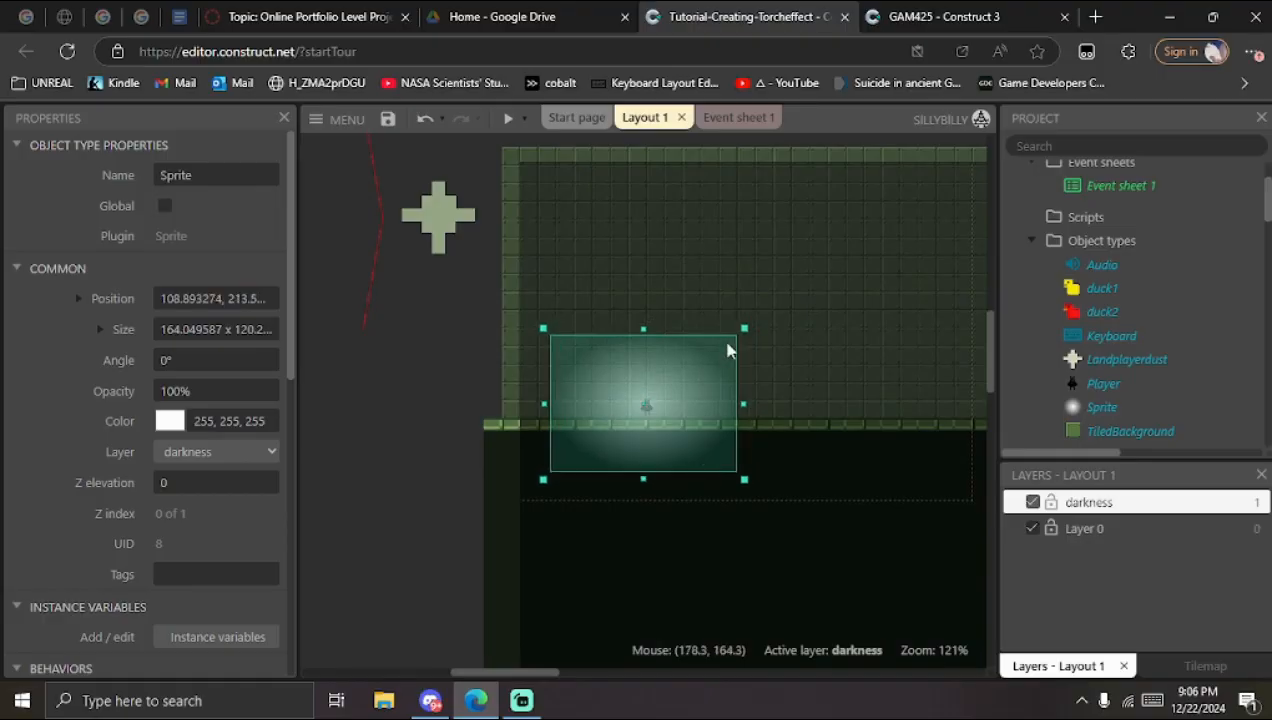
left_click_drag(741, 329, 727, 339)
Step: Move the glow sprite outside the layout, beside its left edge, at about X -133, Y 222
left_click_drag(678, 455, 391, 461)
scroll(560, 385, "left", 2)
mouse_move(537, 461)
left_mouse_down()
mouse_move(523, 465)
mouse_move(542, 460)
left_mouse_up()
Step: Make the glow sprite initially invisible when the layout starts
scroll(224, 460, "down", 3)
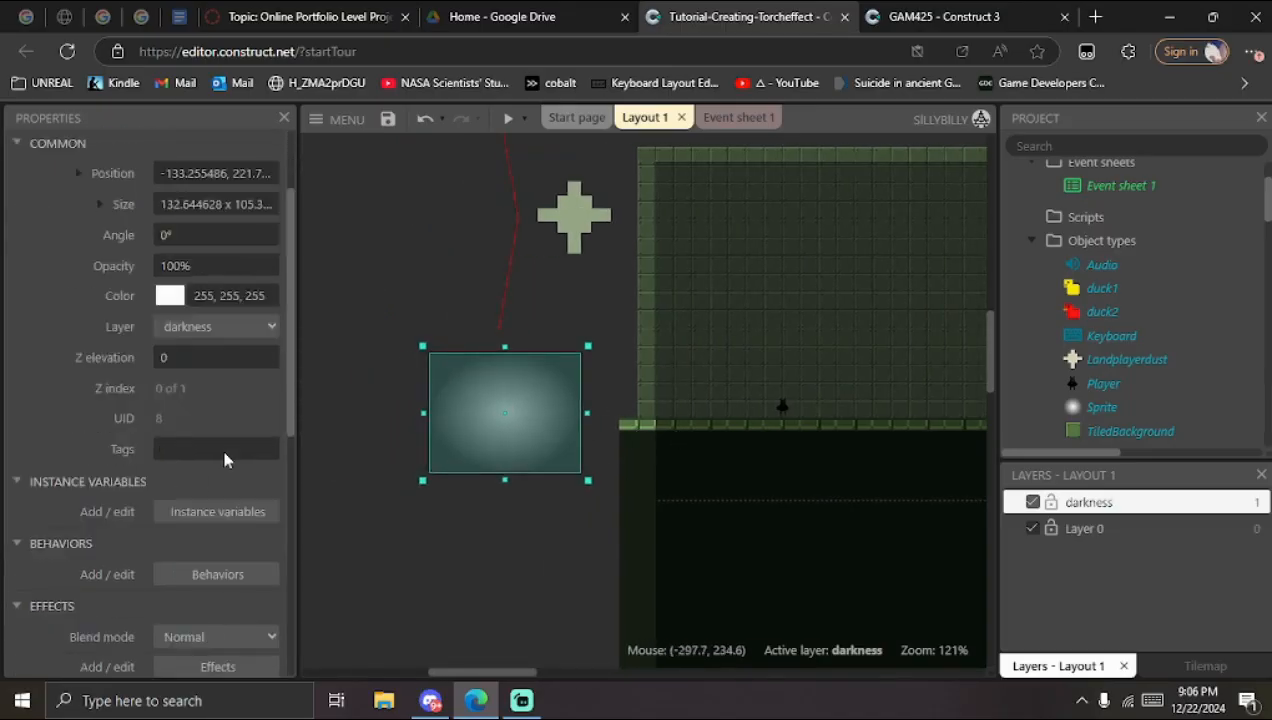
scroll(215, 462, "down", 3)
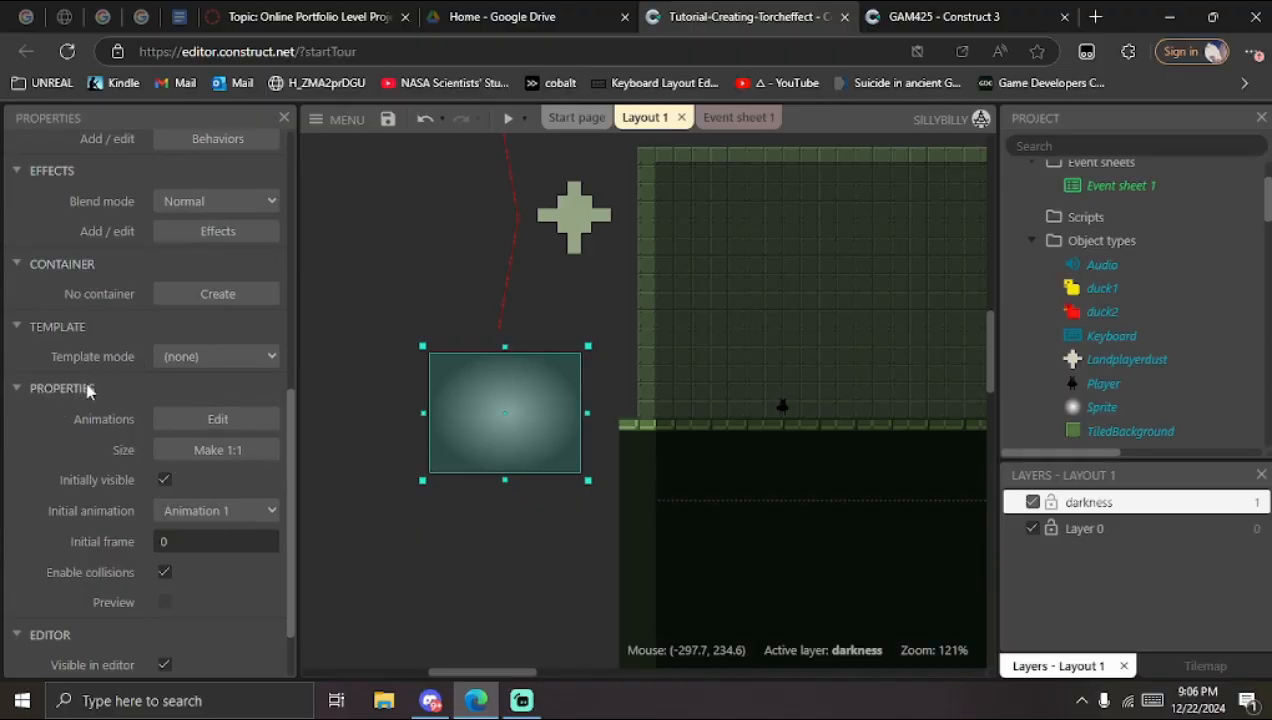
left_click(164, 481)
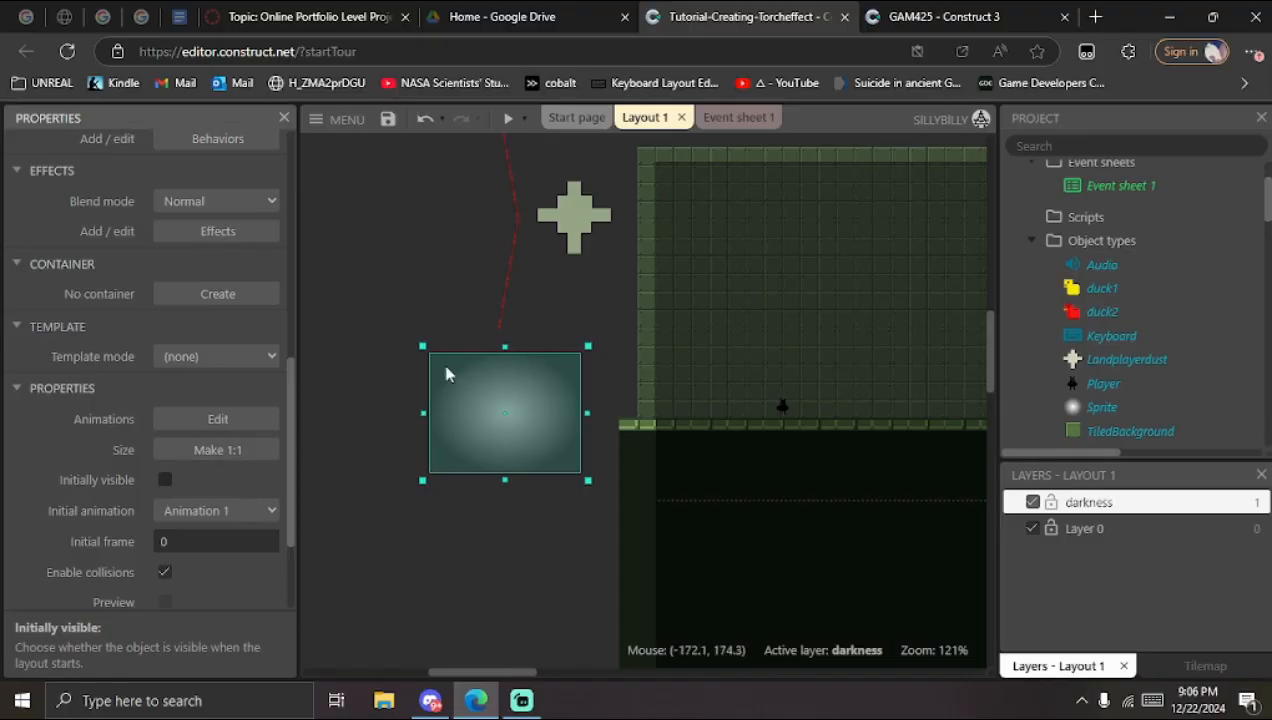
Step: Rename the glow sprite as light
scroll(162, 426, "up", 5)
left_click(201, 175)
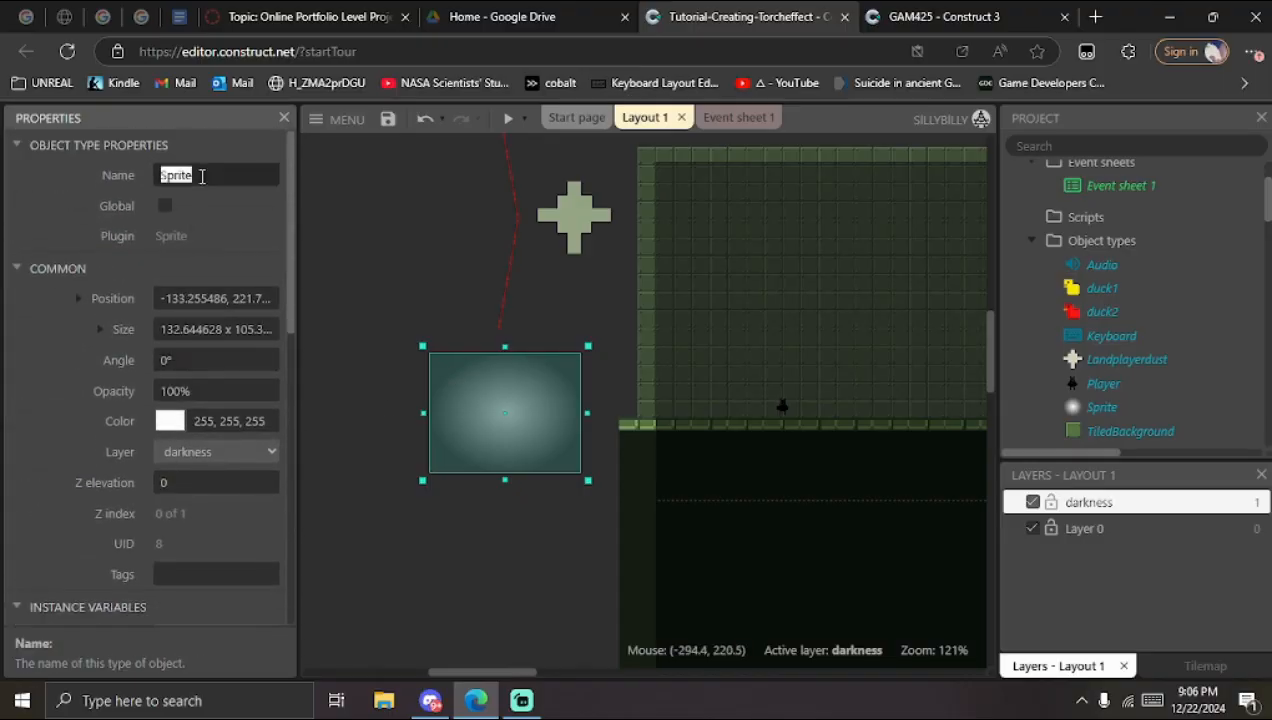
type("lig")
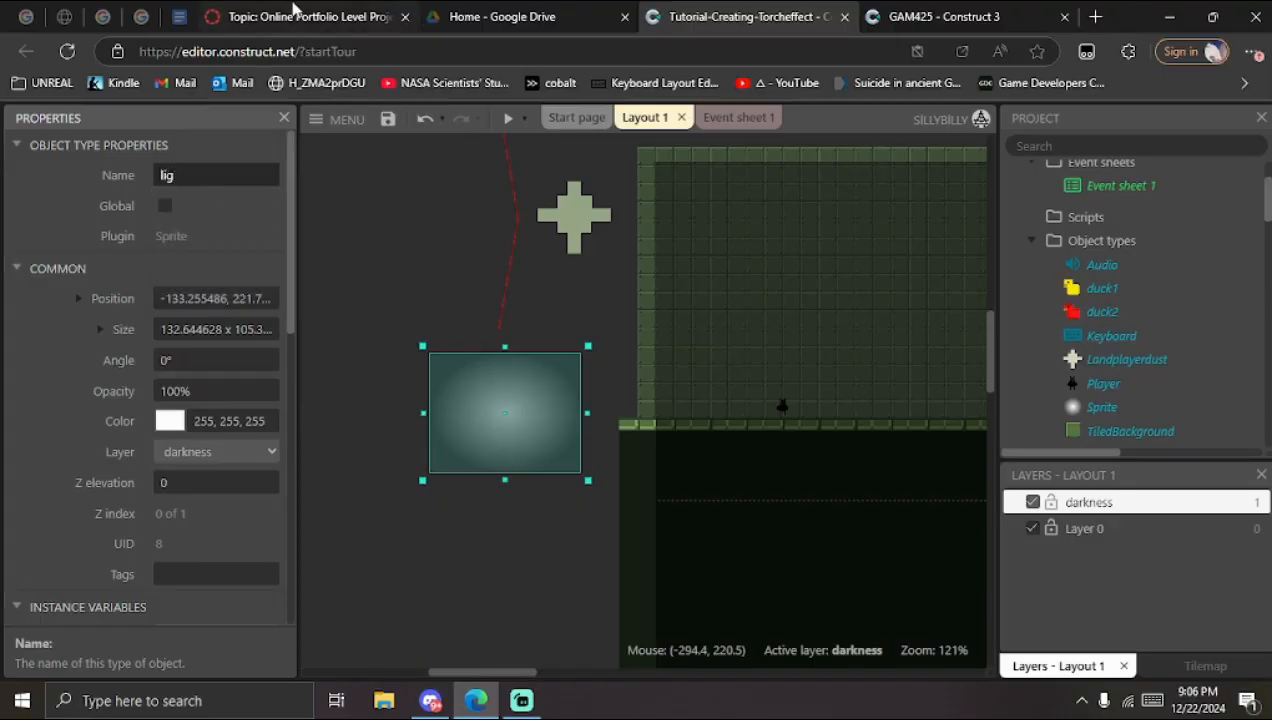
type("hght")
key("Return")
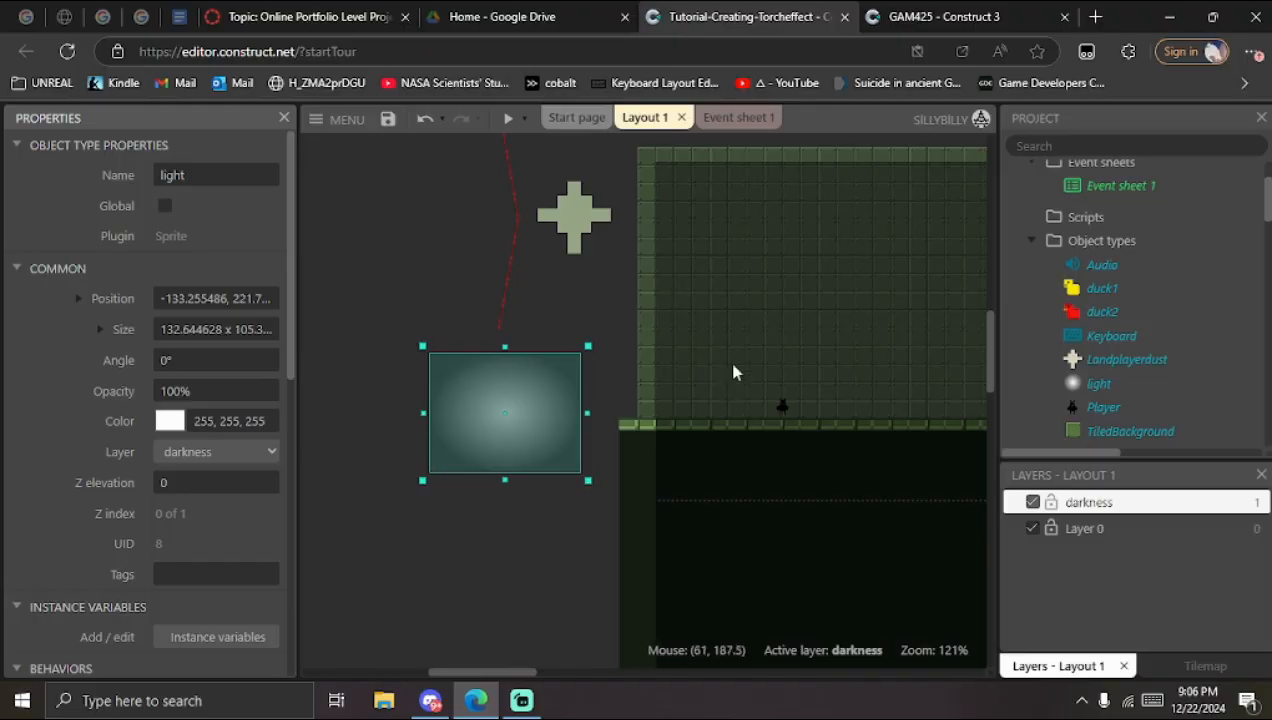
left_click(788, 345)
middle_click_drag(843, 349, 668, 368)
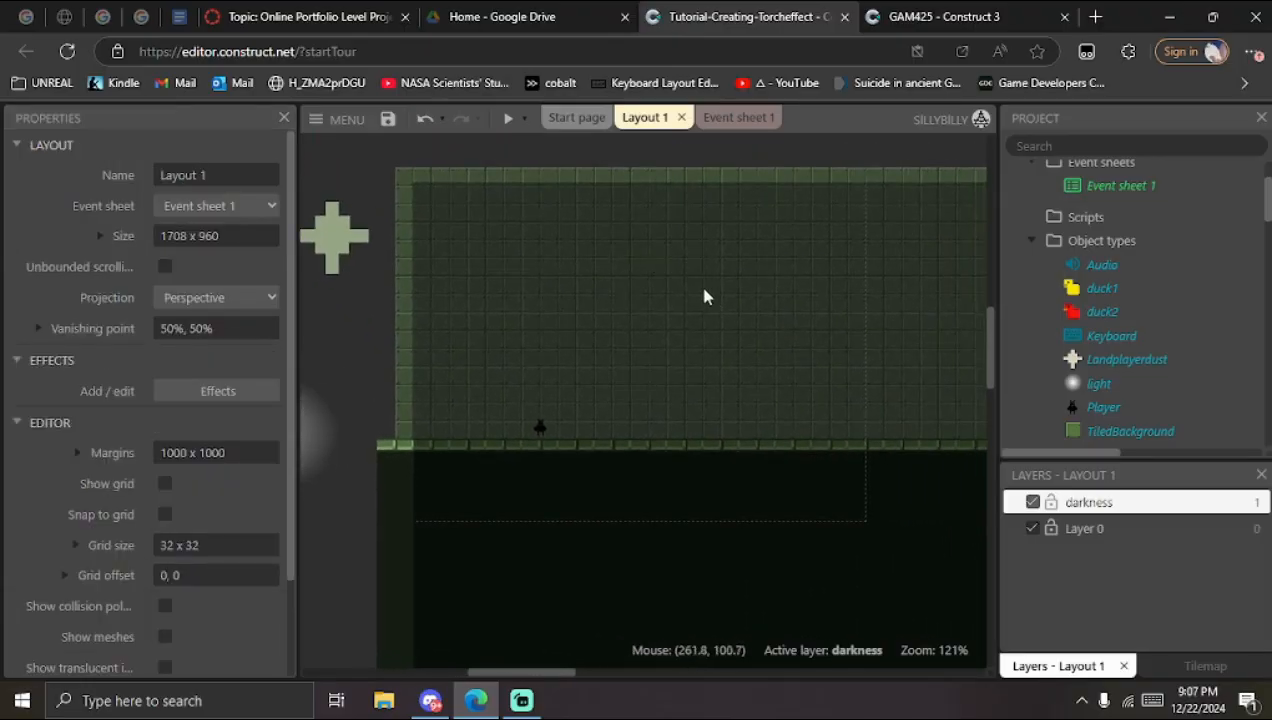
middle_click_drag(576, 424, 662, 405)
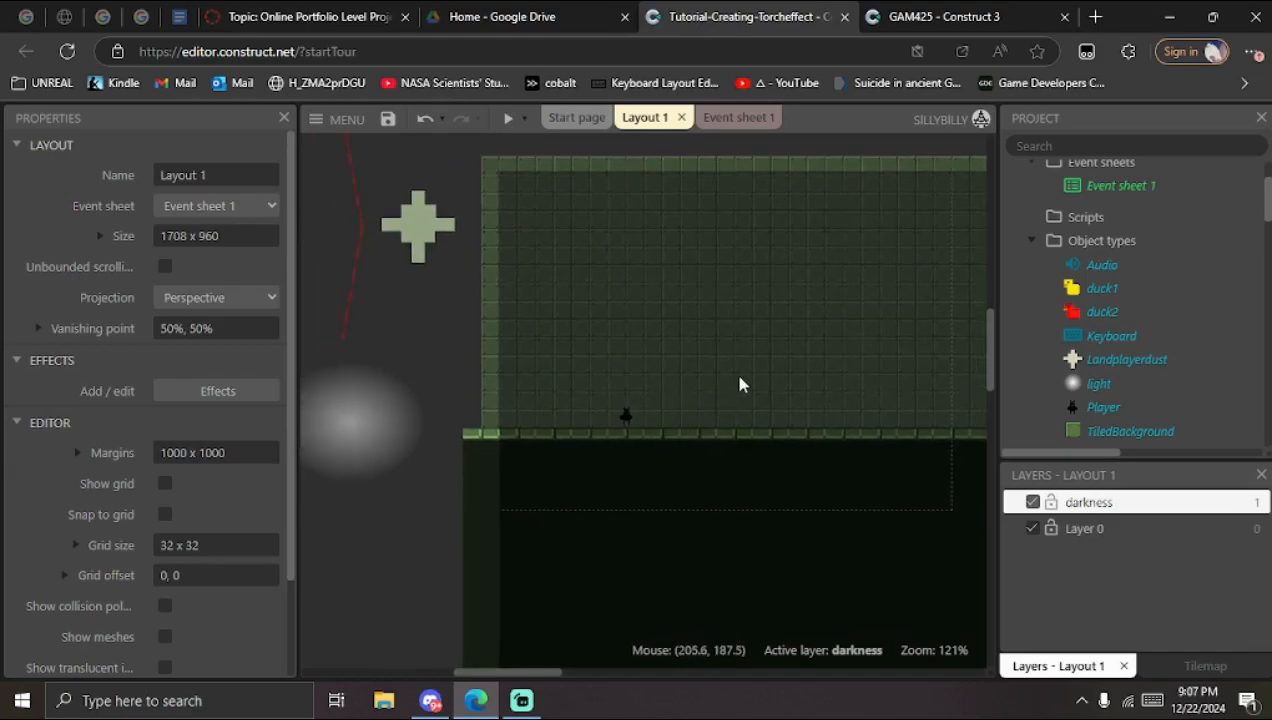
middle_click_drag(735, 383, 769, 346)
left_click(733, 117)
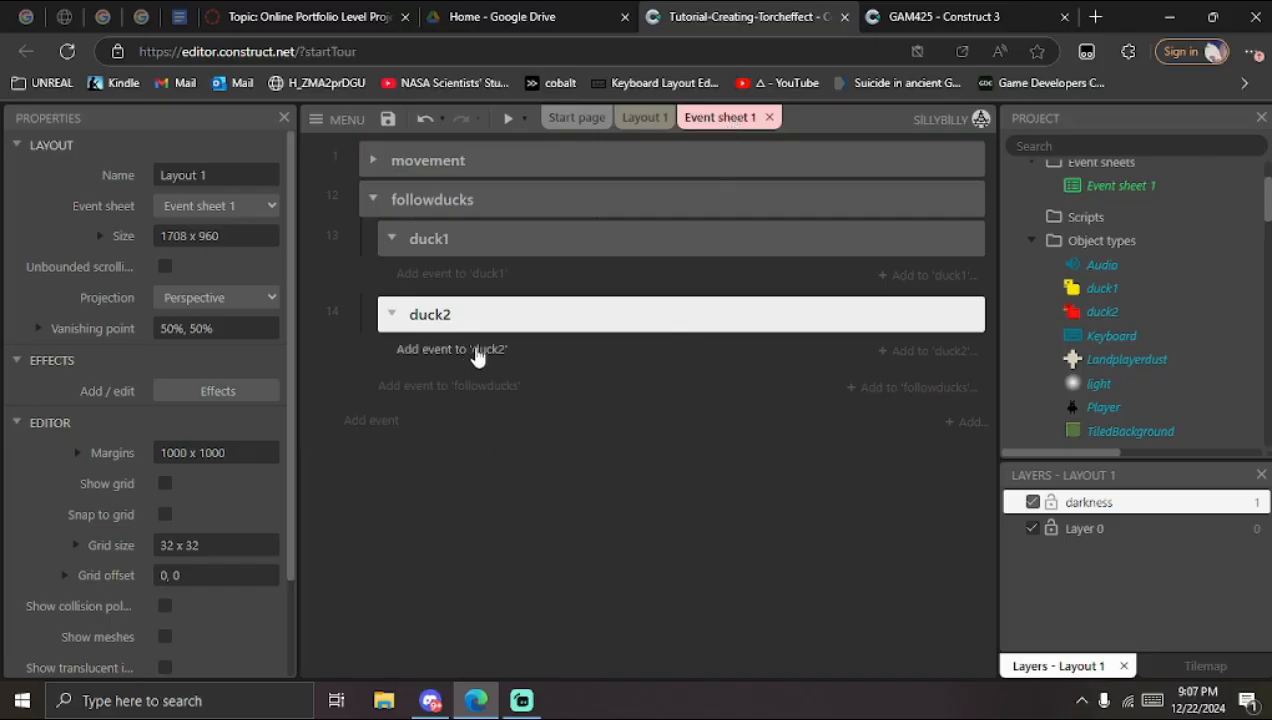
left_click(372, 199)
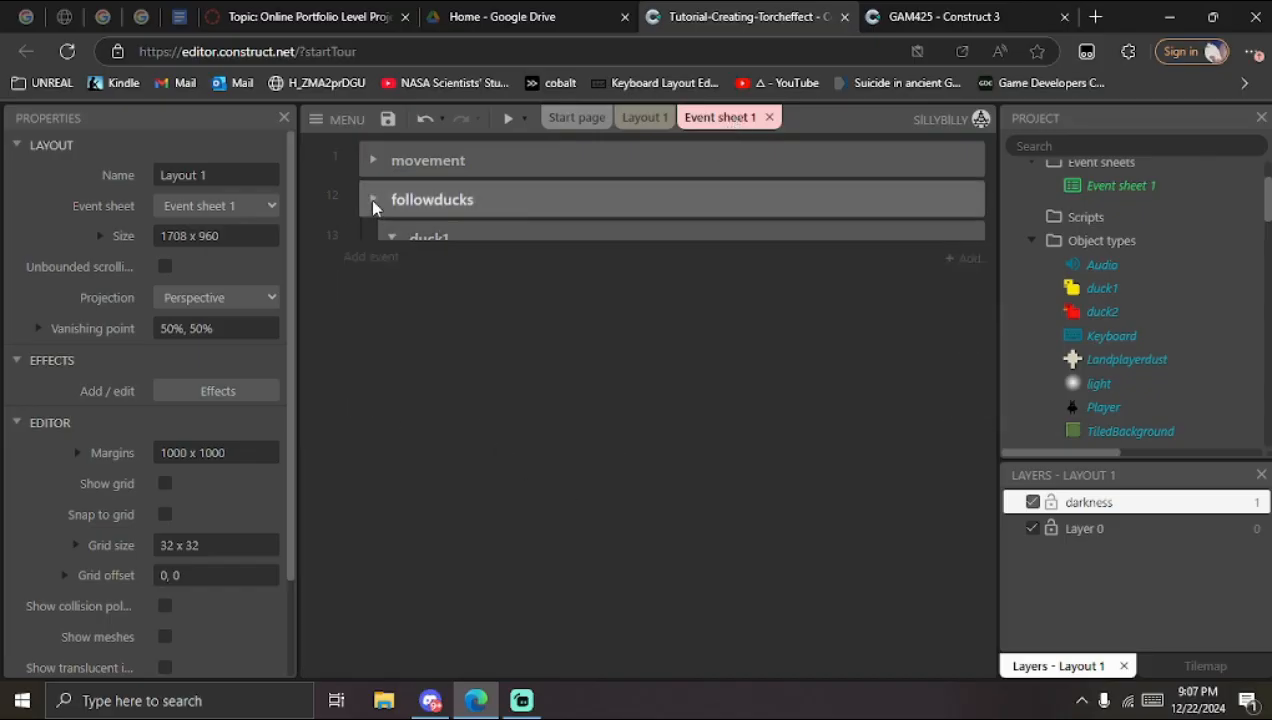
left_click(372, 199)
left_click(644, 117)
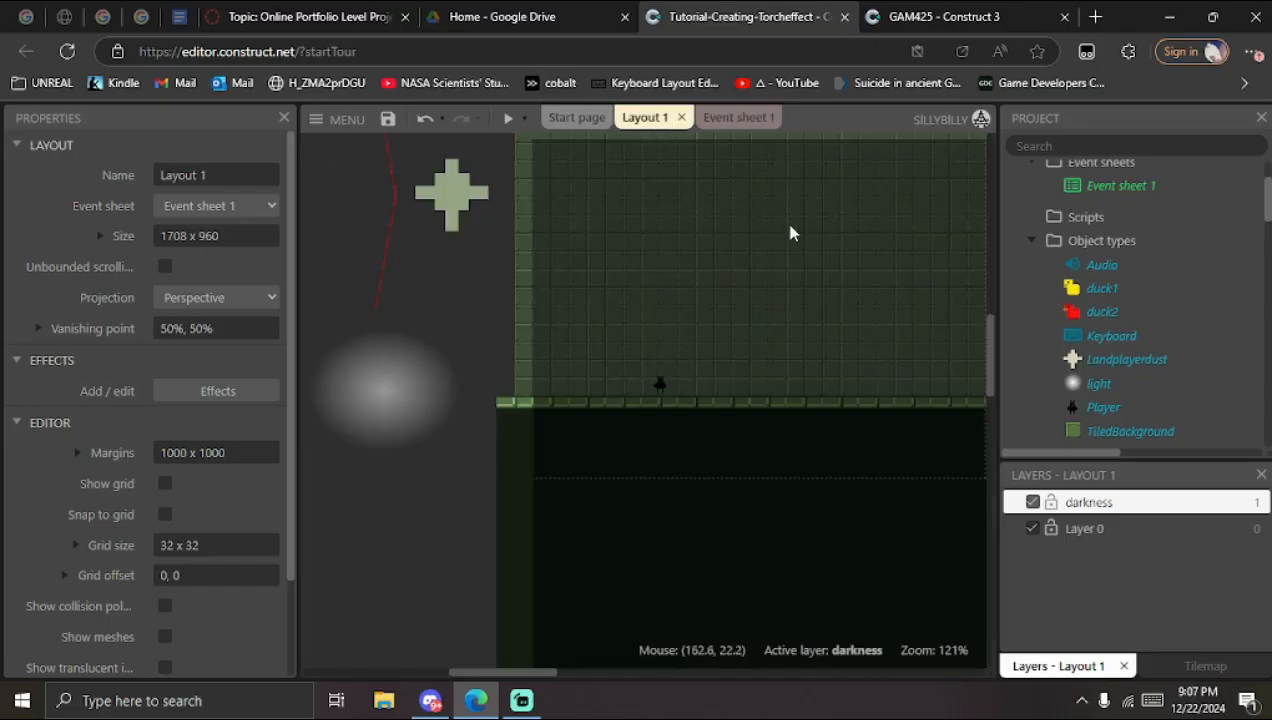
middle_click_drag(897, 275, 803, 319)
Step: Add a System Every tick event to the duck1 group in Event sheet 1
left_click(740, 117)
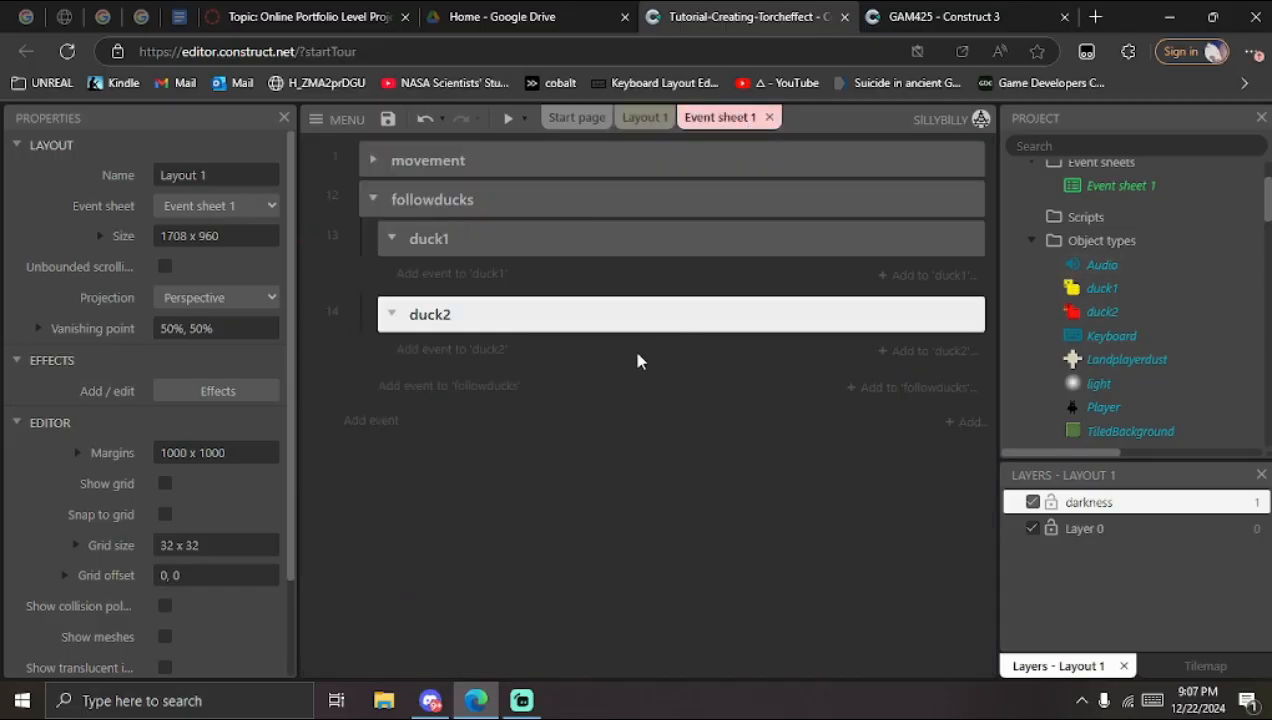
left_click(436, 279)
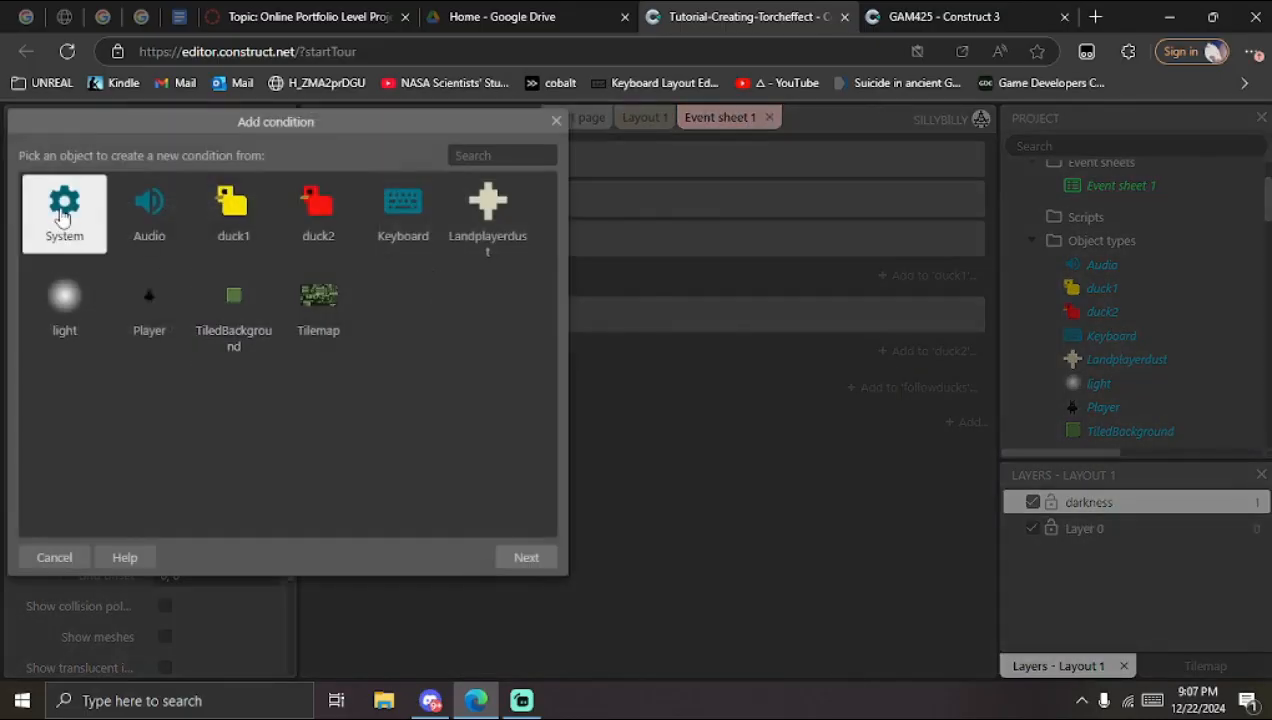
double_click(62, 216)
type("ever")
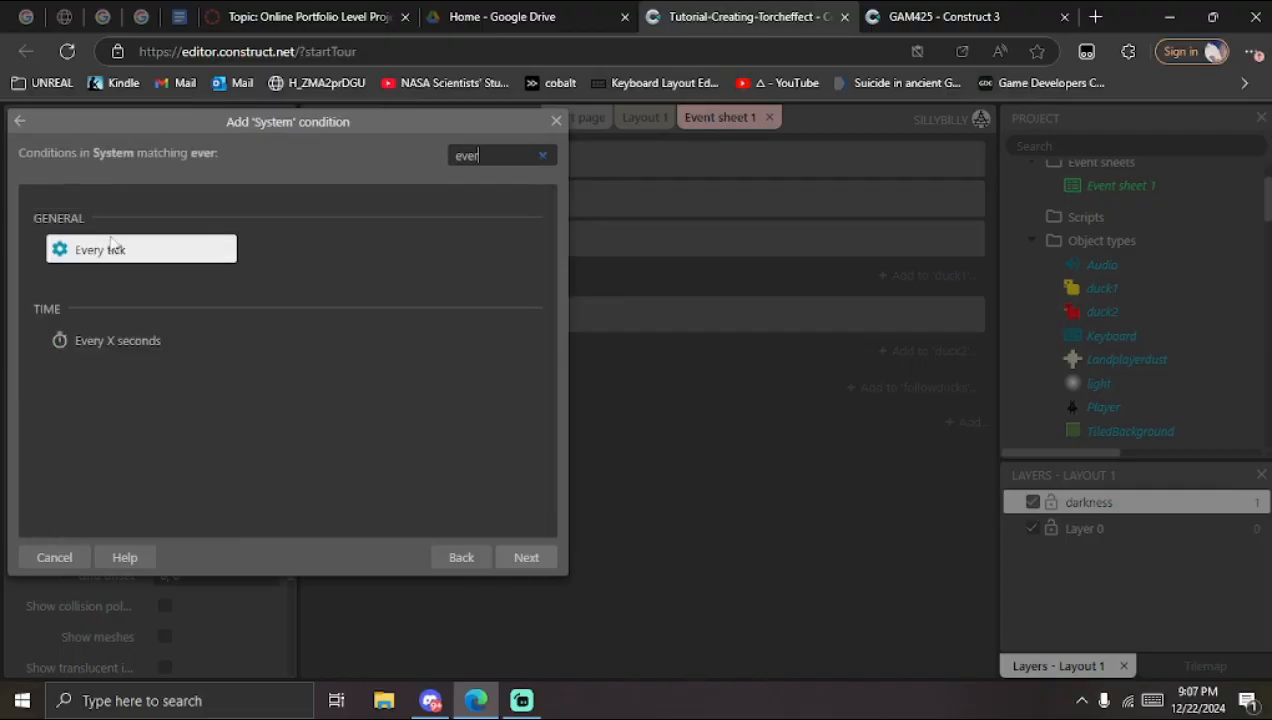
double_click(152, 254)
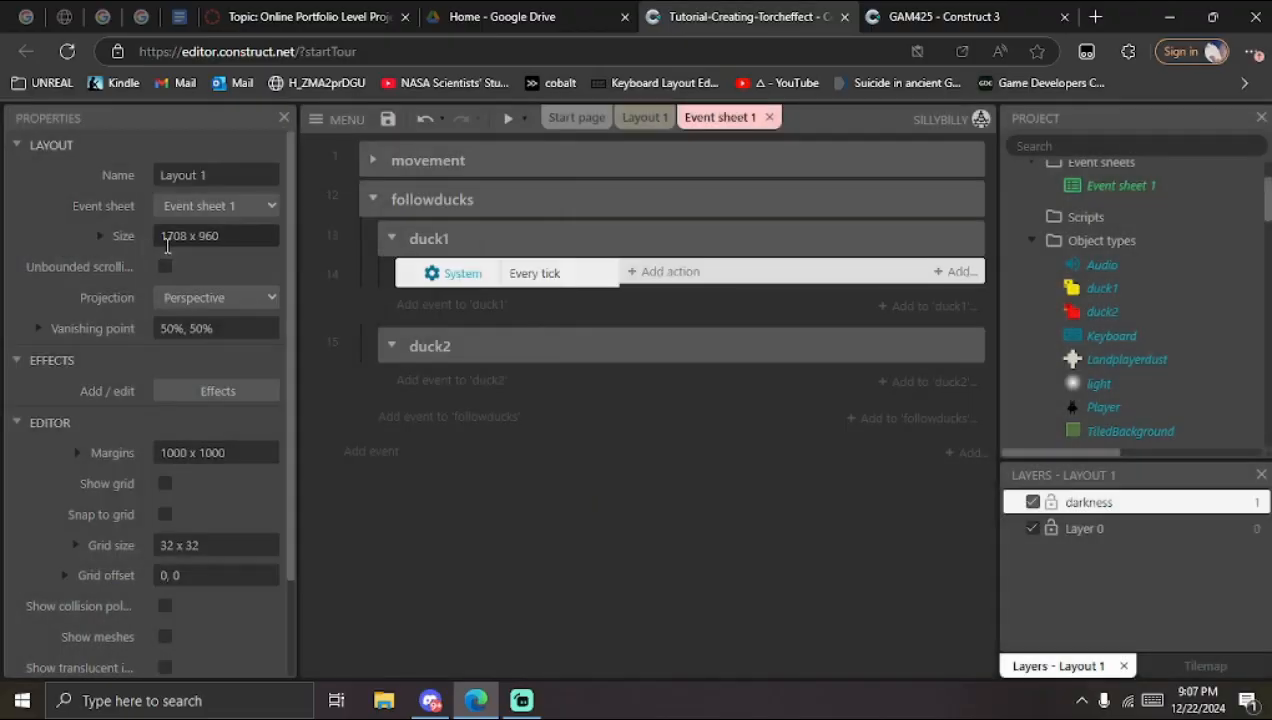
Step: Add a Set position action for the light sprite to the Every tick event, with X Player.X and Y Player.Y
left_click(648, 276)
double_click(488, 225)
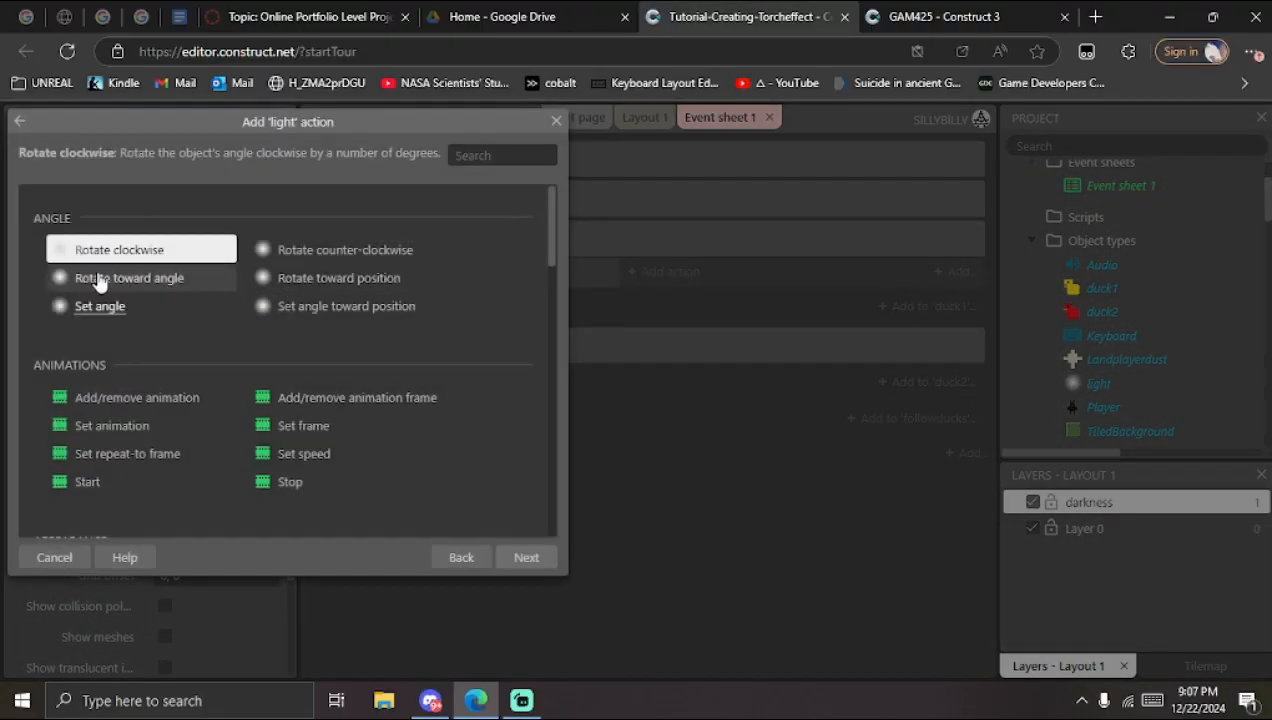
type("pos")
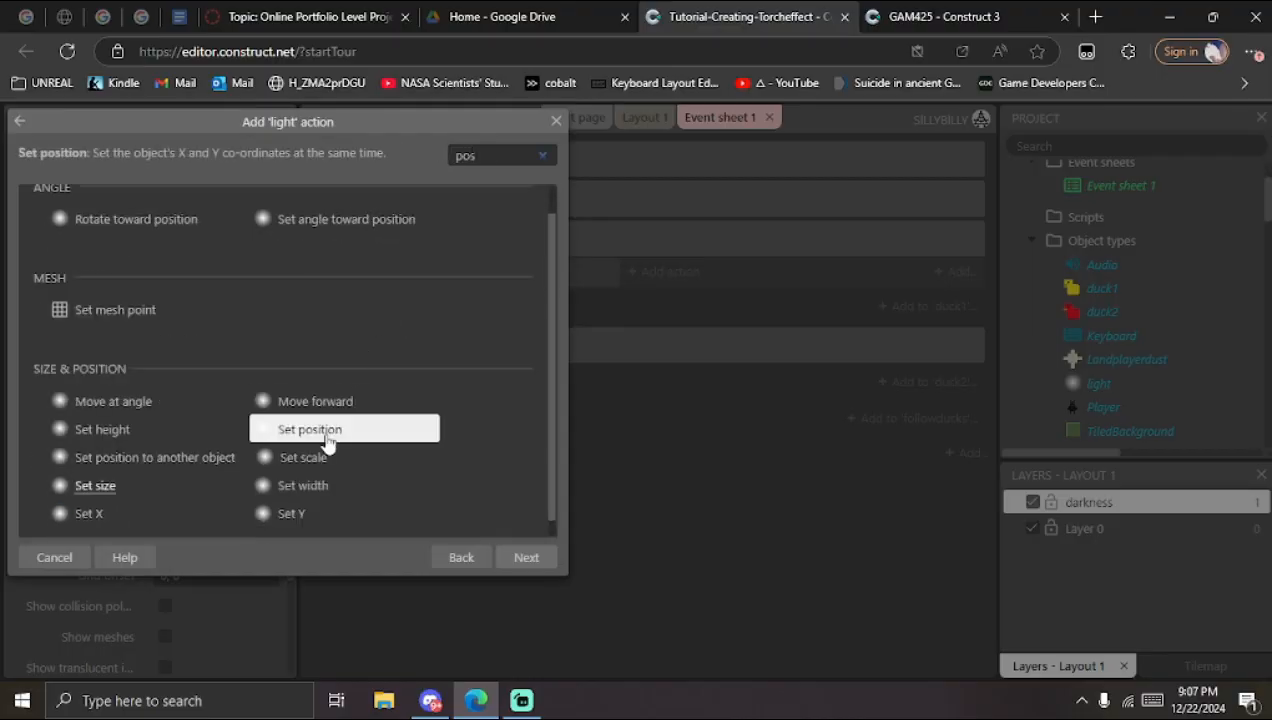
double_click(327, 441)
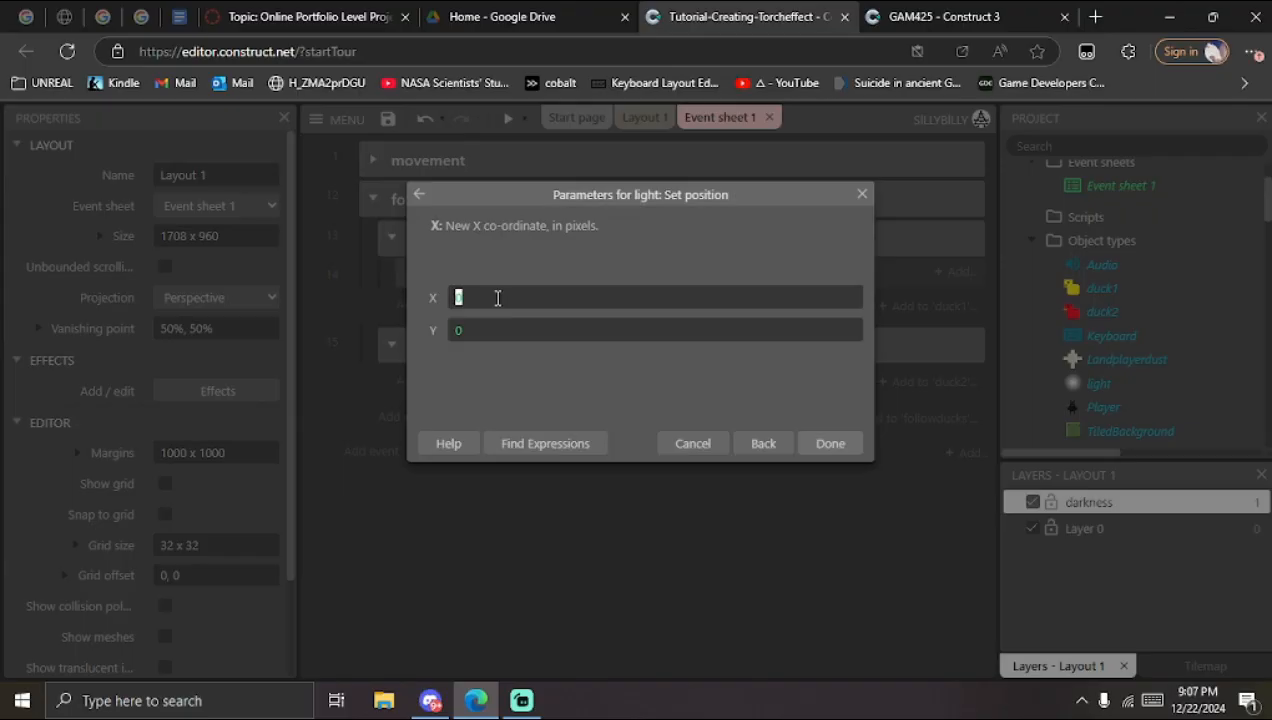
type("pl")
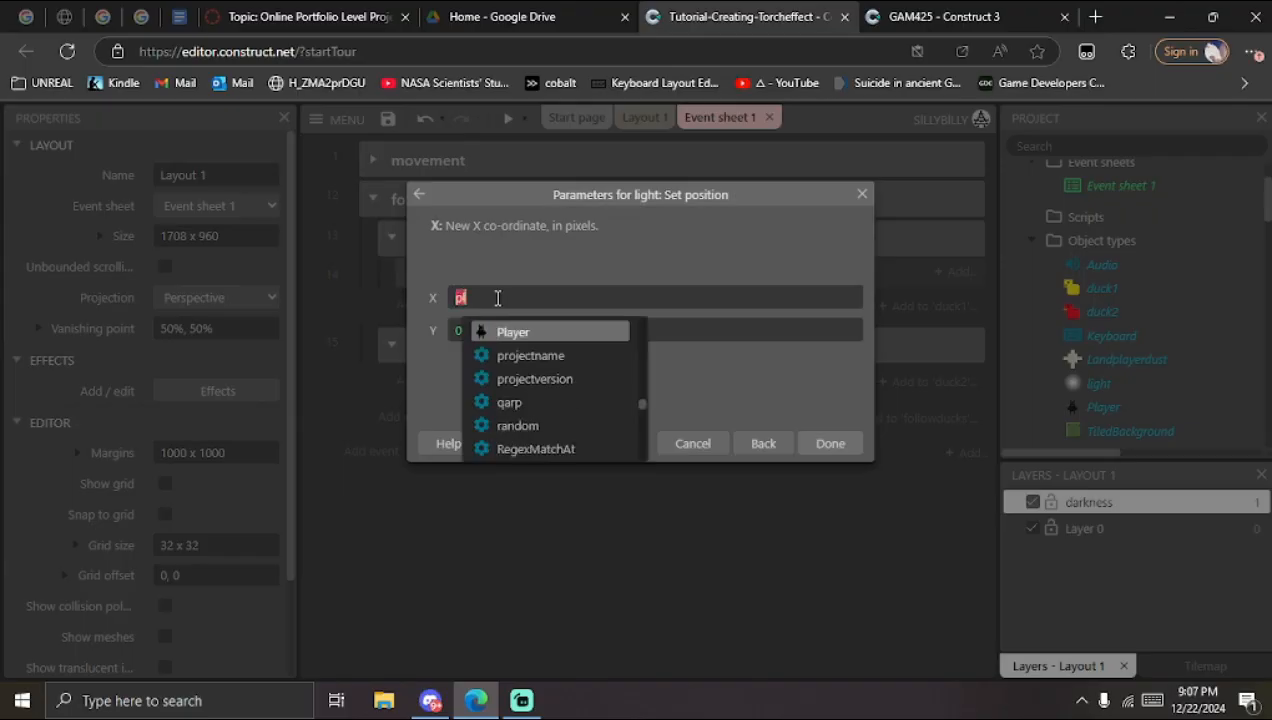
type("ayer.x")
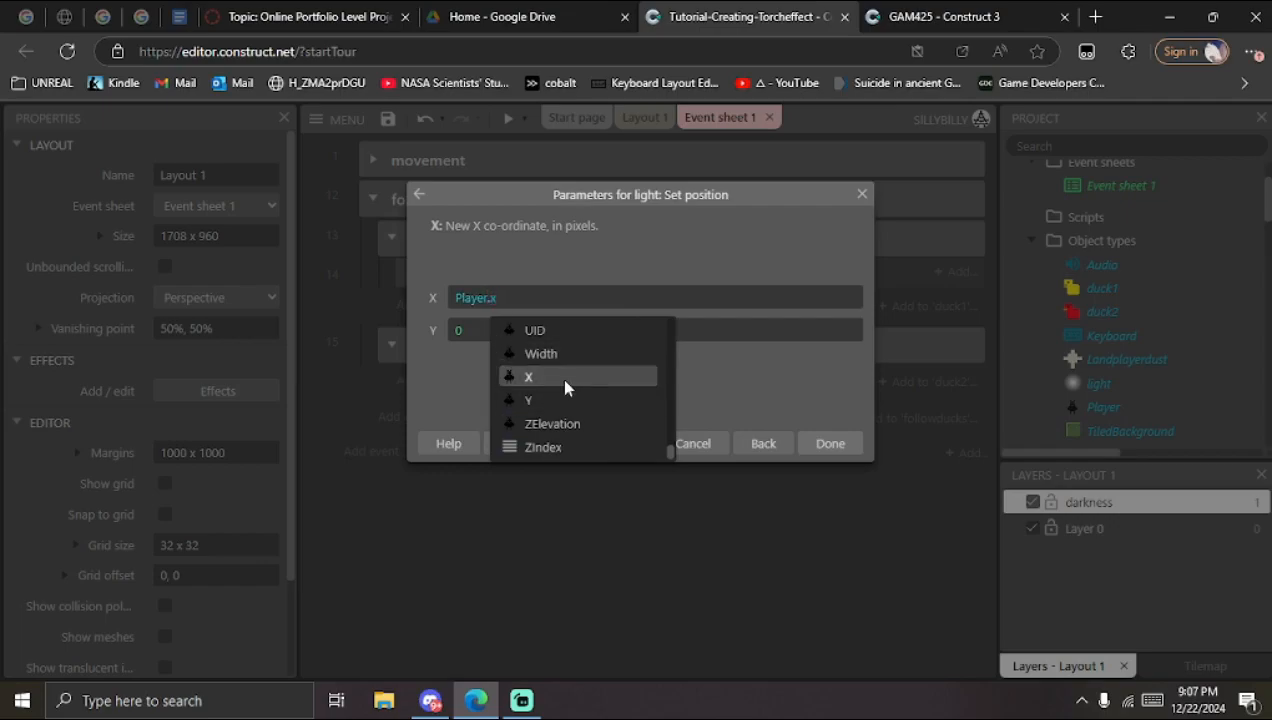
left_click(546, 380)
type("pl")
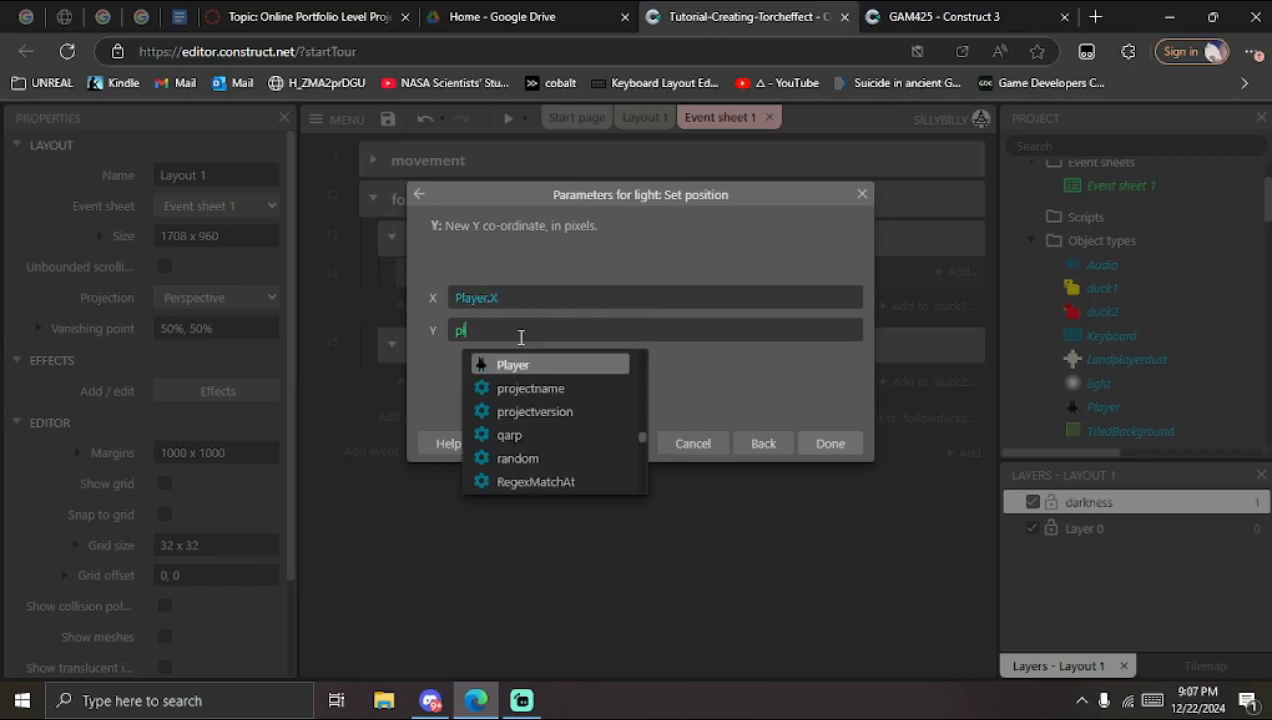
type("ayer.y")
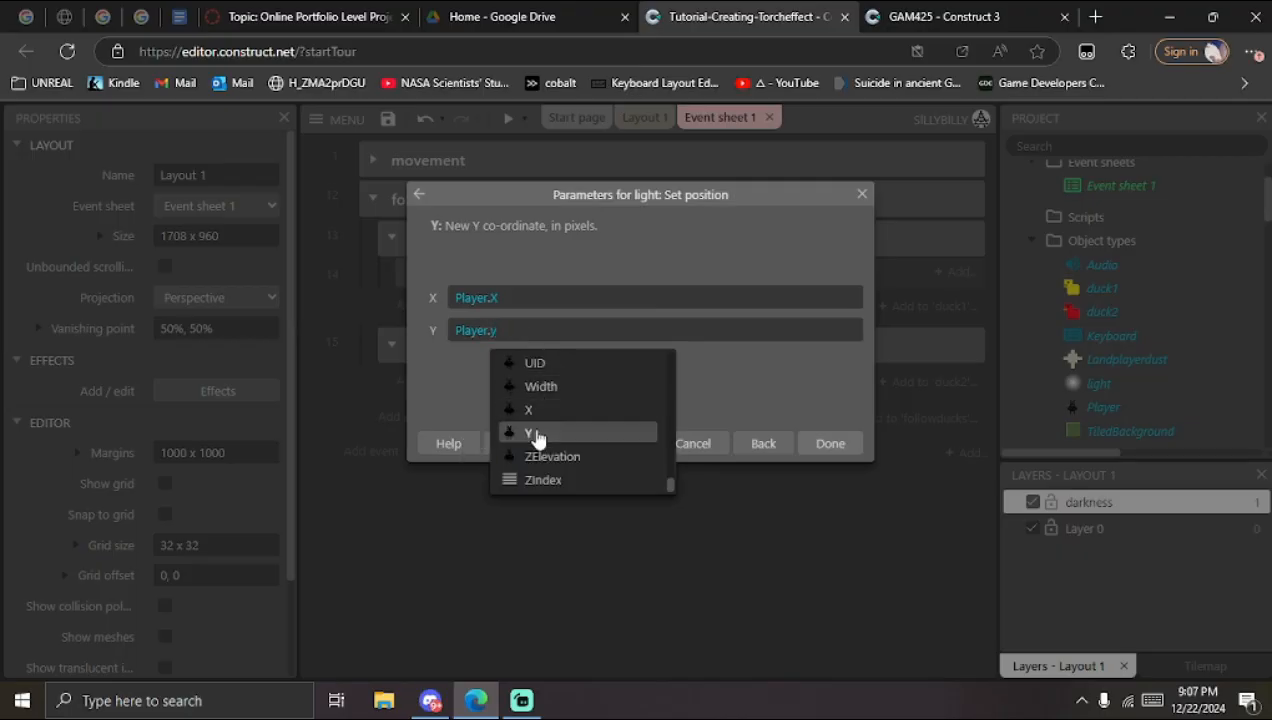
left_click(537, 433)
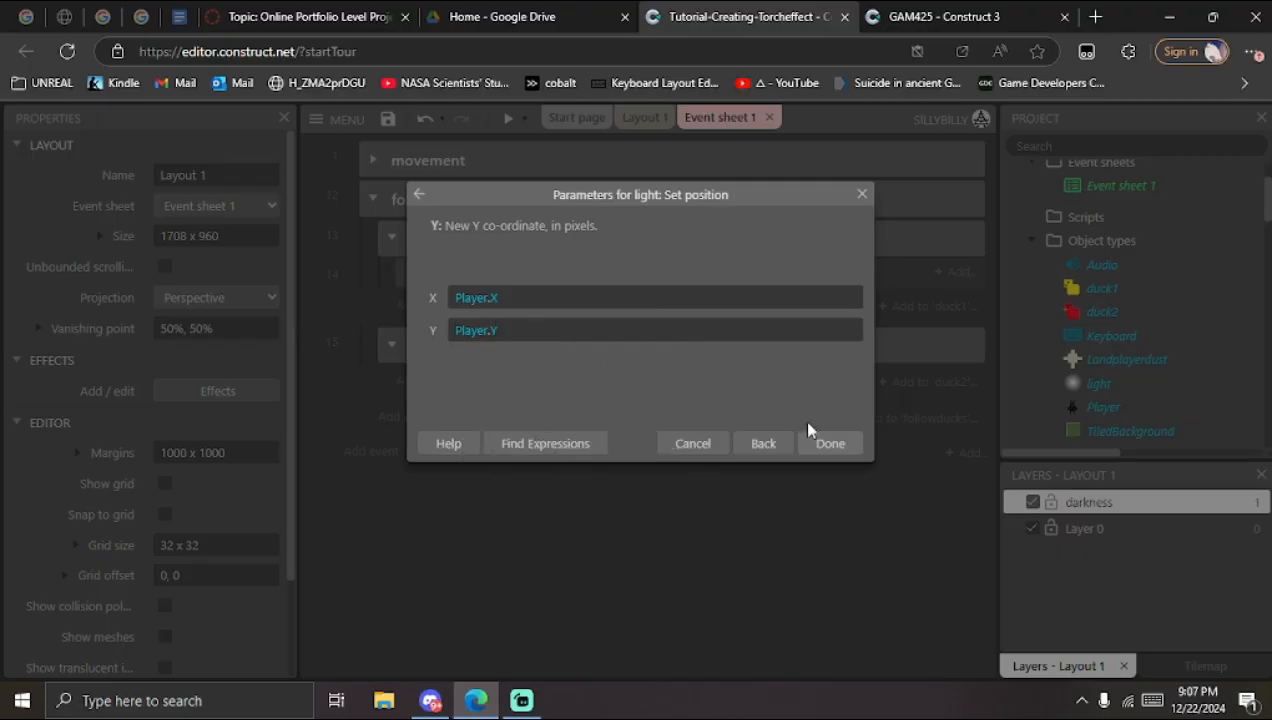
left_click(848, 445)
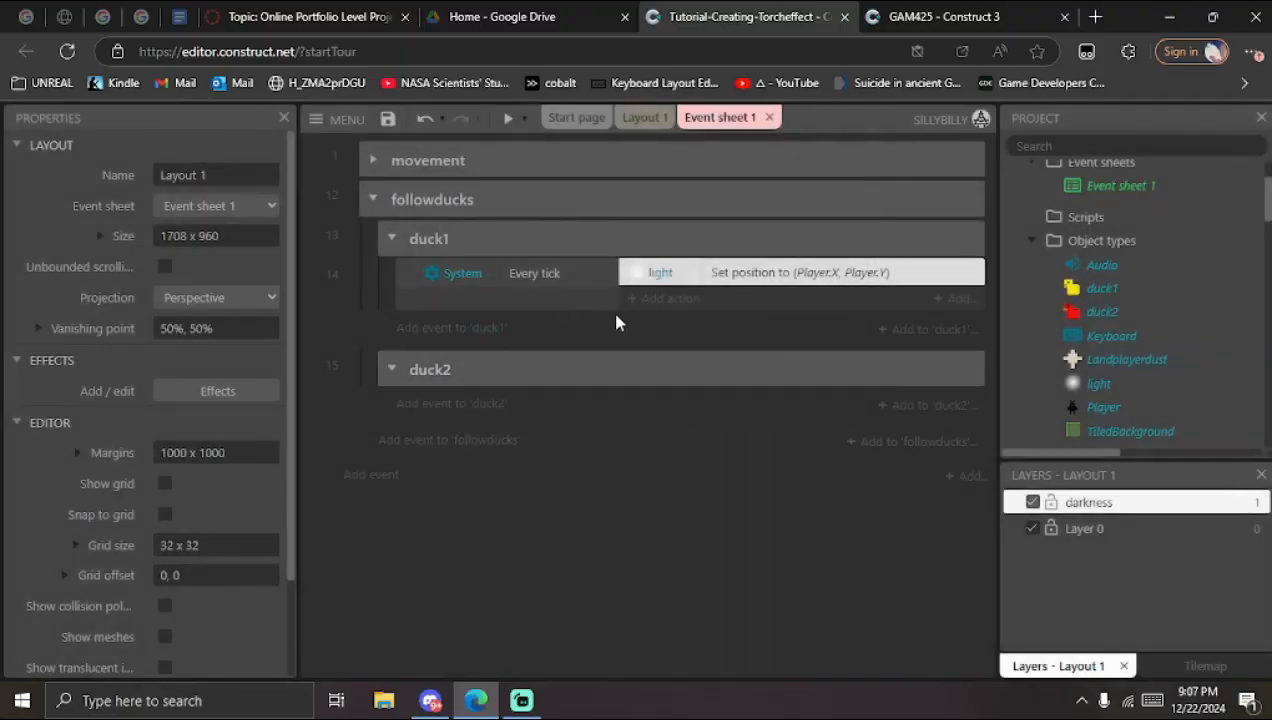
Step: Make the light sprite in Layout 1 initially visible
left_click(645, 117)
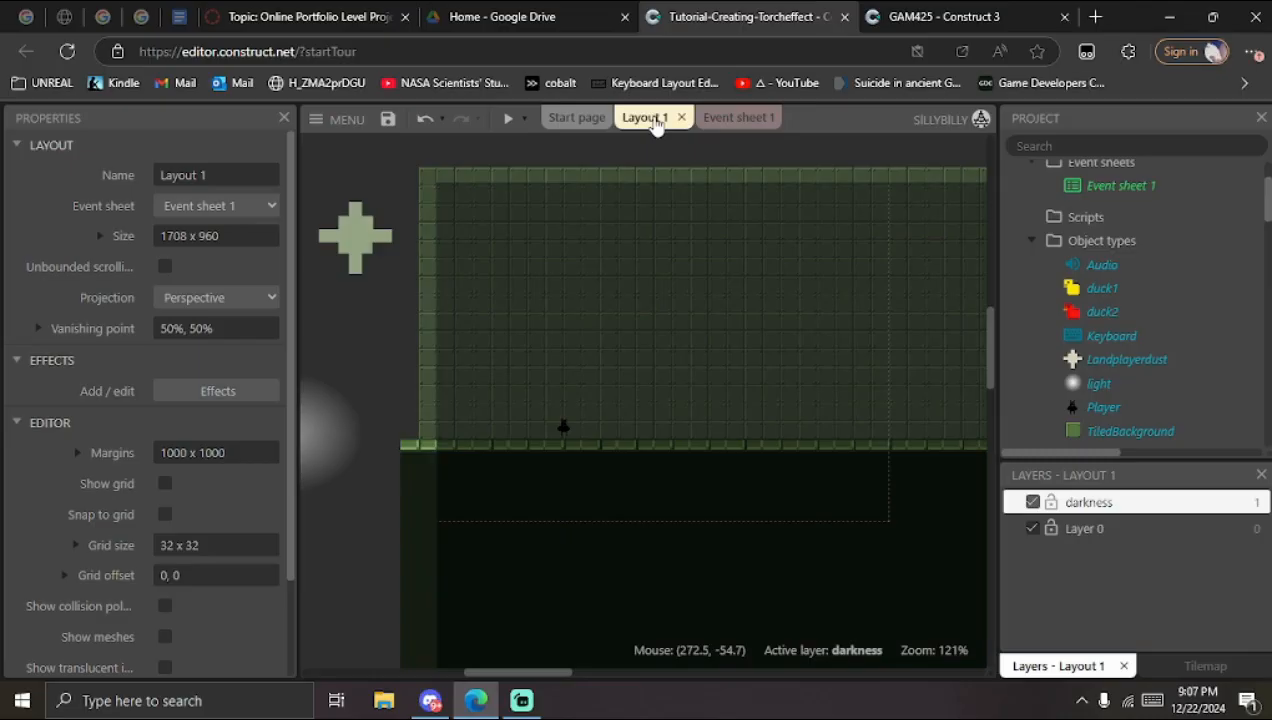
scroll(690, 329, "left", 3)
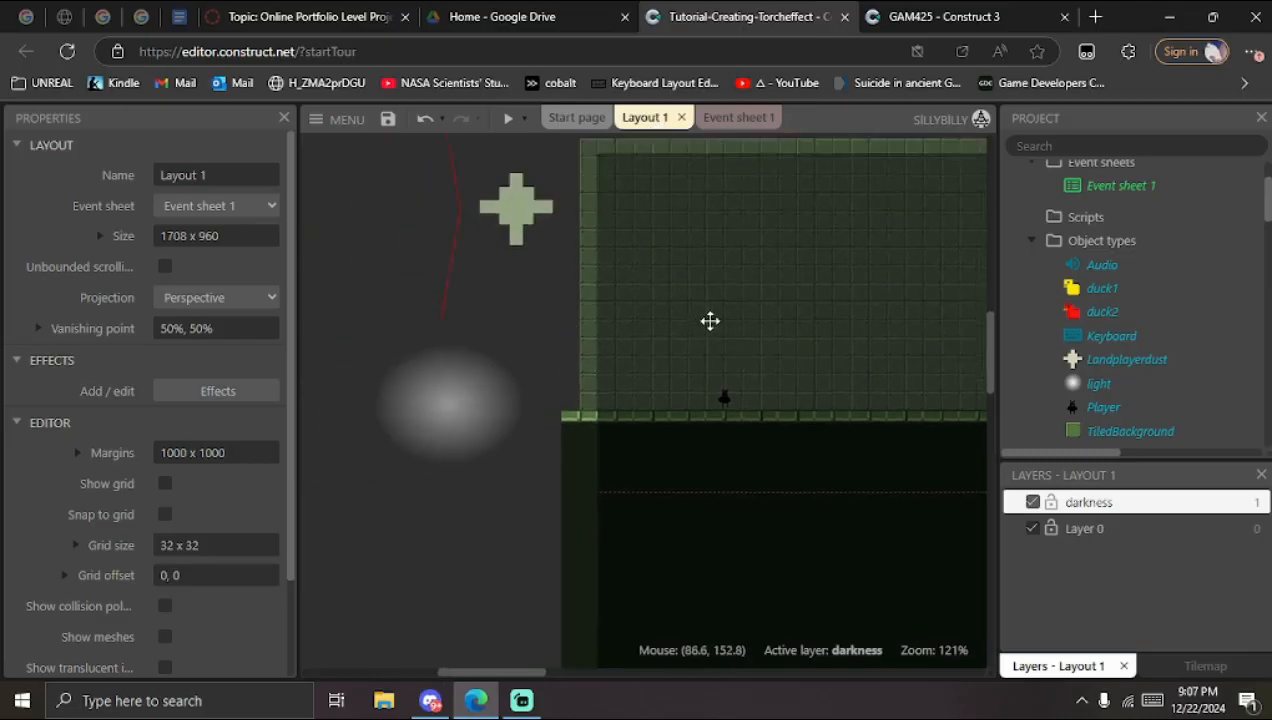
left_click(505, 417)
scroll(200, 490, "down", 7)
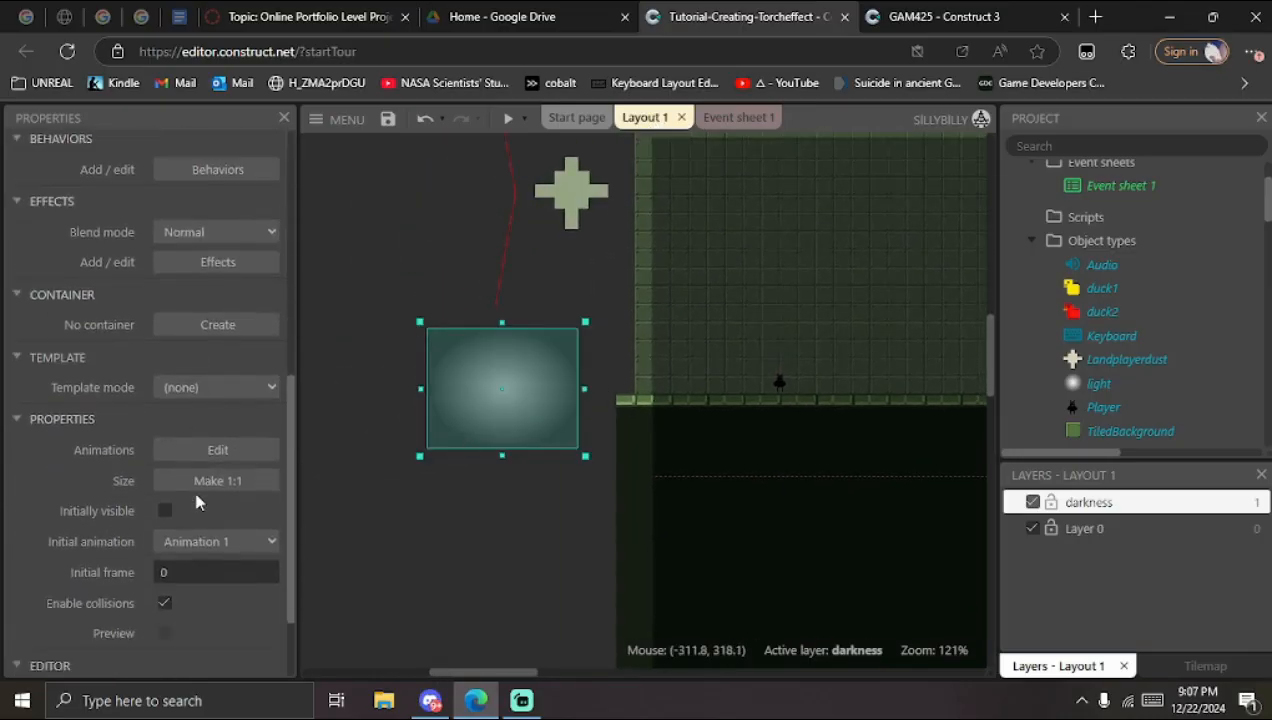
left_click(164, 397)
scroll(560, 363, "right", 3)
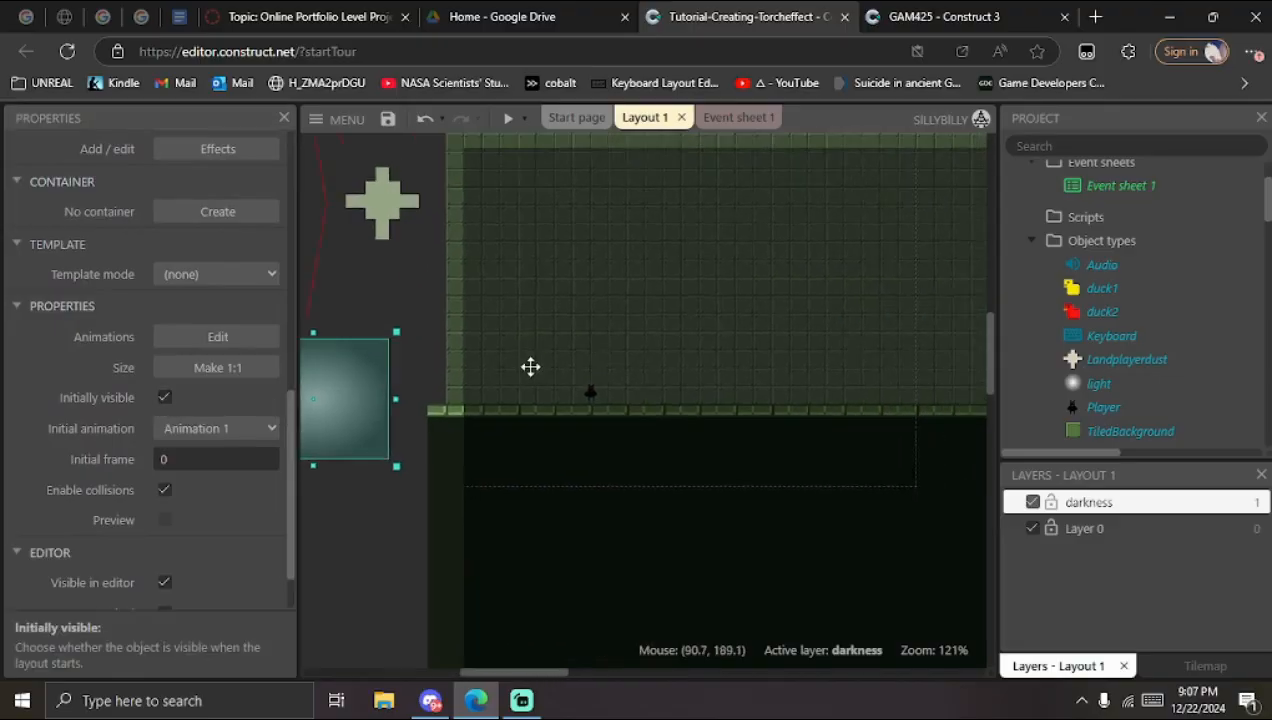
scroll(238, 482, "up", 5)
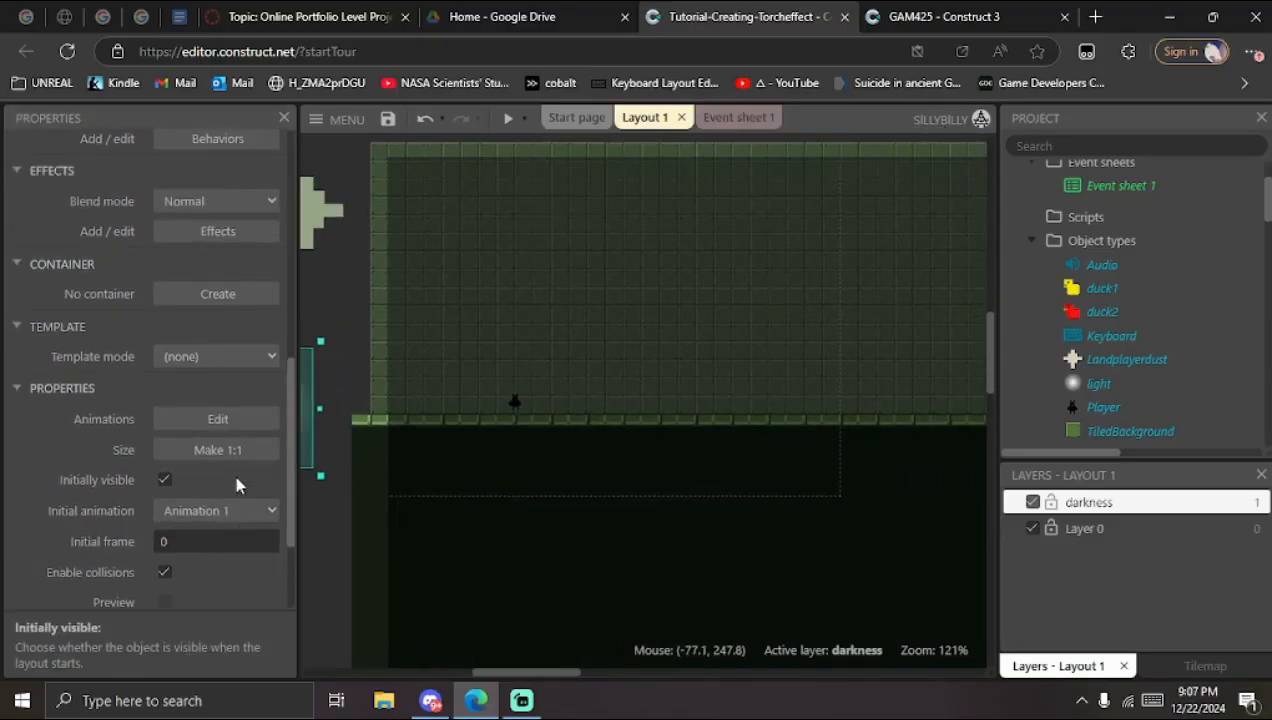
Step: Keep the light sprite on the darkness layer and lower its opacity to 66.6%
scroll(420, 440, "left", 4)
left_click(582, 421)
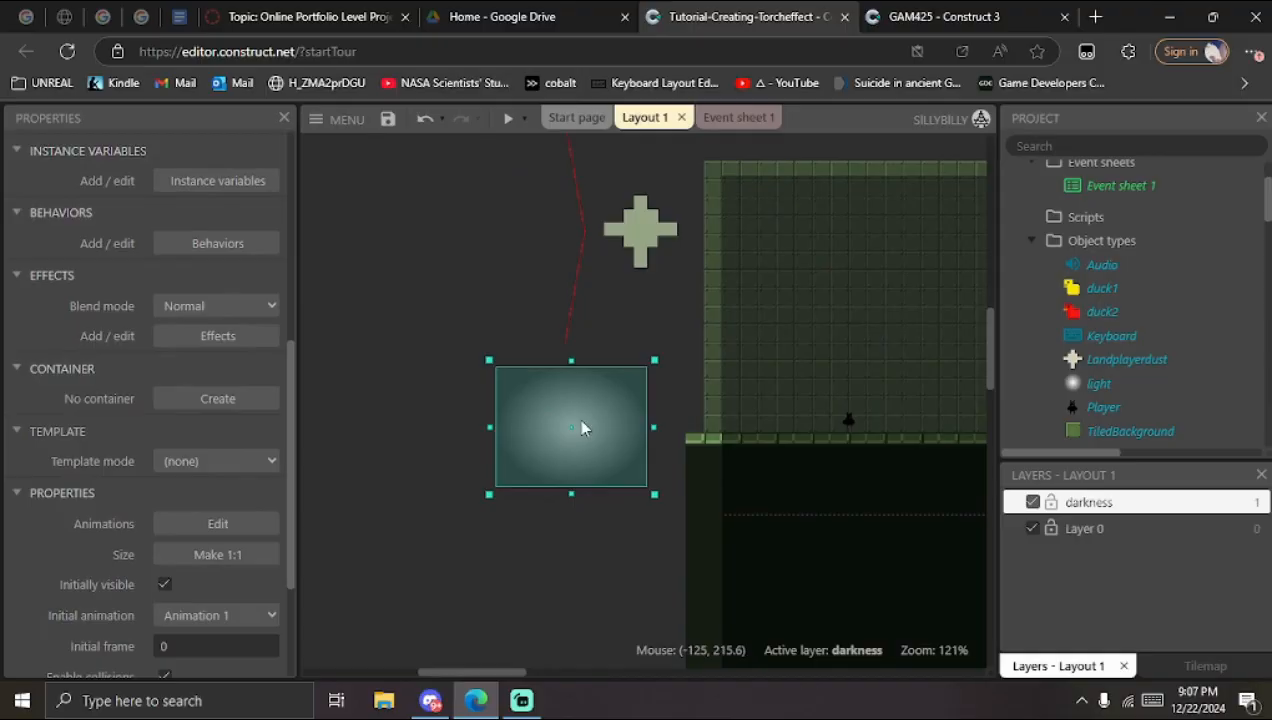
scroll(208, 474, "up", 5)
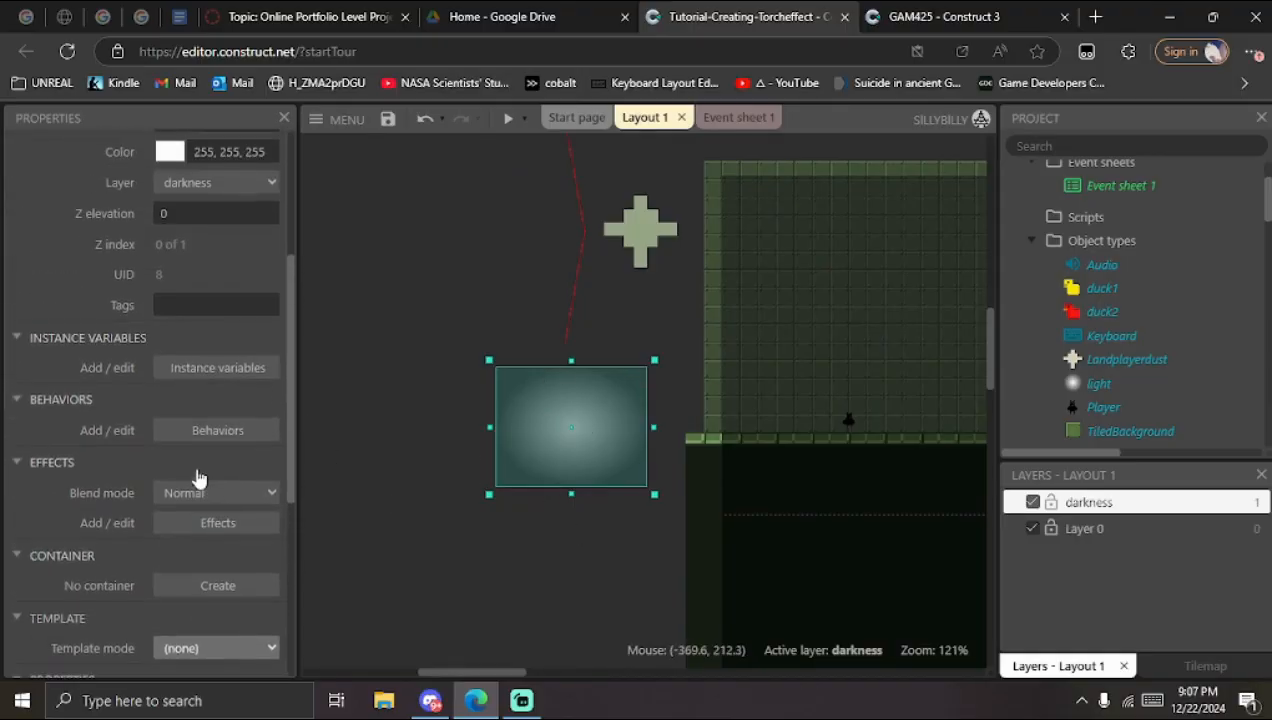
left_click(218, 455)
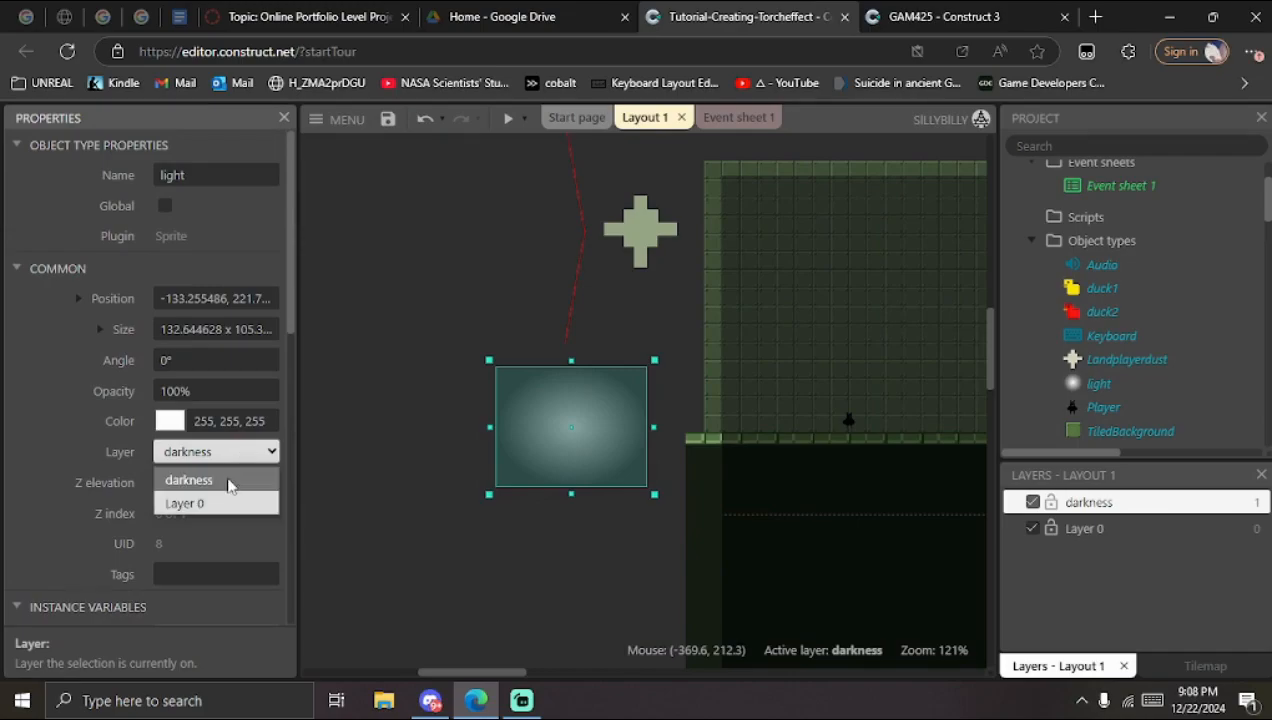
left_click(228, 480)
left_click(463, 469)
left_click(581, 416)
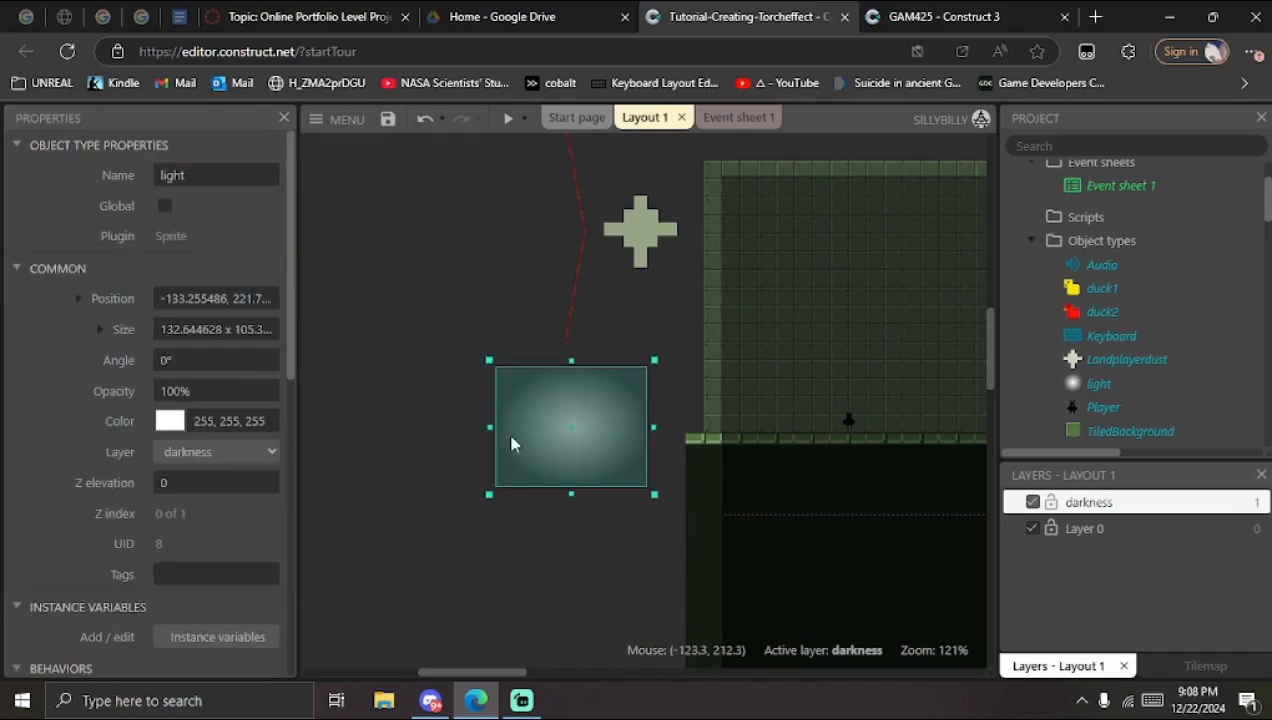
left_click(216, 391)
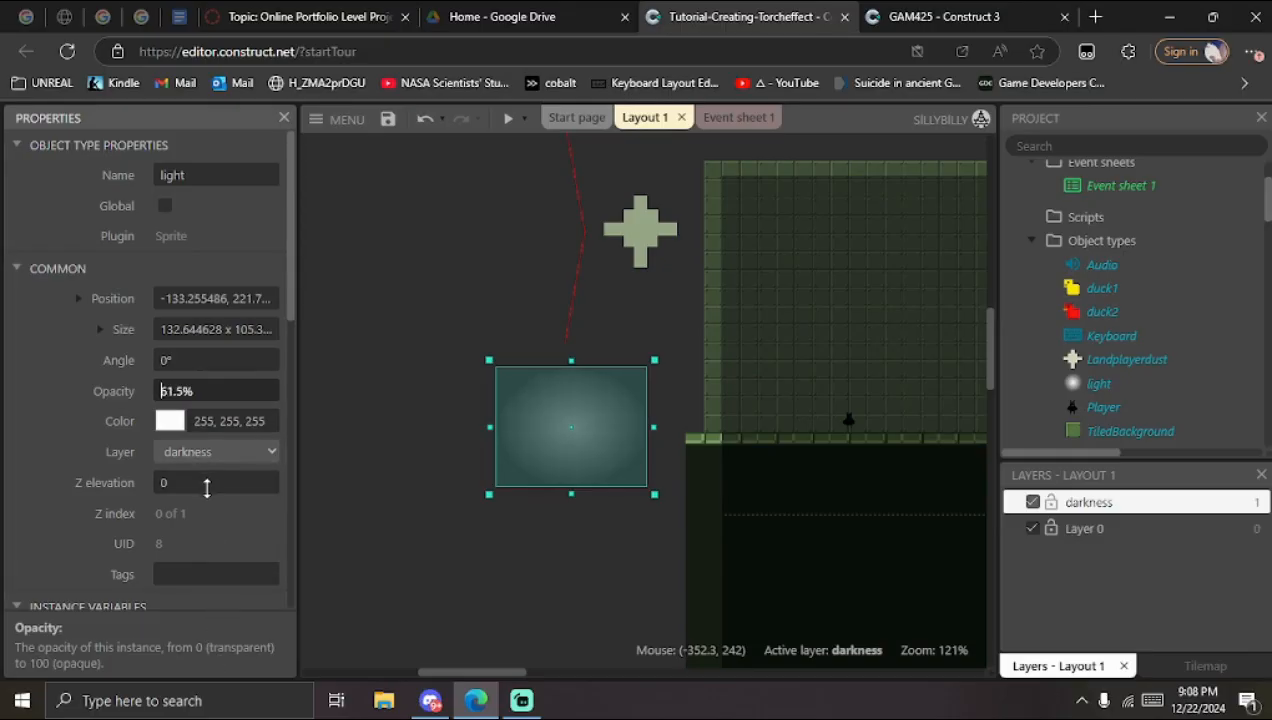
left_click(406, 304)
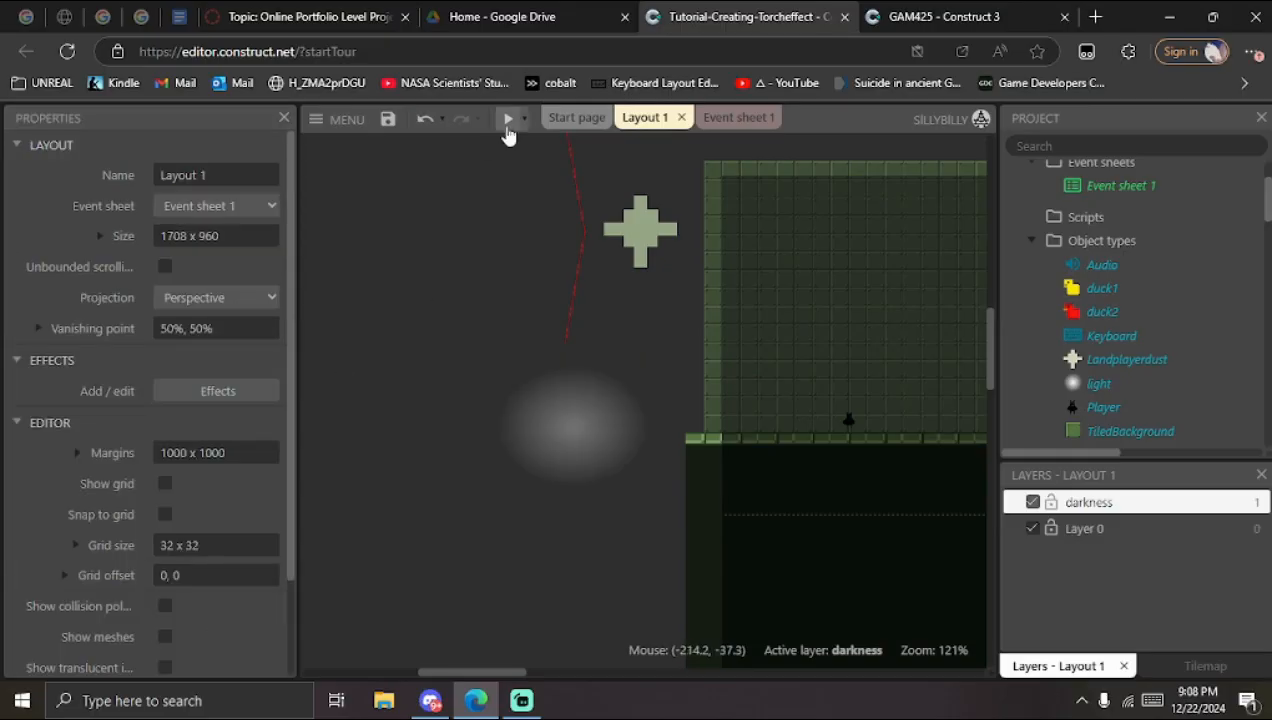
Step: Preview the layout and walk the player back and forth to check the light, closing the preview when done
left_click(504, 120)
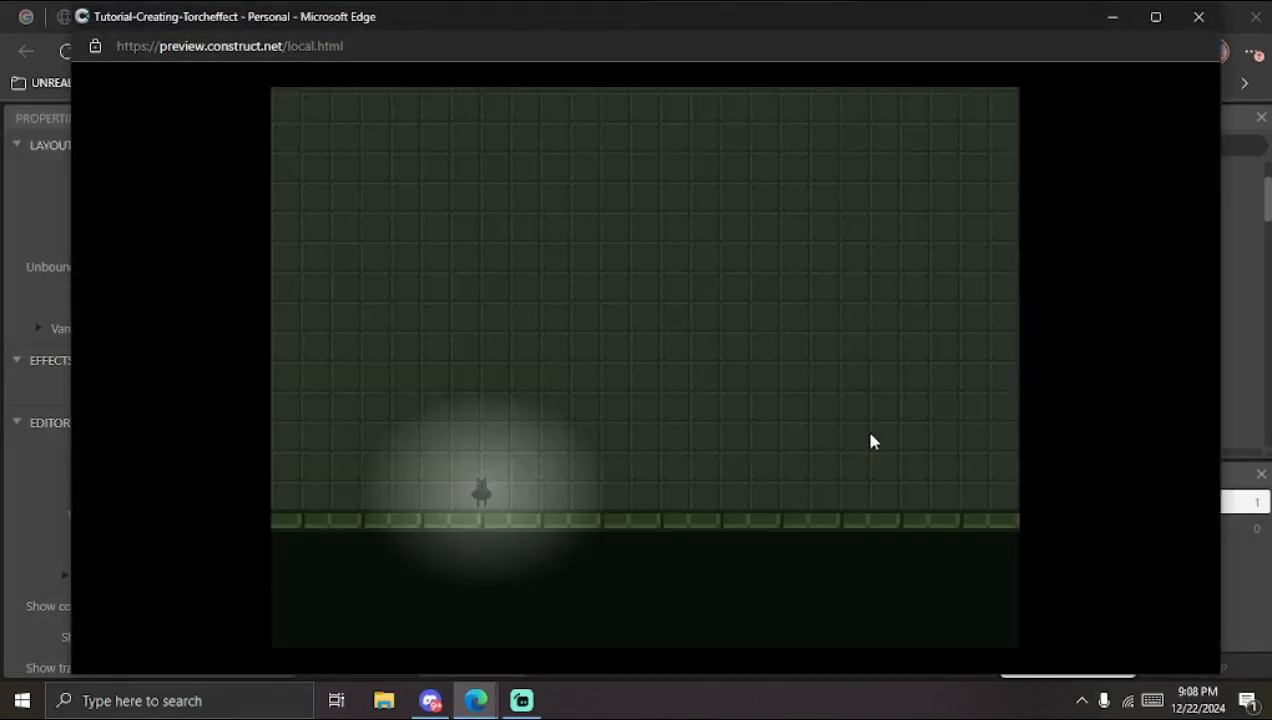
key("Right")
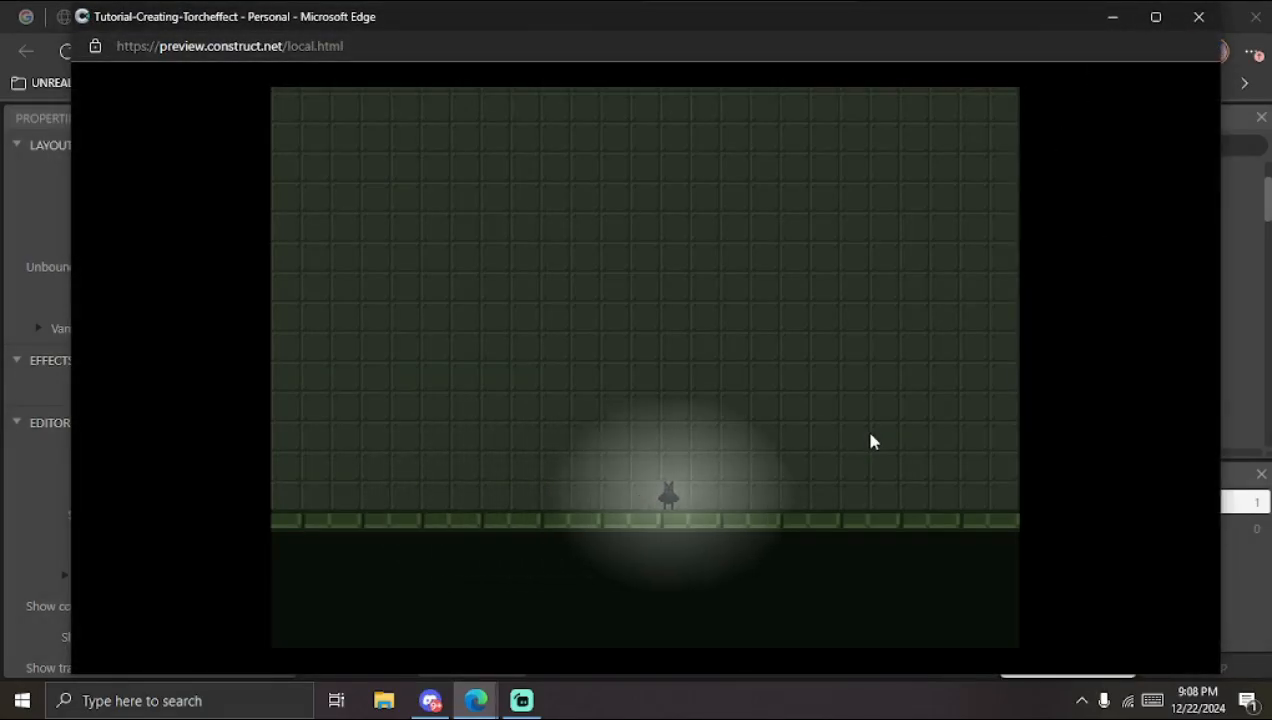
key("Left")
key("Right")
key("Left")
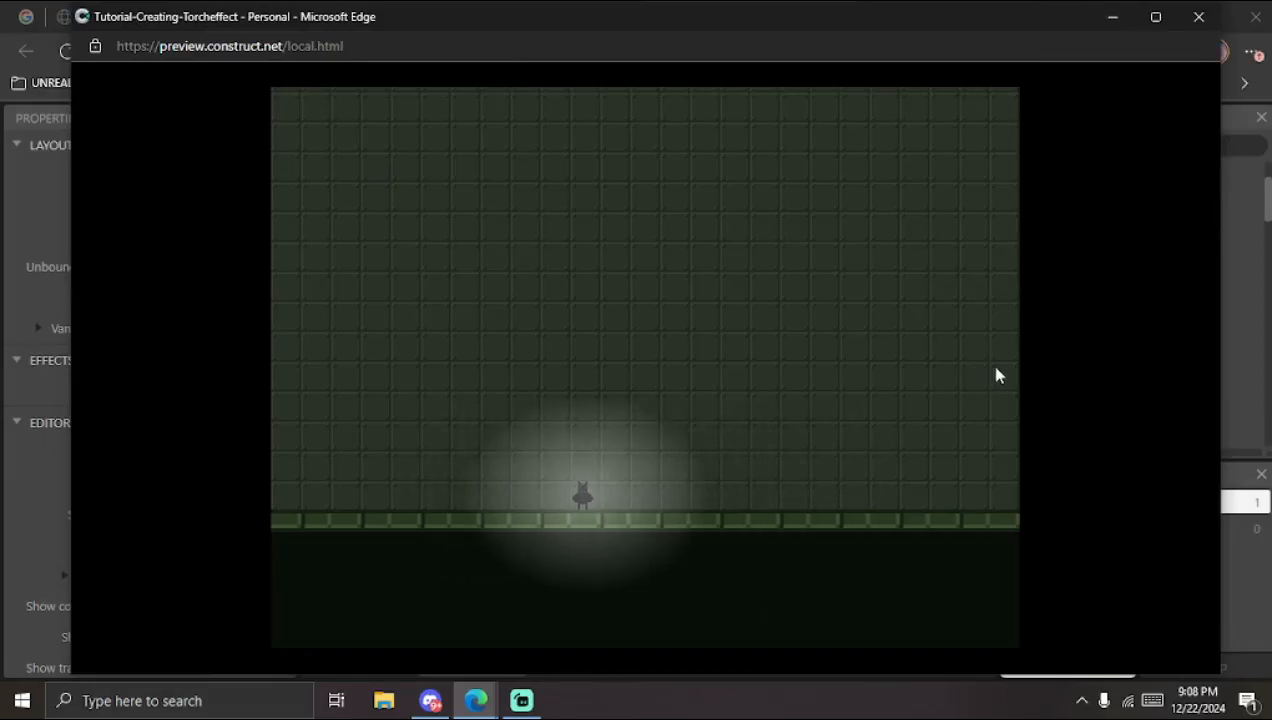
left_click(1199, 18)
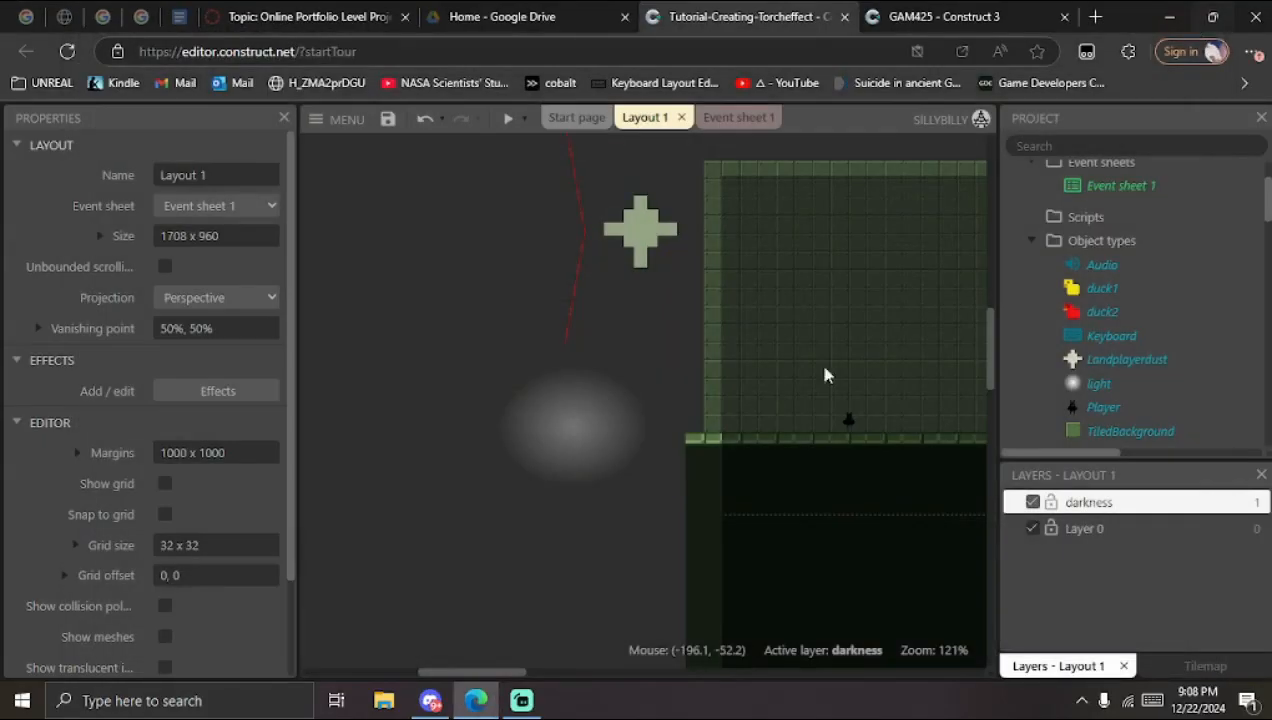
Step: Inspect the light sprite's Z order within the darkness layer, closing the Z order list without changes
left_click(591, 427)
right_click(591, 427)
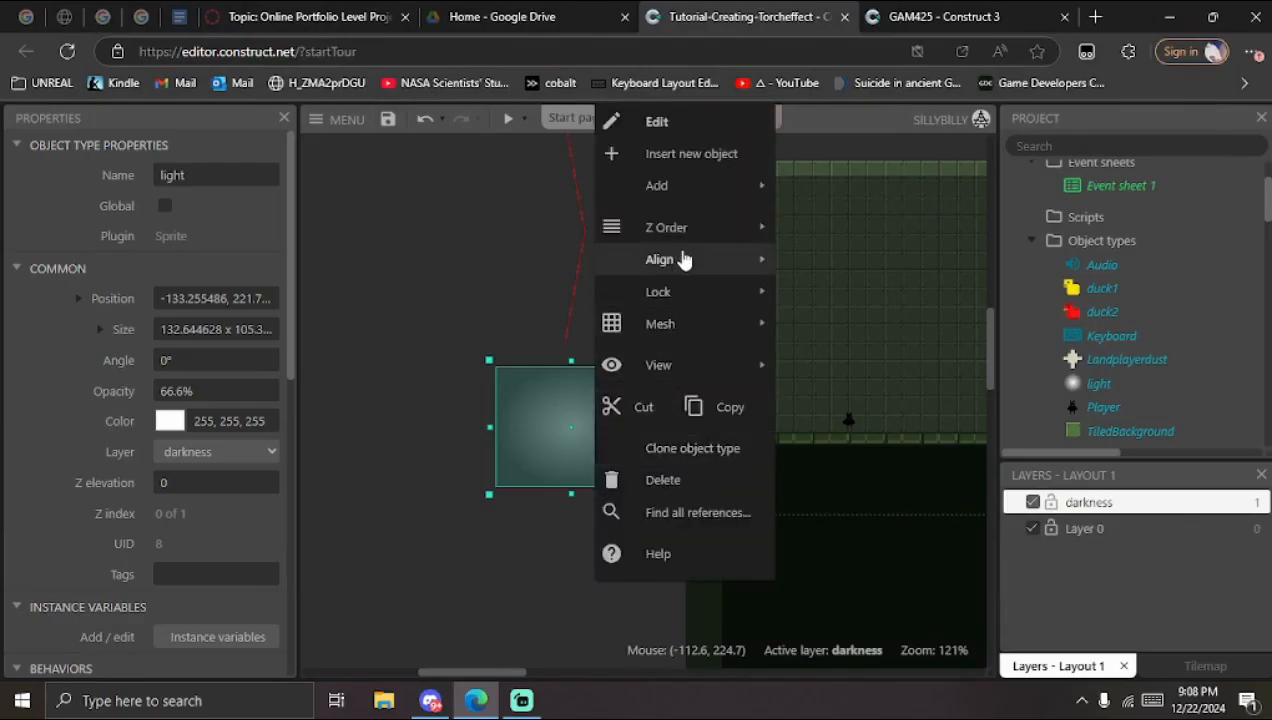
mouse_move(707, 236)
left_click(880, 341)
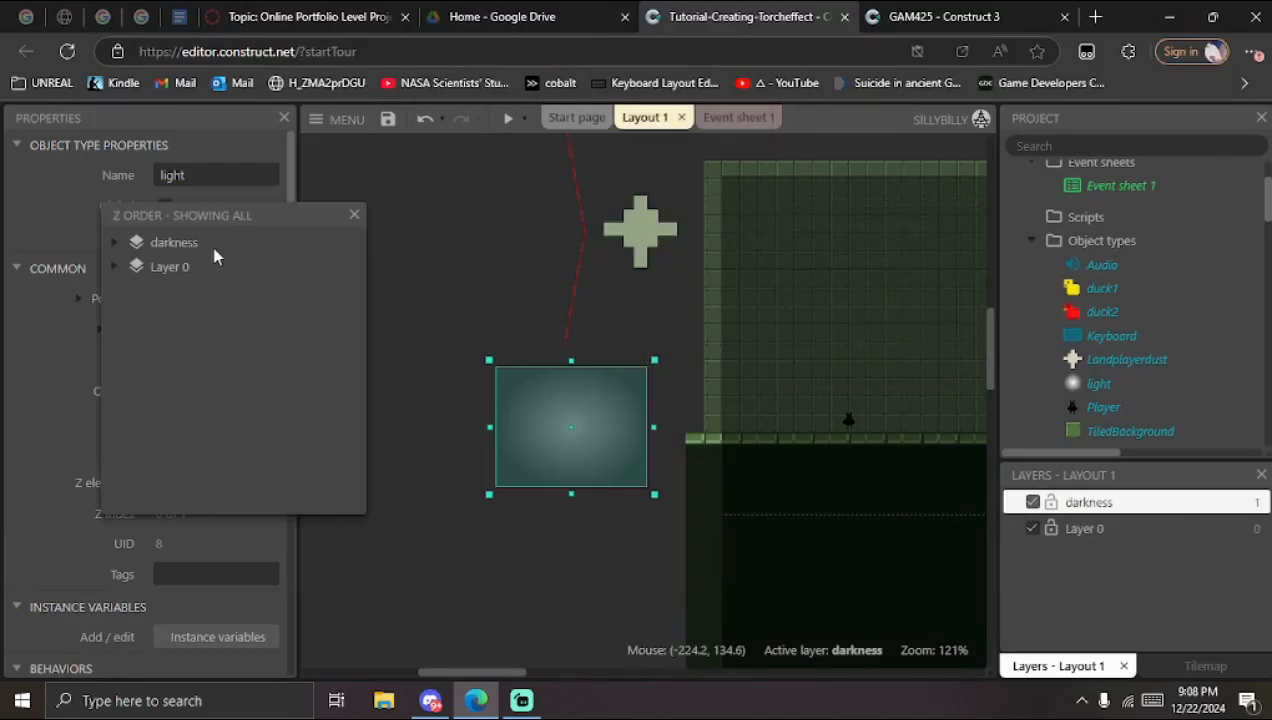
left_click(115, 242)
left_click(115, 242)
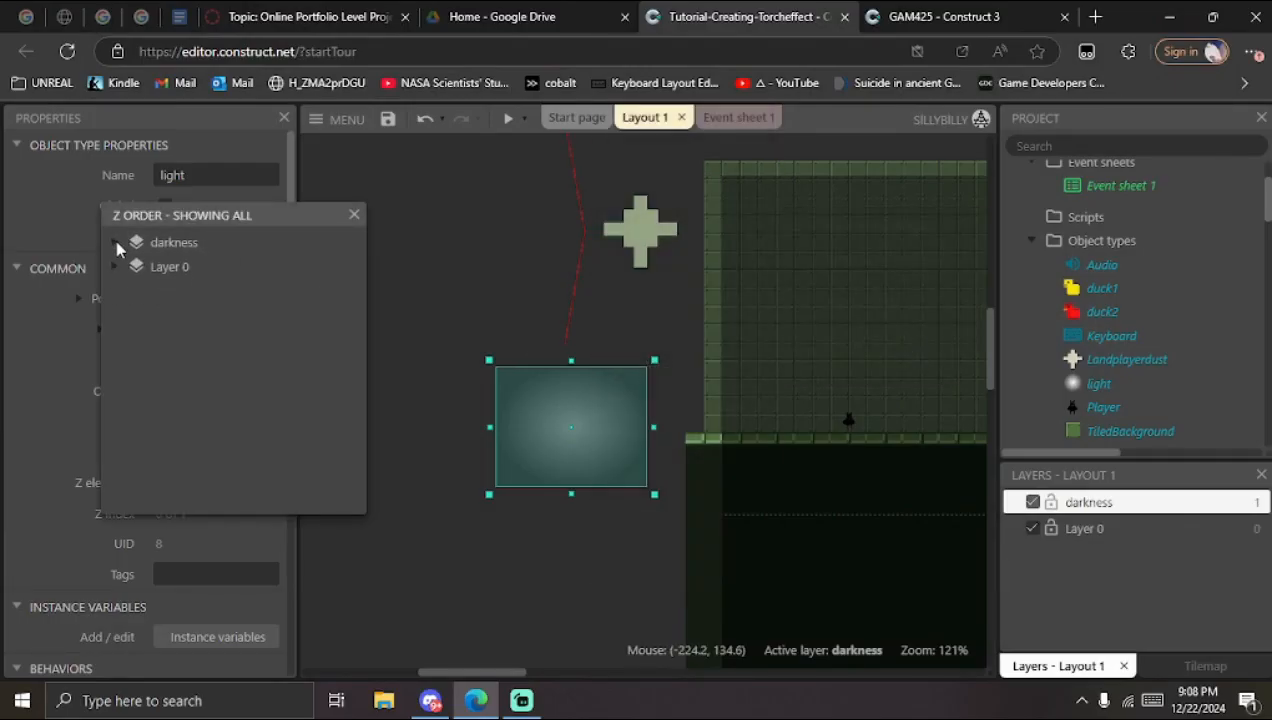
left_click(115, 242)
left_click(115, 242)
left_click(354, 215)
left_click(655, 332)
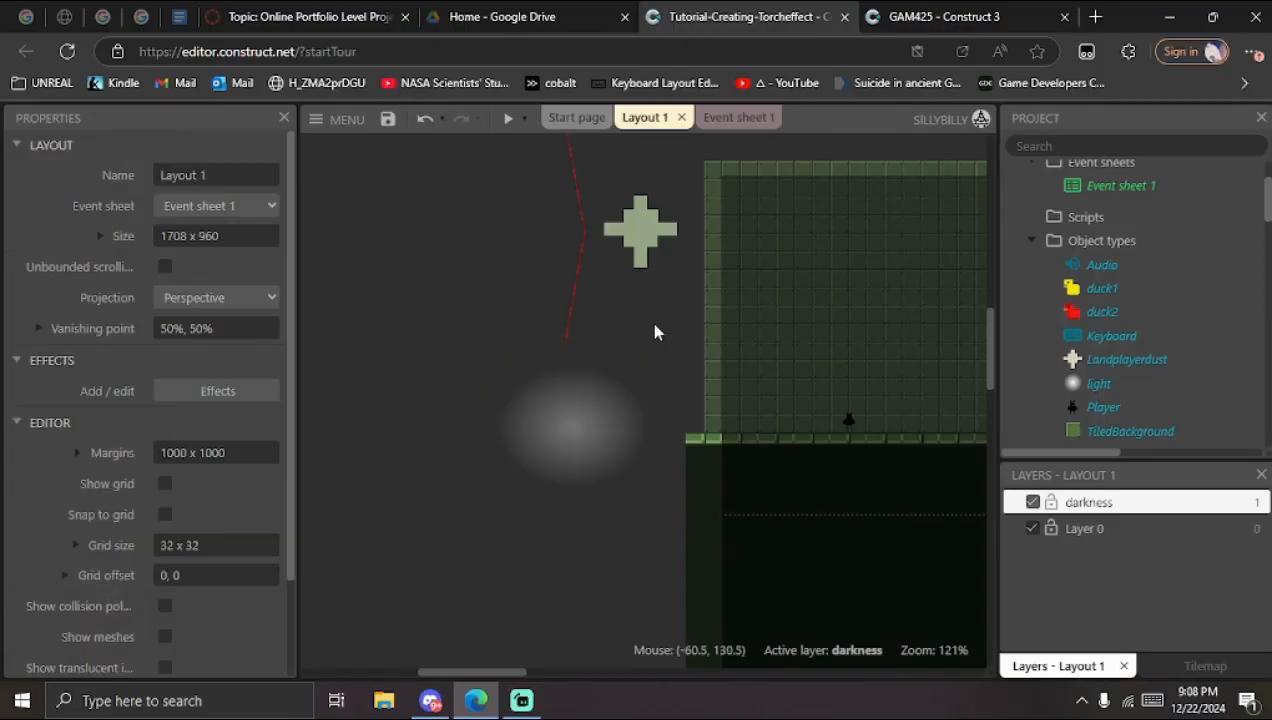
Step: Lower the light sprite's opacity to 38.3% and test it in a preview by walking and jumping with the player
left_click(559, 456)
left_click(196, 390)
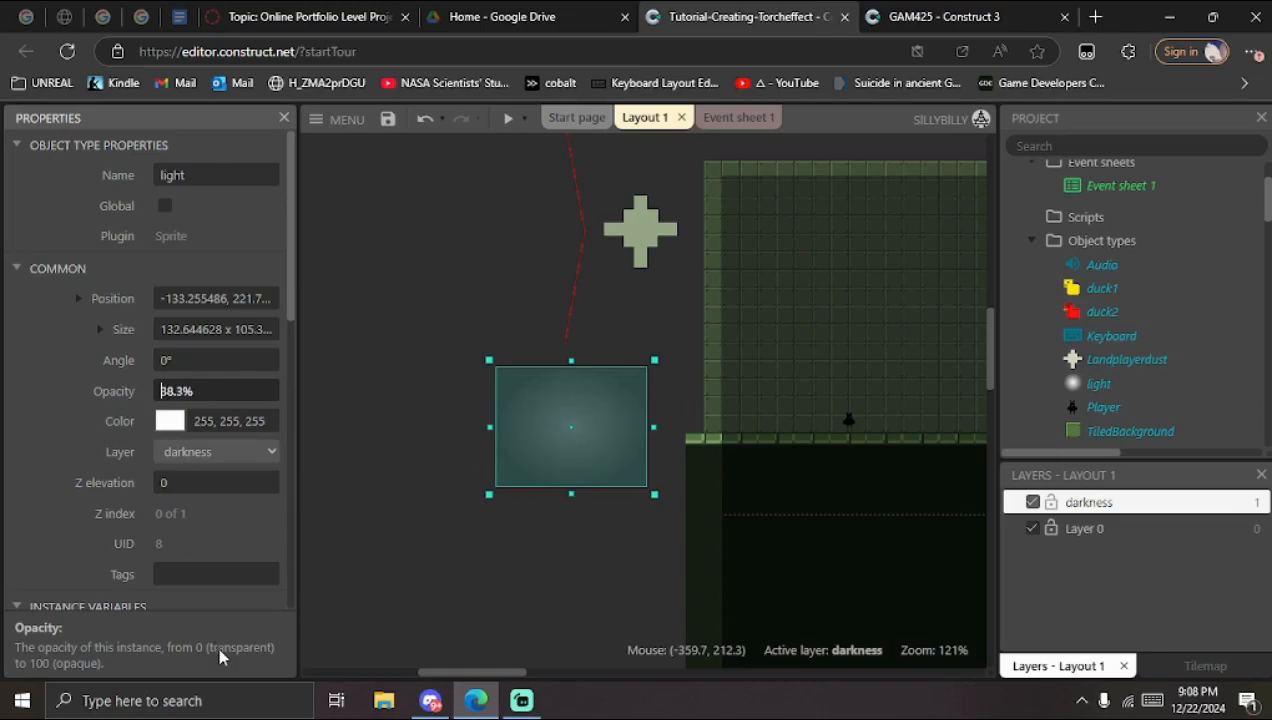
left_click(508, 118)
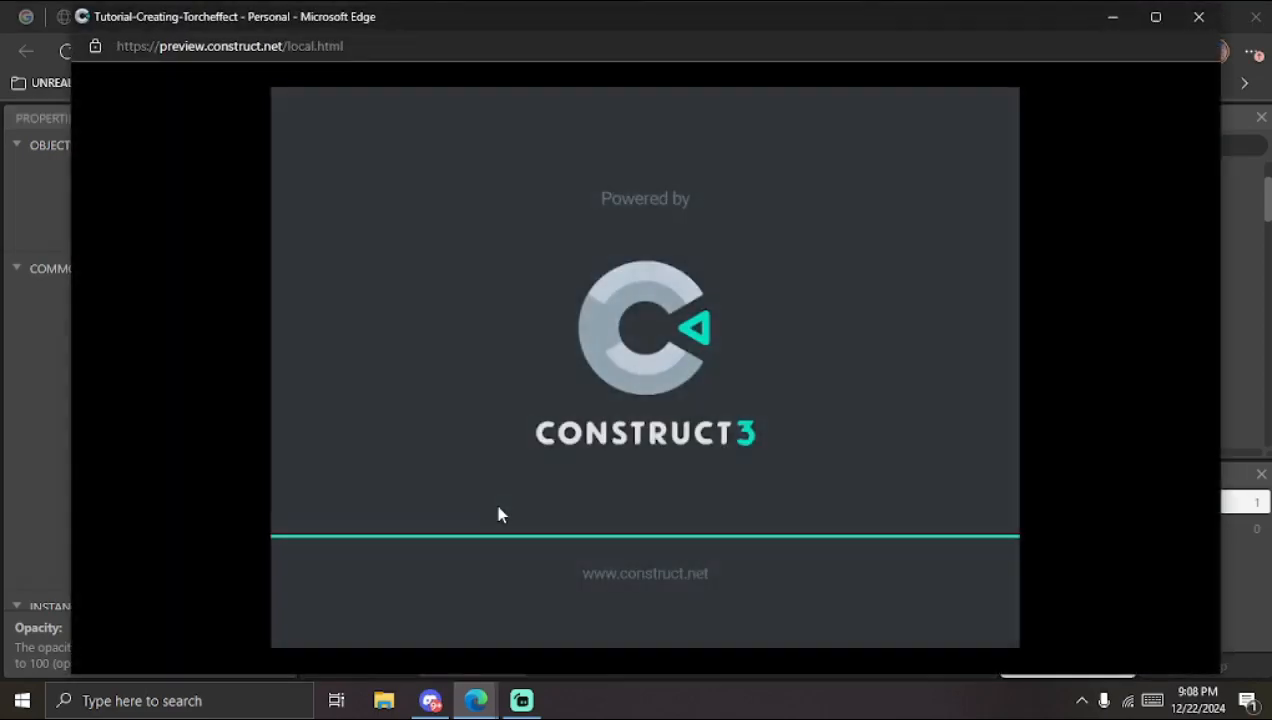
key("Right")
key("Up")
key("Left")
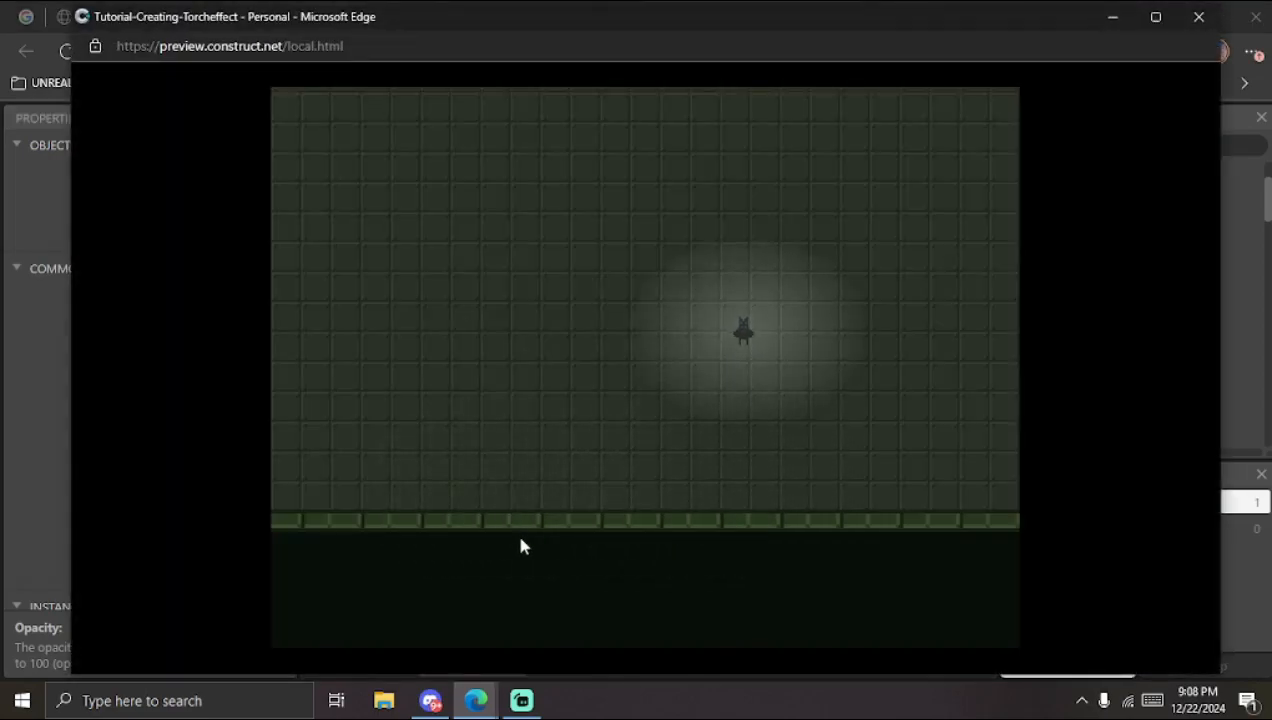
key("Up")
key("Right")
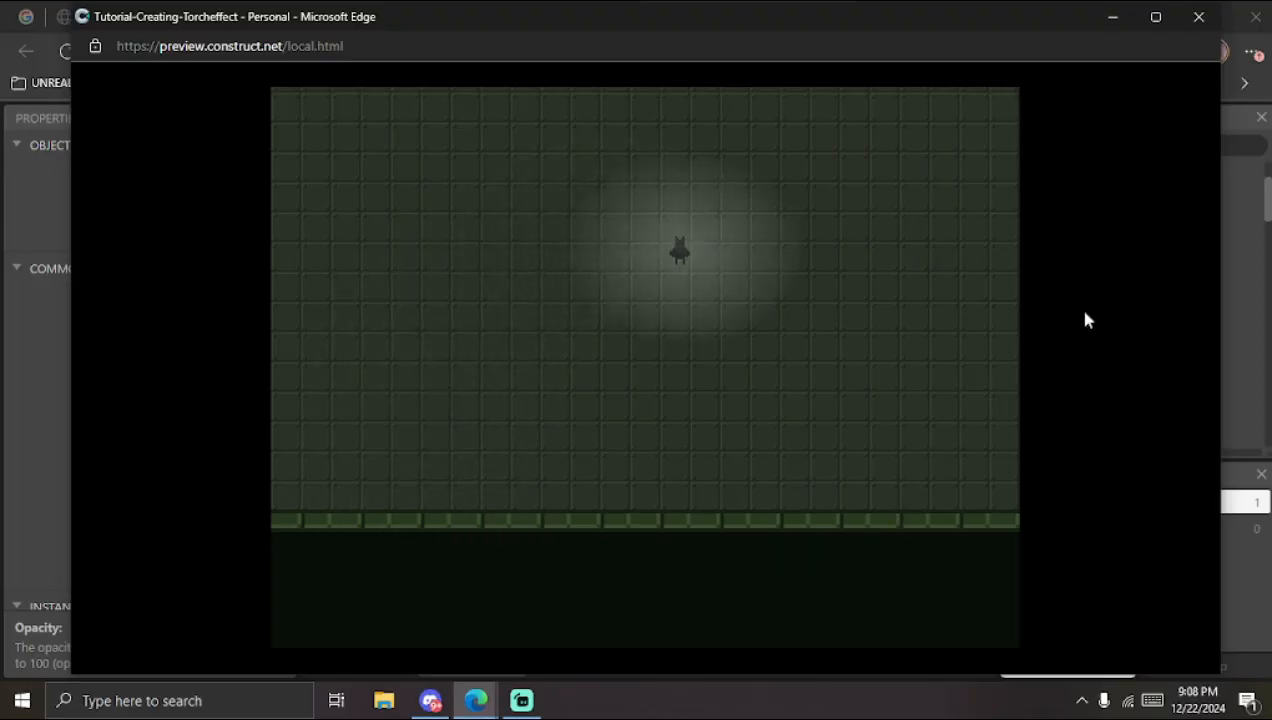
key("Right")
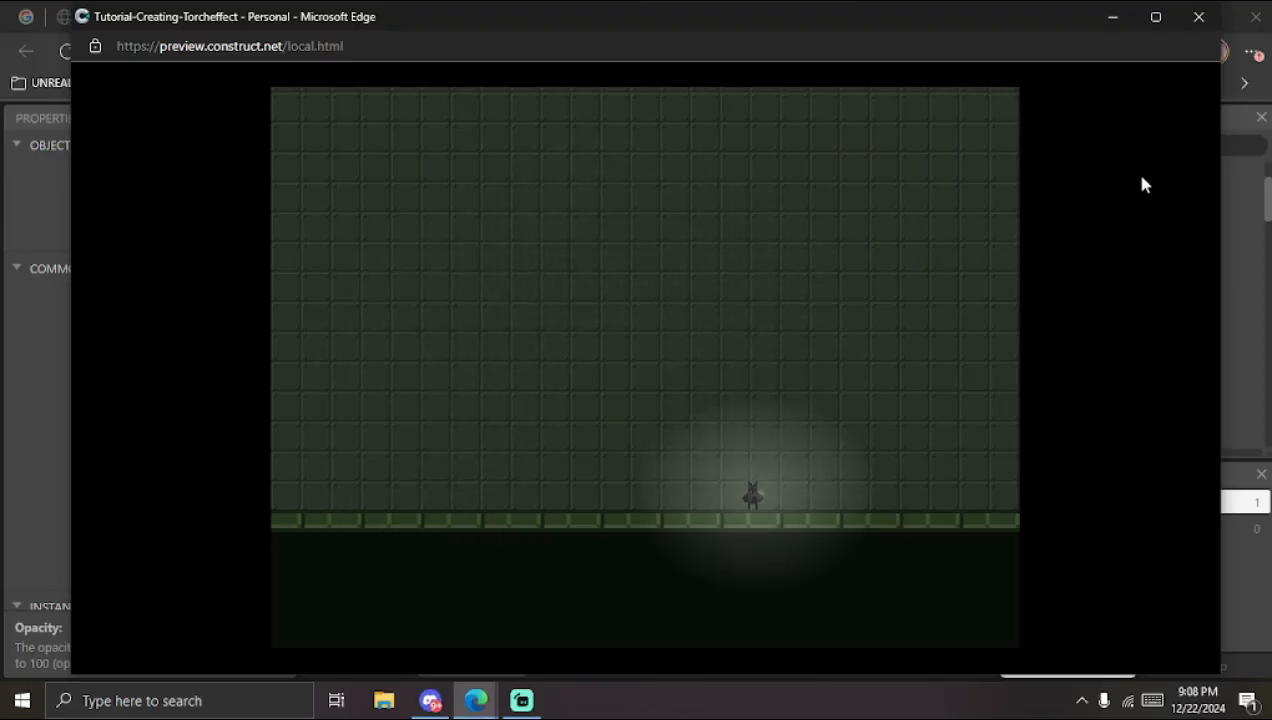
left_click(1199, 17)
Step: Deselect the light sprite and return to Event sheet 1
left_click(596, 325)
middle_click_drag(832, 412, 630, 389)
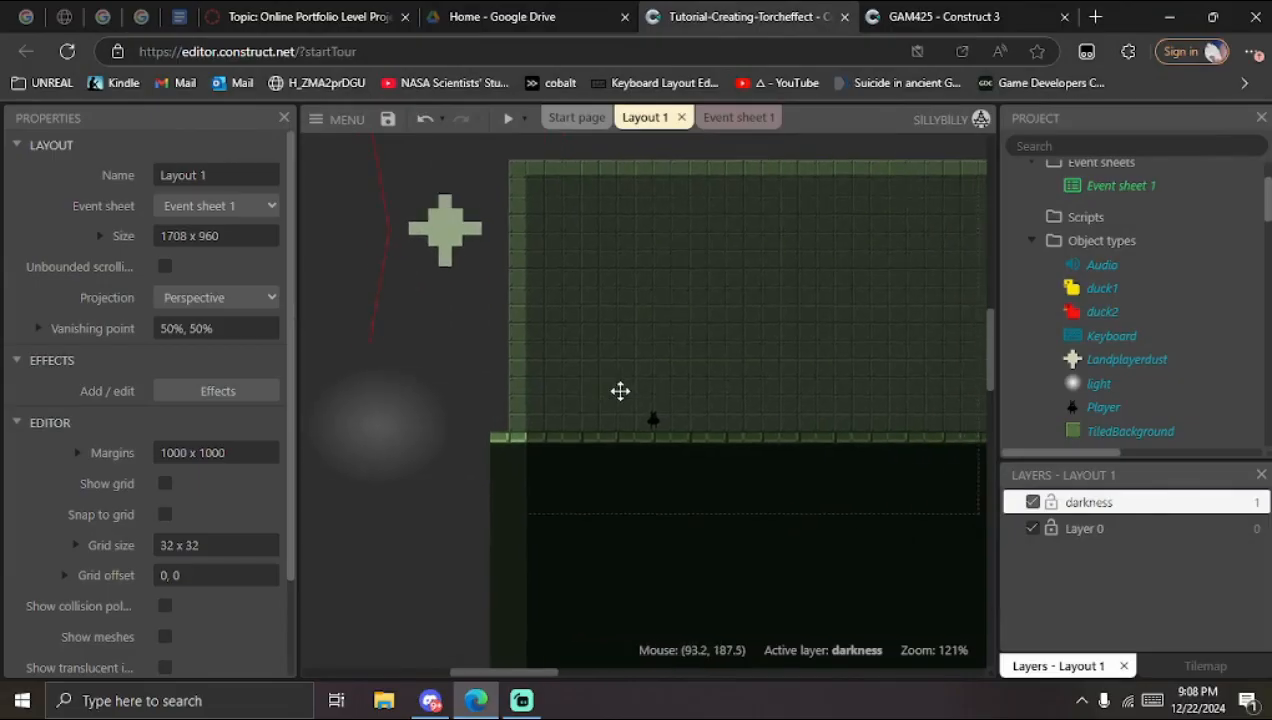
left_click(733, 118)
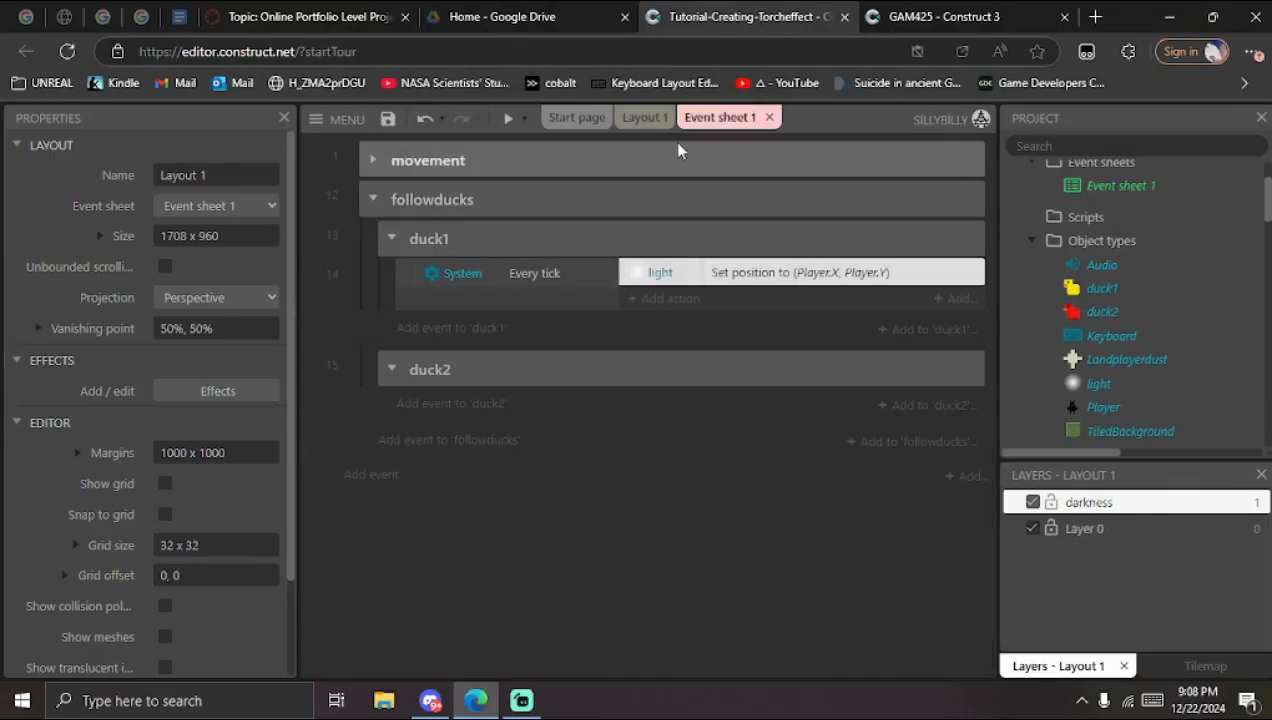
Step: Turn off the light sprite's initial visibility in Layout 1 and deselect it
left_click(648, 118)
left_click(381, 441)
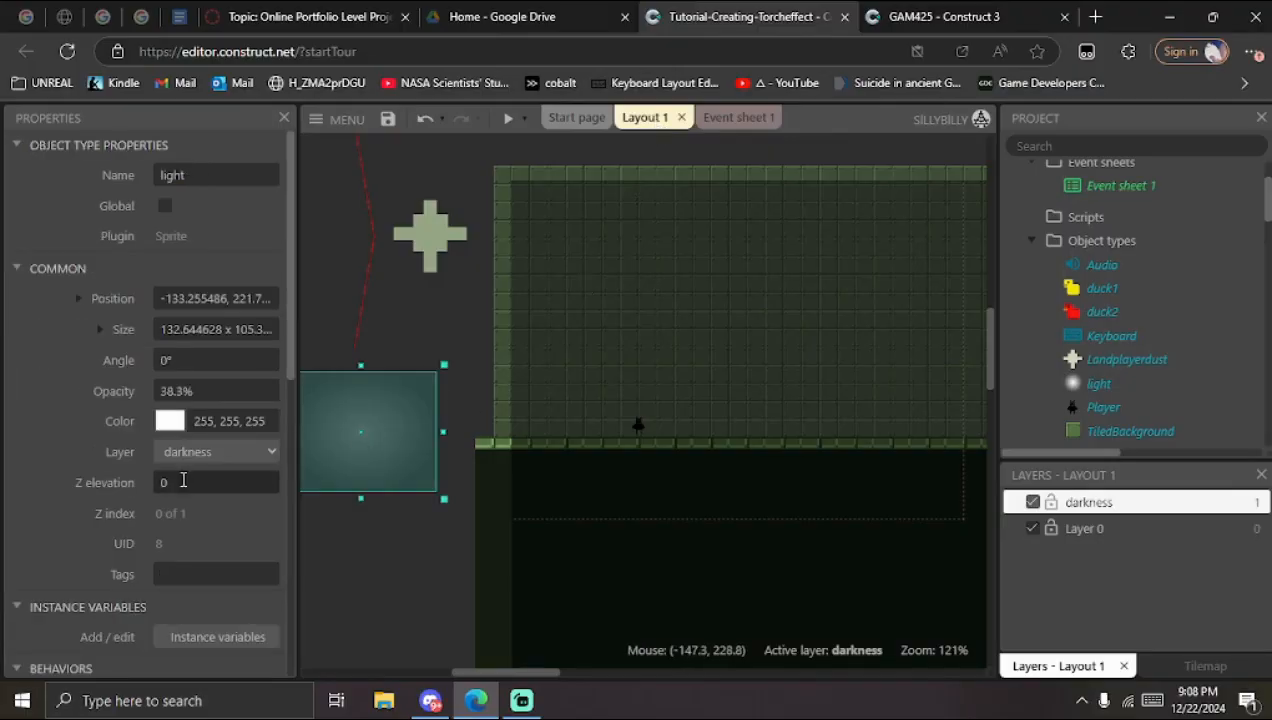
scroll(183, 481, "down", 6)
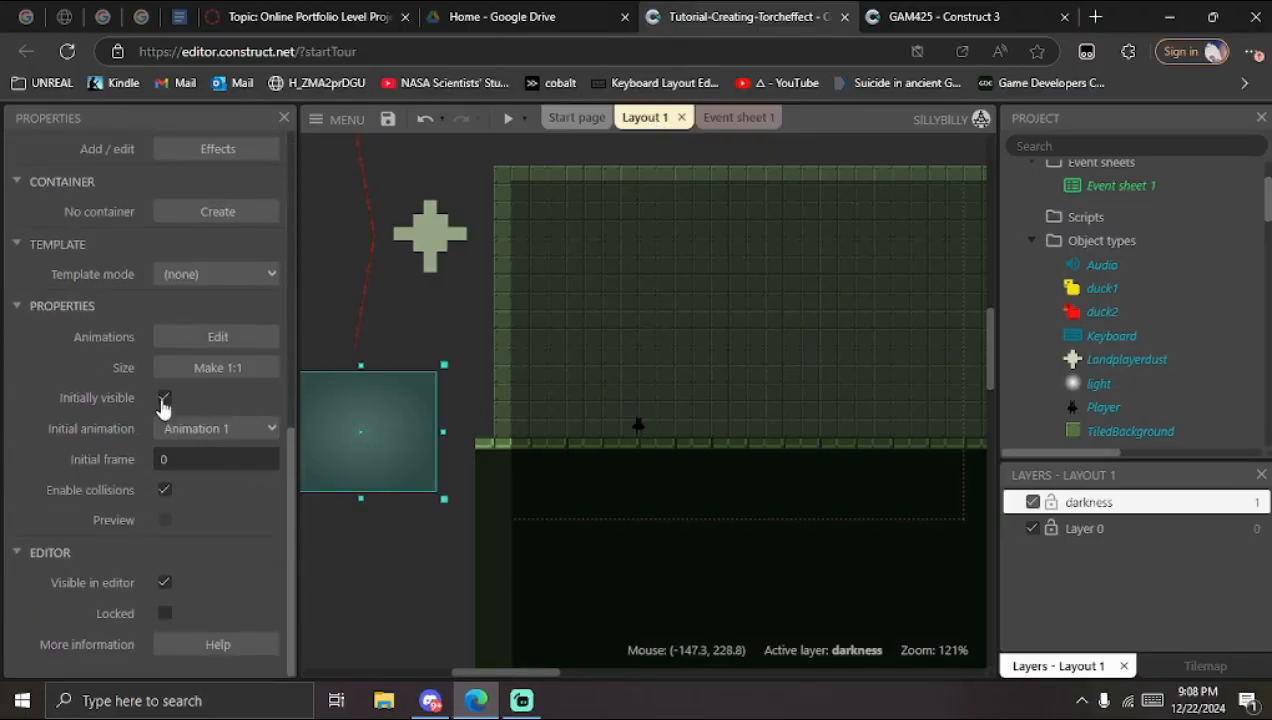
left_click(164, 398)
left_click(408, 547)
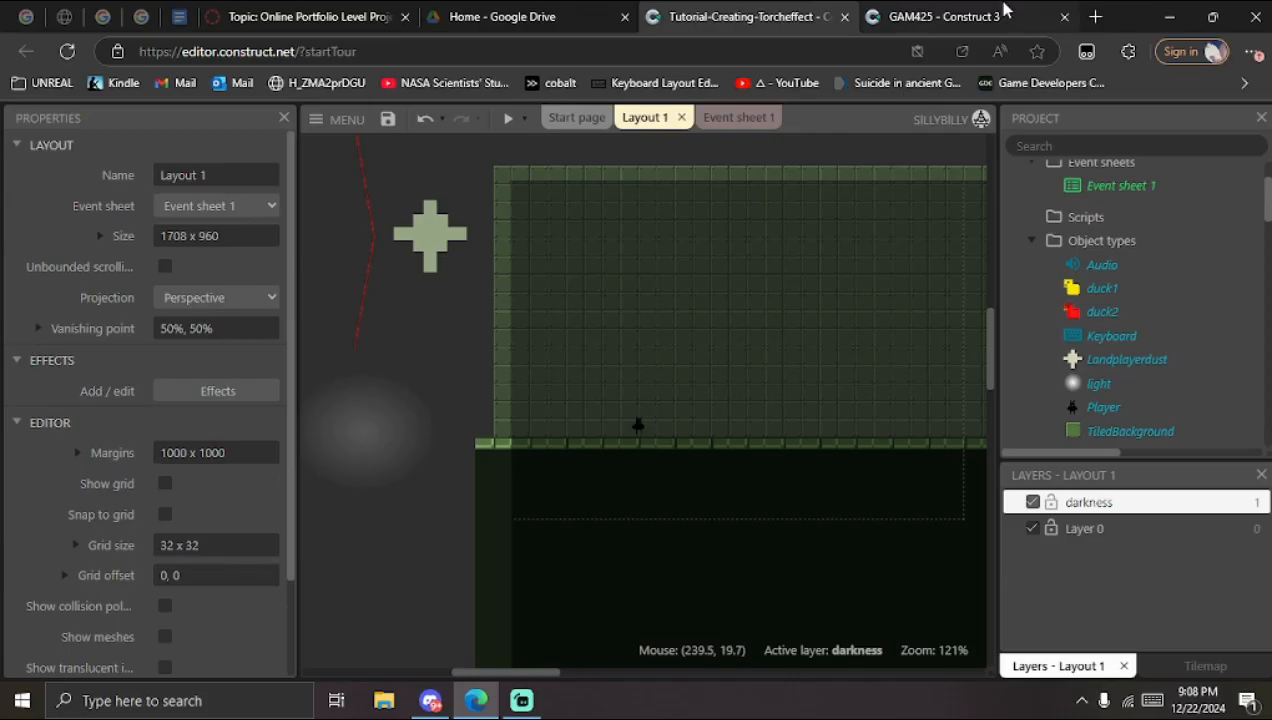
Step: Switch to the GAM425 project and examine the flashlight signal sprite, its countdown text and the lit player area in the Tutorial layout
left_click(1005, 10)
scroll(605, 395, "down", 5)
left_click(640, 352)
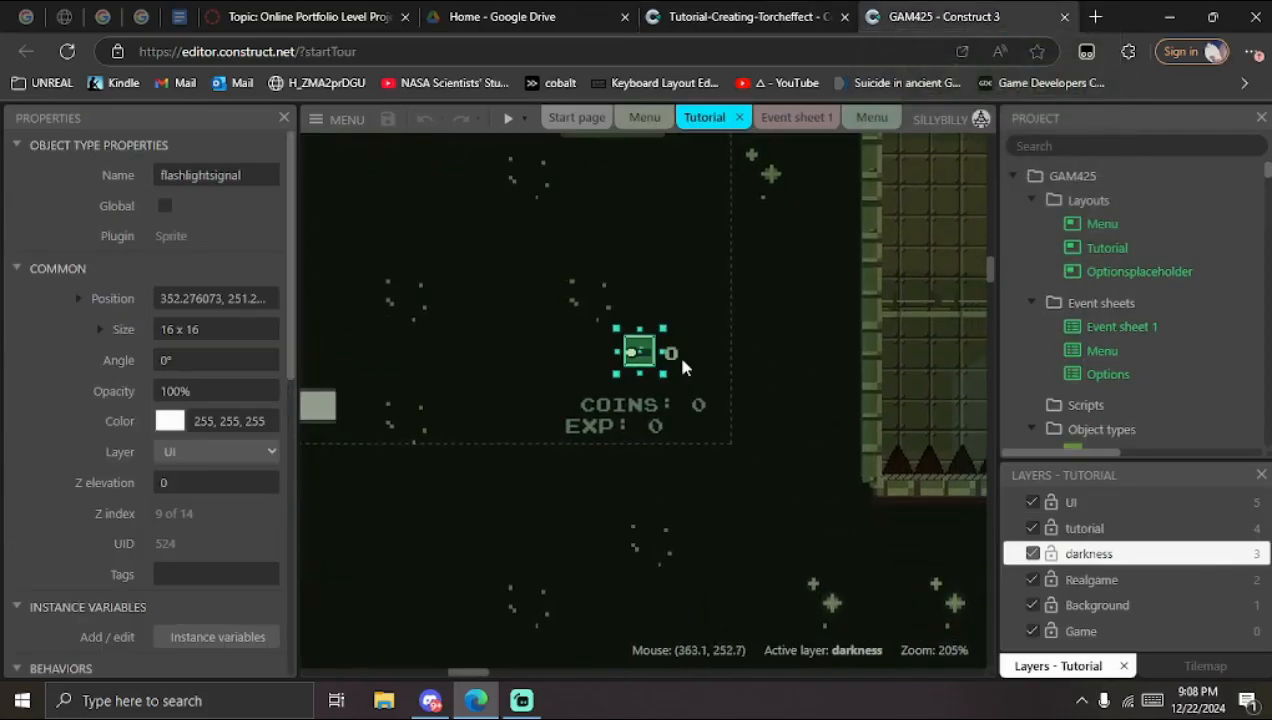
left_click(685, 368)
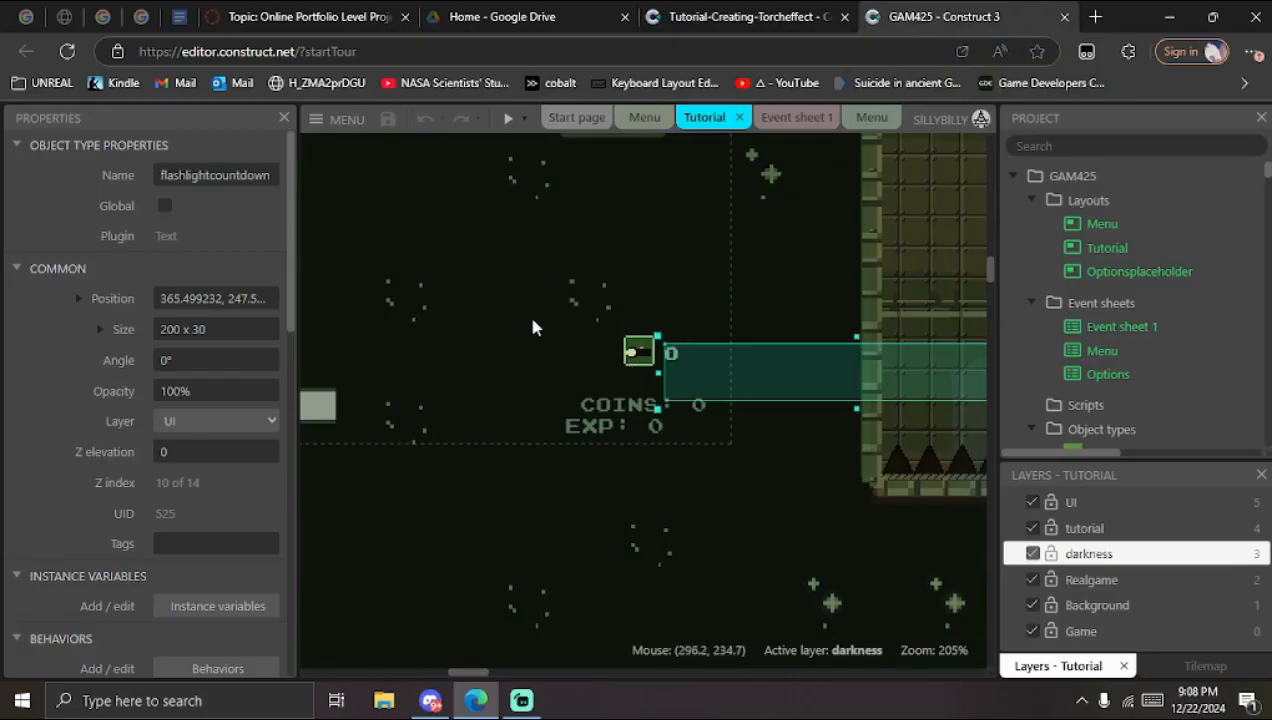
left_click(503, 304)
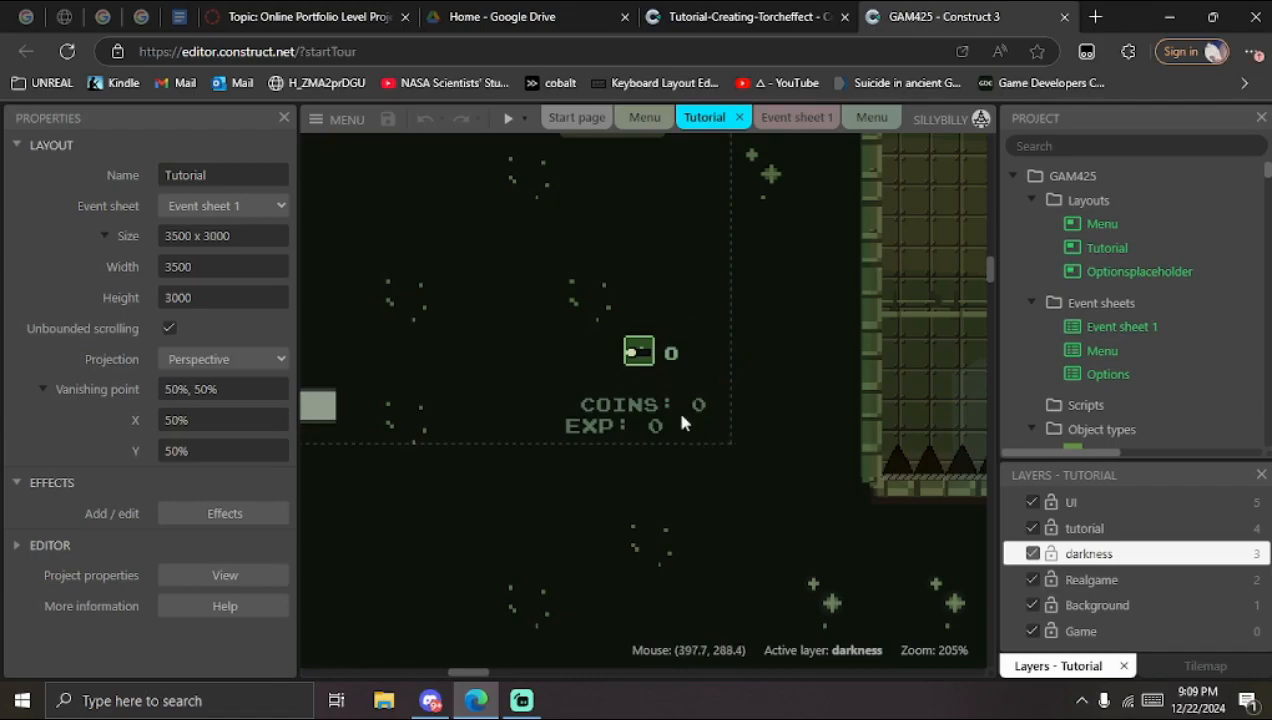
middle_click_drag(576, 309, 837, 506)
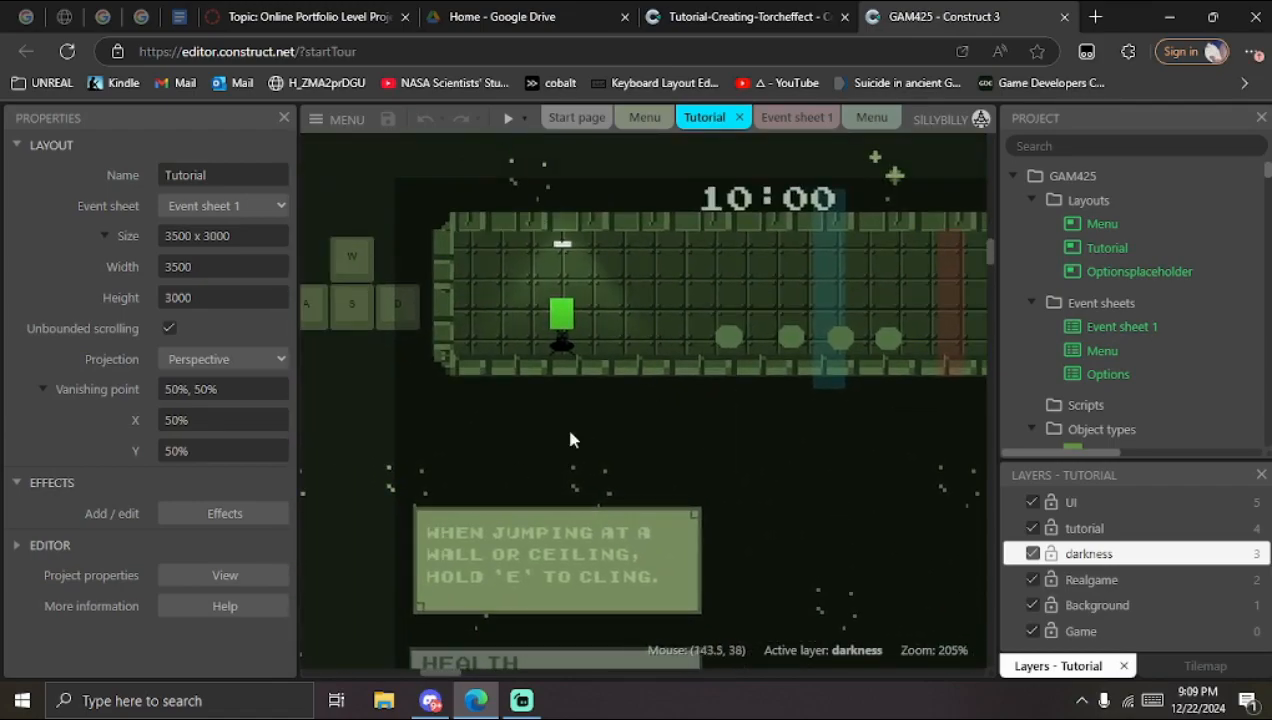
Step: Return to the Torcheffect project, review the light's Set position parameters in Event sheet 1 without changes, and preview the layout
left_click(755, 14)
middle_click_drag(698, 320, 738, 156)
left_click(742, 118)
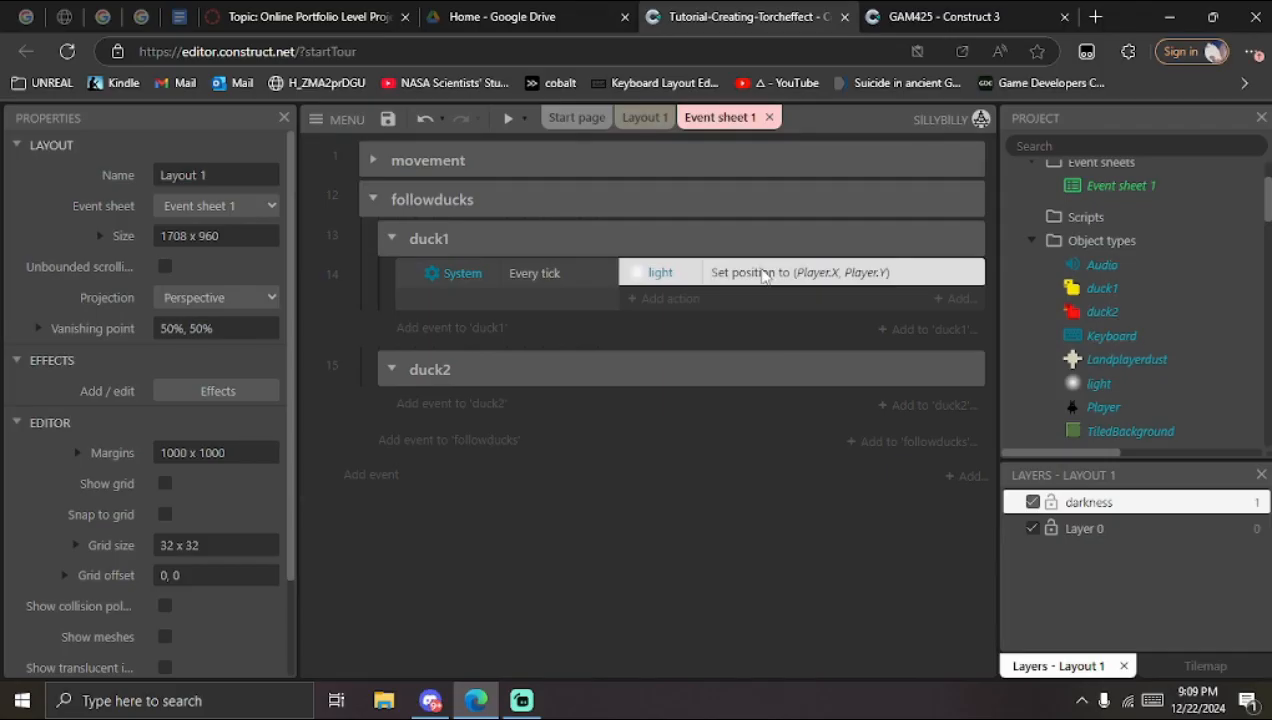
double_click(762, 273)
left_click(518, 297)
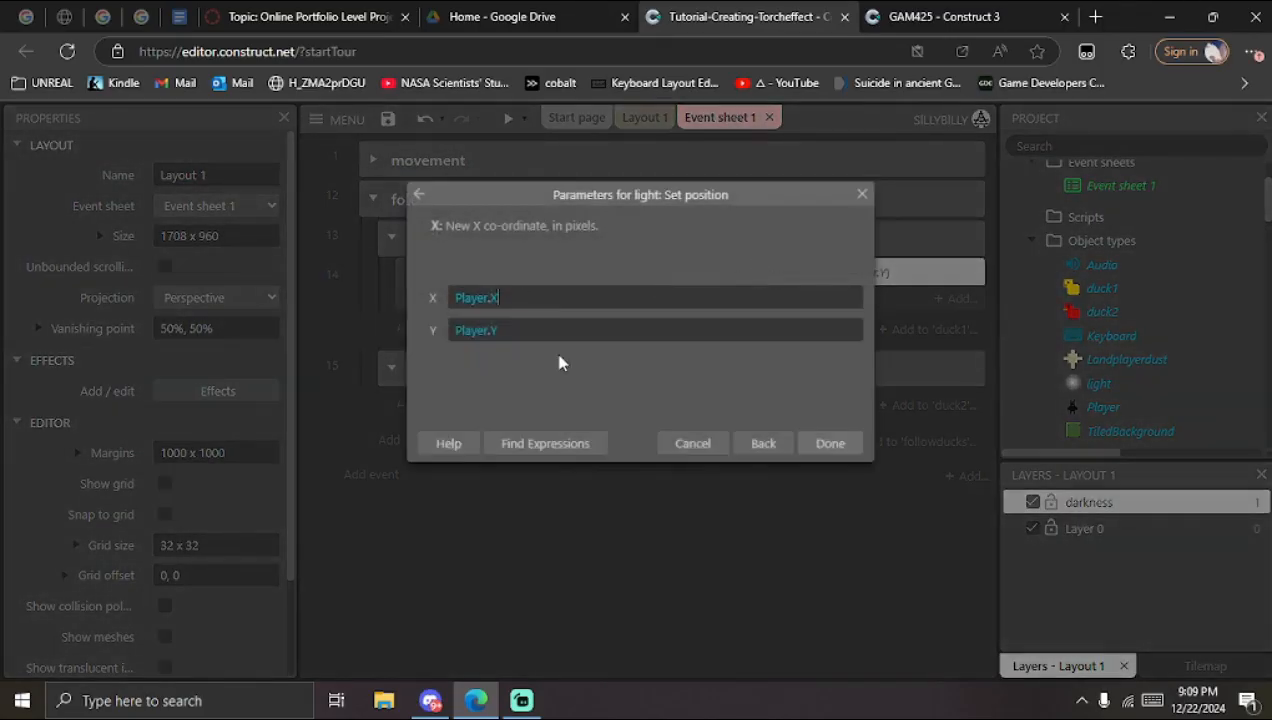
left_click(862, 195)
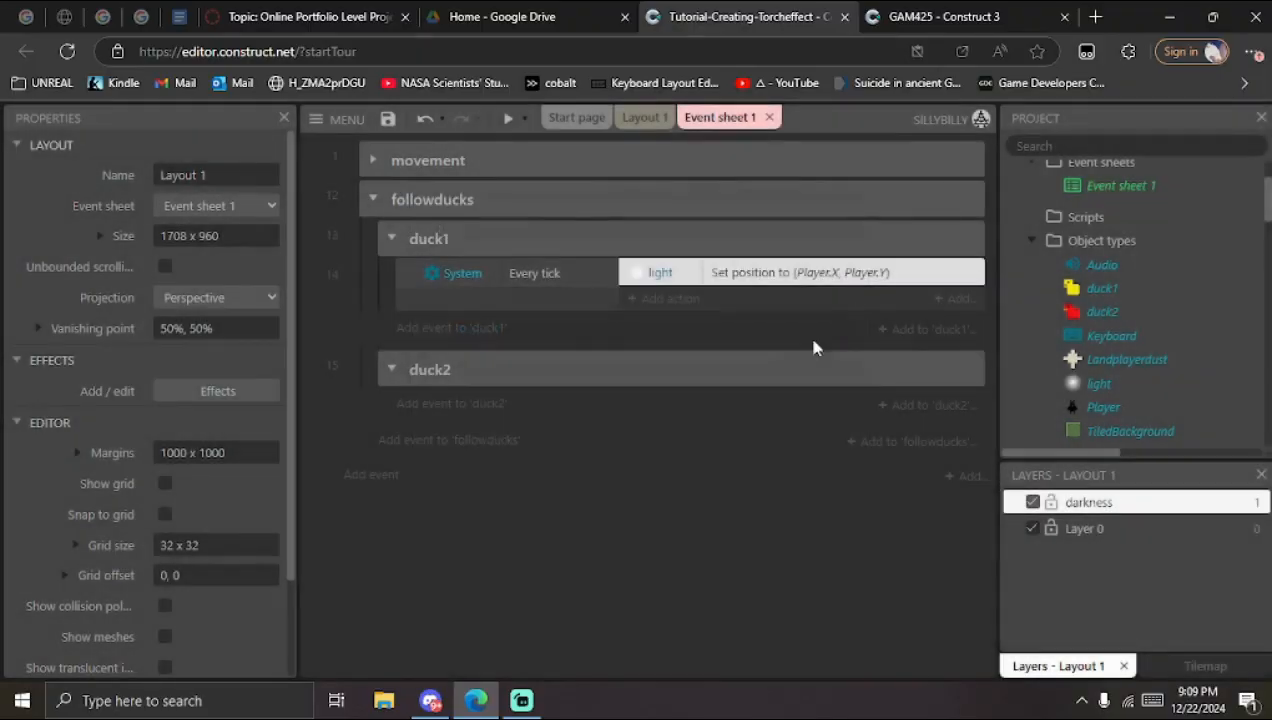
left_click(506, 119)
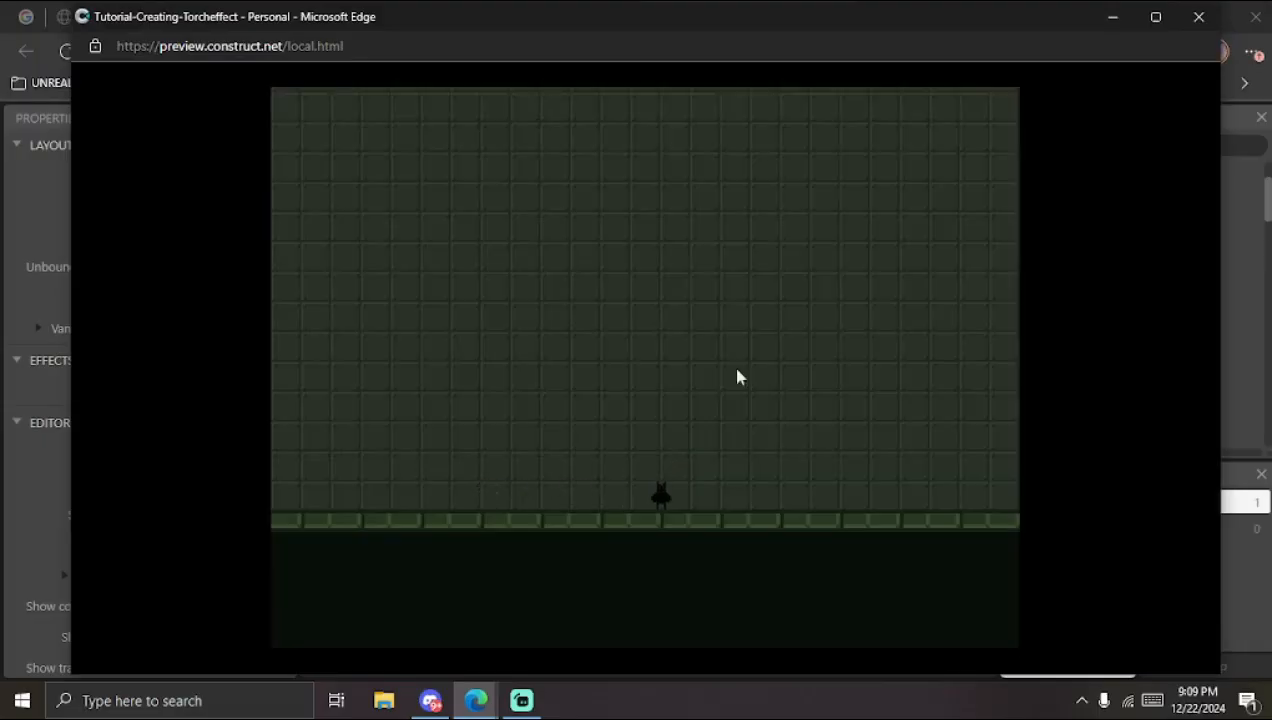
left_click(1198, 16)
Step: Place duck1 and duck2 on Layout 1's darkness layer inside the room, with duck2 below duck1 at about (287, 123)
left_click(645, 117)
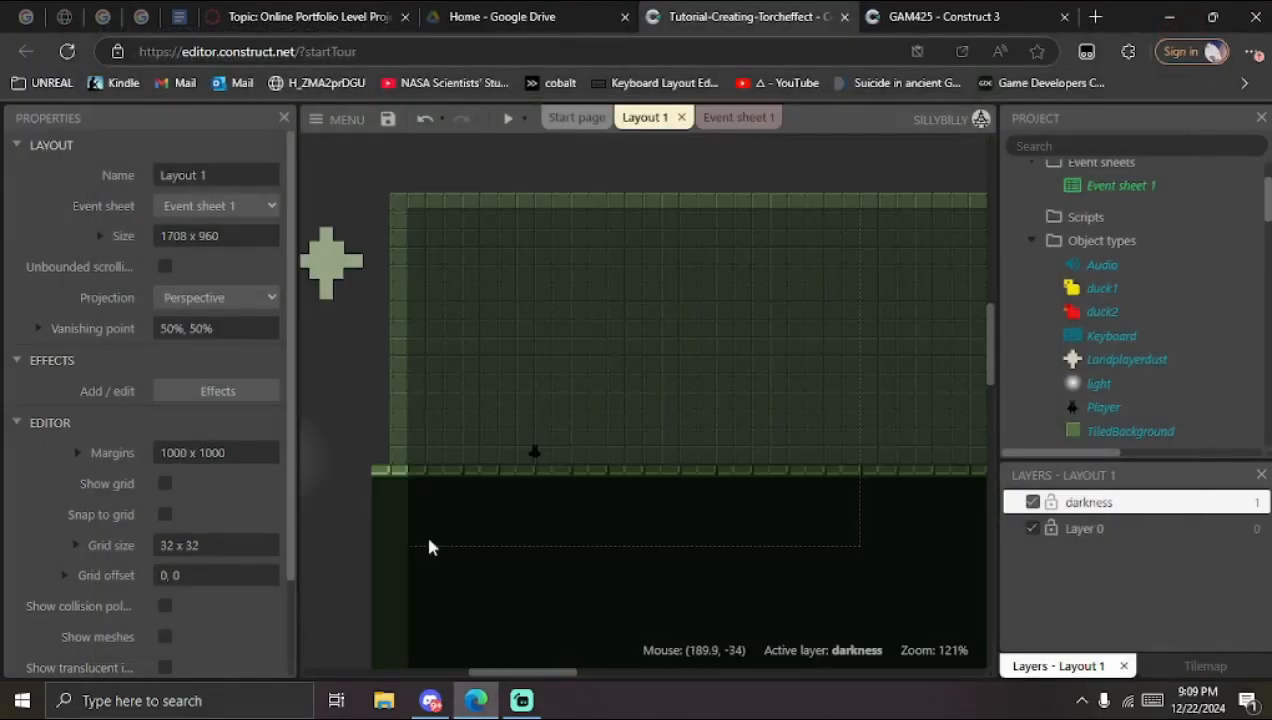
scroll(539, 522, "left", 3)
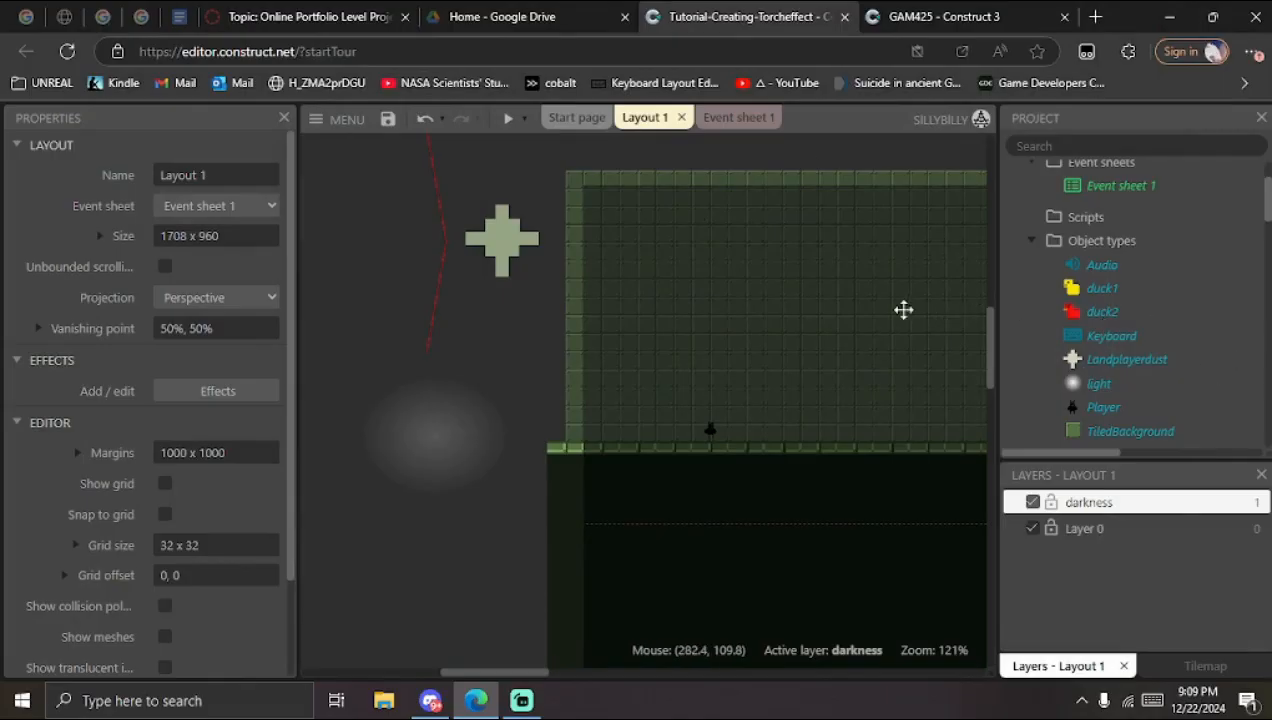
scroll(858, 320, "right", 2)
left_click_drag(1102, 288, 760, 276)
left_click_drag(1102, 311, 753, 334)
middle_click_drag(840, 361, 794, 372)
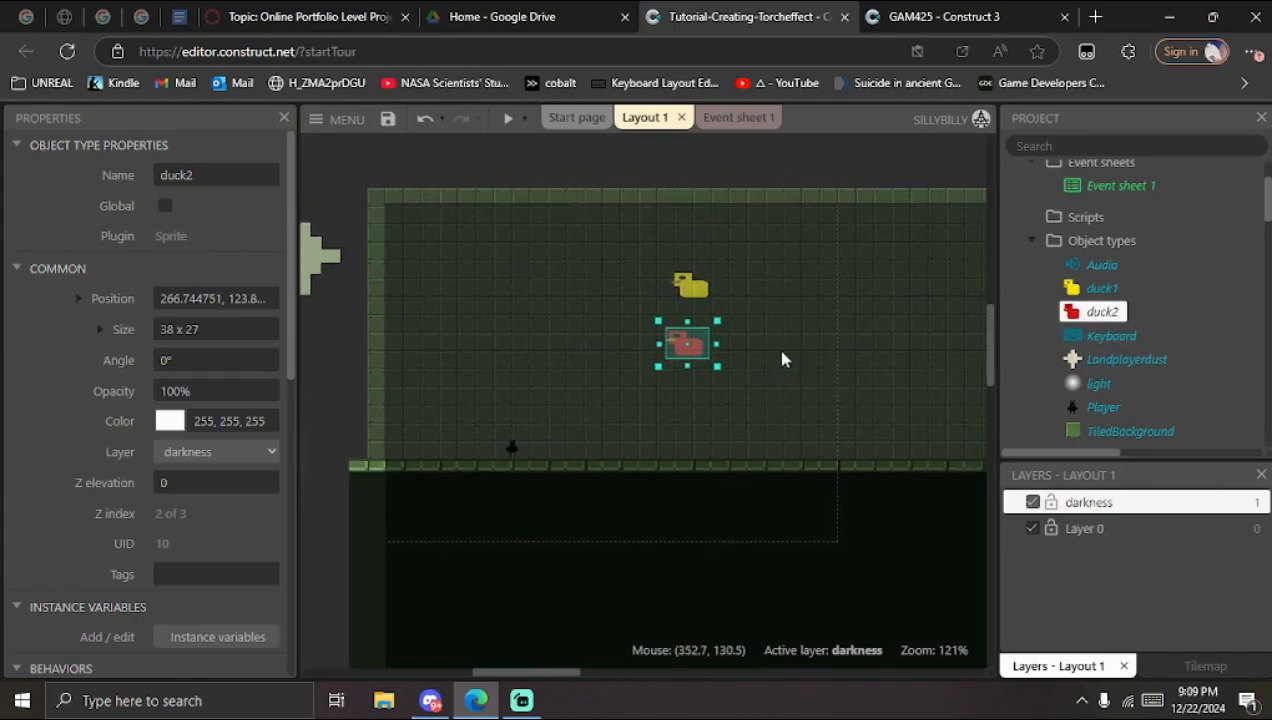
left_click_drag(690, 345, 712, 345)
left_click(704, 295)
left_click(710, 346)
left_click(692, 286)
left_click(710, 346)
Step: Add a Set position action for duck1 to the Every tick event in Event sheet 1's duck1 group
left_click(738, 117)
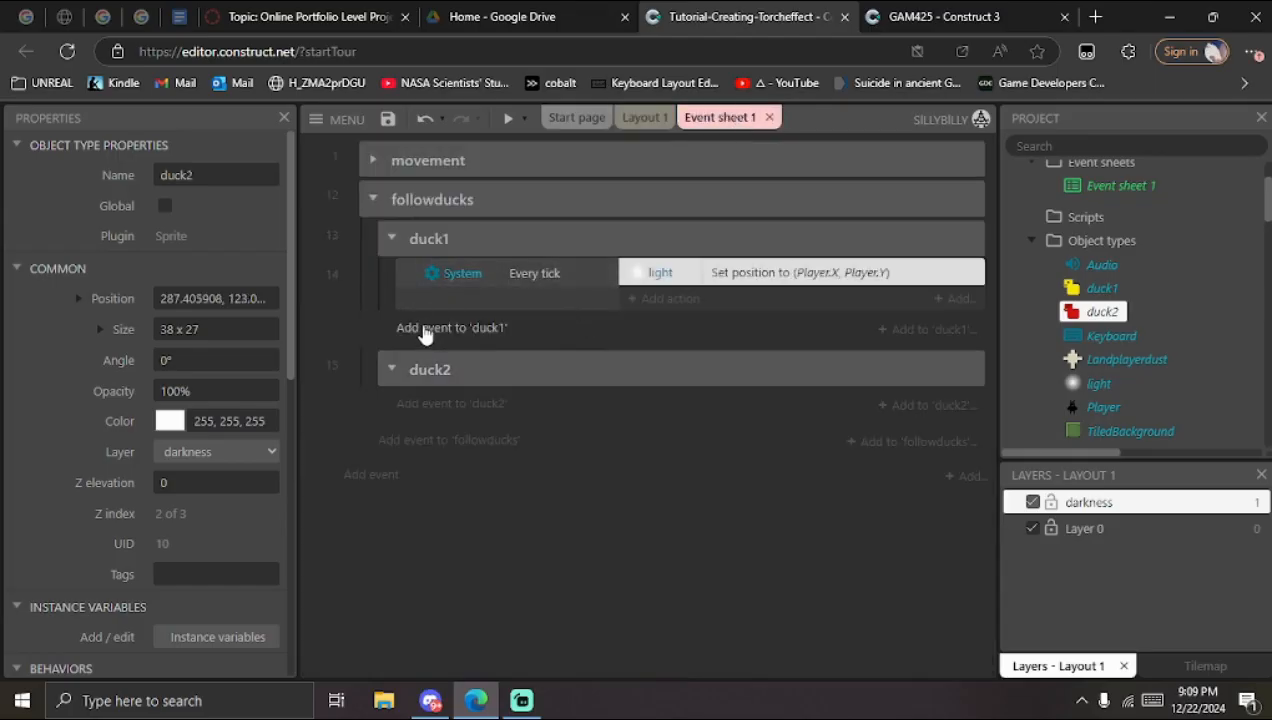
left_click(668, 298)
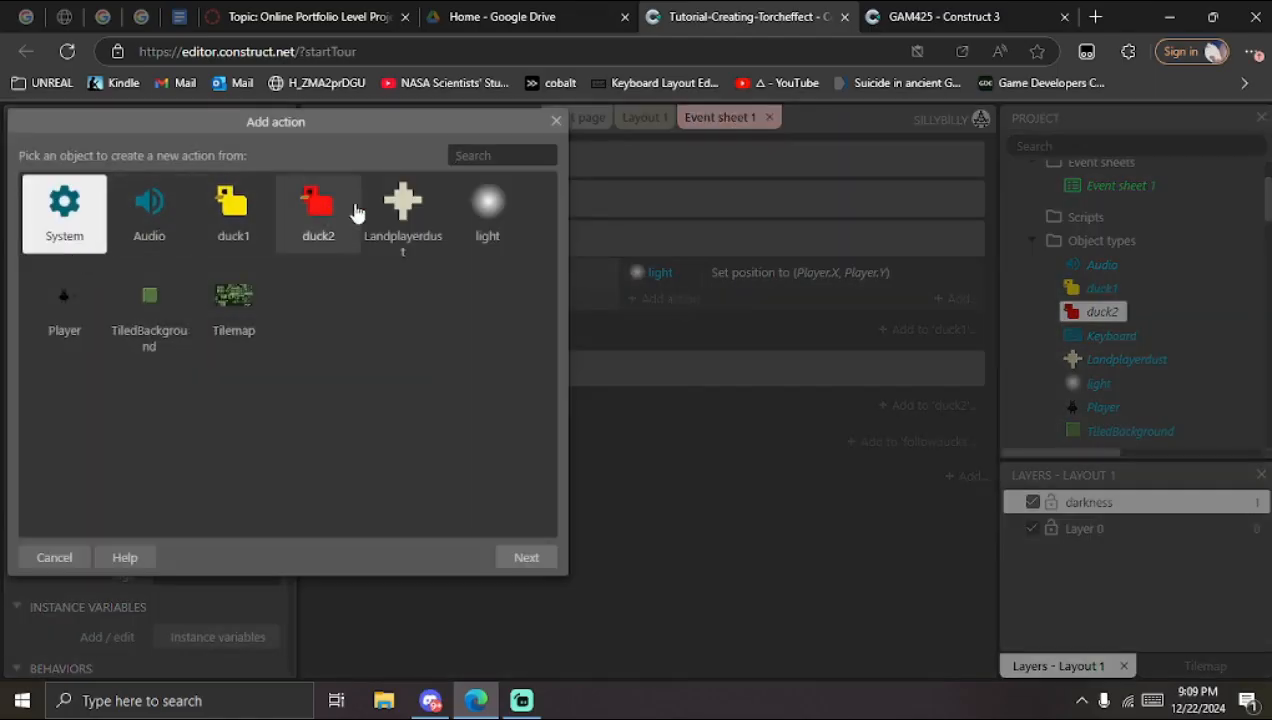
double_click(233, 205)
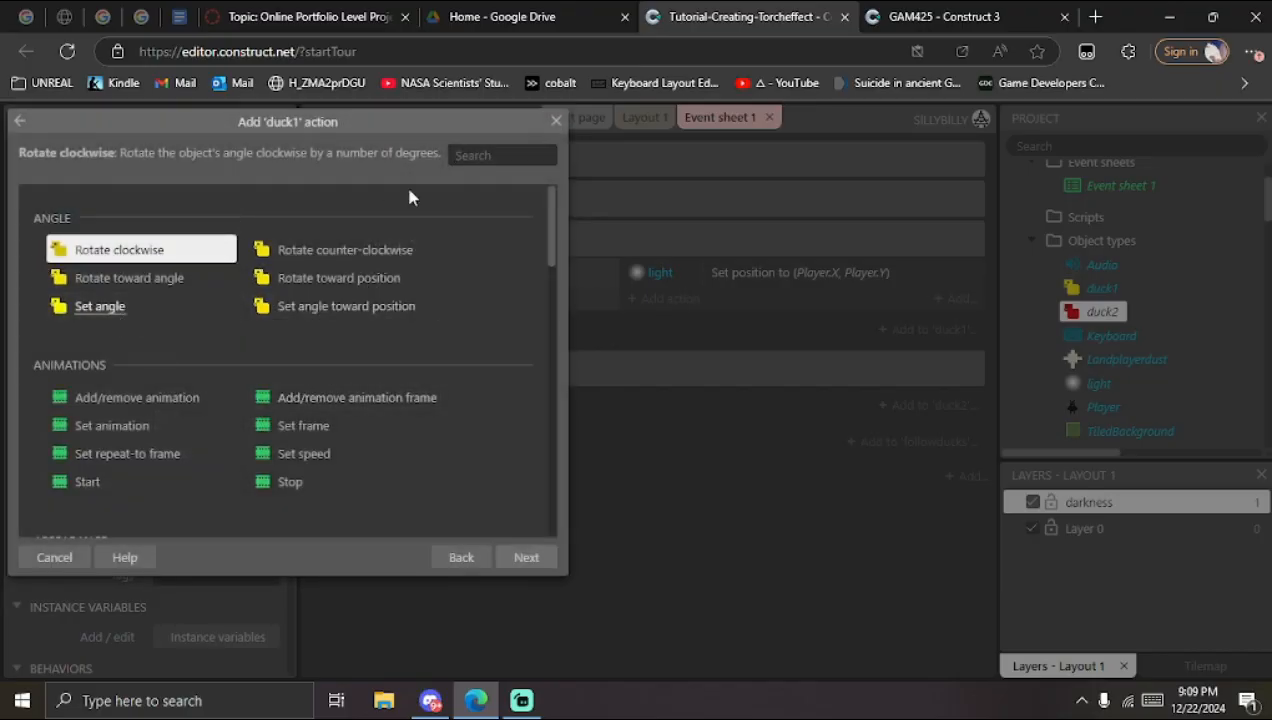
type("pos")
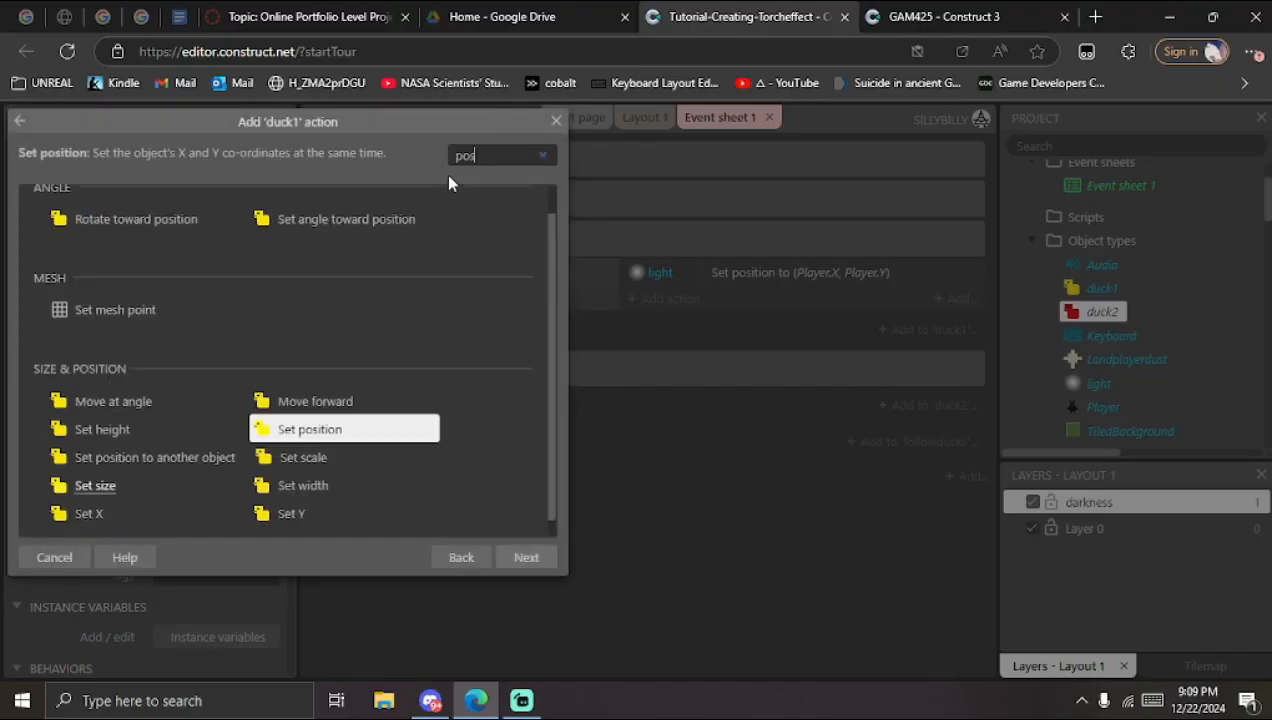
double_click(330, 431)
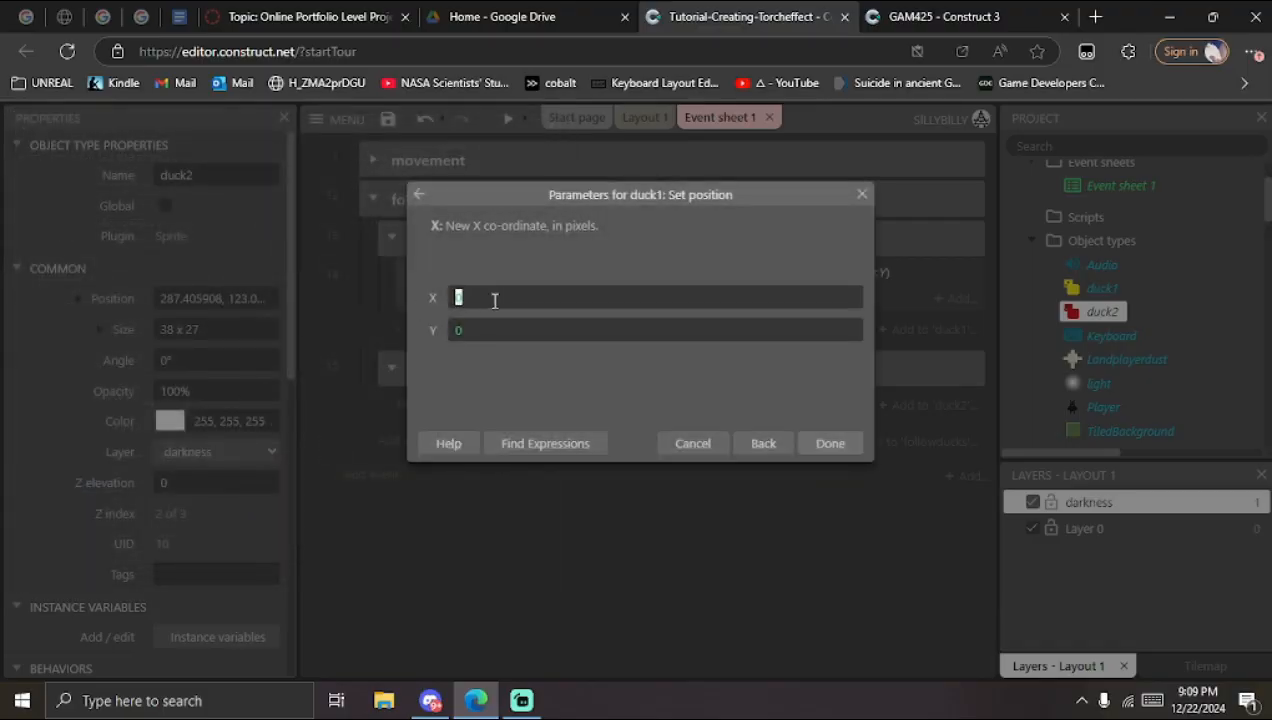
Step: Set duck1's position to X Player.X and Y Player.Y, and test the following motion in a preview
type("pl")
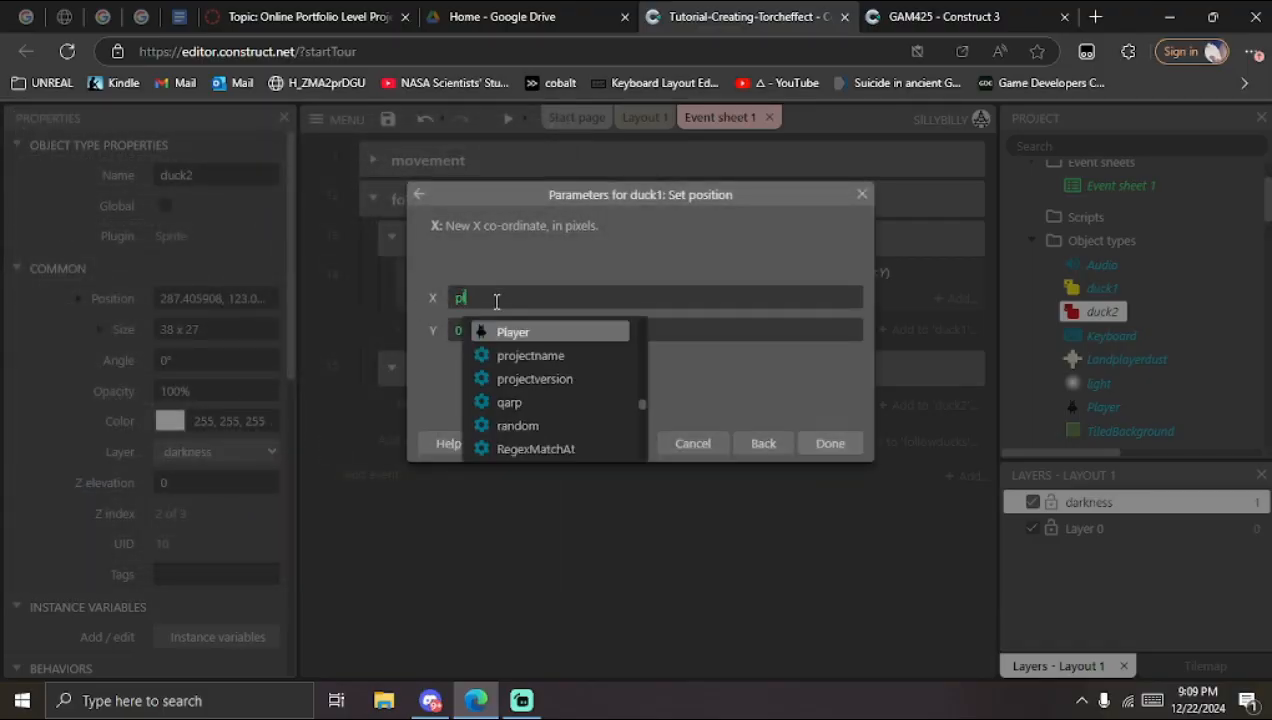
type("ayer")
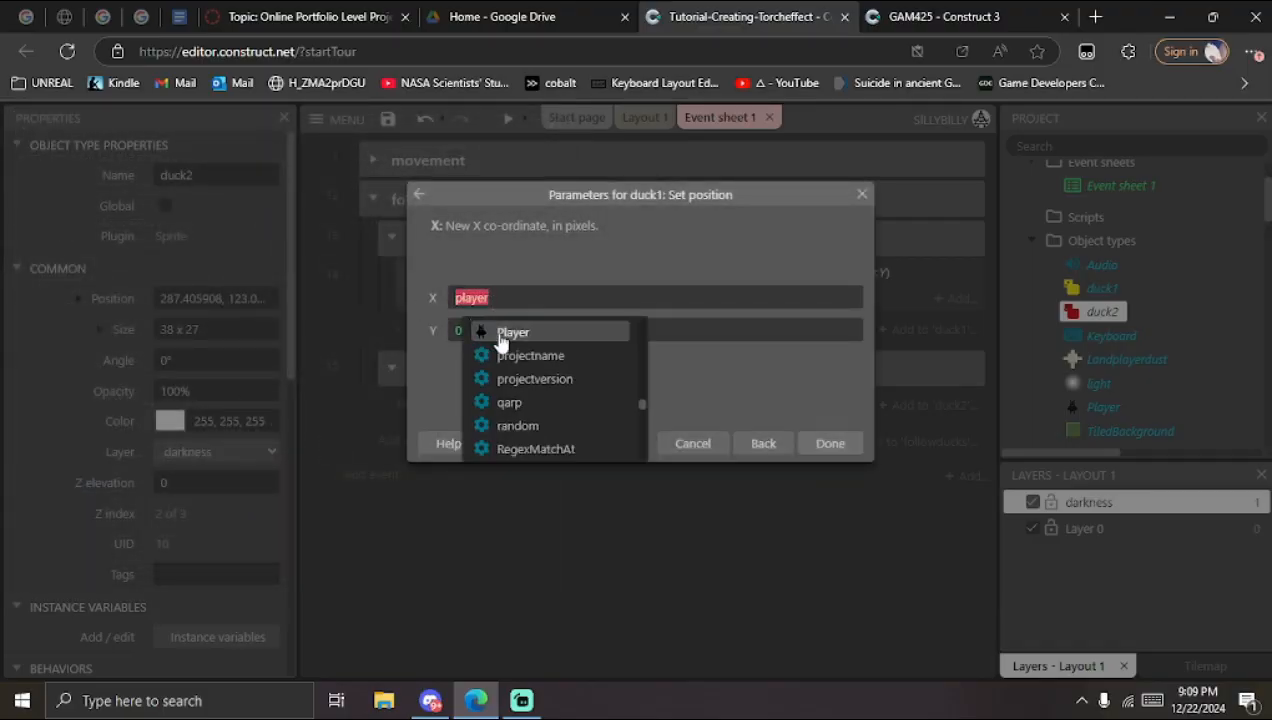
left_click(483, 332)
type(".x")
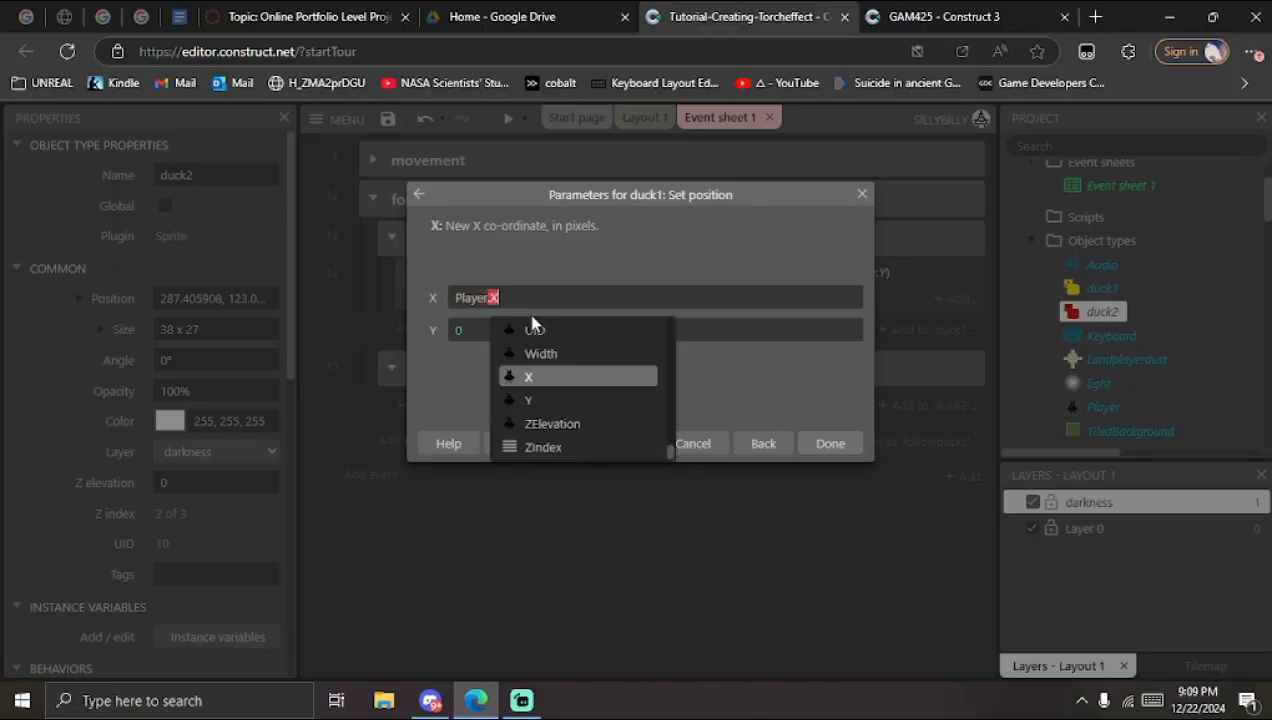
left_click(520, 370)
left_click(530, 332)
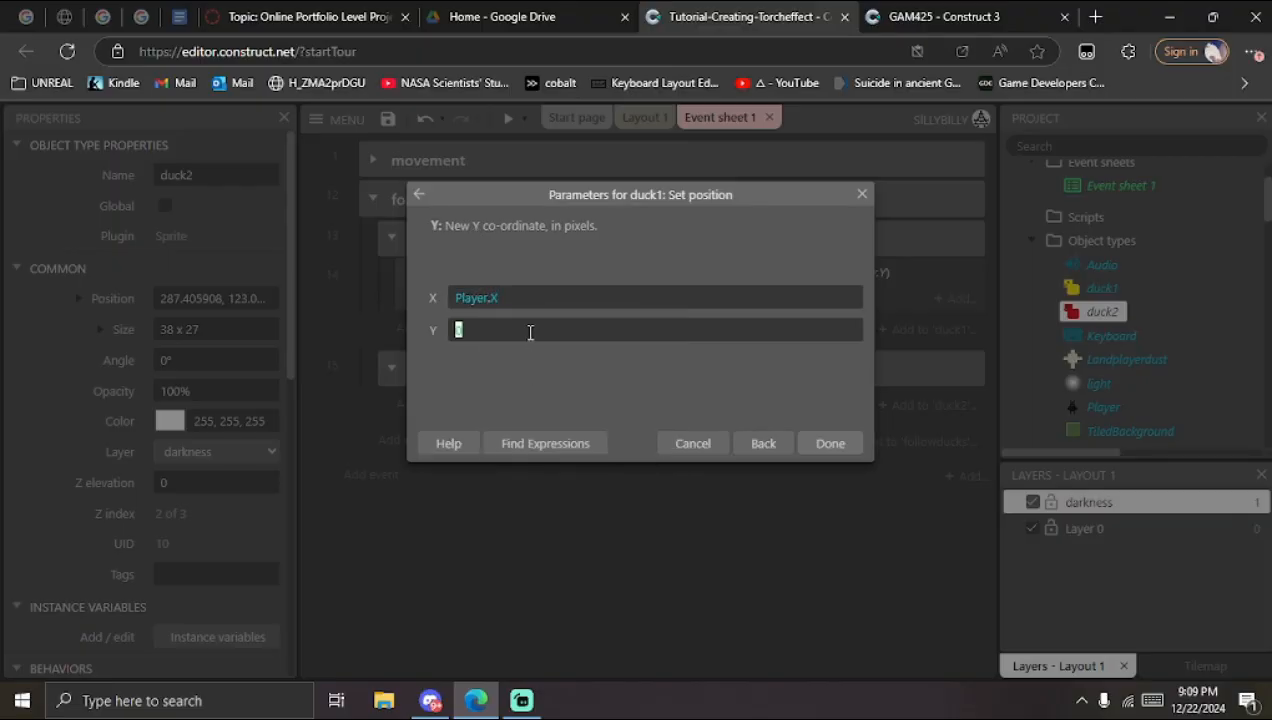
type("player")
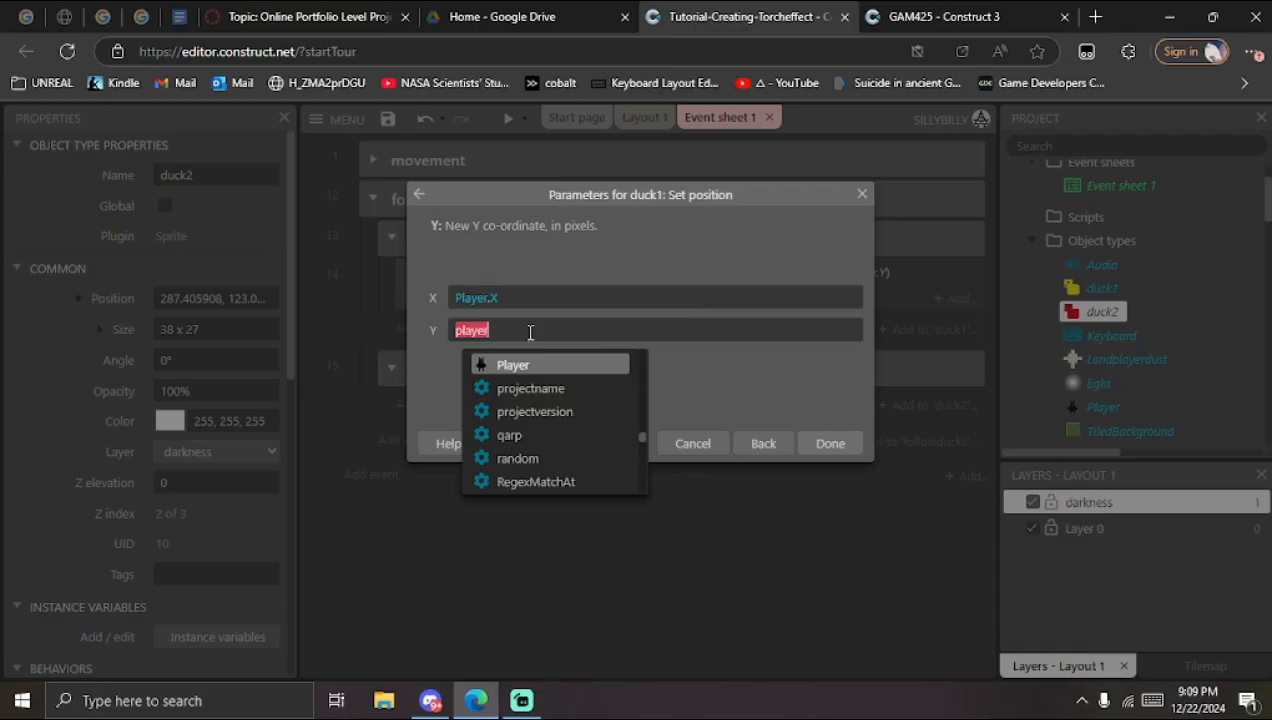
type(".Y")
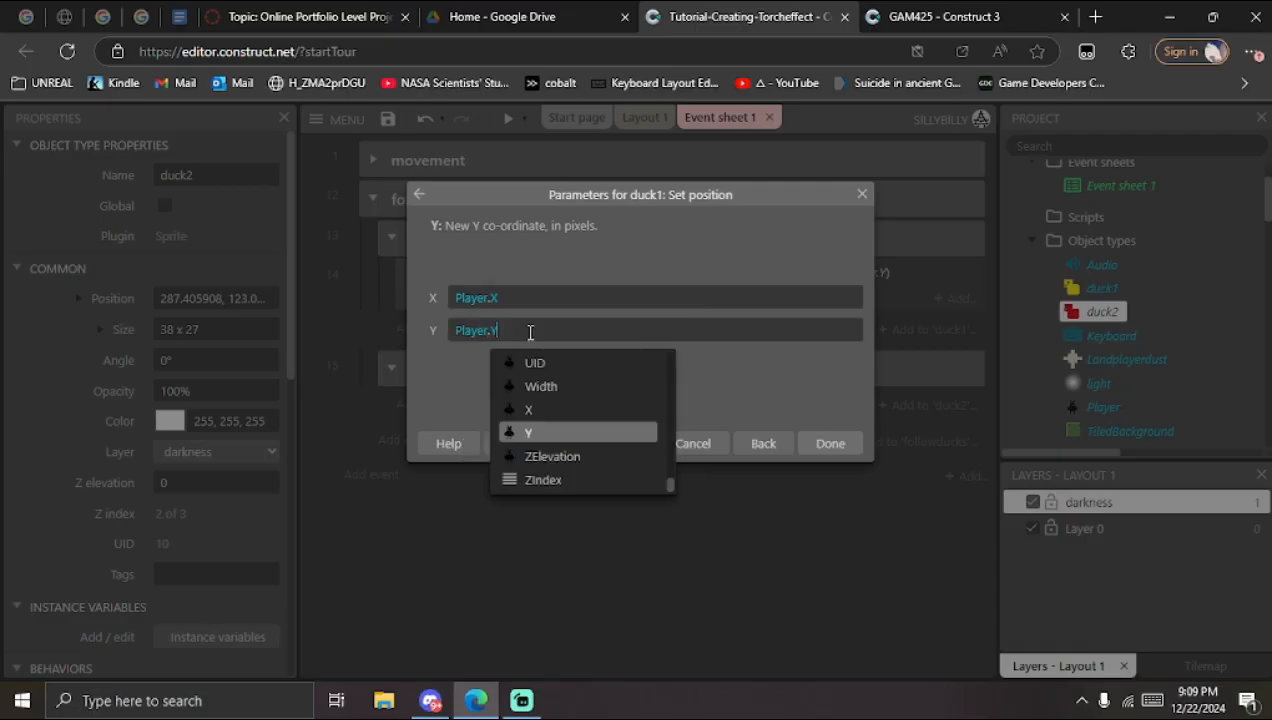
left_click(830, 443)
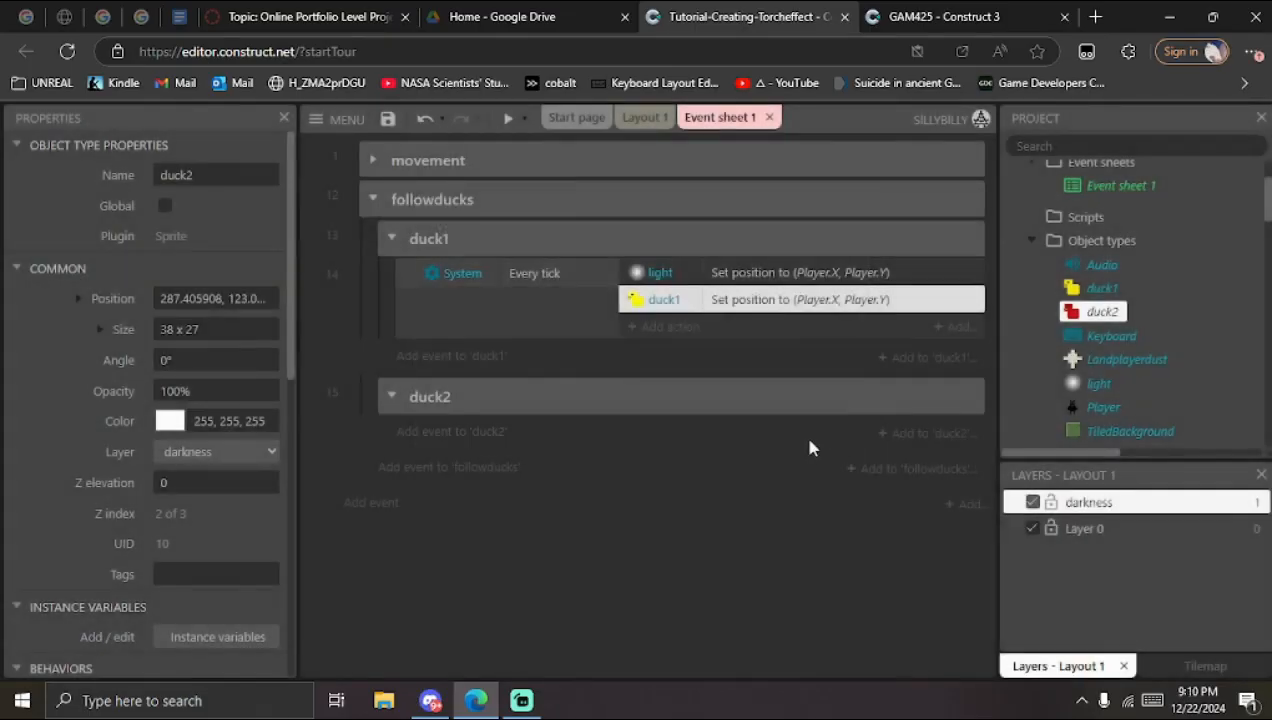
left_click(508, 120)
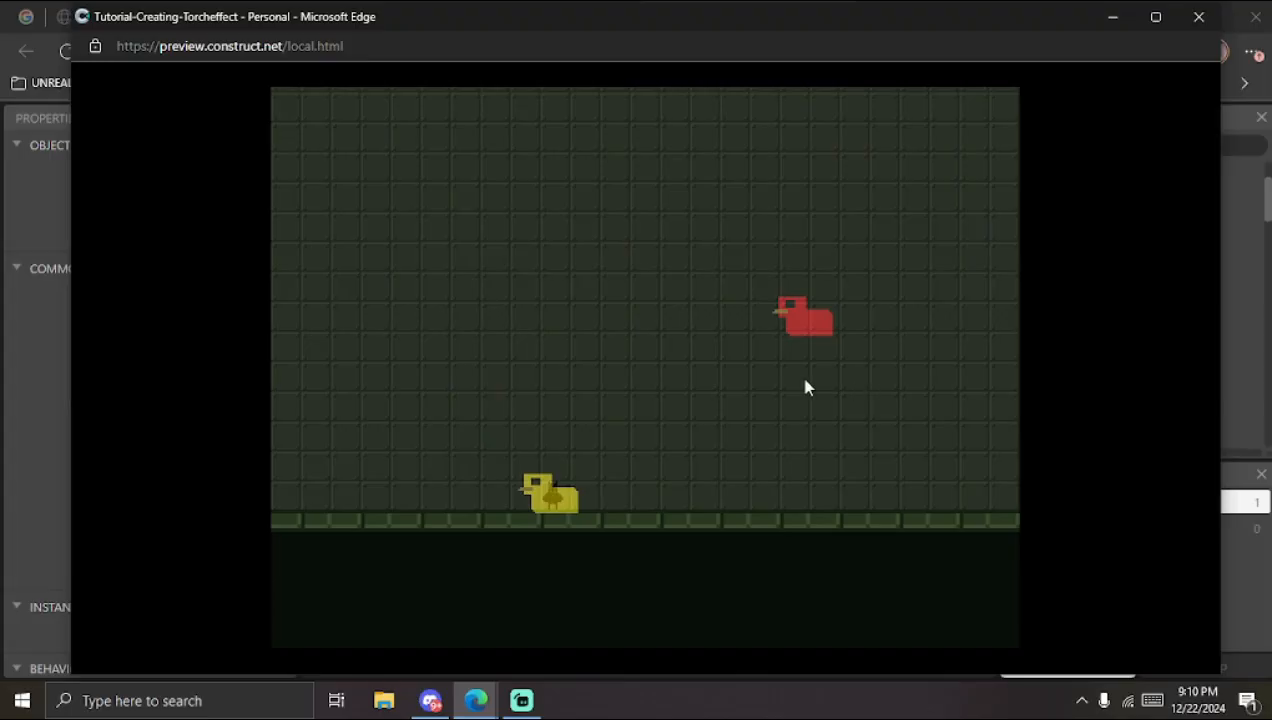
left_click(1198, 16)
left_click(430, 434)
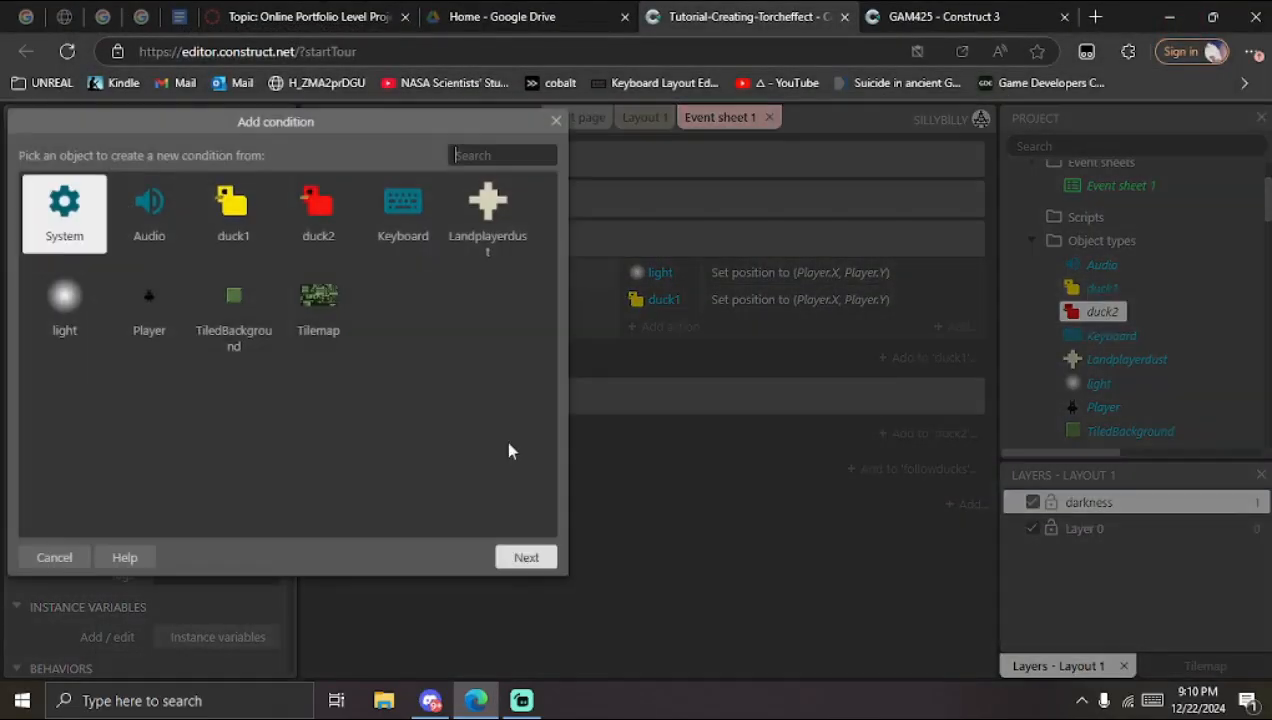
double_click(327, 232)
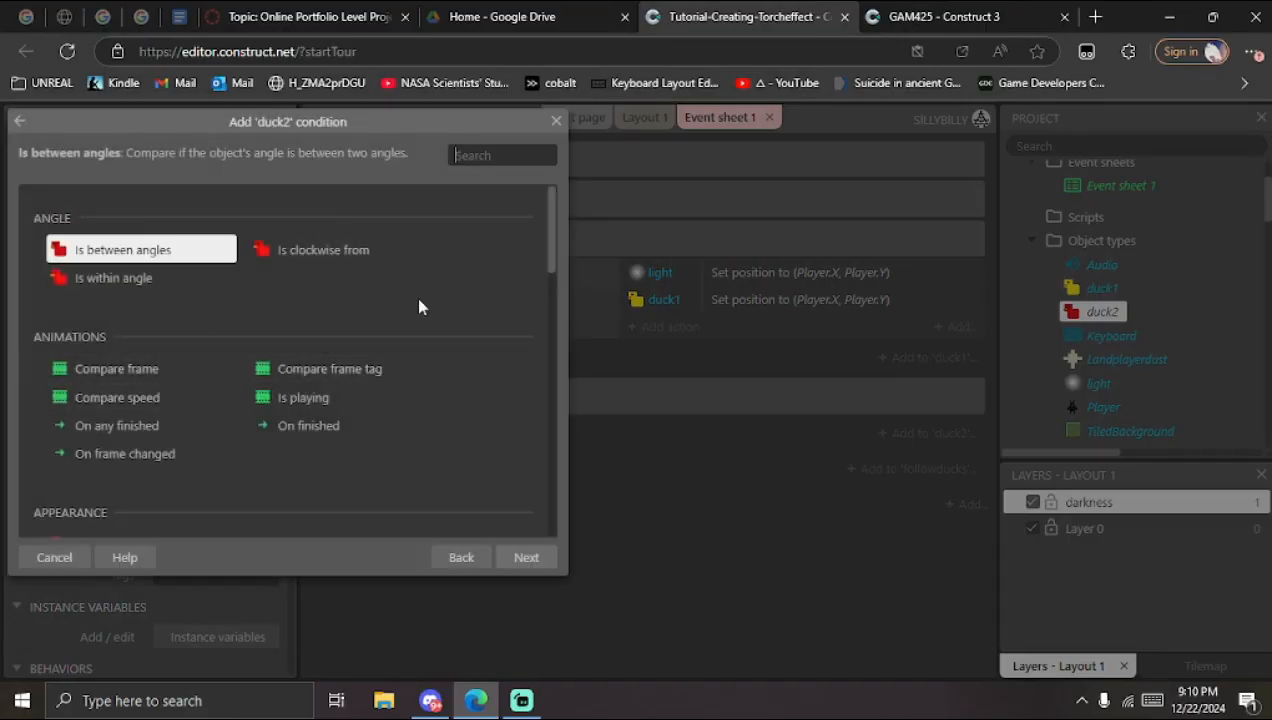
type("pos")
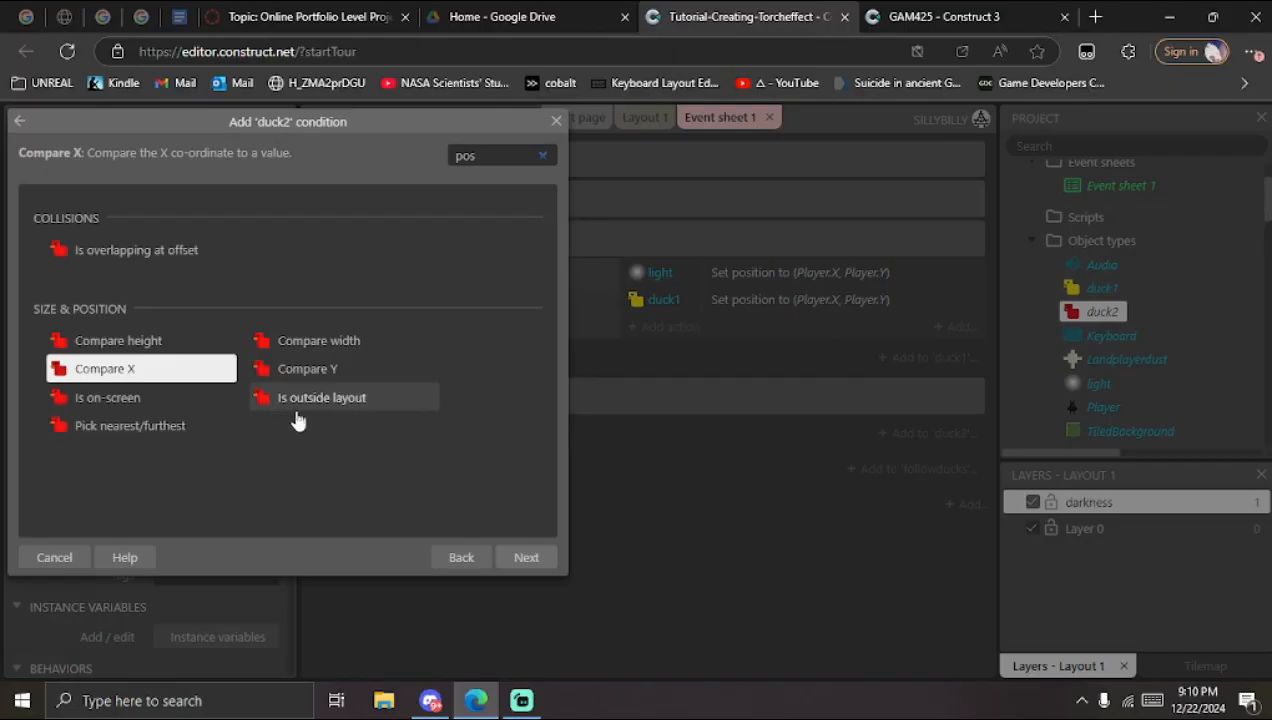
left_click(557, 122)
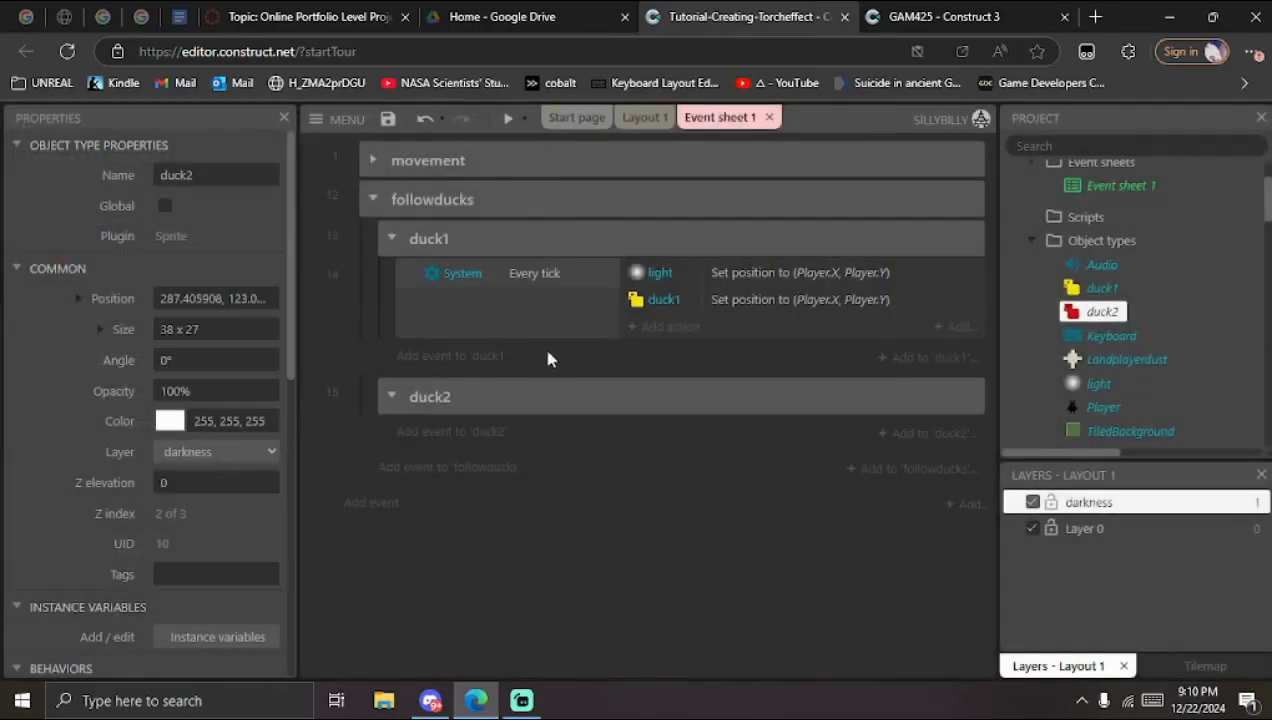
Step: Add a System Every tick event to the duck2 group
left_click(441, 430)
double_click(87, 237)
type("eve")
double_click(191, 241)
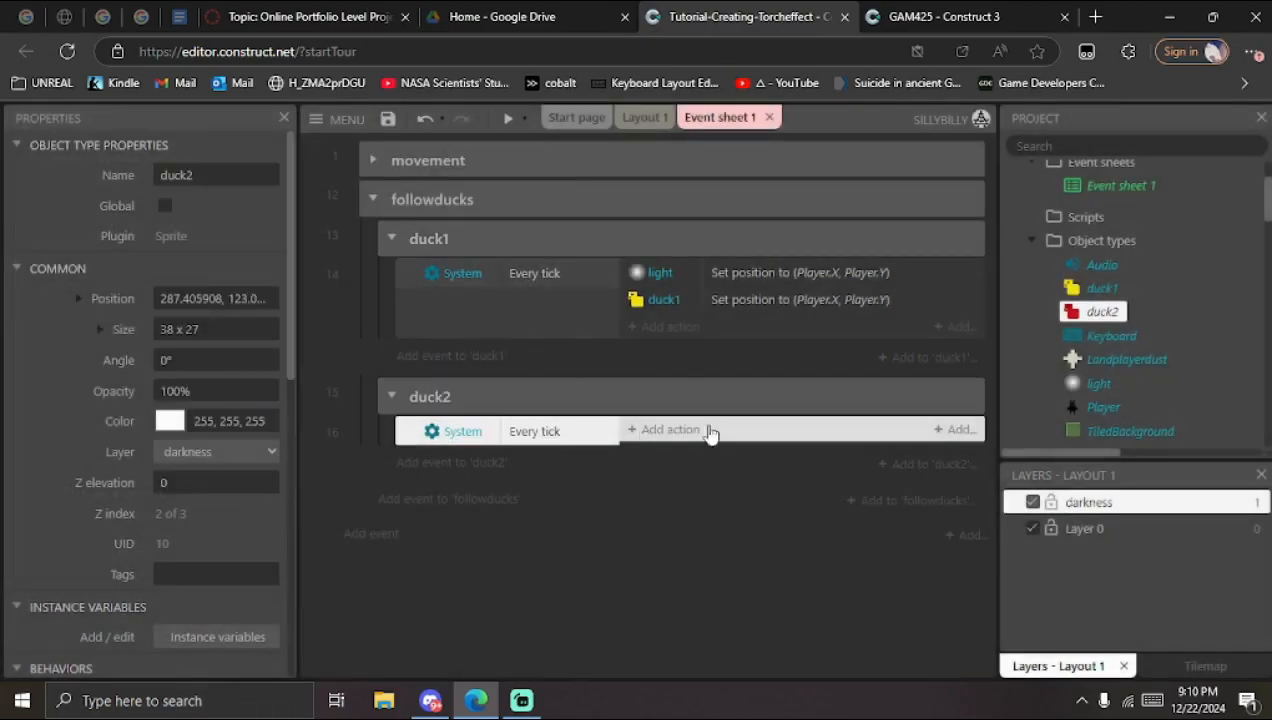
Step: Add a Set position action for duck2 to the Every tick event in the duck2 group
left_click(650, 429)
double_click(300, 213)
type("posit")
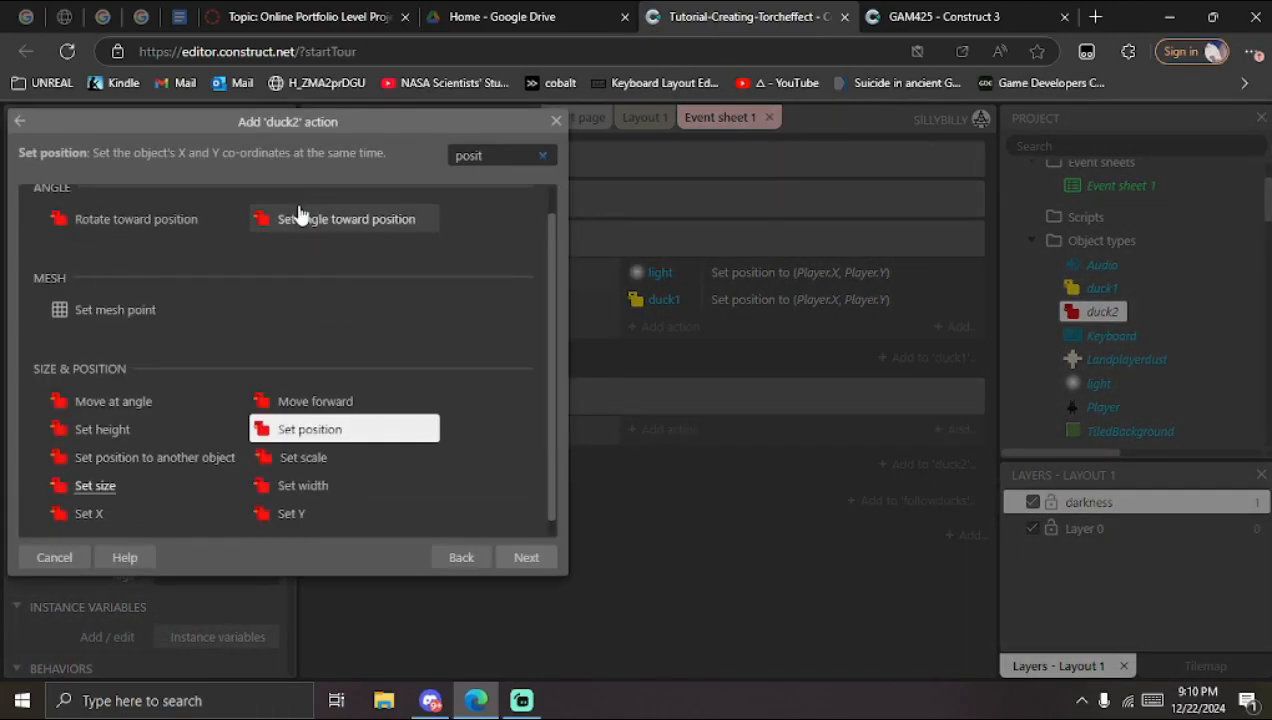
double_click(321, 429)
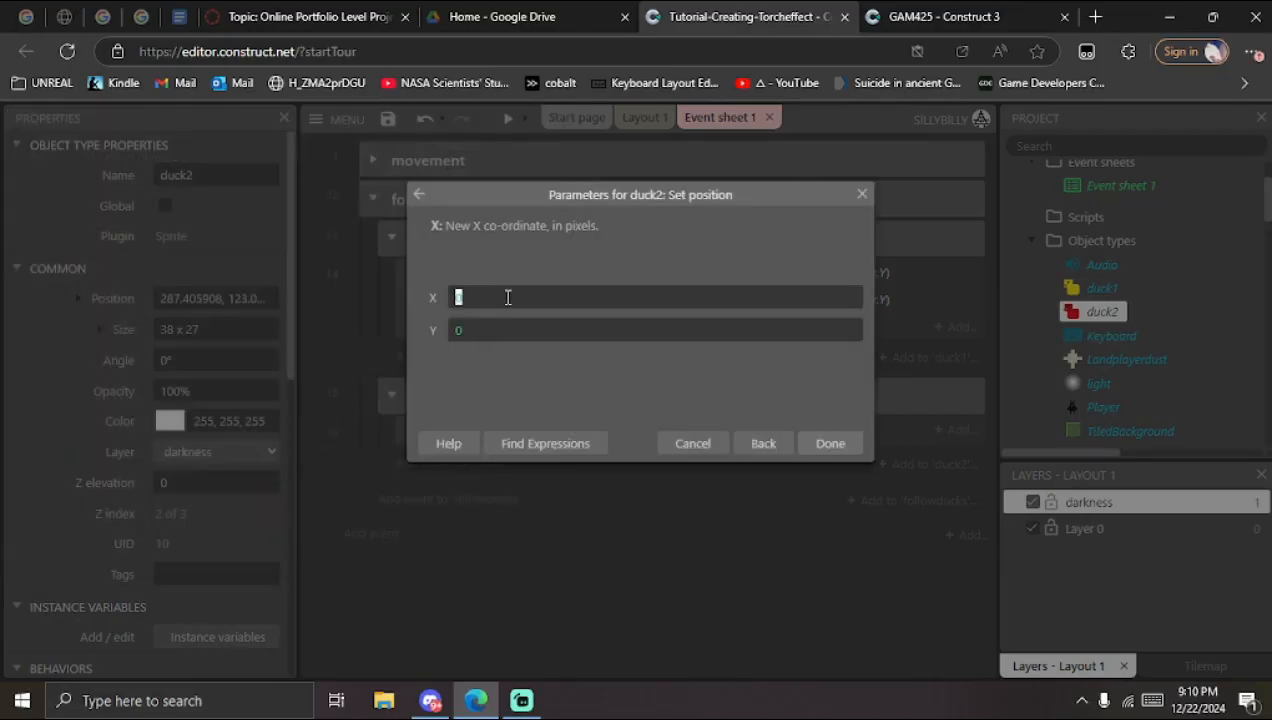
Step: Begin duck2's X coordinate with a lerp expression that uses Self.X as its first argument
type("lerp")
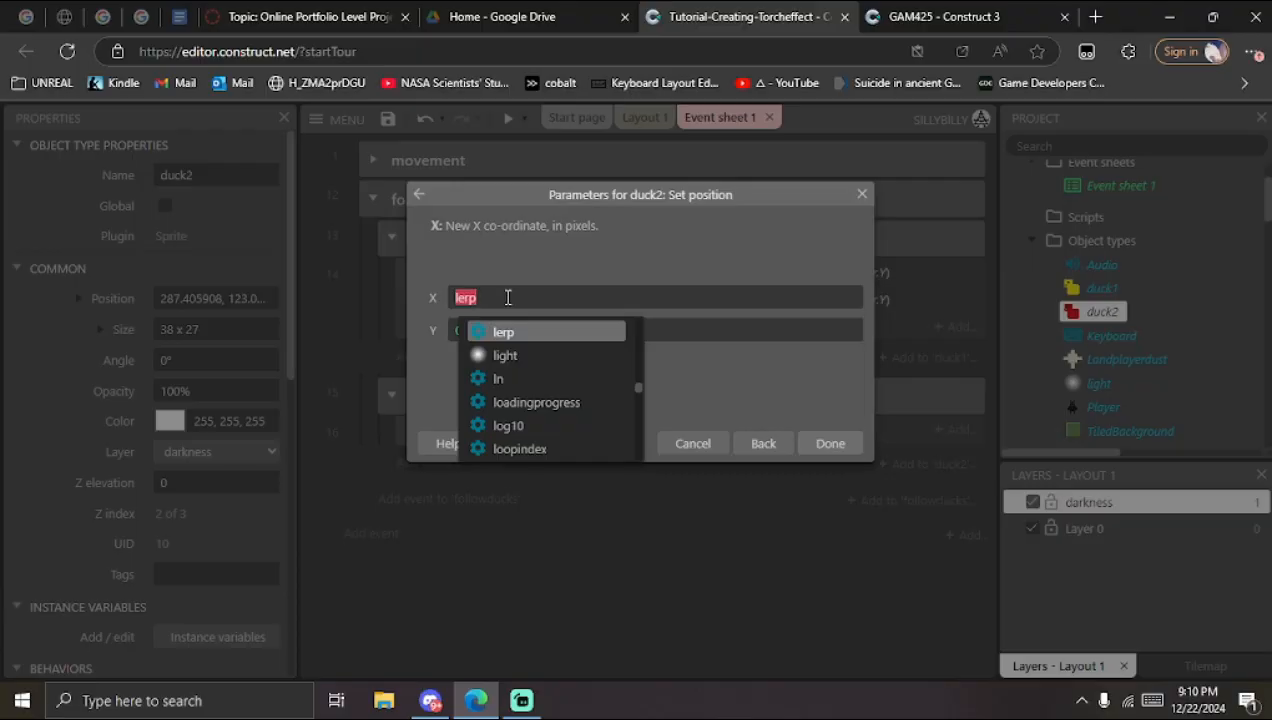
type("(")
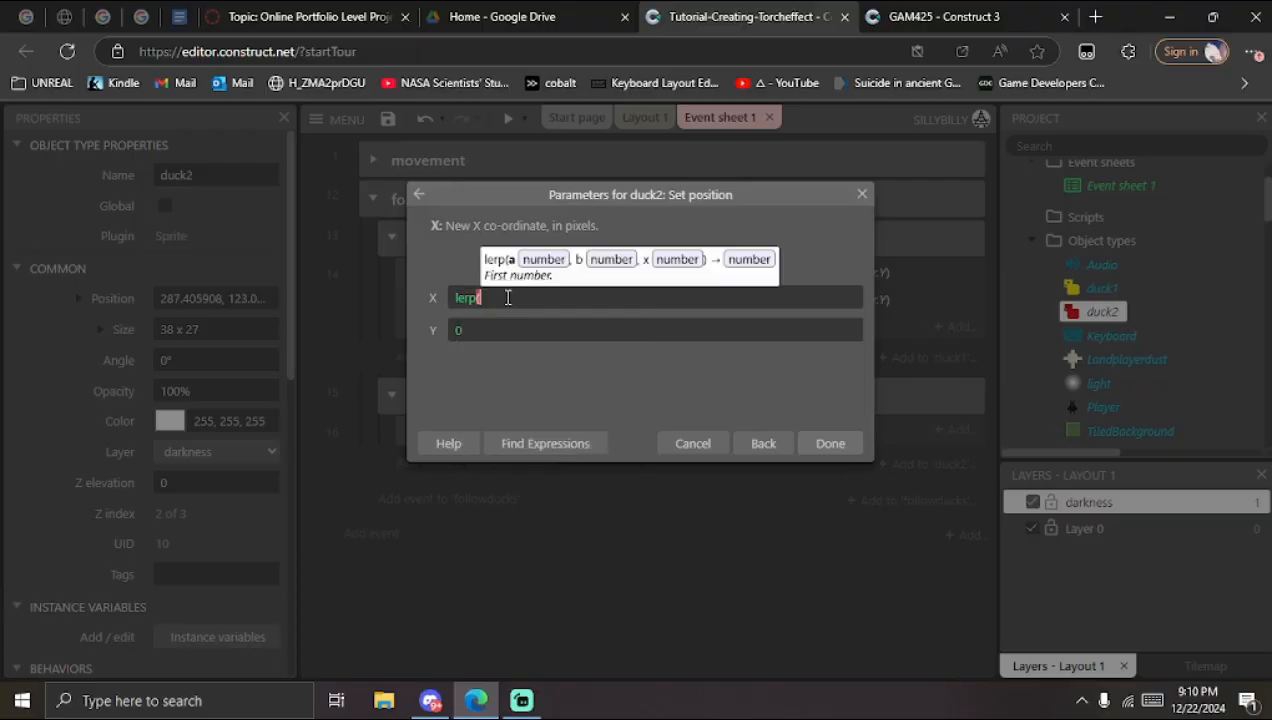
type("self")
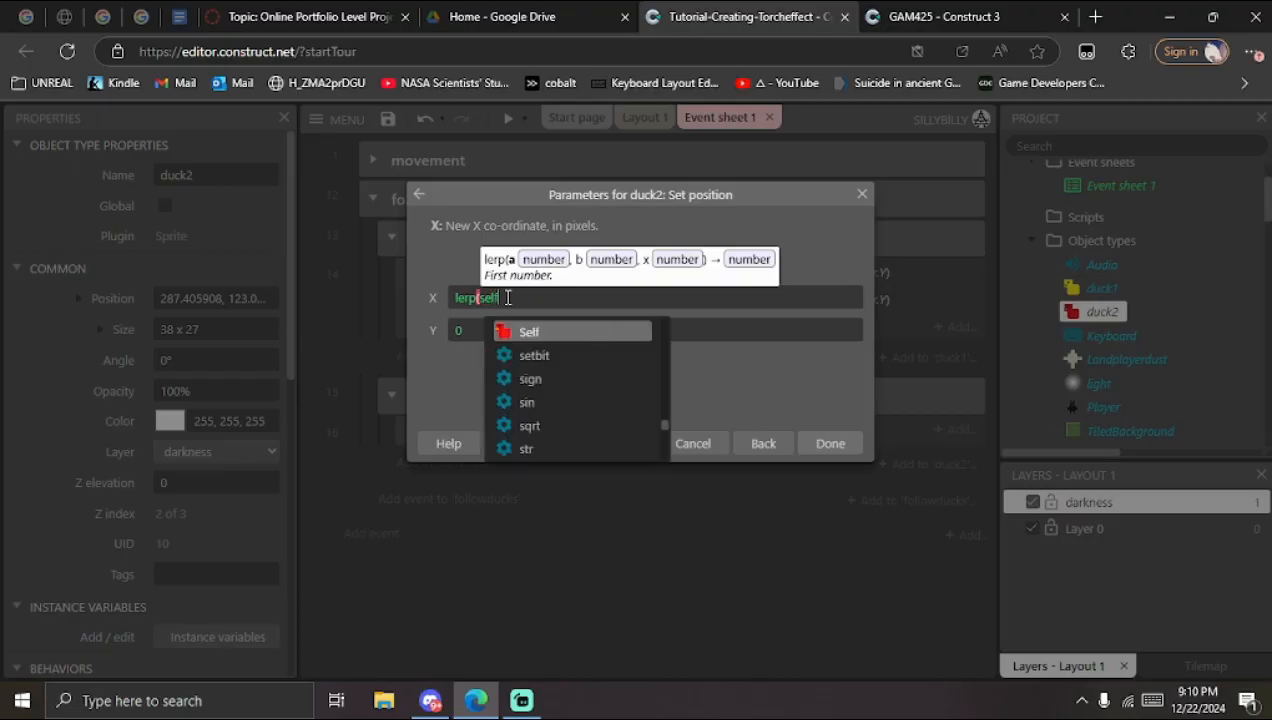
left_click(582, 332)
left_click(512, 300)
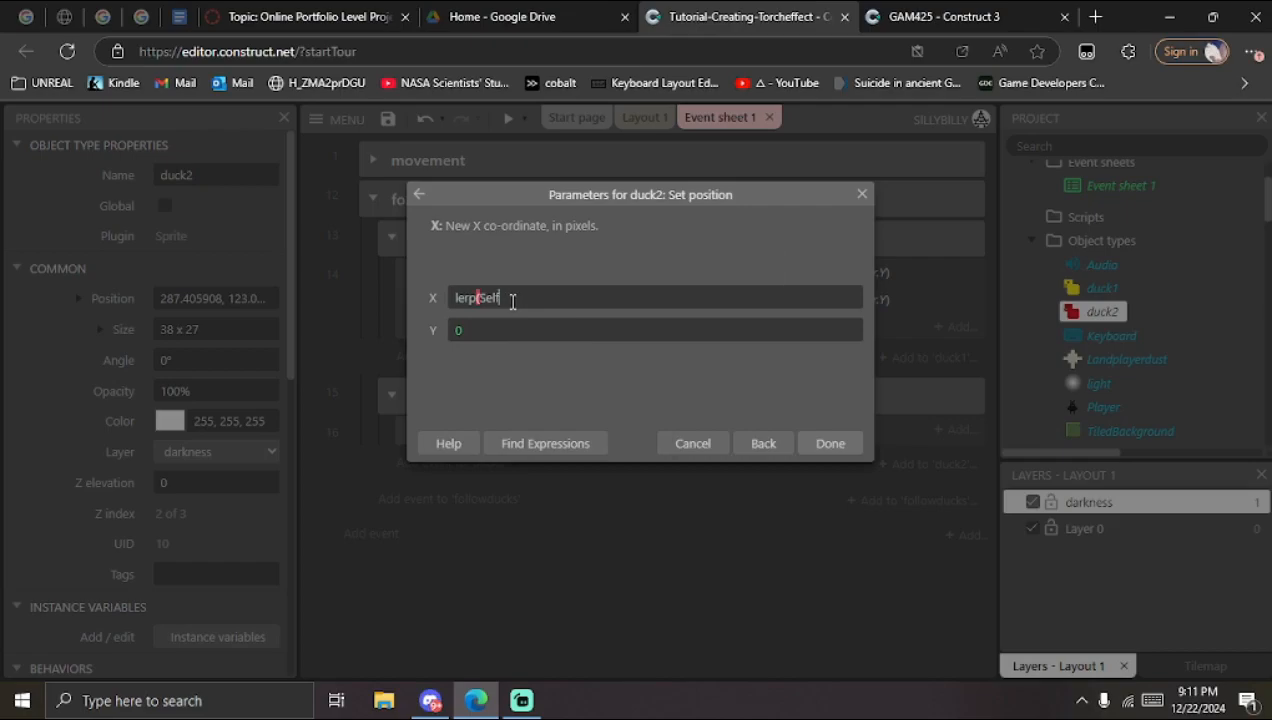
type(".")
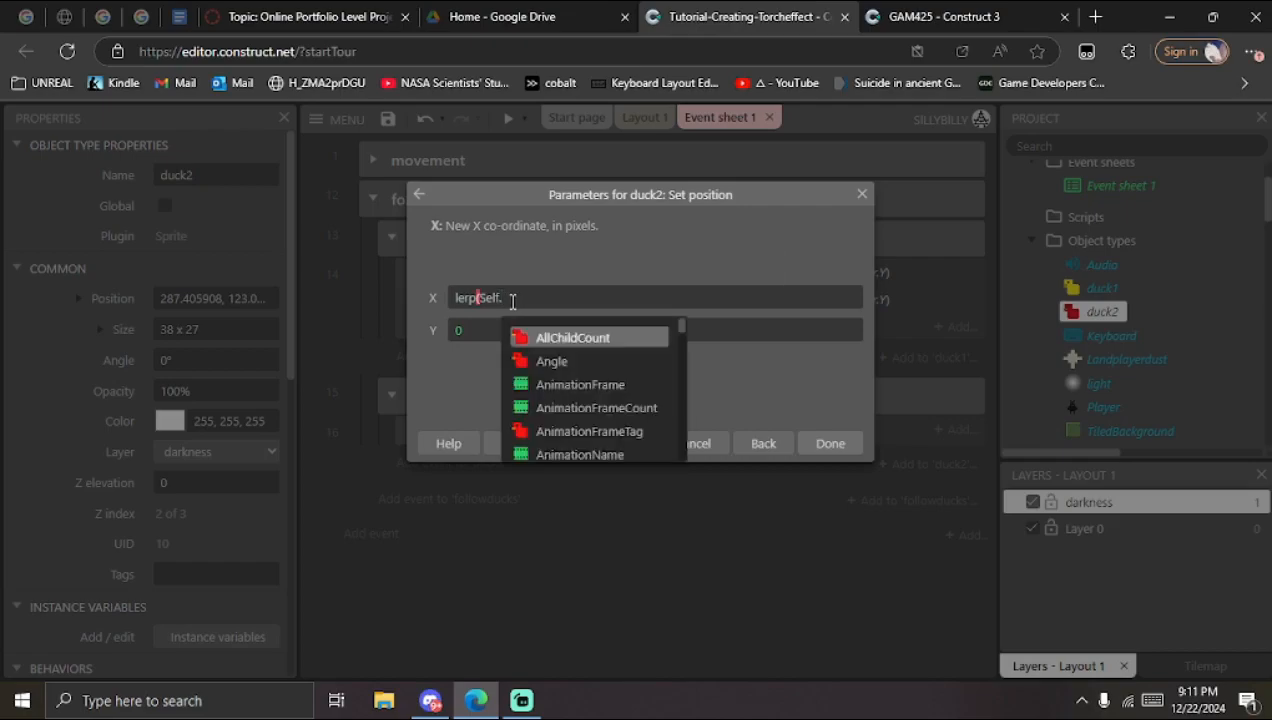
type("X")
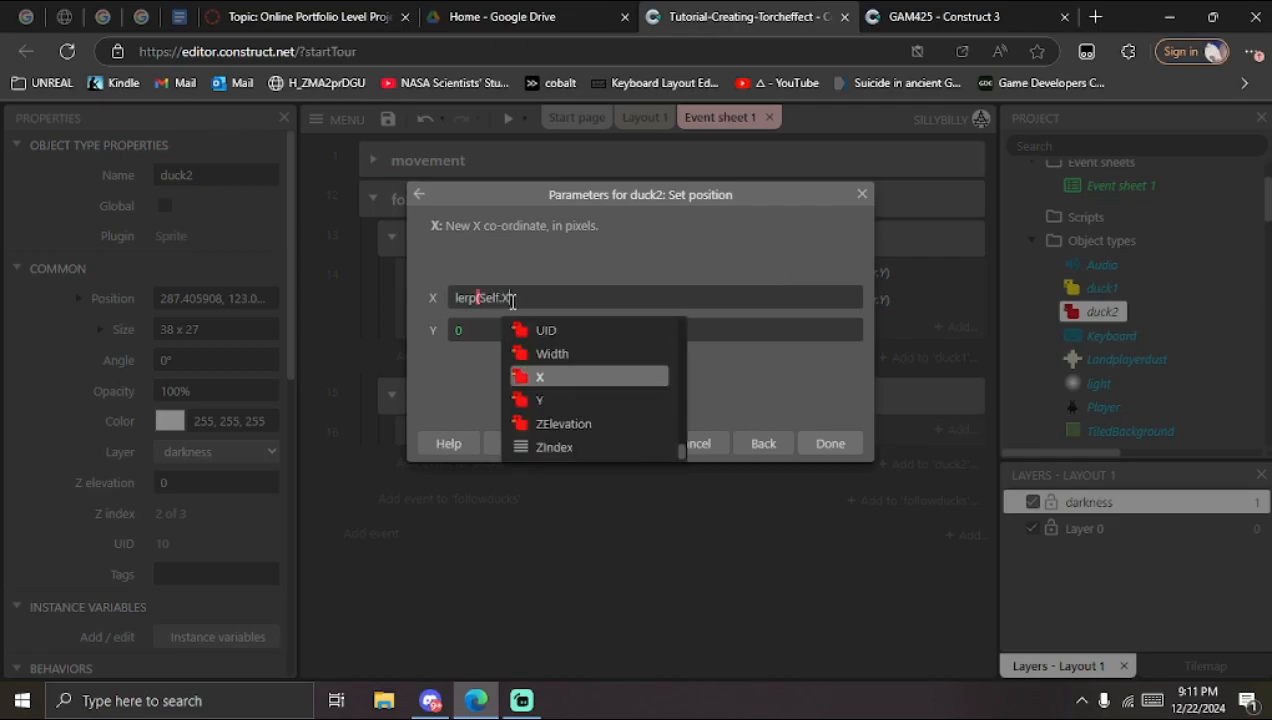
Step: Complete duck2's X expression with Player.X and 05 so that it reads lerp(Self.X,Player.X,05)
type(",Player")
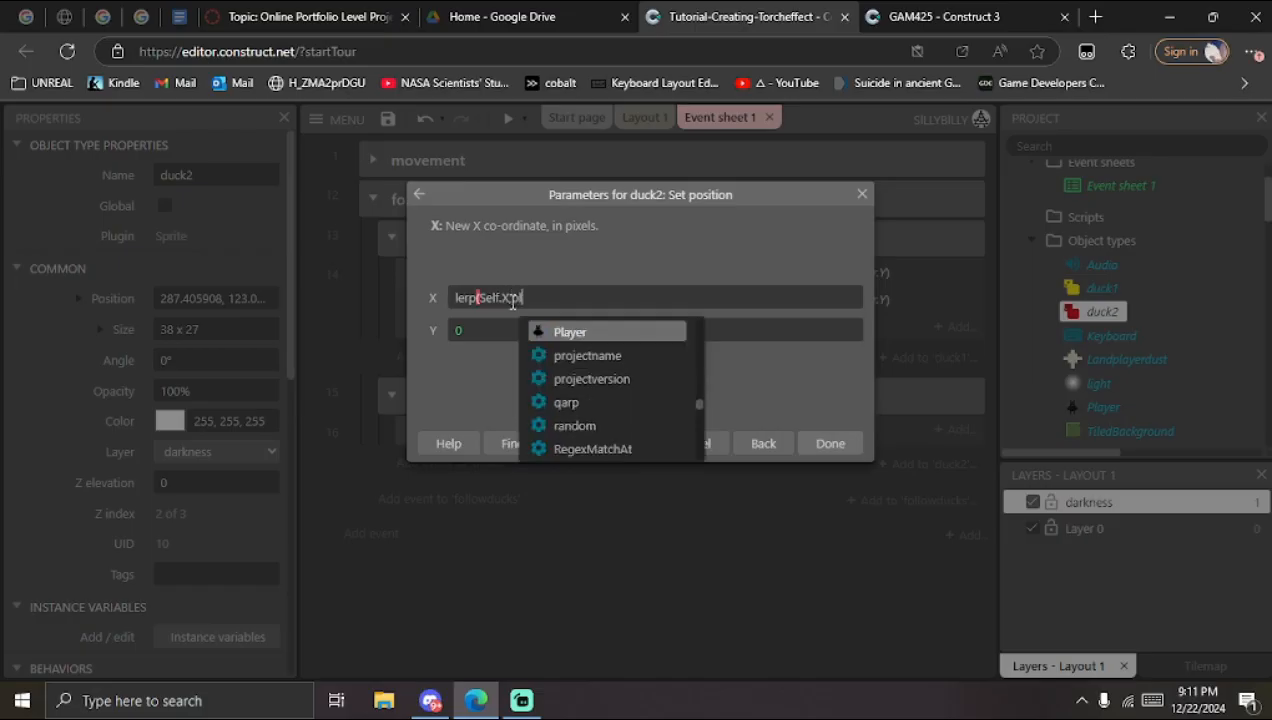
double_click(592, 332)
type(".")
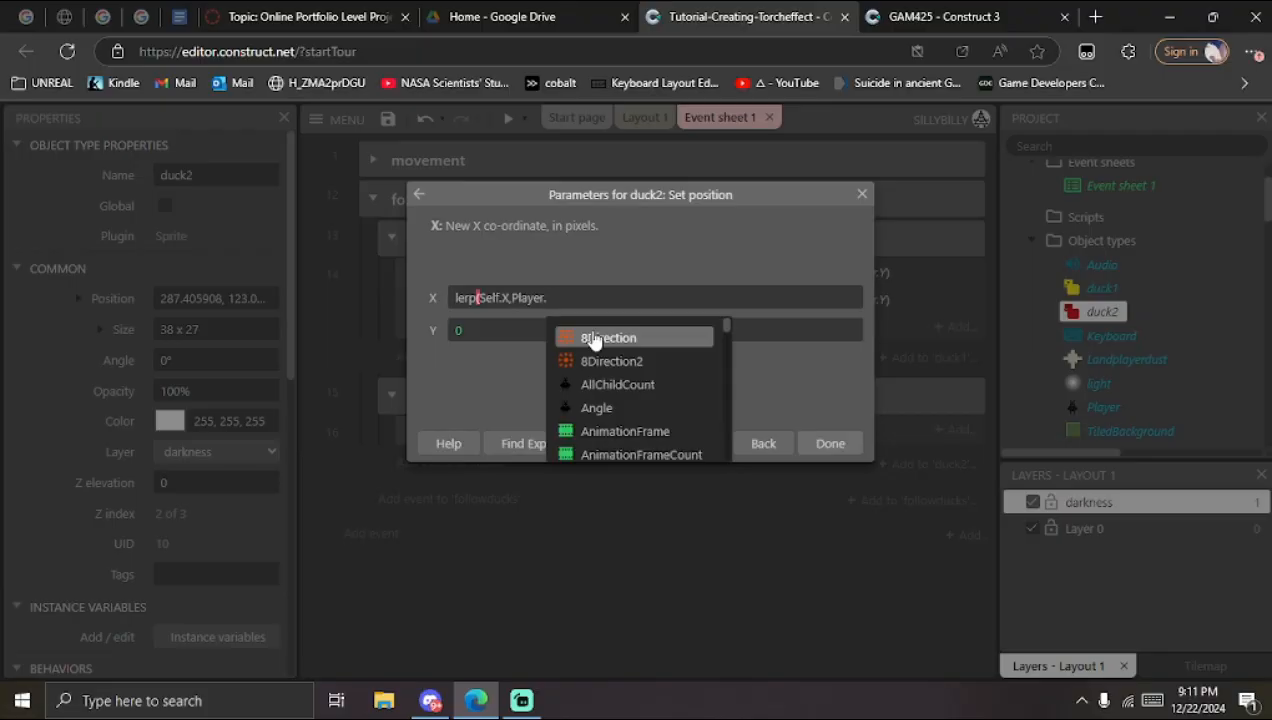
scroll(593, 345, "down", 5)
left_click(590, 377)
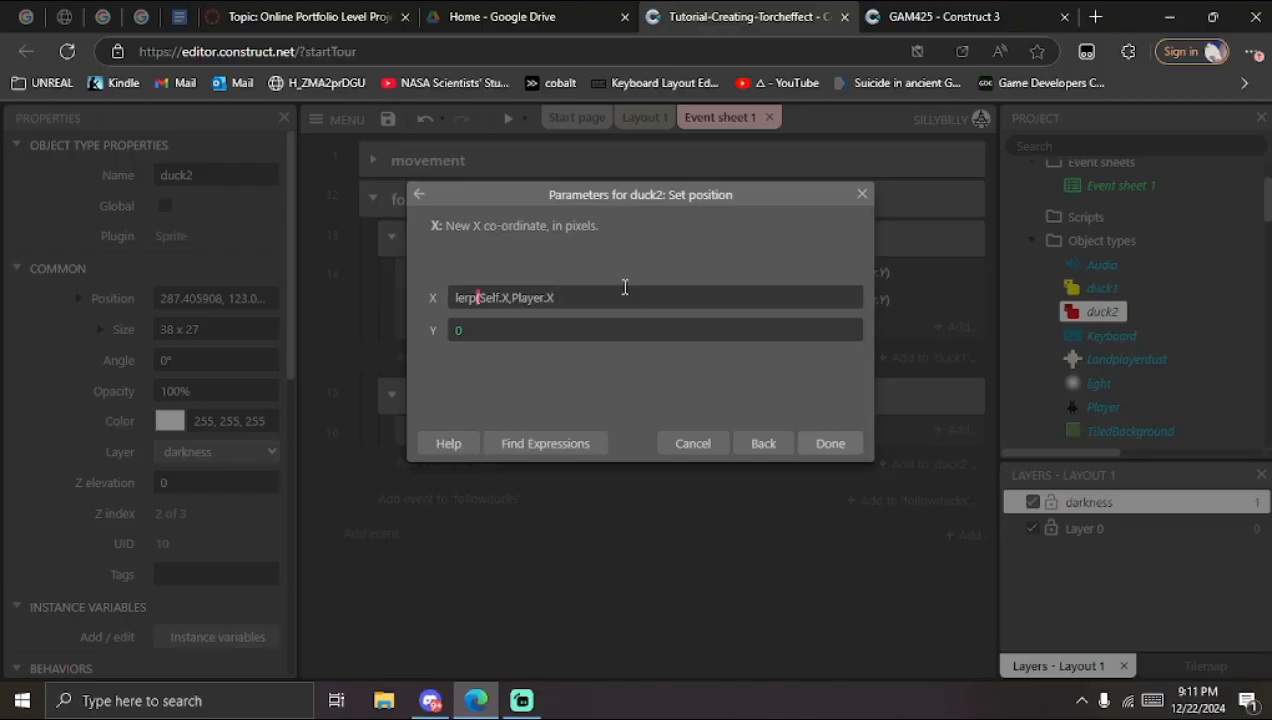
left_click(535, 293)
left_click(576, 296)
type(",")
type("05)")
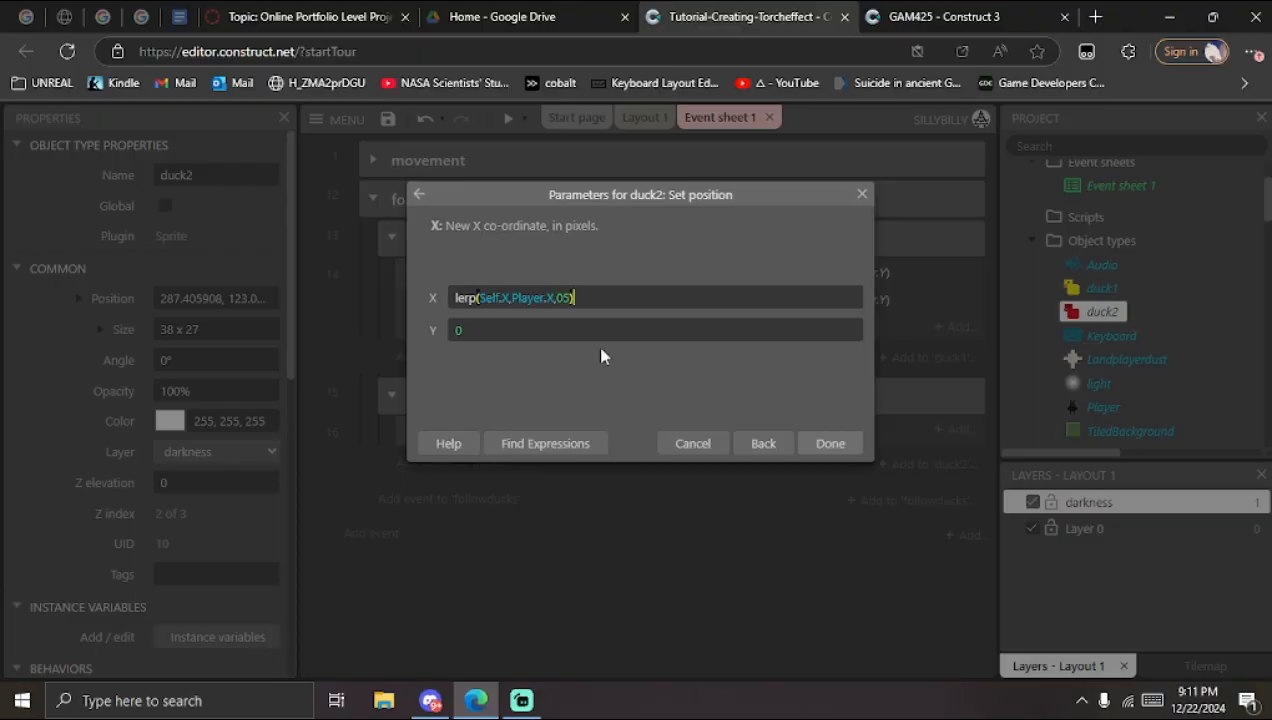
Step: Copy the complete lerp expression from duck2's X coordinate into its Y coordinate
double_click(563, 297)
left_click(556, 297)
left_click_drag(573, 297, 455, 297)
right_click(479, 297)
left_click(527, 375)
left_click(468, 330)
double_click(458, 330)
right_click(493, 331)
left_click(535, 377)
right_click(472, 331)
left_click(517, 407)
left_click_drag(572, 298, 455, 297)
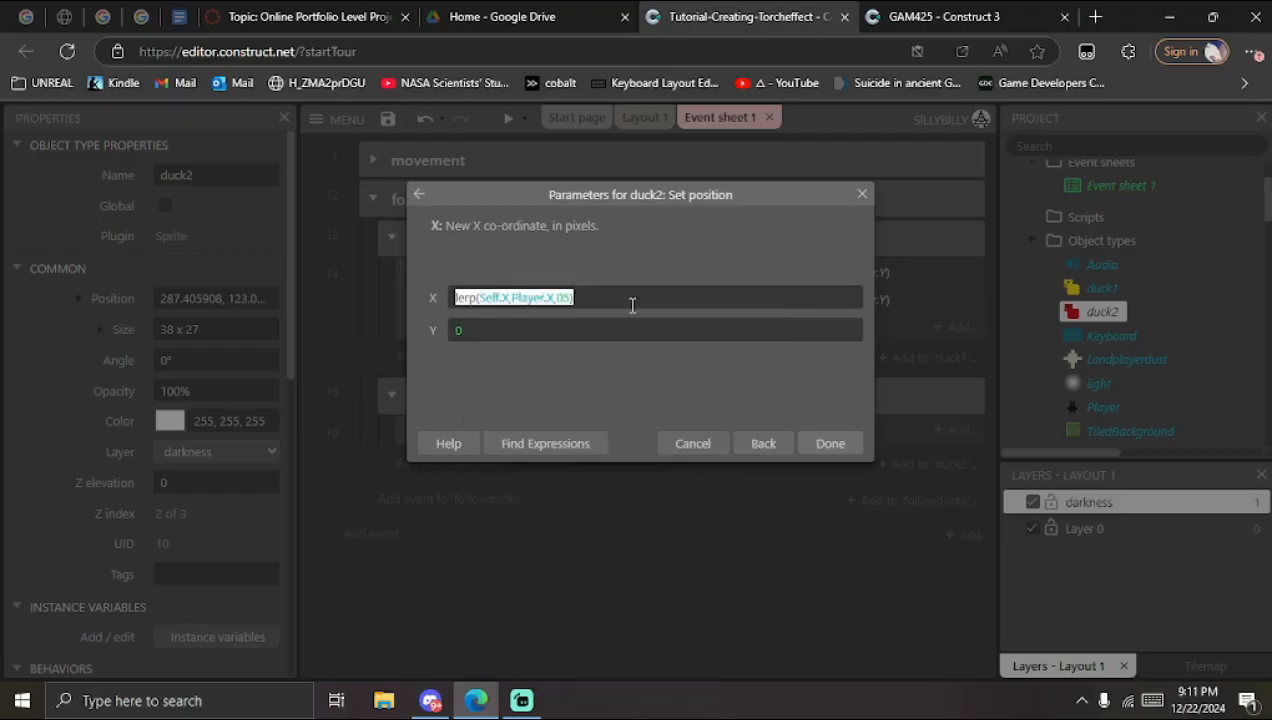
left_click_drag(560, 329, 431, 340)
key("ctrl+v")
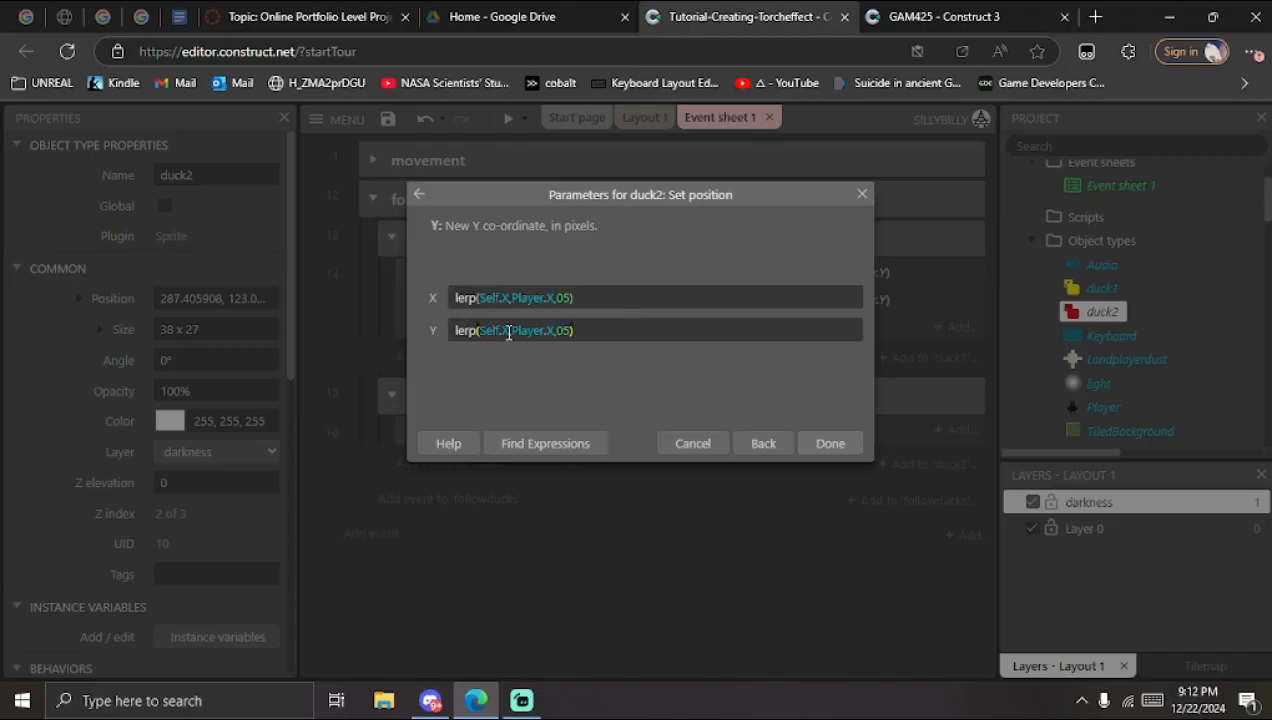
Step: Change the copied Y expression to lerp(Self.Y,Player.Y,05) and apply the Set position parameters
key("BackSpace")
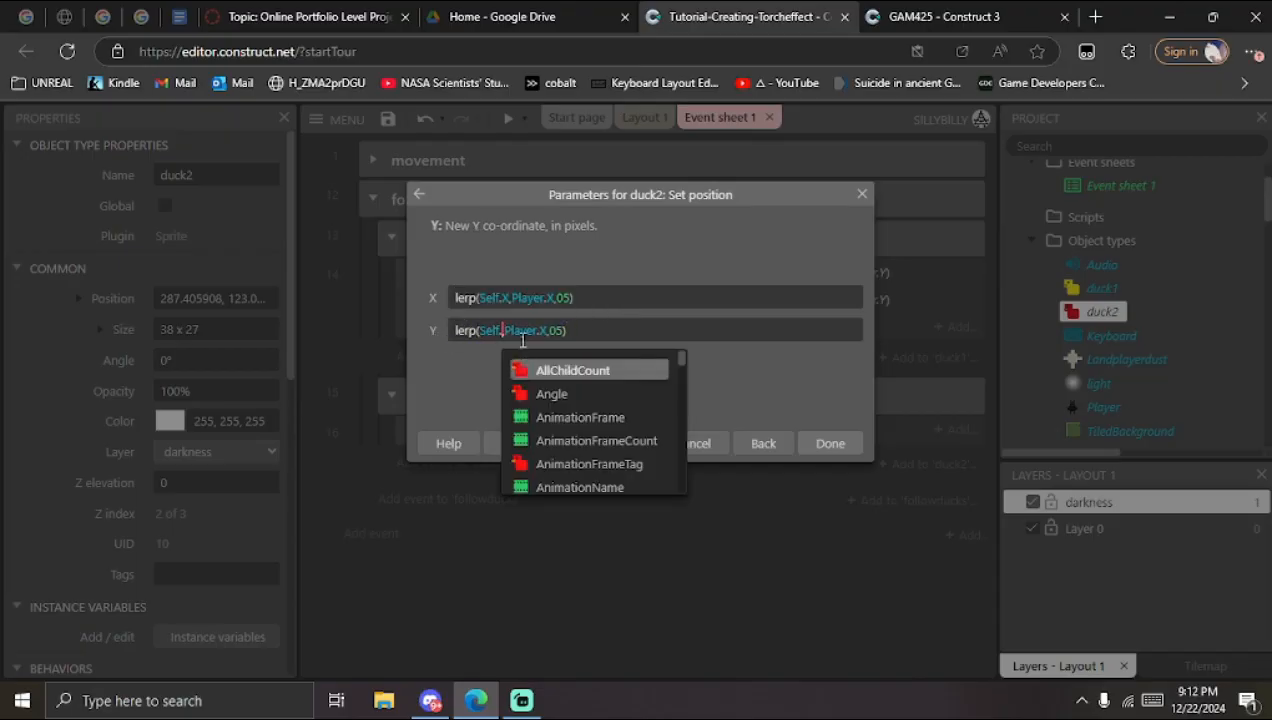
type("Y")
double_click(548, 330)
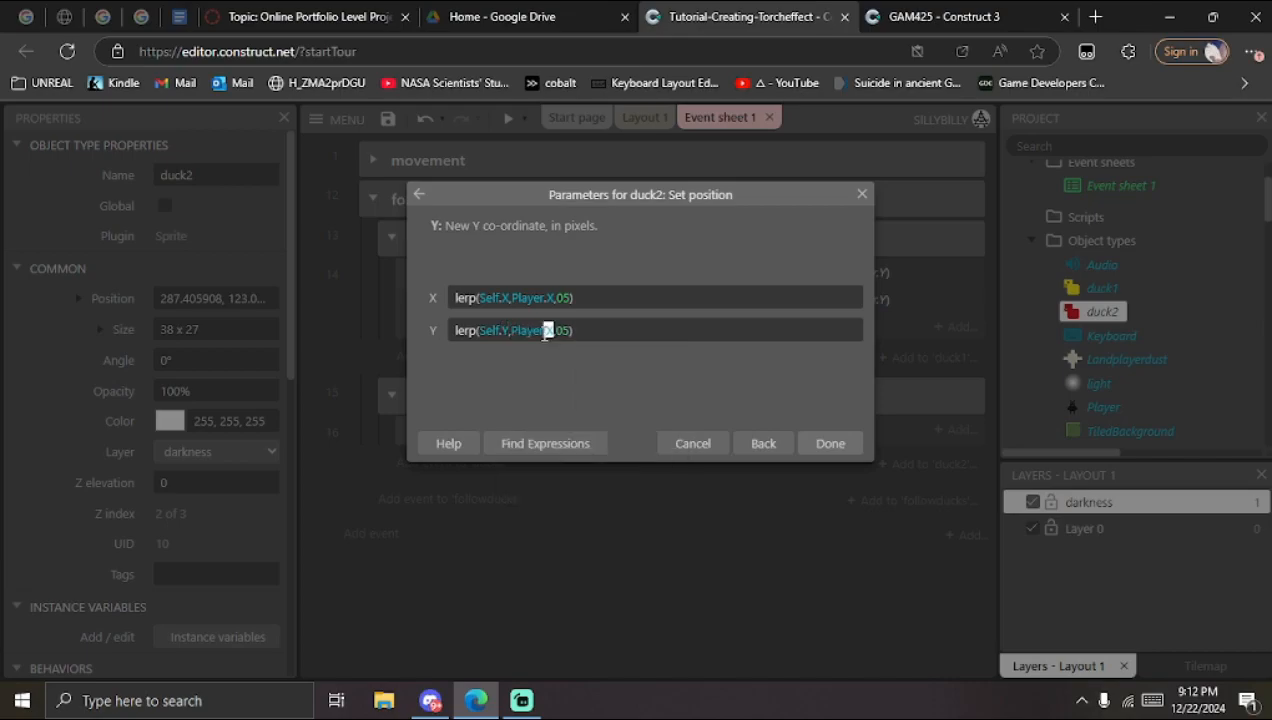
key("BackSpace")
type("Y")
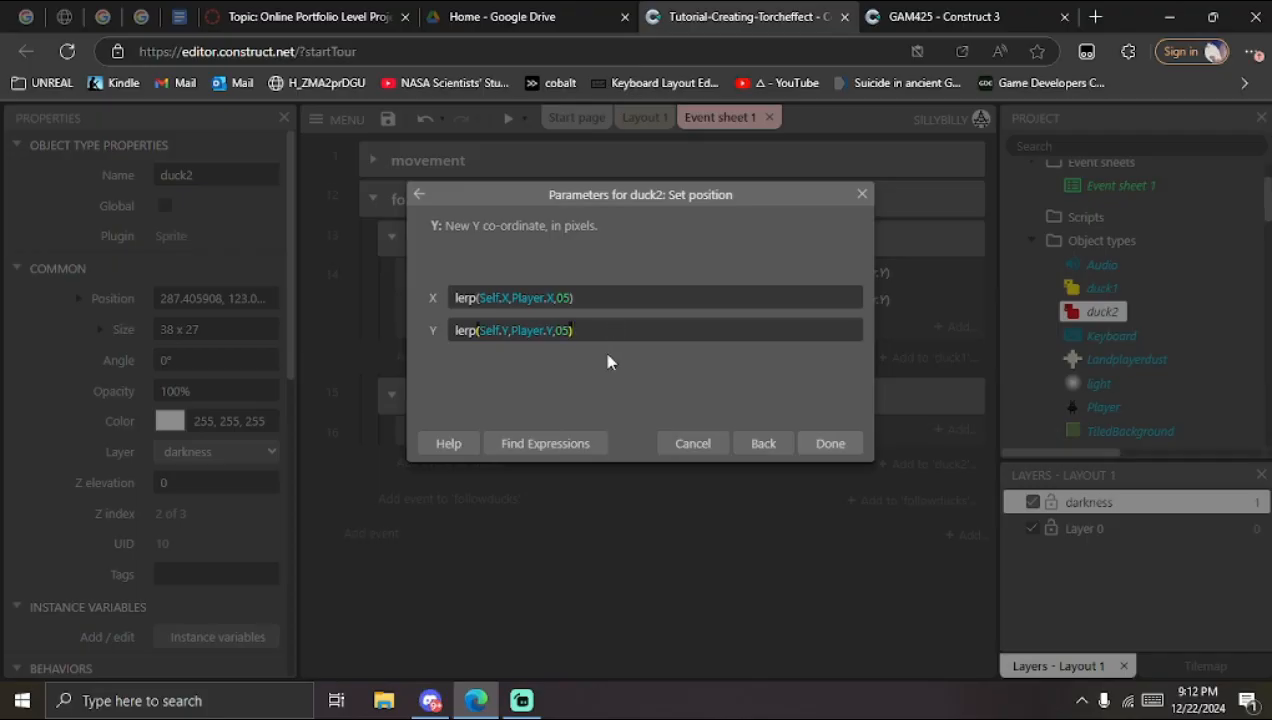
left_click(838, 446)
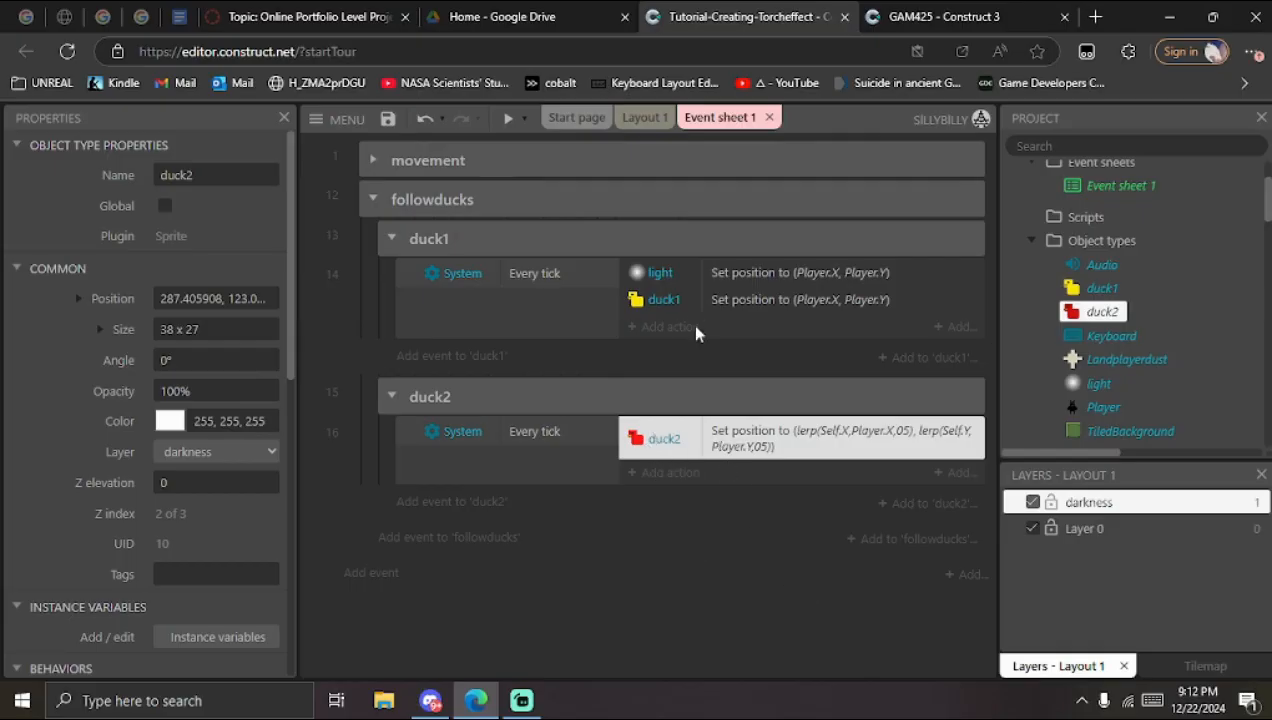
Step: Preview the layout to check how duck1 and duck2 follow the Player, and close the preview
left_click(660, 300)
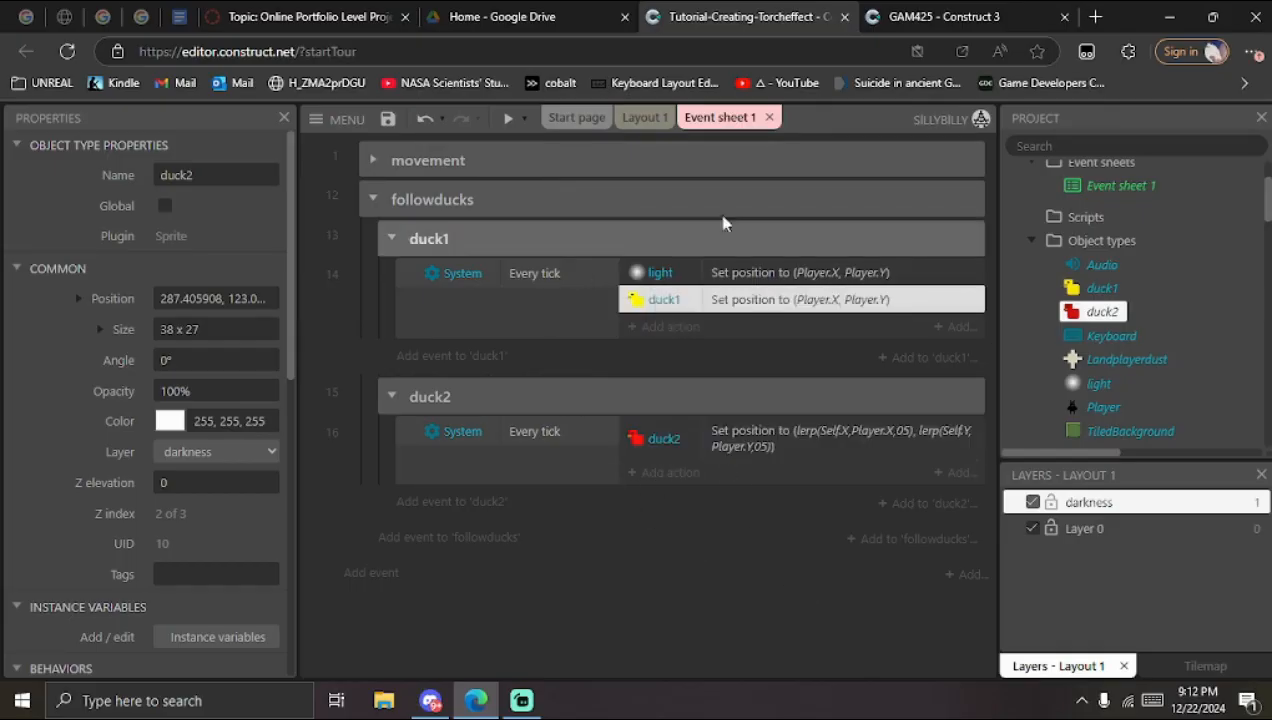
left_click(508, 120)
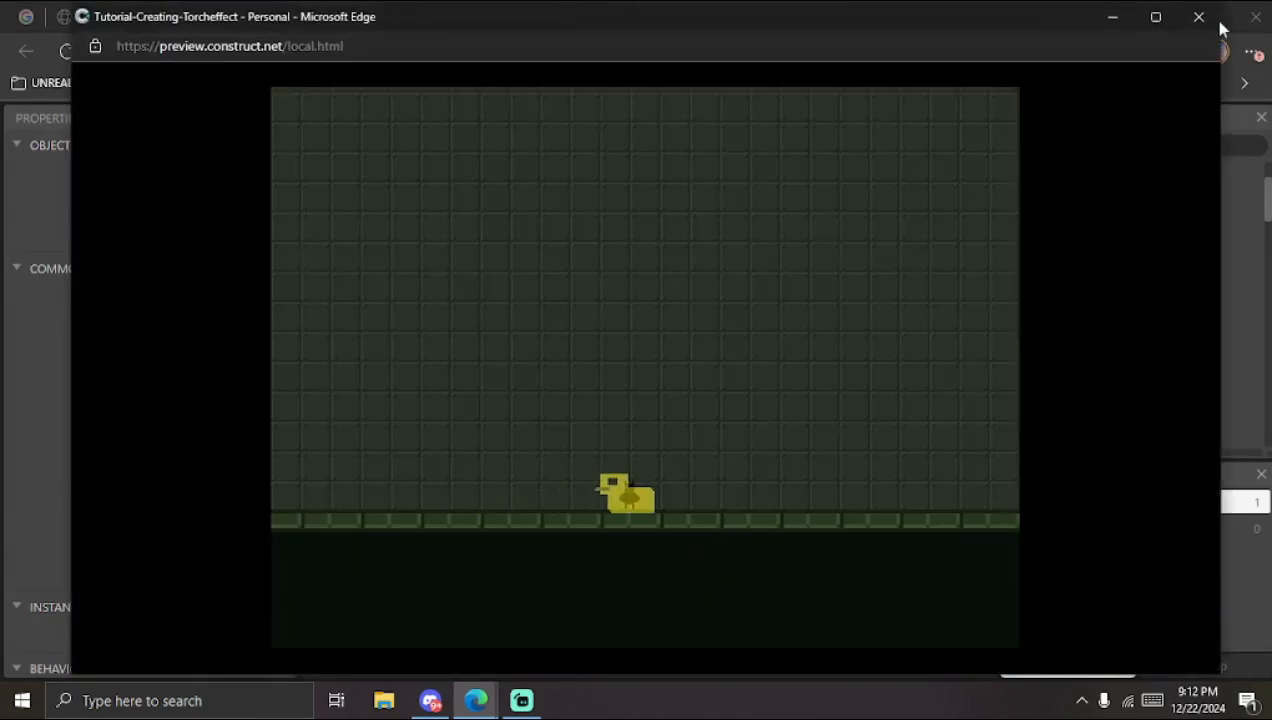
left_click(1200, 17)
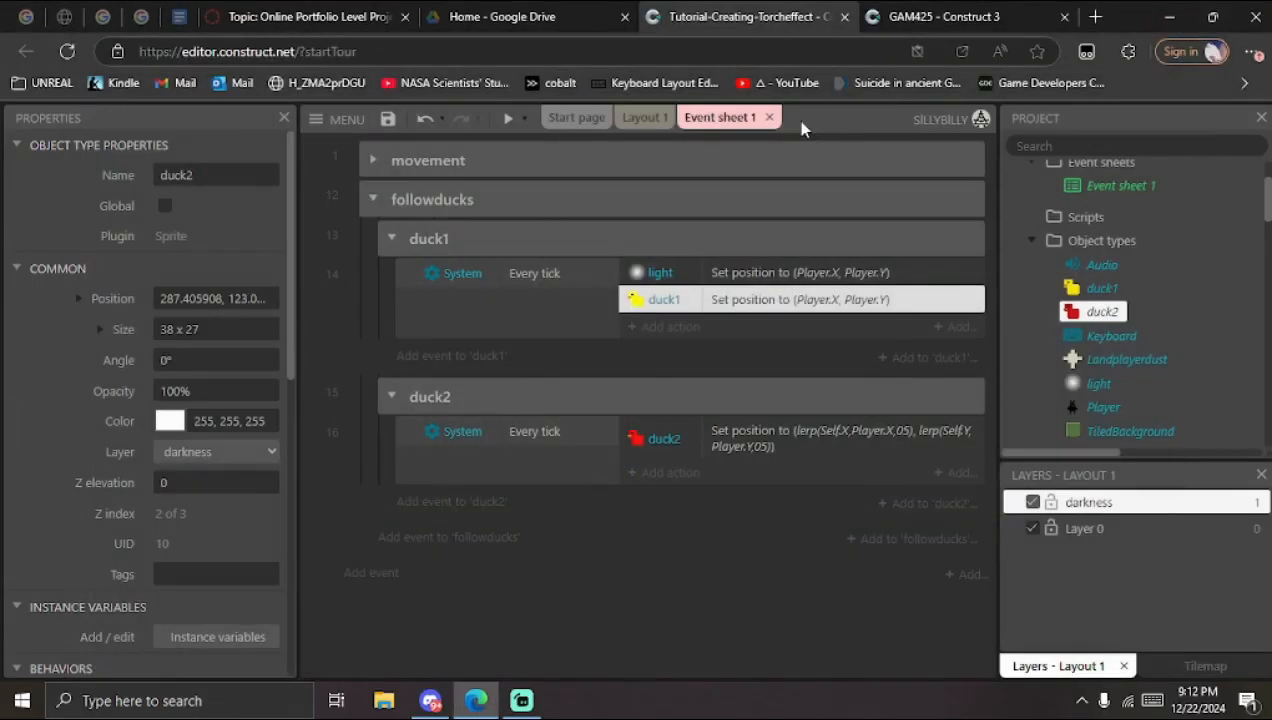
Step: Move duck2 in Layout 1 to about (113, 119), directly above the Player
left_click(645, 117)
left_click_drag(675, 355, 486, 350)
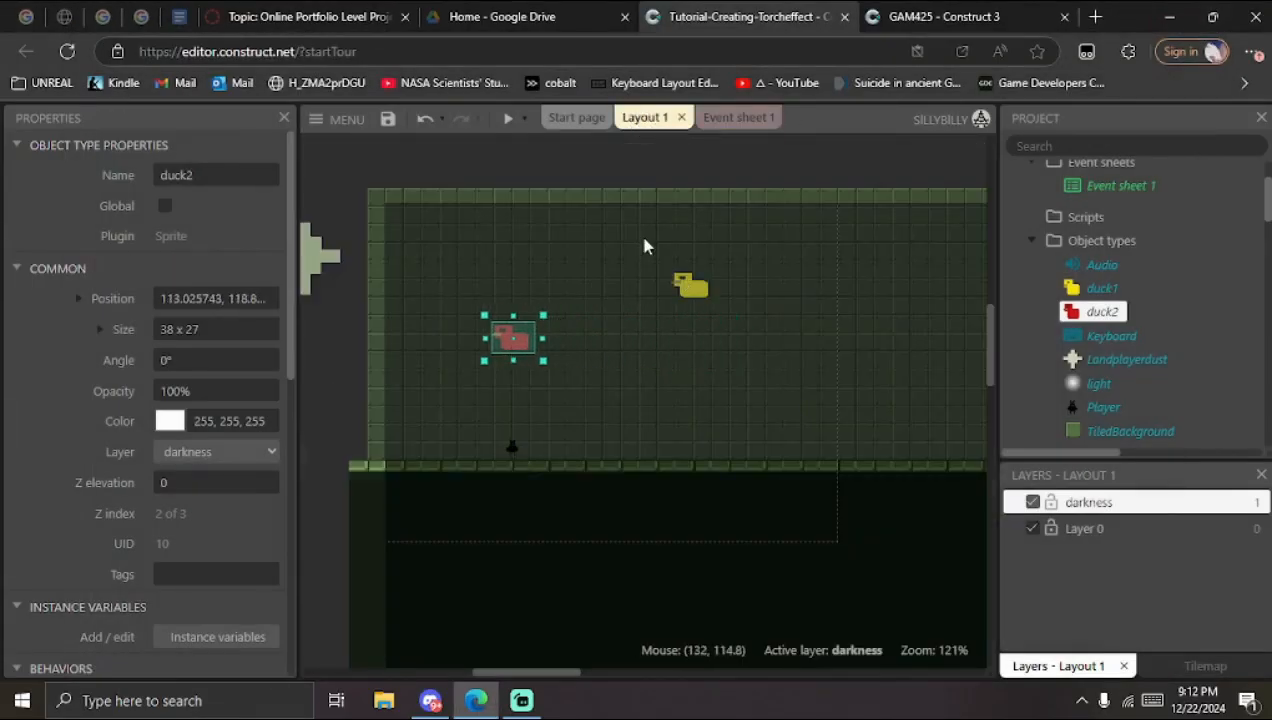
scroll(221, 446, "down", 5)
scroll(221, 446, "down", 2)
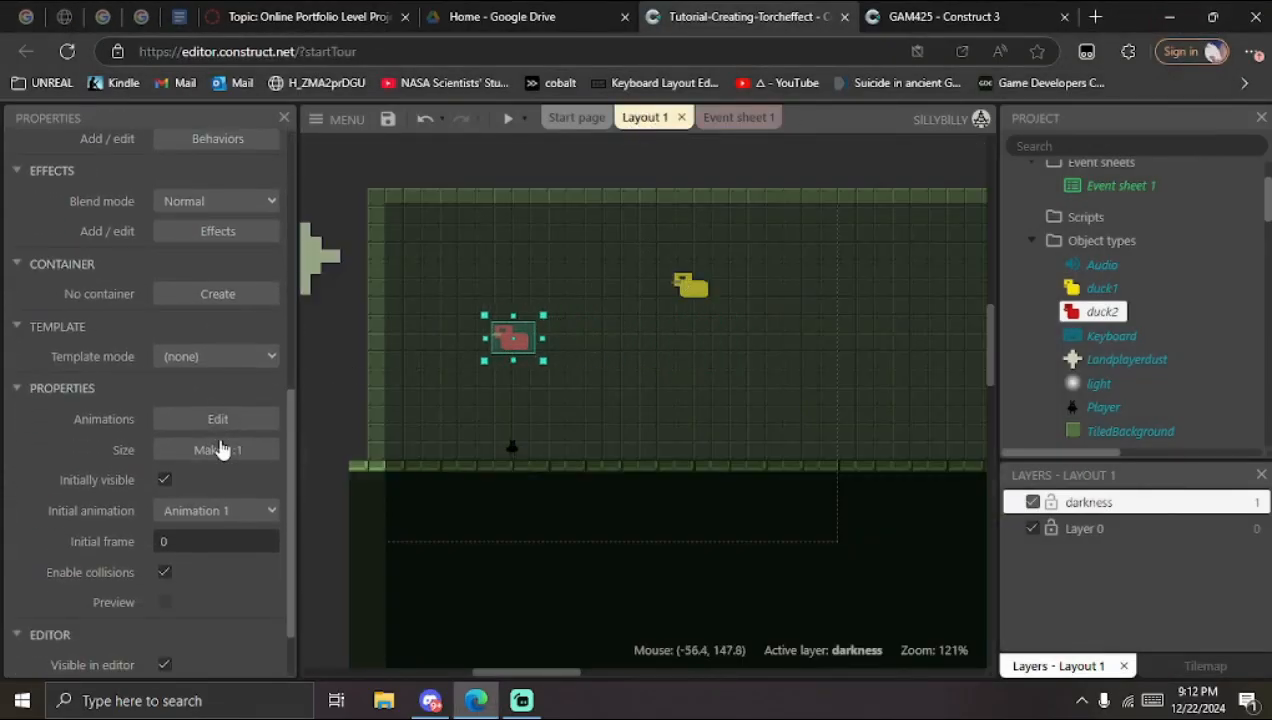
Step: Preview the layout with the Player moving right, close it, and return to the maximized editor
left_click(508, 118)
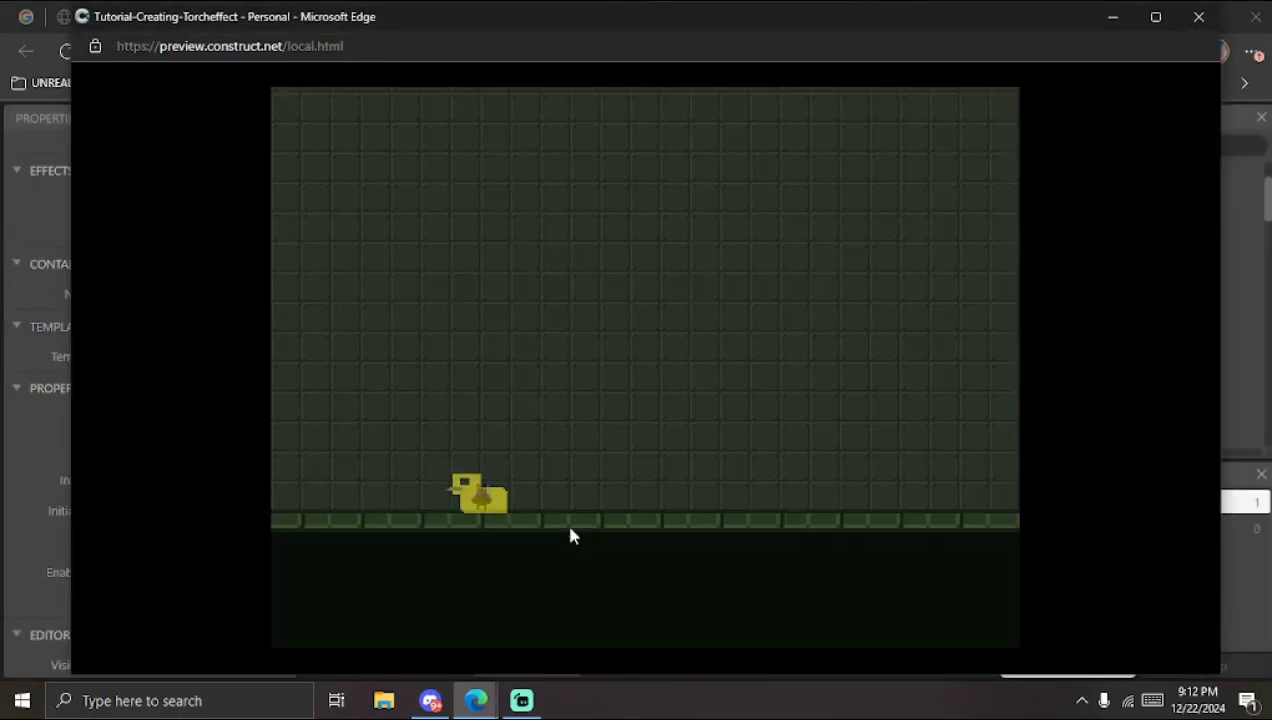
key("Right")
left_click(1195, 25)
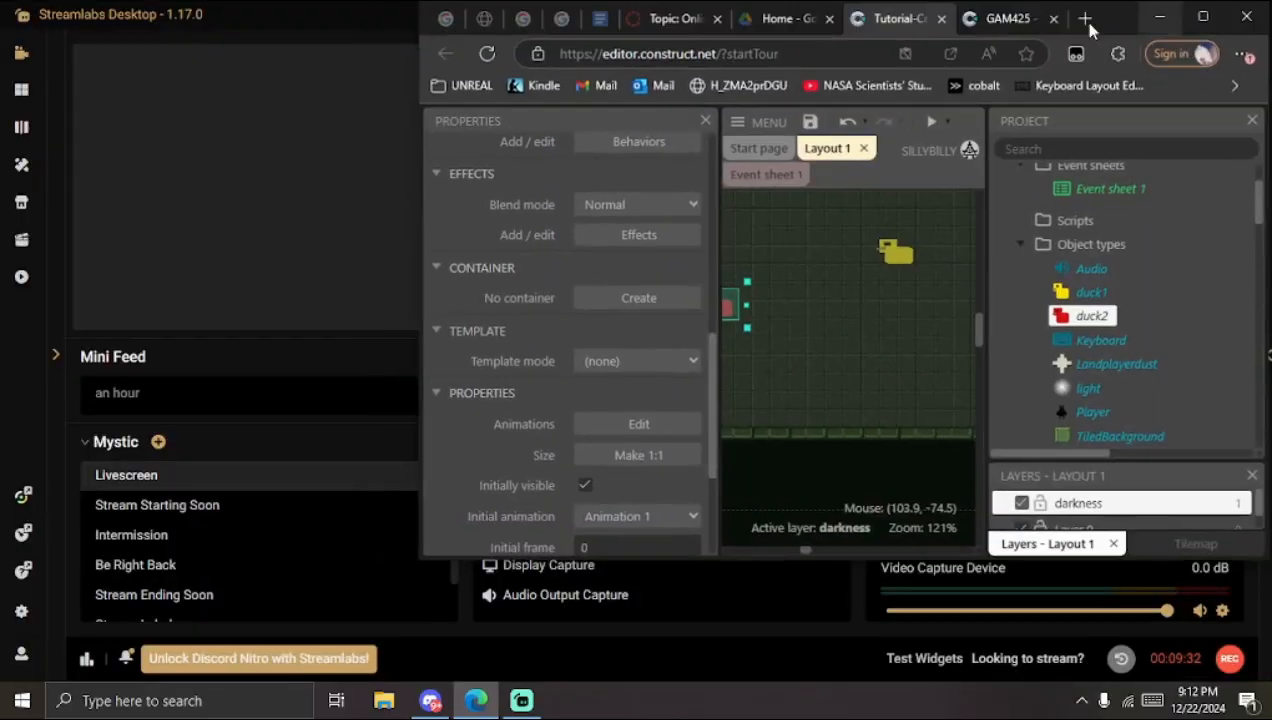
left_click(1212, 22)
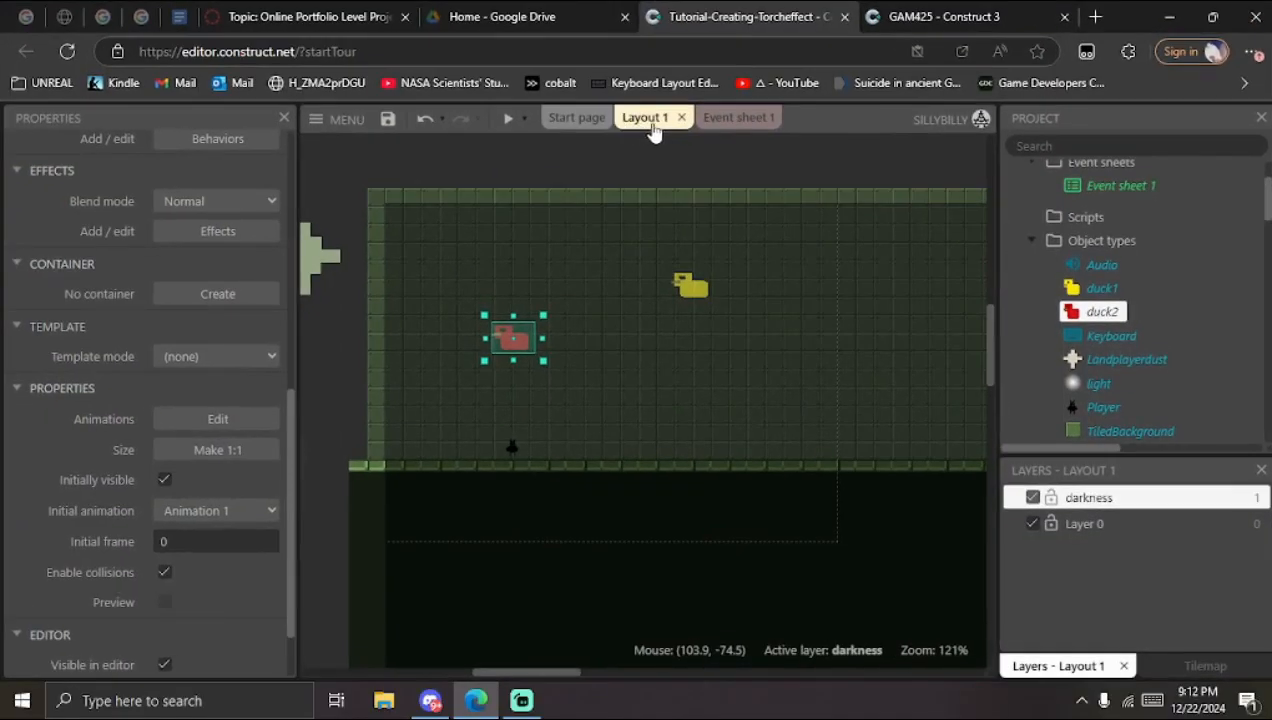
left_click(916, 17)
left_click(786, 16)
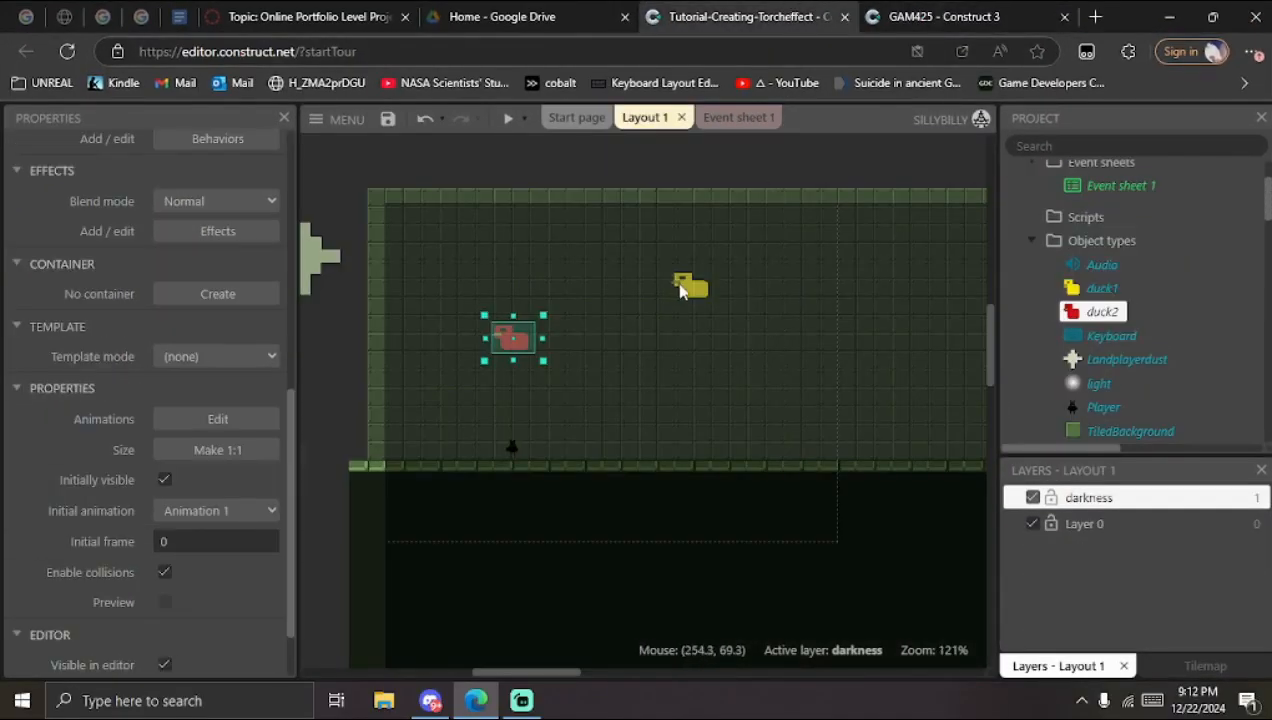
Step: Review duck2's Set position parameters in Event sheet 1 without changing them
left_click(737, 117)
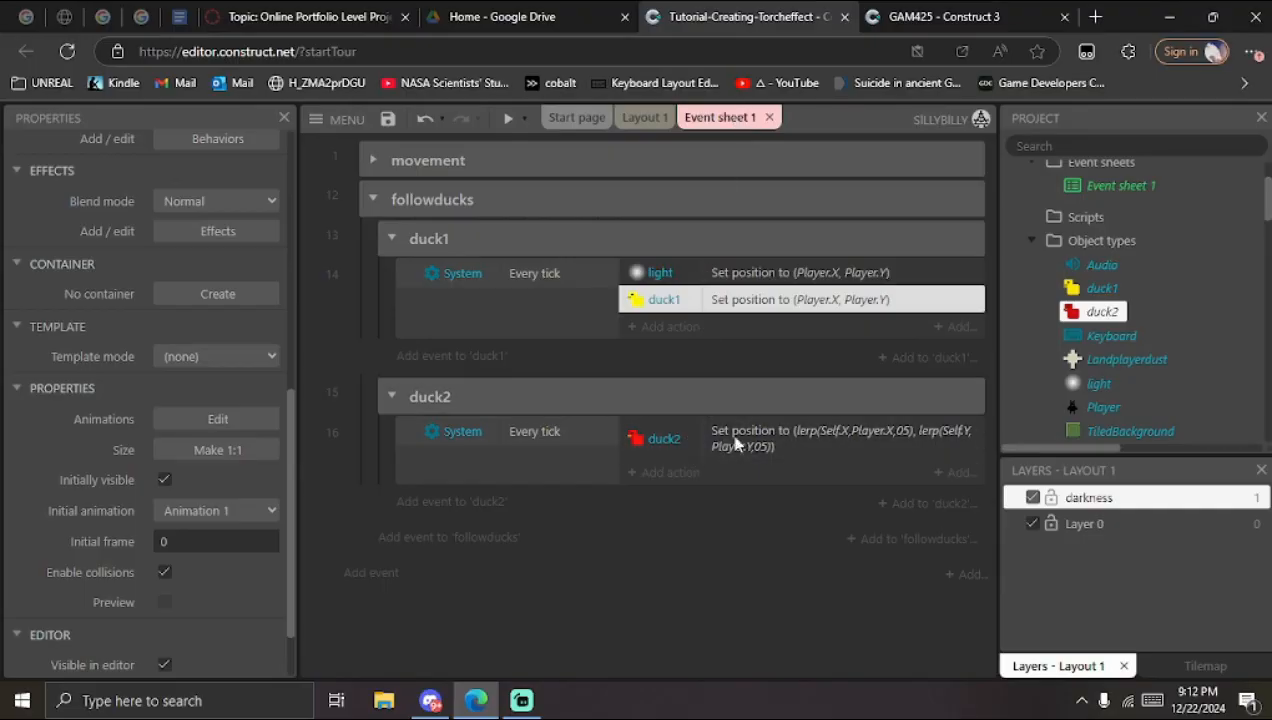
double_click(781, 446)
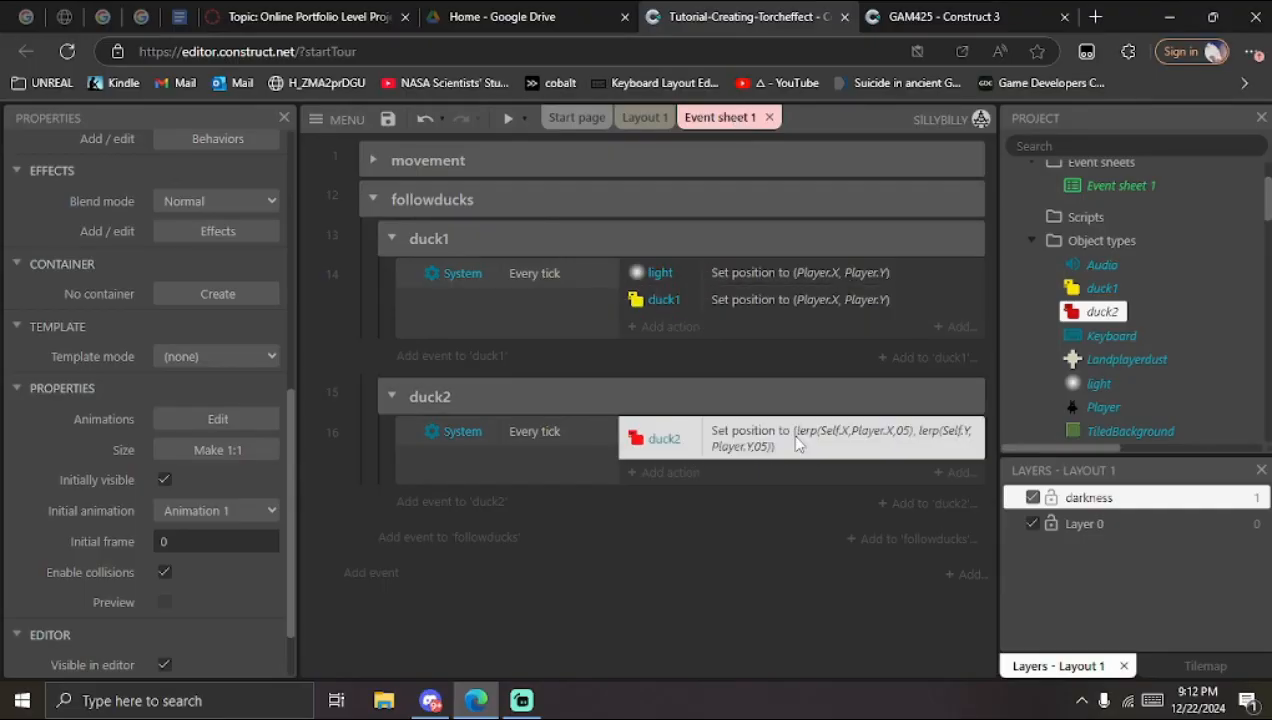
left_click(861, 195)
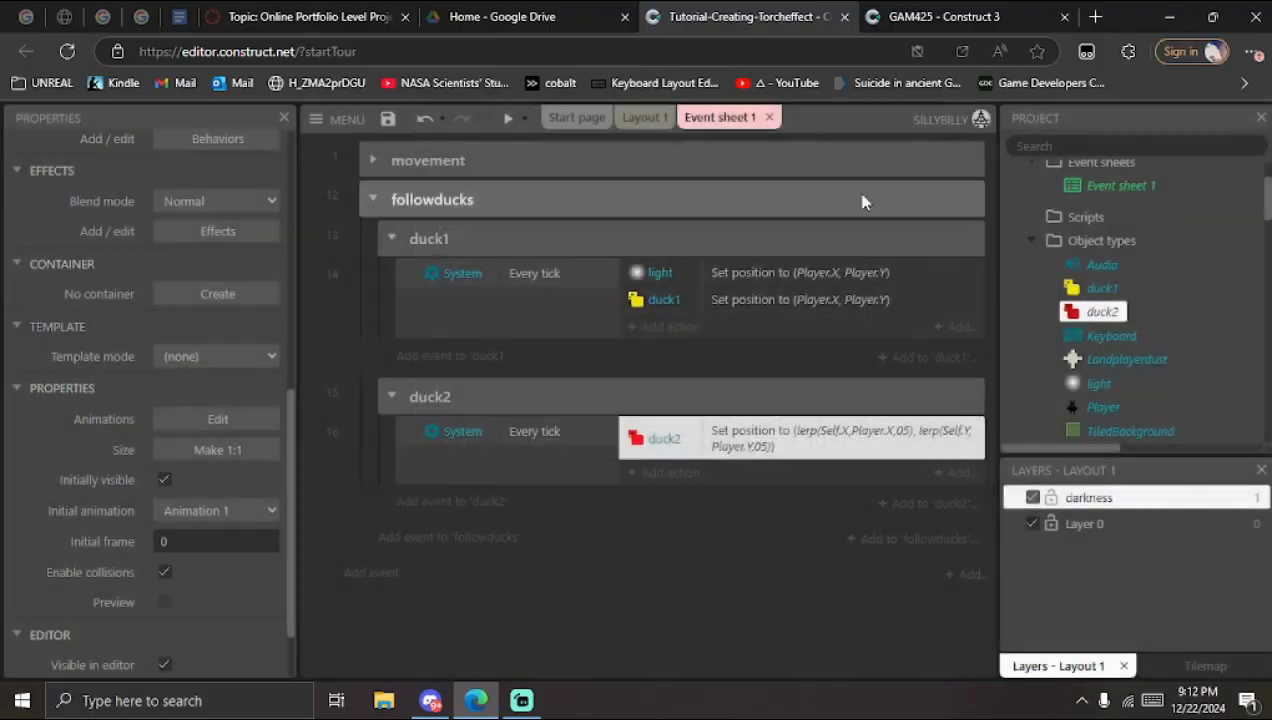
Step: Delete the light's Set position action from the Every tick event in the duck1 group
left_click(535, 424)
left_click(718, 272)
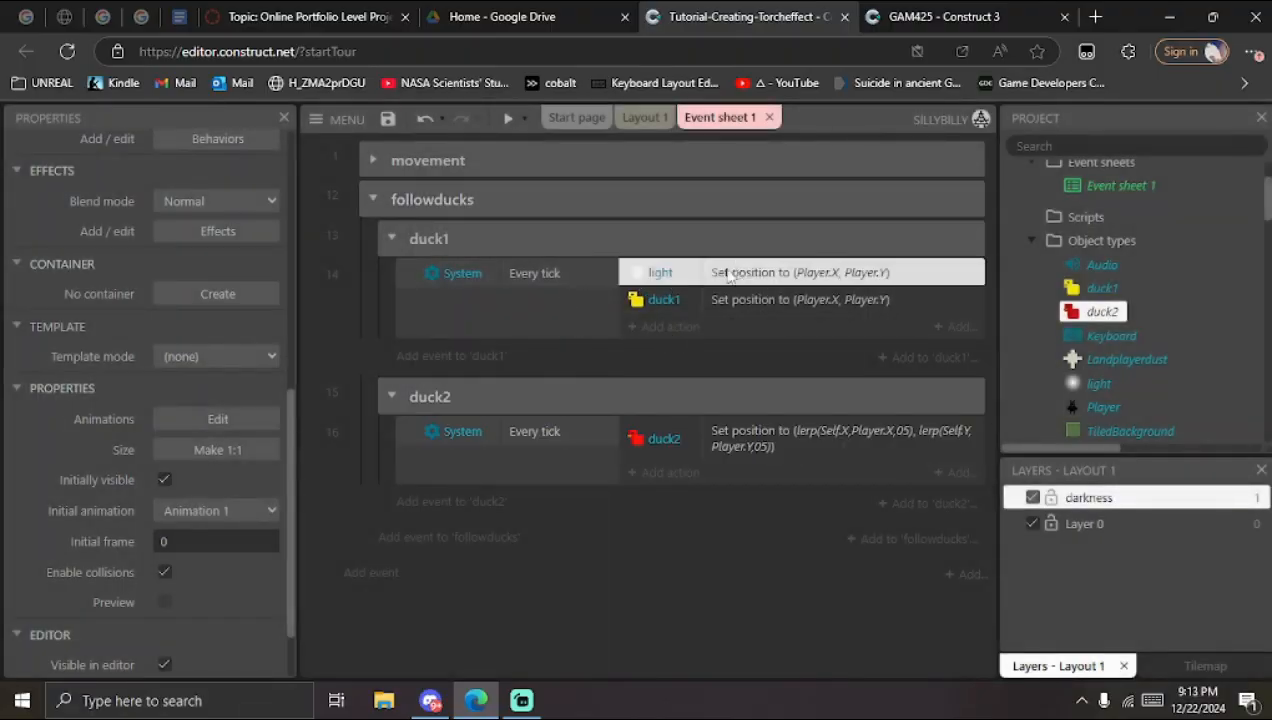
key("Delete")
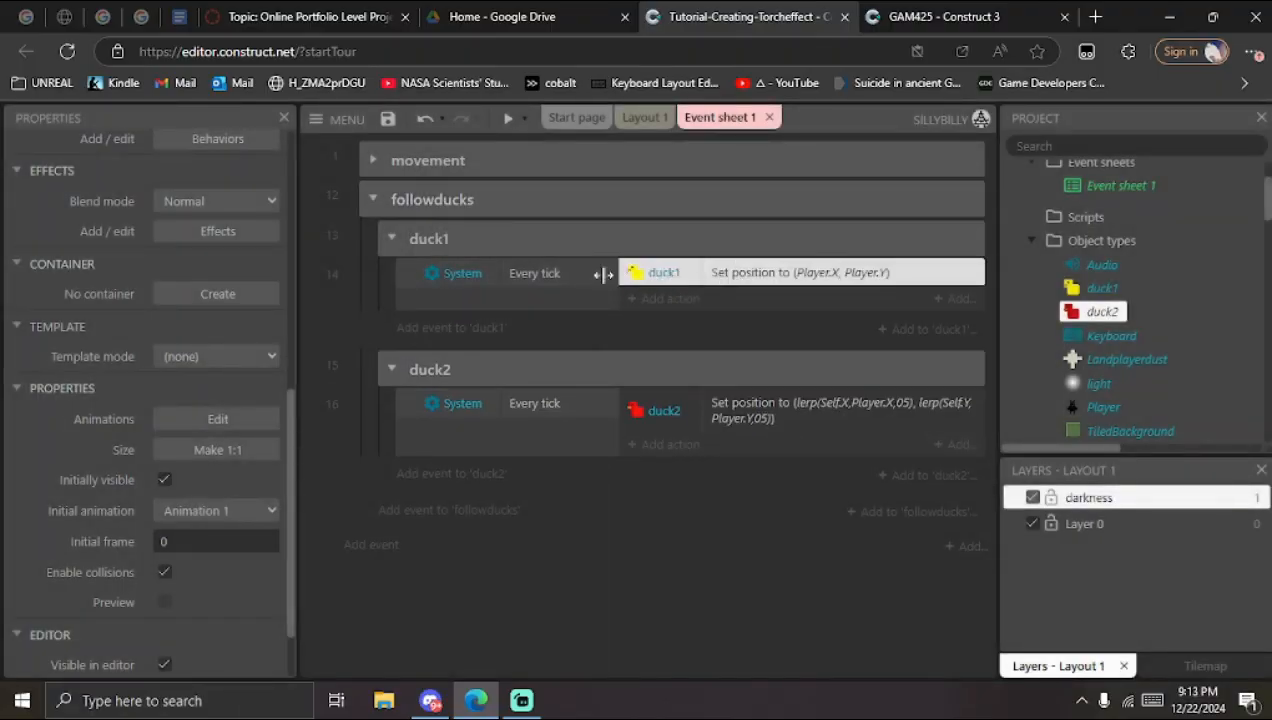
Step: Set the lerp amount to .05 in duck2's X and Y position expressions and preview the following motion
left_click(727, 419)
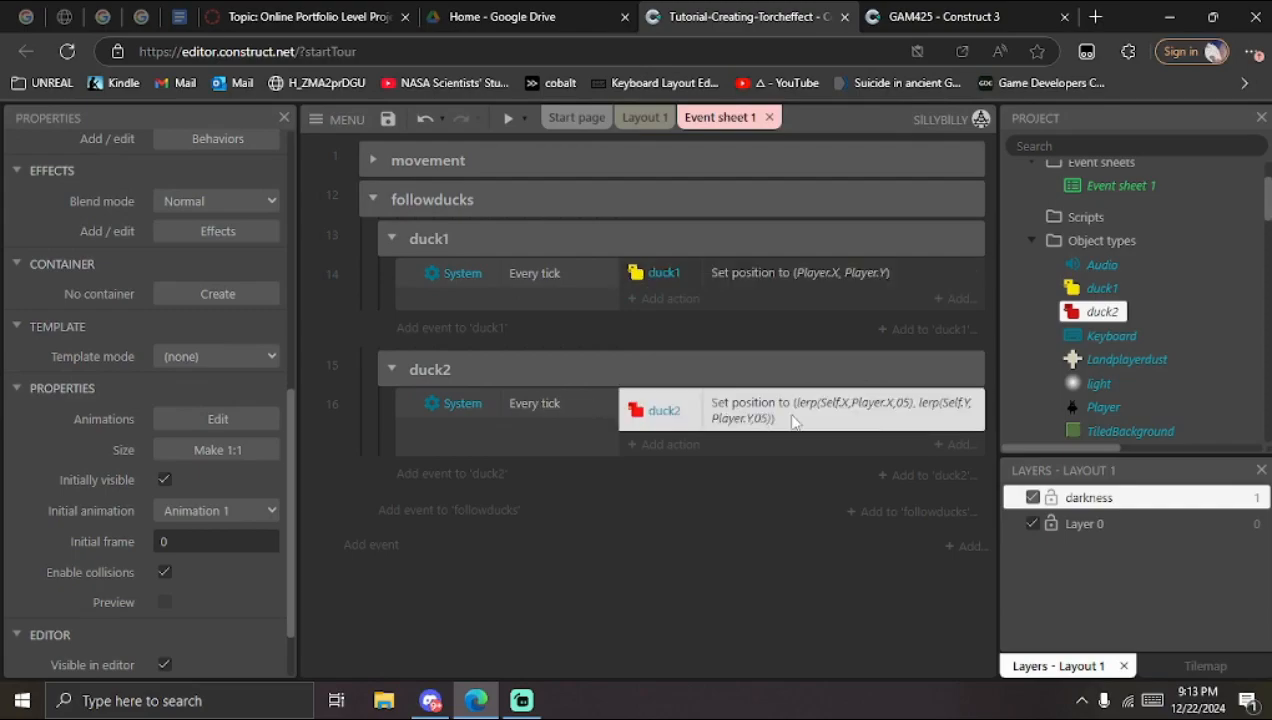
double_click(826, 418)
left_click(548, 298)
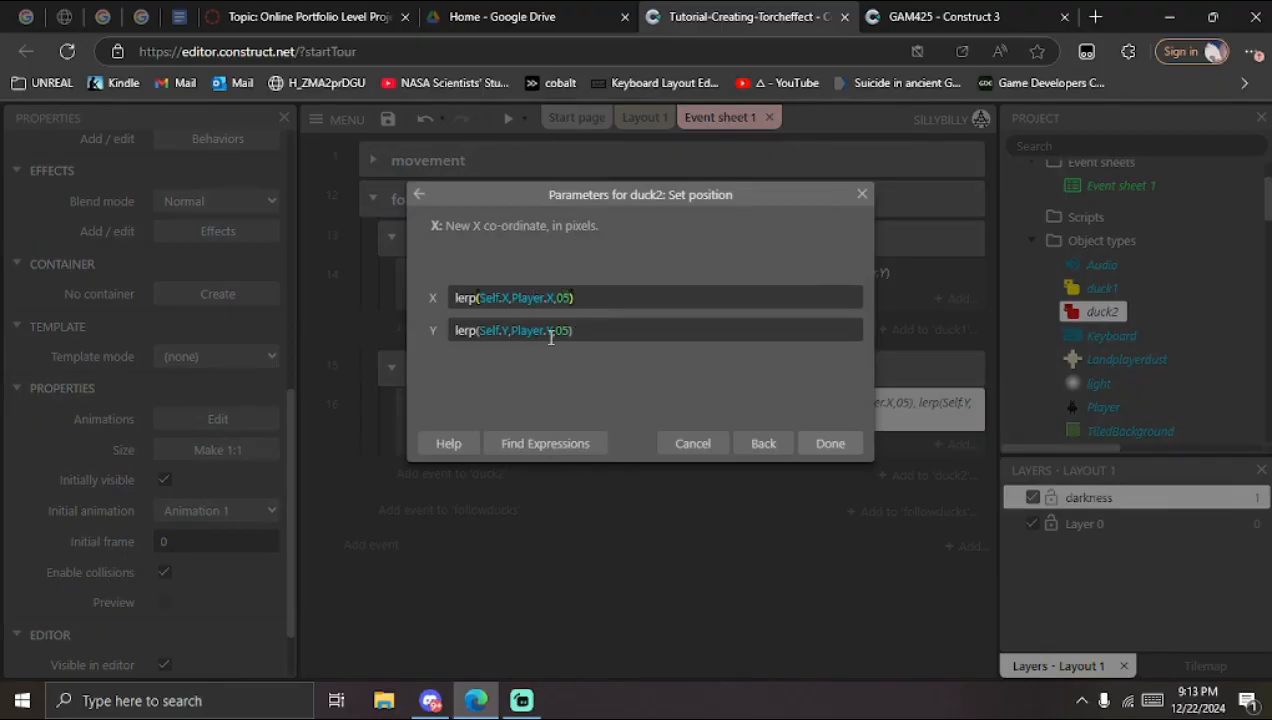
type(".")
left_click(563, 332)
type(".")
left_click(532, 297)
left_click(829, 446)
left_click(507, 122)
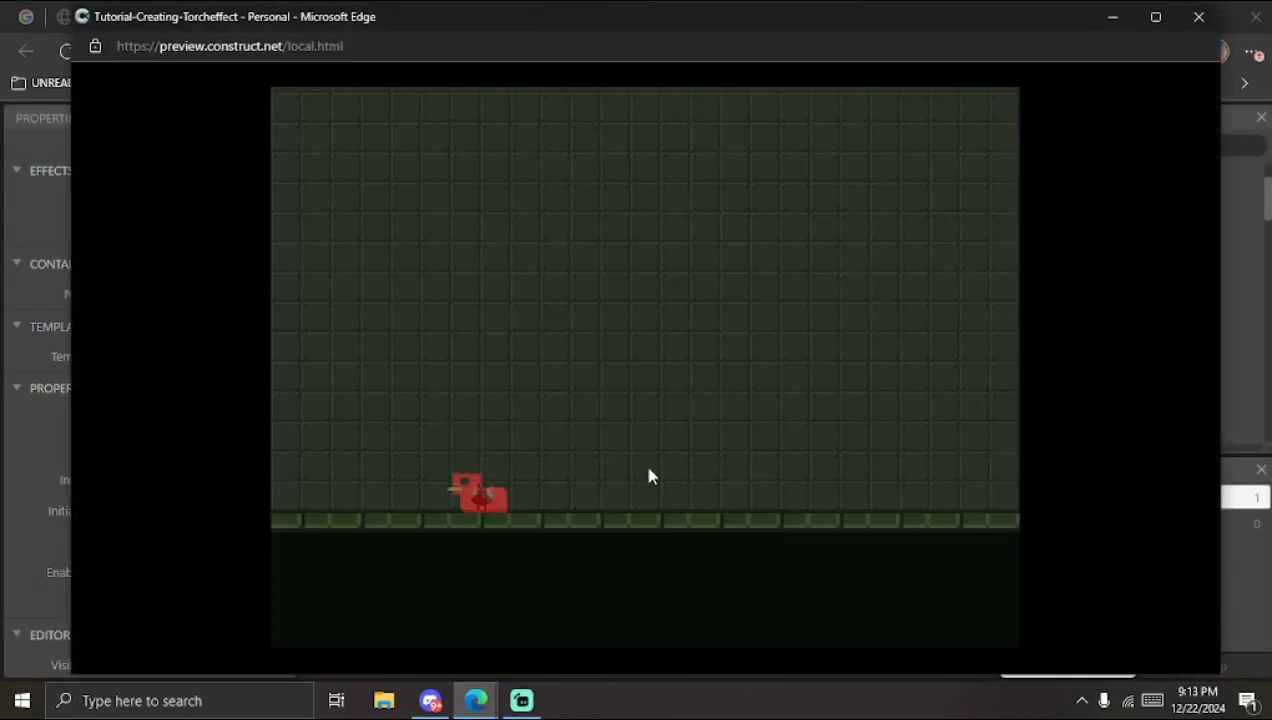
Step: Move the Player right, left and through jumps in the preview to examine how duck2 follows, and close the preview
key("Right")
key("Up")
key("Left")
key("Right")
key("Up")
key("Right")
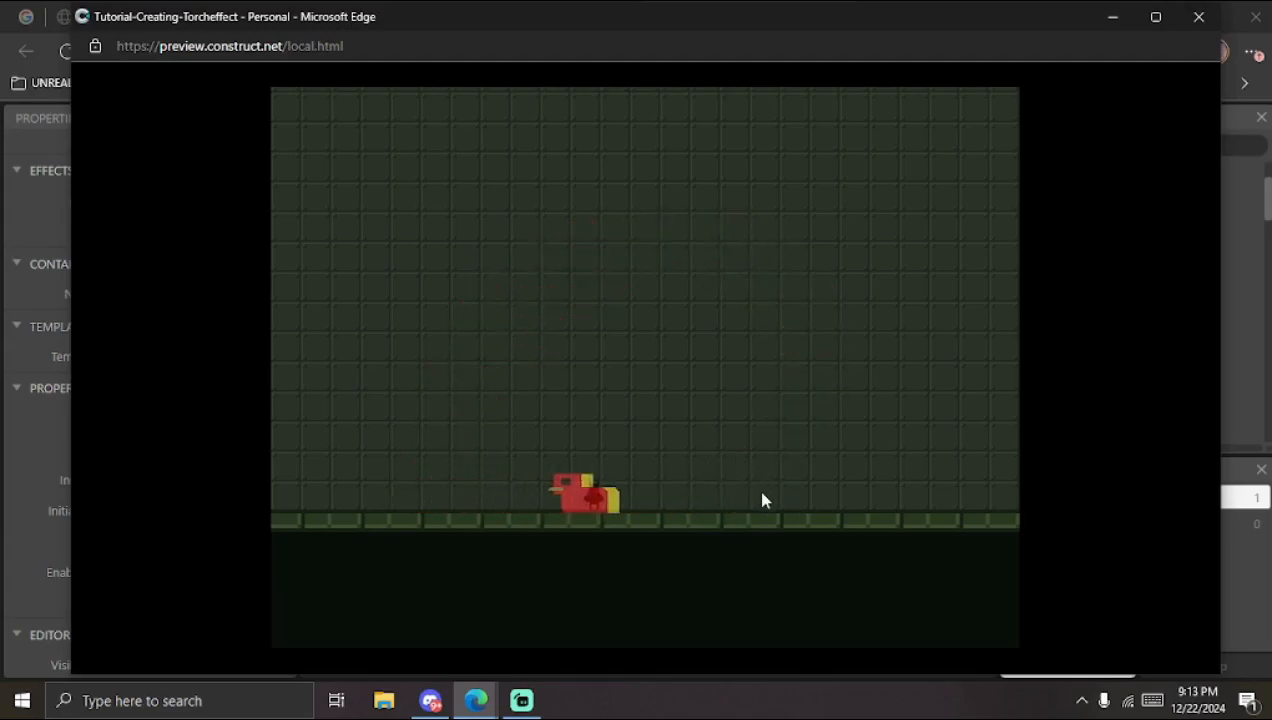
key("Left")
key("Right")
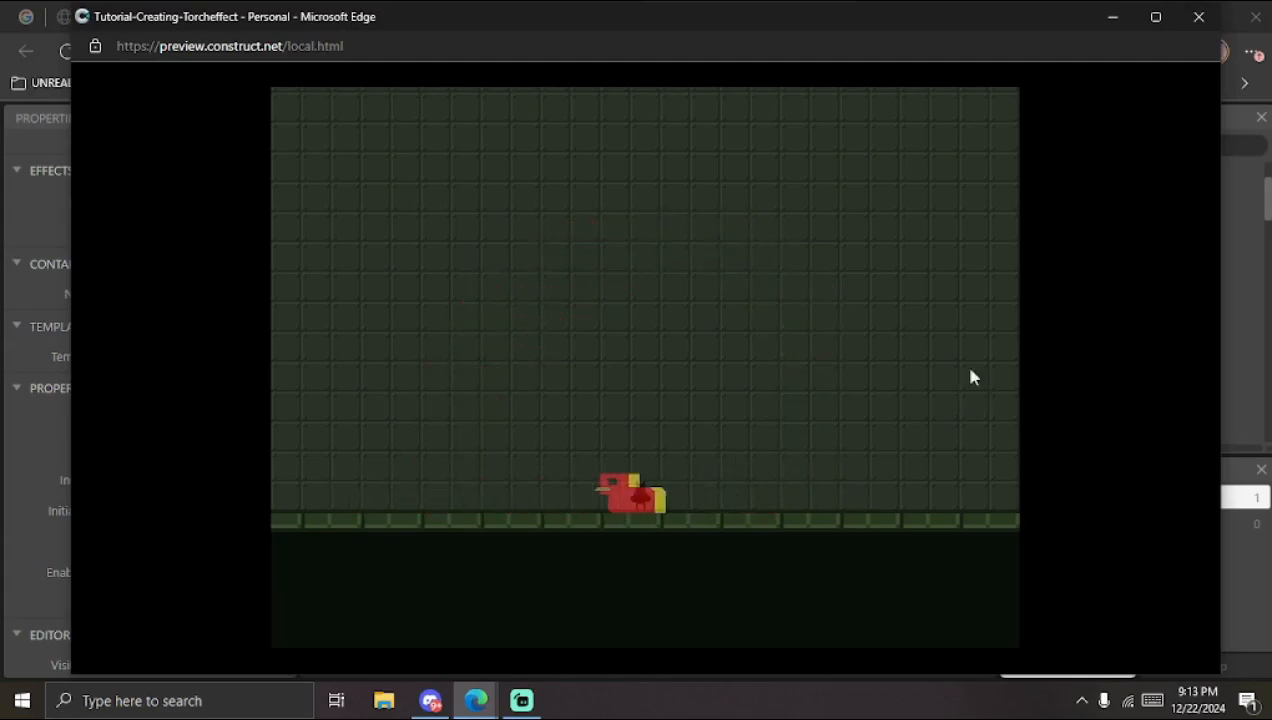
left_click(1199, 16)
Step: Set the lerp amount to 0.9 in duck2's X and Y position expressions and preview the following motion
double_click(790, 423)
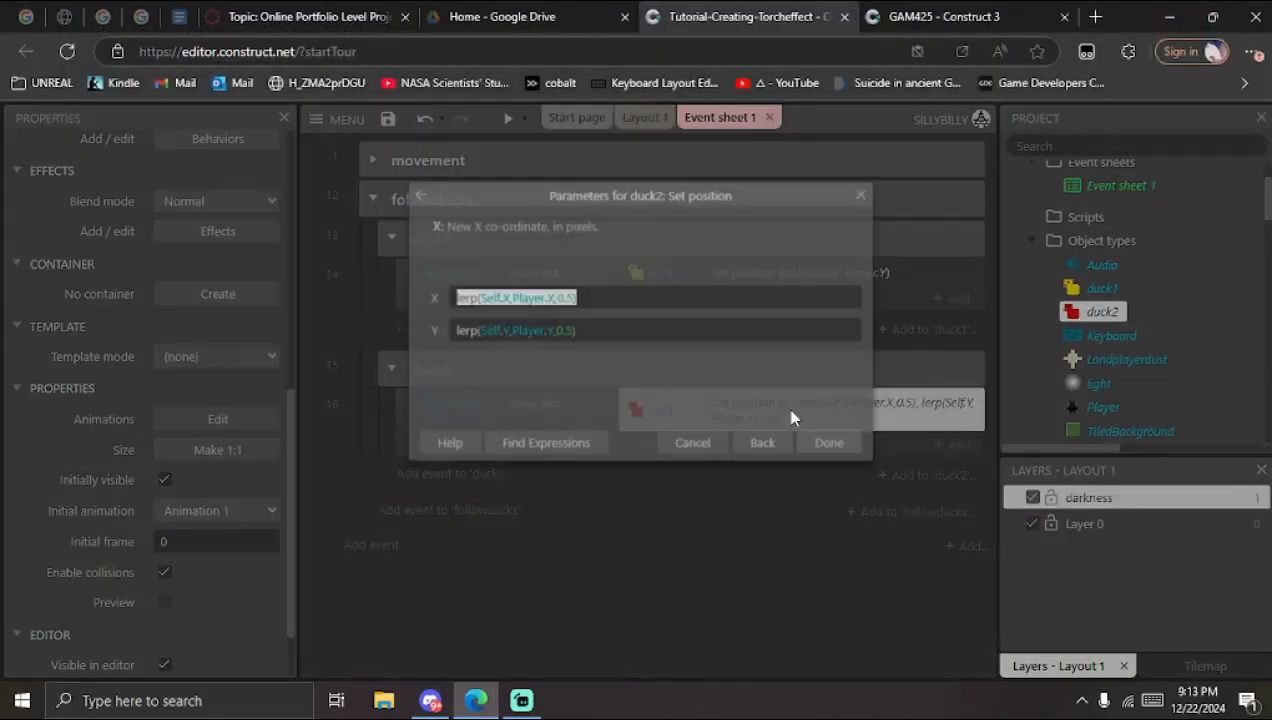
key("BackSpace")
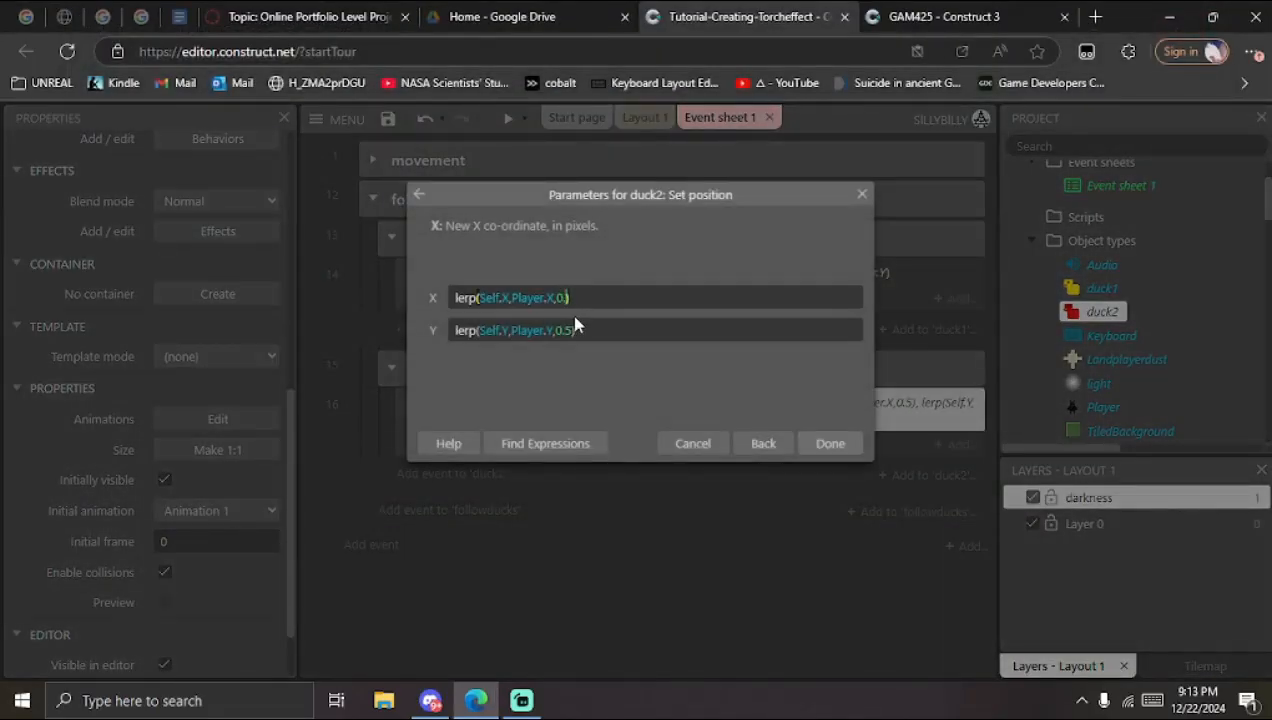
left_click(572, 336)
key("BackSpace")
type("9")
left_click(830, 443)
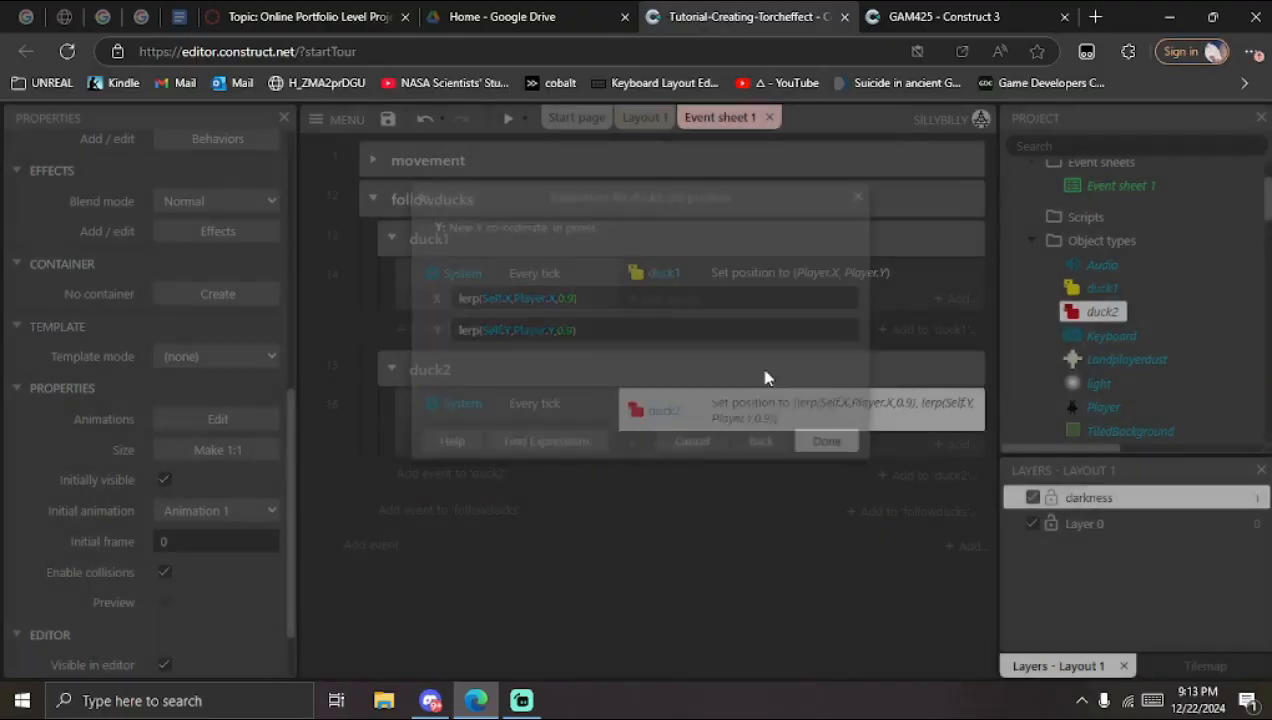
left_click(510, 120)
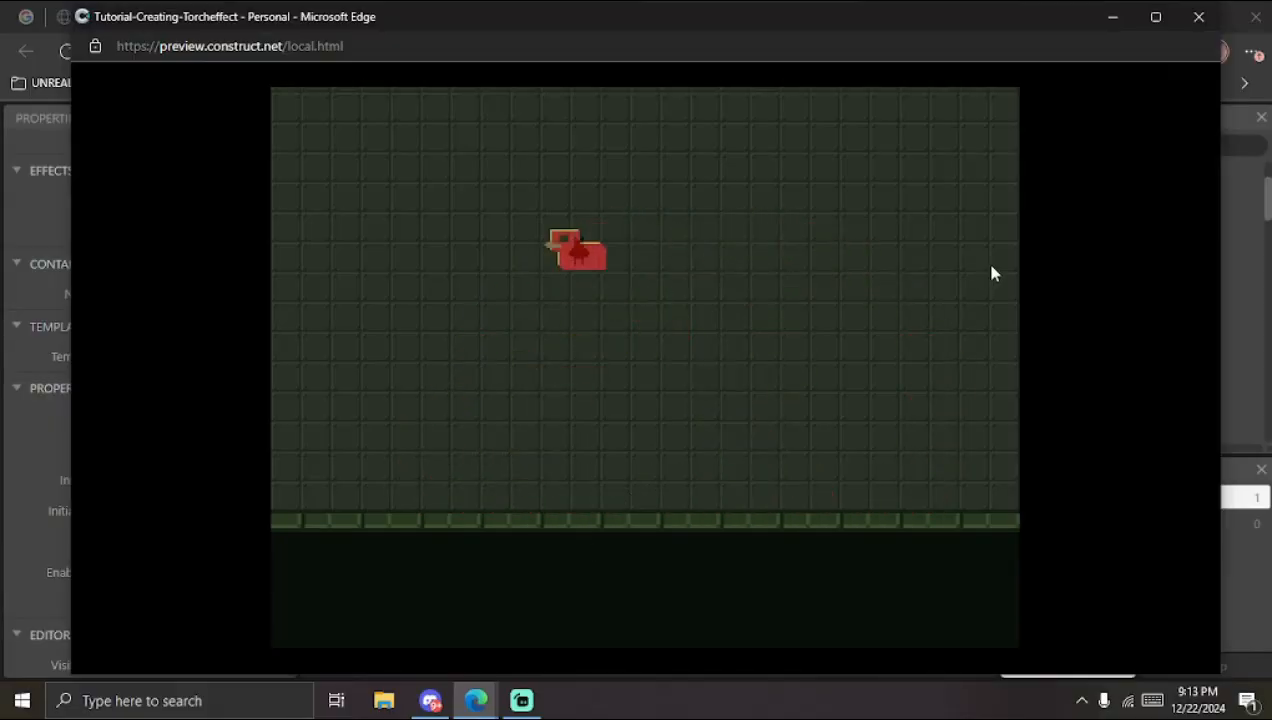
left_click(1198, 17)
Step: Set the lerp amount to 0.1 in duck2's X and Y position expressions and preview both ducks following the Player
double_click(773, 405)
left_click(530, 299)
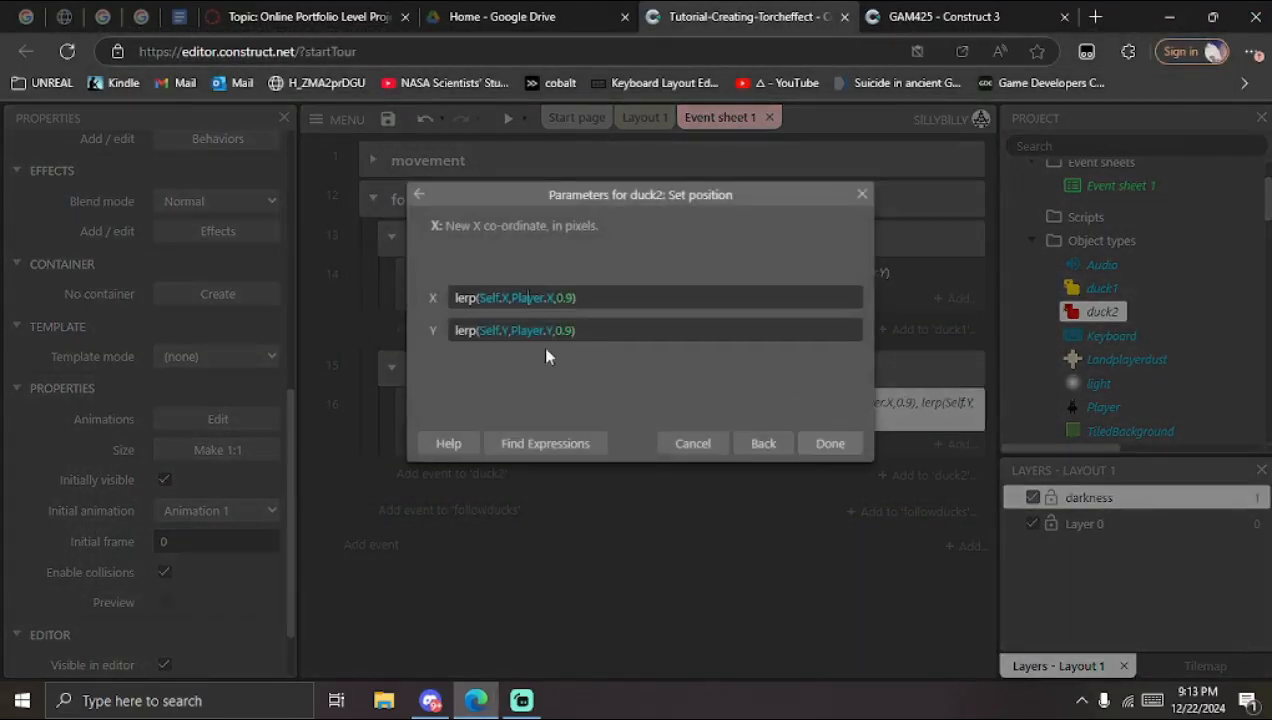
left_click(571, 331)
type("1")
double_click(567, 298)
type("1")
left_click(829, 444)
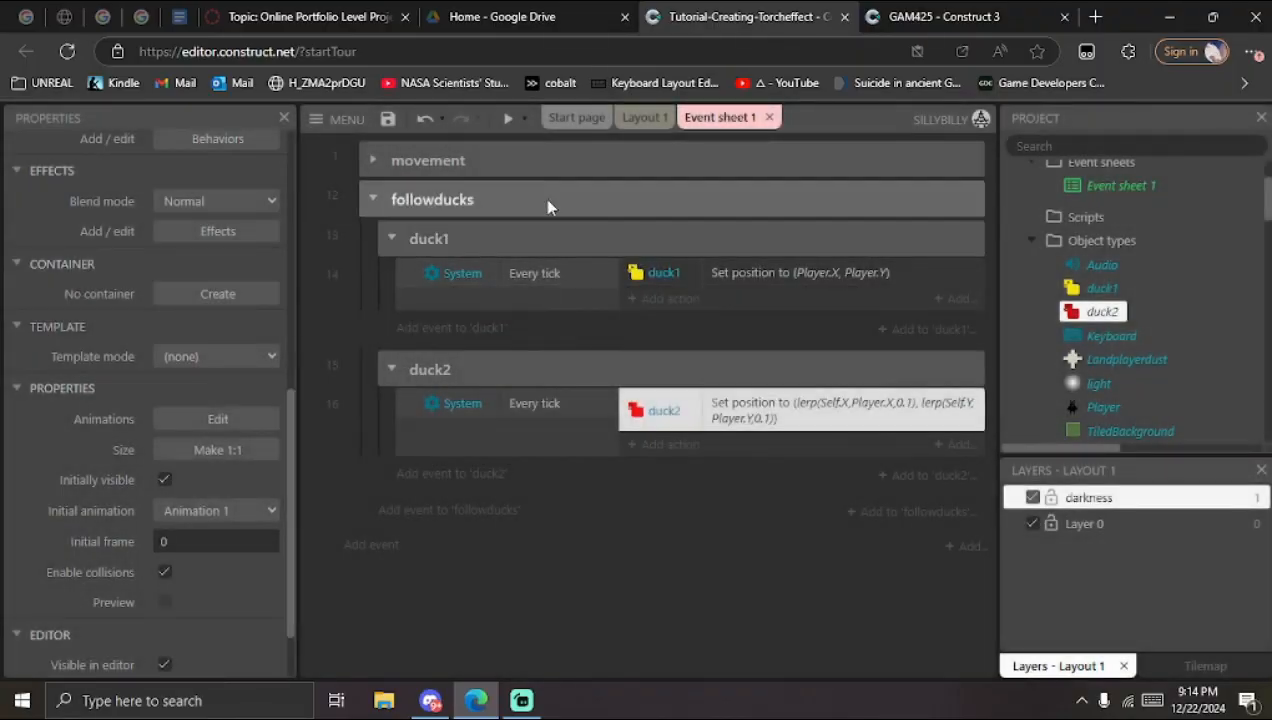
left_click(508, 118)
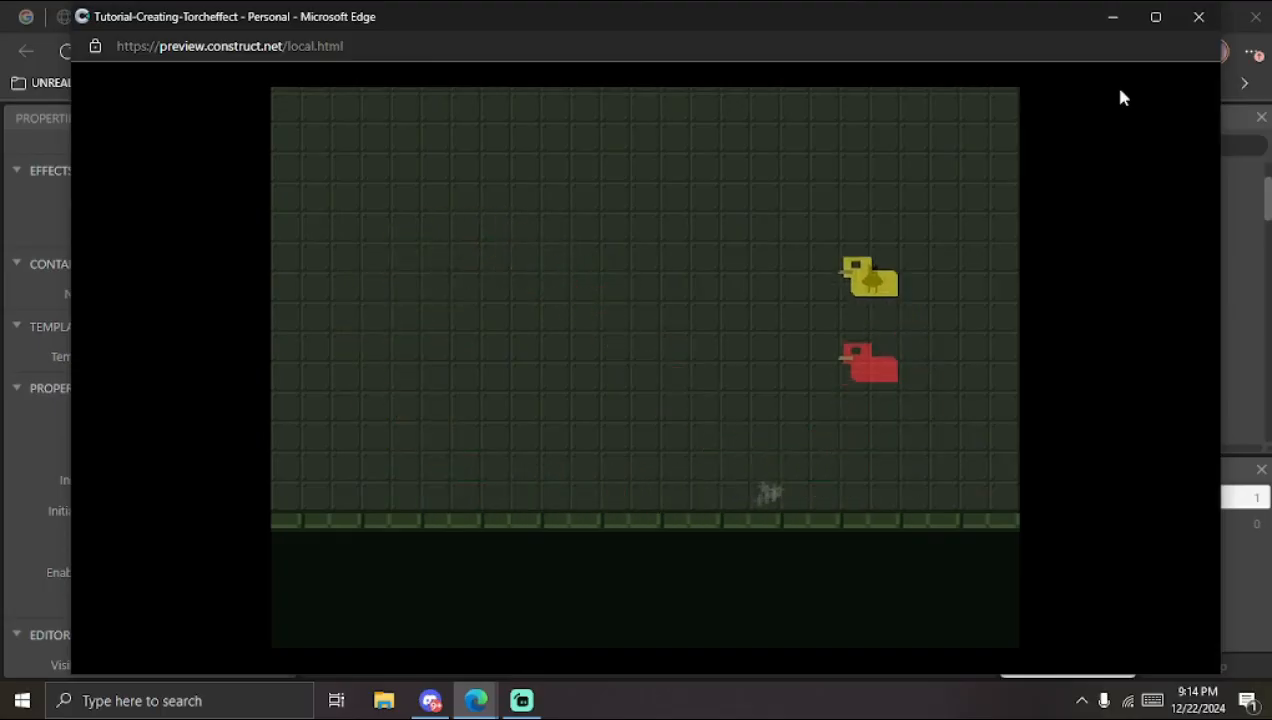
left_click(1200, 20)
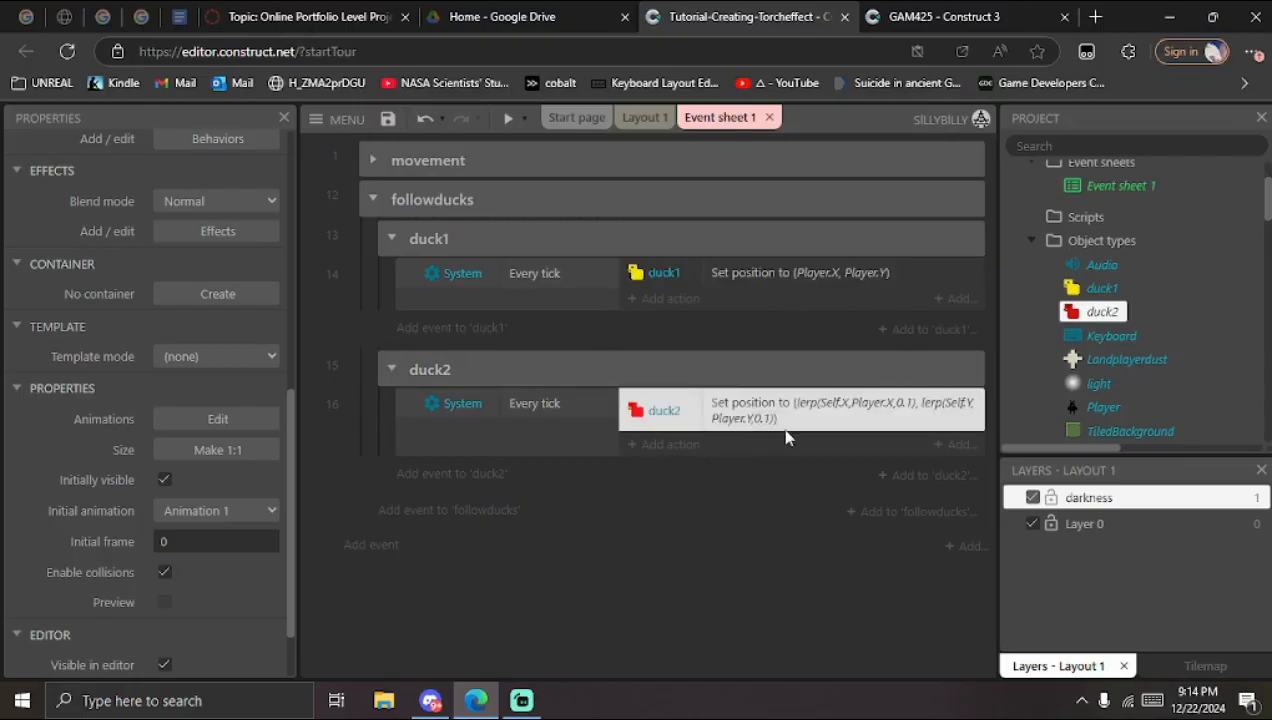
Step: Compare the Set position parameters of duck2 and duck1 without changing them
double_click(802, 403)
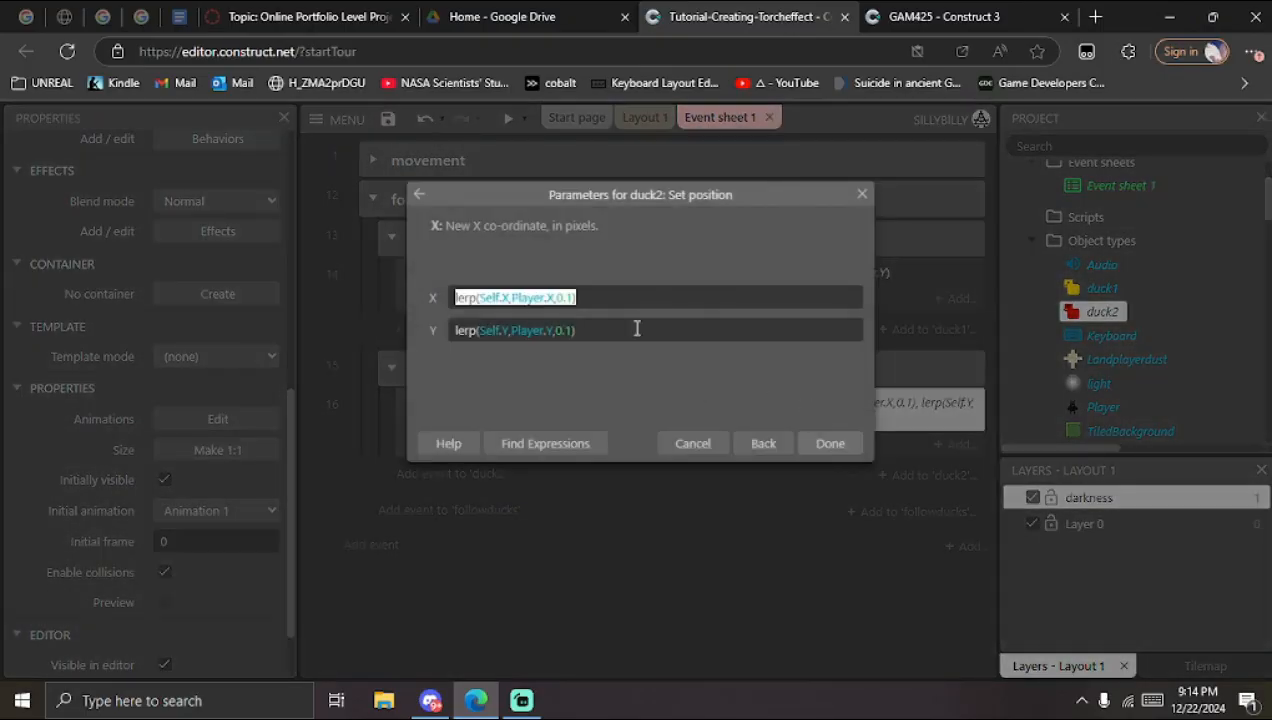
left_click(703, 295)
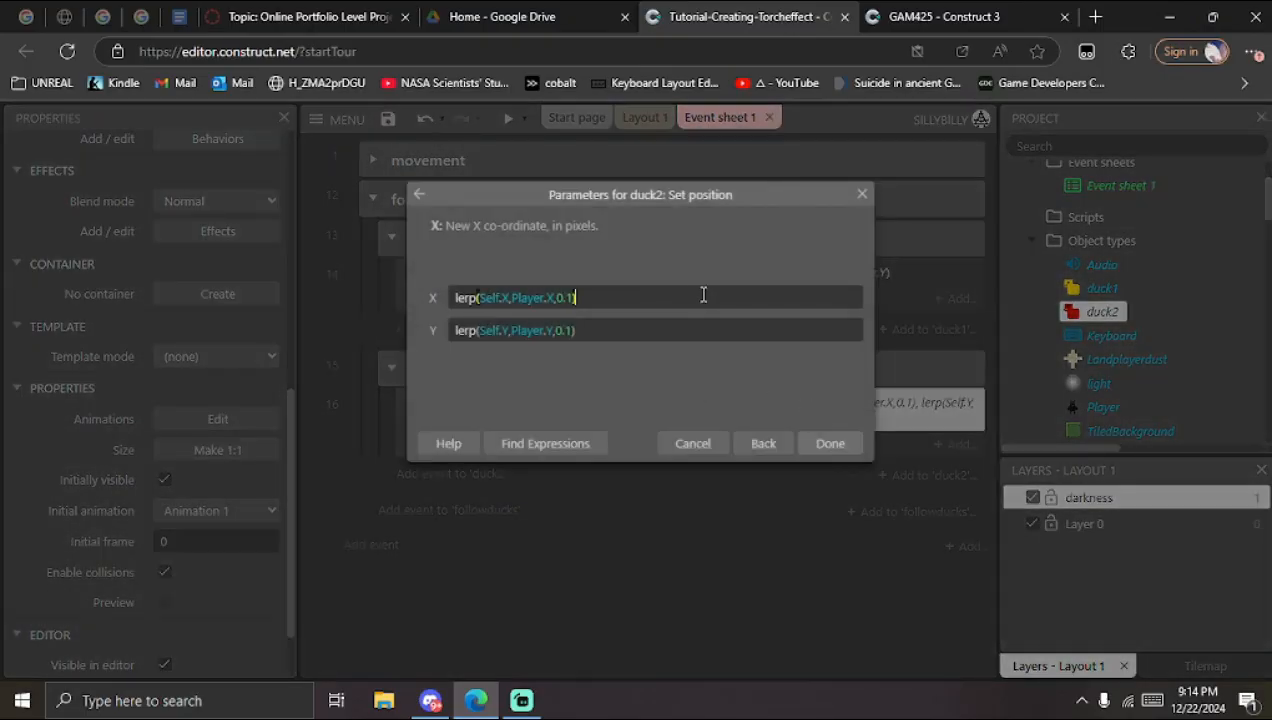
left_click(862, 193)
double_click(860, 273)
key("Tab")
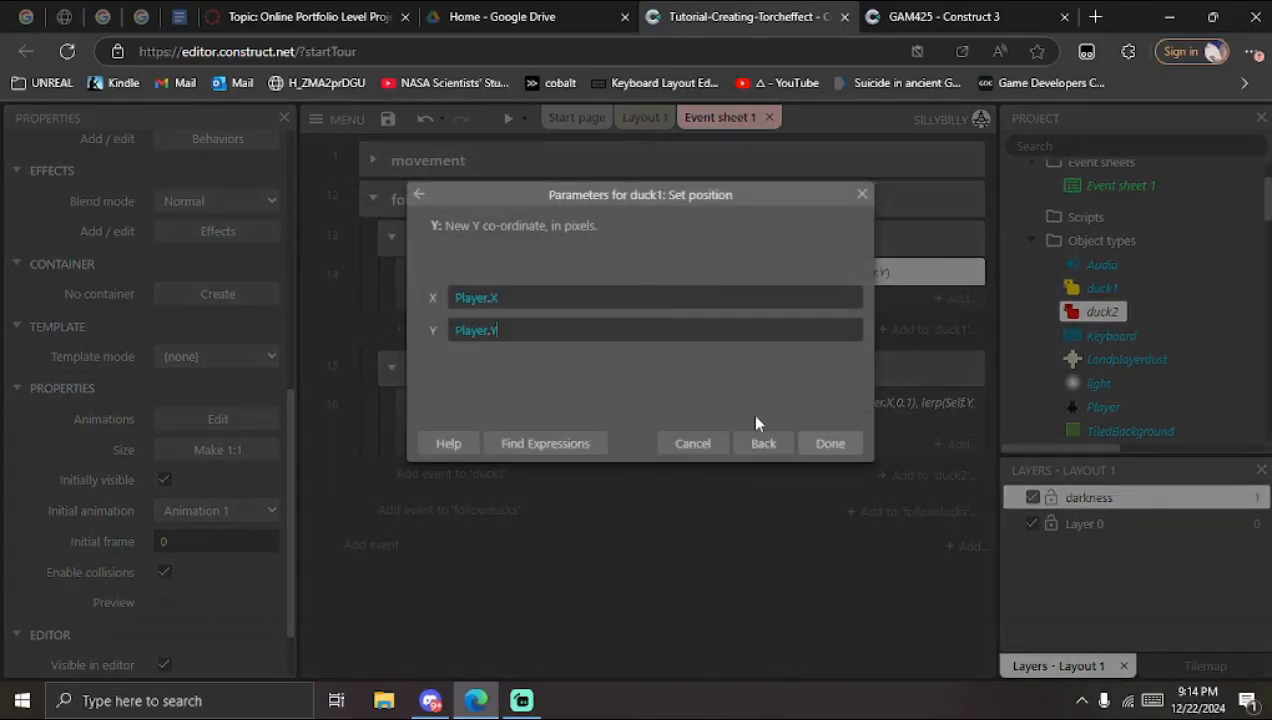
left_click(862, 194)
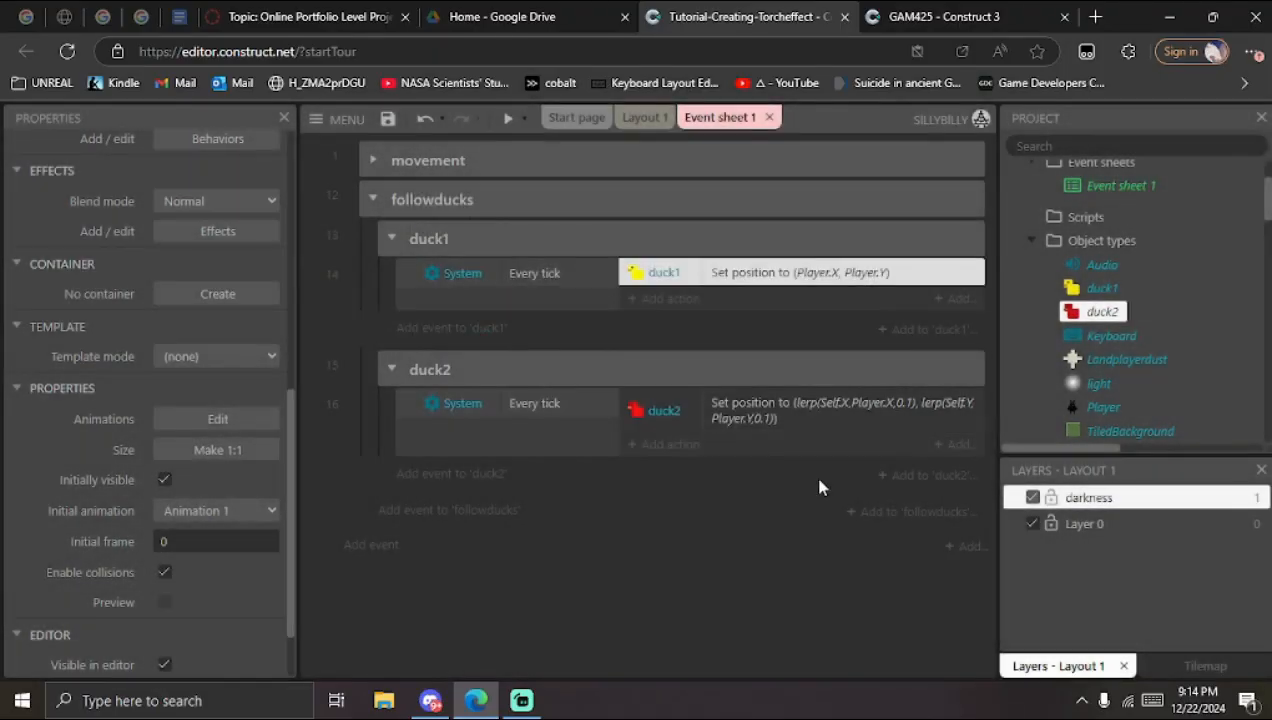
left_click(418, 286)
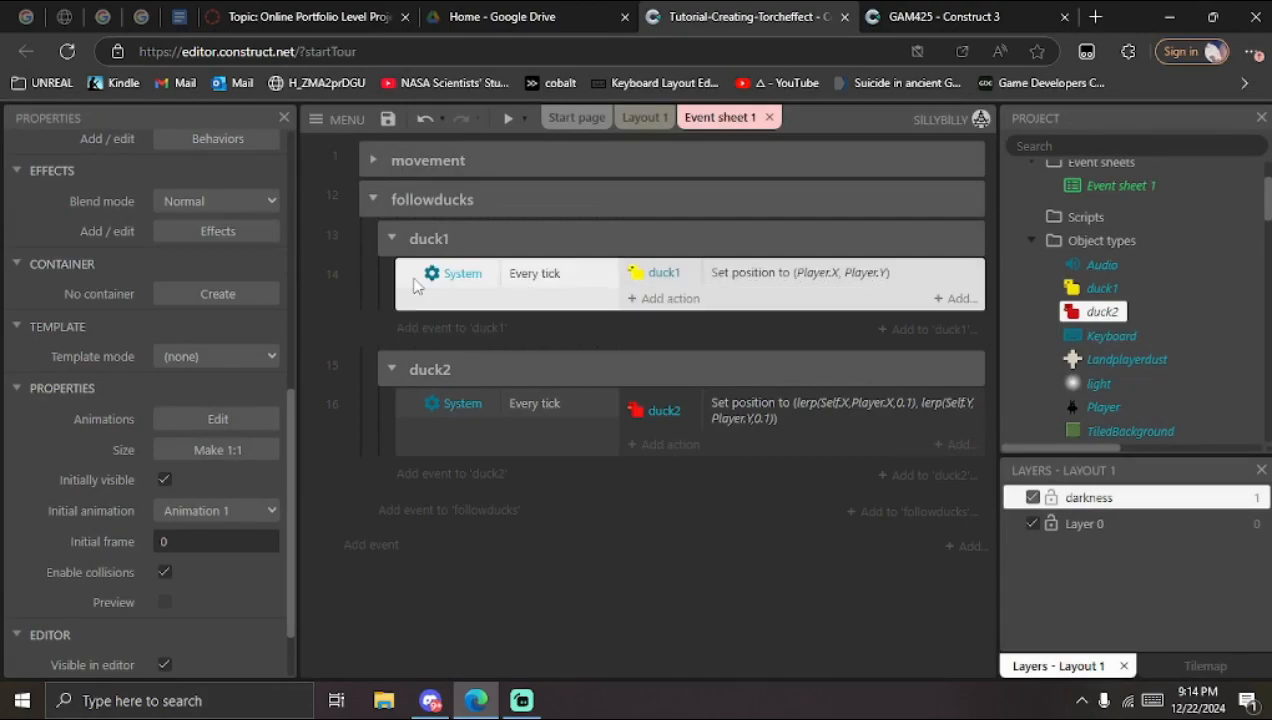
Step: Examine the flashlight group's lerp-based Set position action in the GAM425 project's Event sheet 1, and return to the torch effect project
left_click(925, 16)
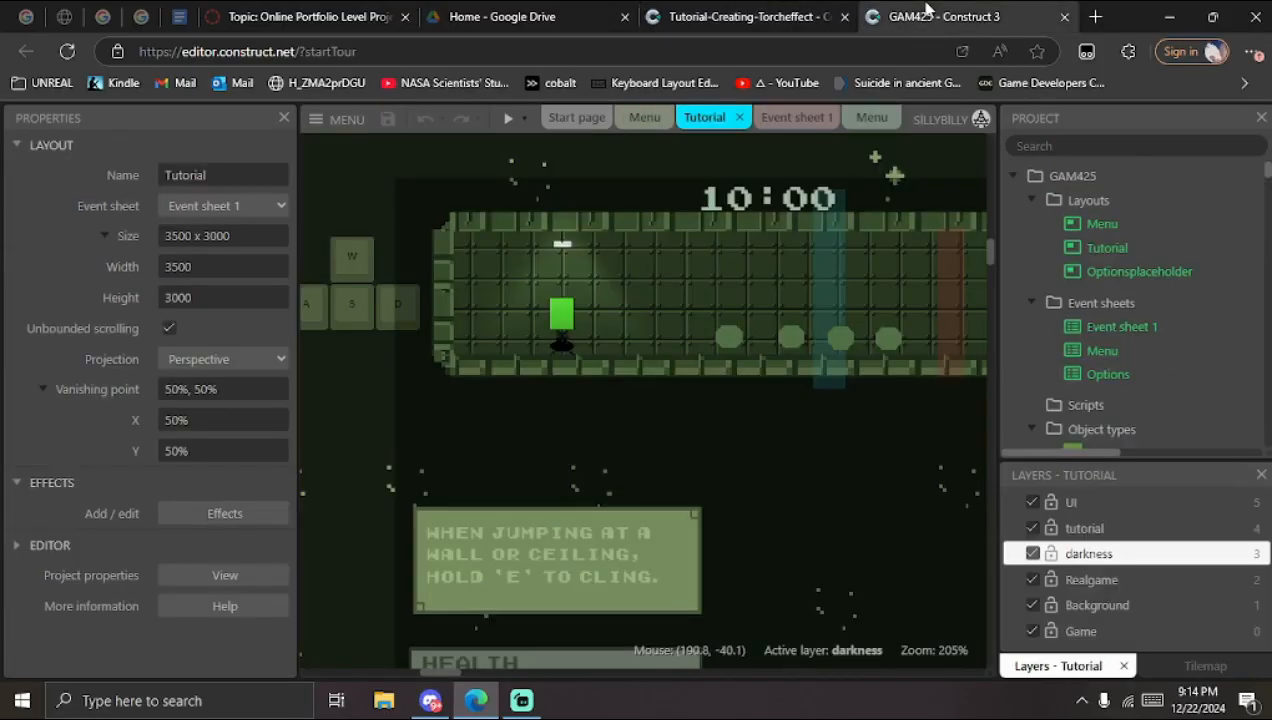
left_click(786, 118)
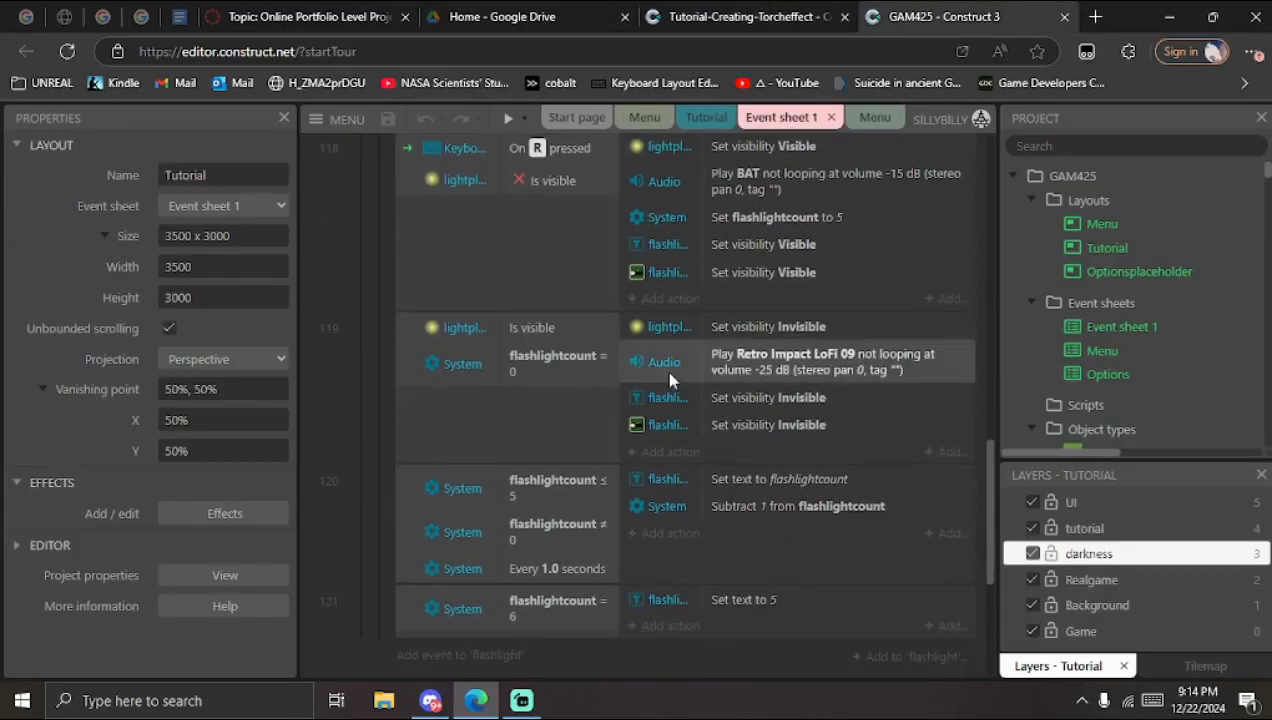
scroll(665, 370, "down", 3)
scroll(665, 370, "up", 5)
left_click(856, 245)
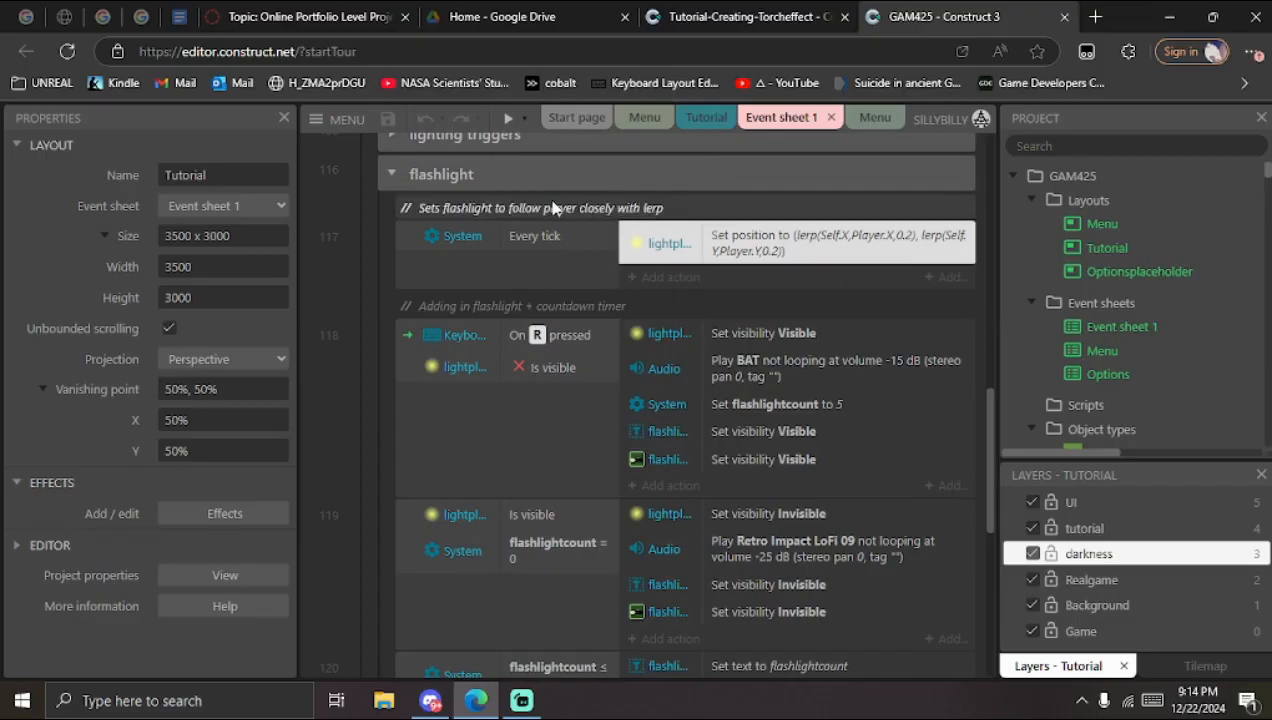
left_click(763, 10)
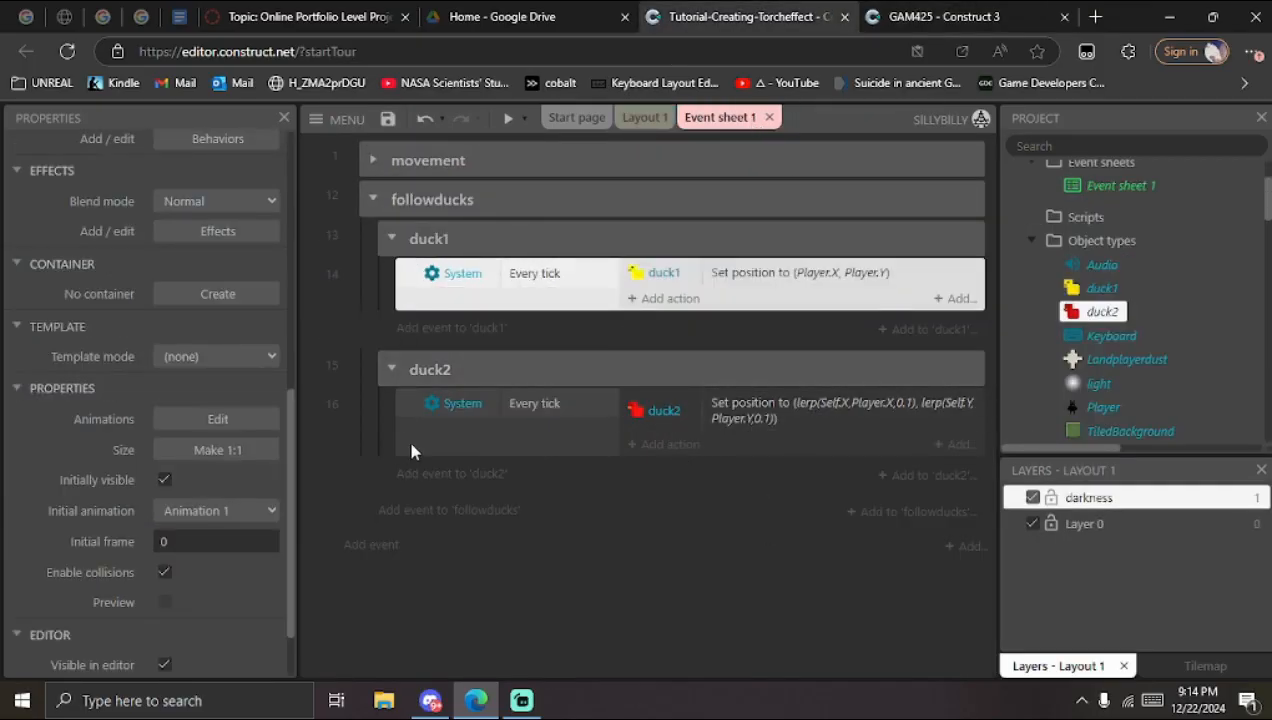
Step: Delete the duck1 and duck2 groups with their events from the followducks group
key("Delete")
left_click(392, 358)
key("Delete")
key("Delete")
key("Delete")
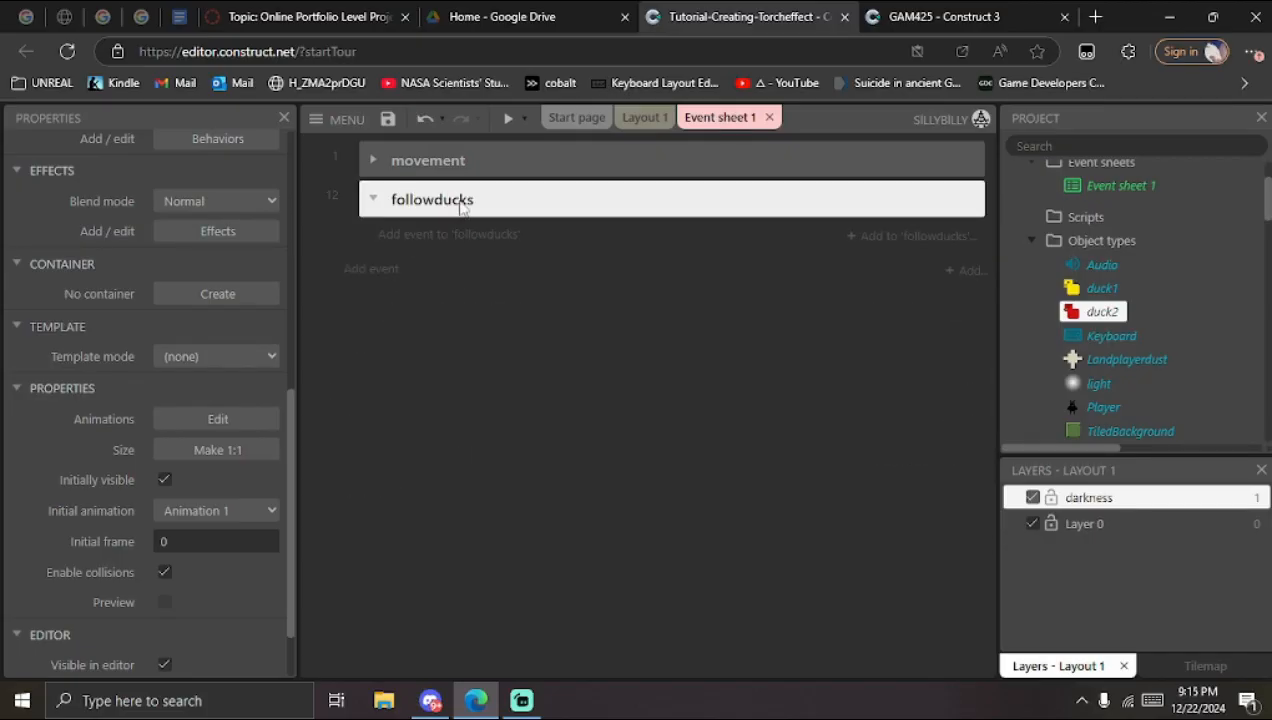
Step: Rename the followducks group as light
right_click(462, 205)
left_click(570, 220)
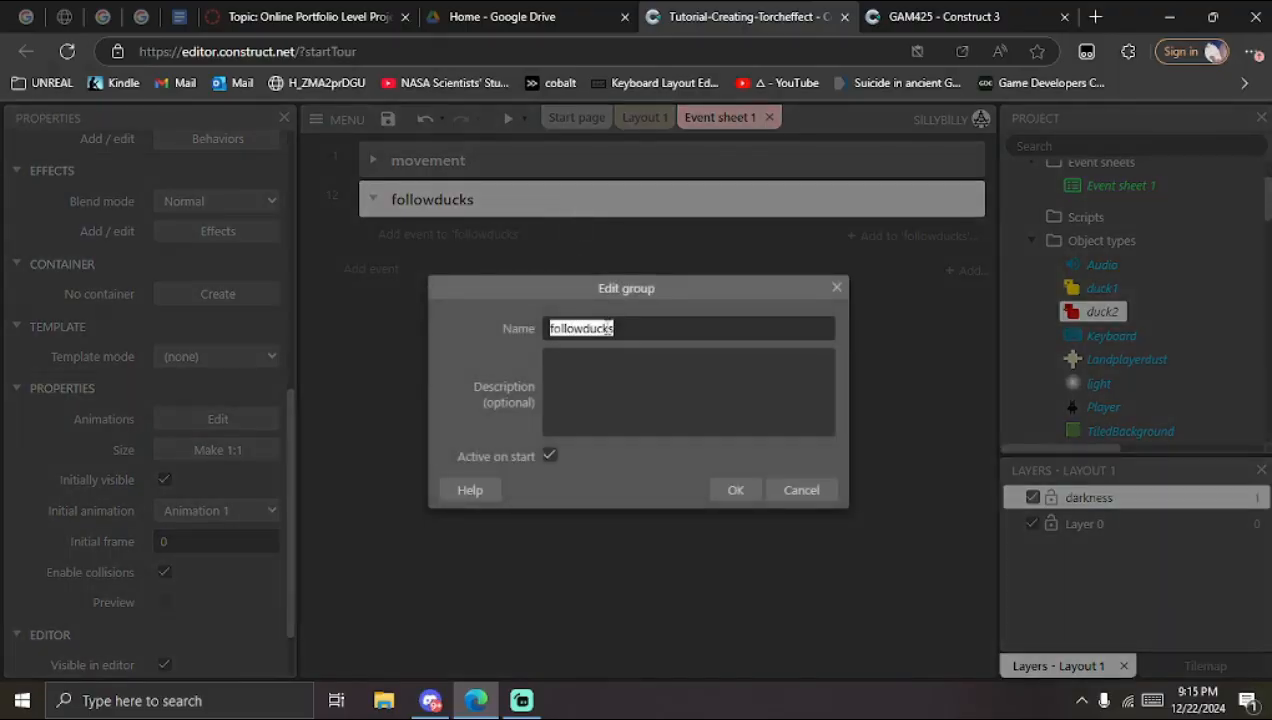
type("light")
key("Return")
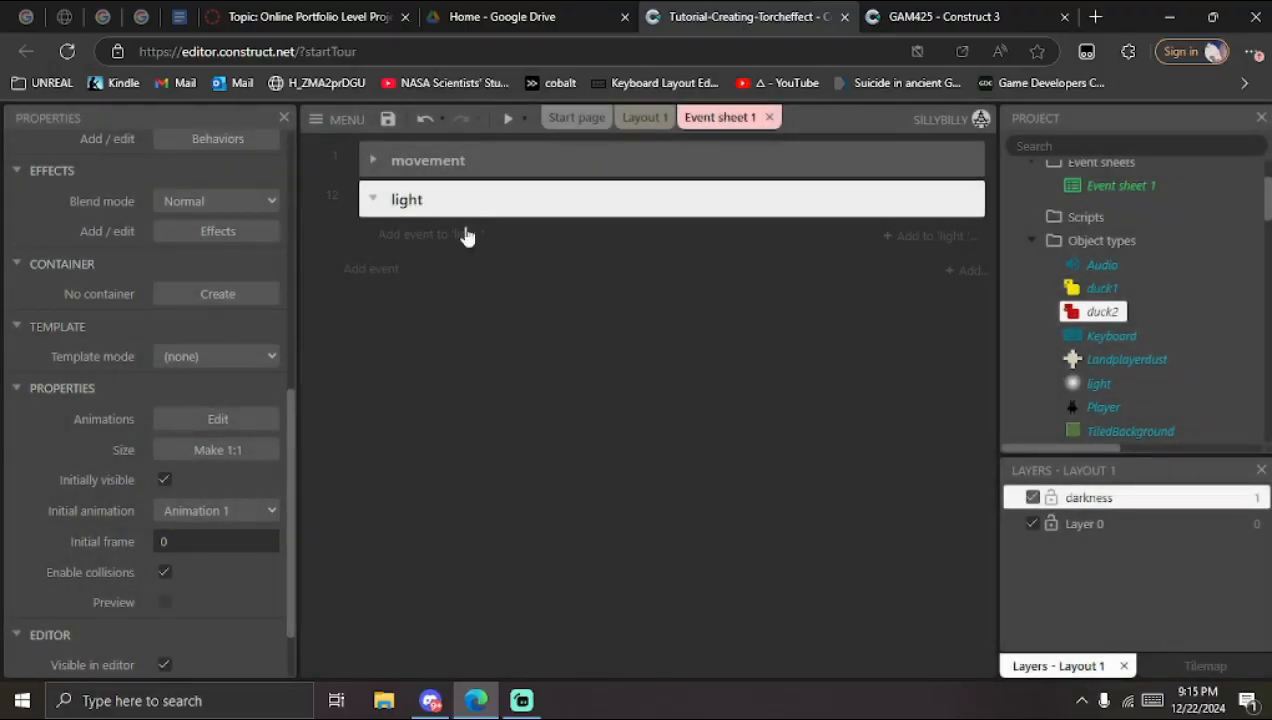
Step: Add a new event below the light group with the System condition Every tick
left_click(389, 280)
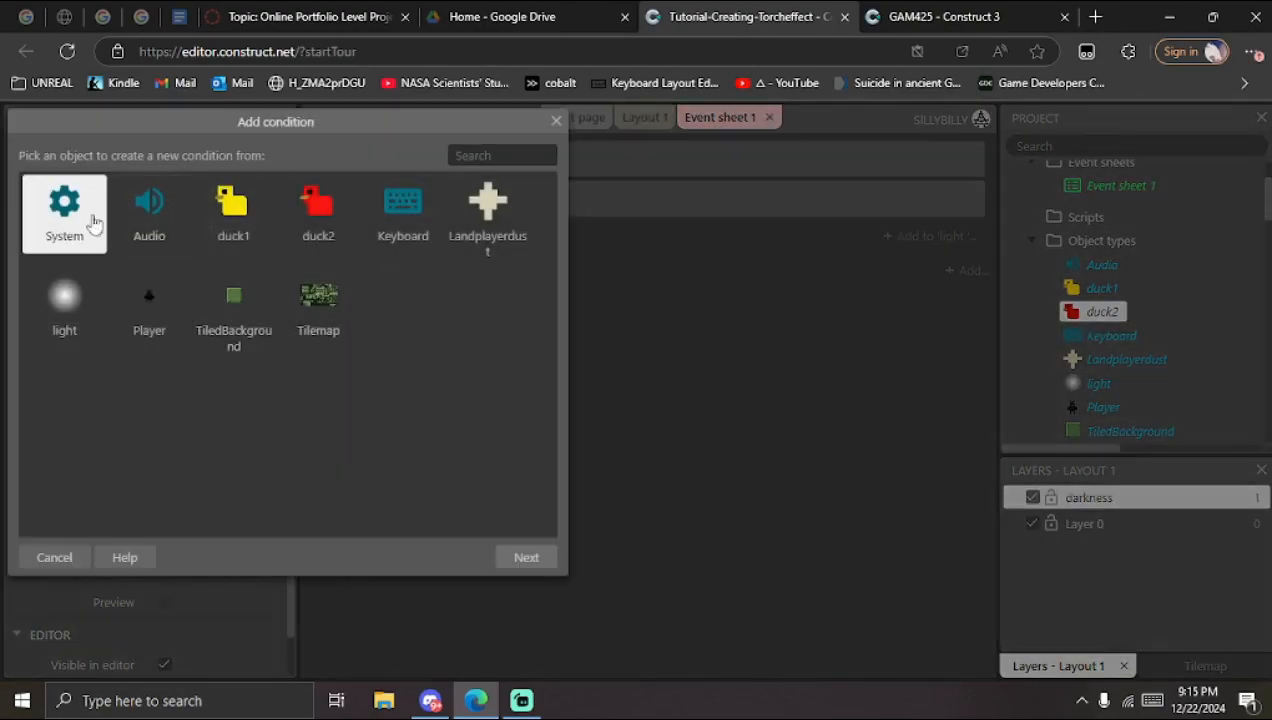
double_click(77, 228)
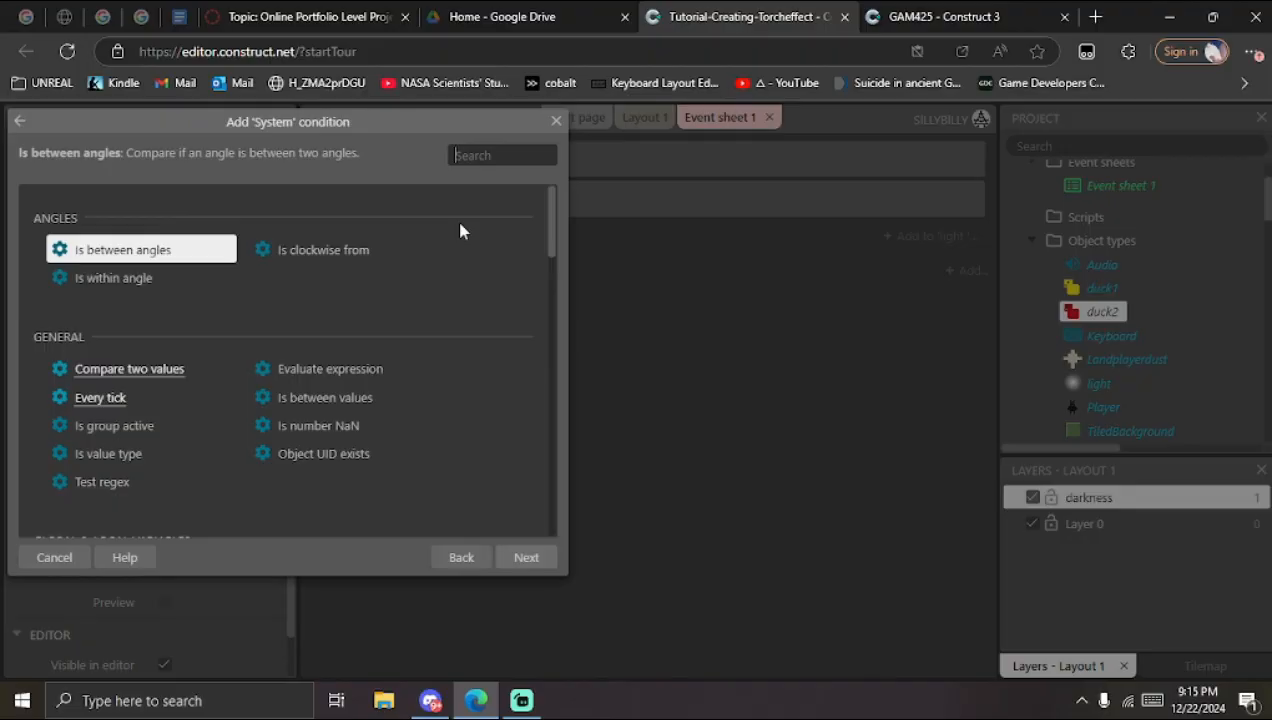
key("Up")
key("Down")
type("ever")
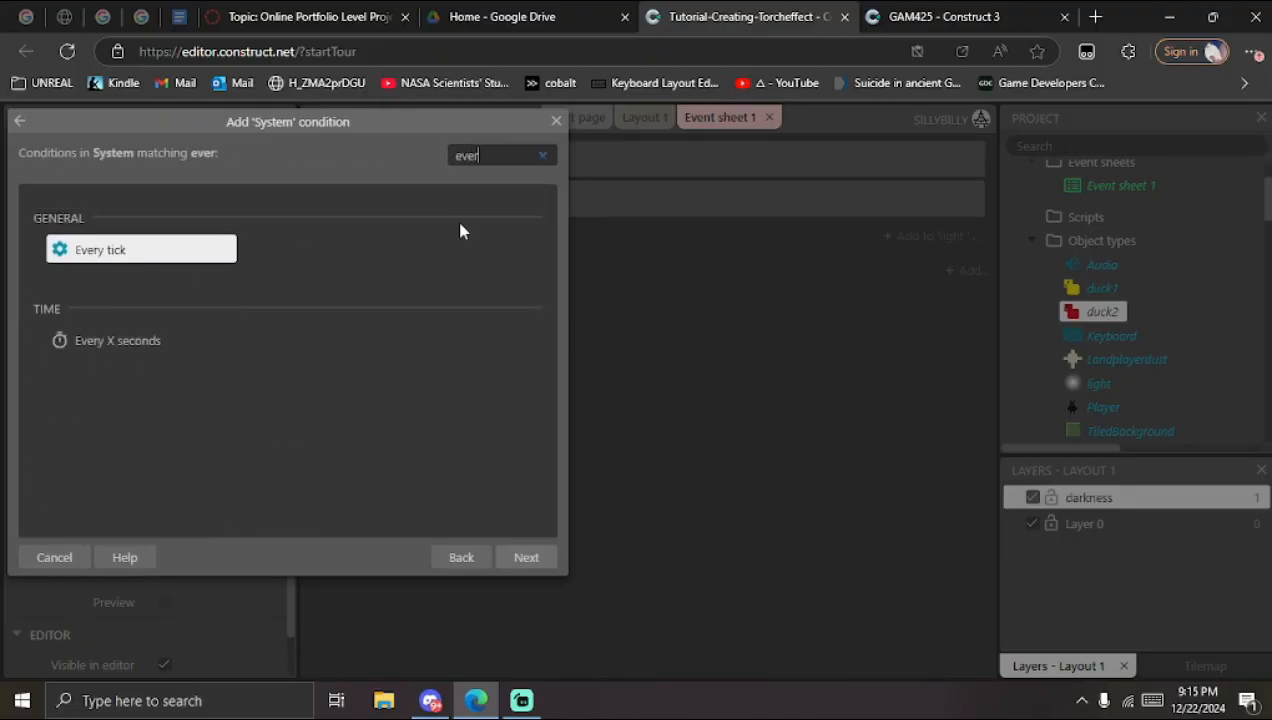
double_click(215, 262)
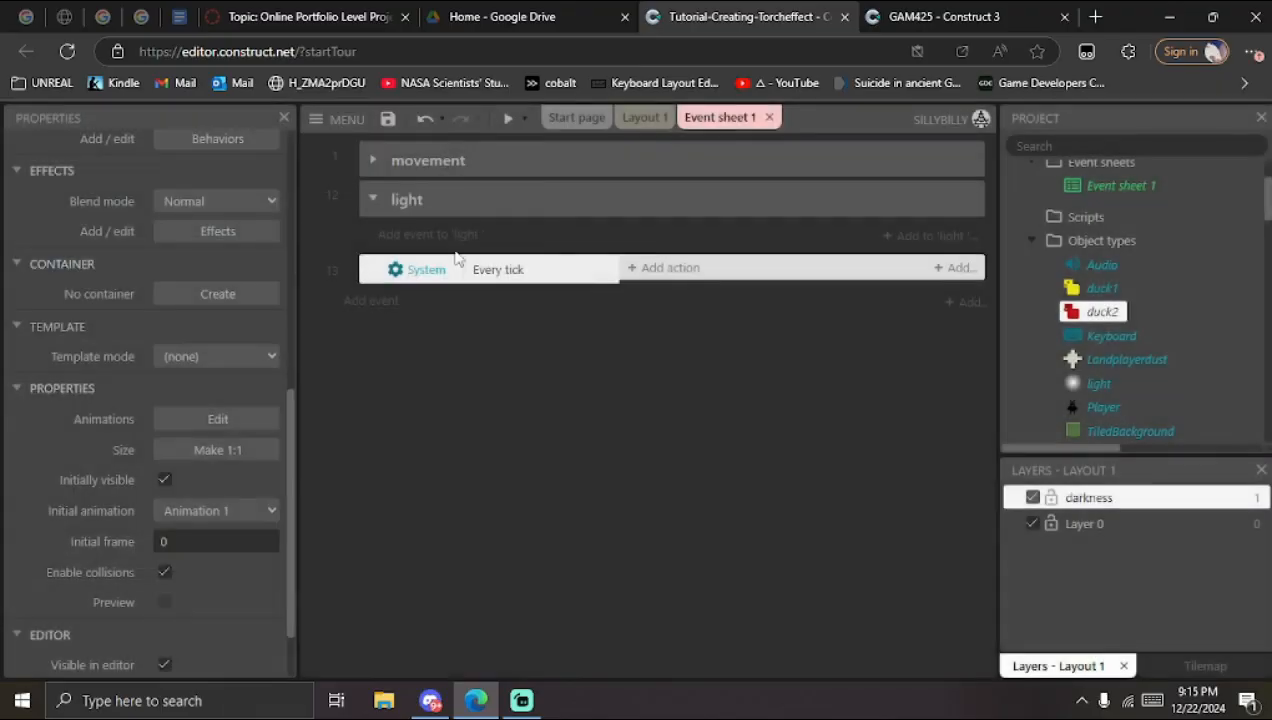
Step: Add a Set position action for the light object to the new Every tick event
left_click(663, 268)
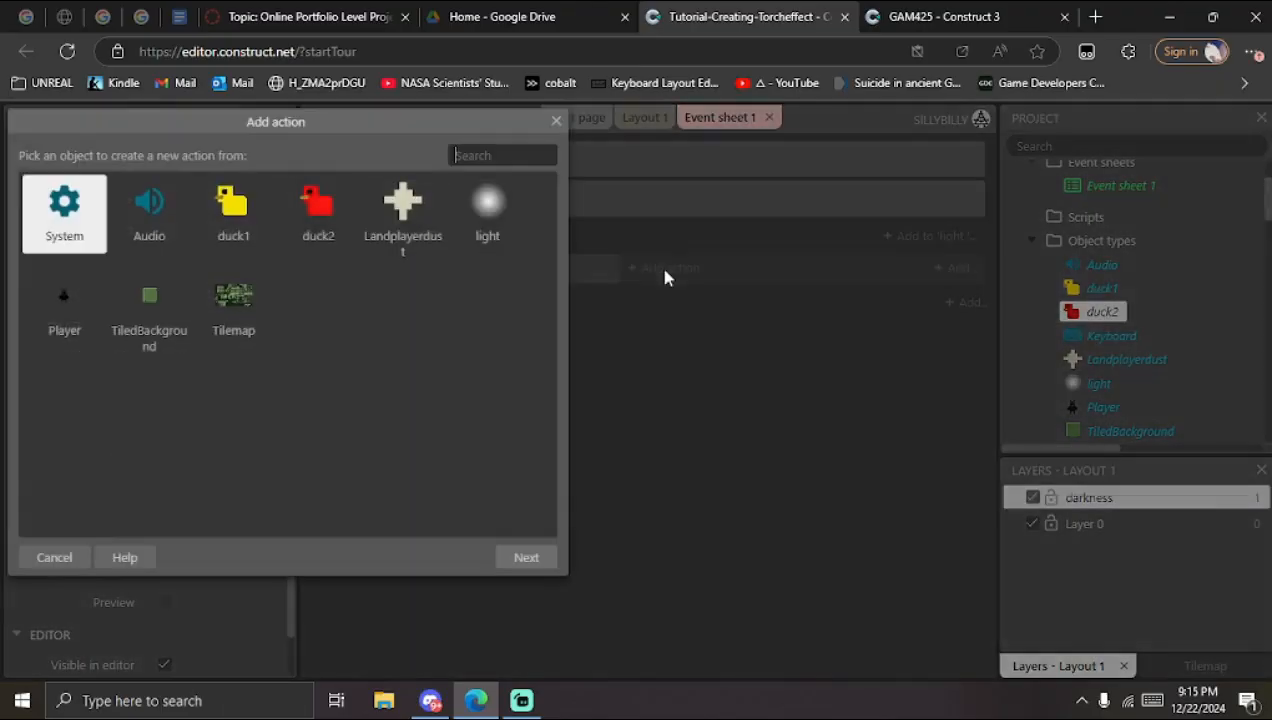
double_click(489, 225)
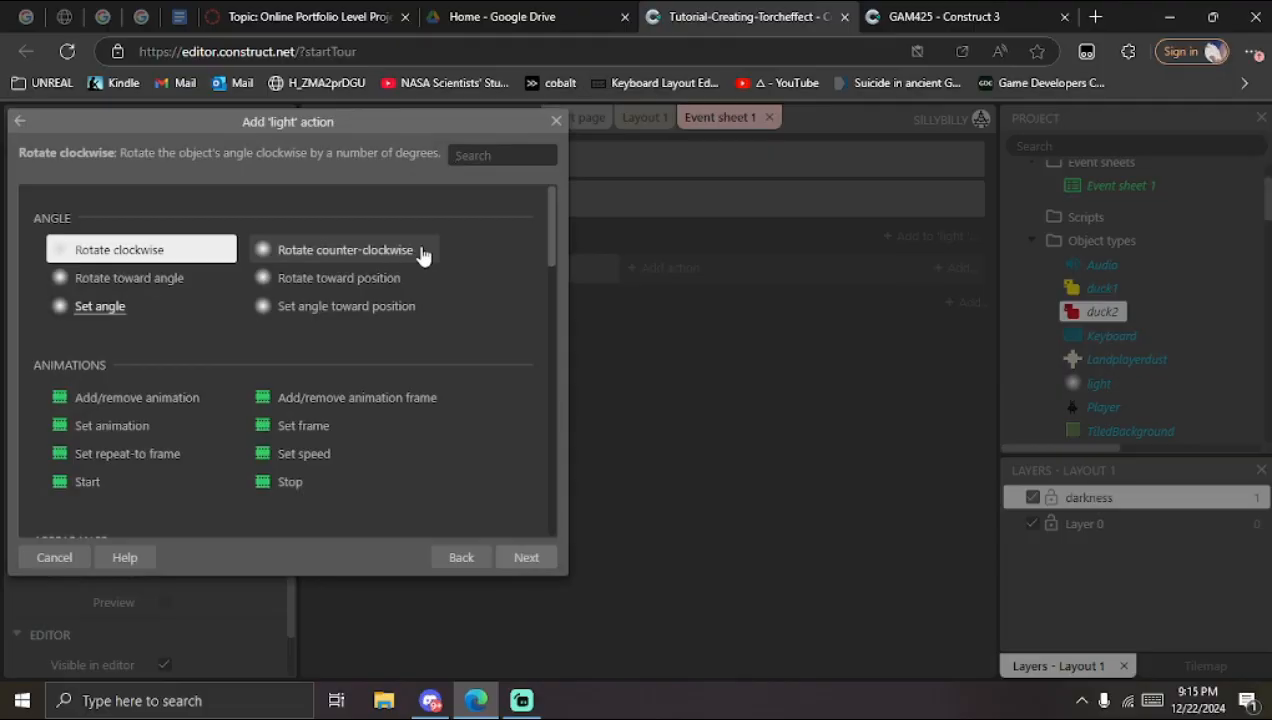
type("posi")
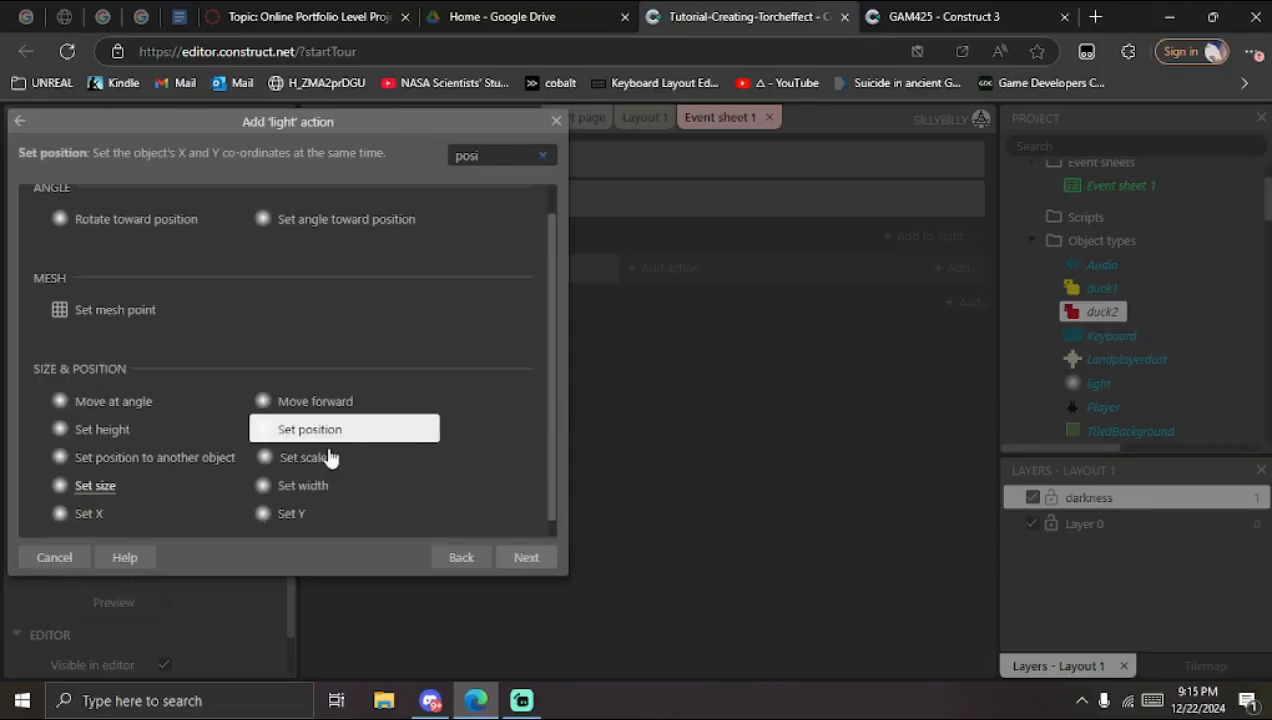
double_click(360, 437)
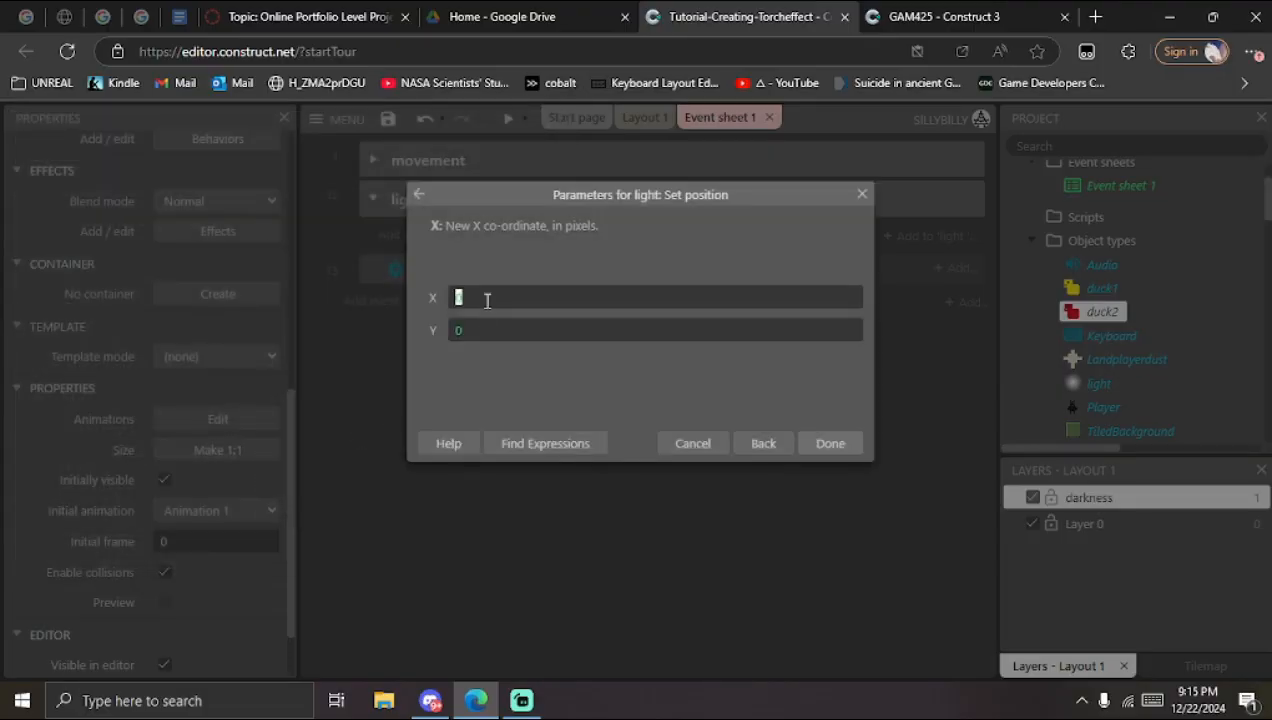
Step: Set the X value of the light's Set position action to lerp(Self.X,Player.X,0.2)
type("lerp")
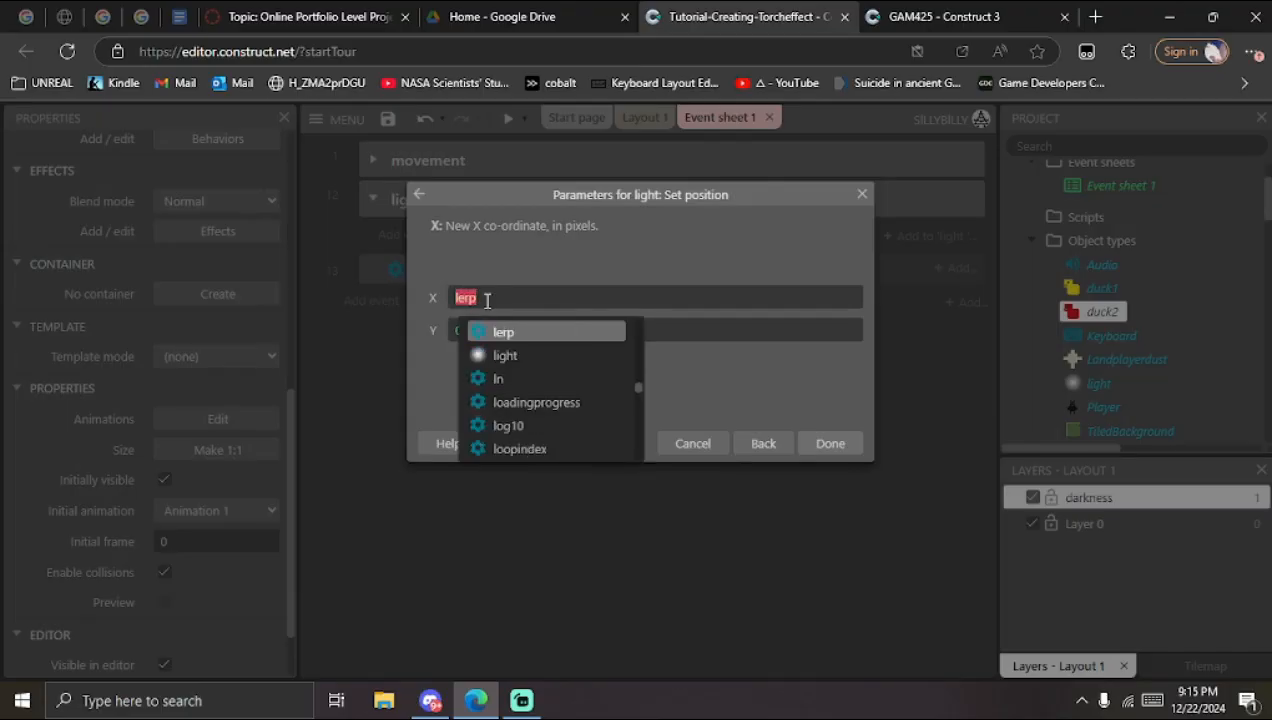
key("Escape")
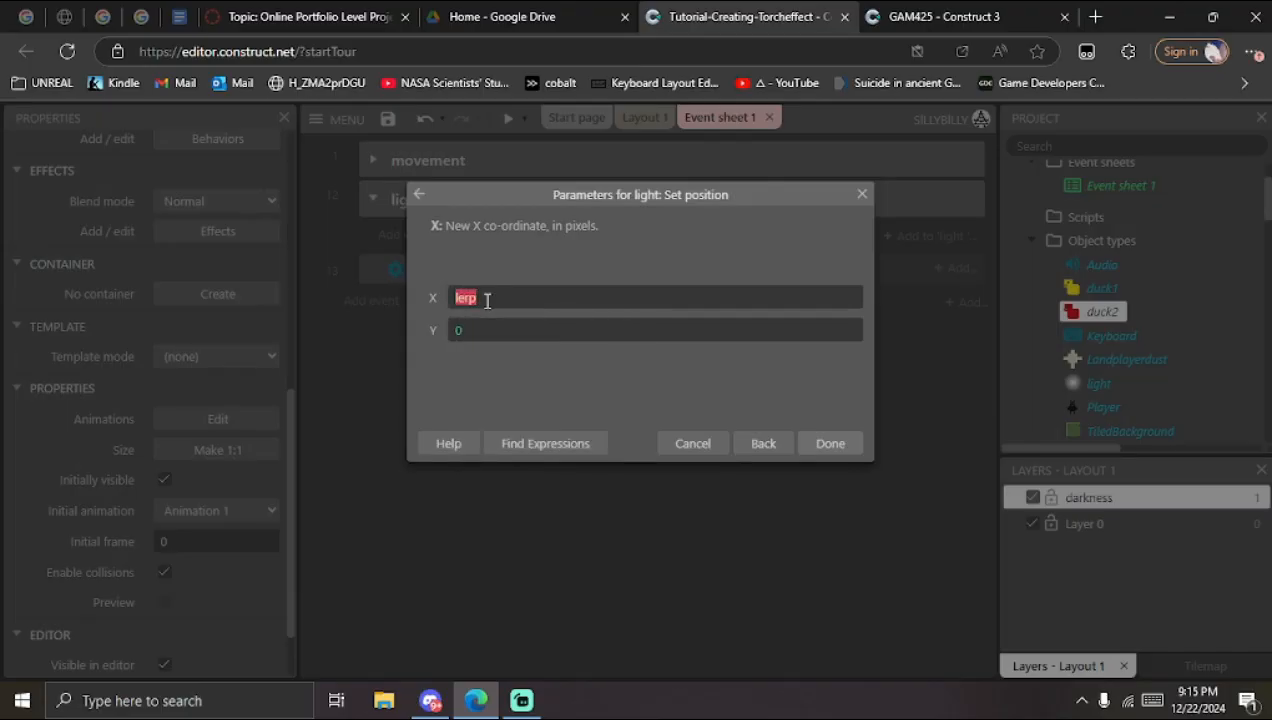
type("(Self.")
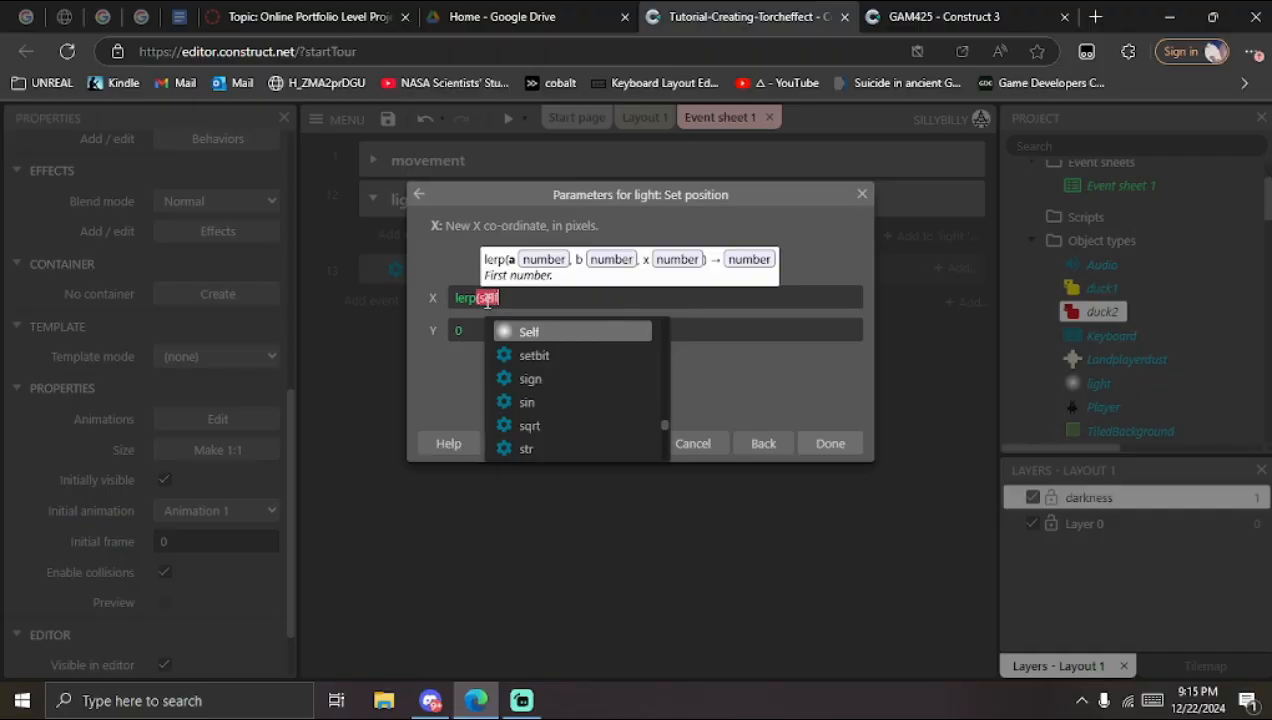
type("X")
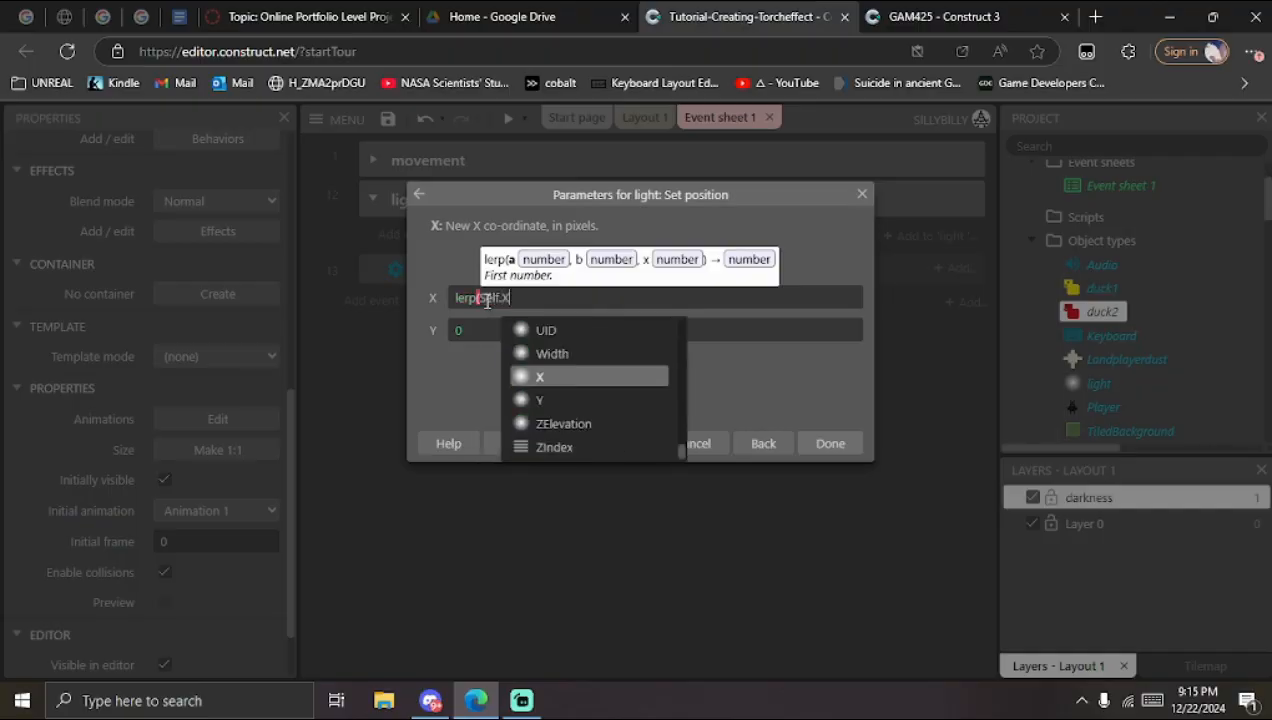
type(",player.X,")
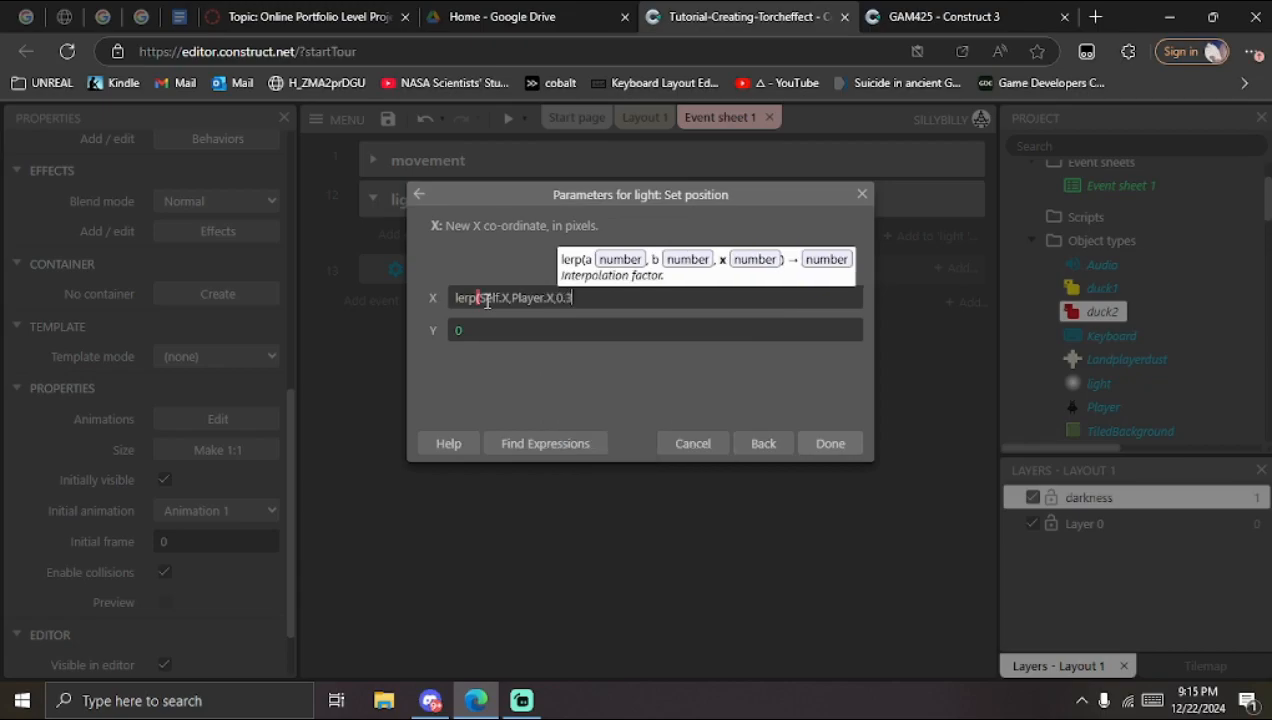
type("0.2)")
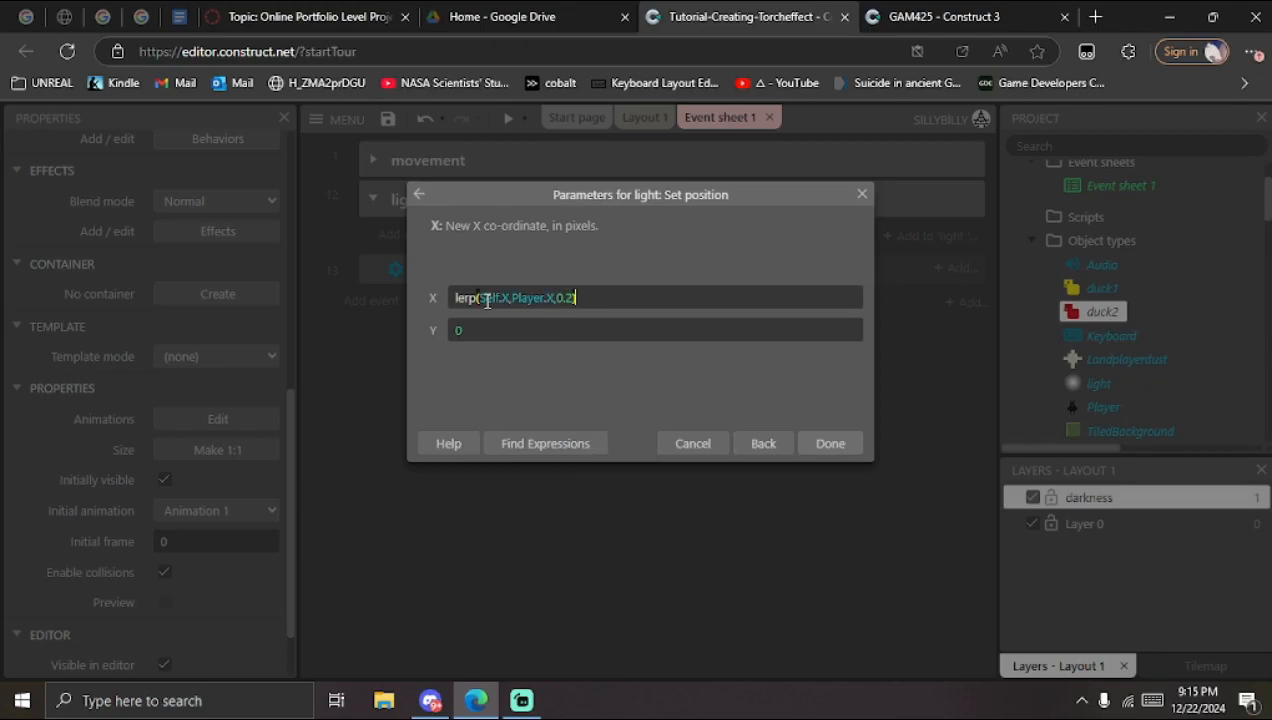
Step: Copy the lerp expression to the Y value, change it to lerp(Self.Y,Player.Y,0.2), and accept the Set position parameters
left_click_drag(577, 297, 426, 305)
key("ctrl+c")
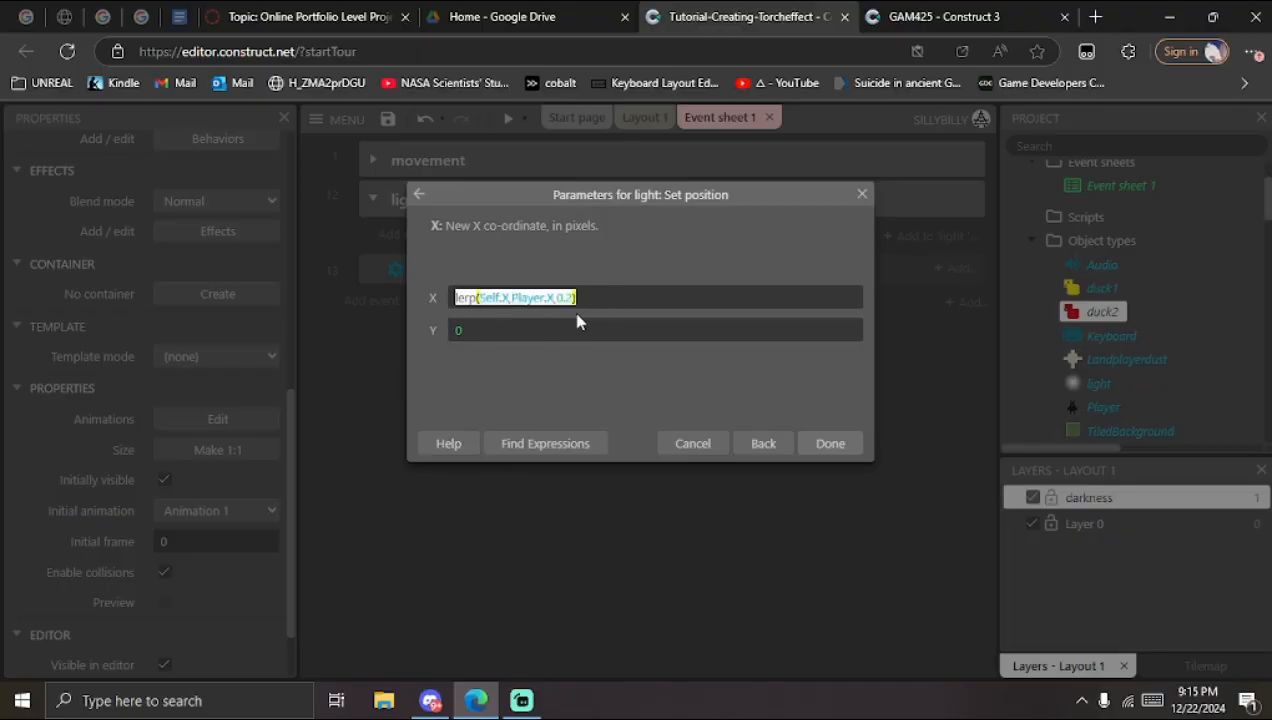
left_click_drag(530, 337, 446, 338)
key("ctrl+v")
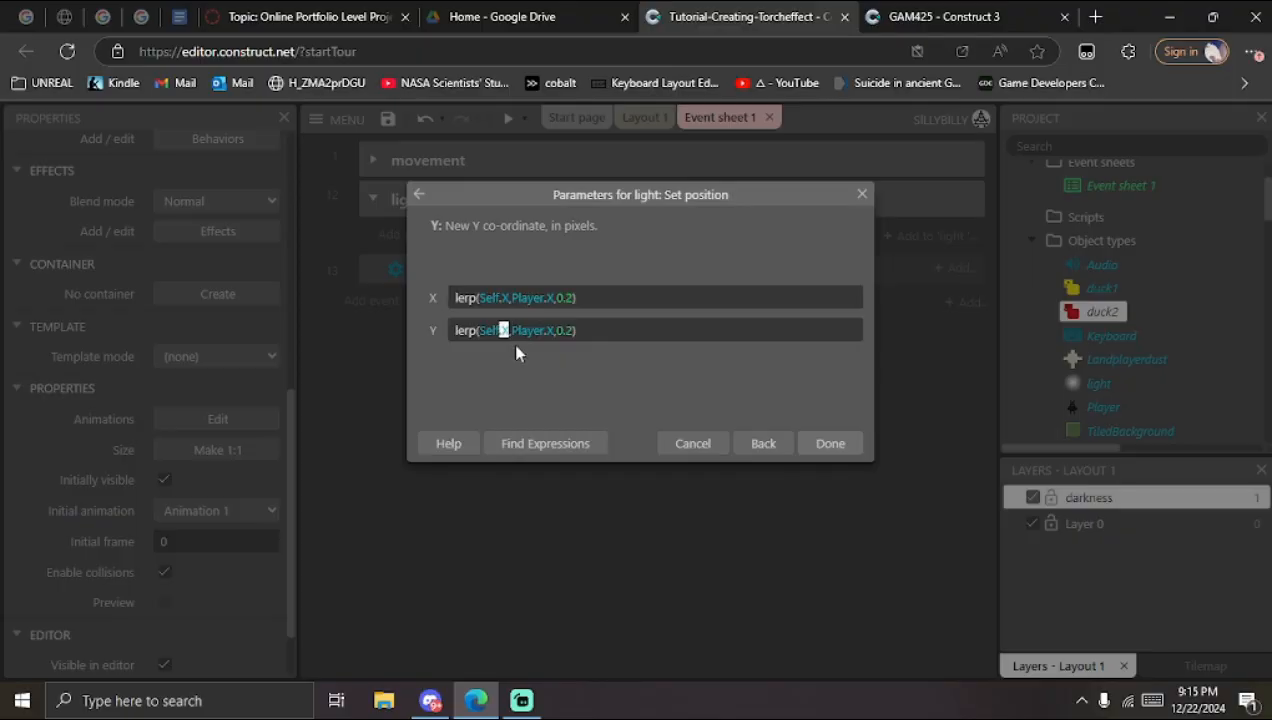
key("BackSpace")
type("Y")
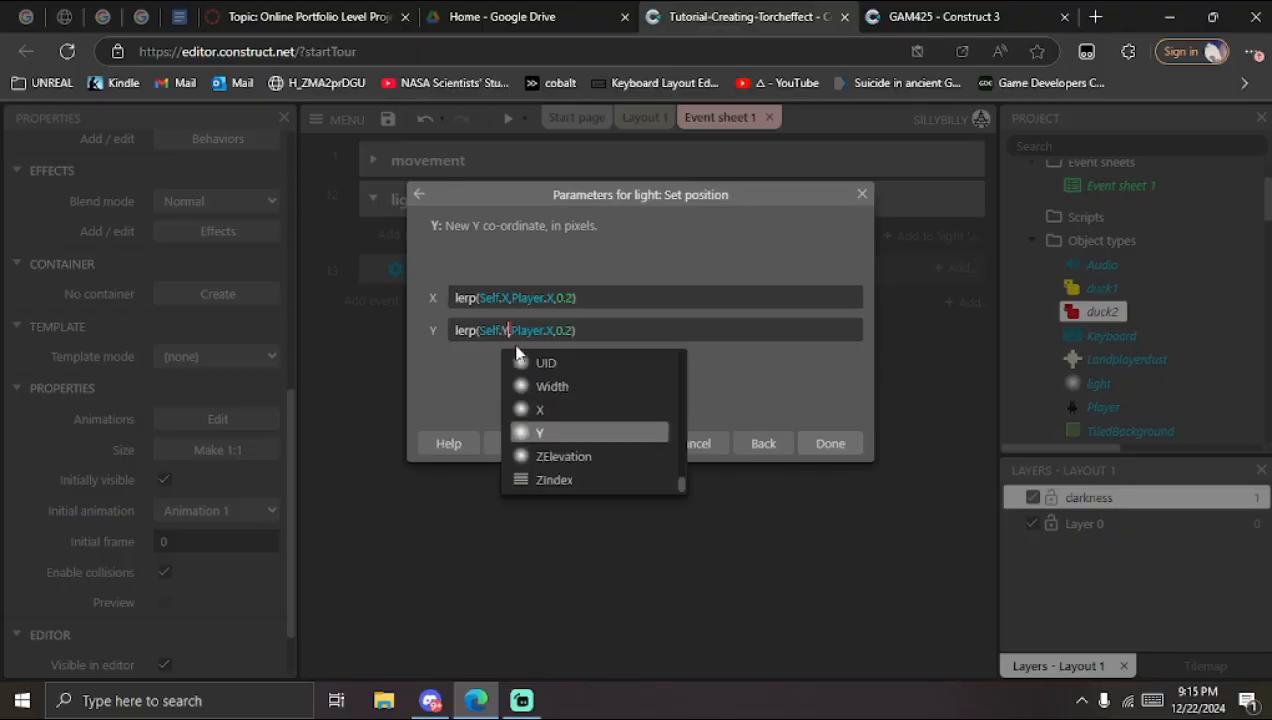
left_click(553, 330)
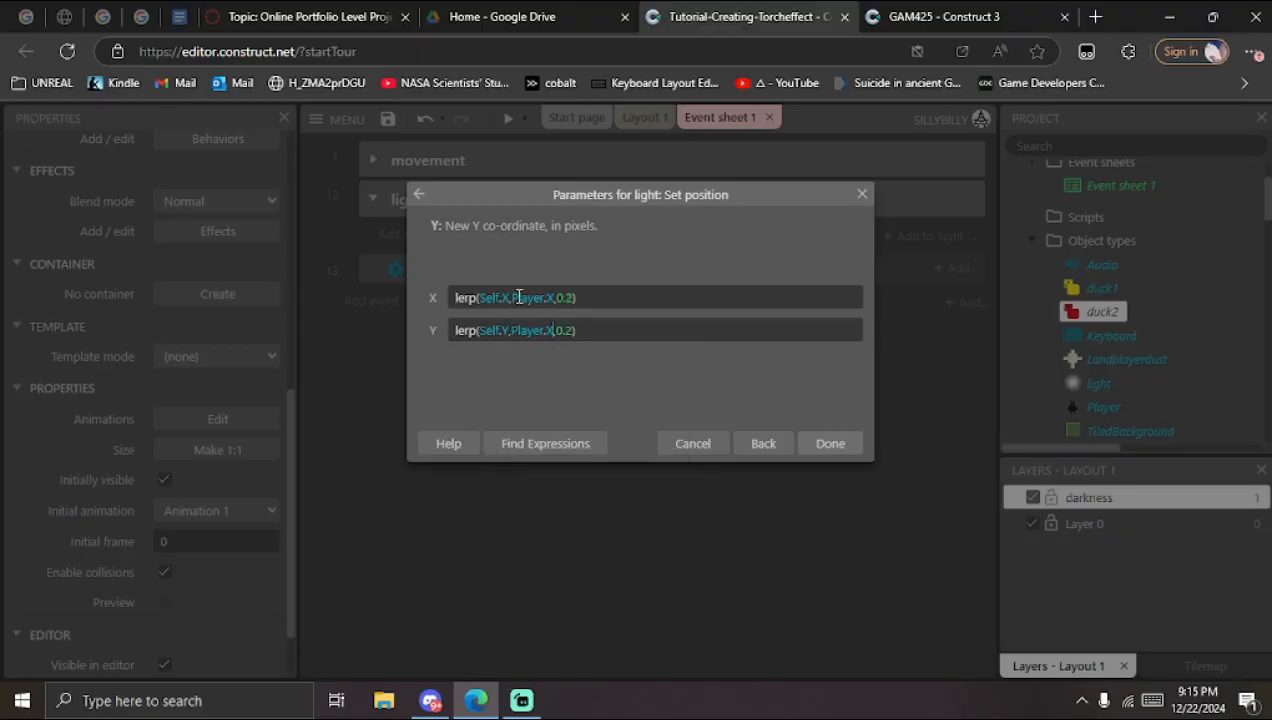
type("y")
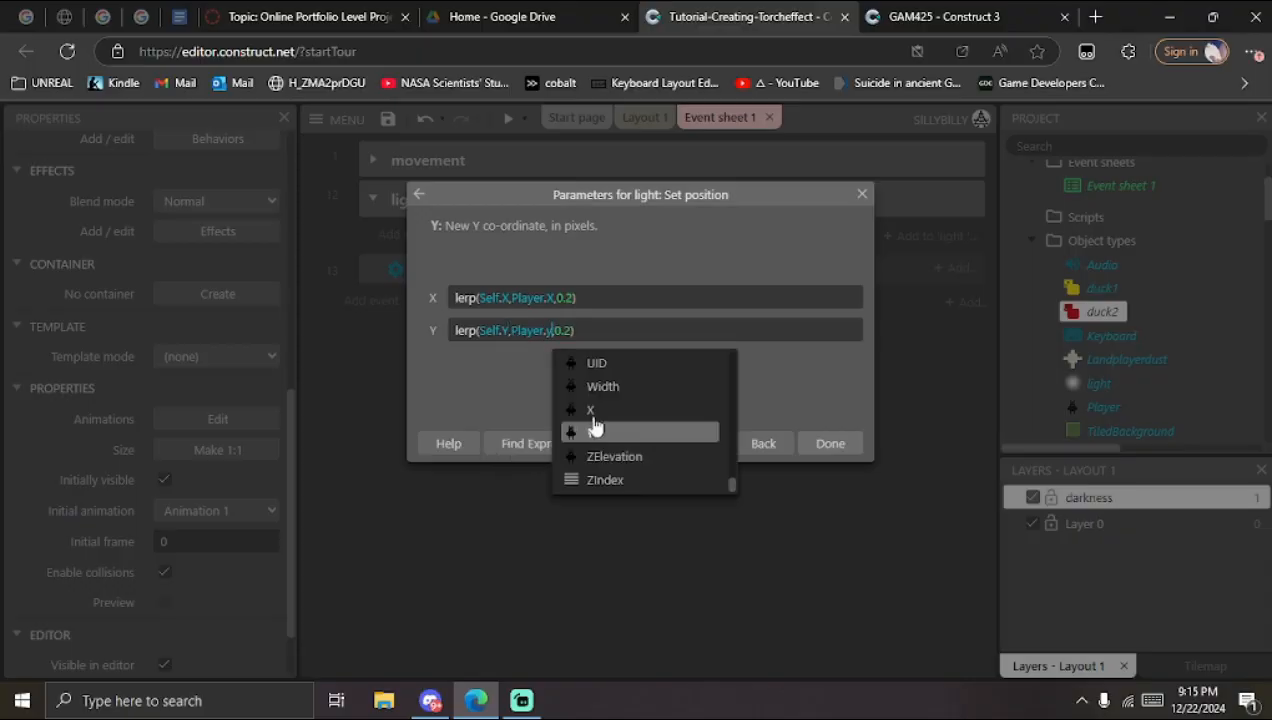
left_click(627, 437)
left_click(822, 445)
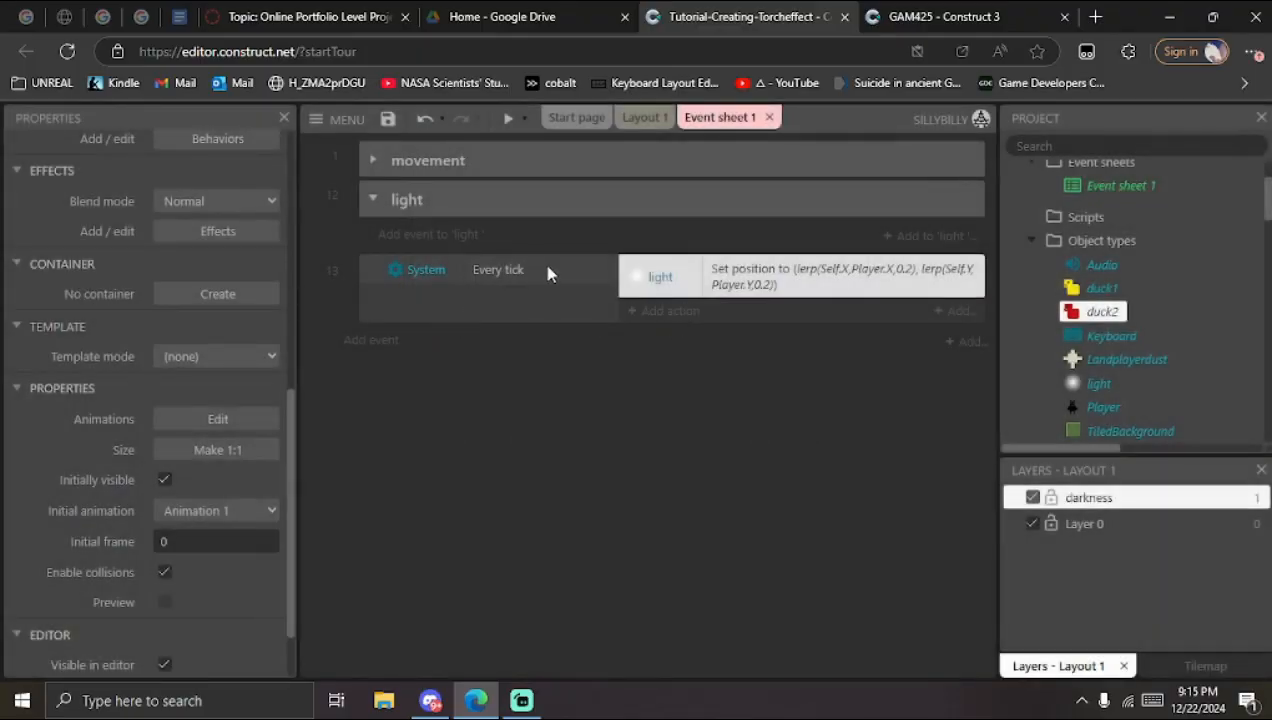
Step: Move the Every tick event into the light group
left_click_drag(364, 268, 371, 250)
left_click(648, 415)
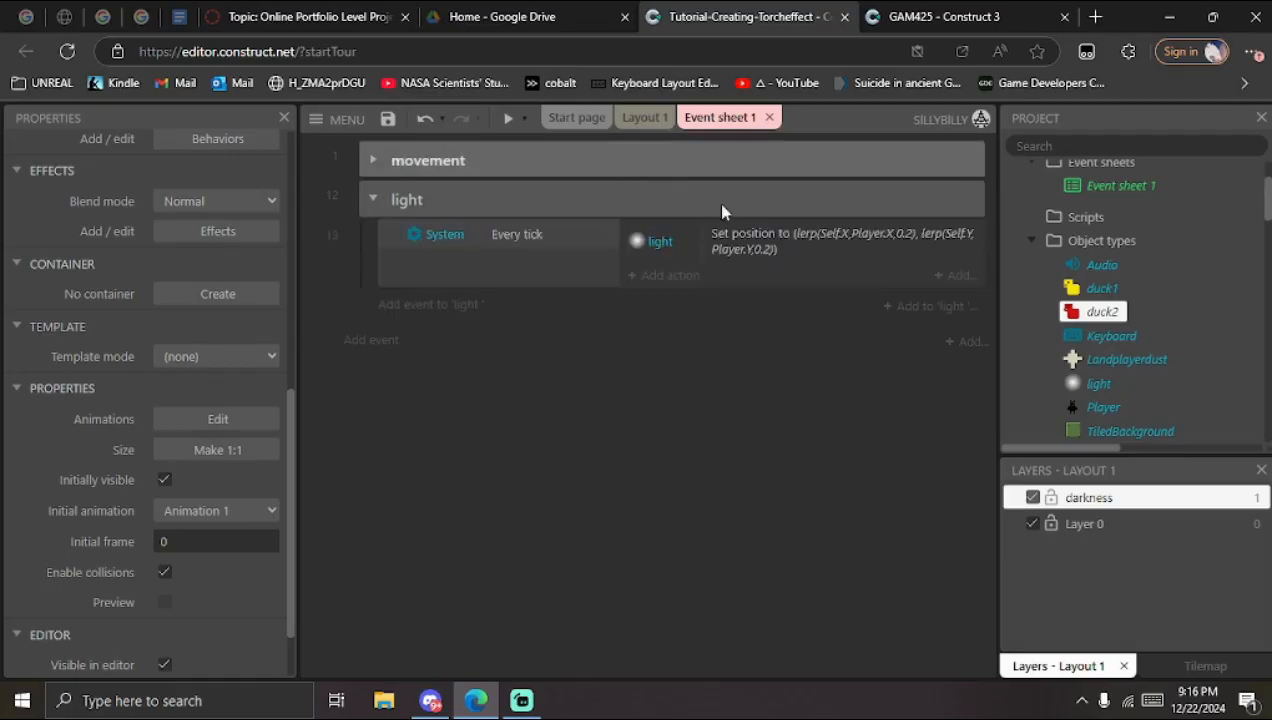
left_click(463, 305)
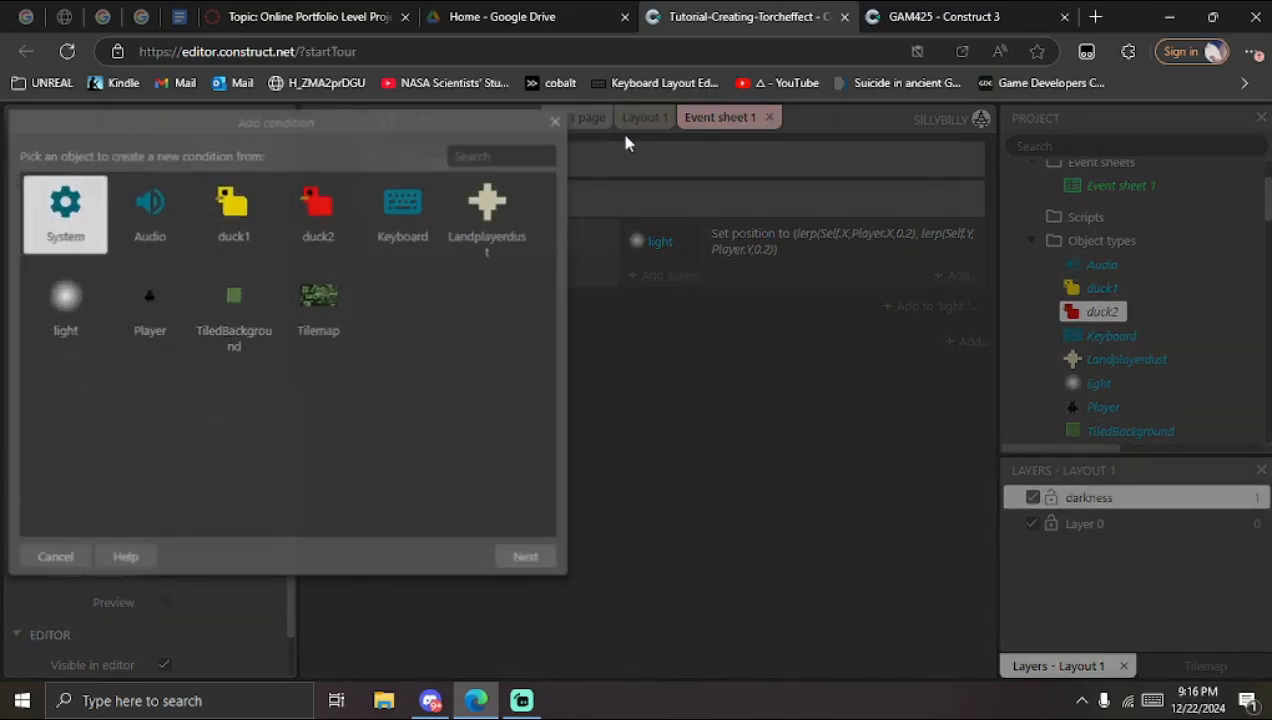
left_click(556, 120)
left_click(644, 117)
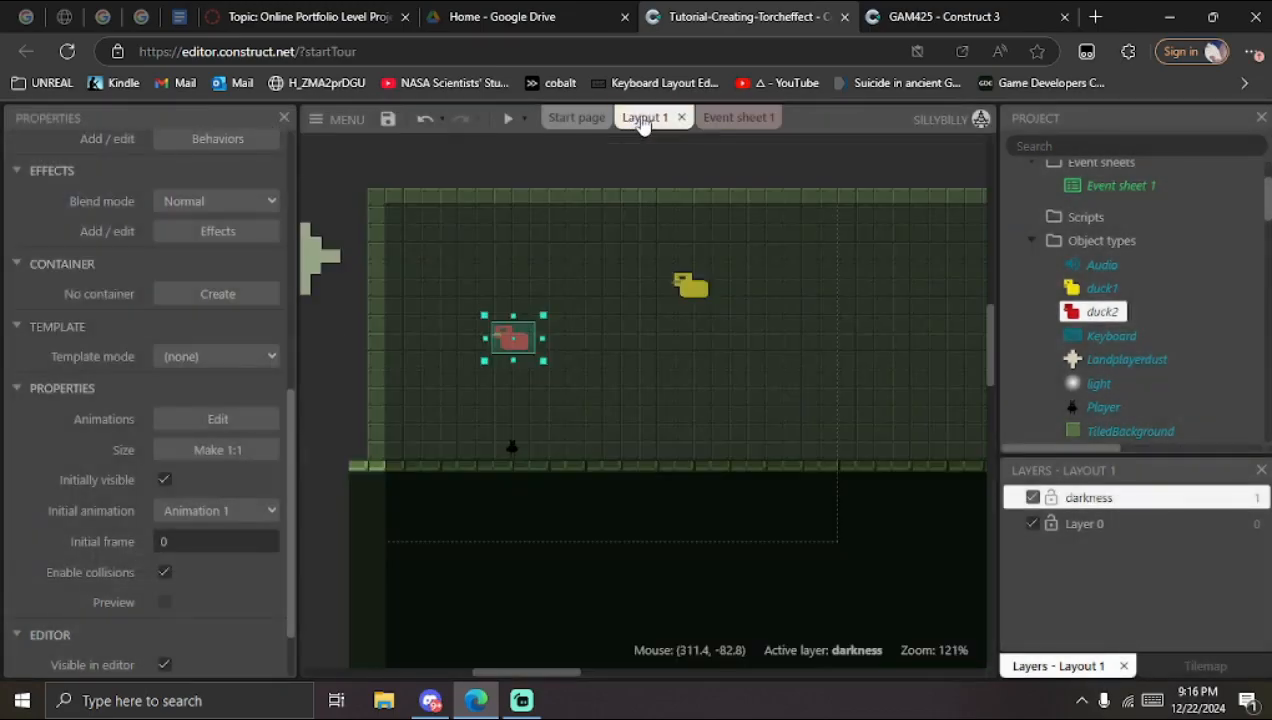
double_click(731, 366)
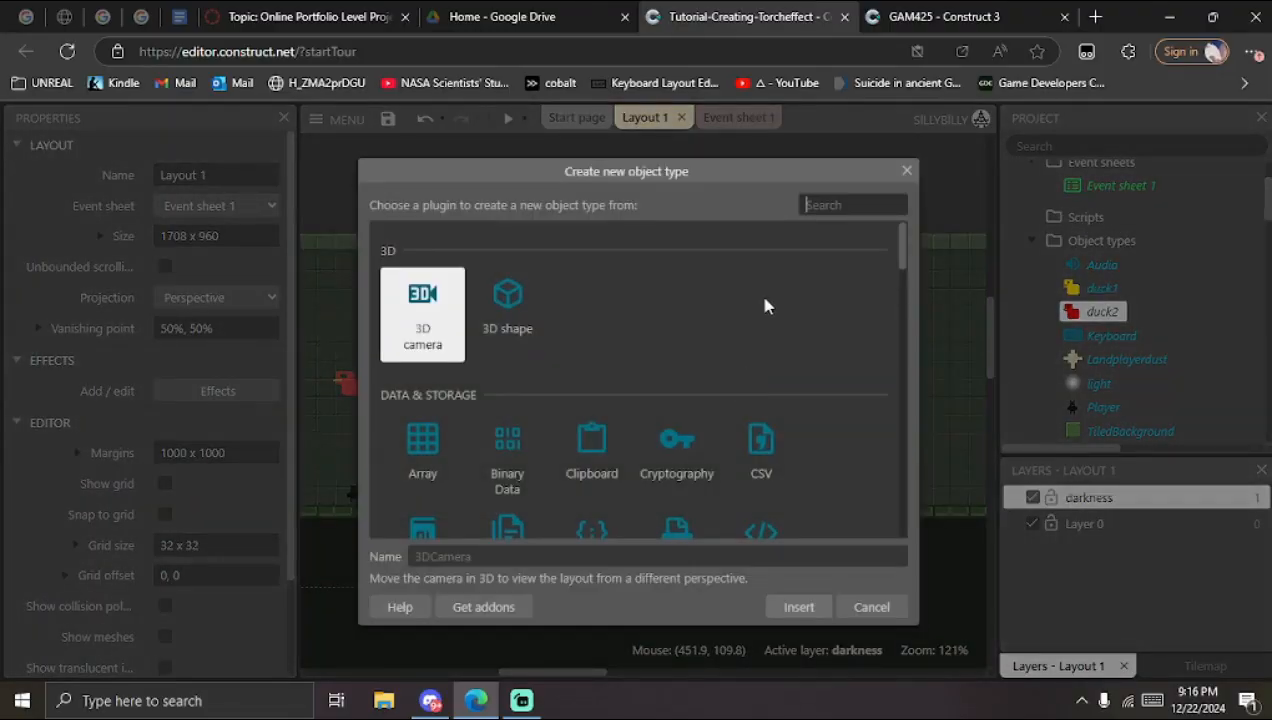
scroll(764, 305, "down", 4)
scroll(600, 365, "down", 1)
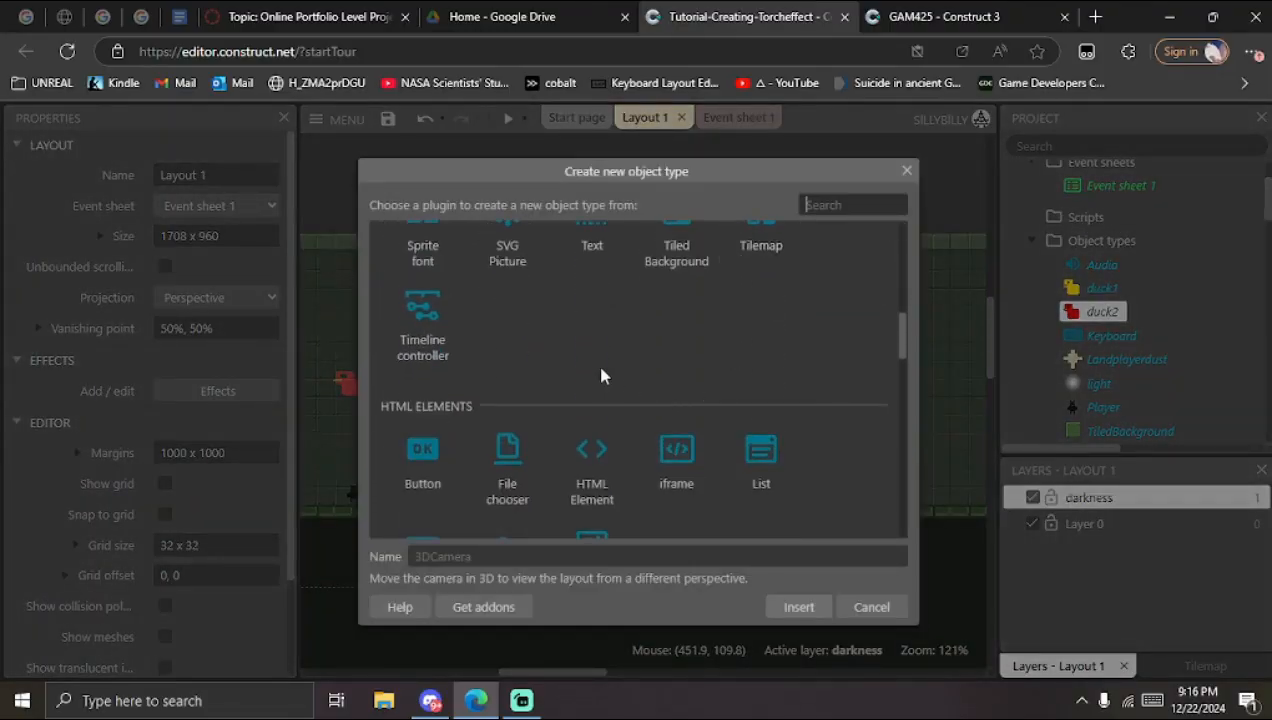
scroll(594, 359, "up", 3)
scroll(628, 345, "up", 1)
type("key")
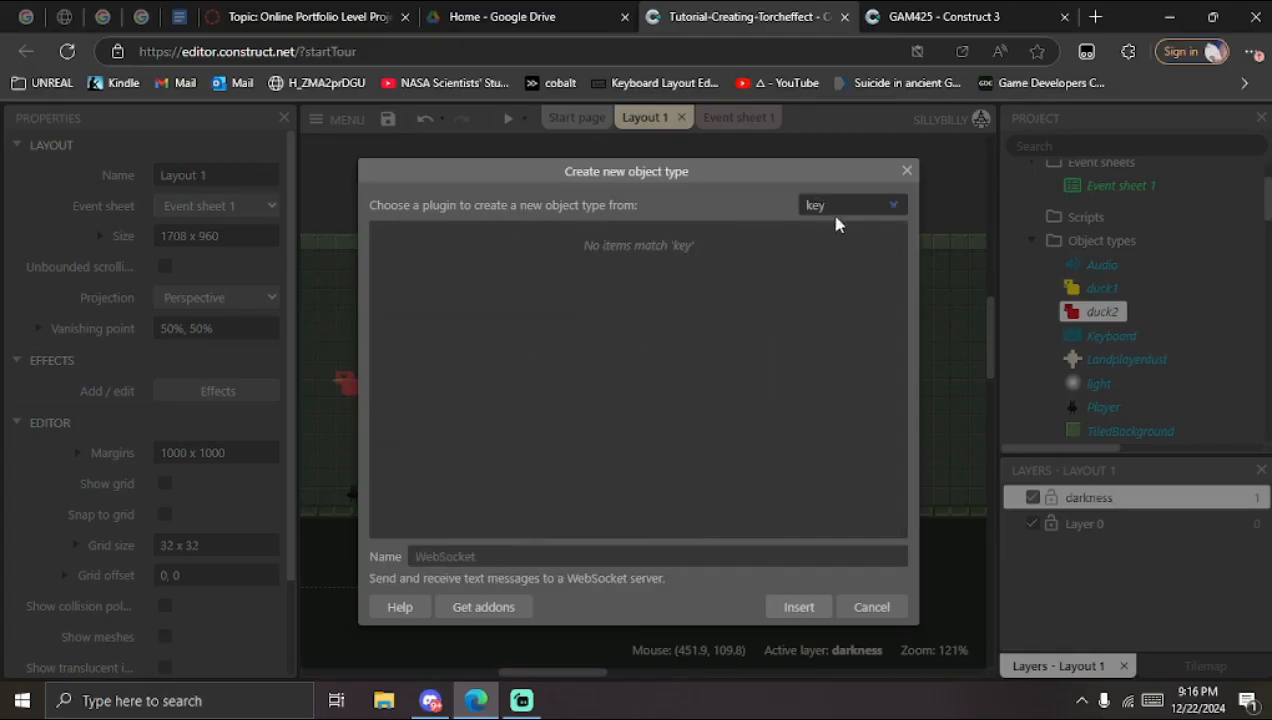
left_click(893, 205)
left_click(907, 171)
left_click(739, 119)
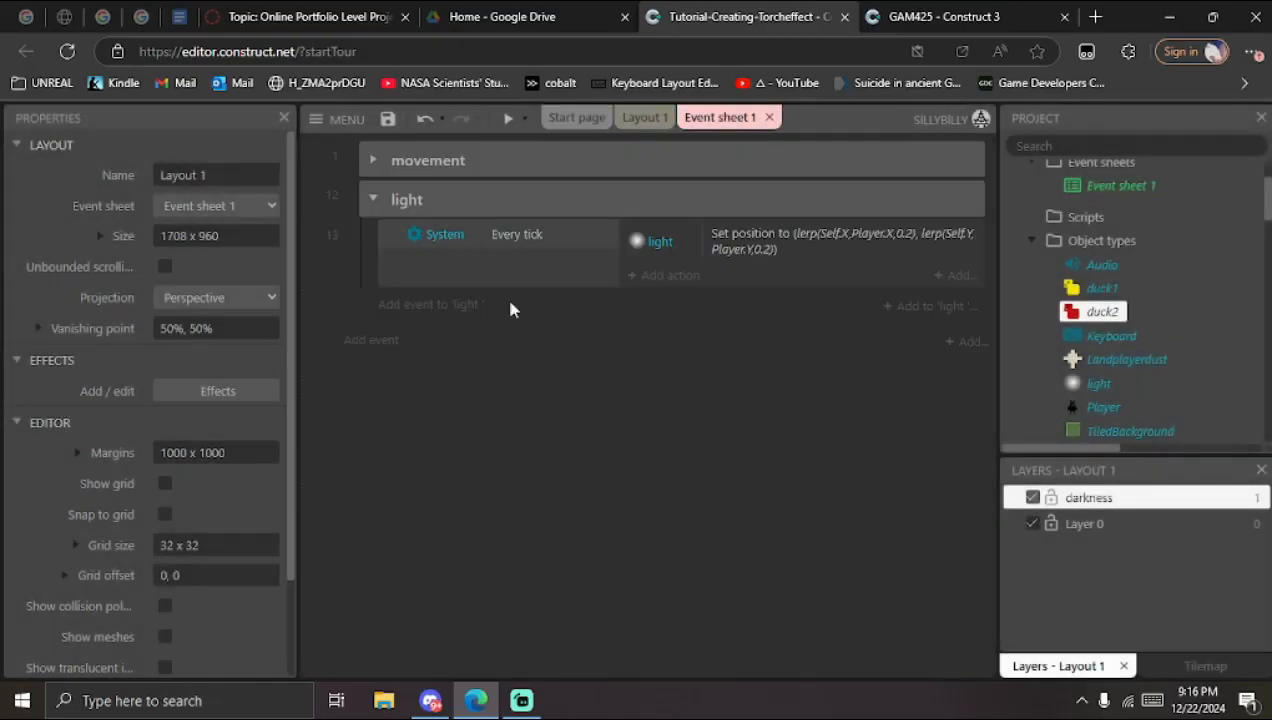
Step: Add a Keyboard On key pressed event for the E key to the light group
left_click(428, 303)
left_click(424, 238)
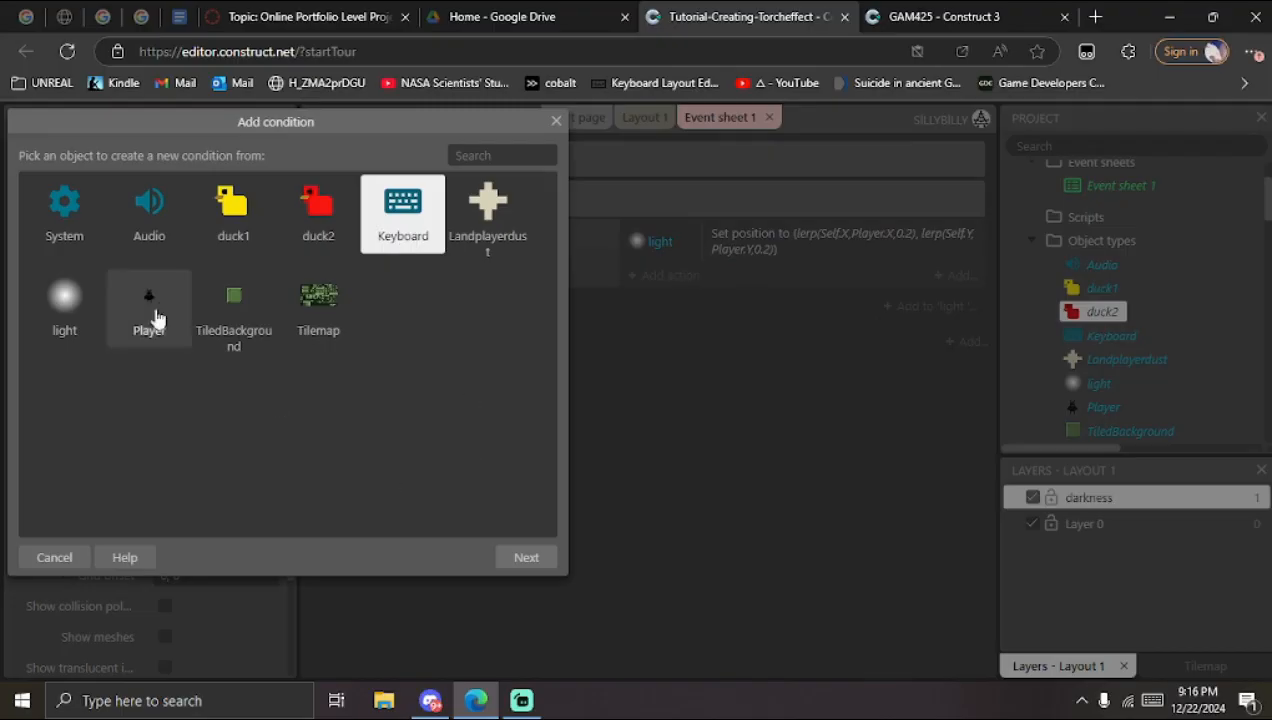
left_click(520, 557)
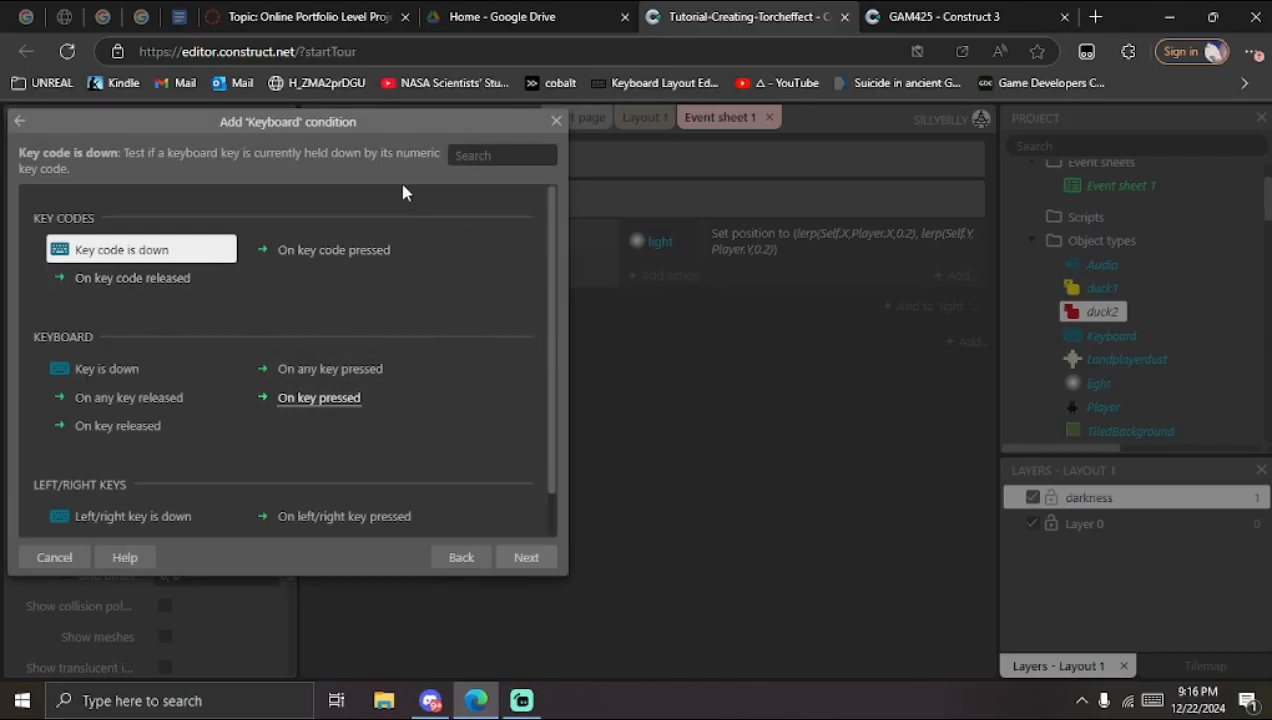
double_click(332, 399)
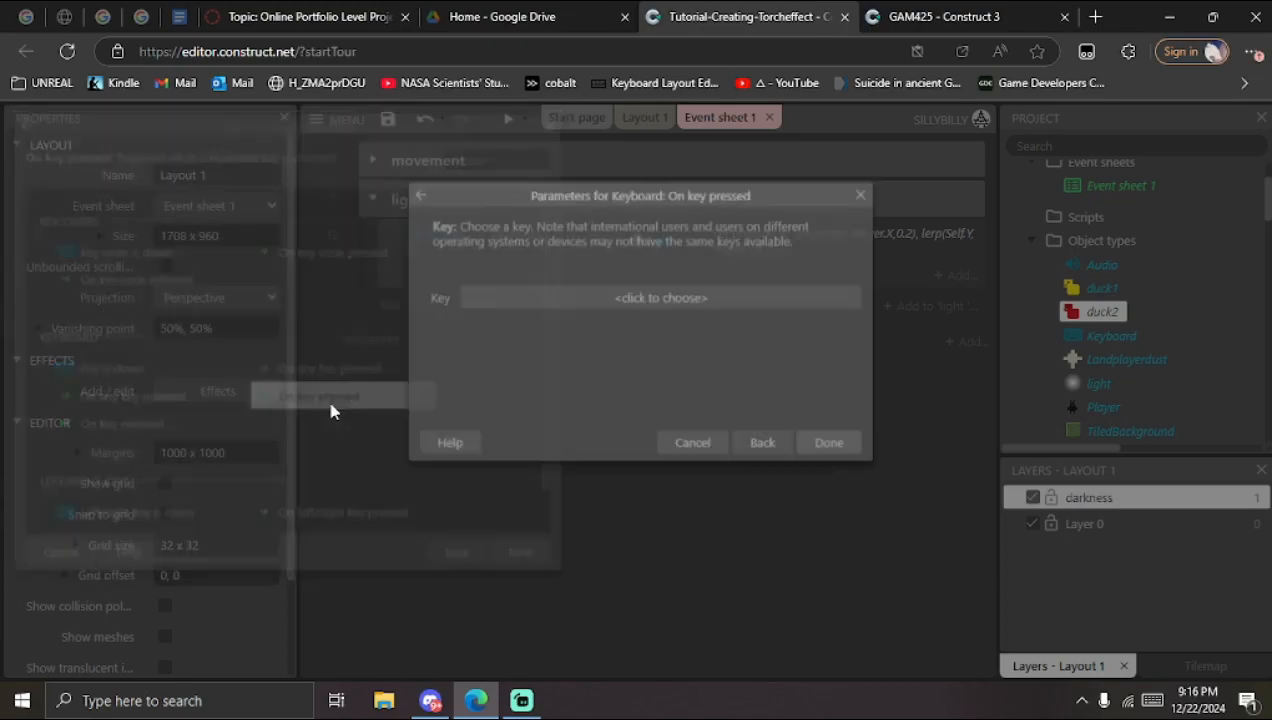
left_click(693, 299)
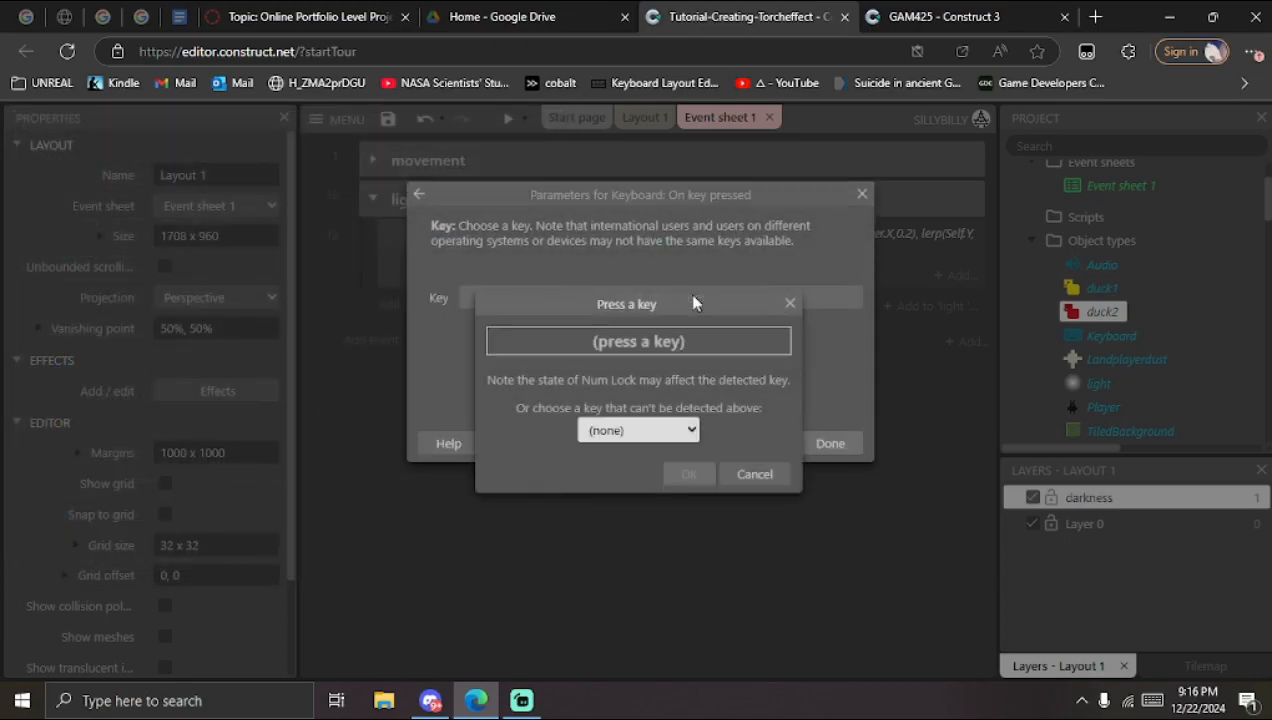
key("e")
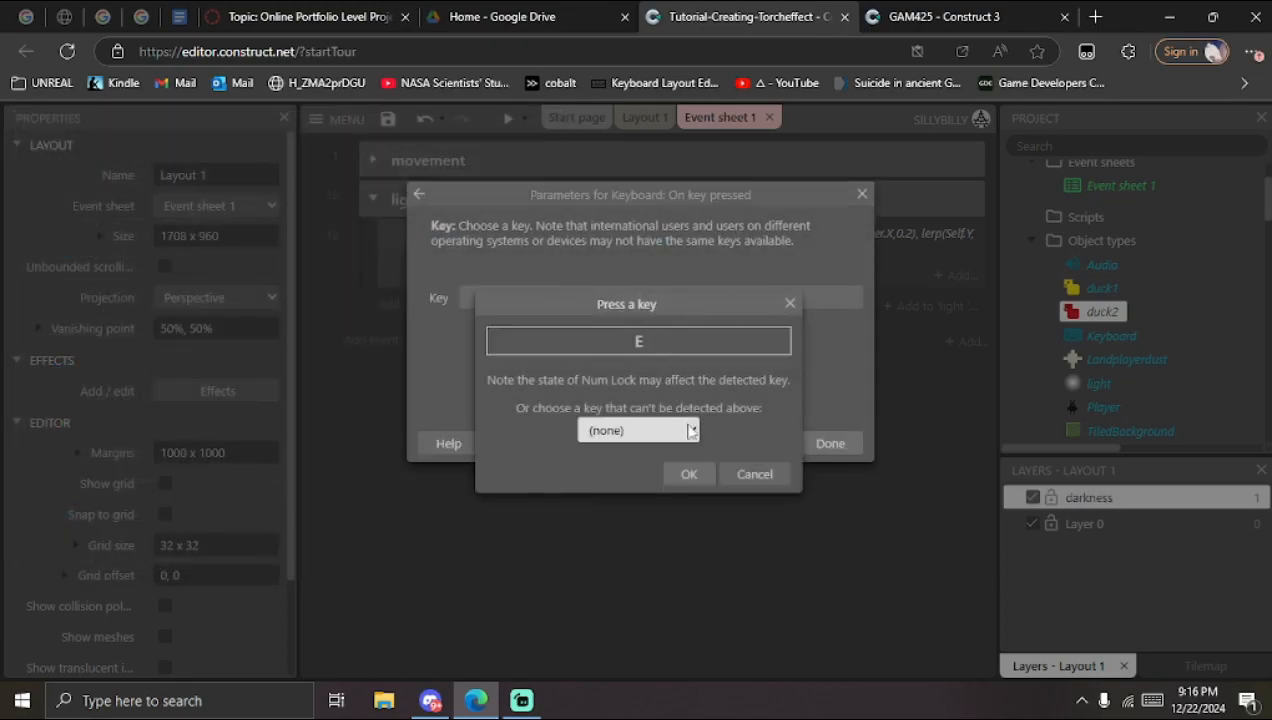
left_click(690, 478)
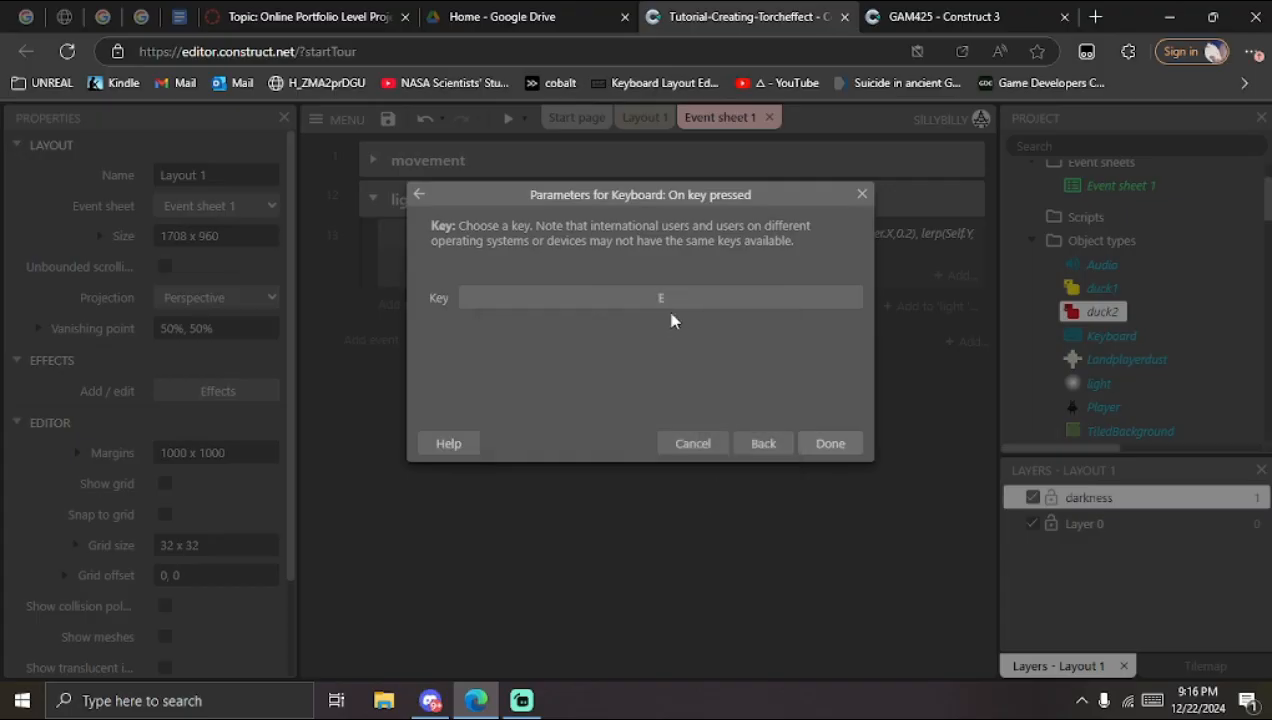
left_click(816, 442)
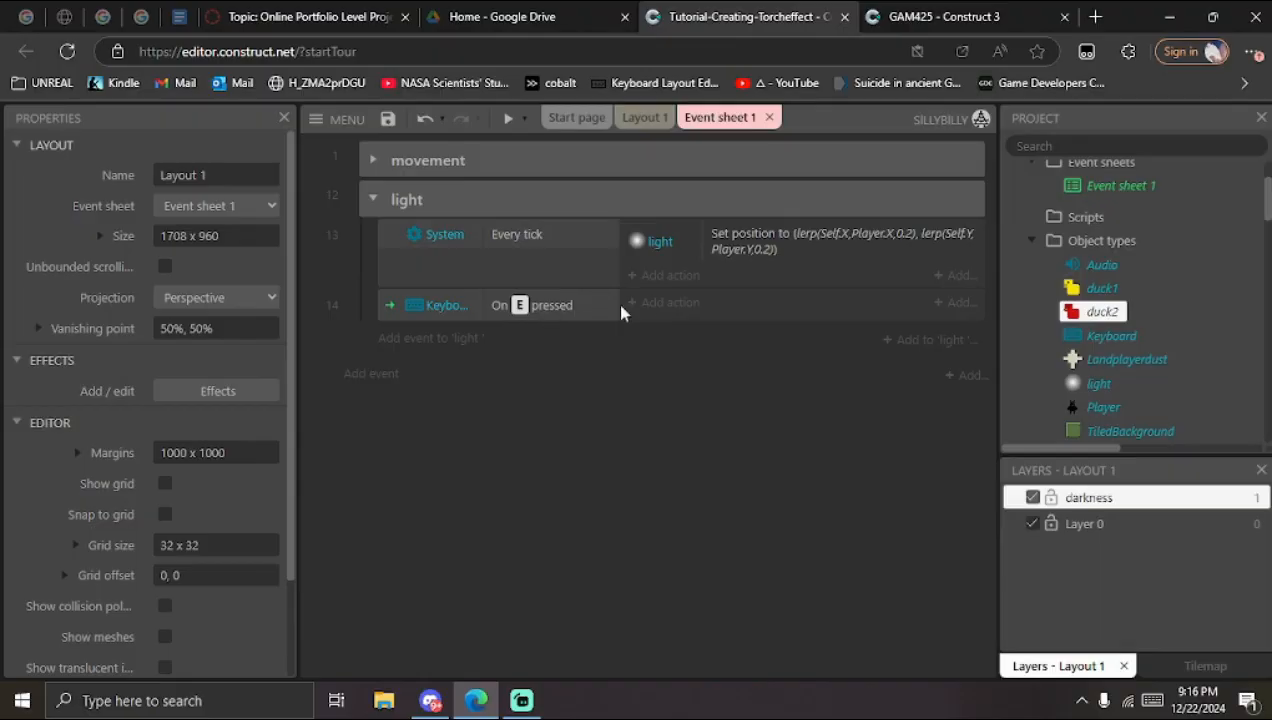
Step: Start a new action for the light object in the On E pressed event
left_click(670, 302)
left_click(477, 220)
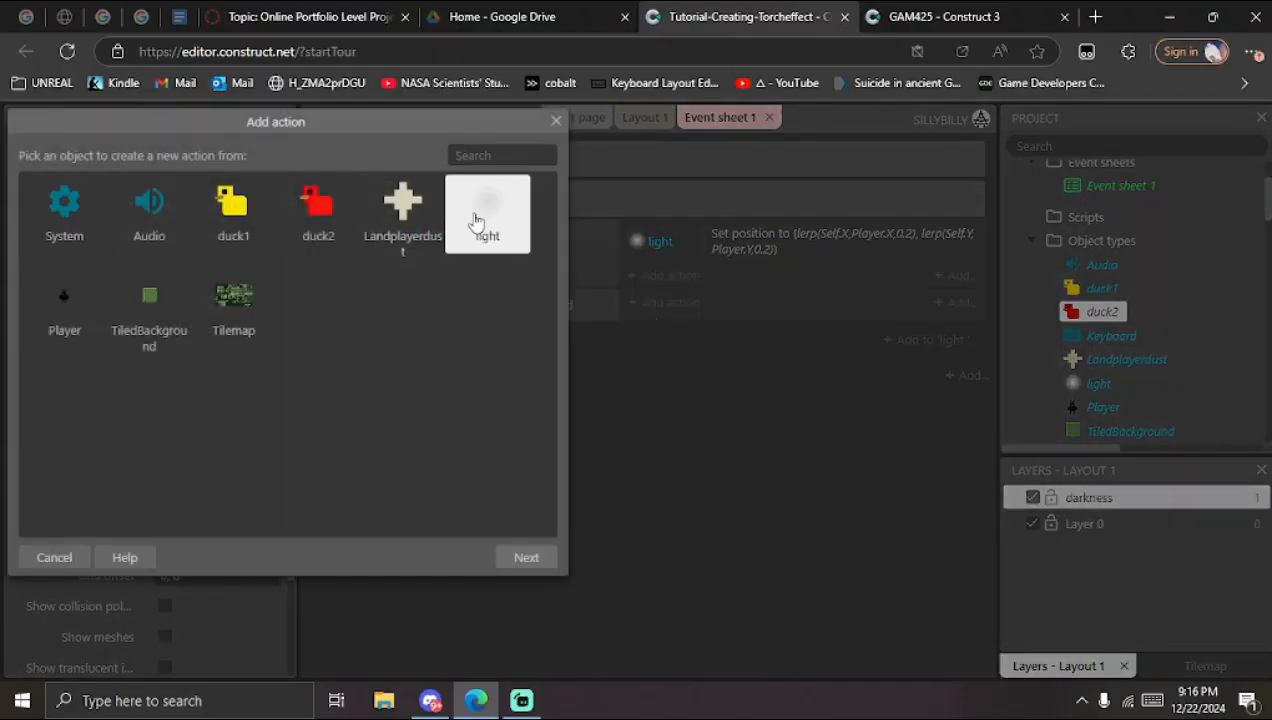
double_click(477, 220)
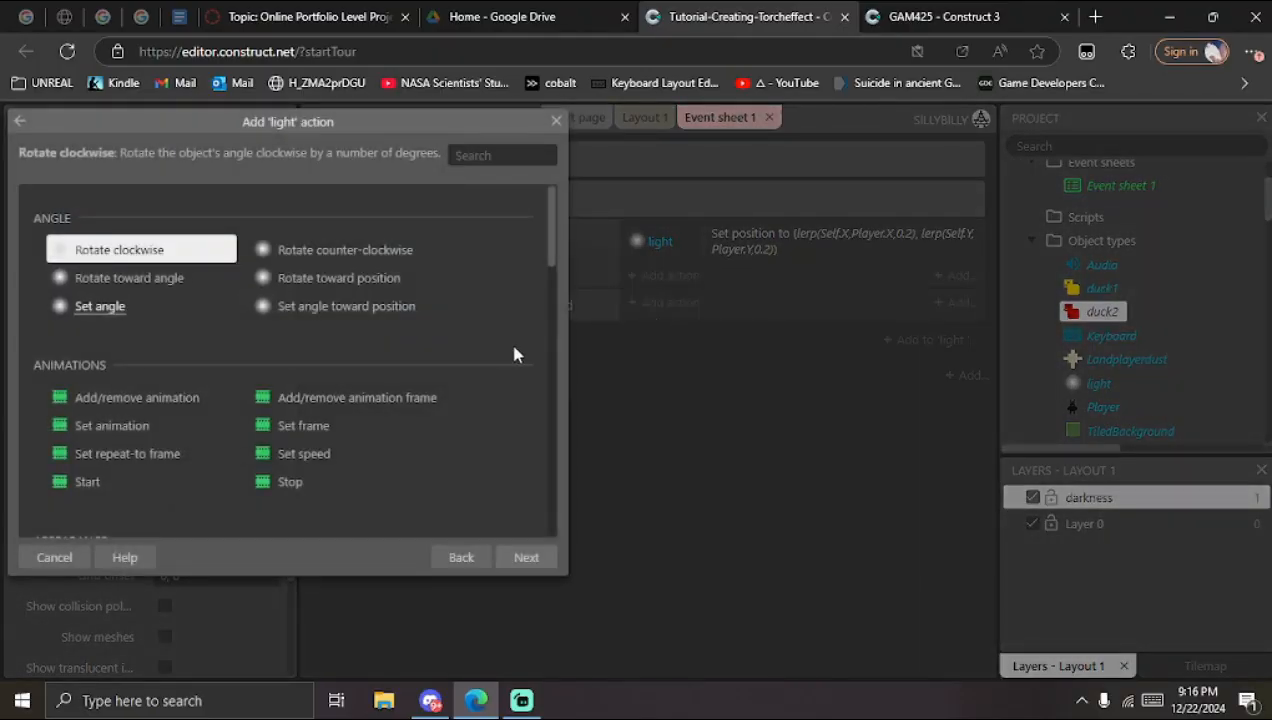
Step: Add a Set visible action for the light object to the E-key event, with visibility set to Visible
type("visi")
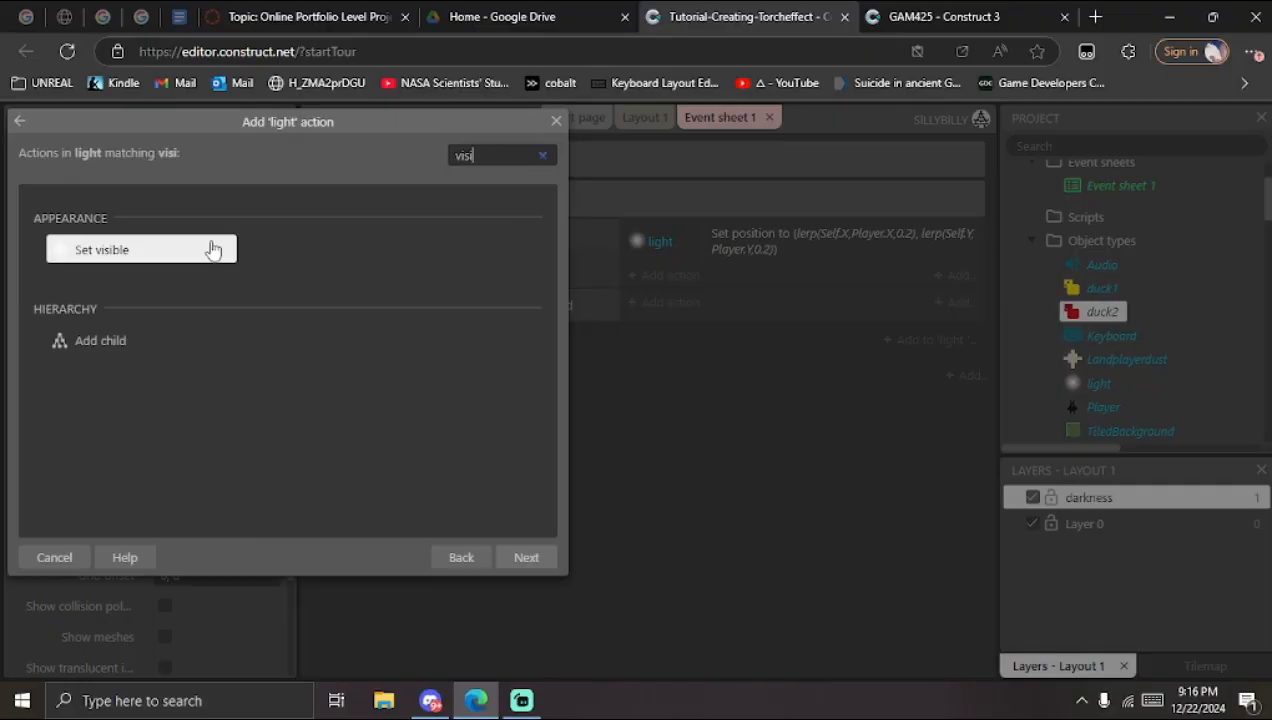
double_click(213, 249)
left_click(830, 443)
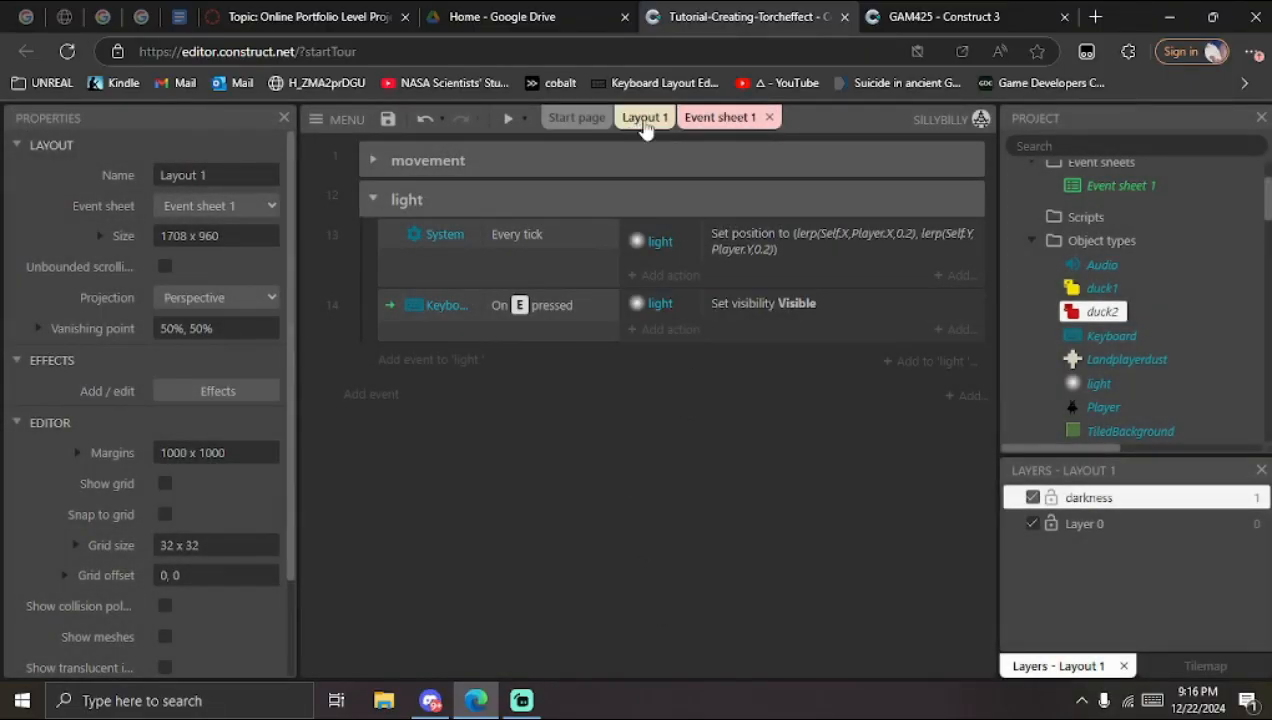
Step: Preview the layout in a maximized window, switch the light on and move the player around to test it, and close the preview
left_click(506, 118)
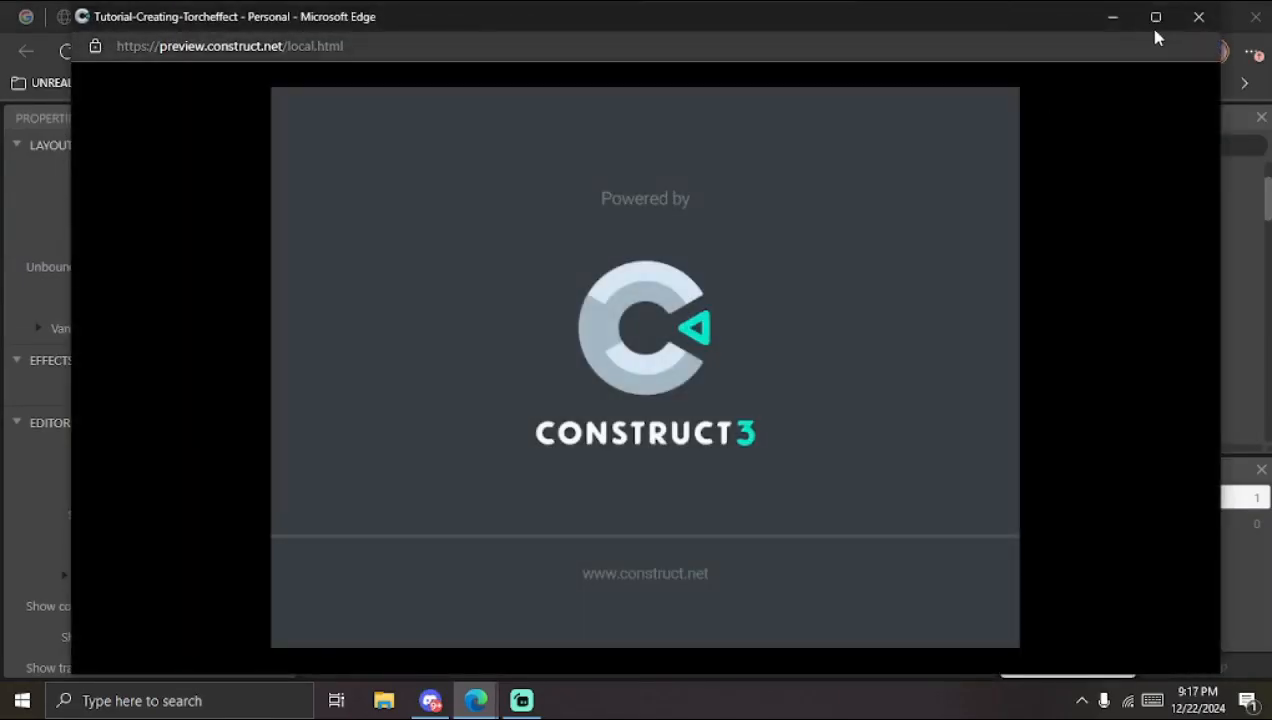
left_click(1151, 18)
key("Right")
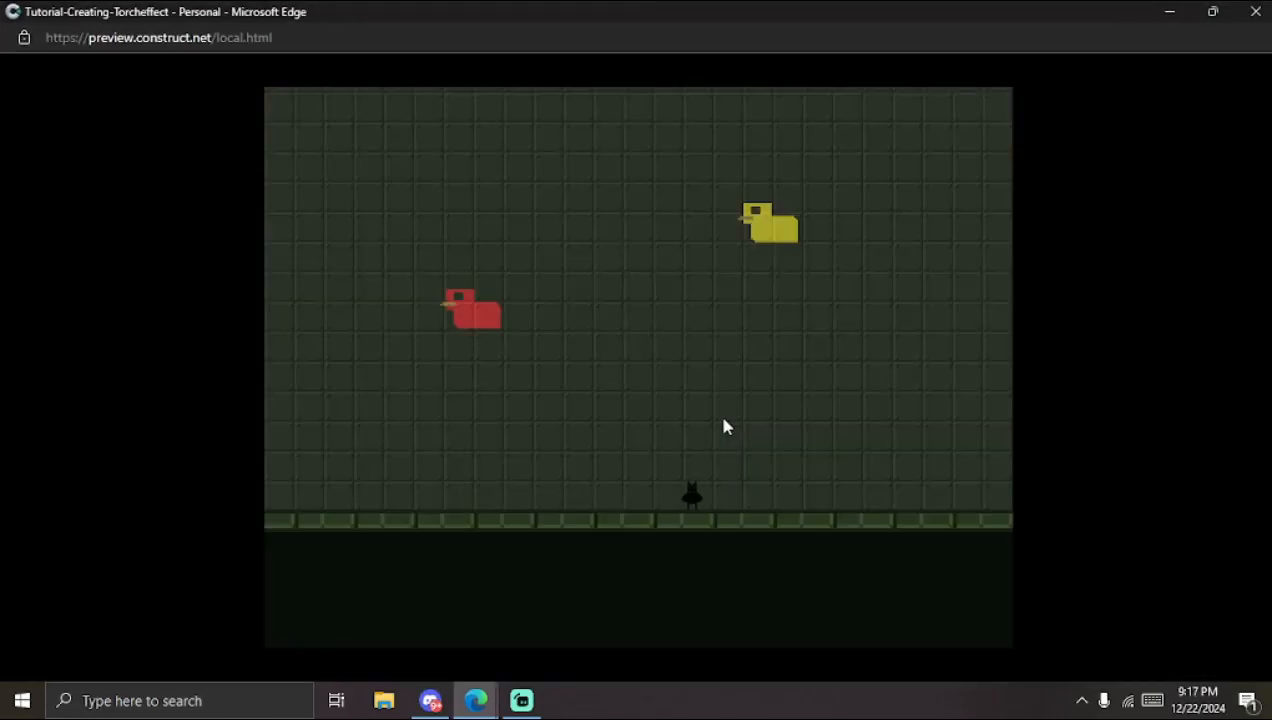
key("f")
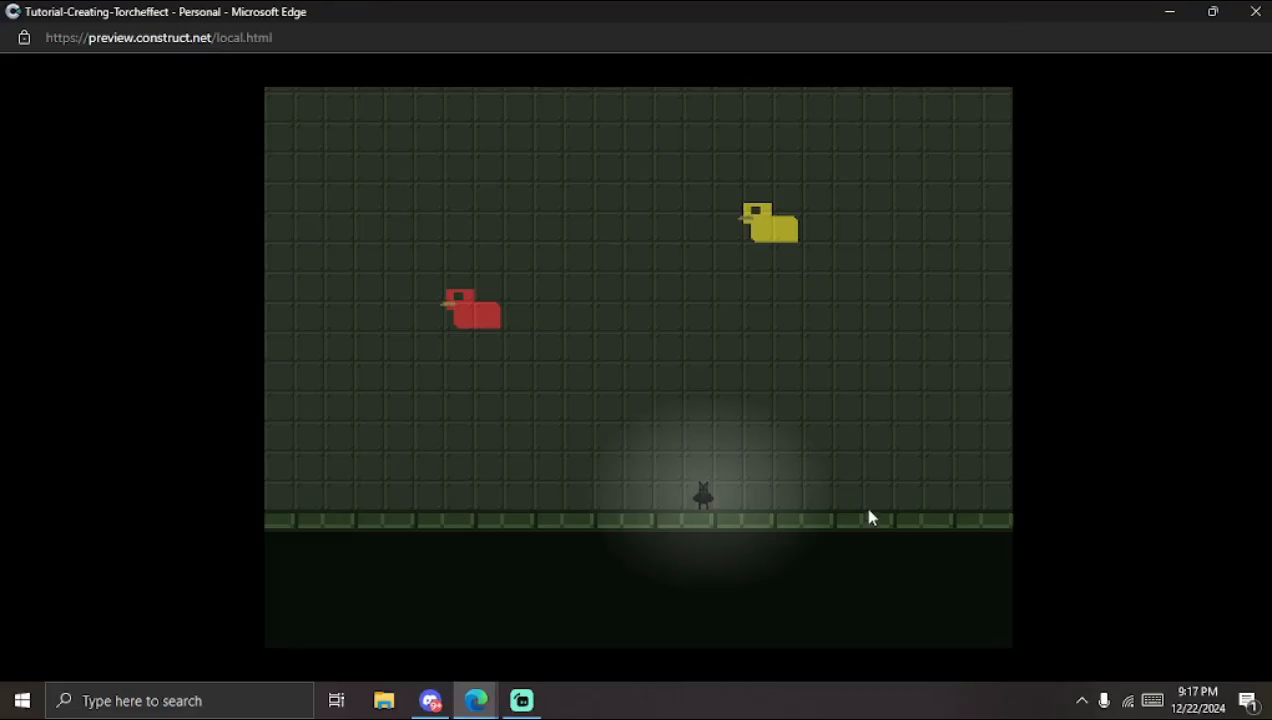
key("Left")
key("Right")
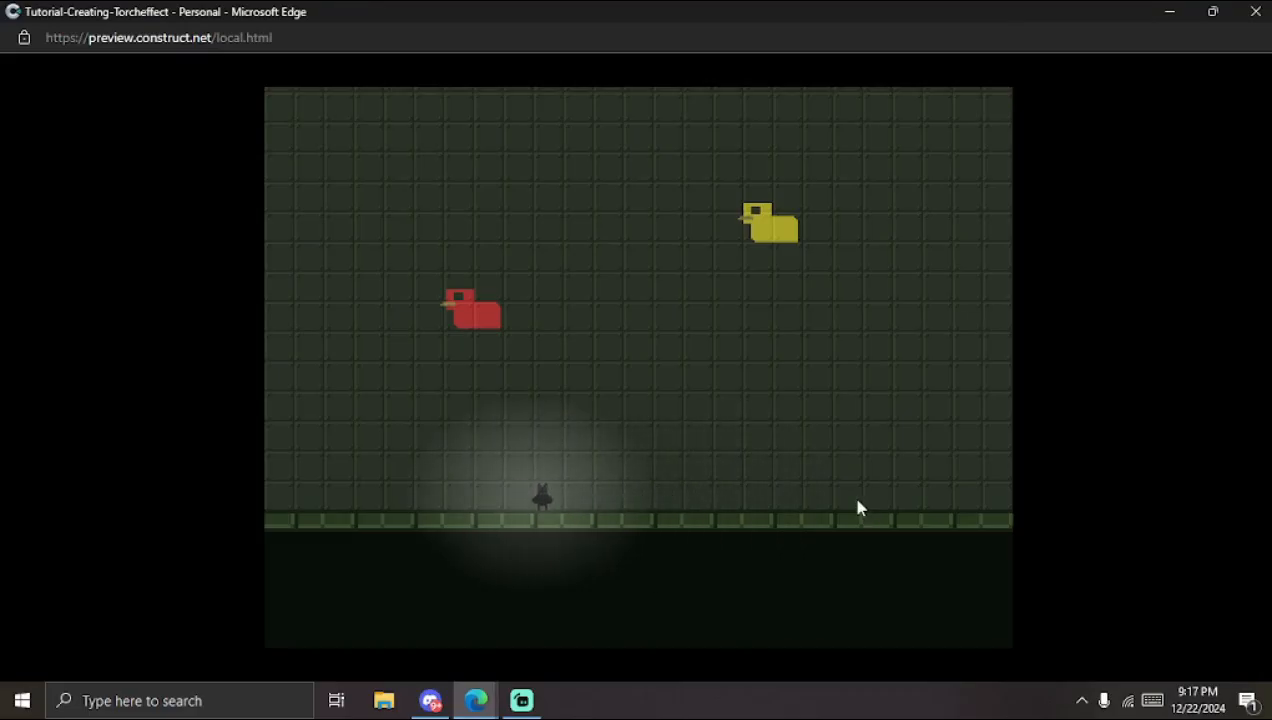
key("Up")
key("Right")
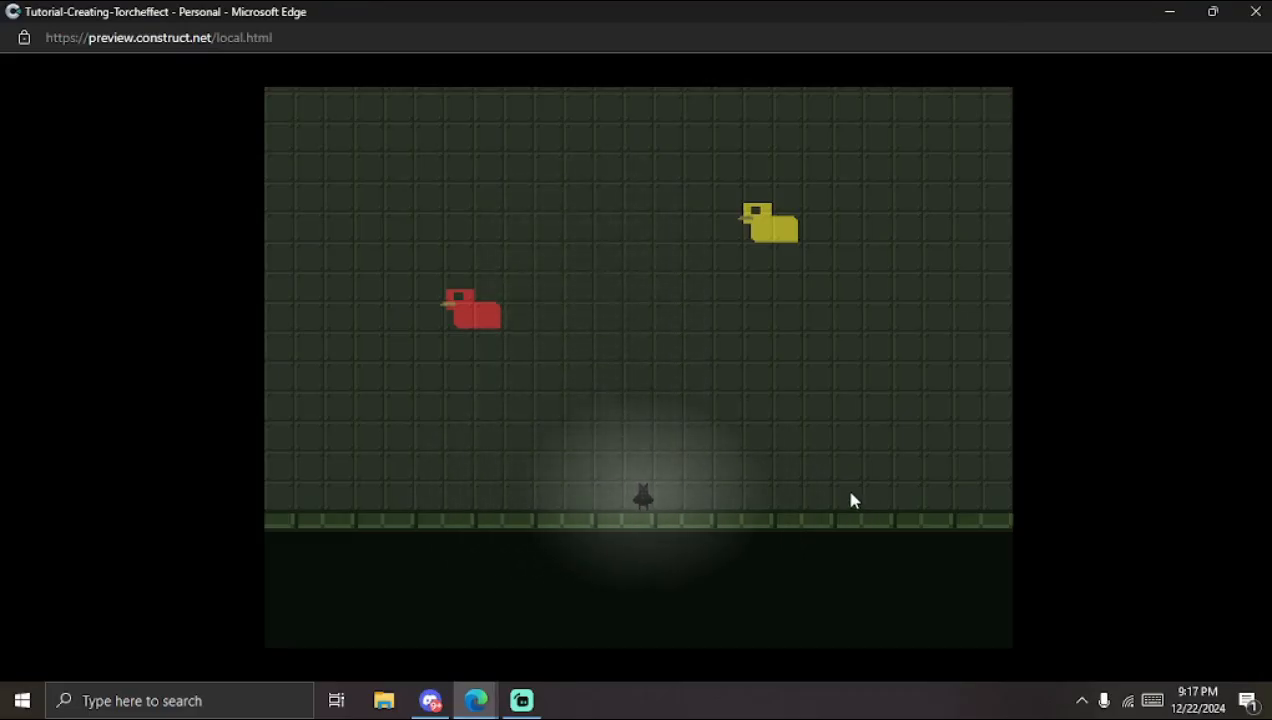
left_click(1243, 18)
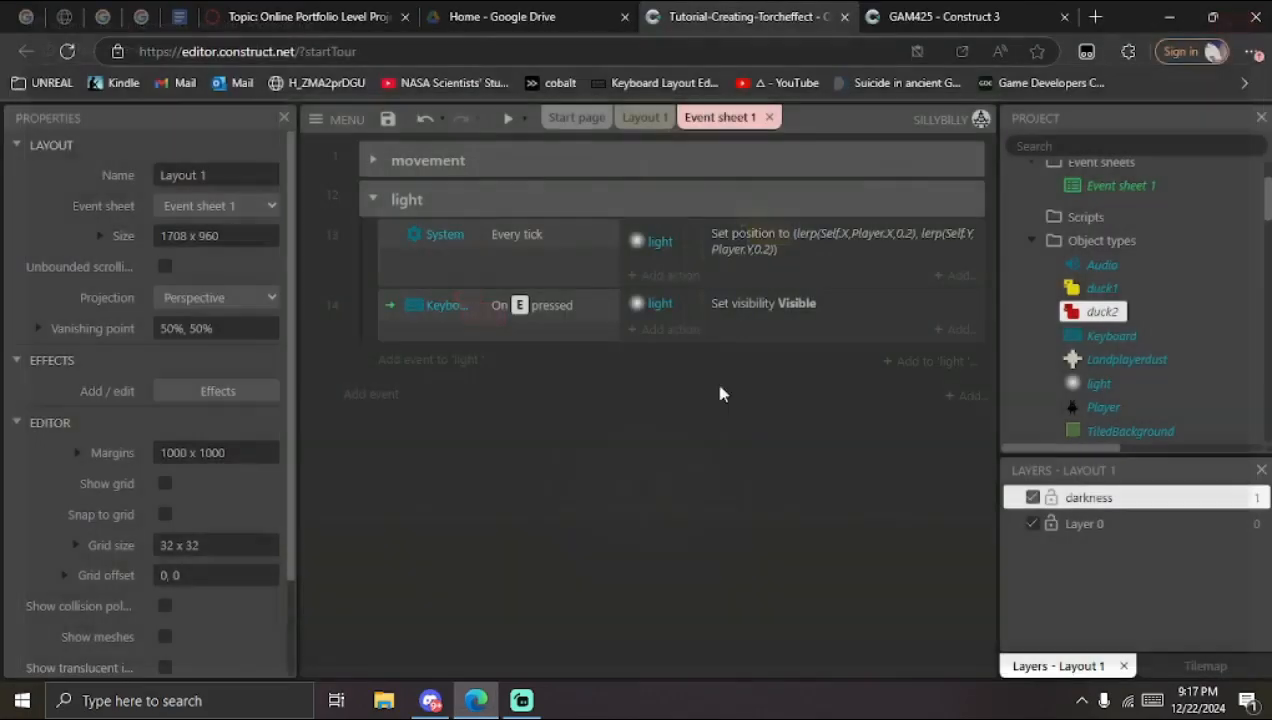
left_click(453, 364)
left_click(560, 124)
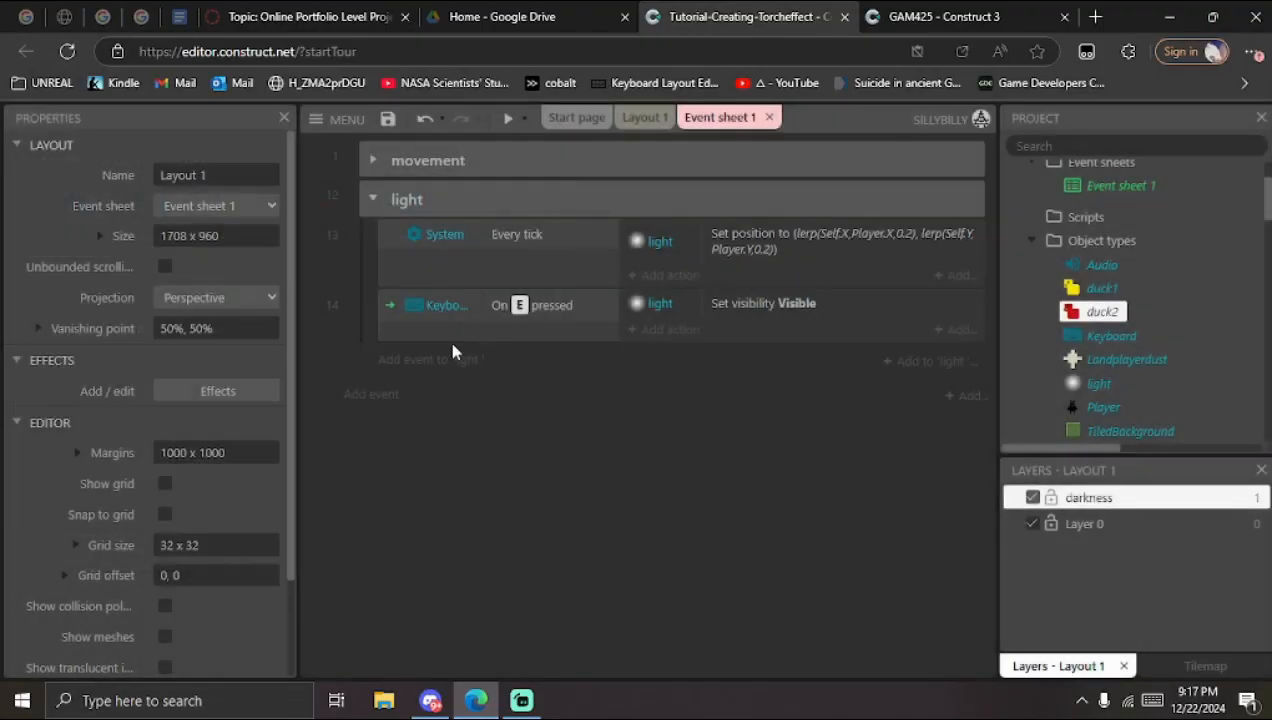
left_click(486, 329)
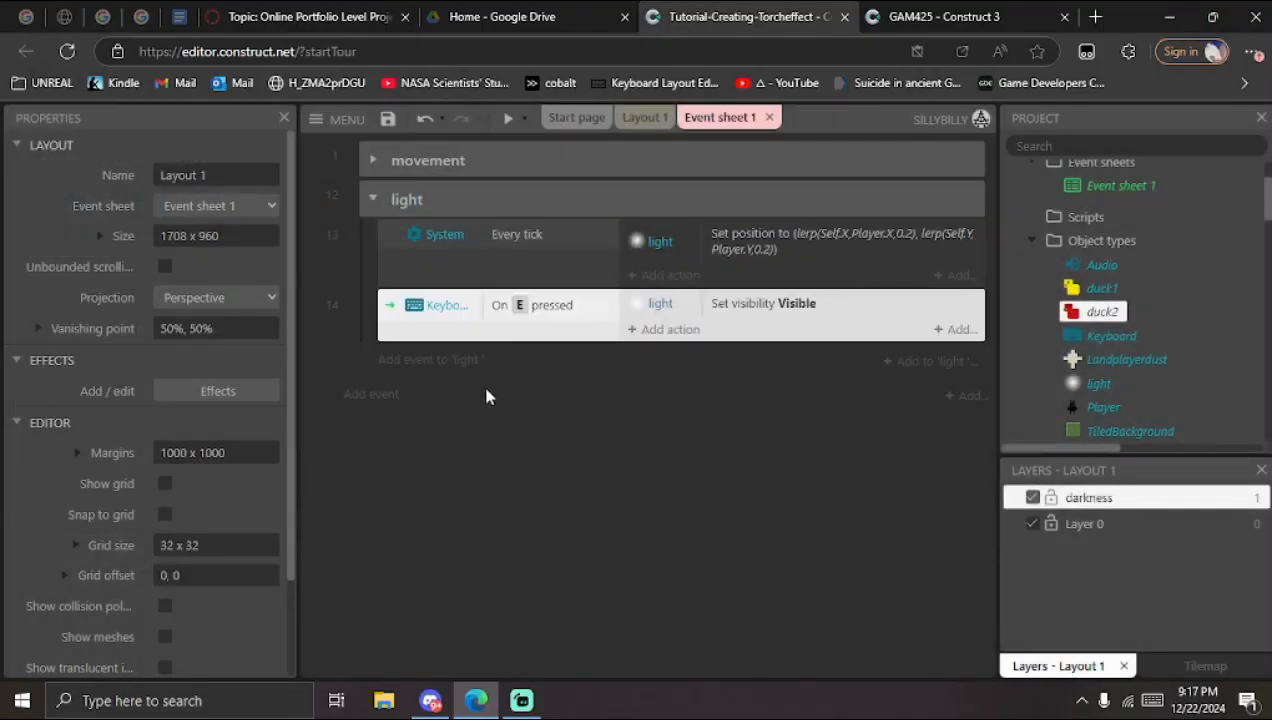
Step: Add an event to the light group with the System condition Every X seconds, using an interval of 1.0 seconds
left_click(420, 356)
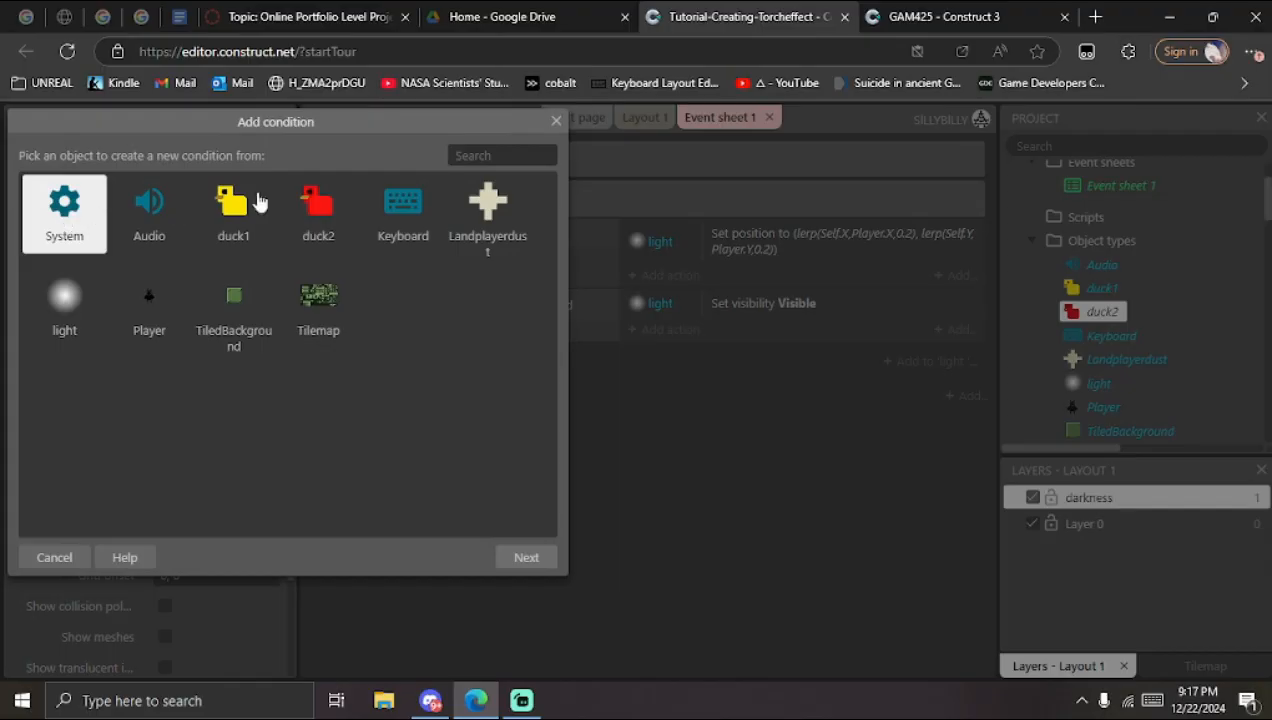
double_click(81, 235)
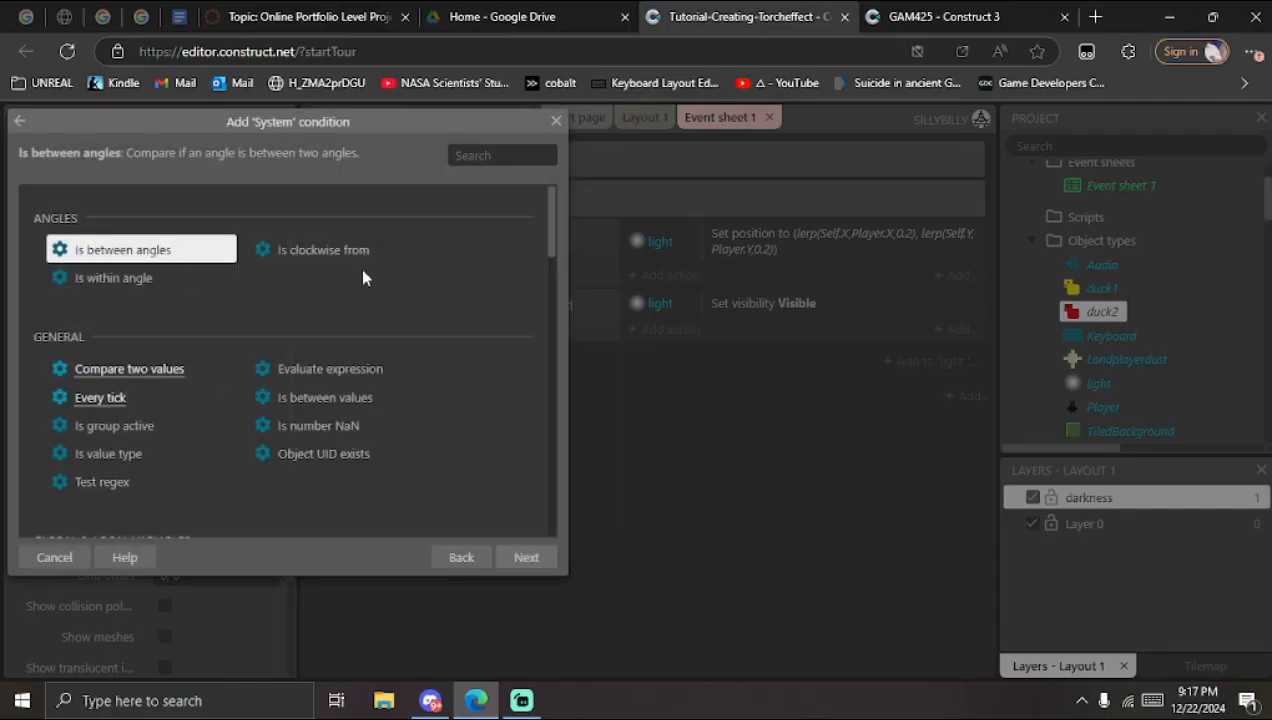
type("x")
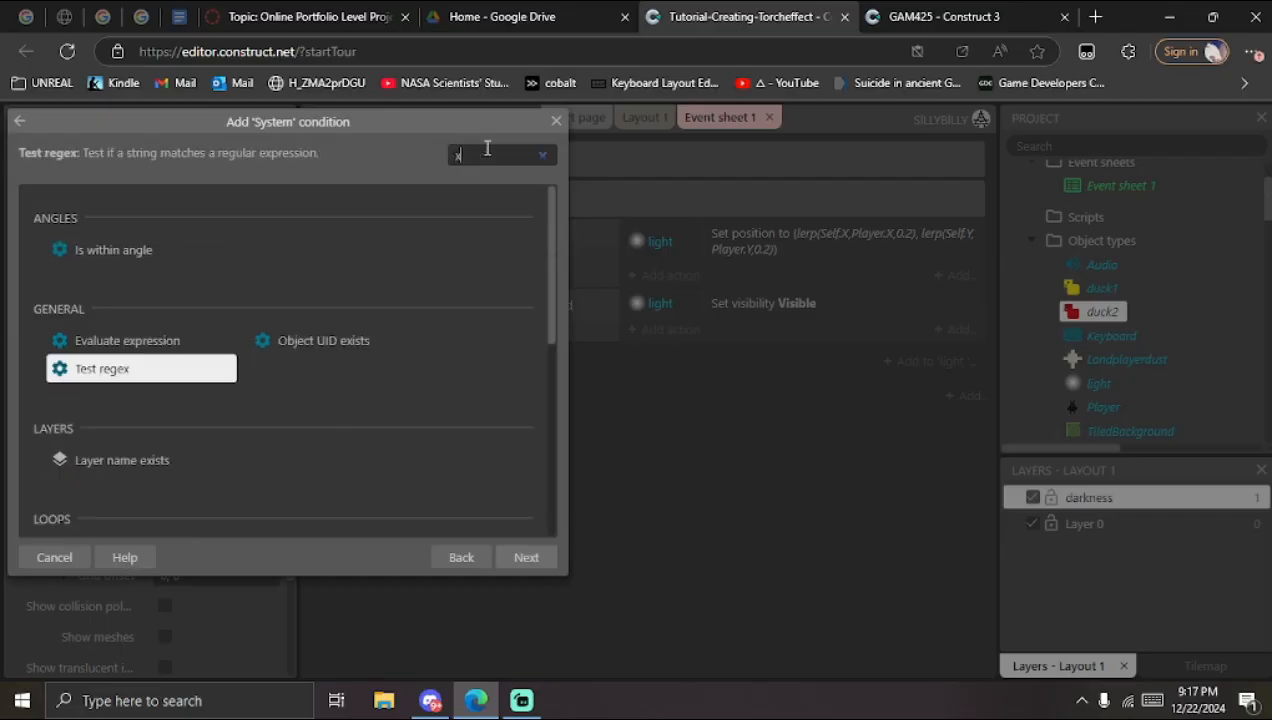
scroll(210, 388, "down", 3)
scroll(210, 381, "up", 1)
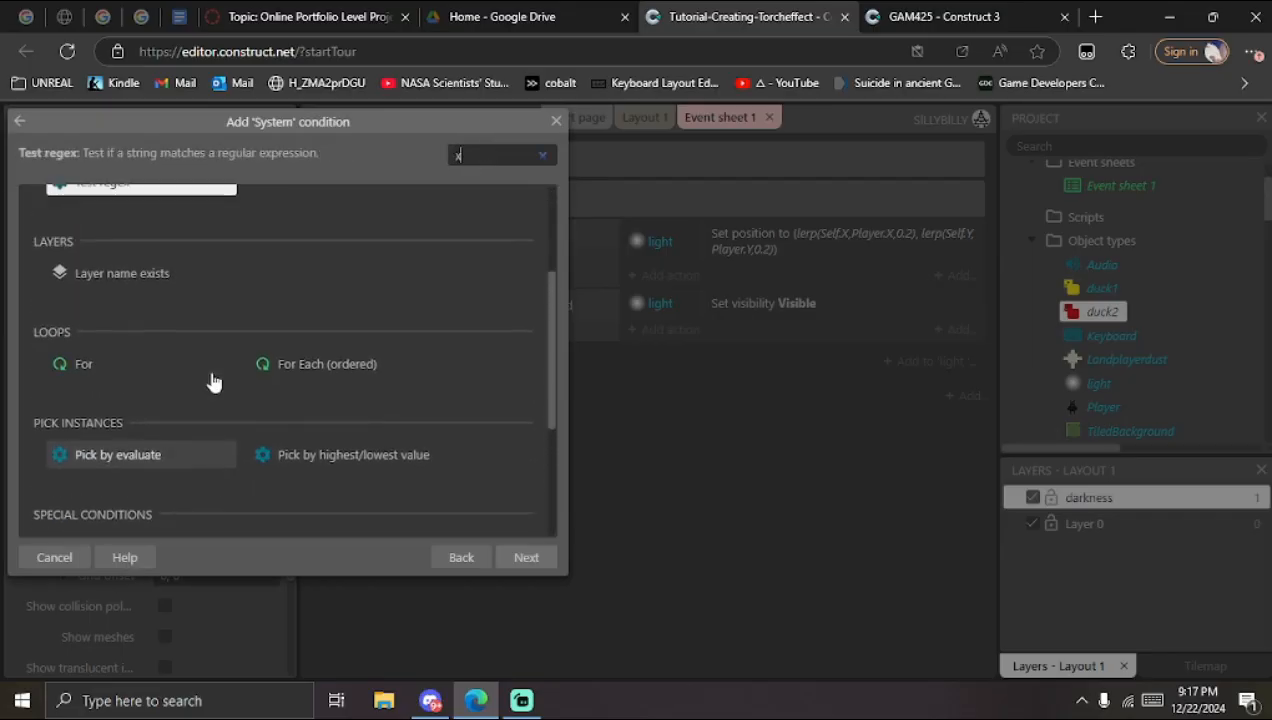
scroll(119, 300, "down", 2)
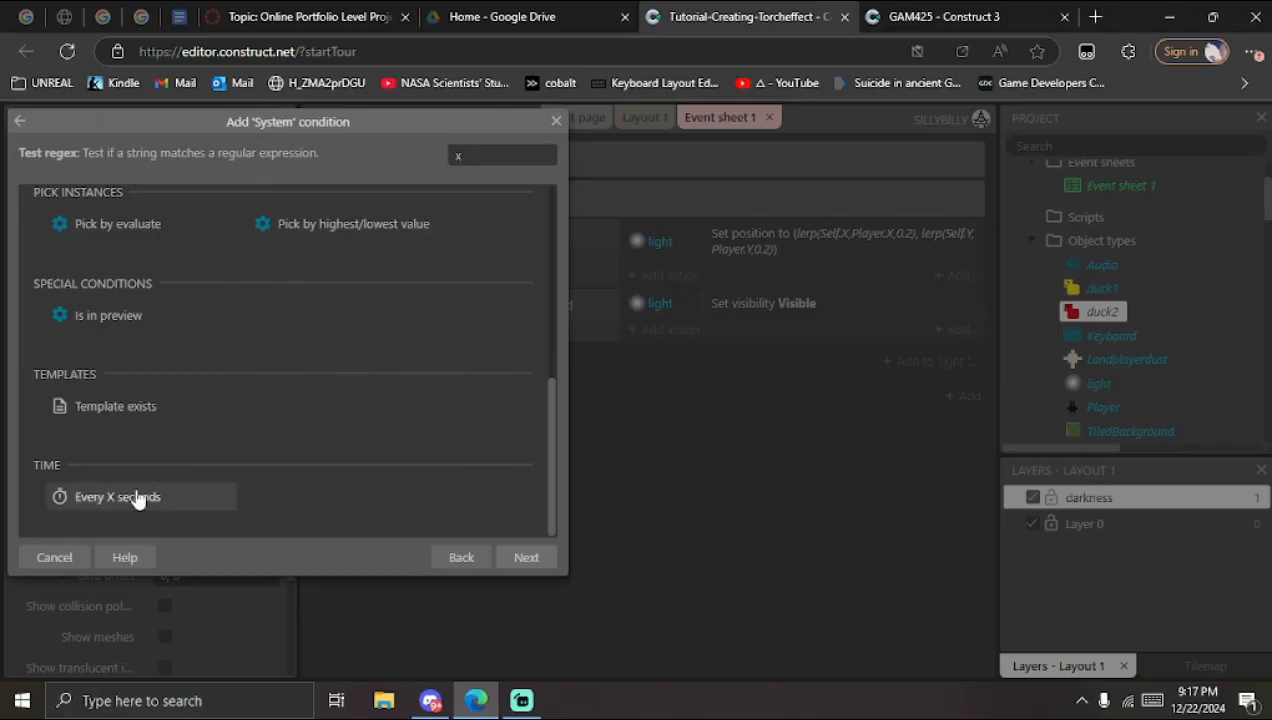
double_click(135, 496)
left_click(828, 444)
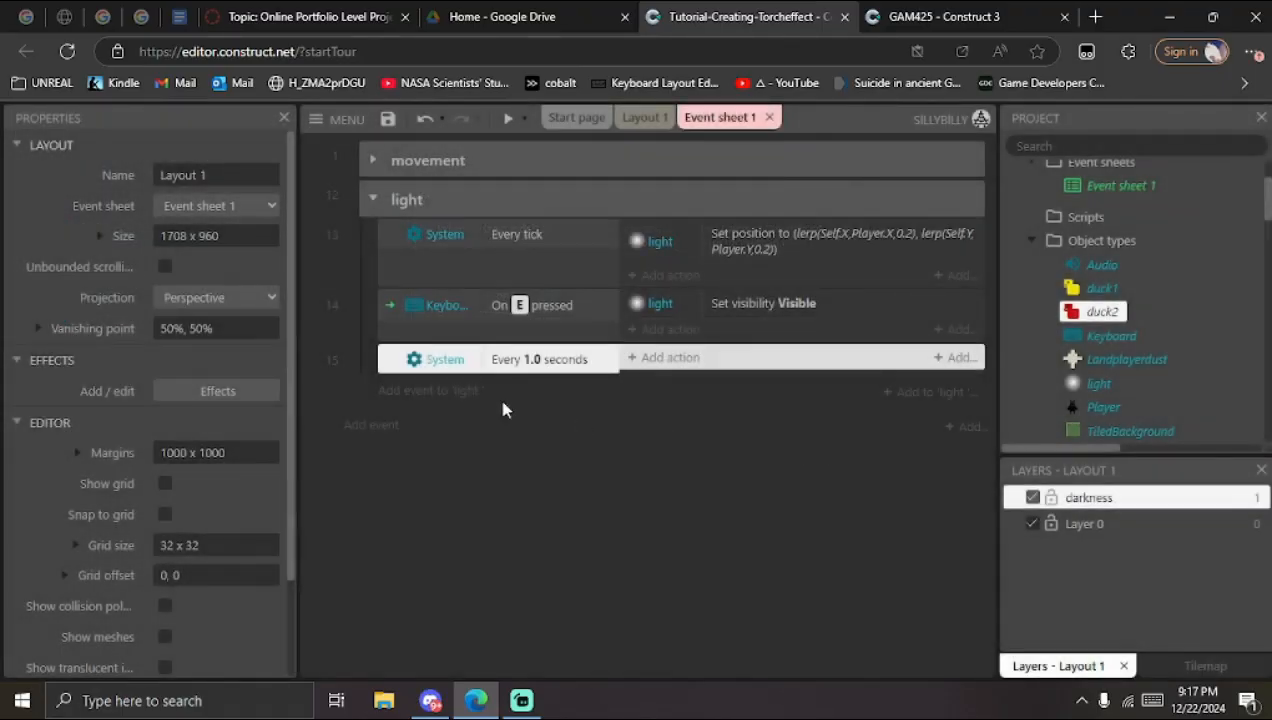
Step: Add the light object's Is visible condition to the Every 1.0 seconds event
right_click(562, 365)
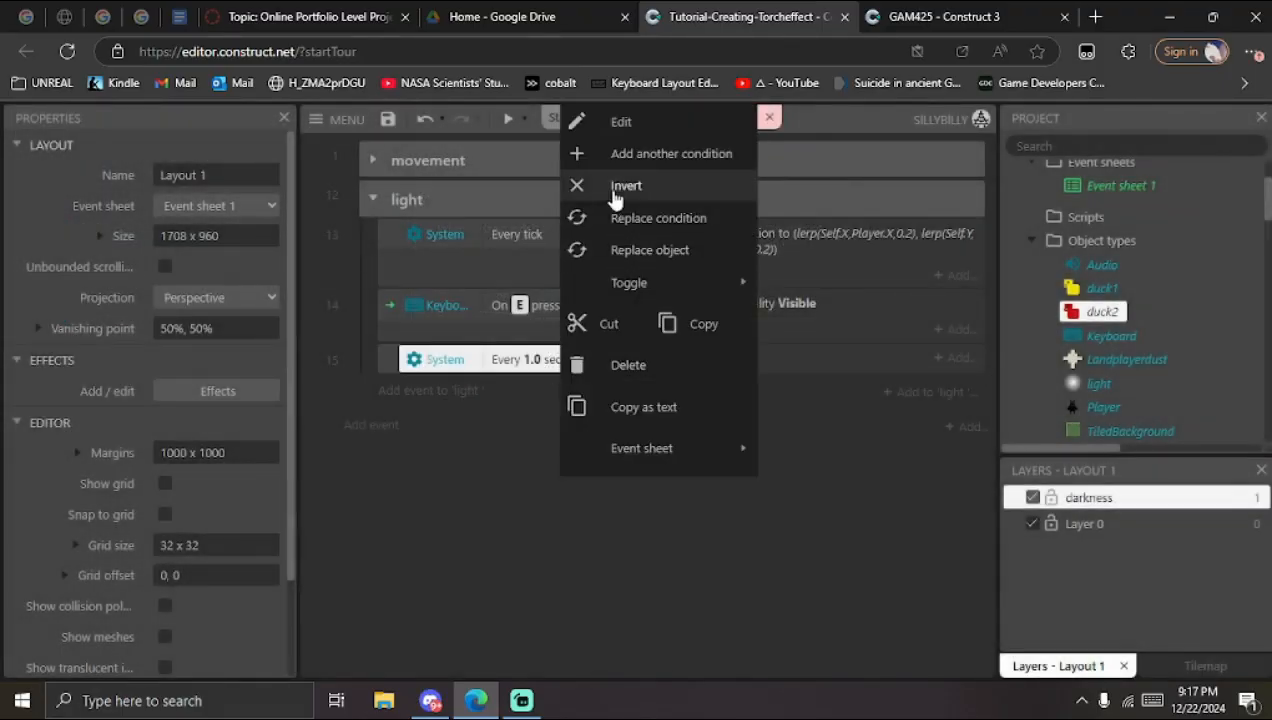
left_click(667, 160)
left_click_drag(313, 133, 973, 167)
double_click(724, 335)
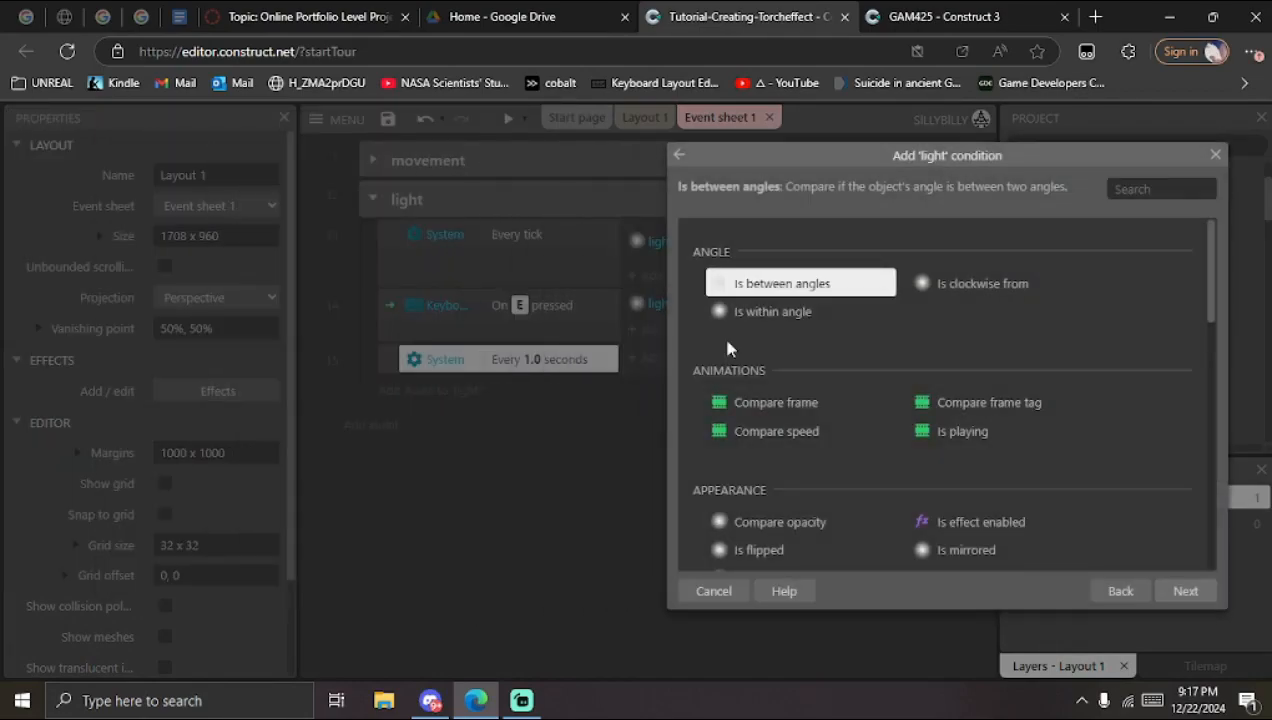
type("visi")
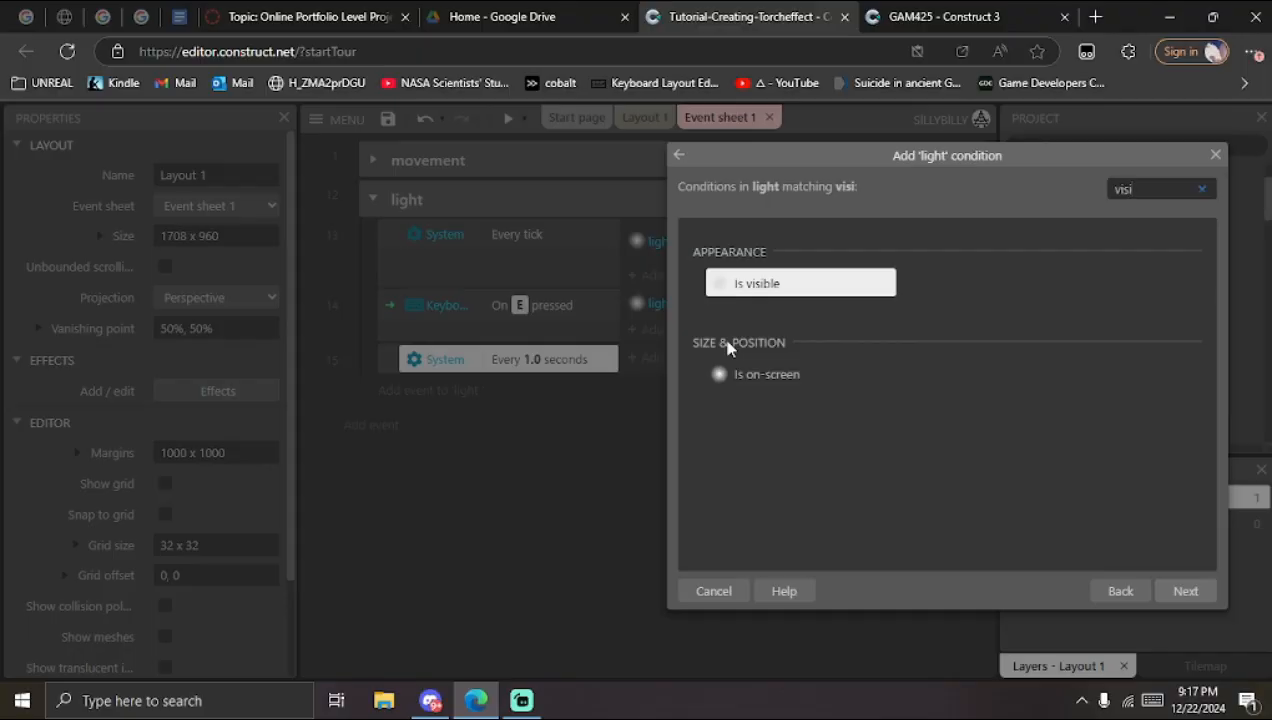
double_click(815, 289)
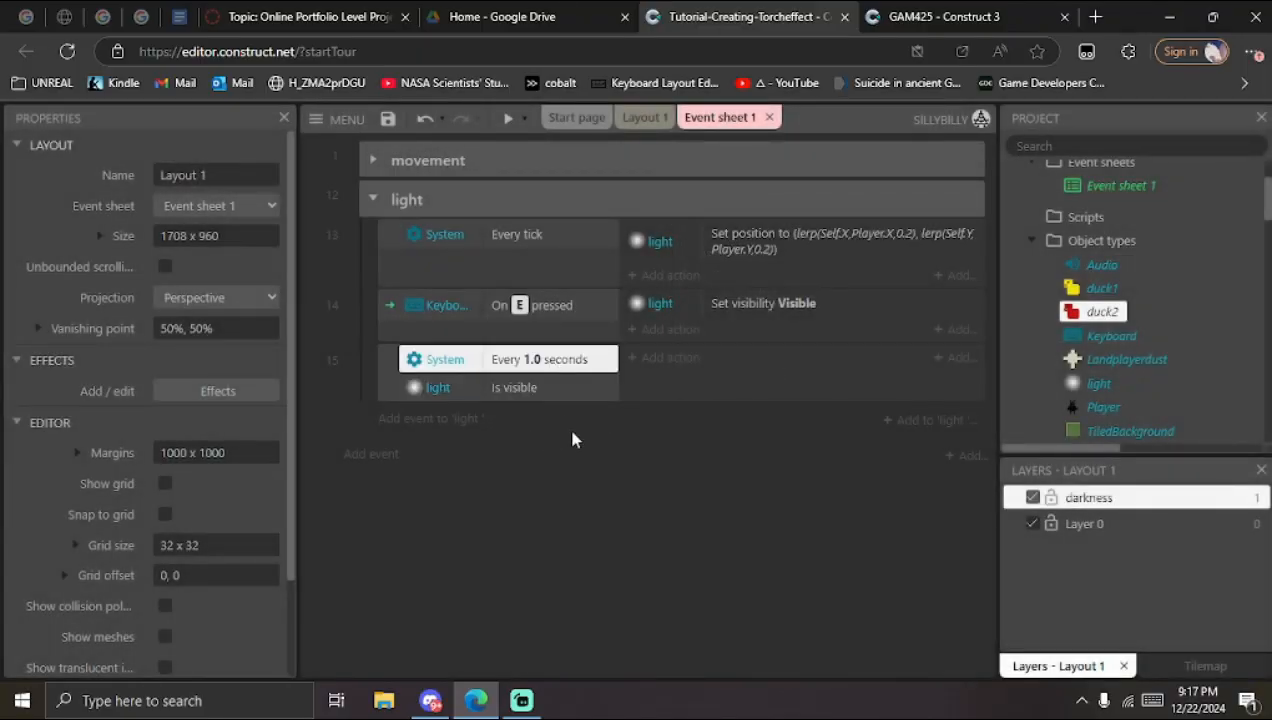
left_click(660, 358)
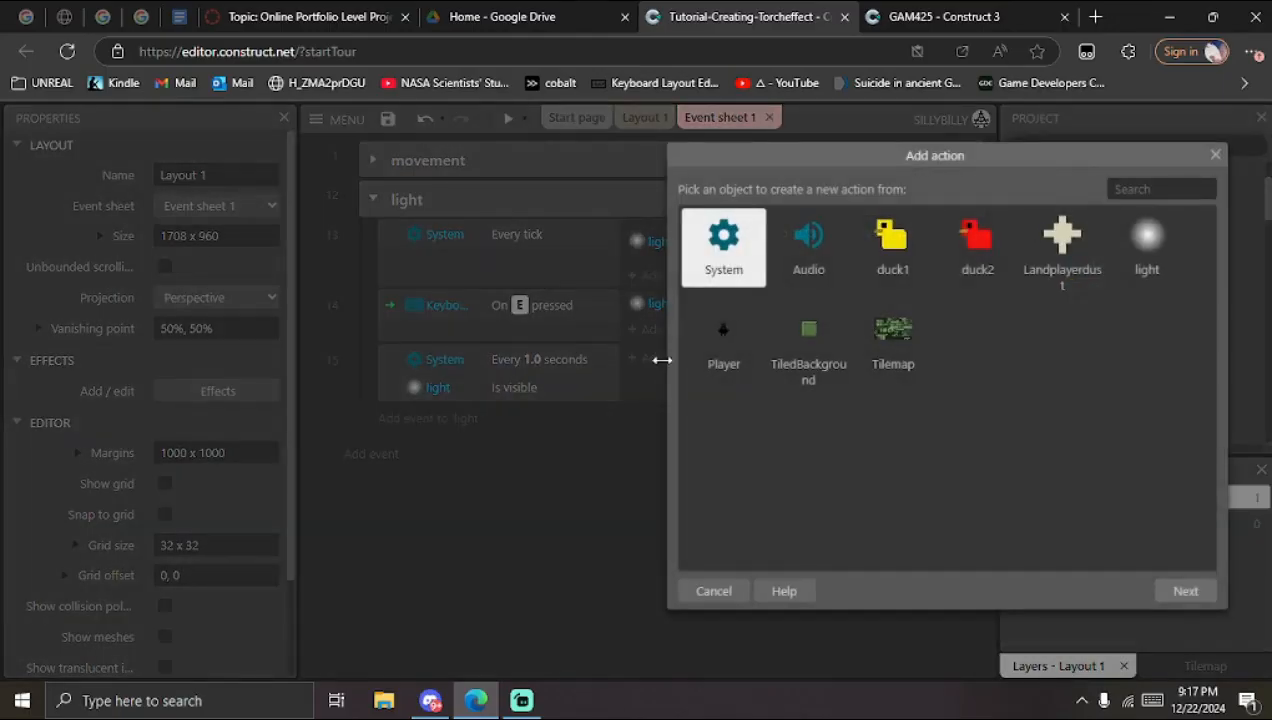
left_click(1214, 155)
left_click(966, 456)
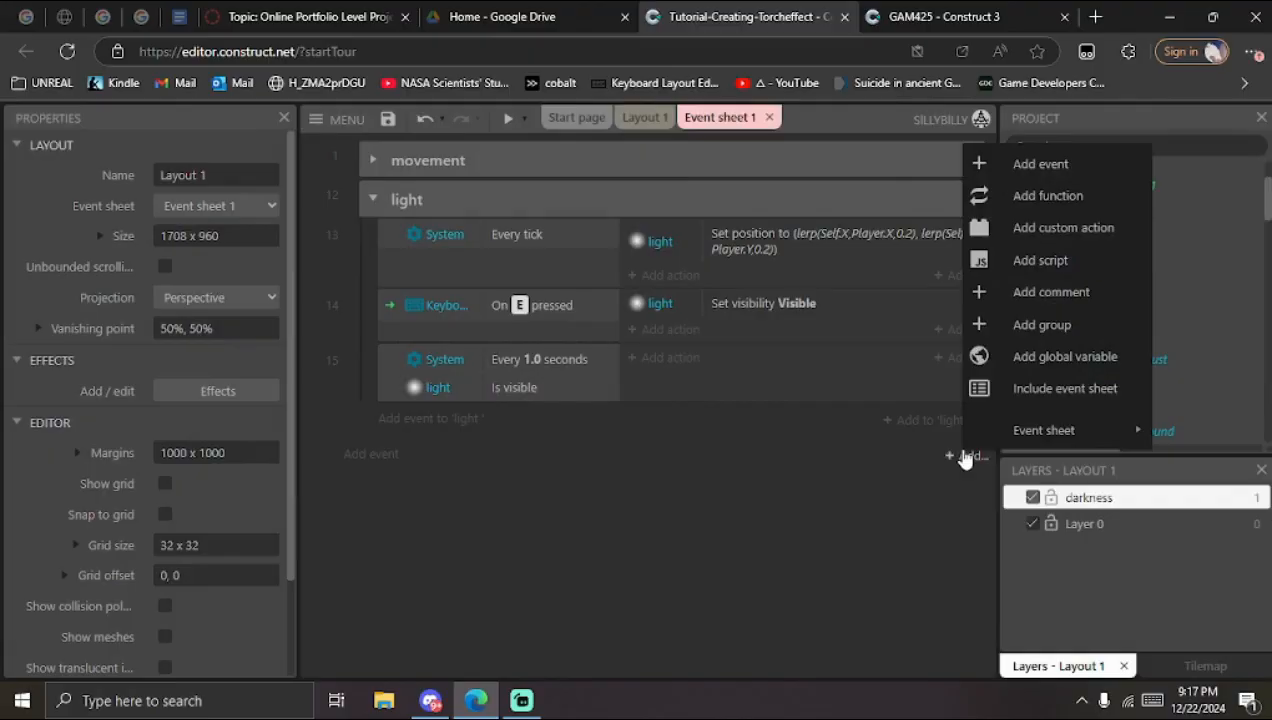
left_click(1068, 357)
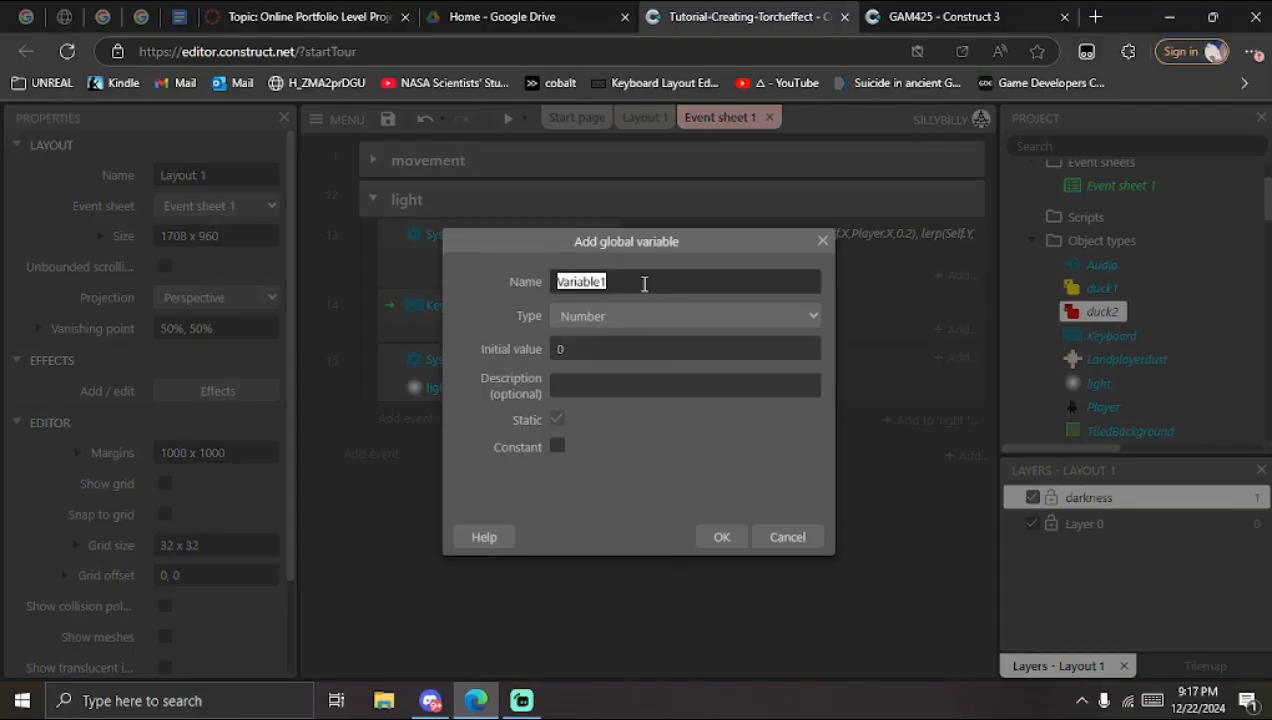
type("lightcountdown")
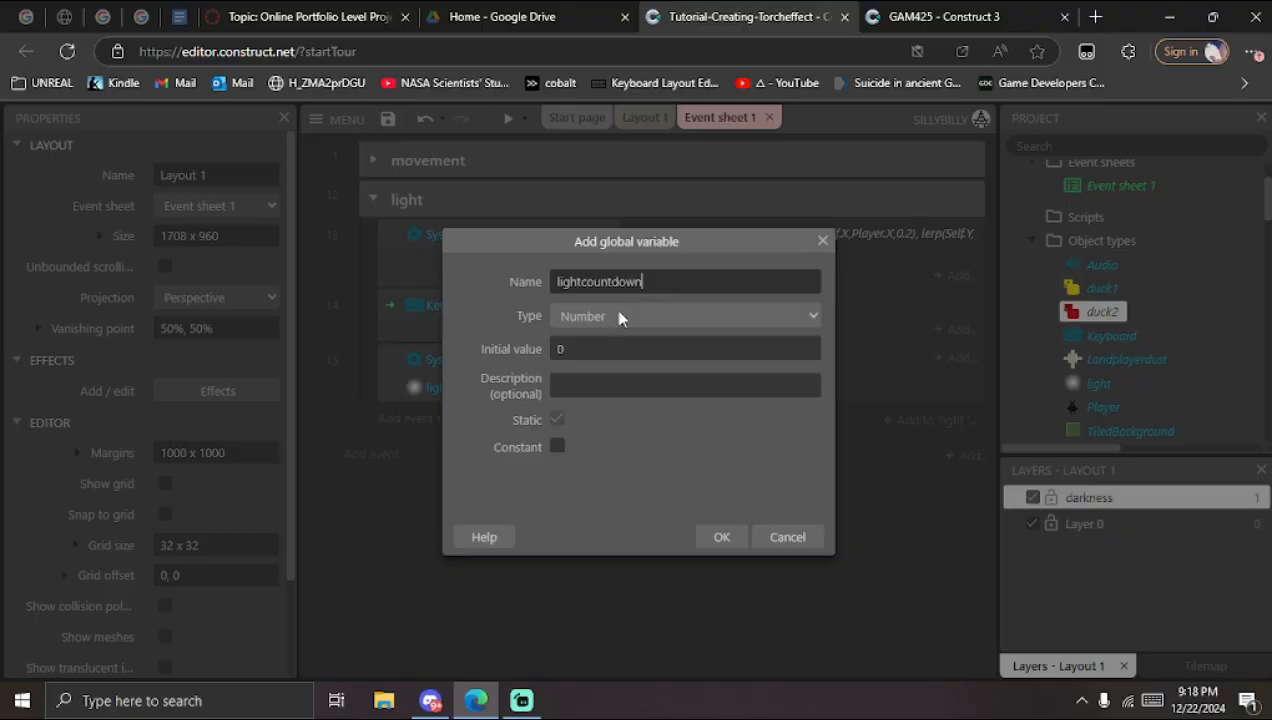
double_click(578, 353)
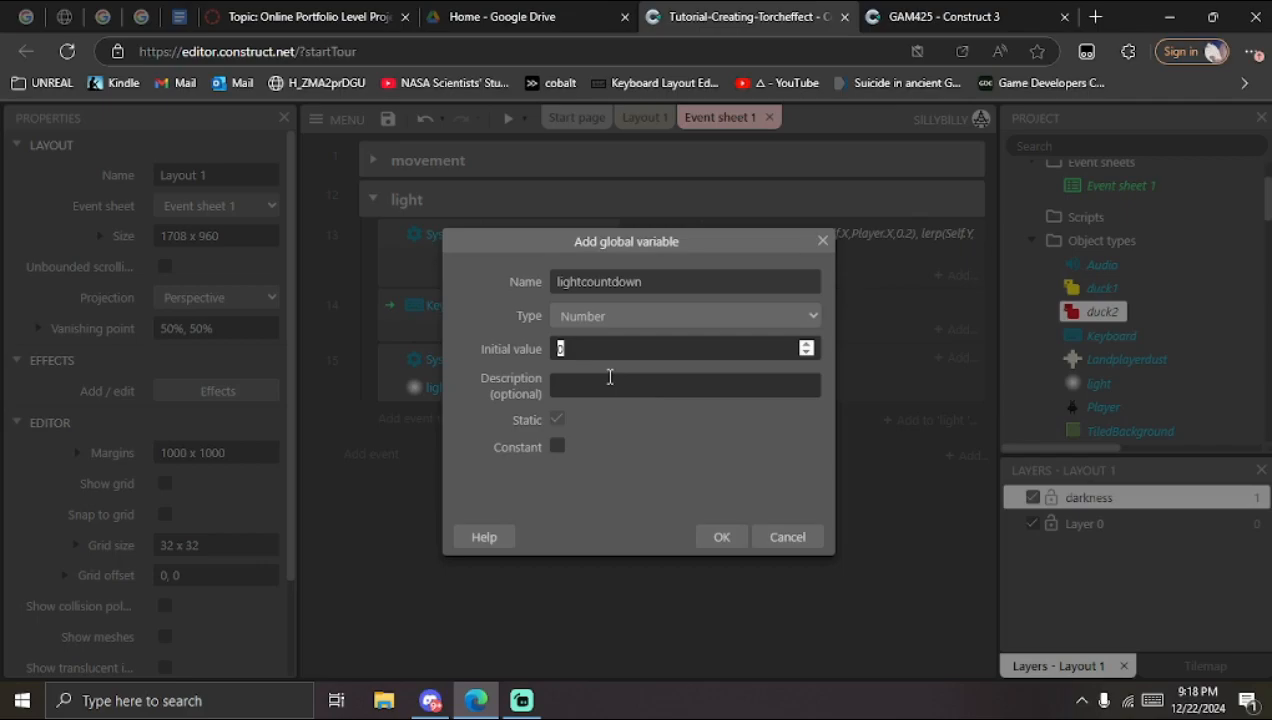
type("4")
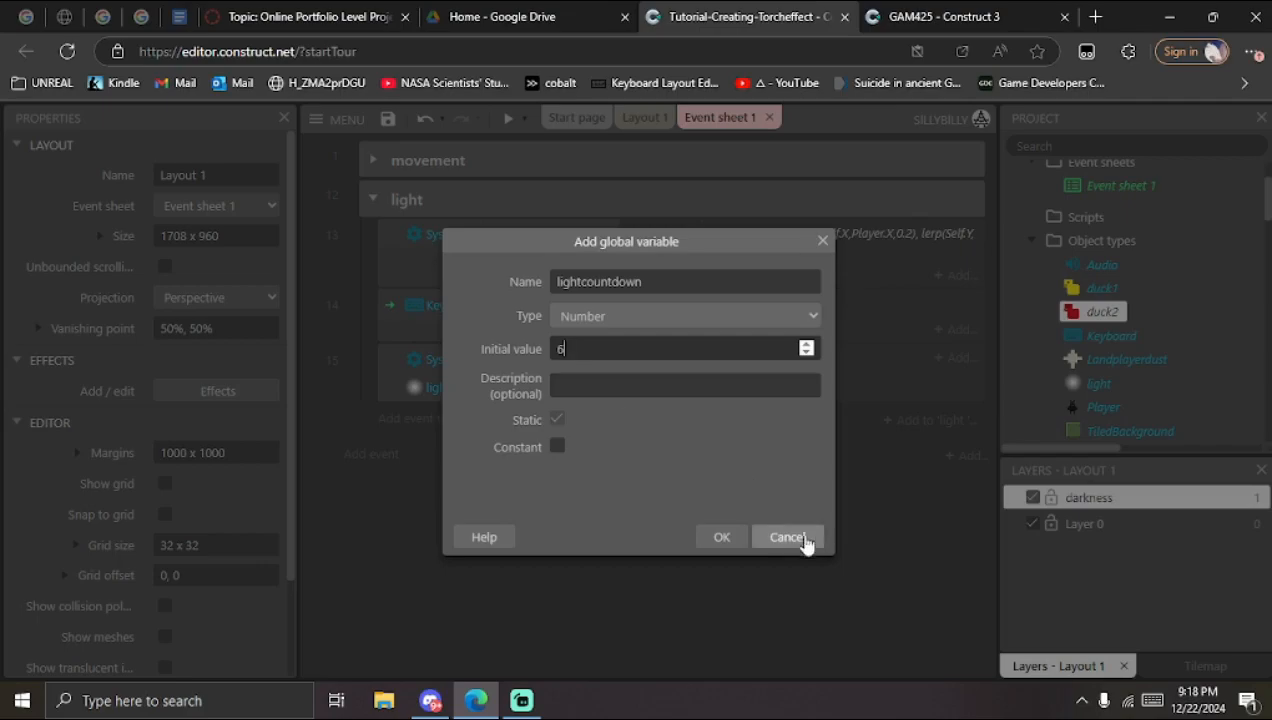
left_click(789, 537)
Step: Add a global number variable named lightcountdown with an initial value of 6
right_click(965, 466)
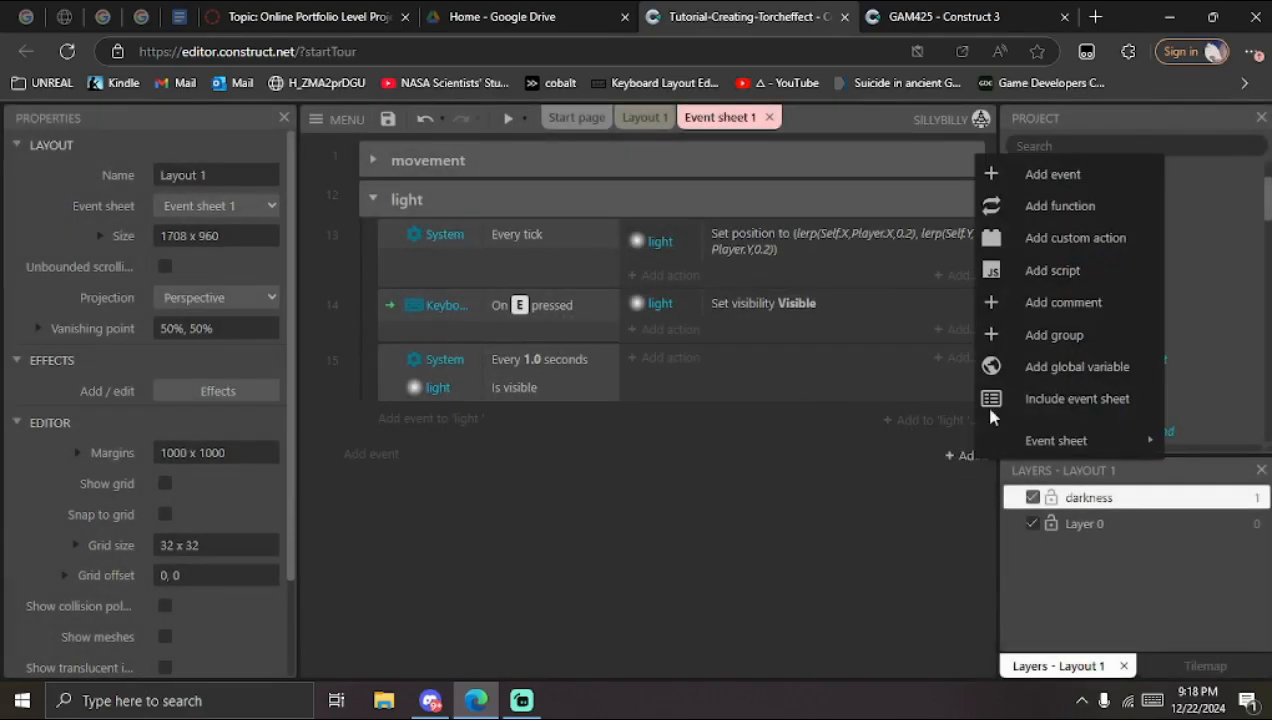
left_click(1045, 363)
type("lightcountdown")
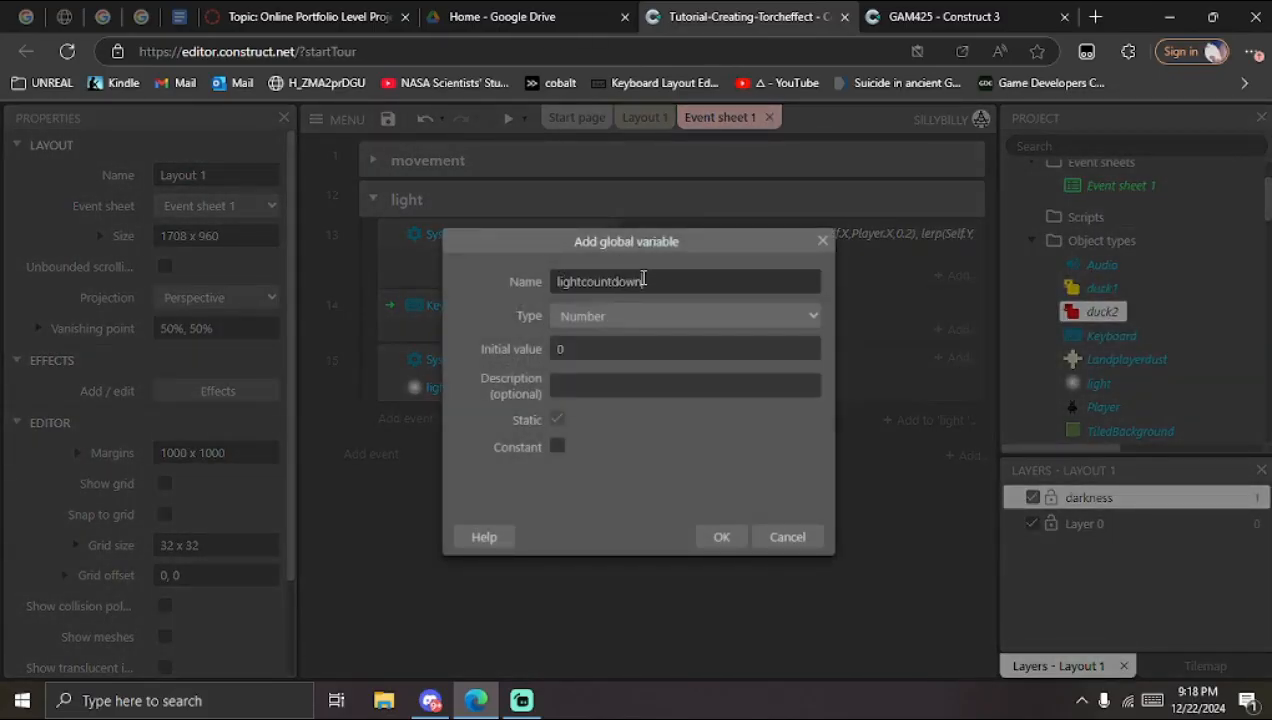
left_click_drag(585, 347, 541, 352)
type("6")
left_click(720, 538)
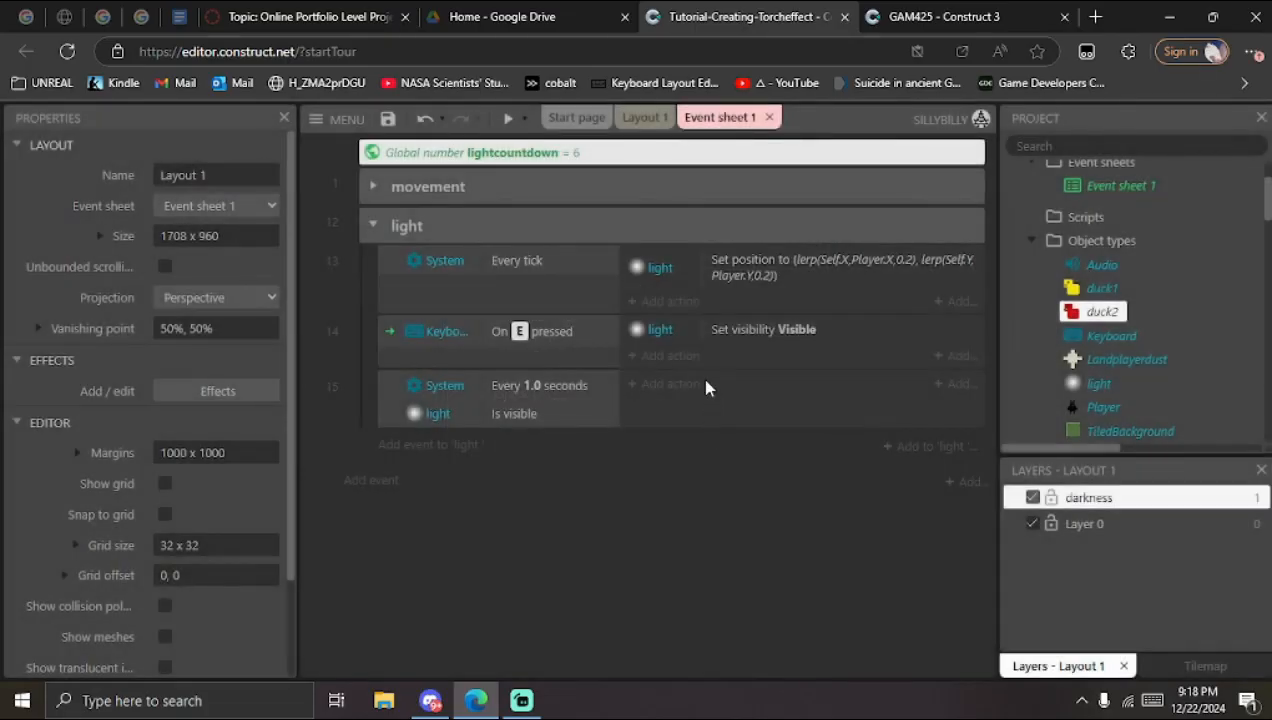
Step: Add a System Subtract from action to the Every 1.0 seconds event that subtracts 1 from lightcountdown
left_click(508, 396)
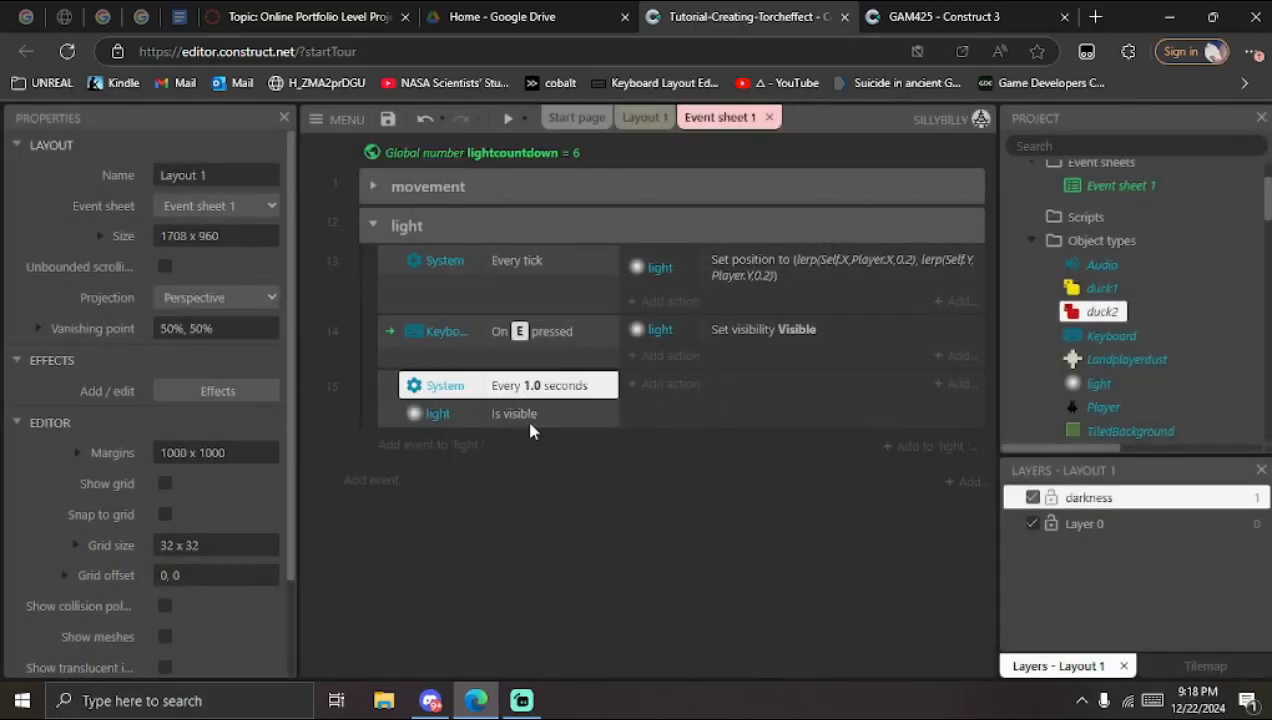
left_click(535, 414)
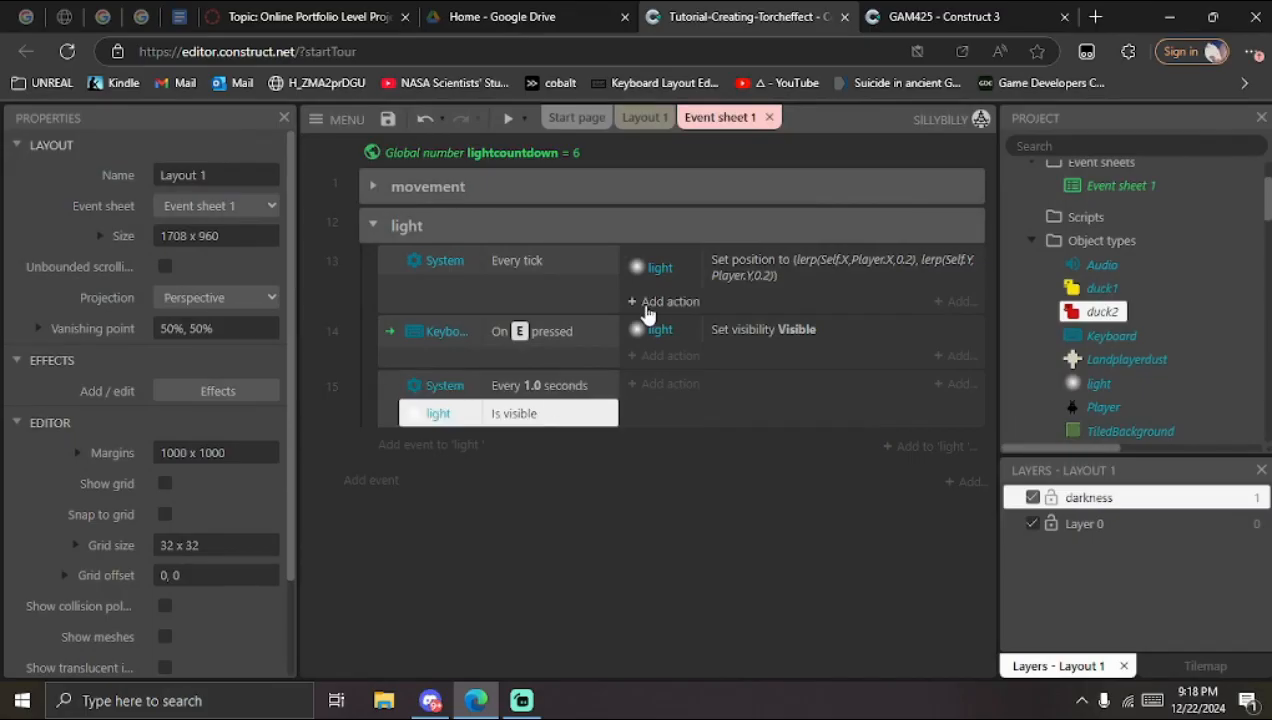
left_click(662, 384)
left_click(667, 388)
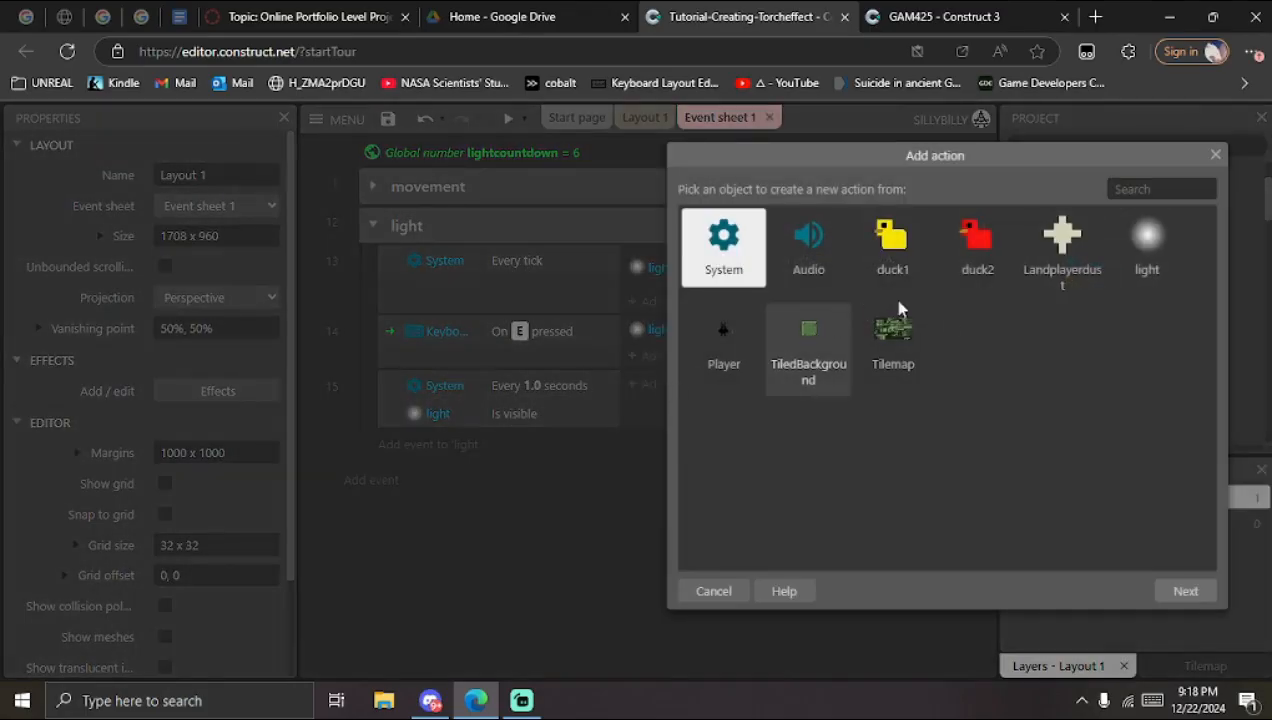
double_click(716, 258)
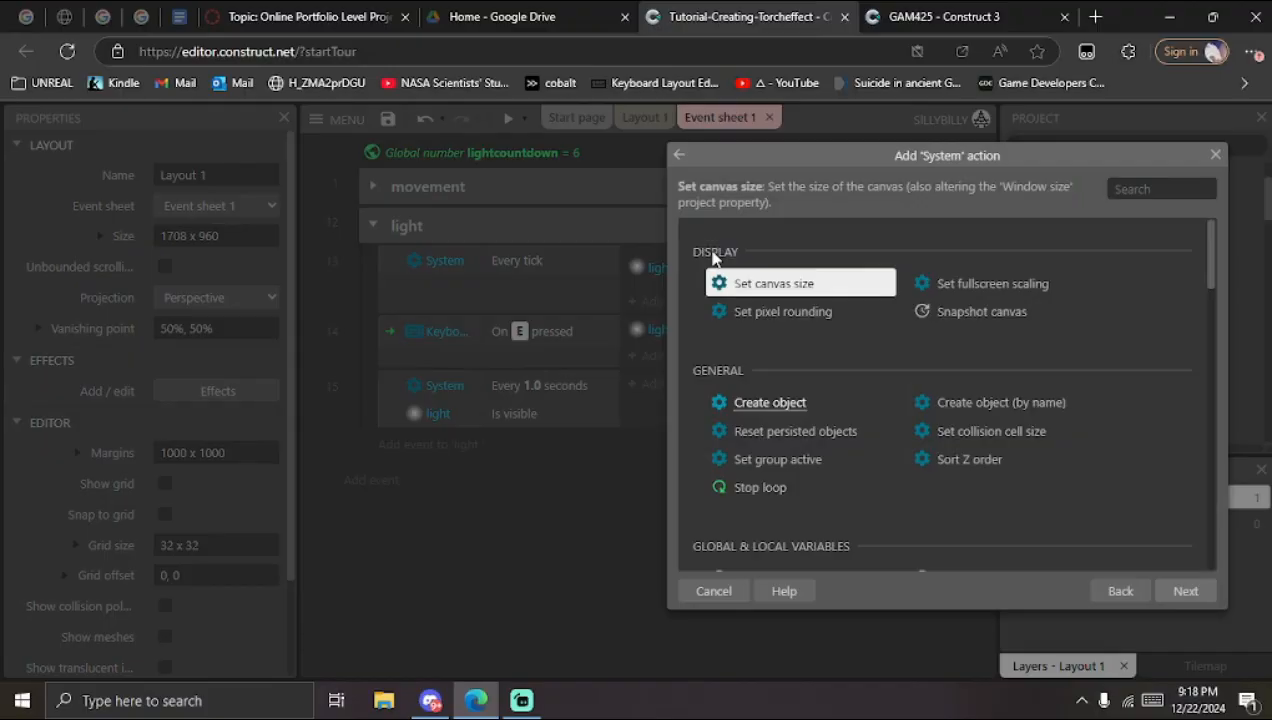
type("sub")
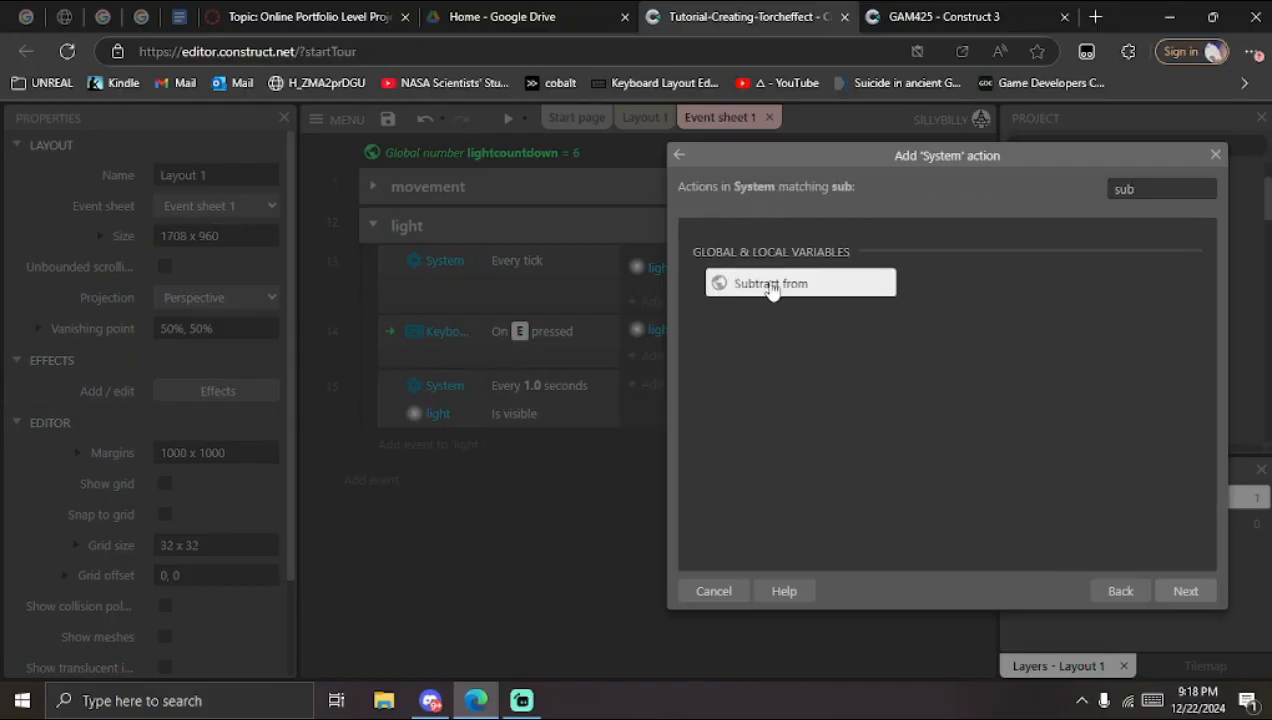
double_click(768, 287)
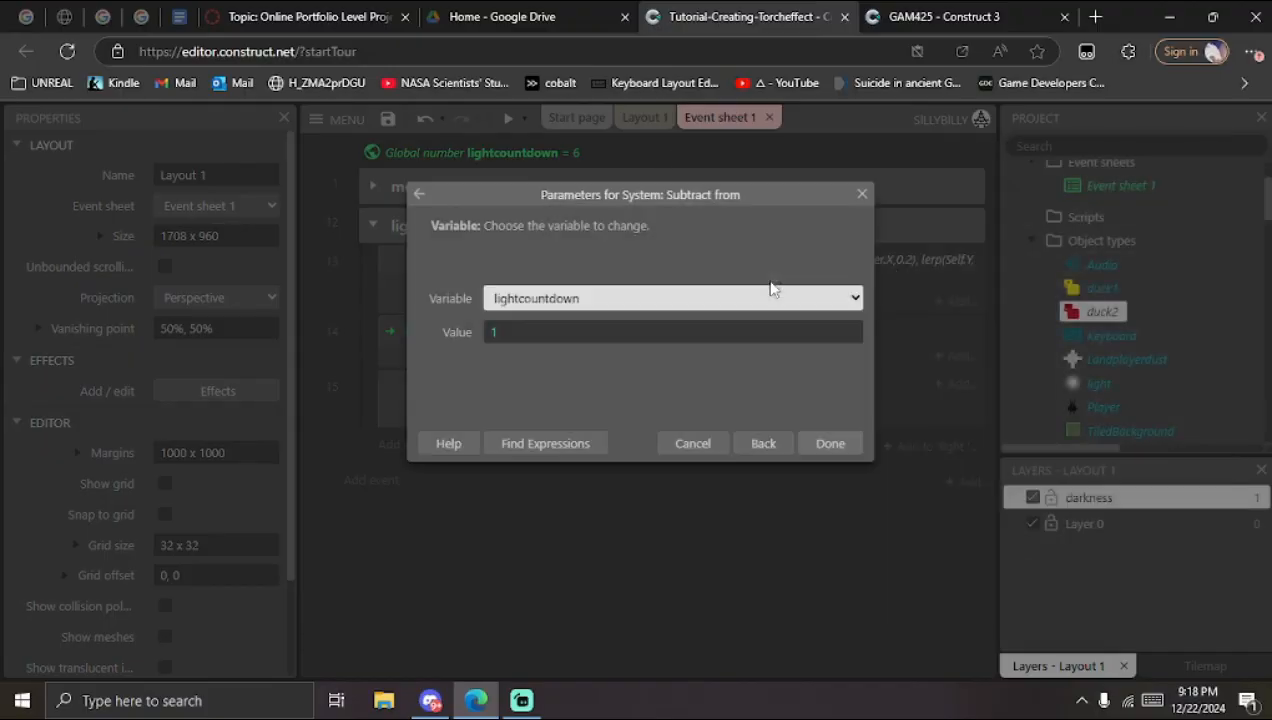
left_click(830, 443)
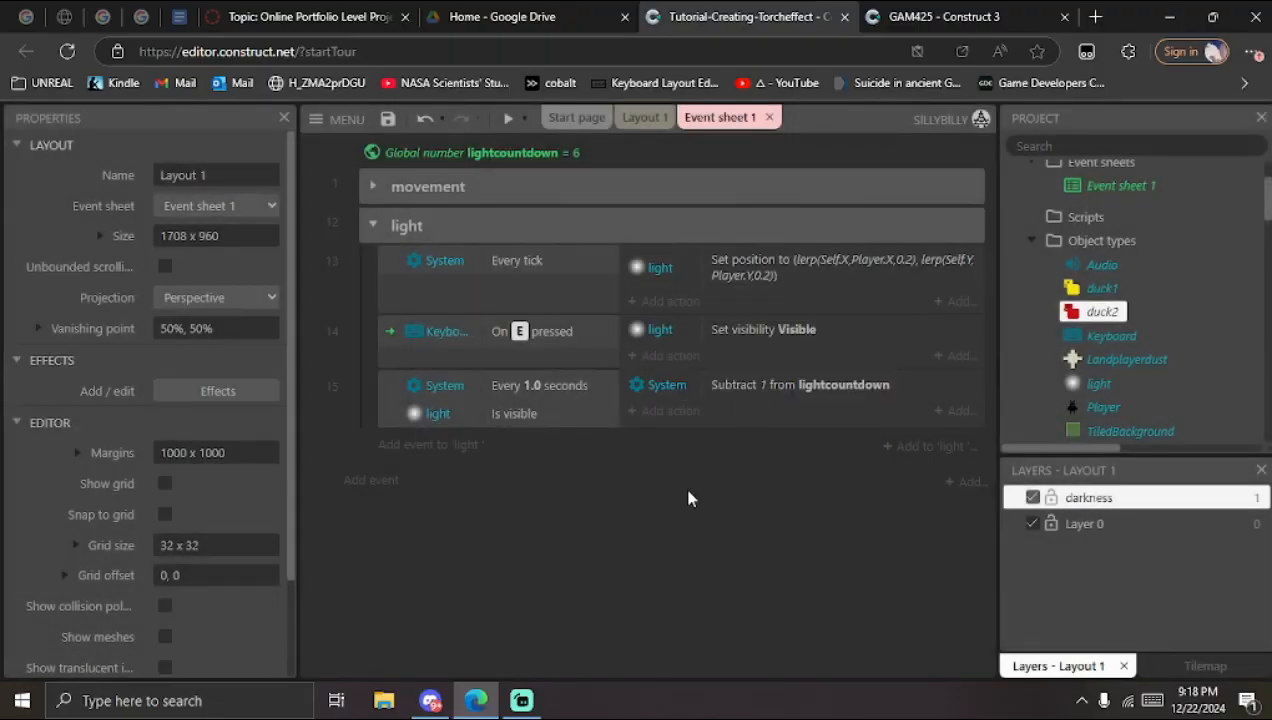
left_click(500, 412)
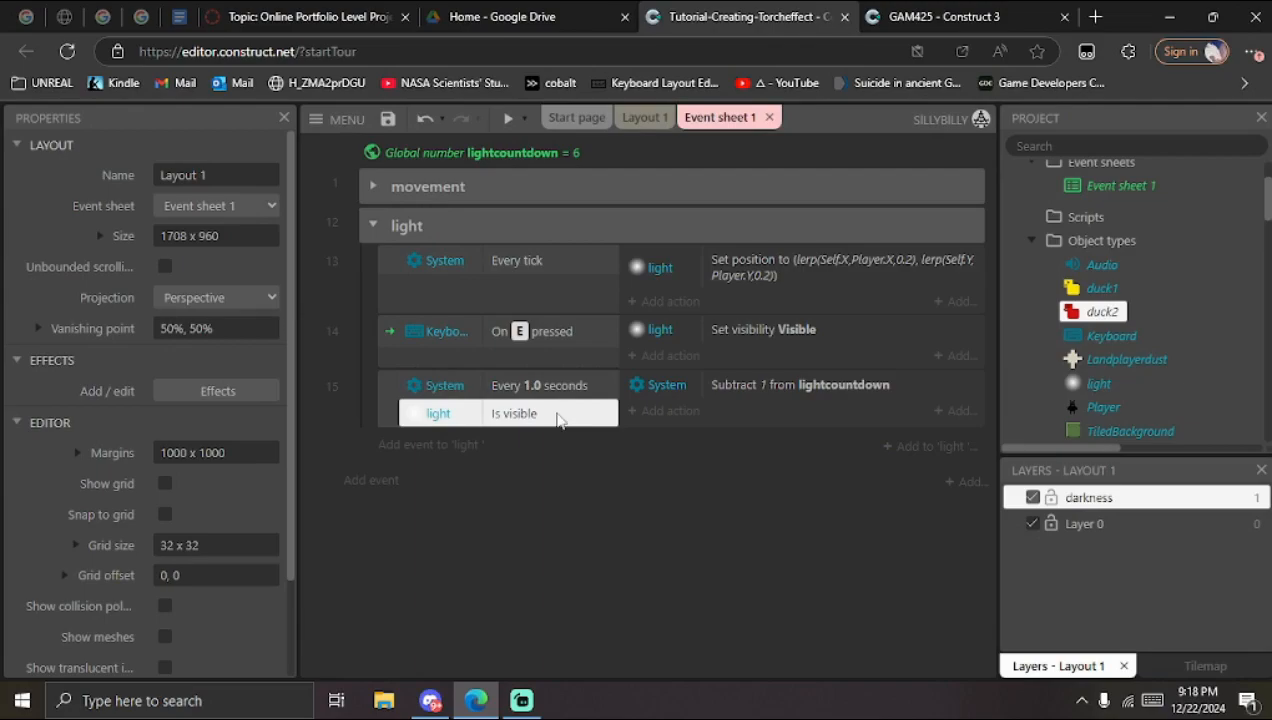
left_click(734, 478)
left_click(778, 388)
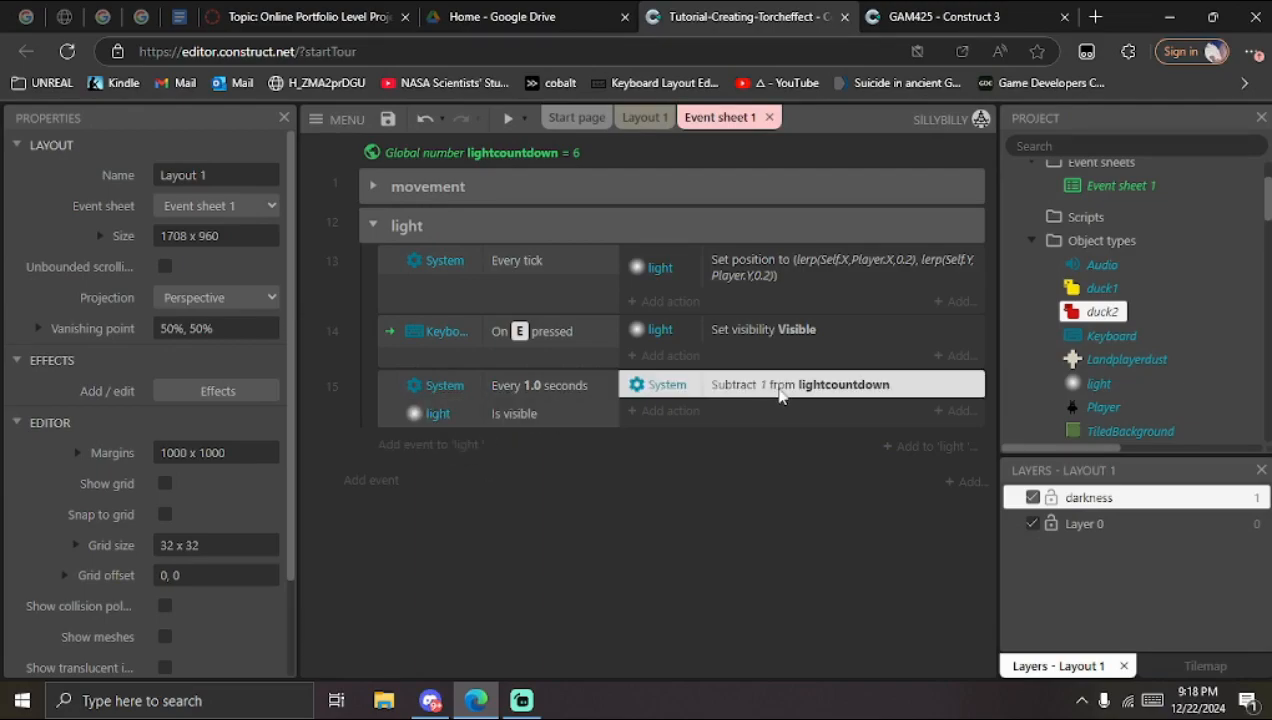
Step: Add a new event to the light group with the System condition On start of layout
left_click(450, 445)
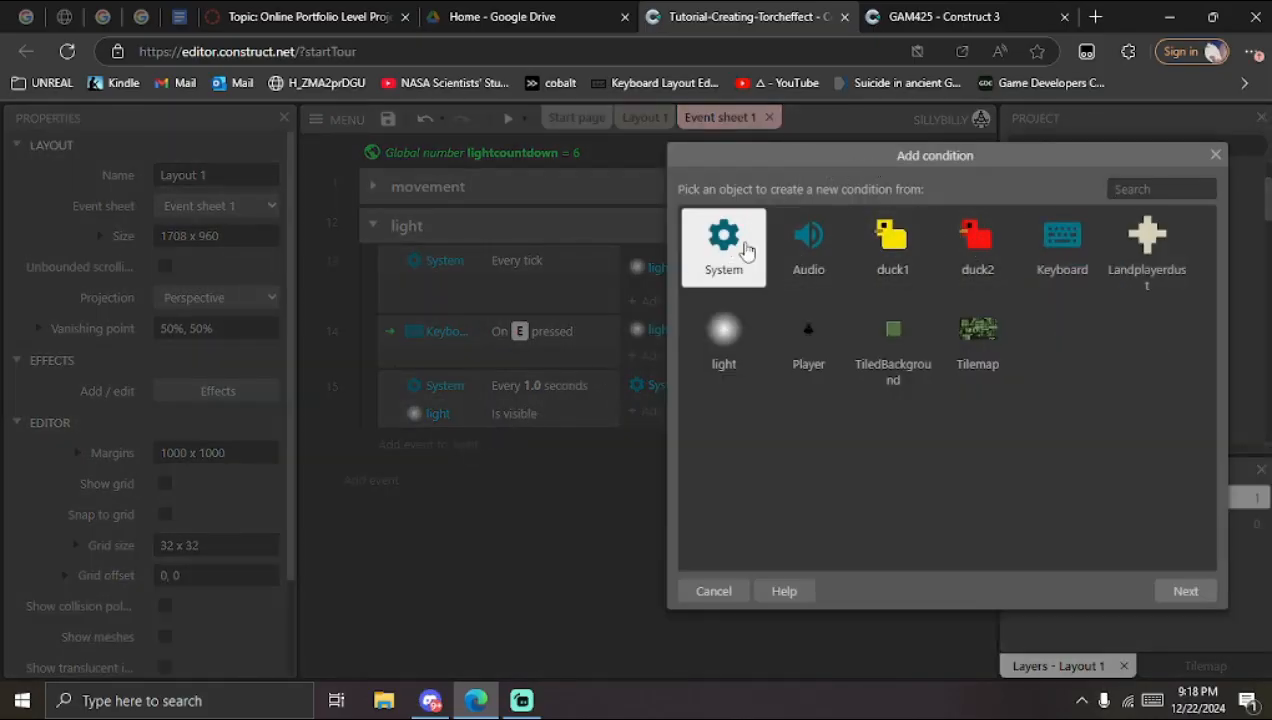
double_click(745, 250)
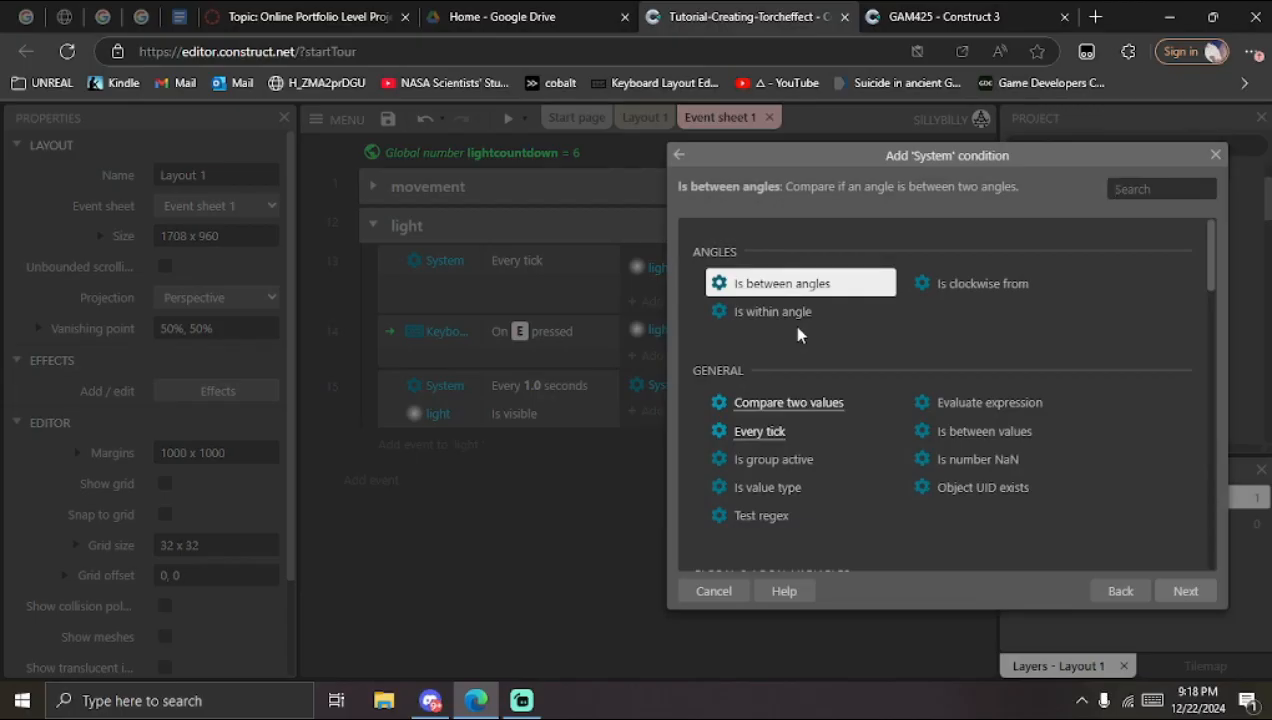
type("at sta")
key("BackSpace")
key("BackSpace")
key("BackSpace")
key("BackSpace")
key("BackSpace")
key("BackSpace")
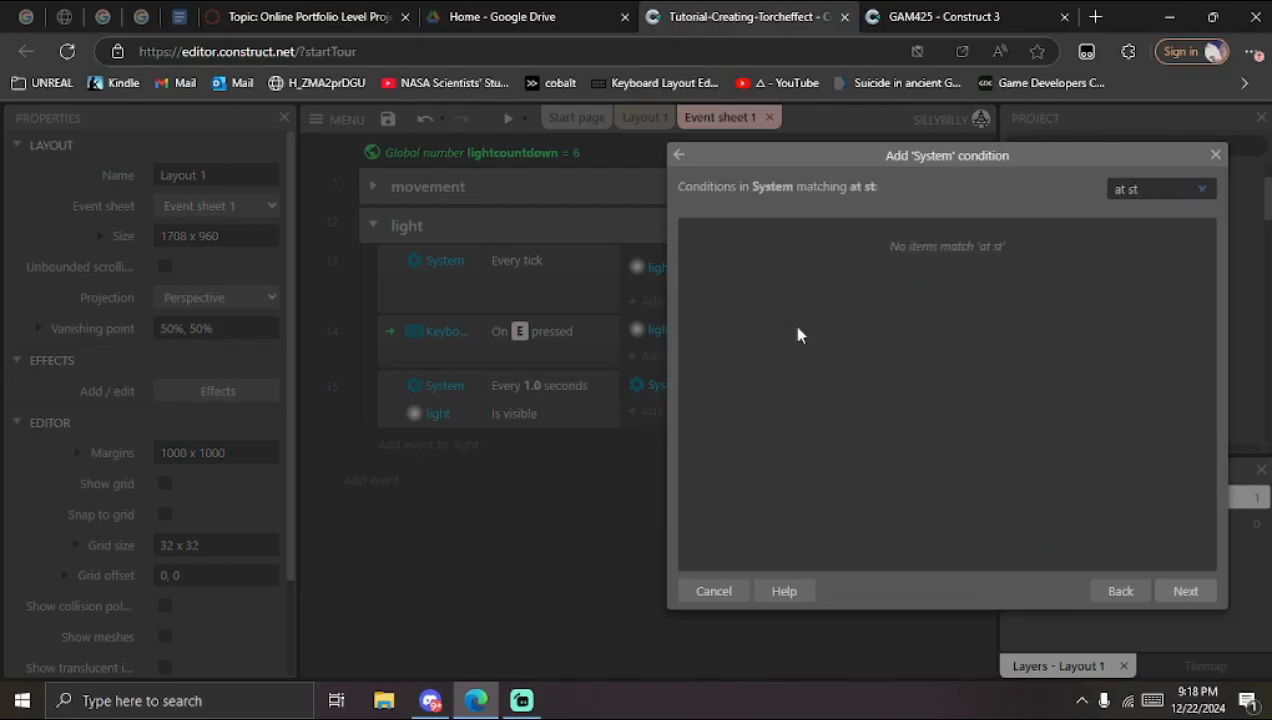
type("layou")
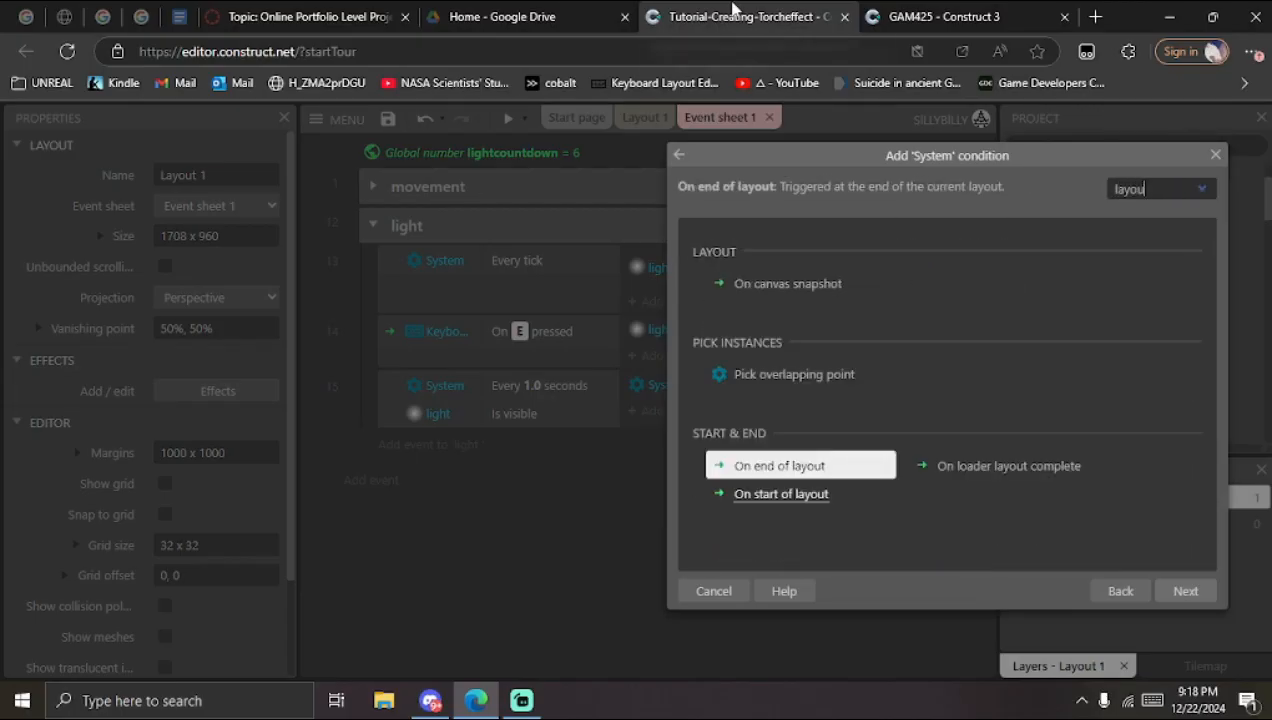
double_click(815, 497)
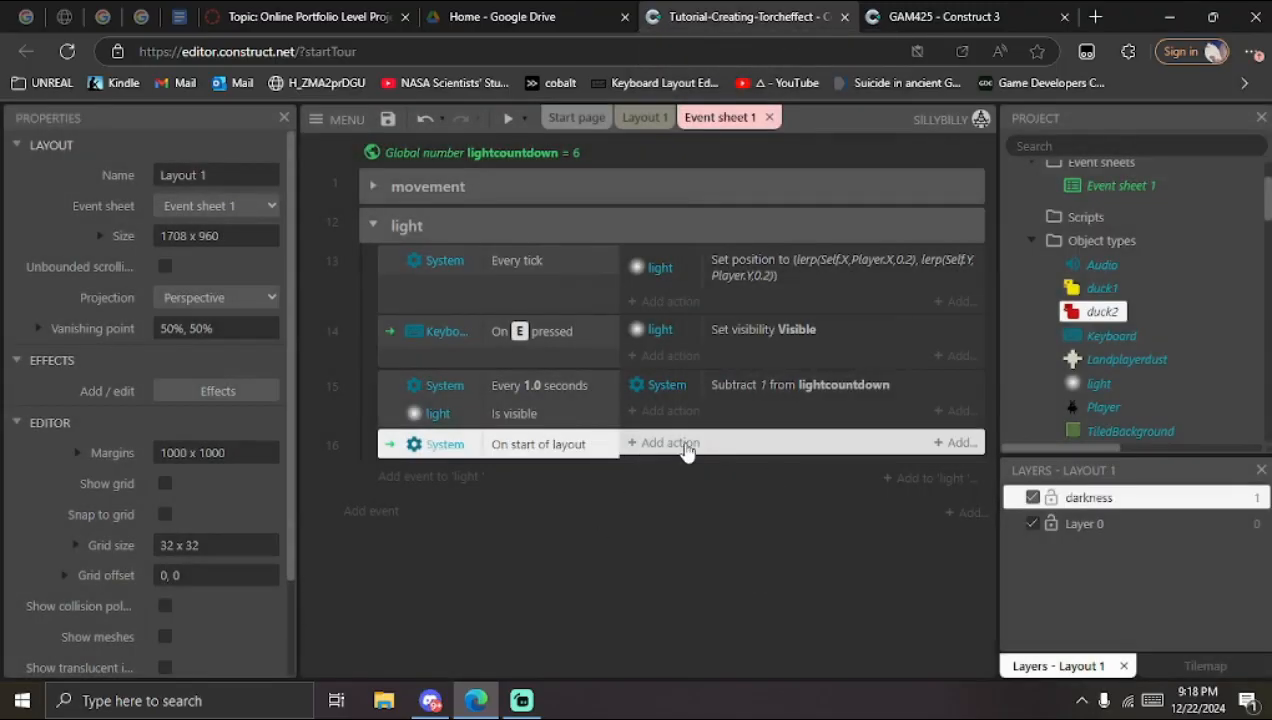
Step: Add a System Set value action to the On start of layout event that sets lightcountdown to 6
left_click(668, 443)
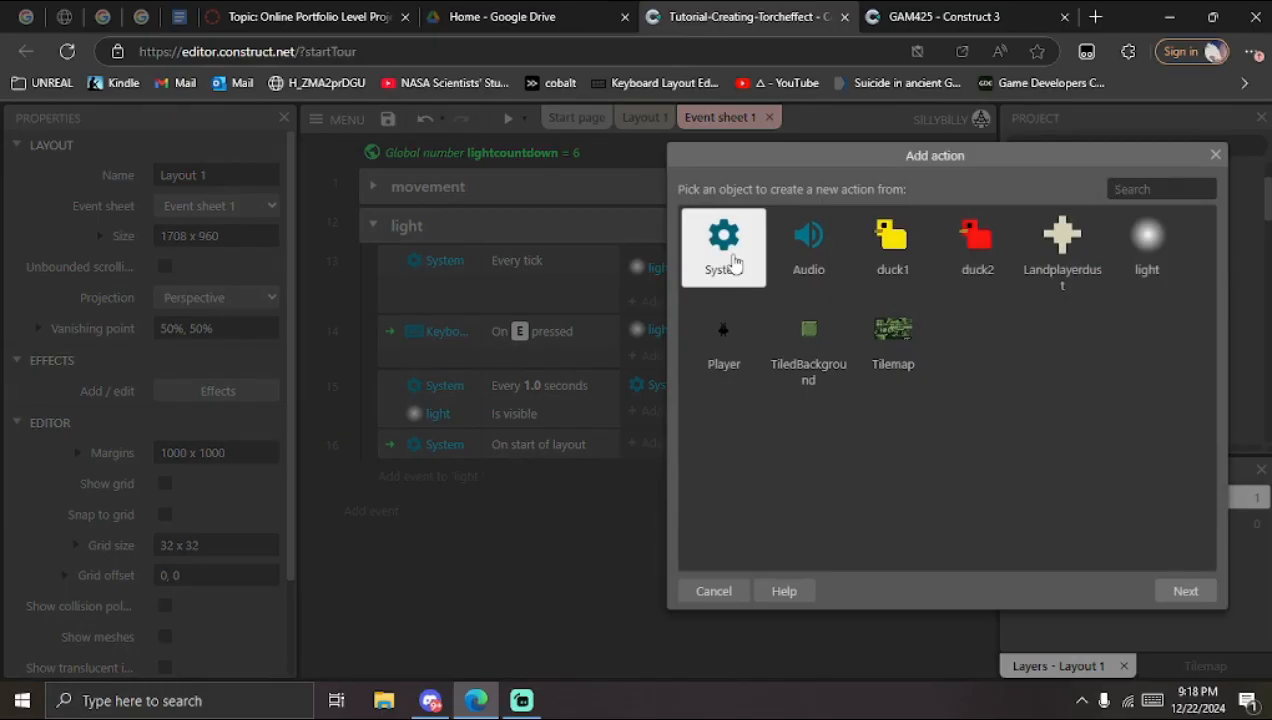
double_click(728, 250)
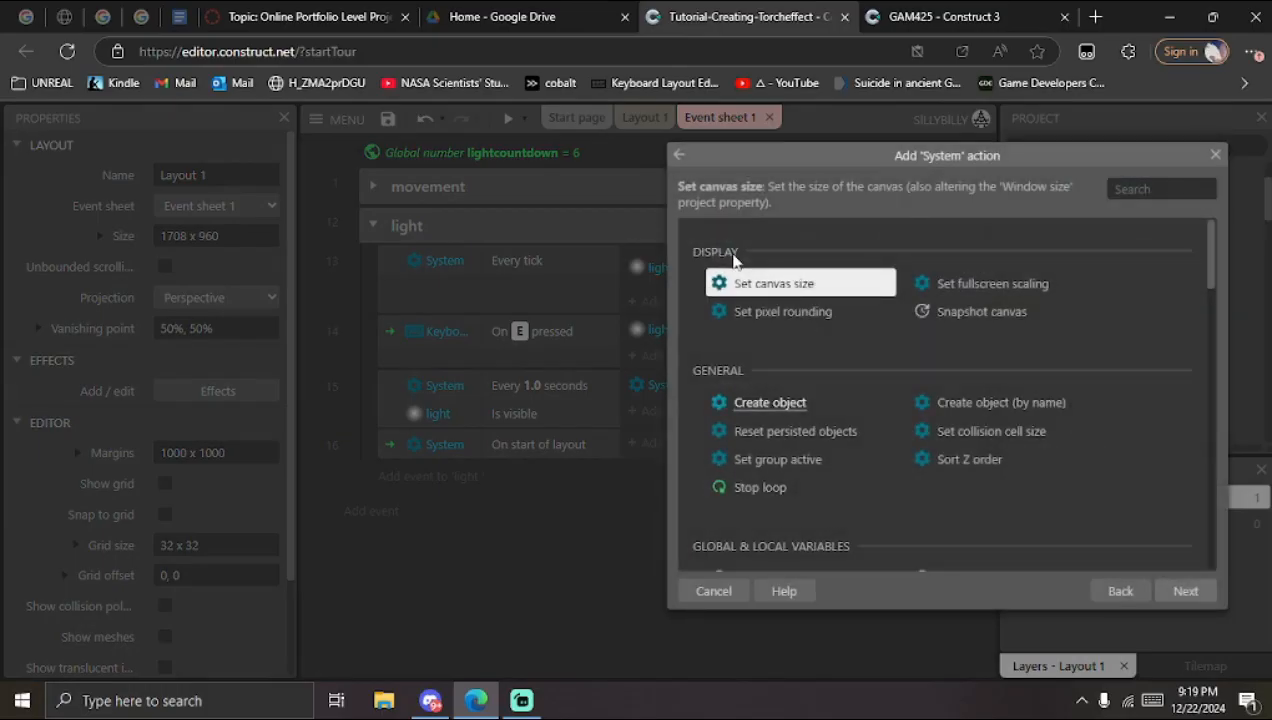
type("set")
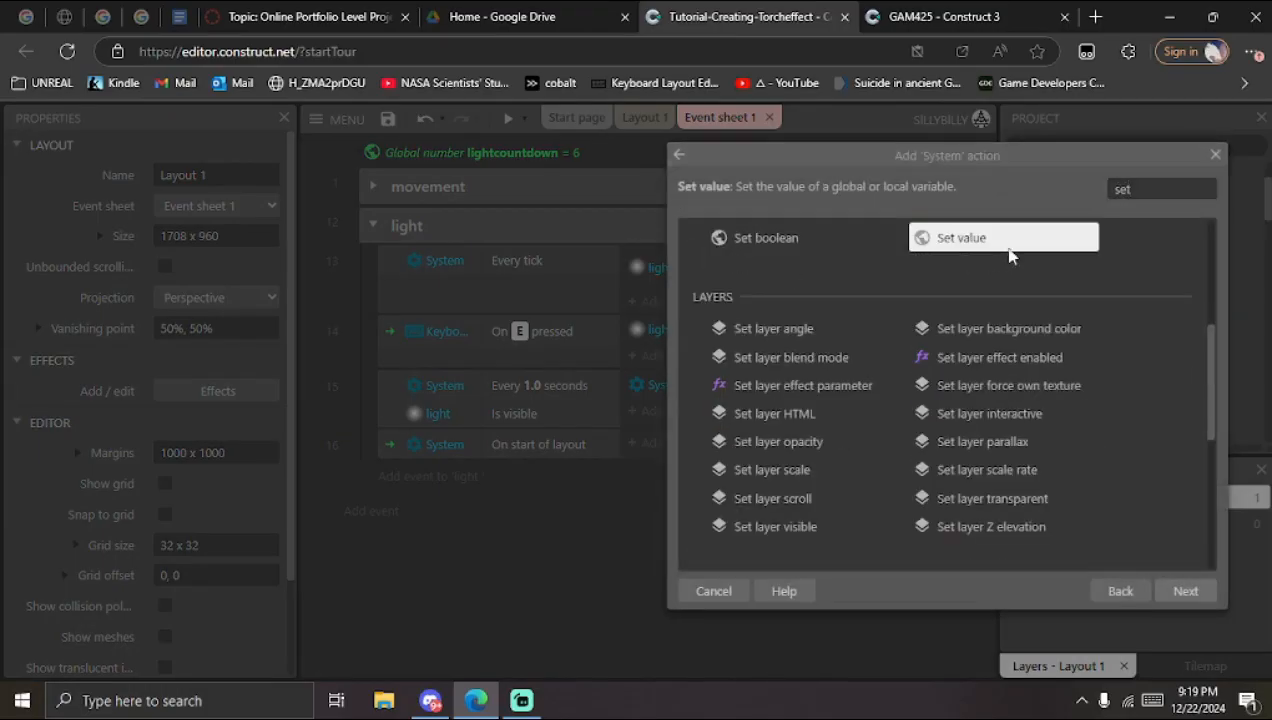
double_click(1008, 248)
left_click(526, 338)
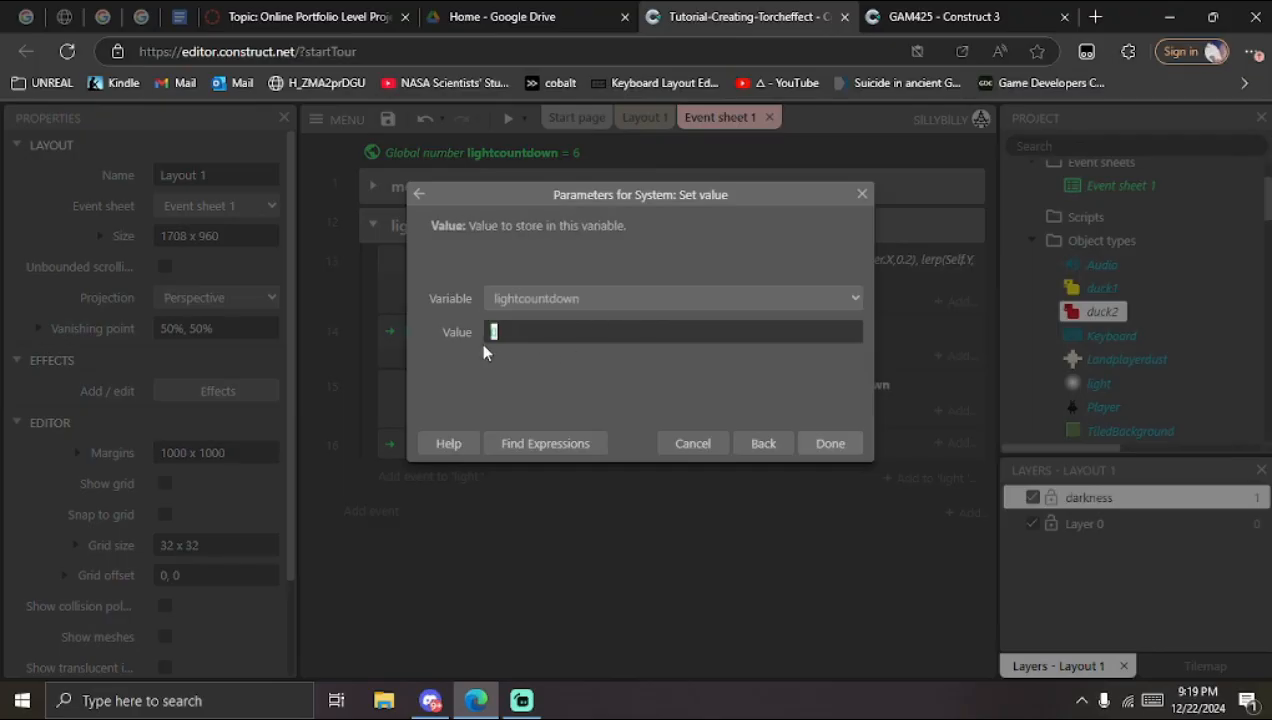
type("6")
left_click(826, 444)
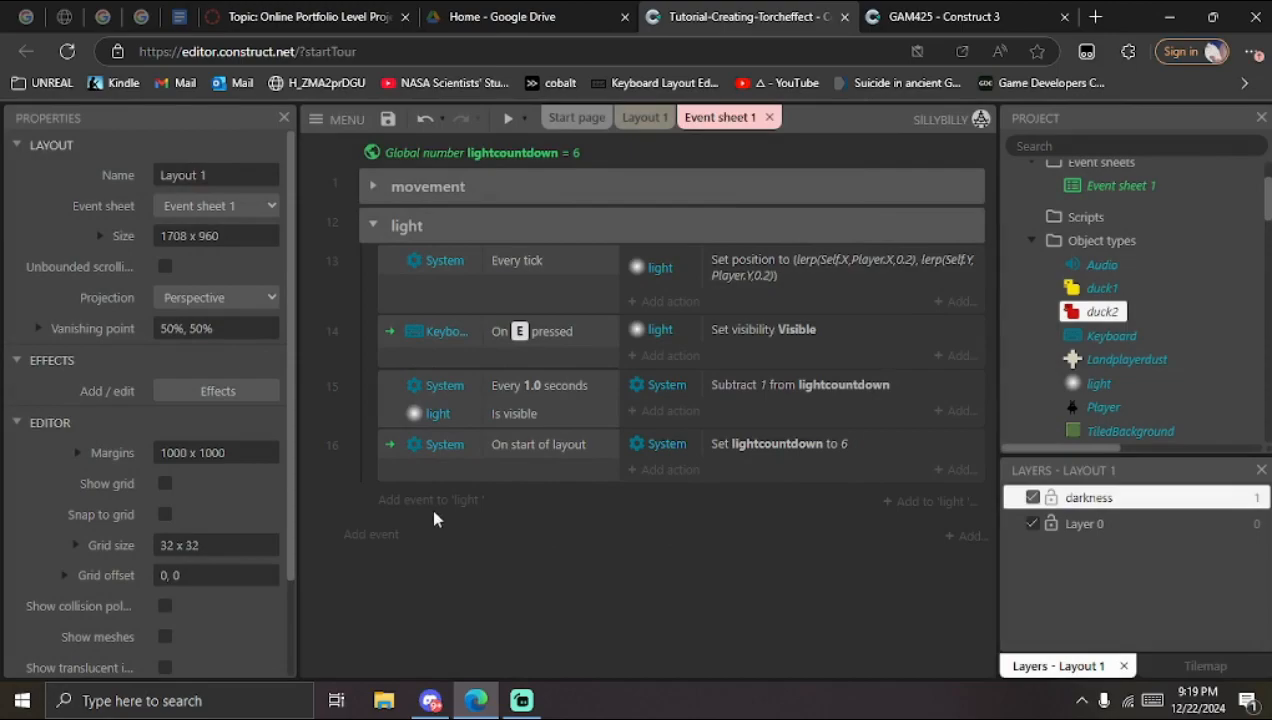
left_click(595, 468)
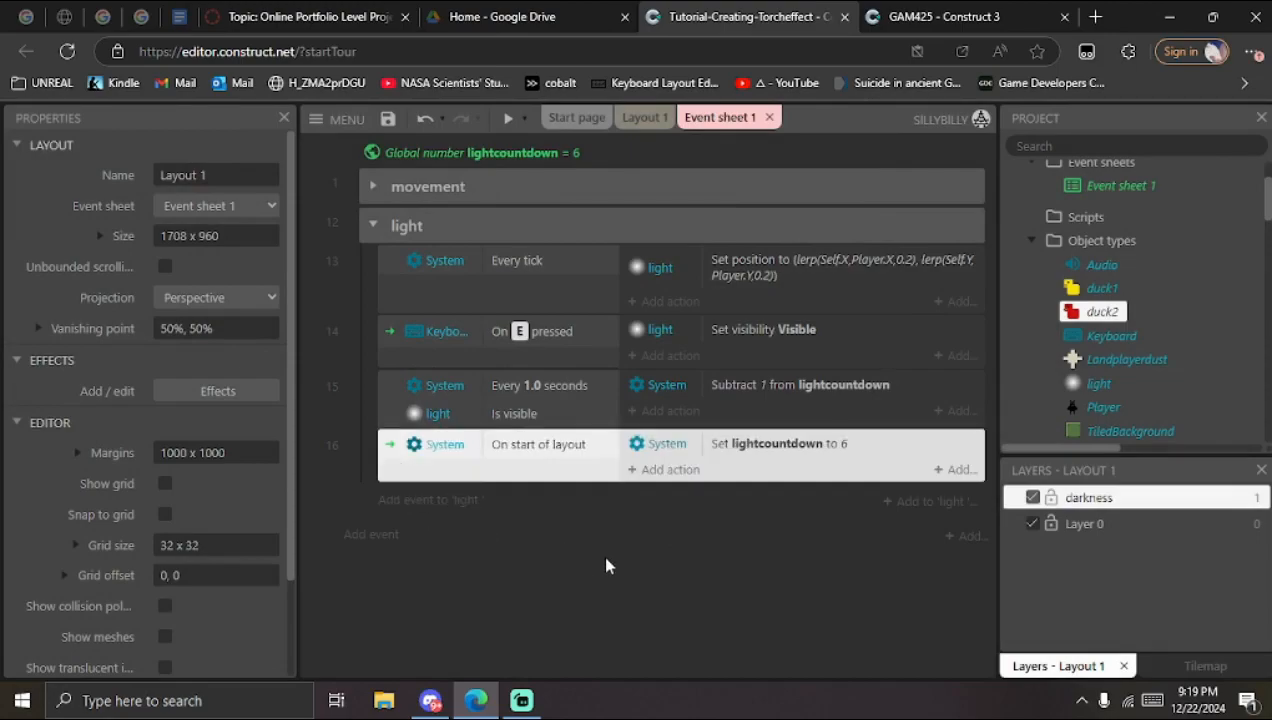
left_click(458, 501)
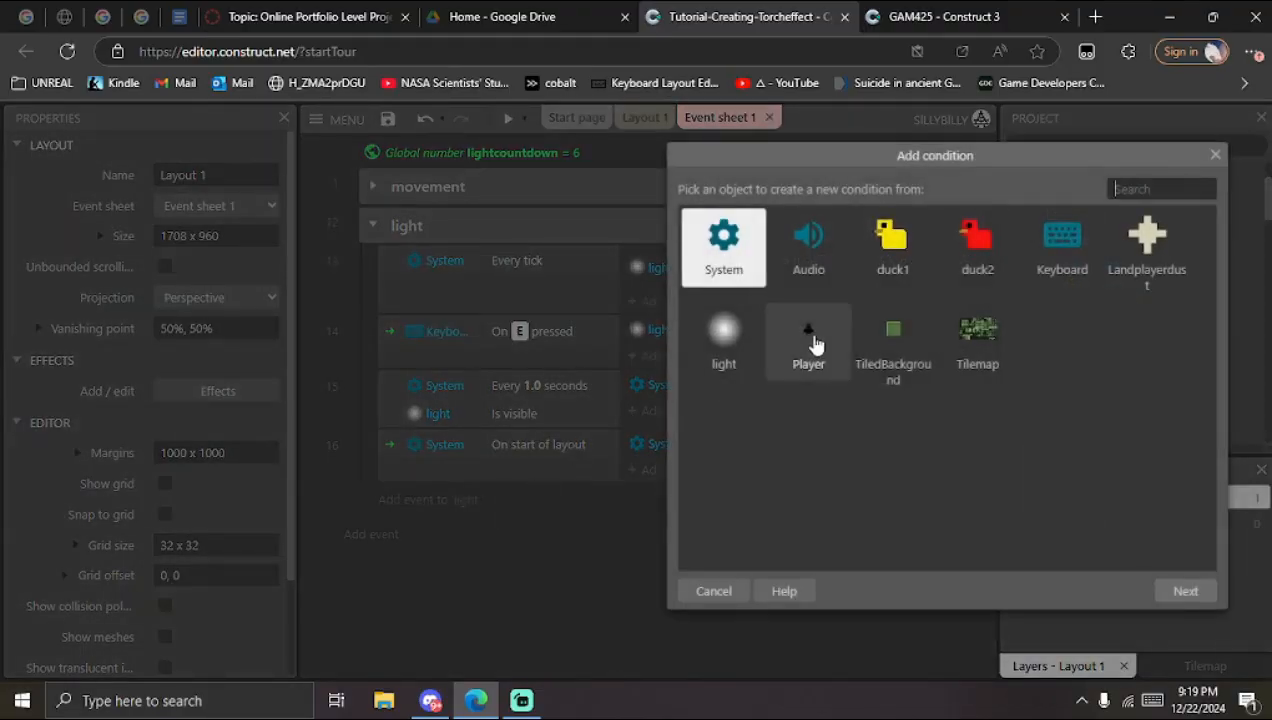
left_click(1214, 155)
left_click(726, 385)
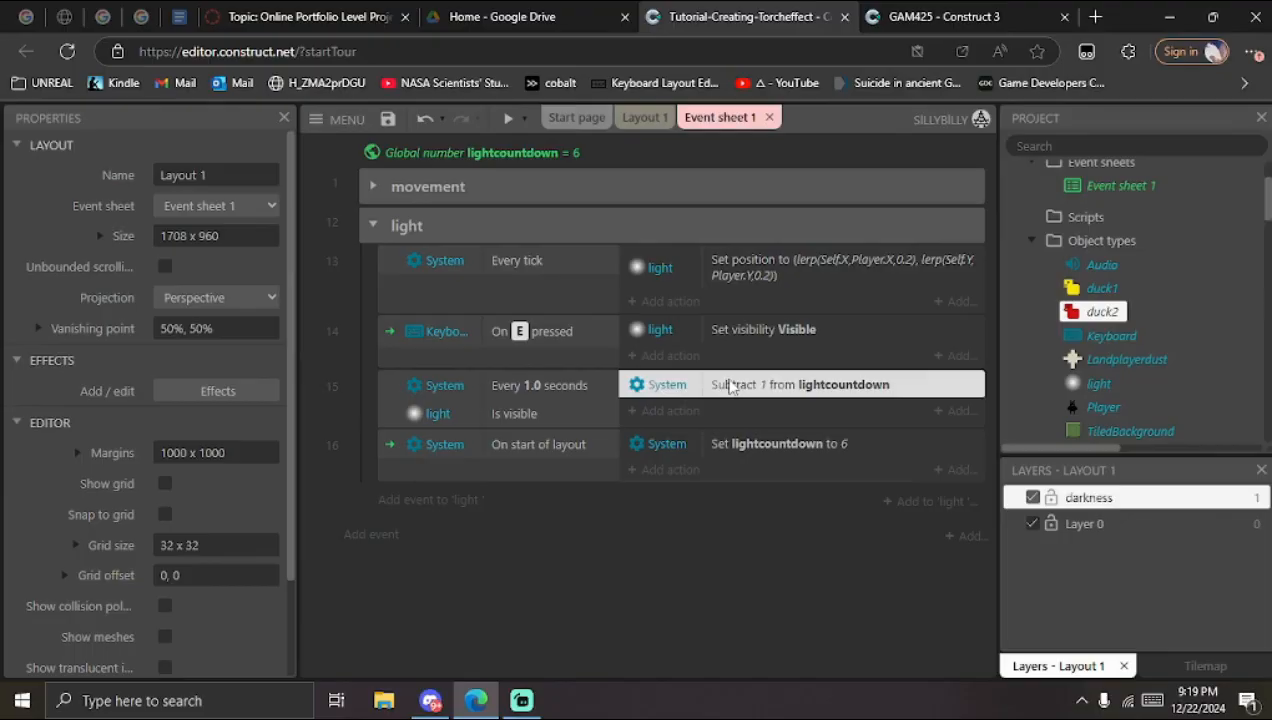
left_click(497, 421)
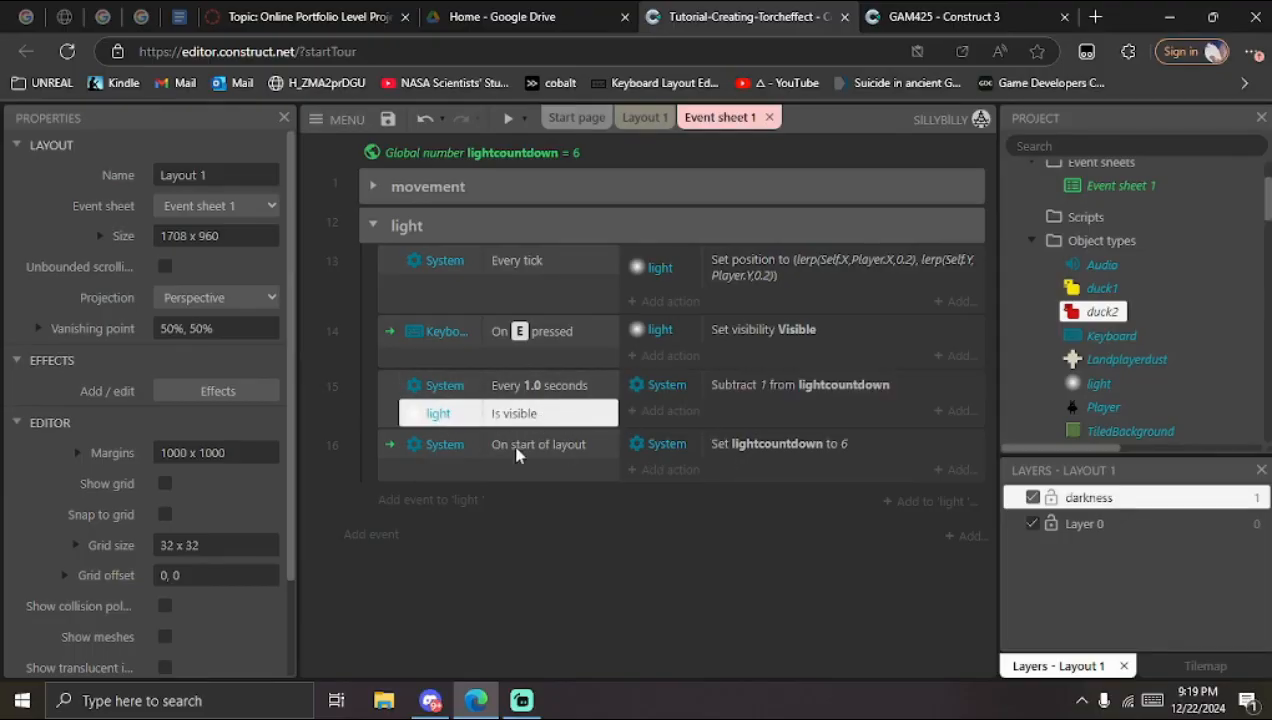
left_click(755, 390)
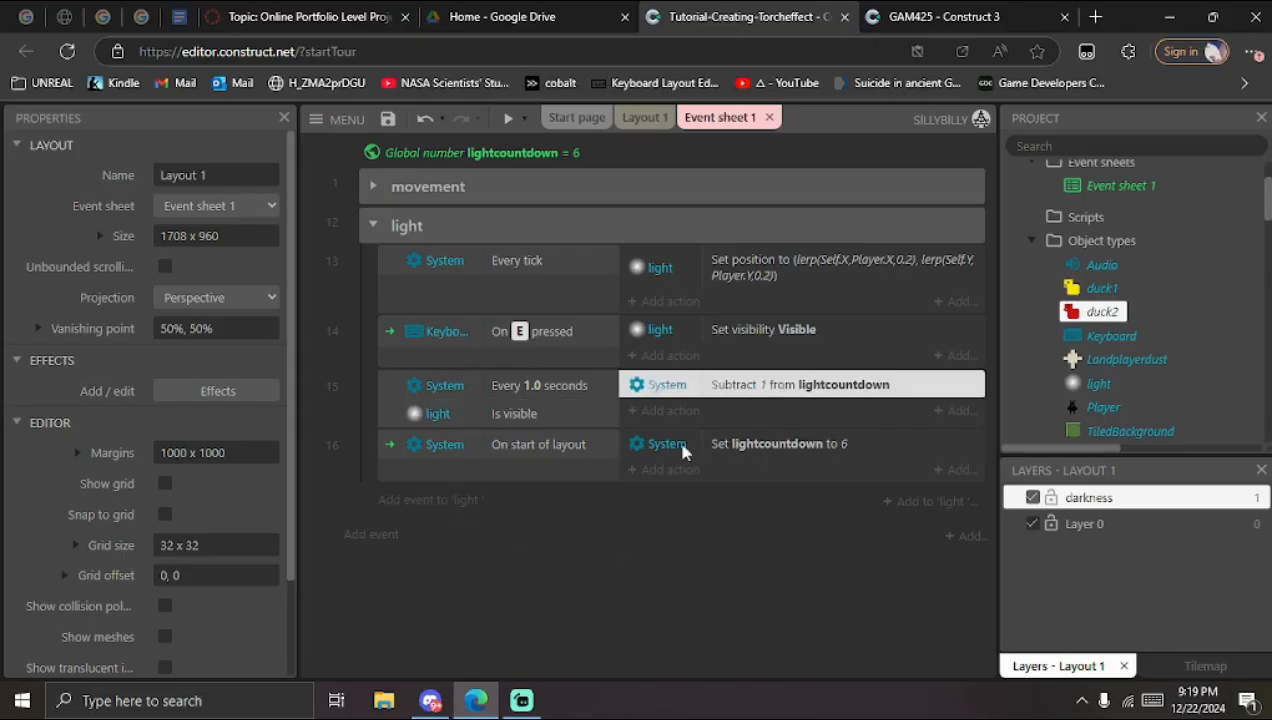
Step: Add a System Compare variable condition to the Every 1.0 seconds event, requiring lightcountdown to be not equal to 0
left_click(543, 389)
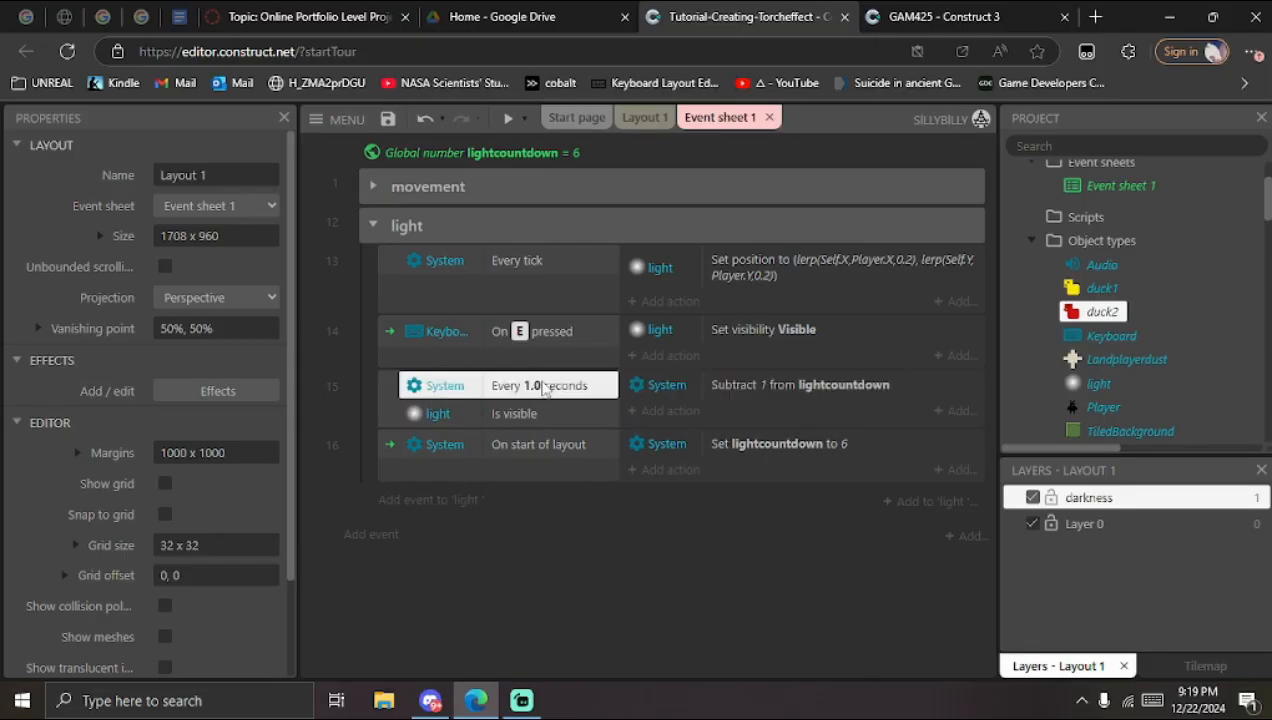
right_click(543, 389)
left_click(630, 159)
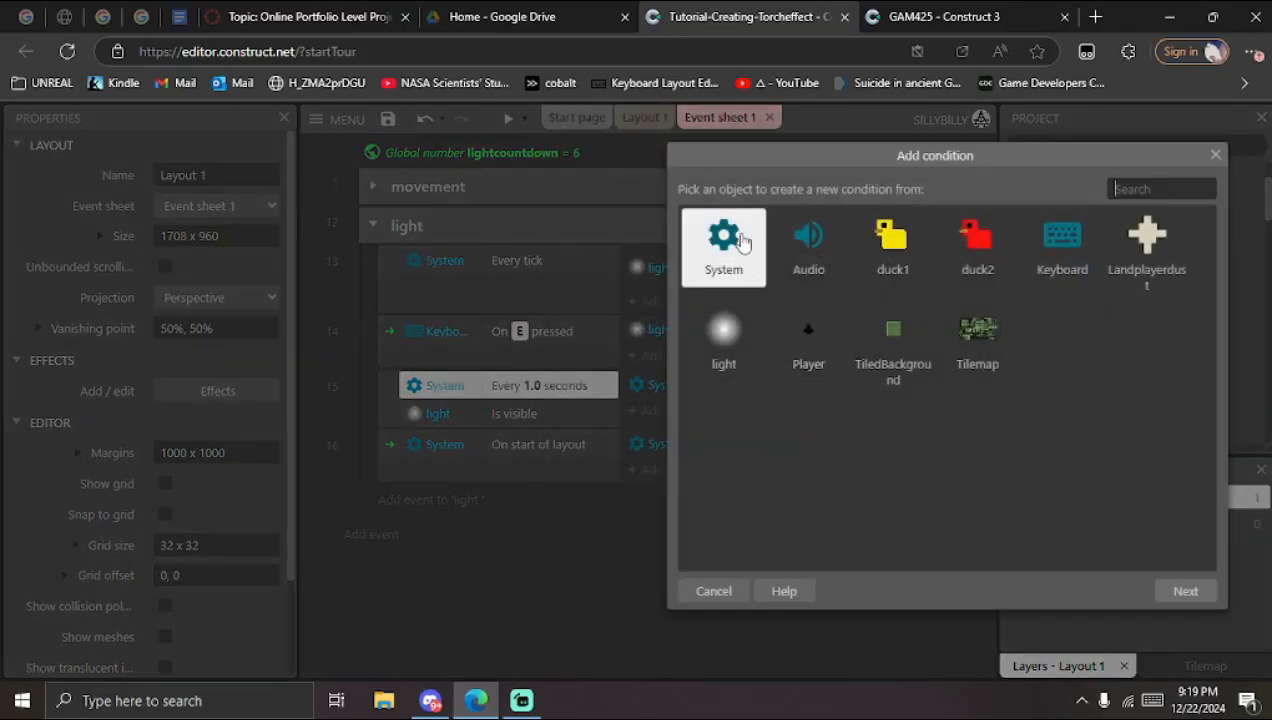
double_click(736, 262)
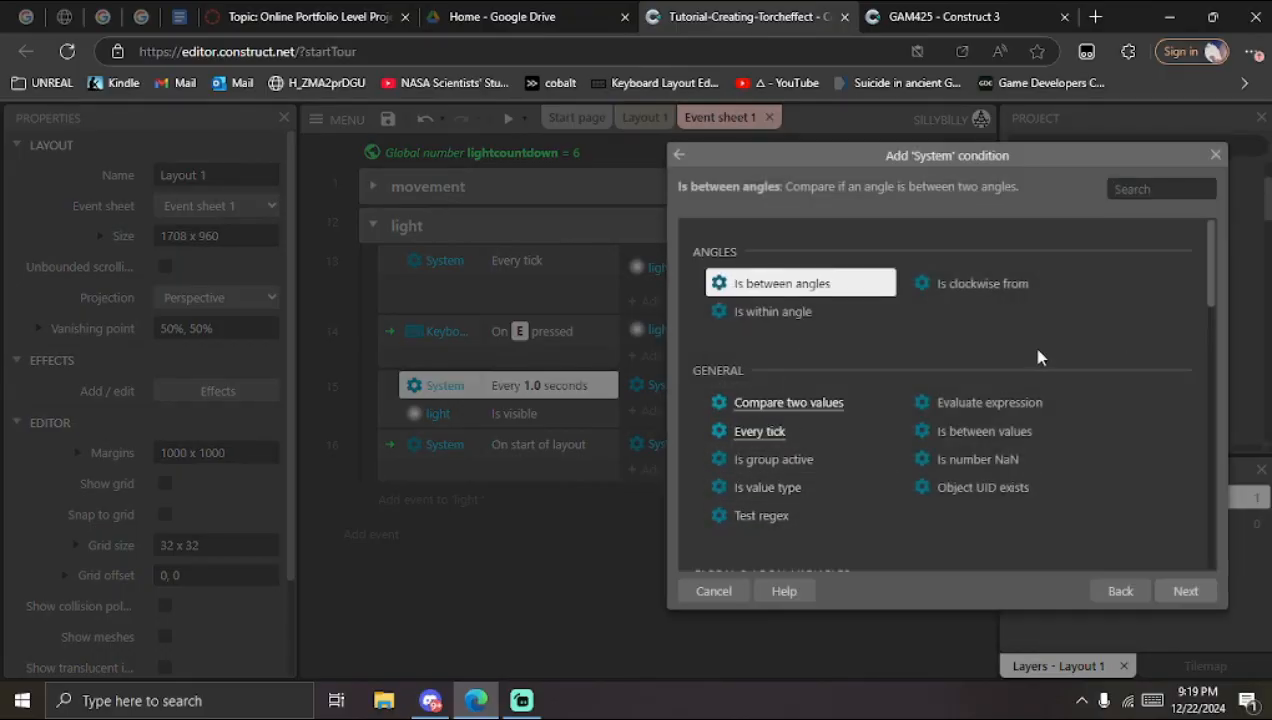
type("com")
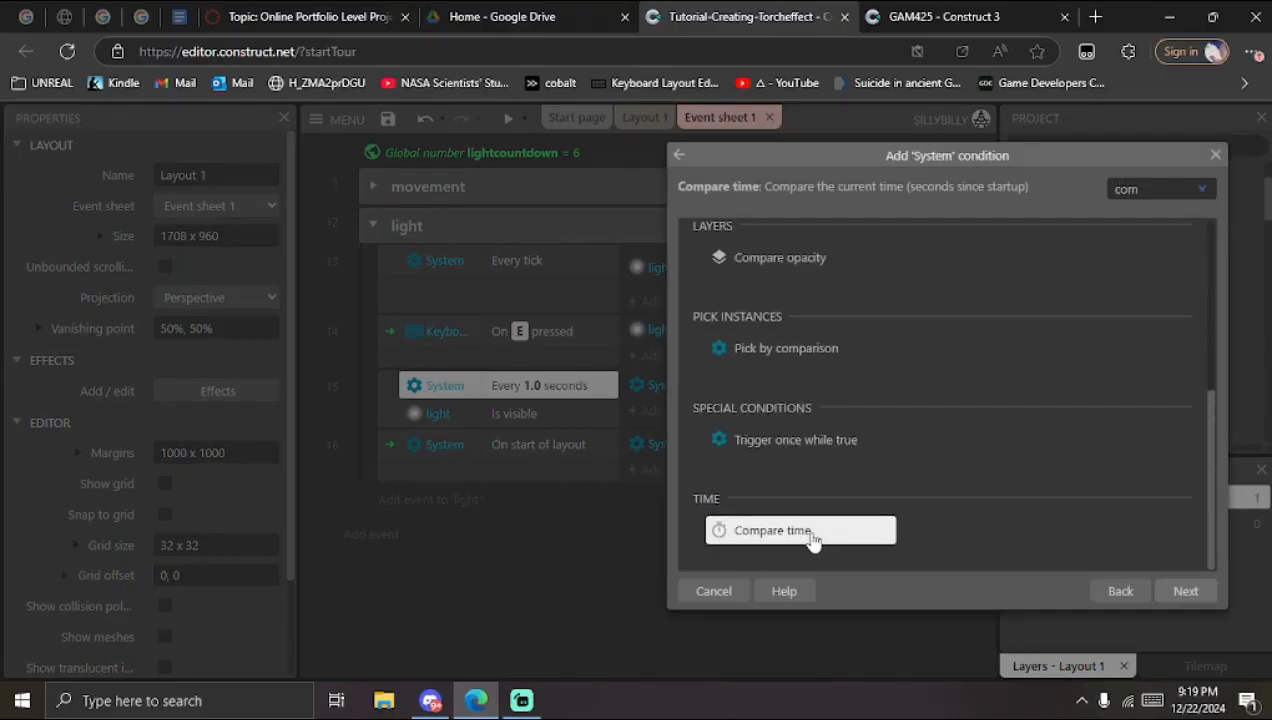
scroll(815, 488, "up", 4)
scroll(815, 488, "down", 1)
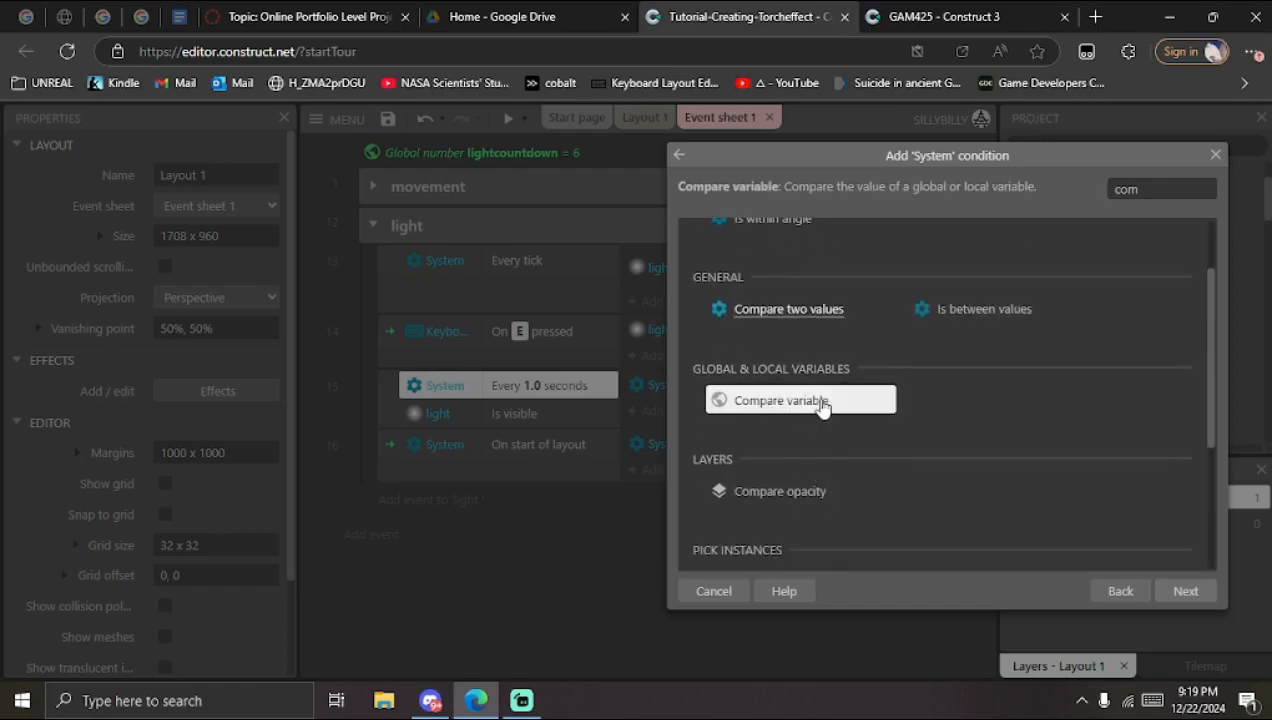
double_click(821, 402)
left_click_drag(724, 207, 298, 172)
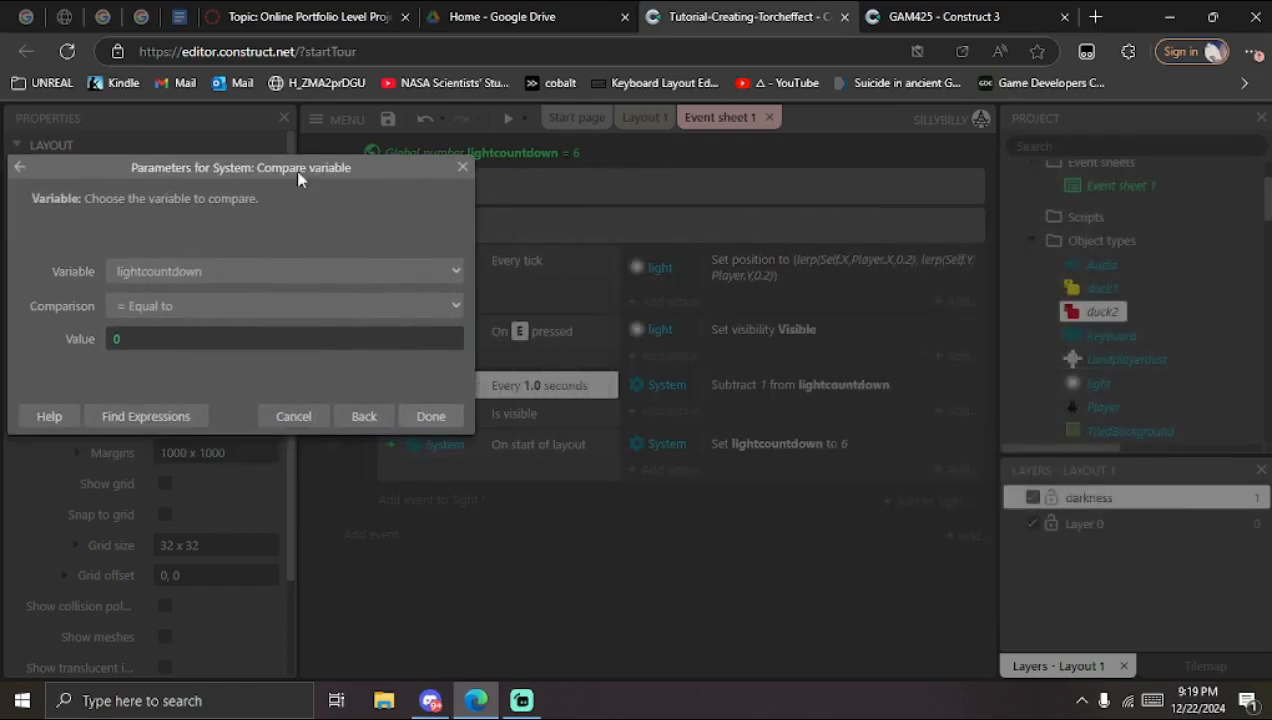
left_click(237, 306)
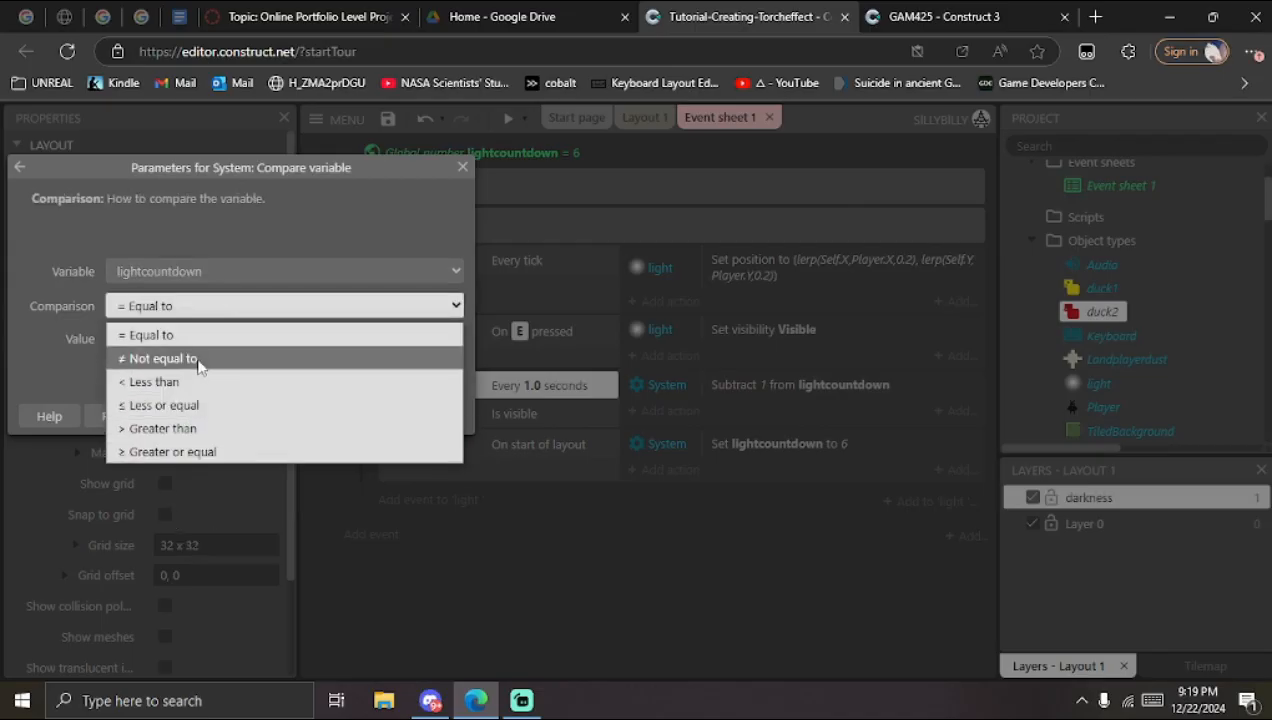
left_click(163, 358)
left_click(428, 416)
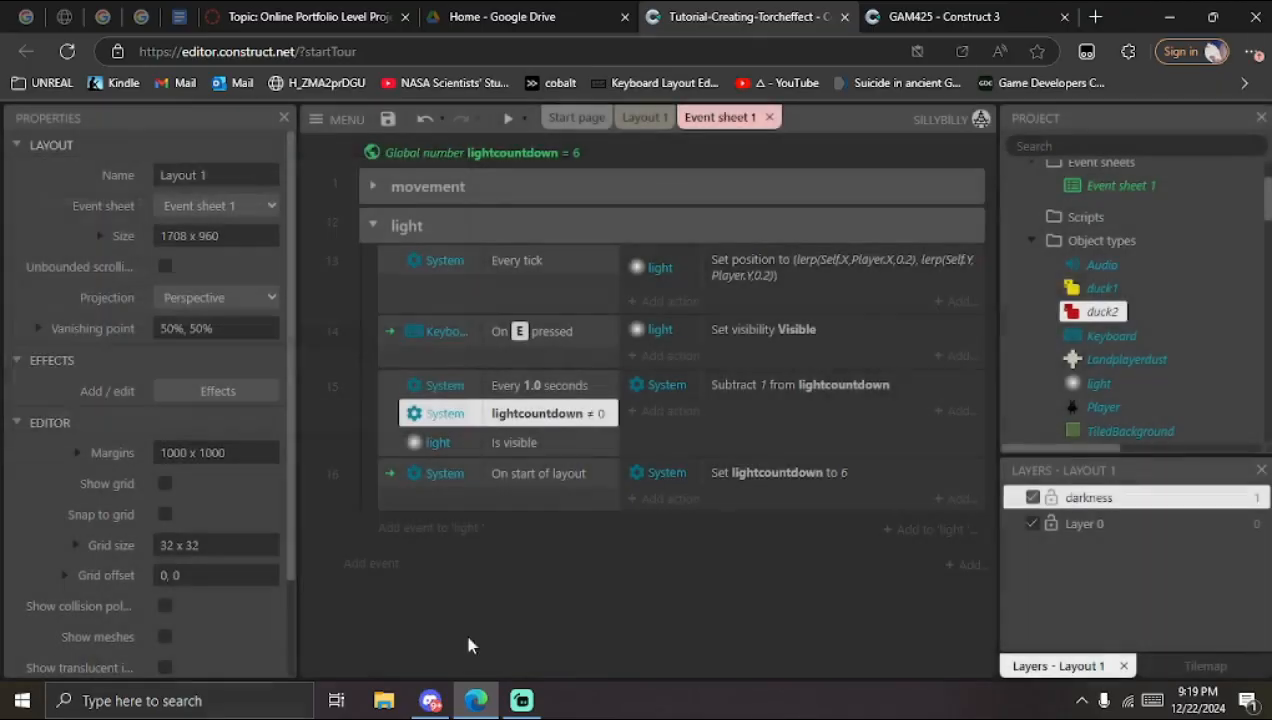
right_click(559, 417)
left_click(675, 160)
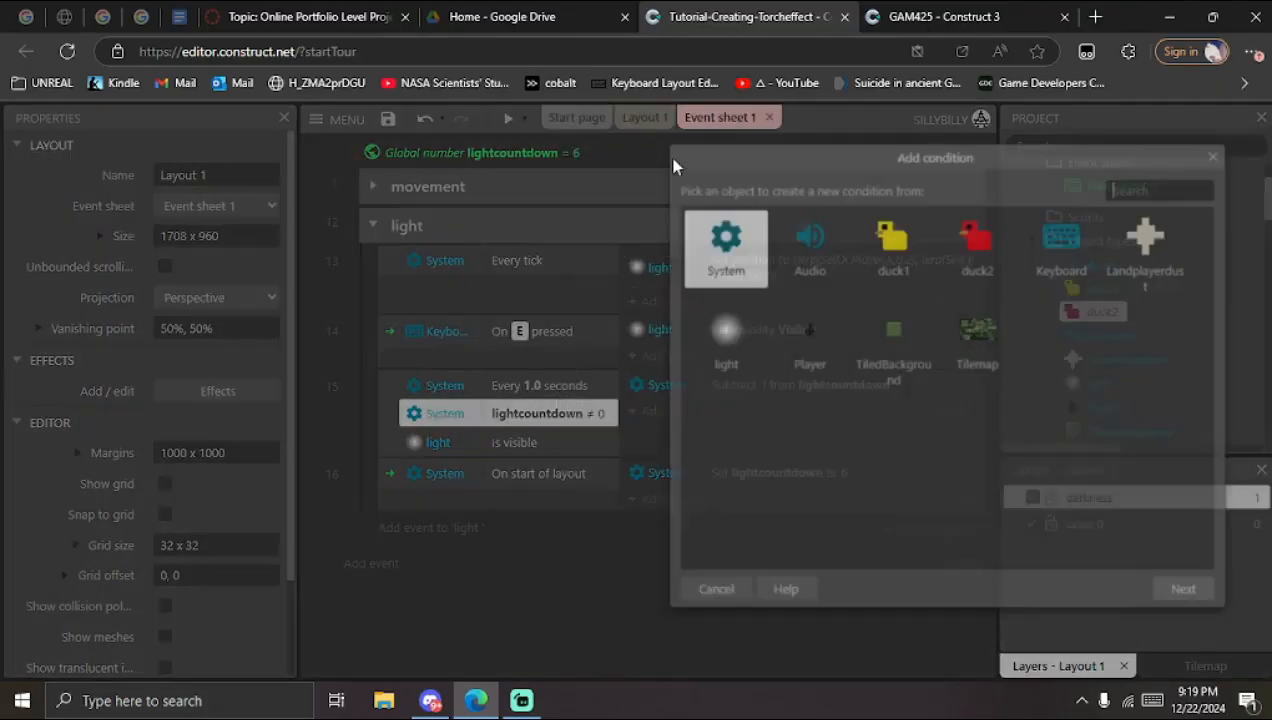
double_click(745, 254)
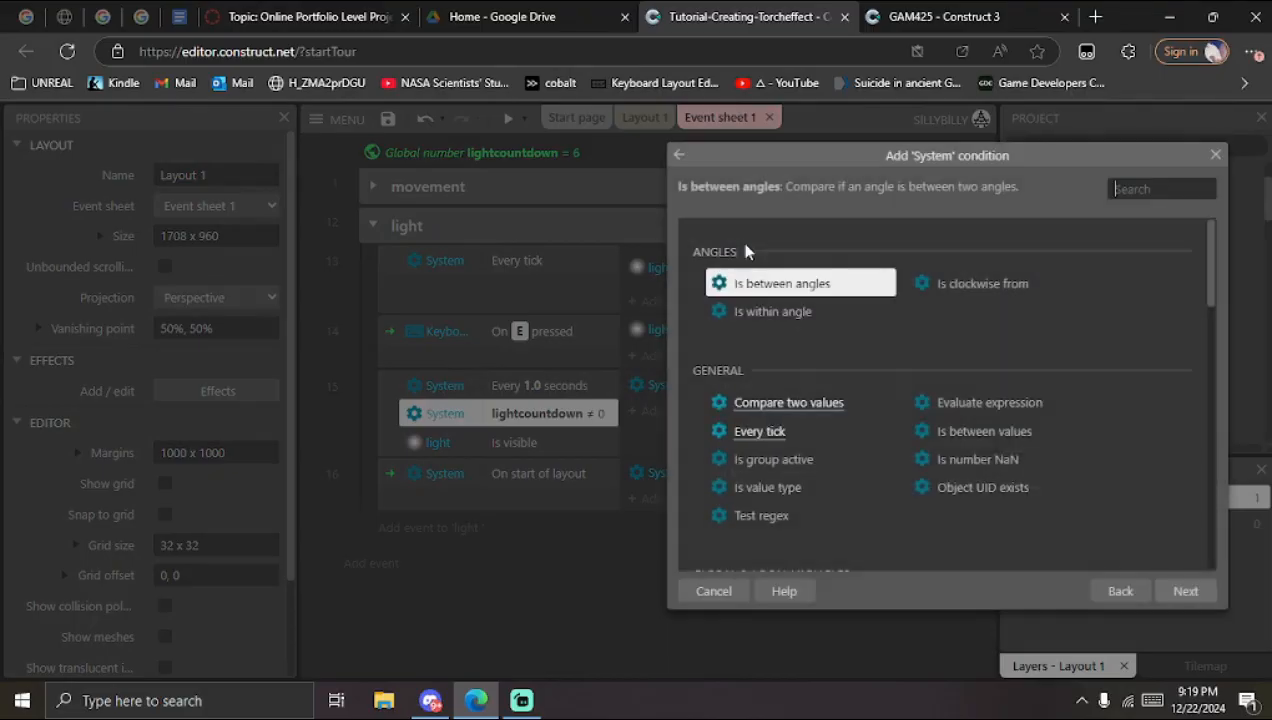
left_click(1222, 157)
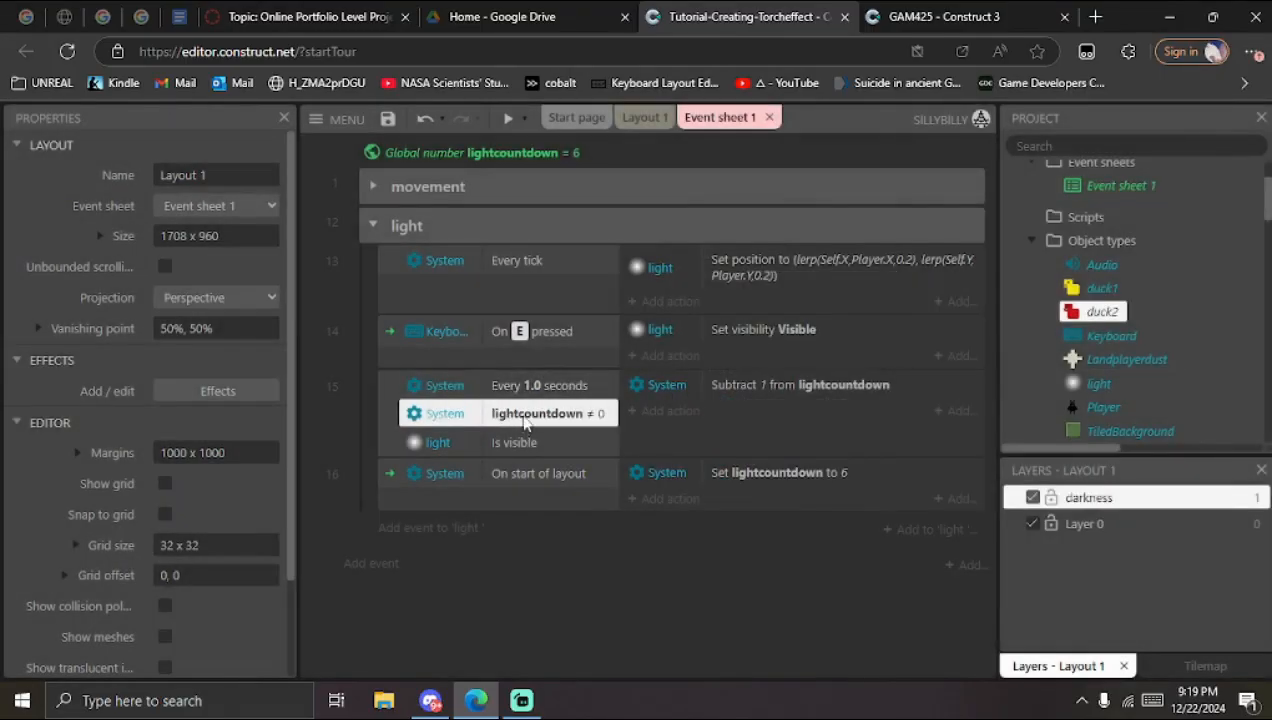
Step: Duplicate the lightcountdown ≠ 0 condition in the Every 1.0 seconds event and set the copy to Equal to 6
key("ctrl+c")
key("ctrl+v")
double_click(525, 447)
left_click(256, 287)
left_click(260, 281)
left_click(210, 310)
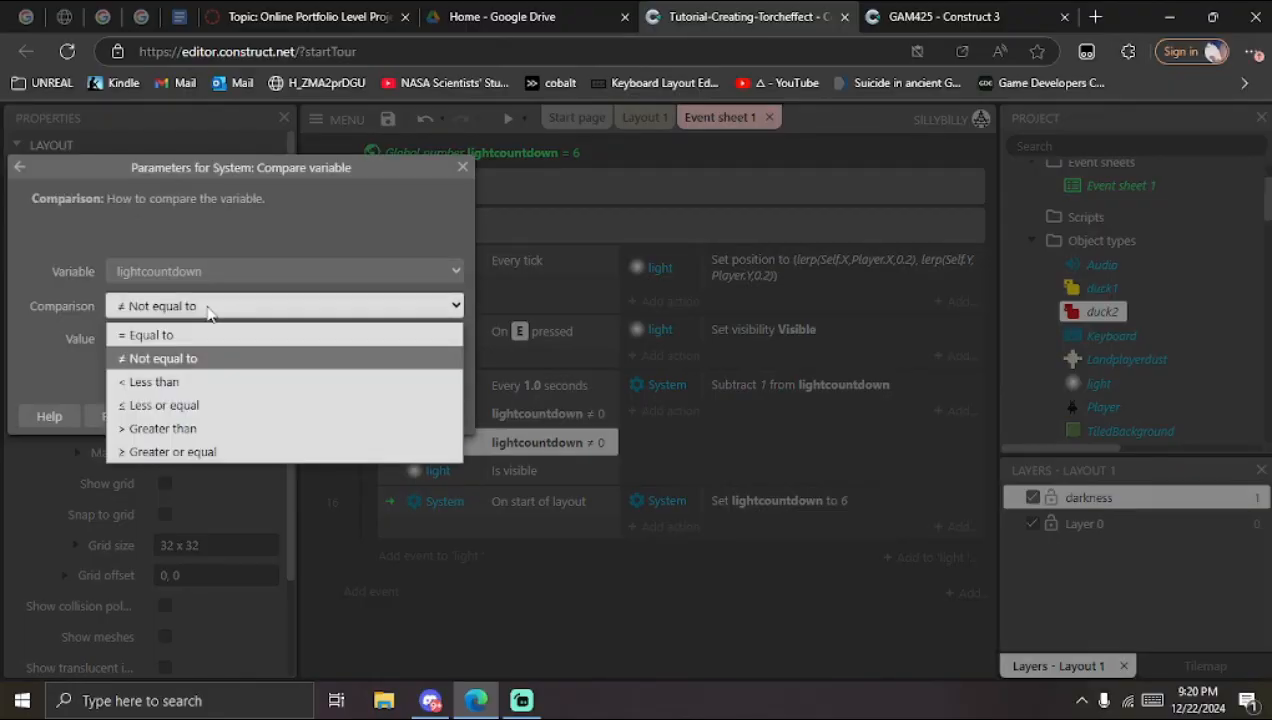
left_click(188, 338)
left_click(100, 342)
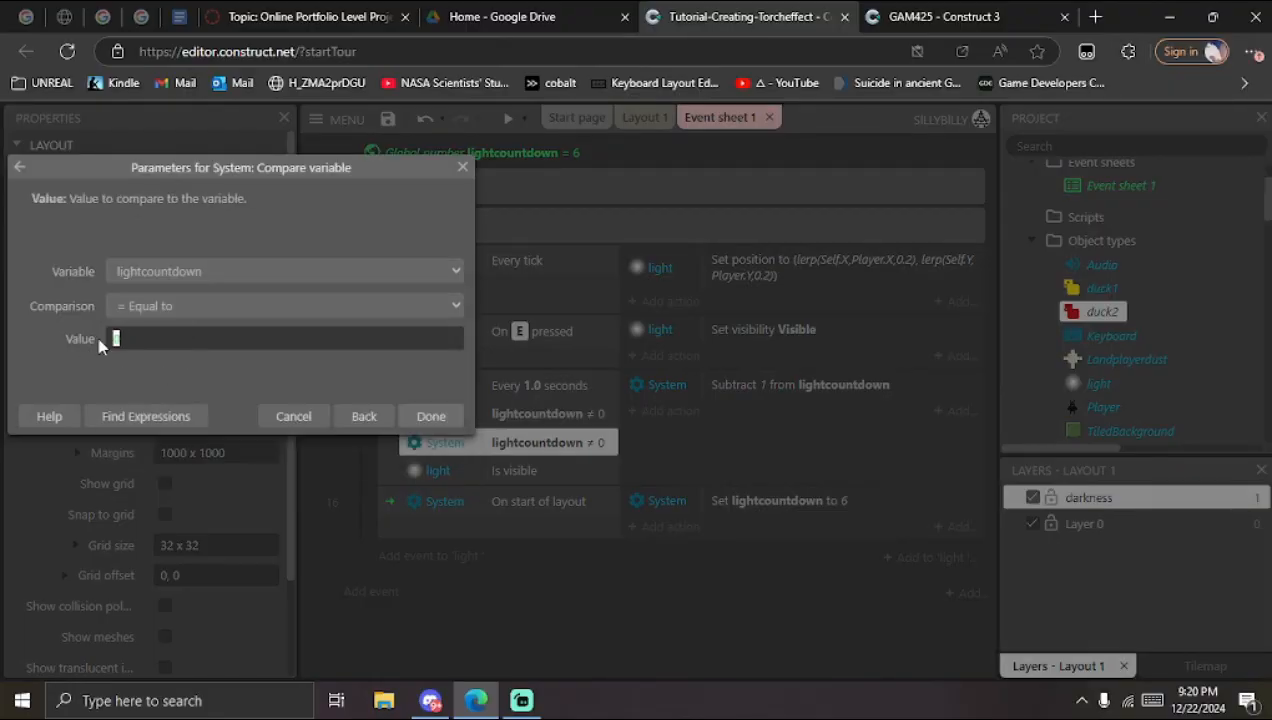
left_click(425, 416)
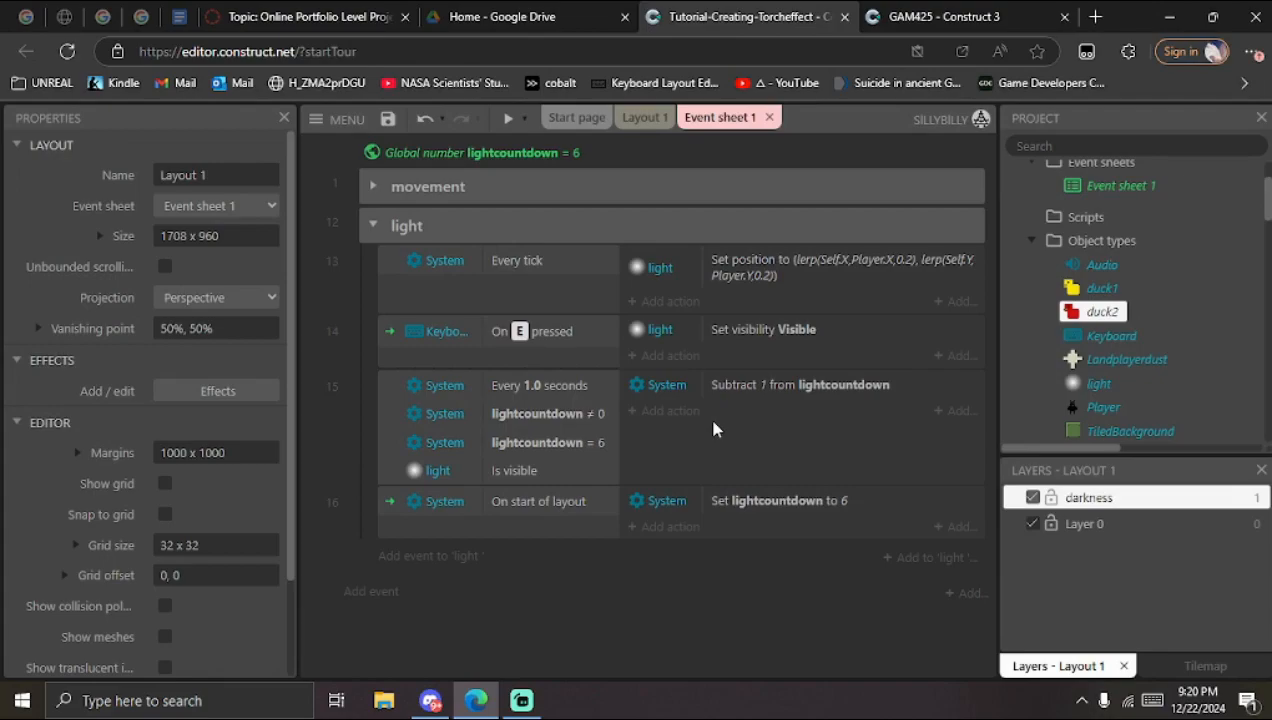
Step: Change the comparison of the lightcountdown = 6 condition to Less or equal
double_click(582, 446)
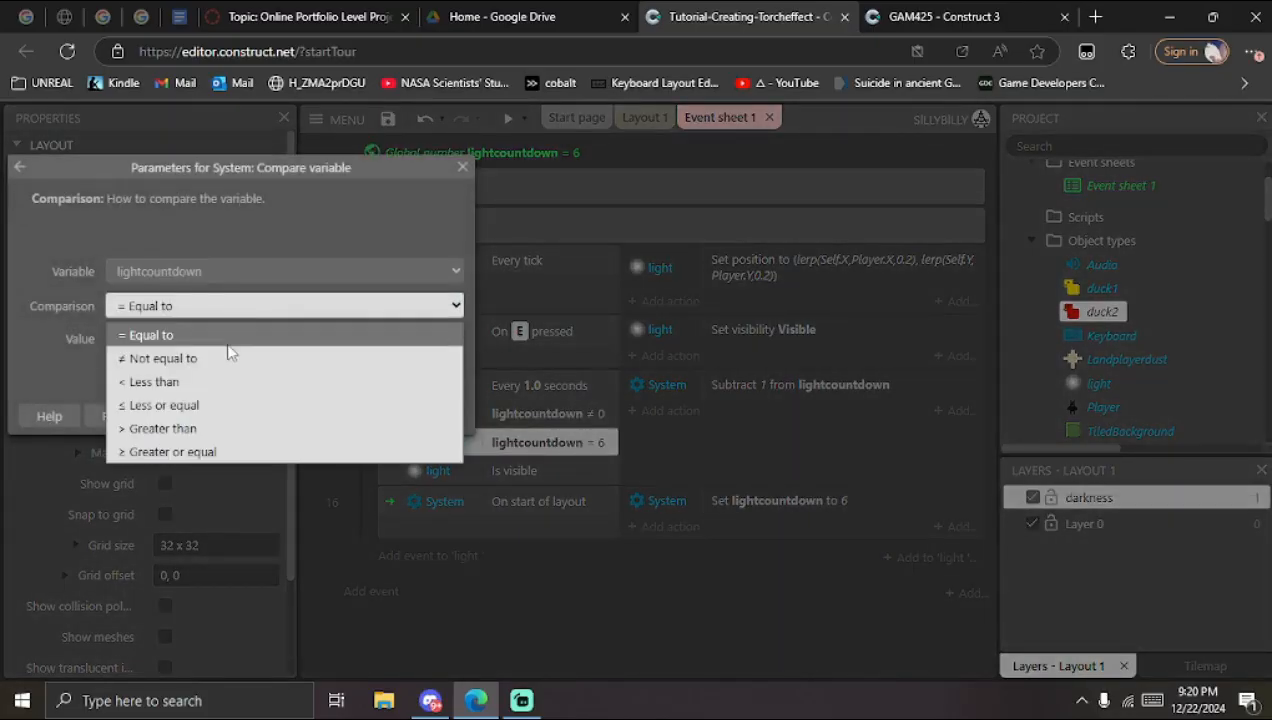
left_click(220, 405)
left_click(431, 417)
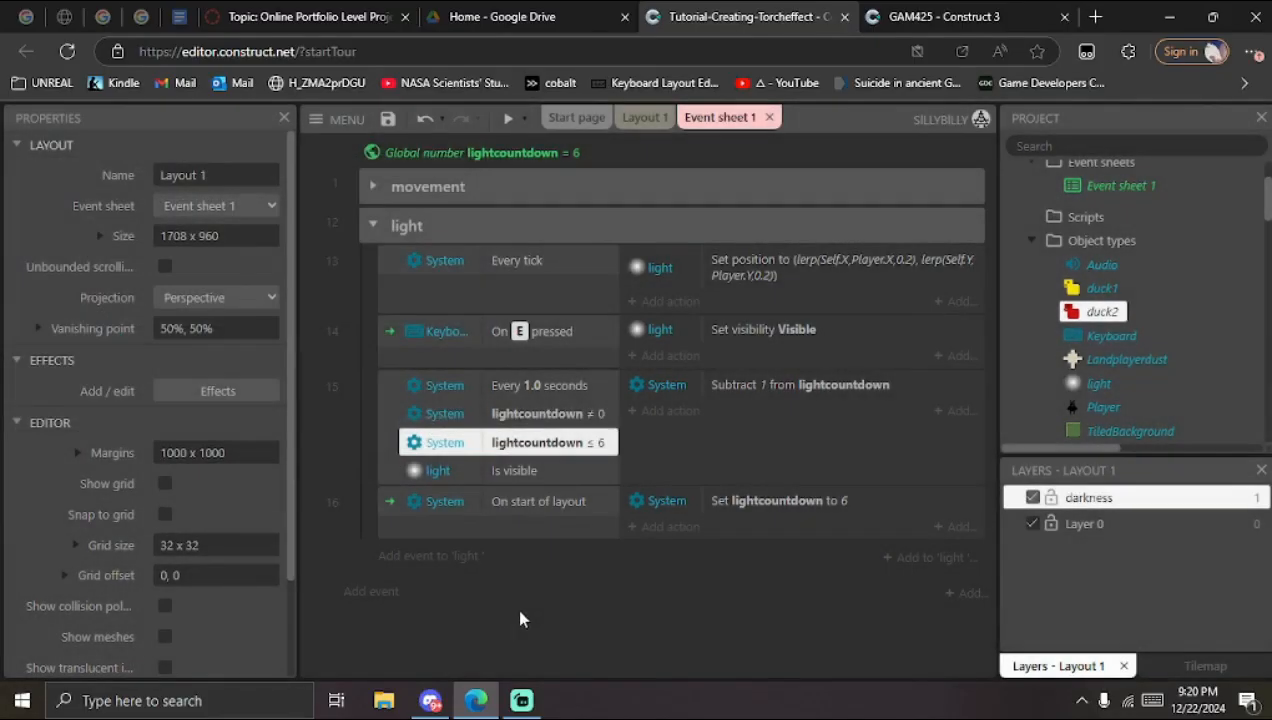
key("Up")
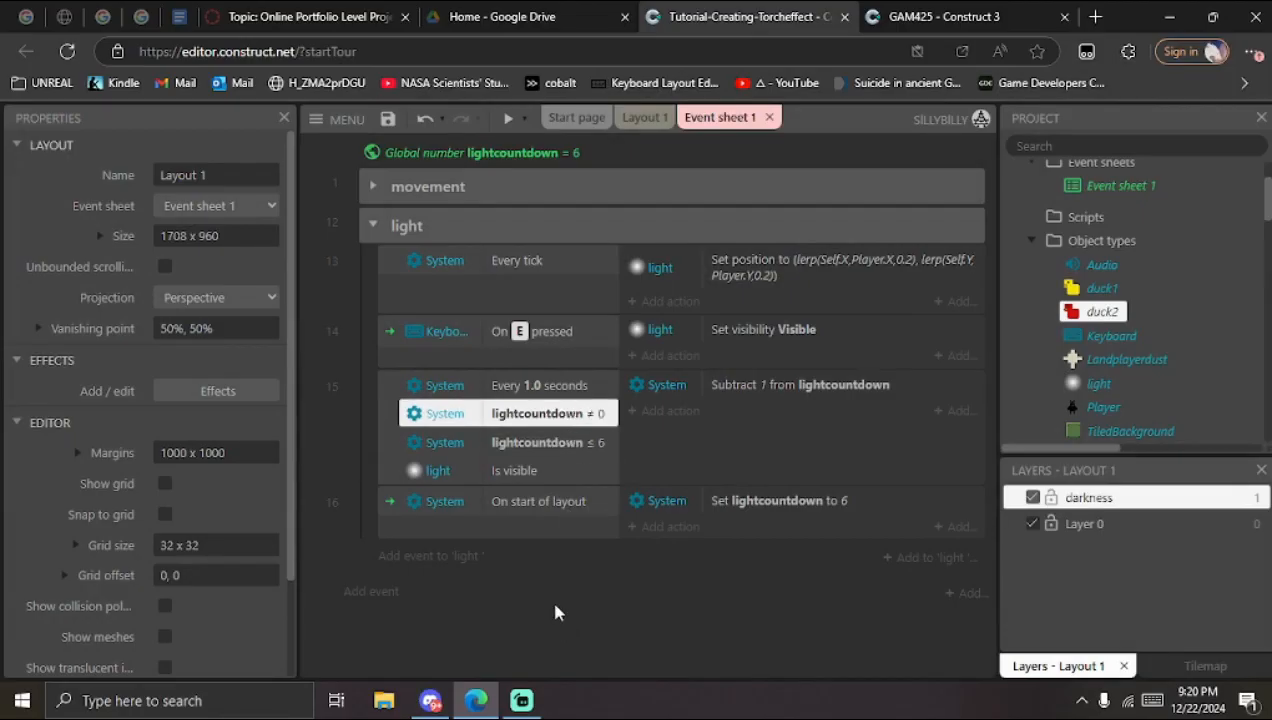
left_click(602, 596)
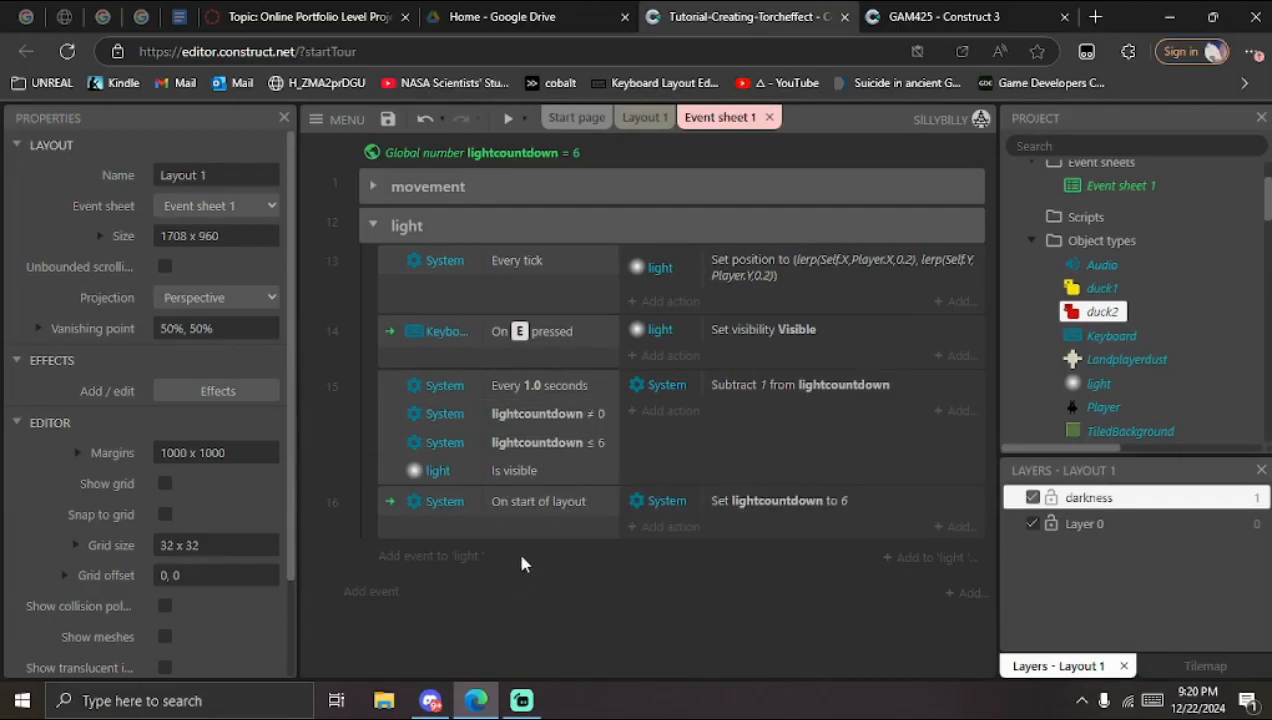
Step: Add a new event to the light group with a System Compare variable condition requiring lightcountdown to be equal to 0
left_click(462, 556)
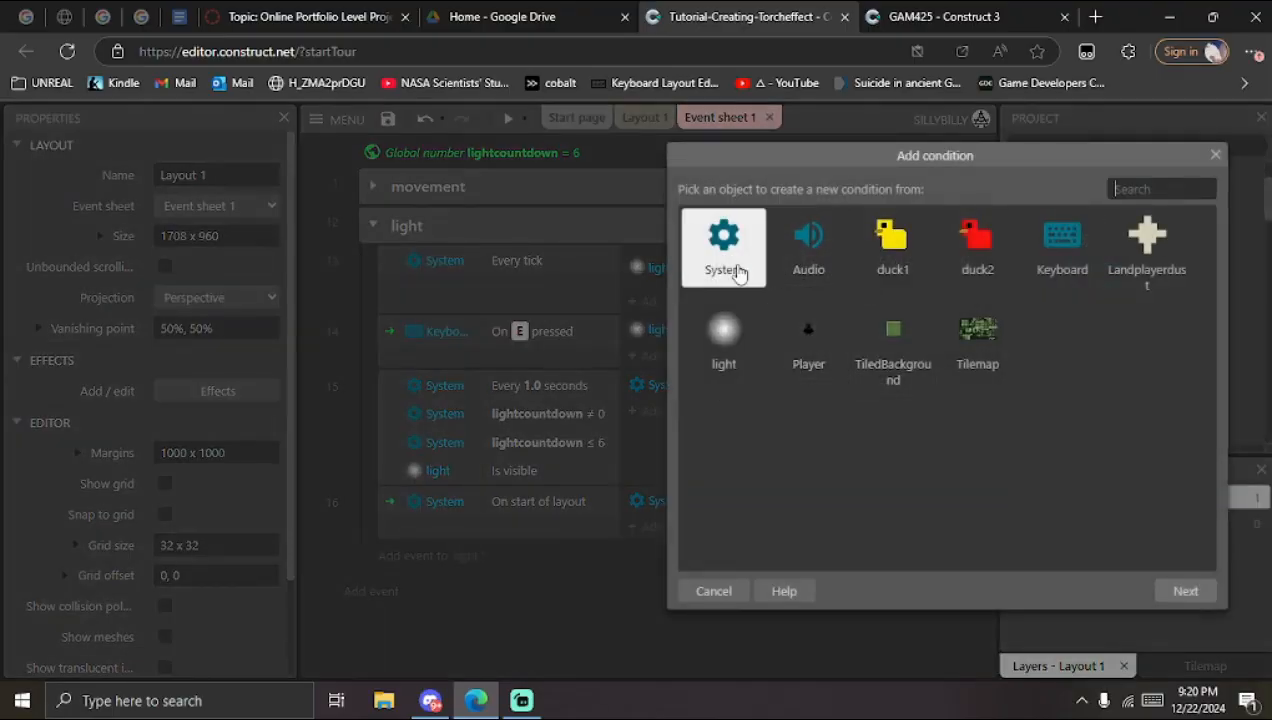
double_click(738, 273)
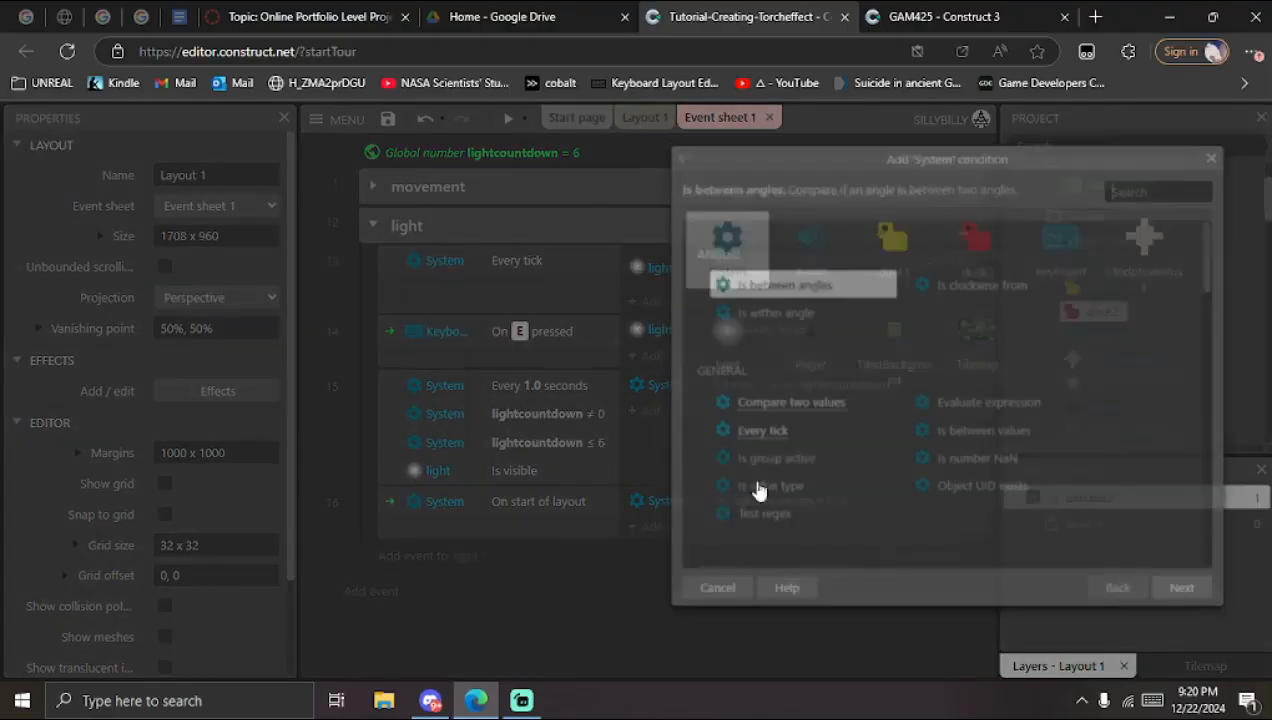
type("comp")
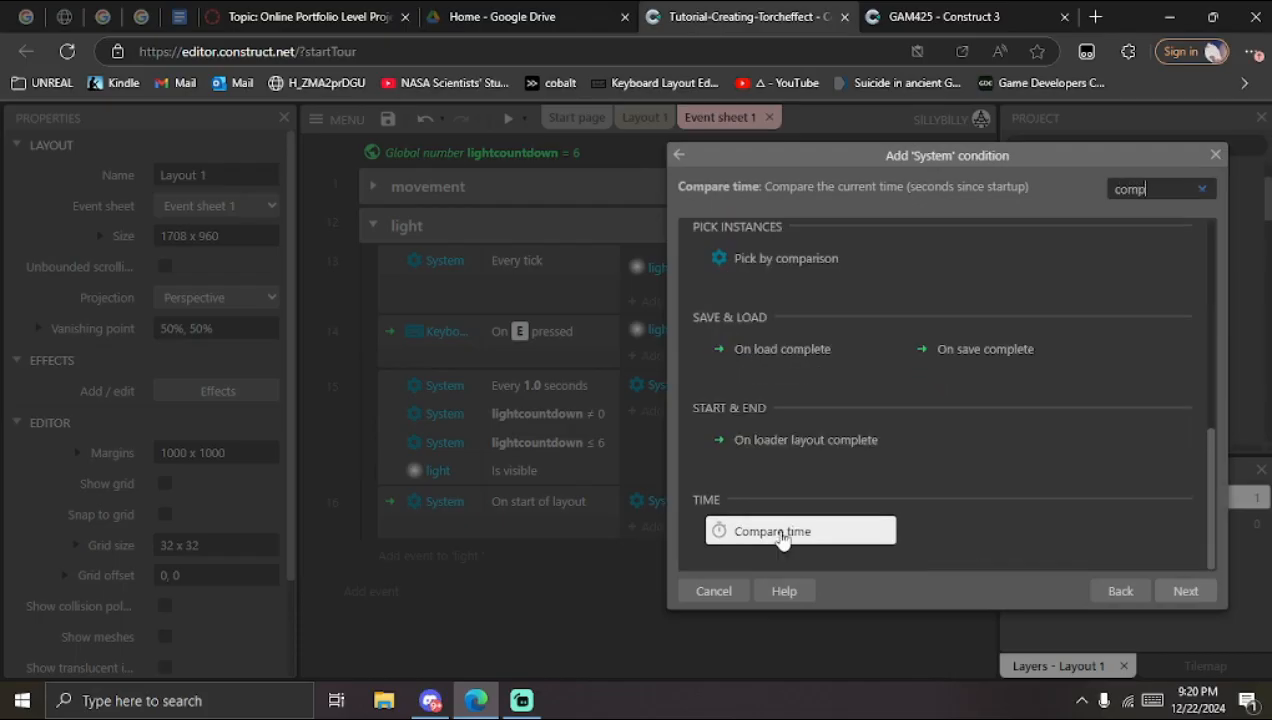
scroll(840, 465, "up", 5)
scroll(845, 478, "up", 2)
double_click(790, 362)
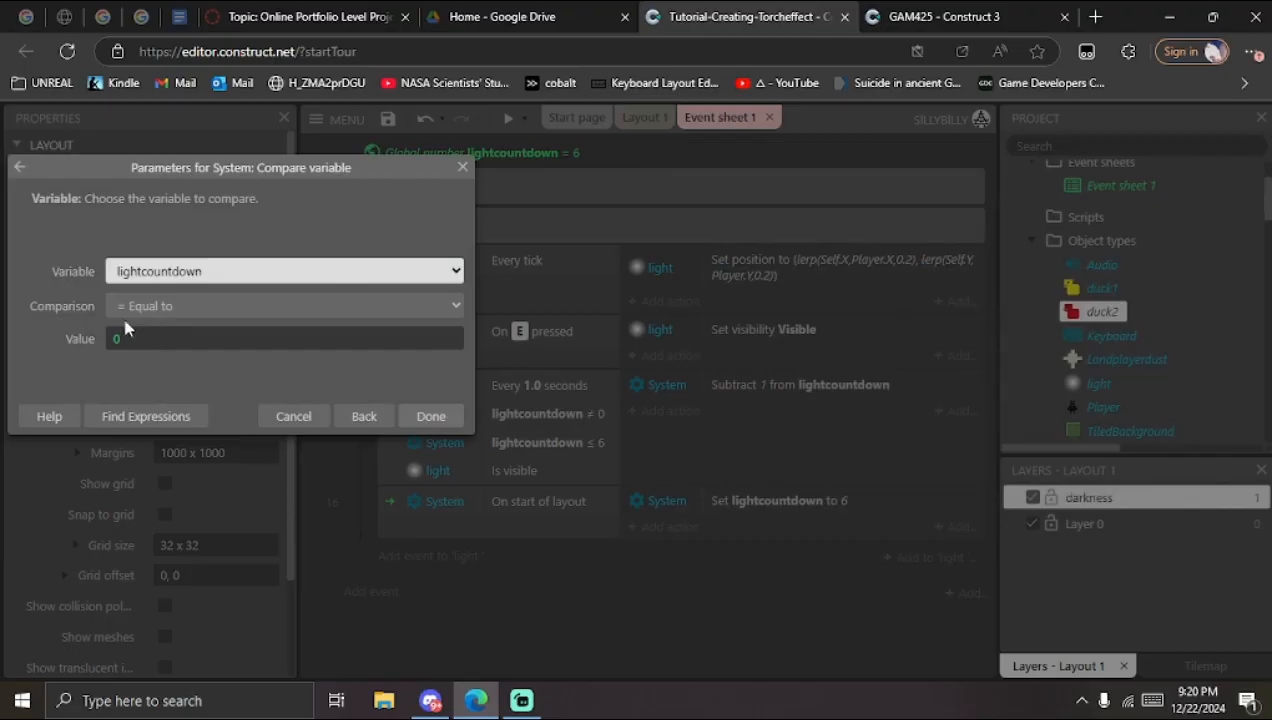
left_click(430, 420)
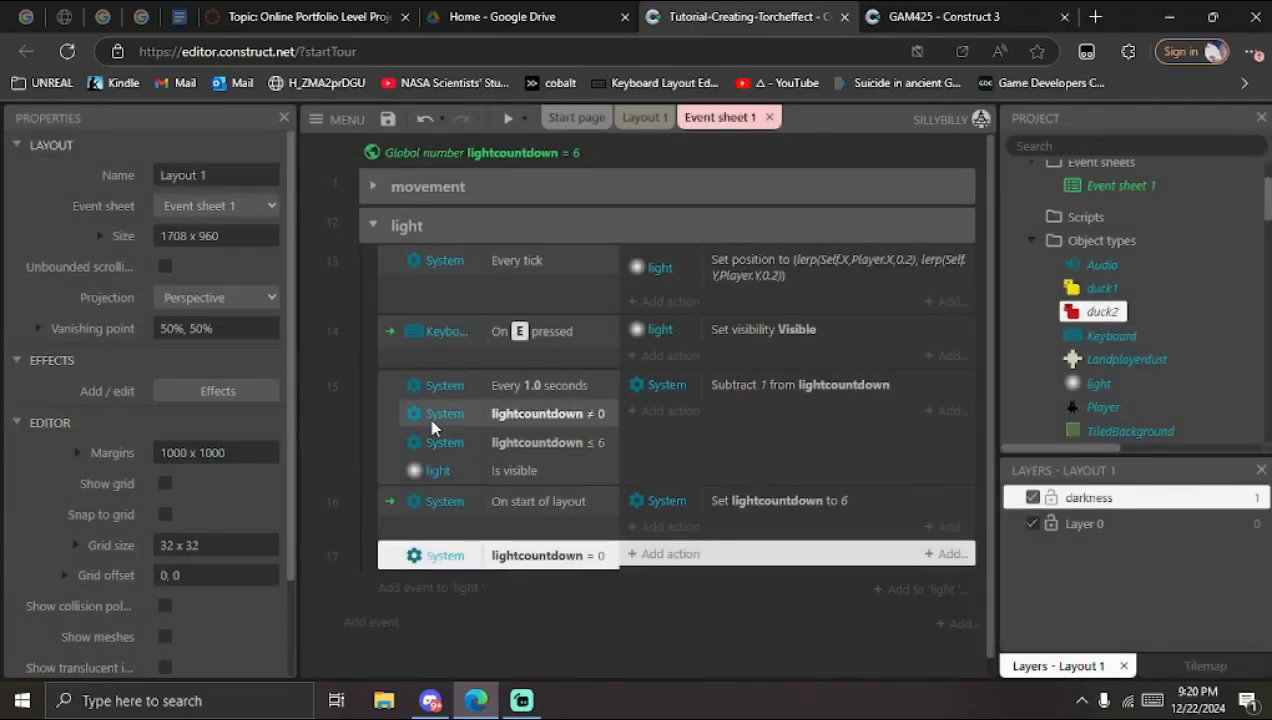
Step: Add the light object's Is visible condition to the lightcountdown = 0 event
scroll(432, 426, "down", 1)
right_click(553, 545)
left_click(652, 222)
double_click(740, 345)
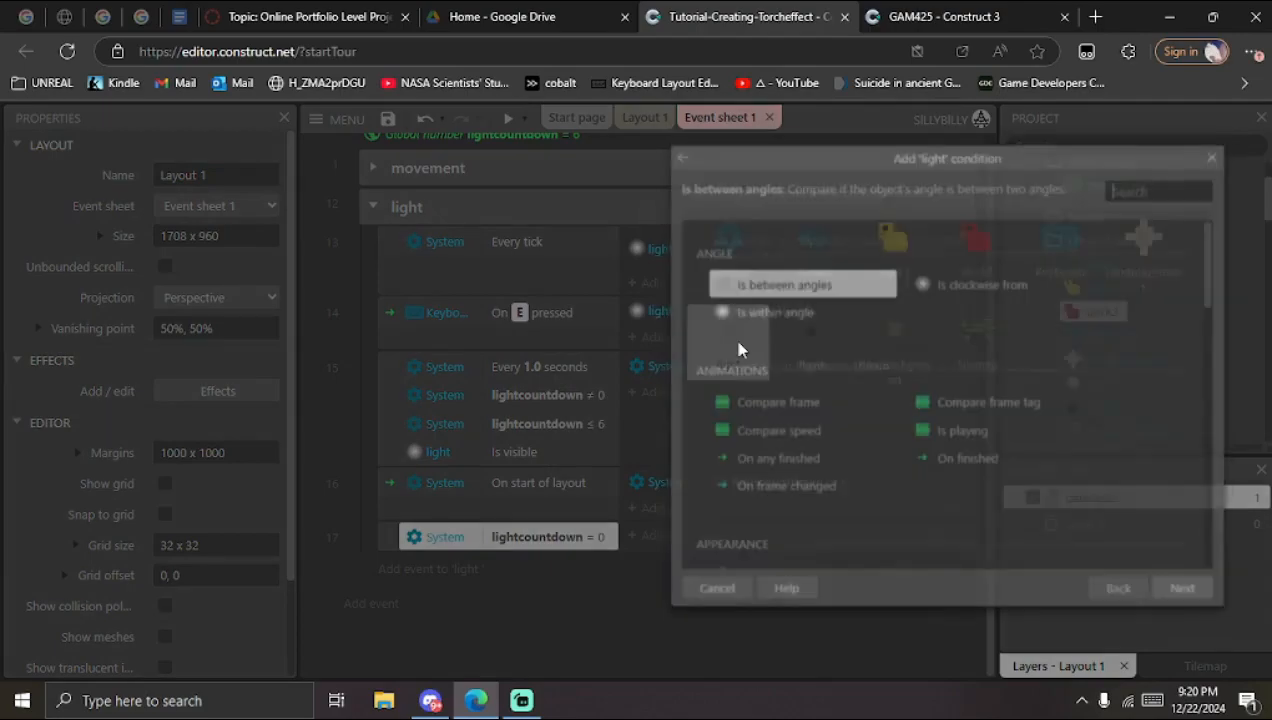
type("visi")
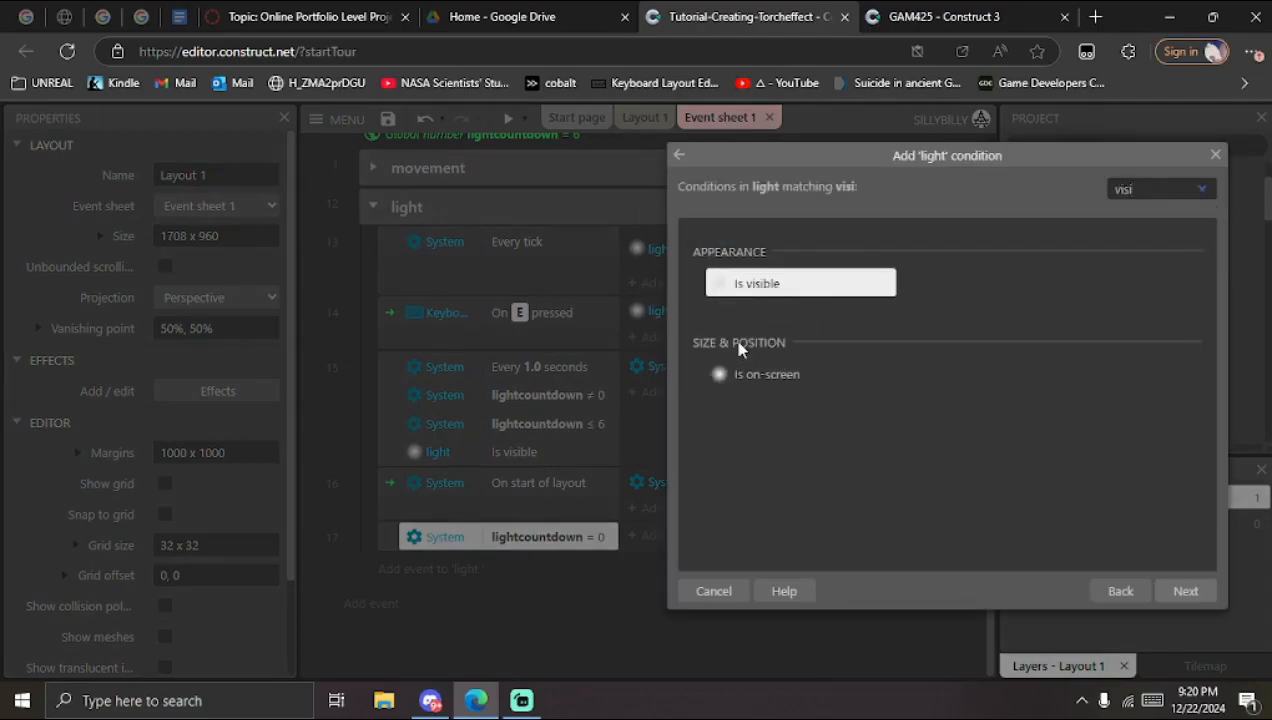
double_click(830, 291)
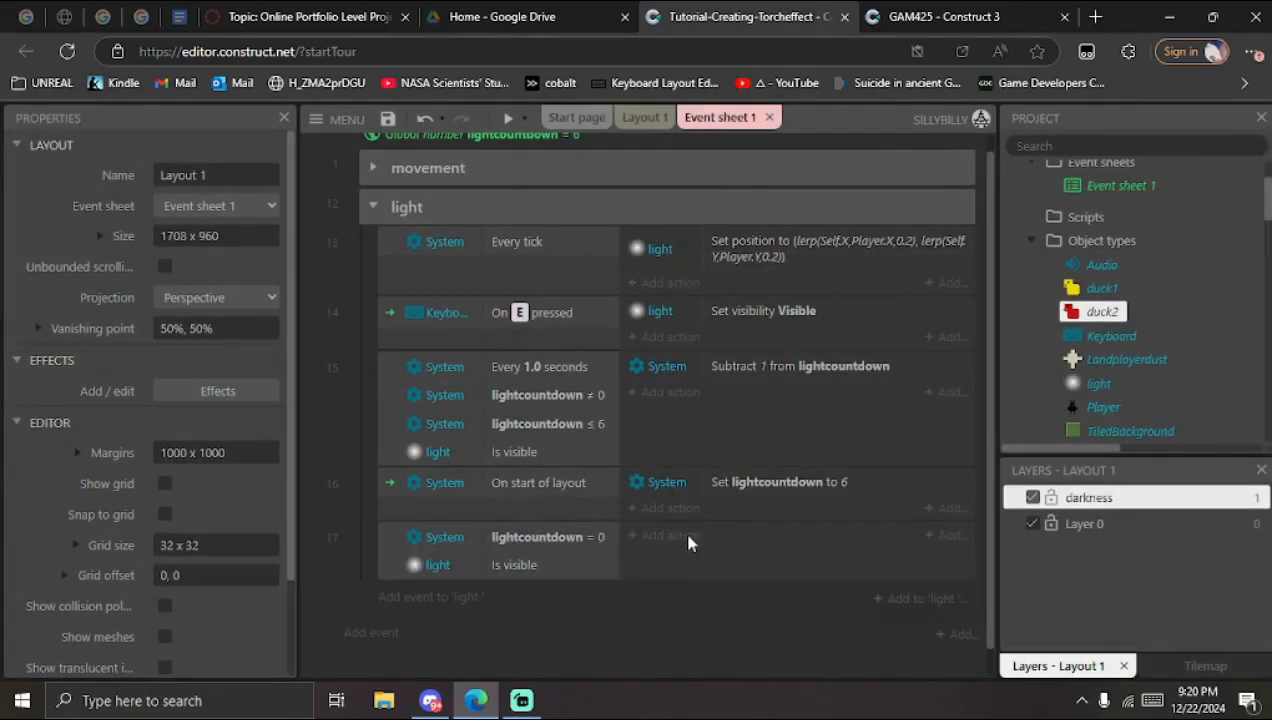
Step: Add a light Set visible action to the lightcountdown = 0 event with the visibility set to Invisible
left_click(684, 535)
double_click(1146, 243)
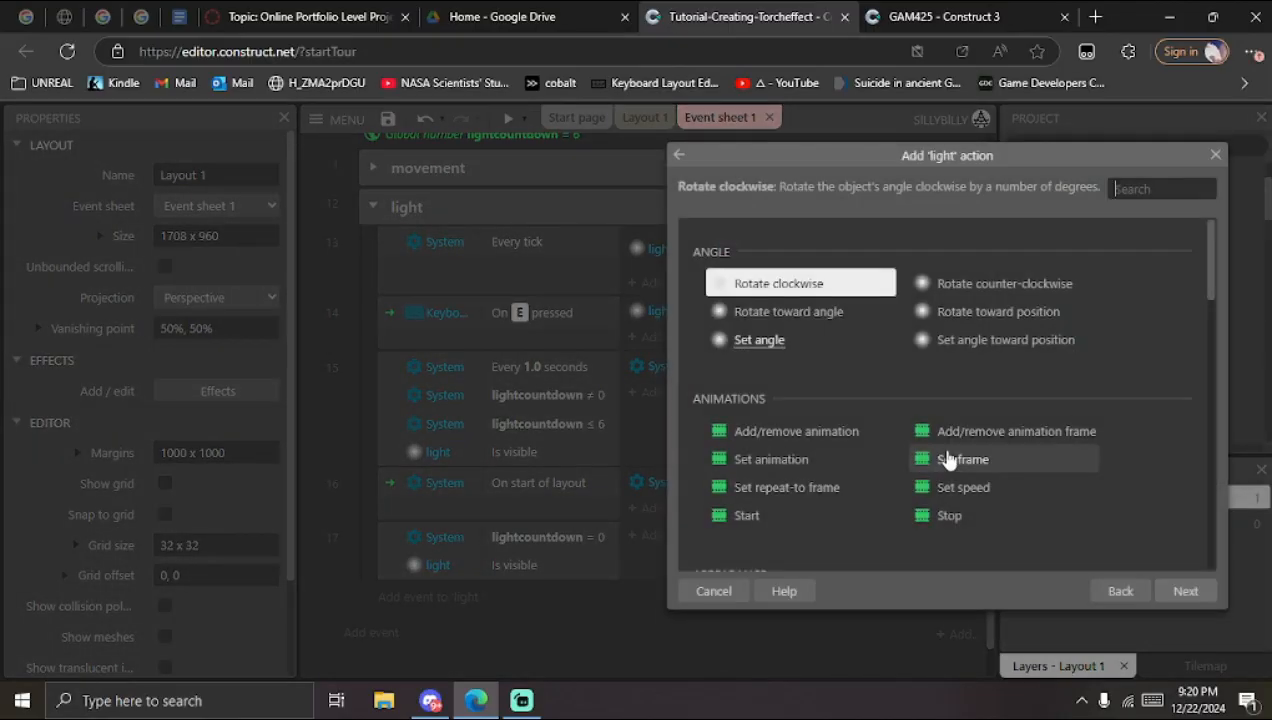
type("visi")
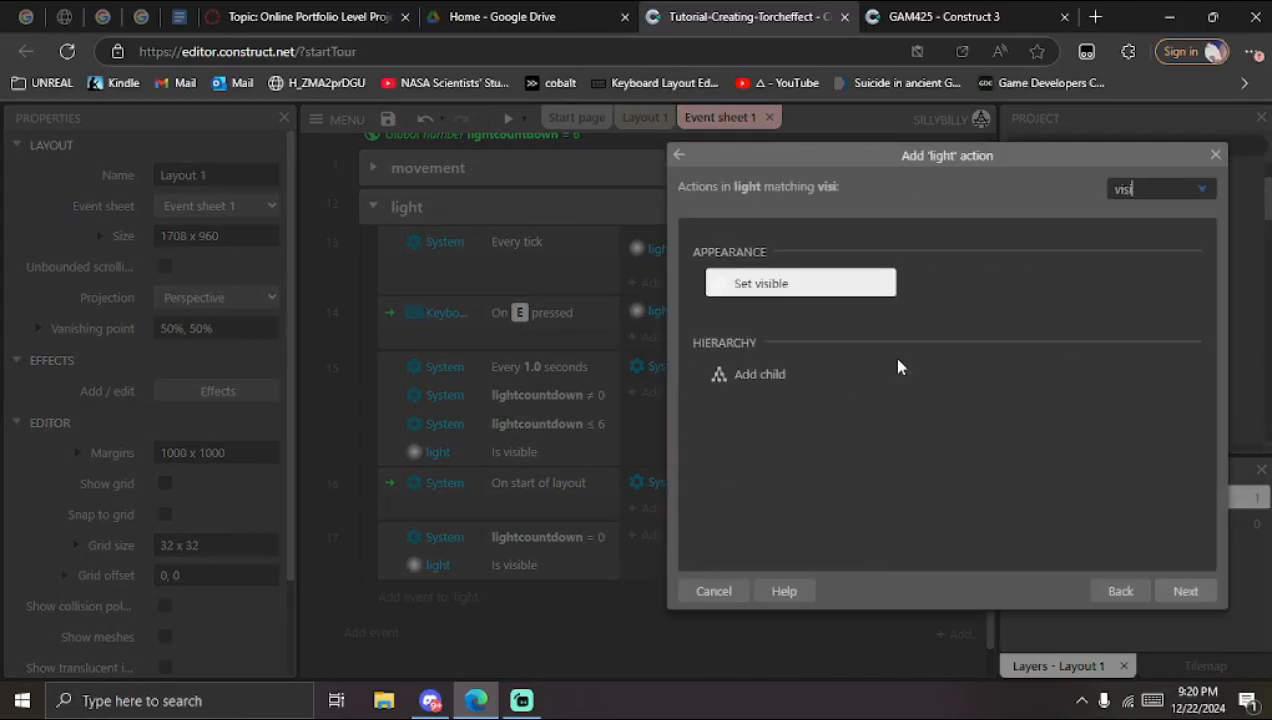
double_click(836, 286)
left_click(293, 272)
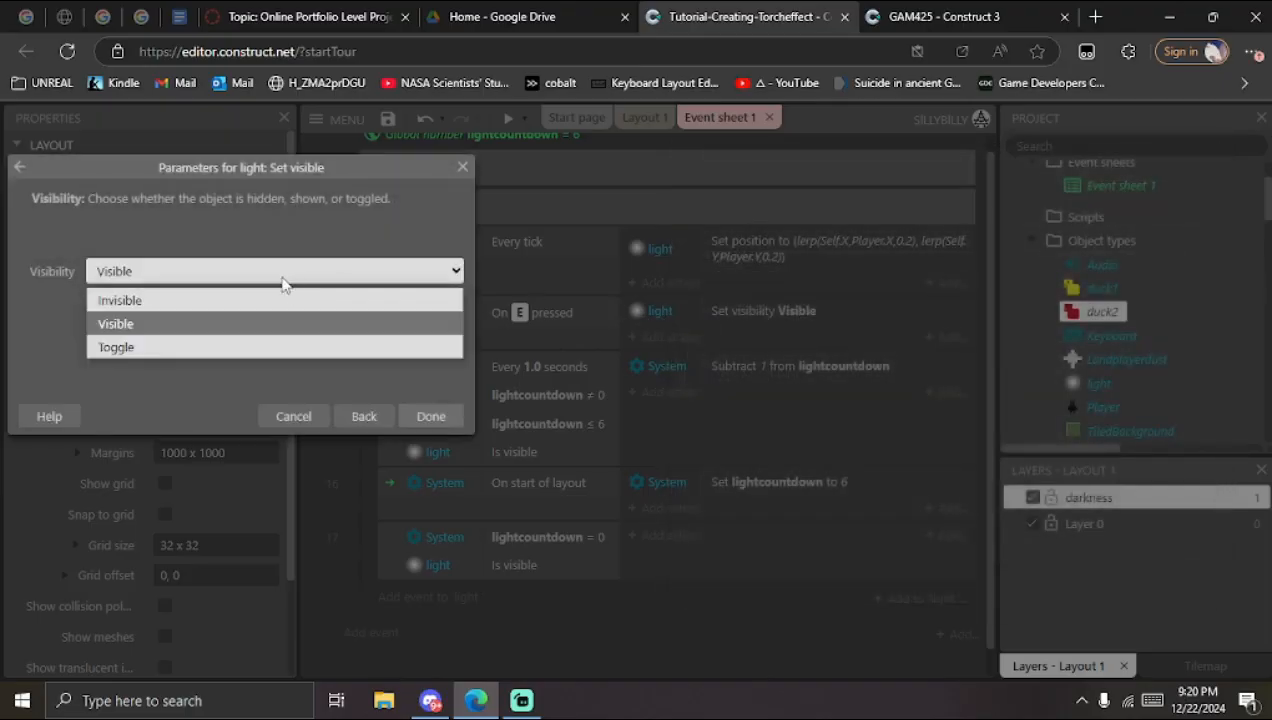
left_click(200, 298)
left_click(431, 416)
scroll(560, 590, "down", 1)
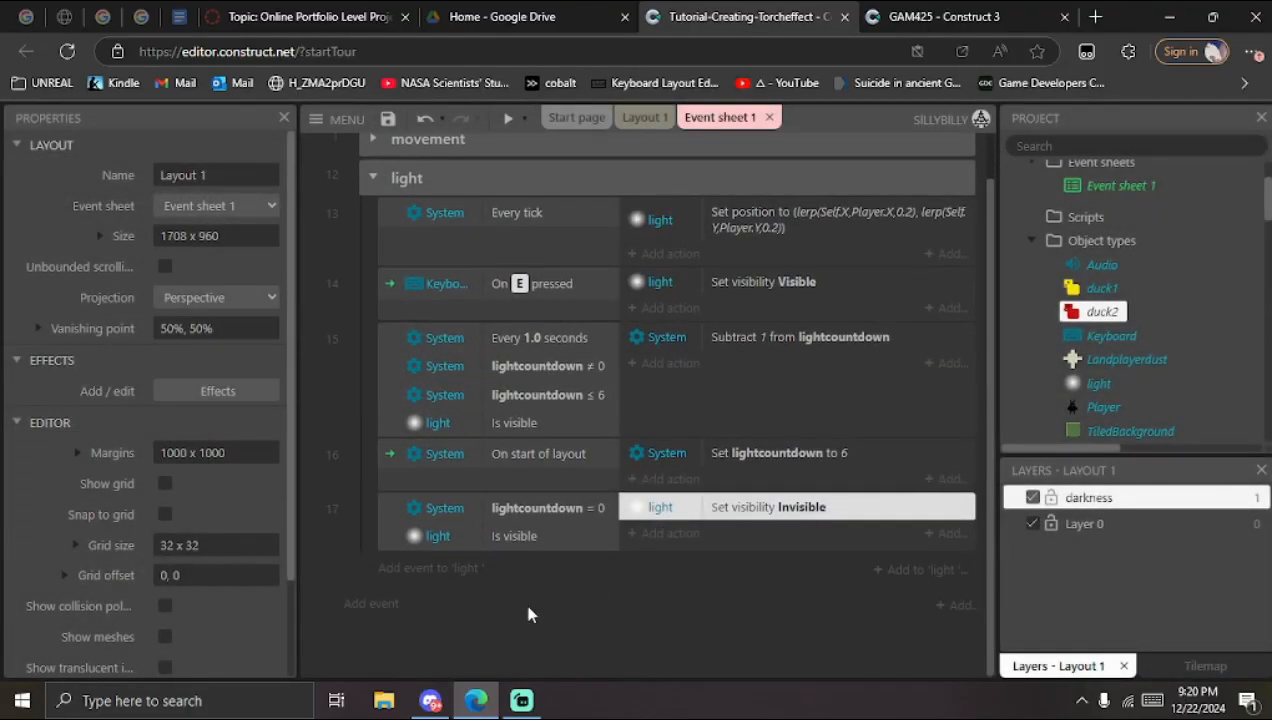
Step: Preview the layout in a maximized window, test the timed light while moving the player, and close the preview
left_click(509, 119)
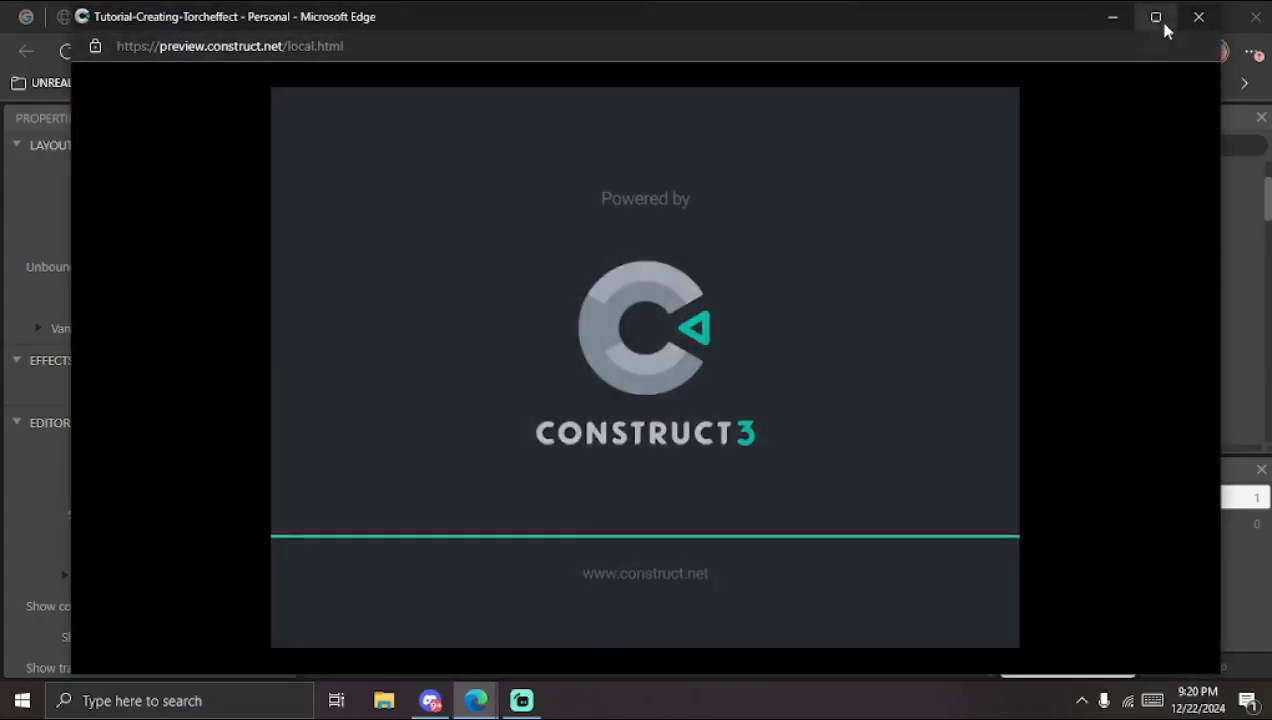
left_click(1155, 17)
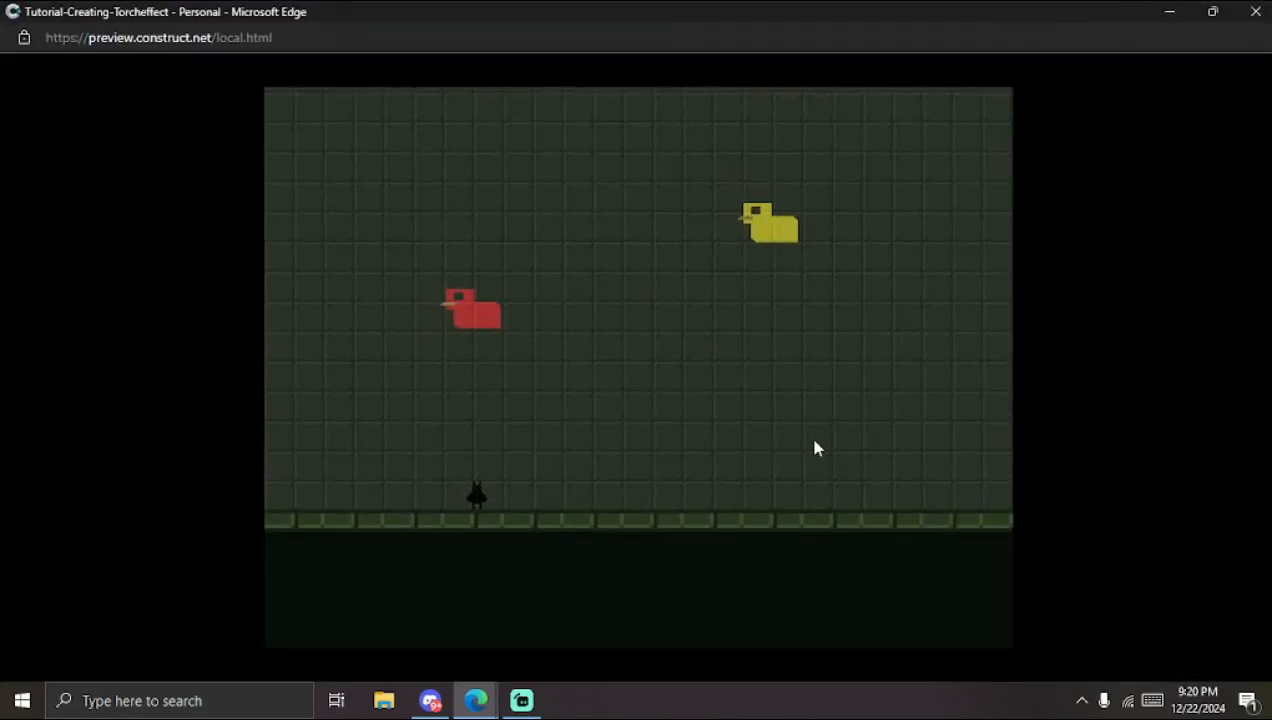
key("f")
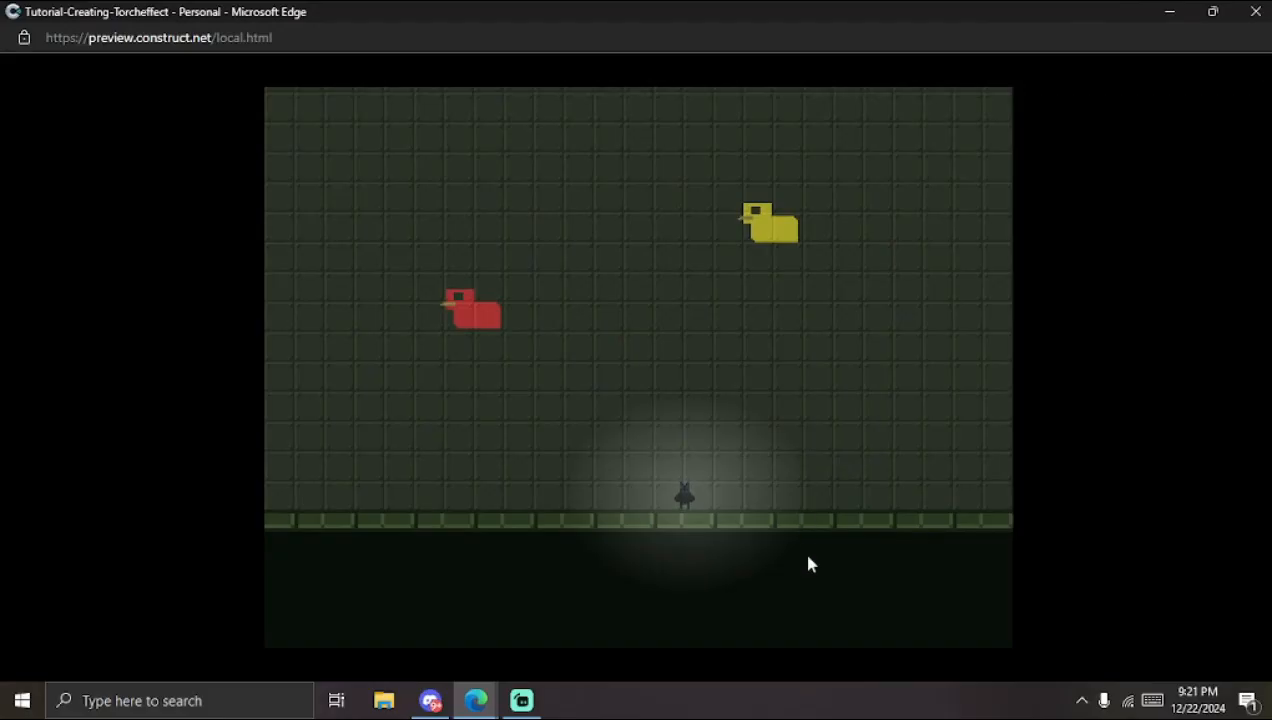
key("f")
key("Left")
key("Right")
left_click(1255, 11)
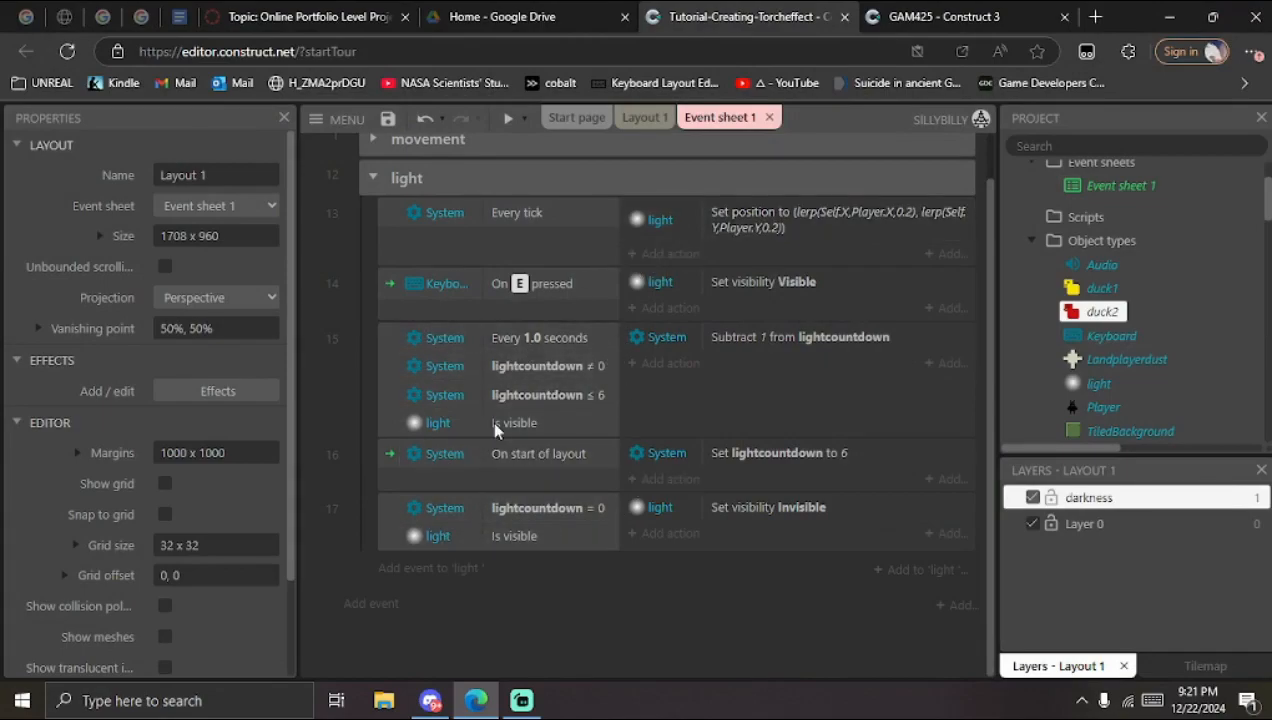
left_click(510, 398)
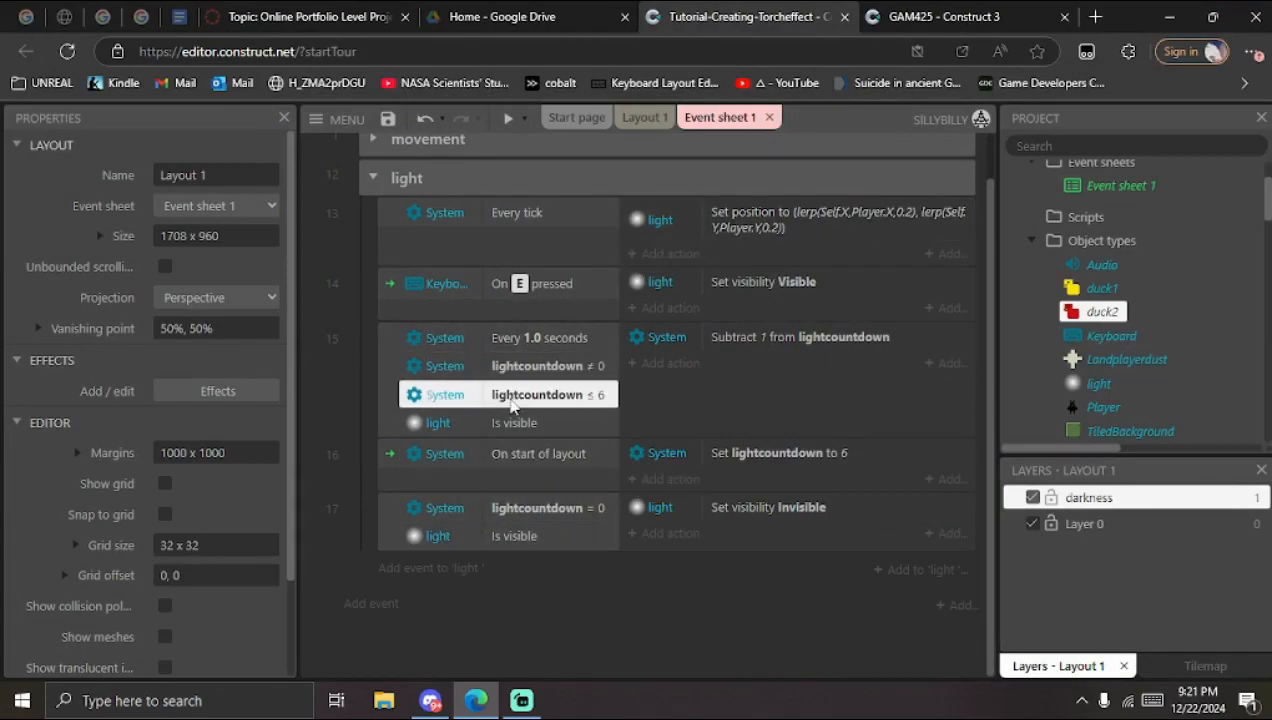
left_click(670, 362)
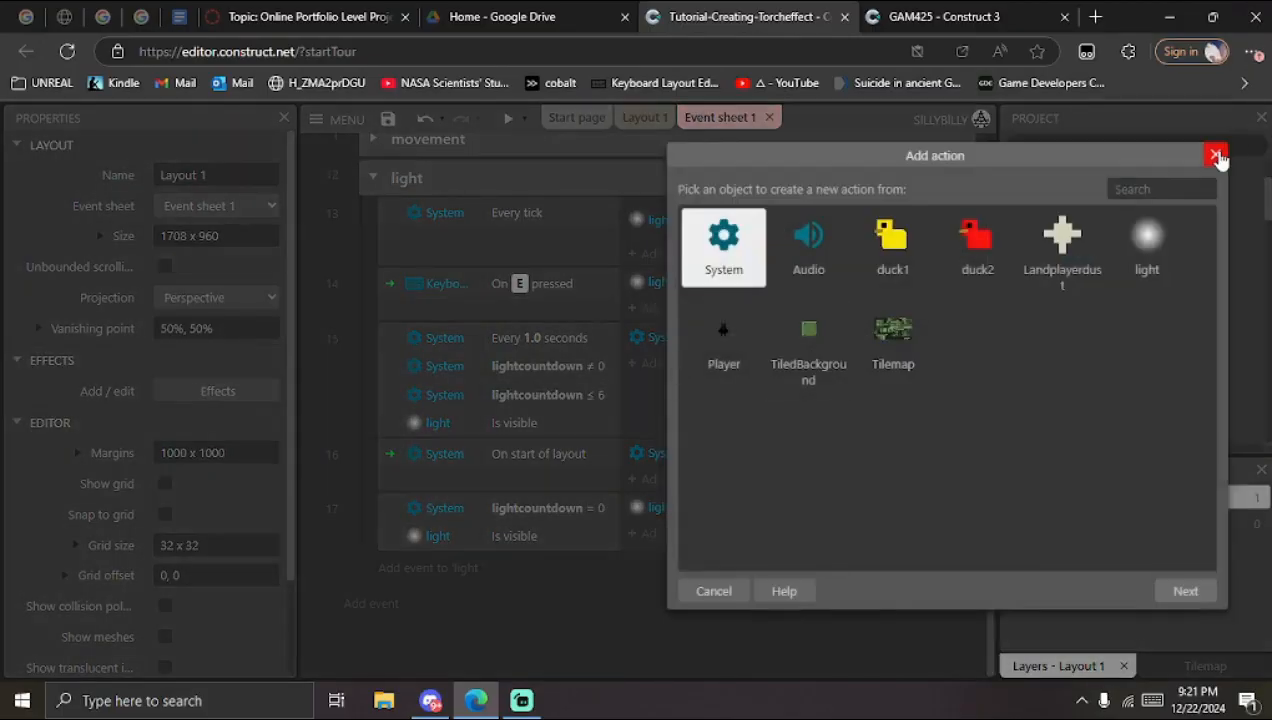
left_click(1216, 155)
Step: Add a new layer above the darkness layer in Layout 1 and name it ui
left_click(644, 117)
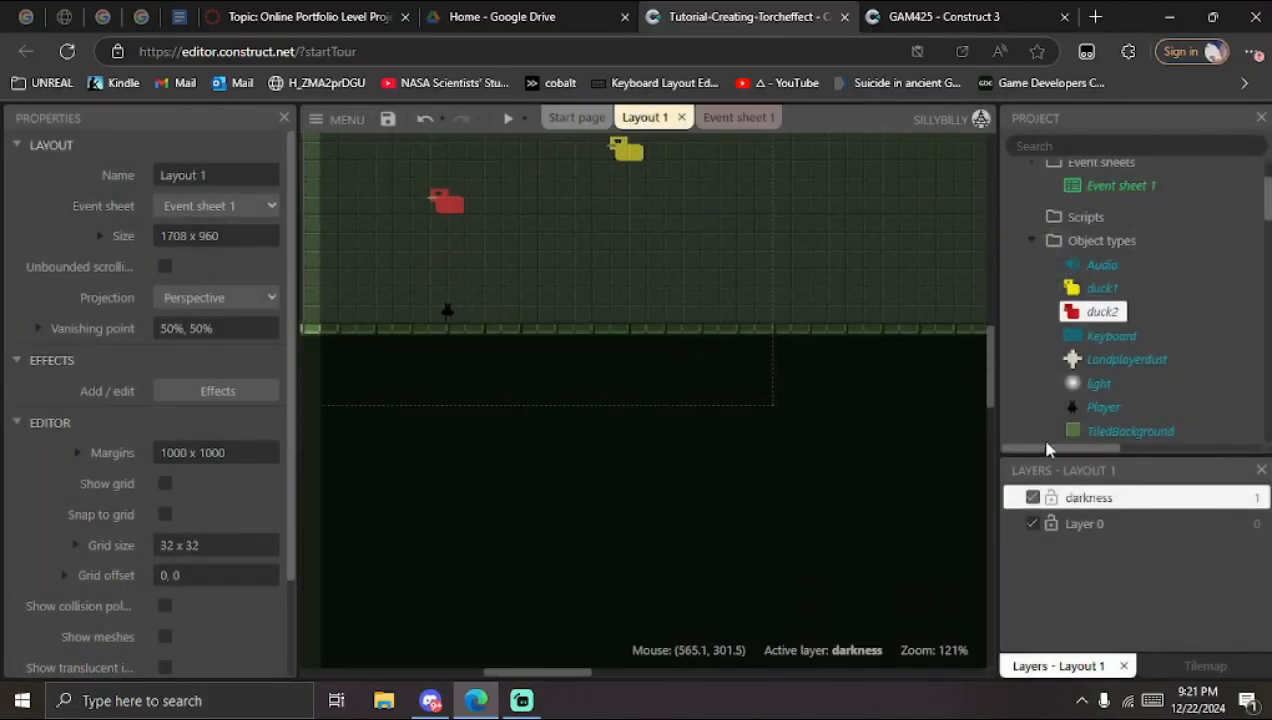
right_click(1098, 566)
left_click(1036, 405)
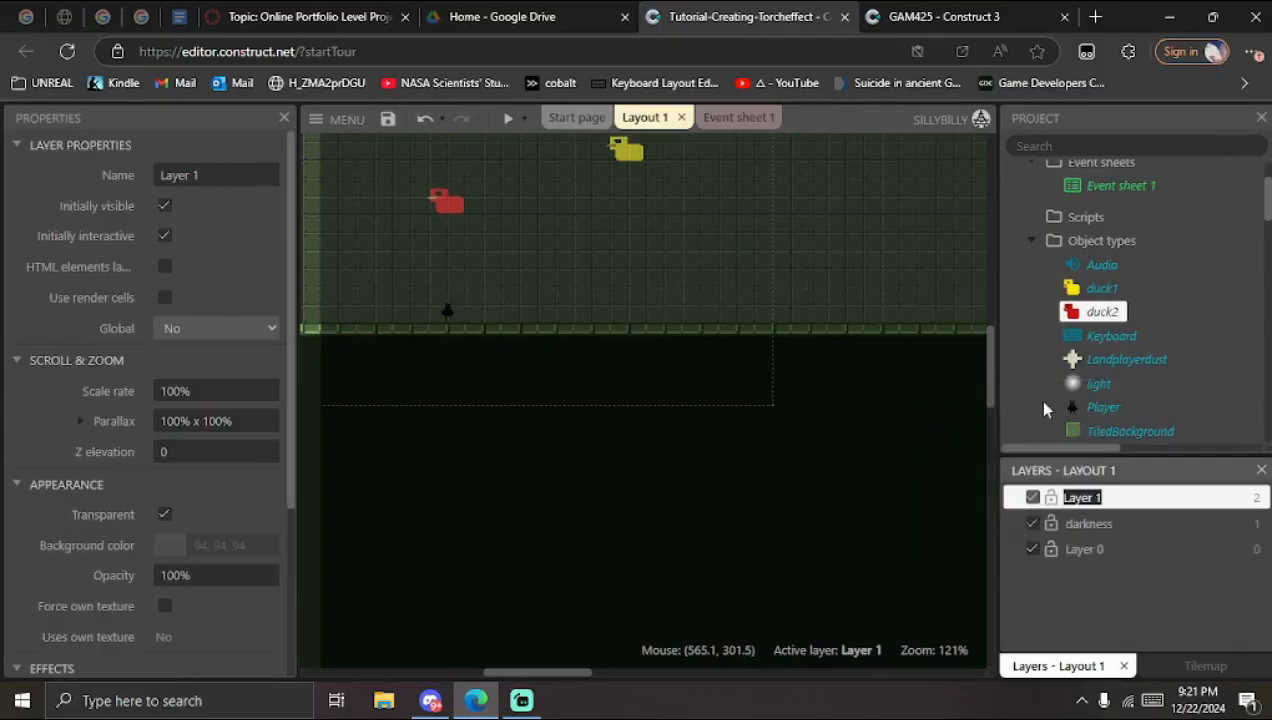
type("ui")
key("Return")
left_click(776, 384)
Step: Insert a Text object on the ui layer and position it above the ground beside the player, at about 238, 148
scroll(800, 355, "up", 3, "ctrl")
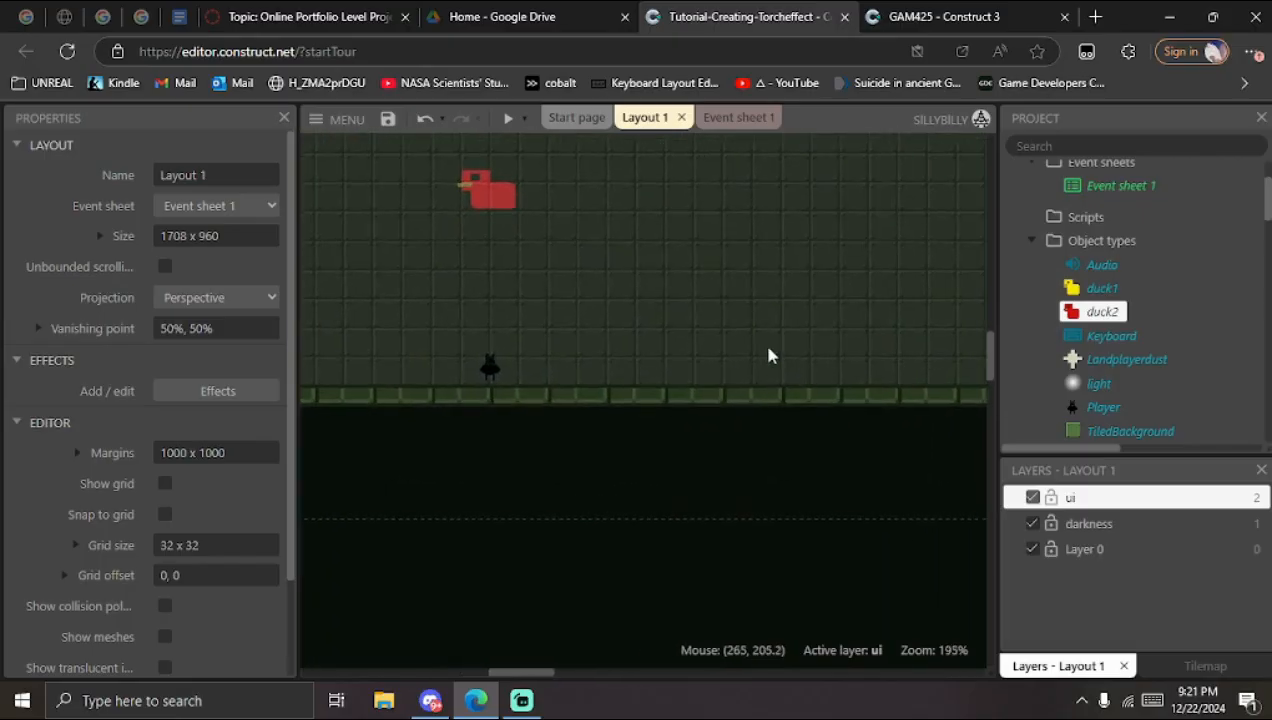
scroll(740, 375, "up", 1, "ctrl")
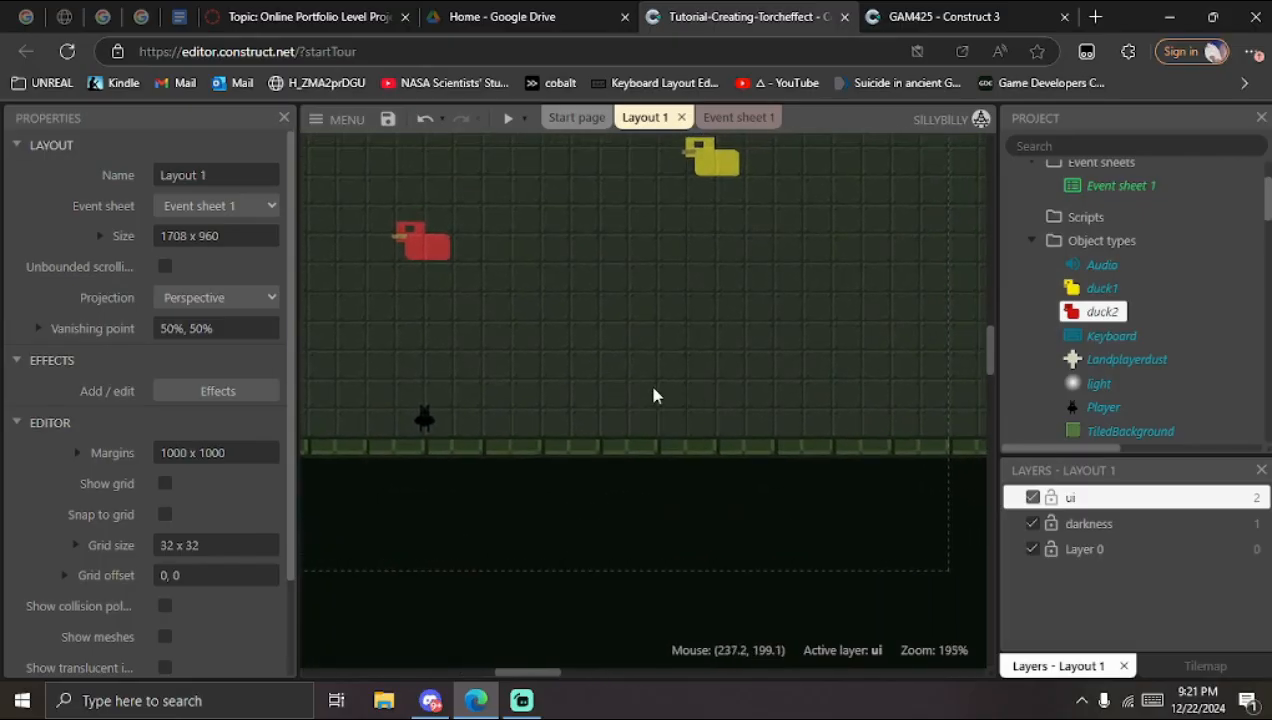
double_click(653, 396)
scroll(684, 363, "down", 1)
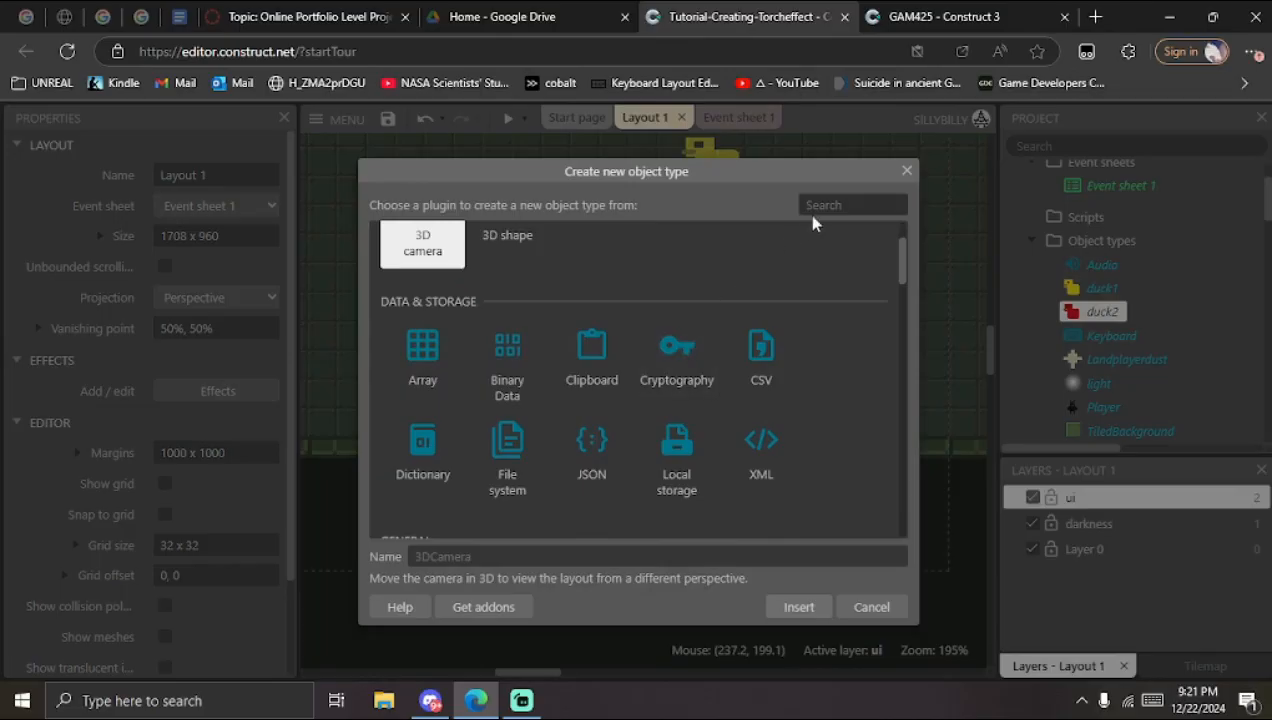
type("text")
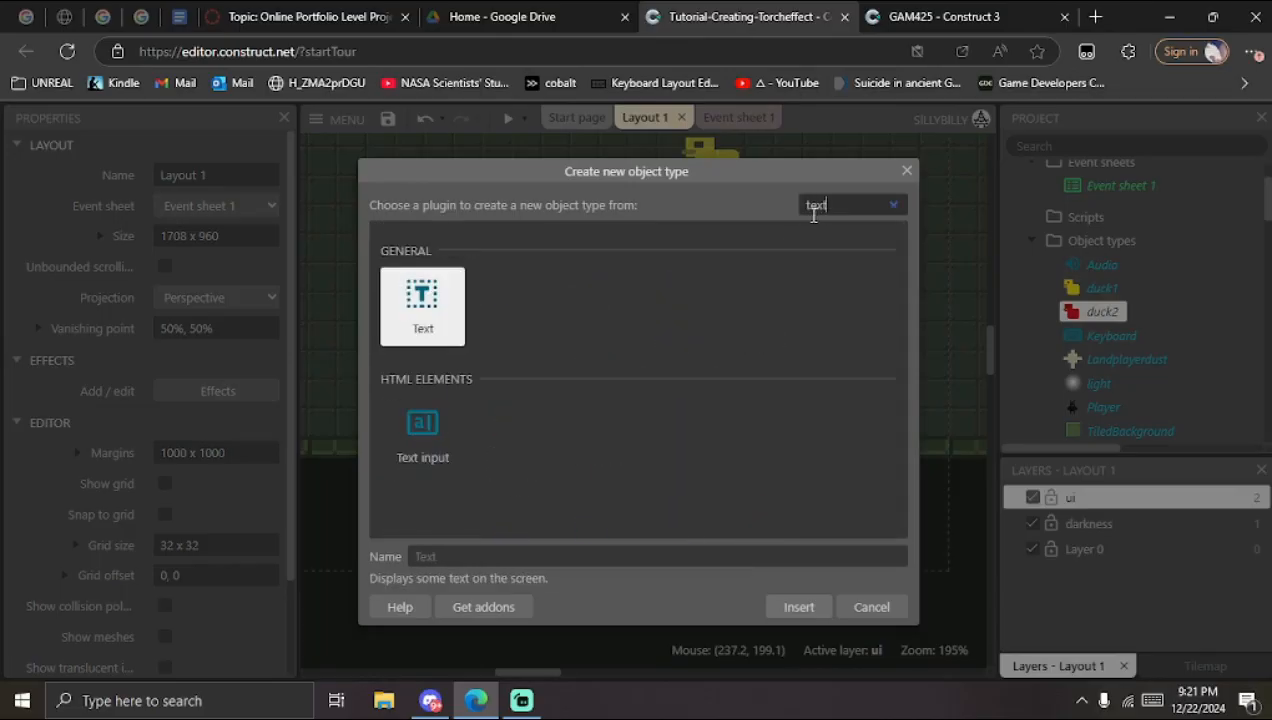
double_click(447, 327)
left_click(666, 381)
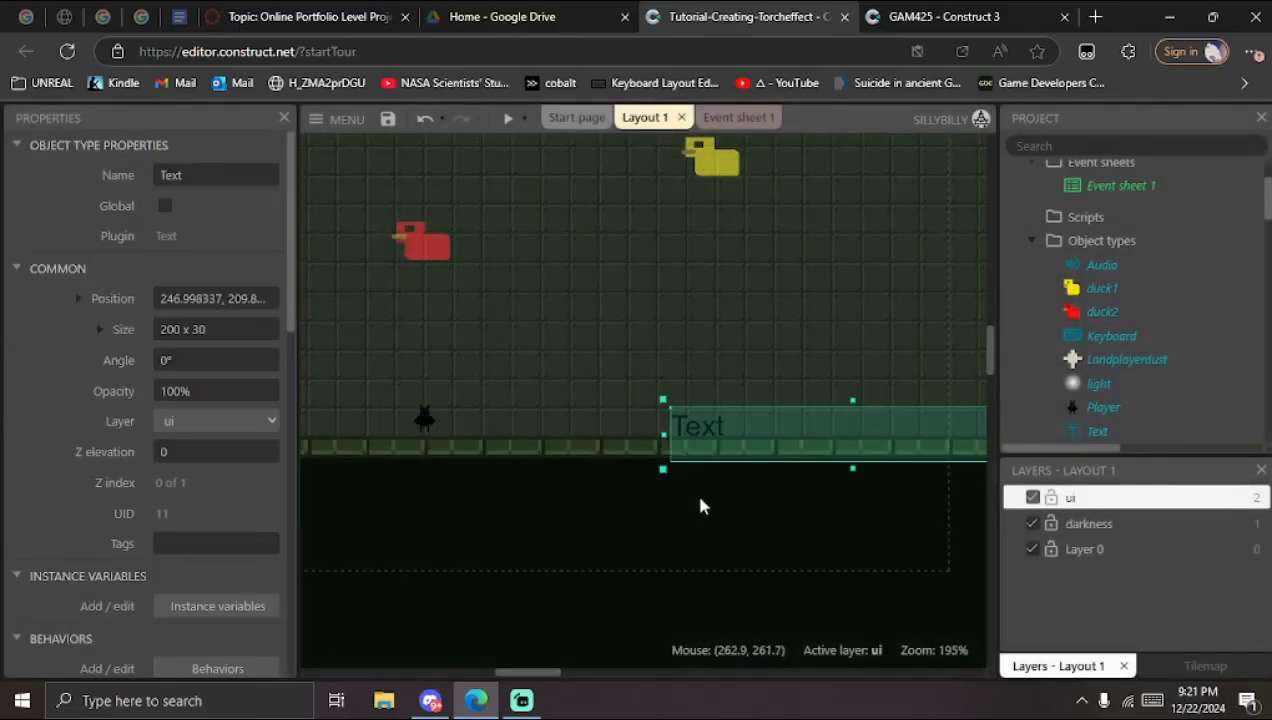
left_click_drag(747, 400, 735, 329)
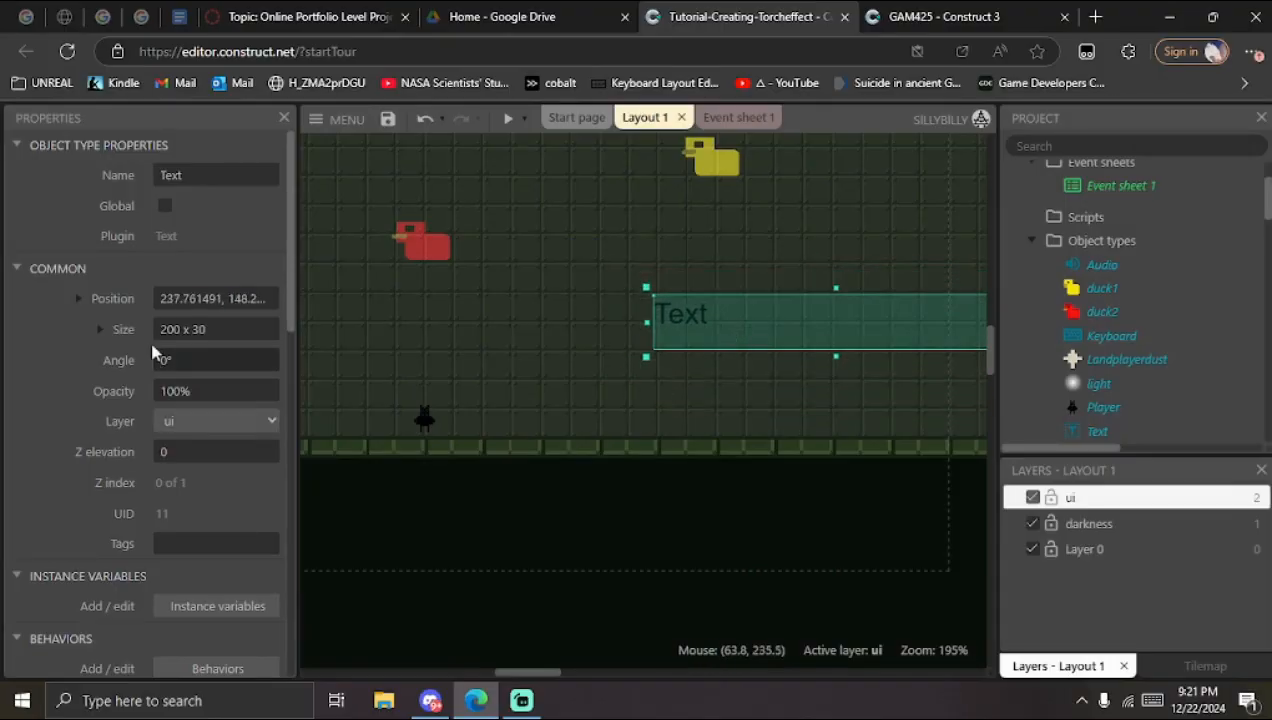
Step: Set the Text object's initial text to 0
scroll(185, 450, "down", 5)
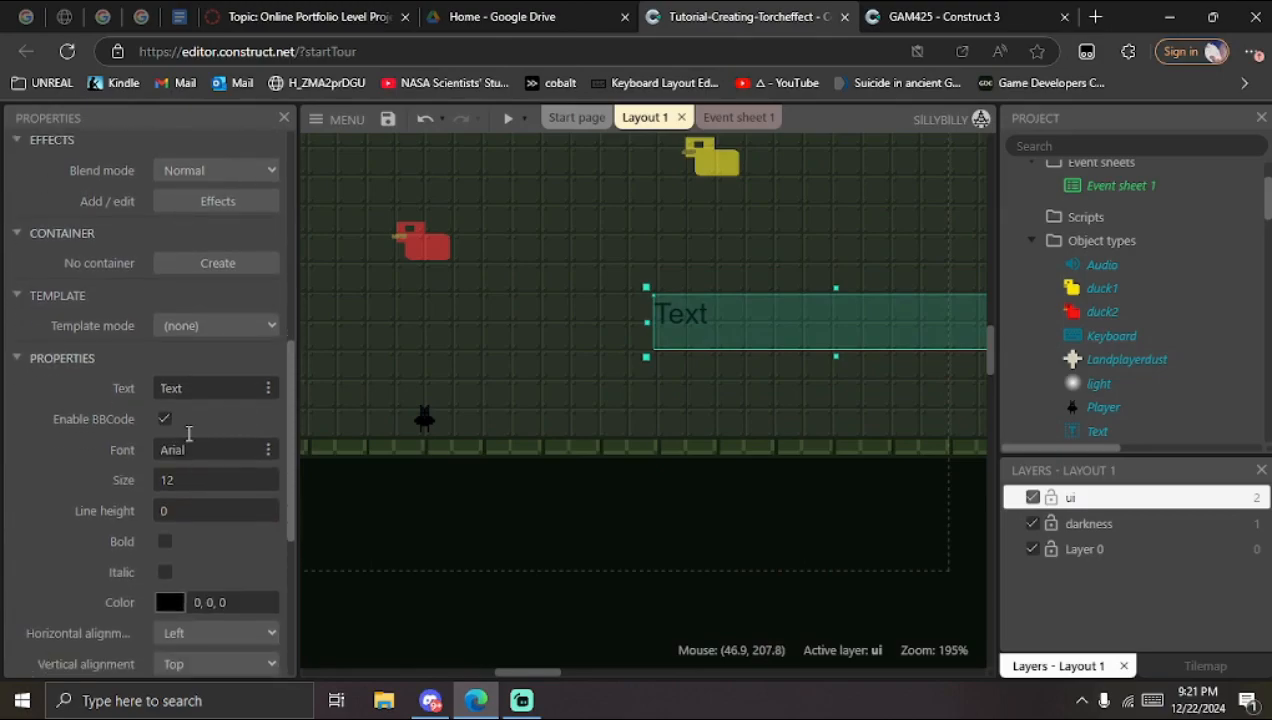
left_click(212, 387)
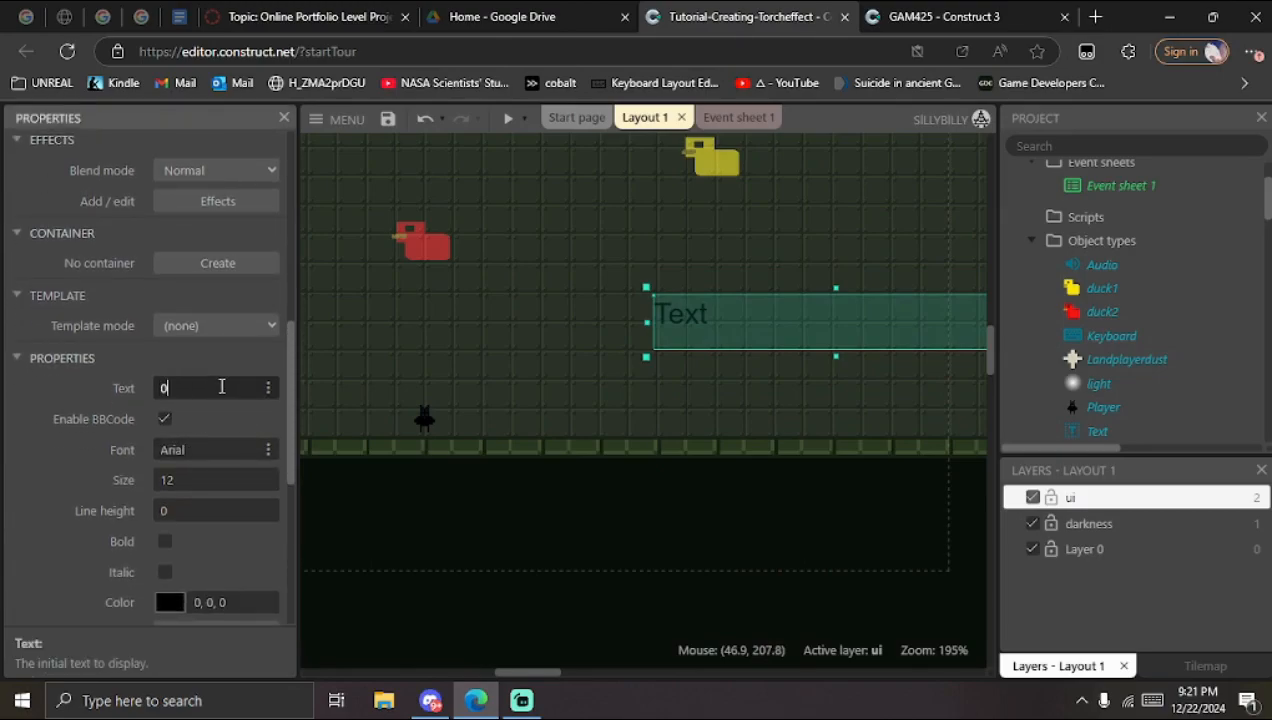
type("0")
key("Tab")
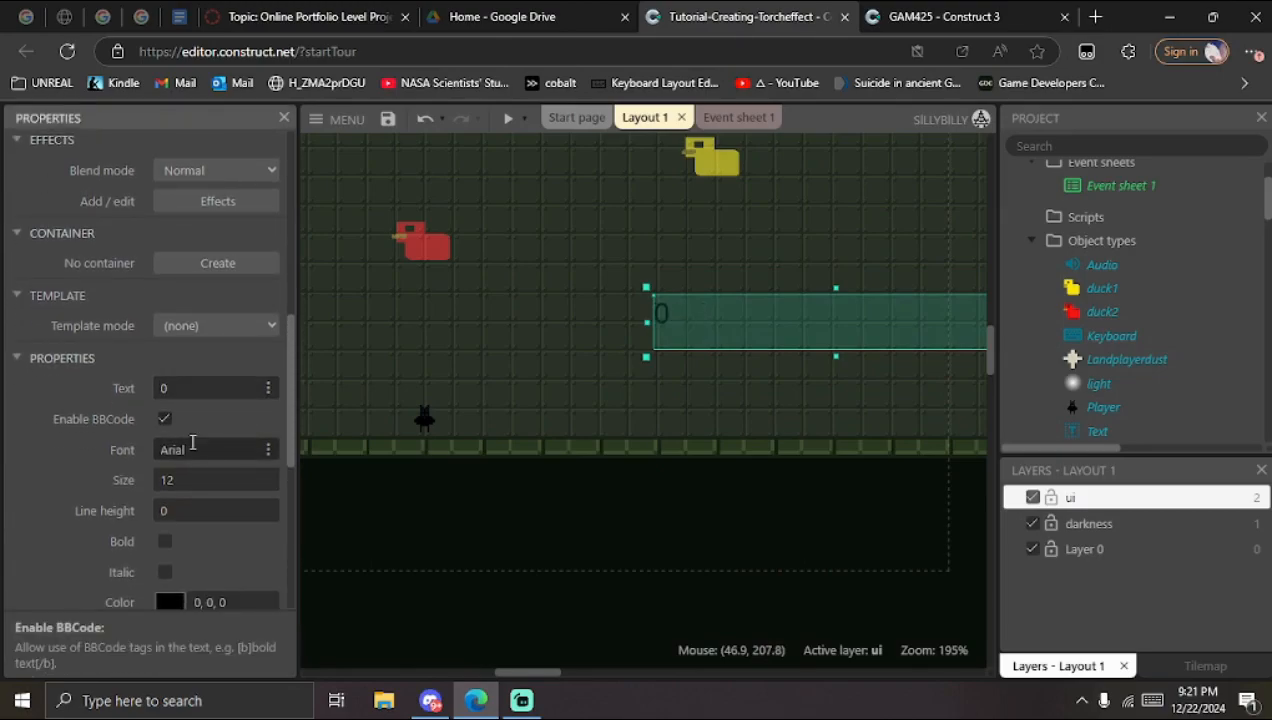
Step: Change the Text object's font to Early GameBoy
left_click(268, 449)
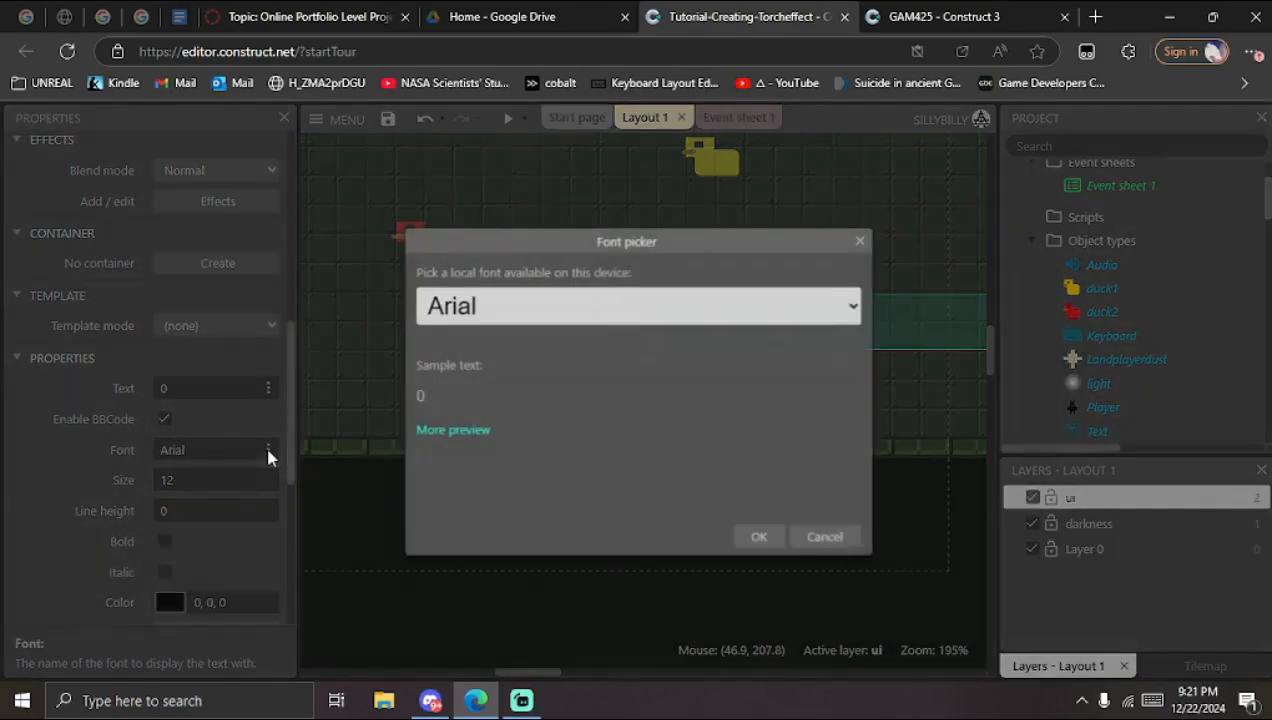
left_click(572, 318)
scroll(596, 469, "down", 6)
scroll(601, 478, "down", 10)
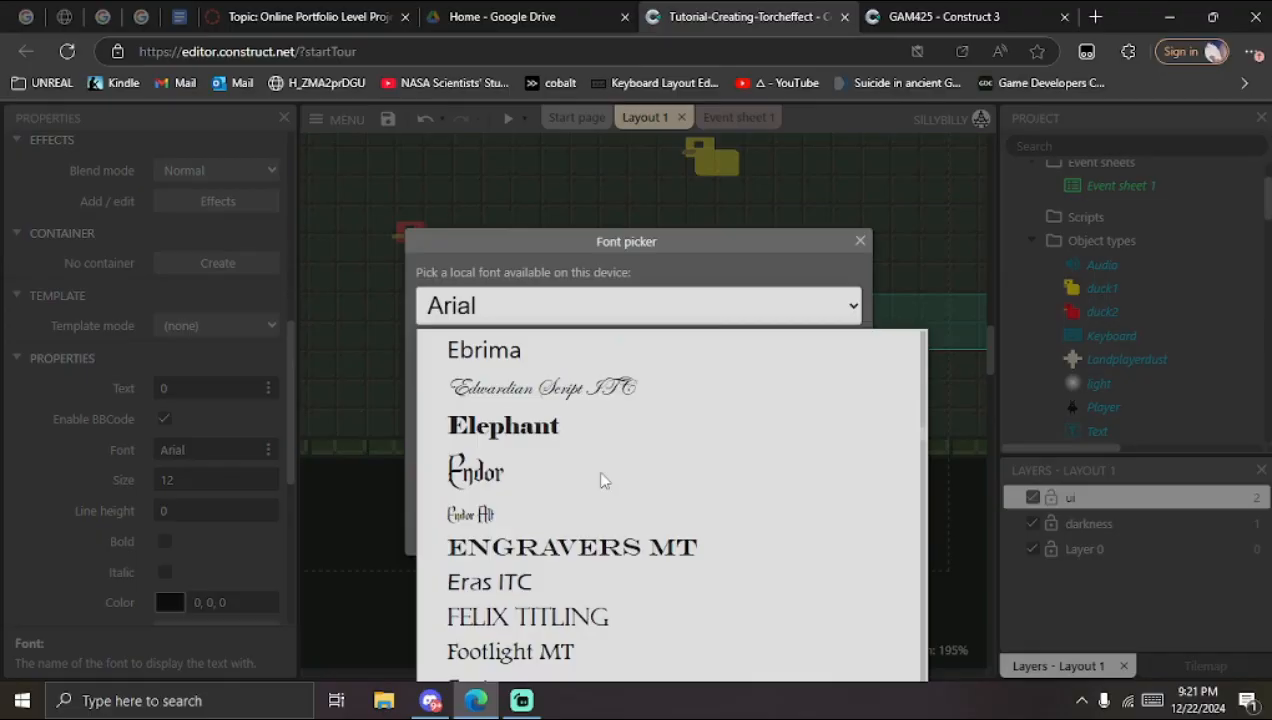
scroll(601, 470, "up", 3)
left_click(602, 493)
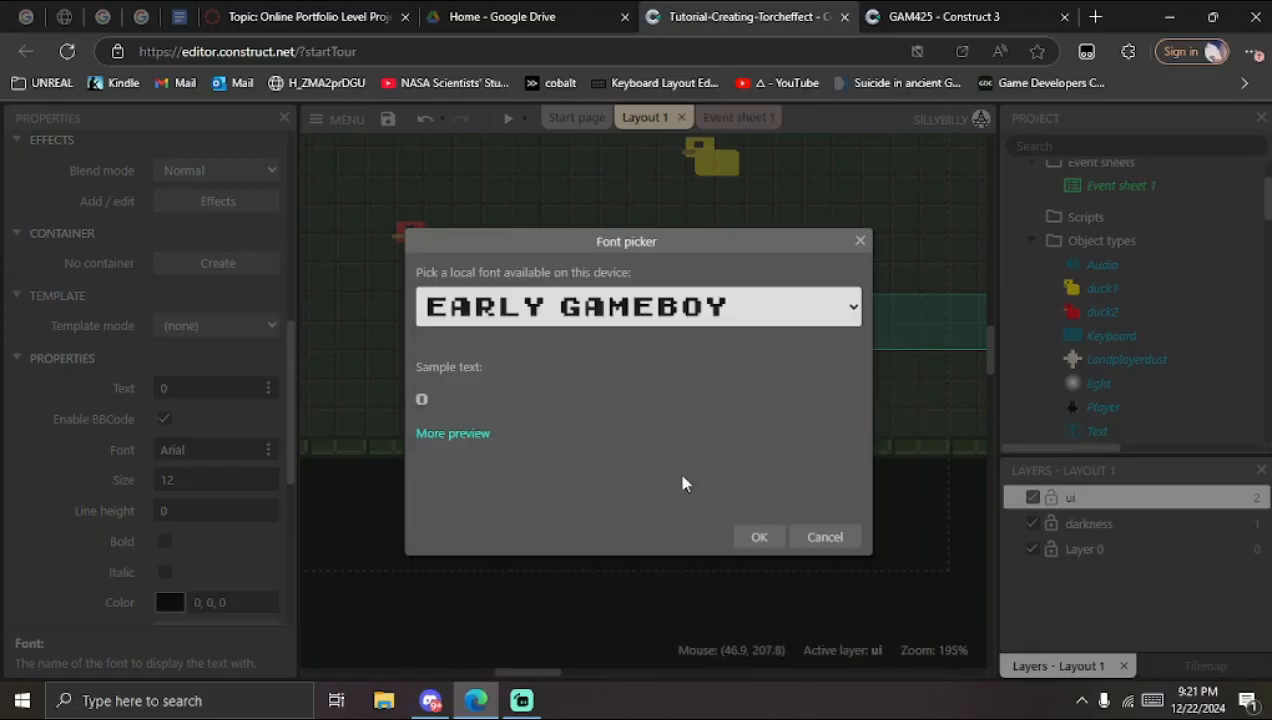
left_click(759, 537)
Step: Set the text colour to white (255, 255, 255) and move the text slightly to about 245, 158
left_click(170, 603)
left_click_drag(329, 434, 97, 327)
left_click(44, 588)
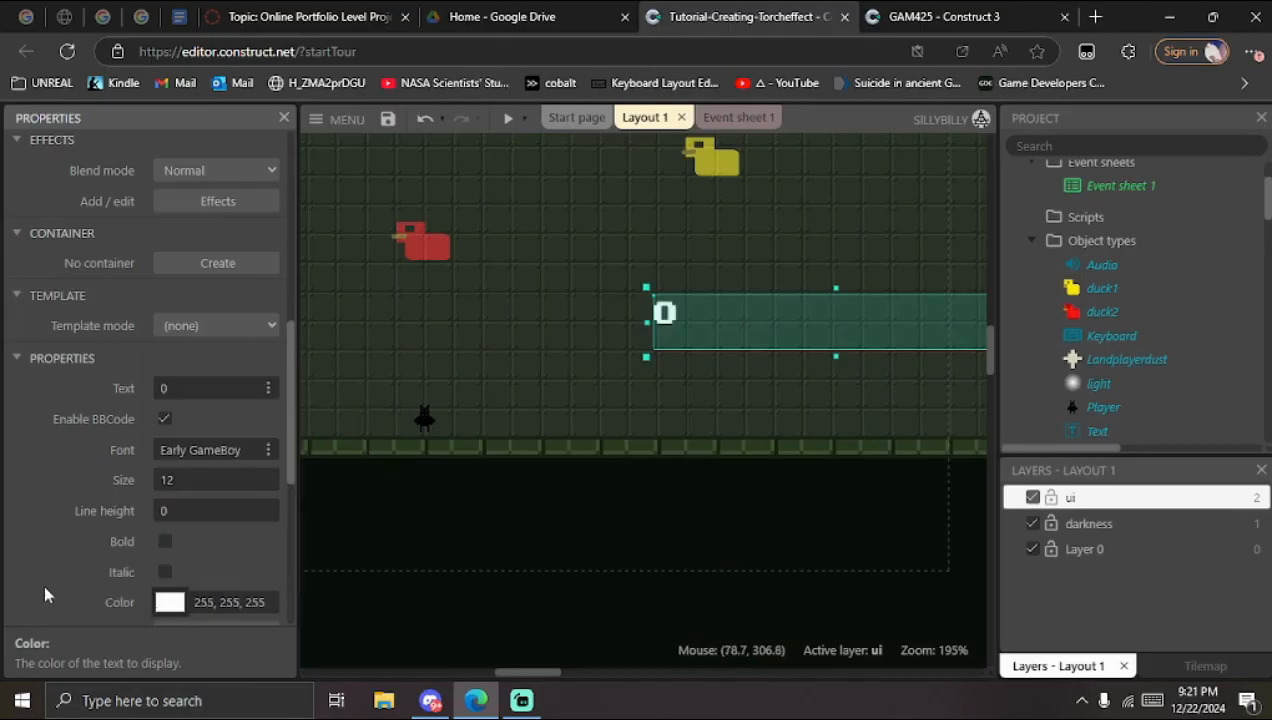
left_click_drag(755, 340, 777, 361)
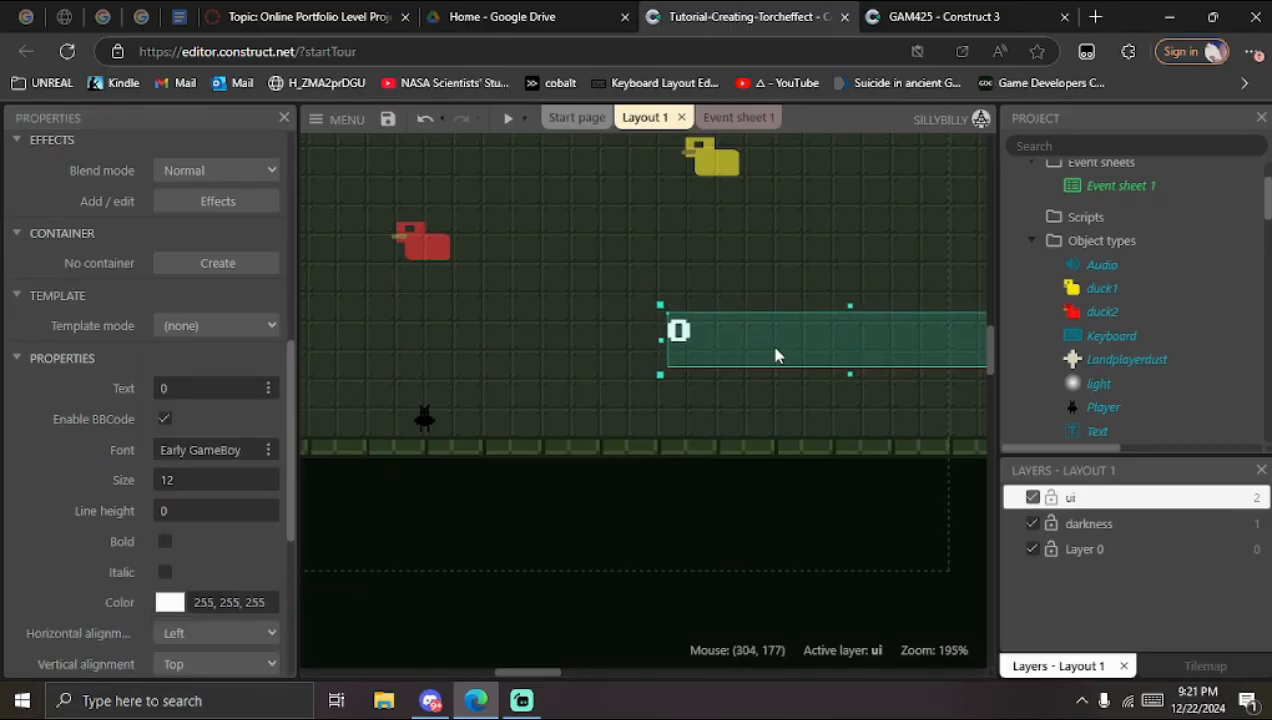
Step: Insert a new Sprite object on the ui layer in the empty area beside the 0 text
left_click(556, 326)
double_click(609, 329)
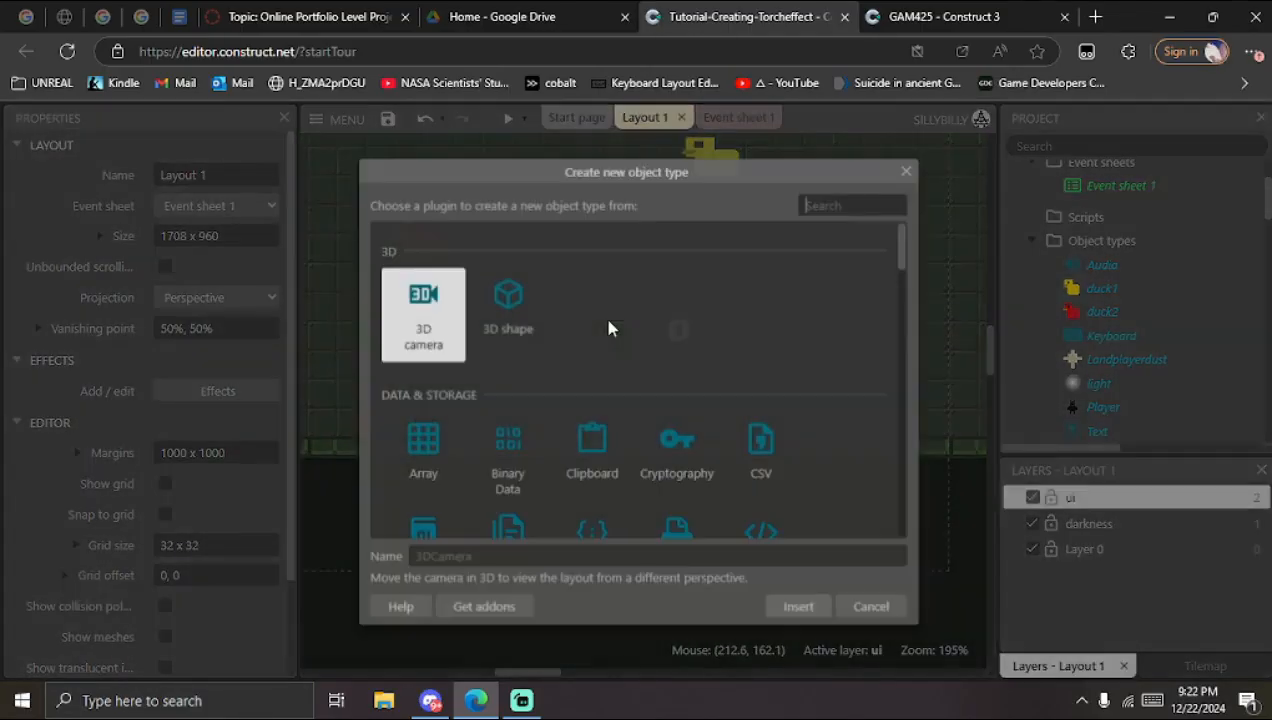
scroll(705, 373, "down", 3)
scroll(705, 373, "down", 1)
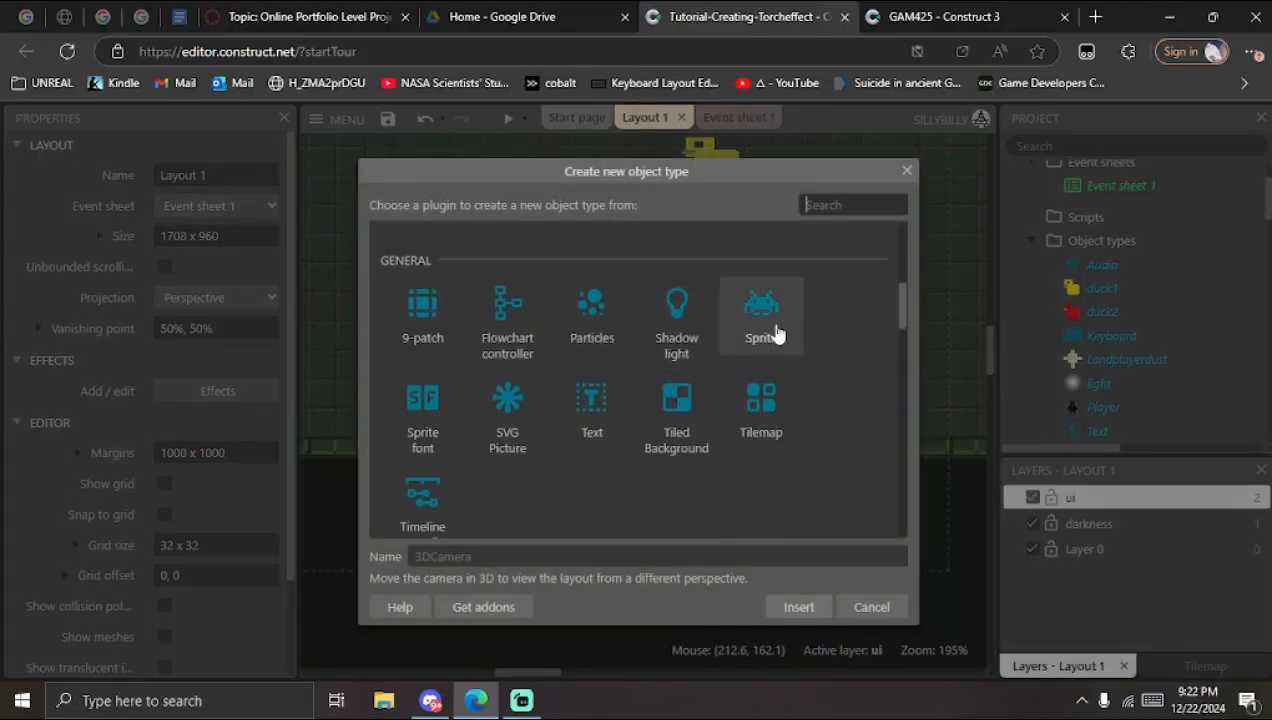
double_click(778, 334)
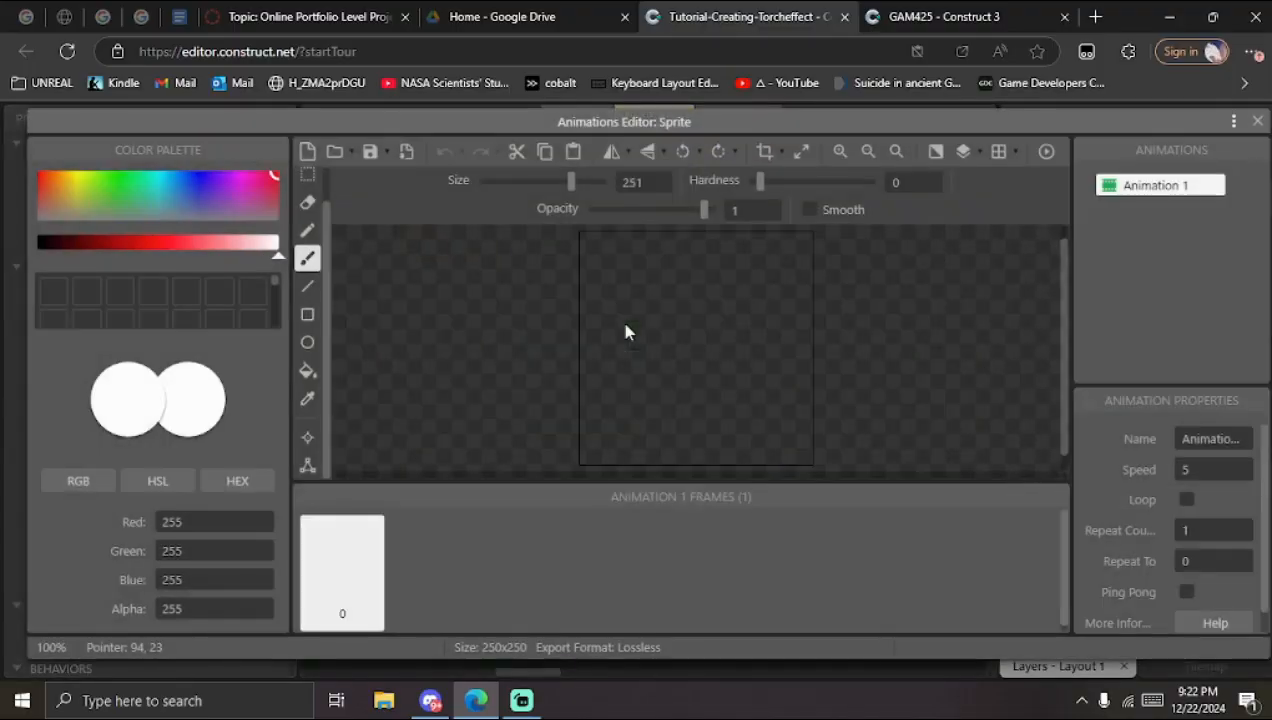
Step: Load flashlighticon.png from the GAM456 folder as the image of the sprite's first animation frame
left_click(334, 152)
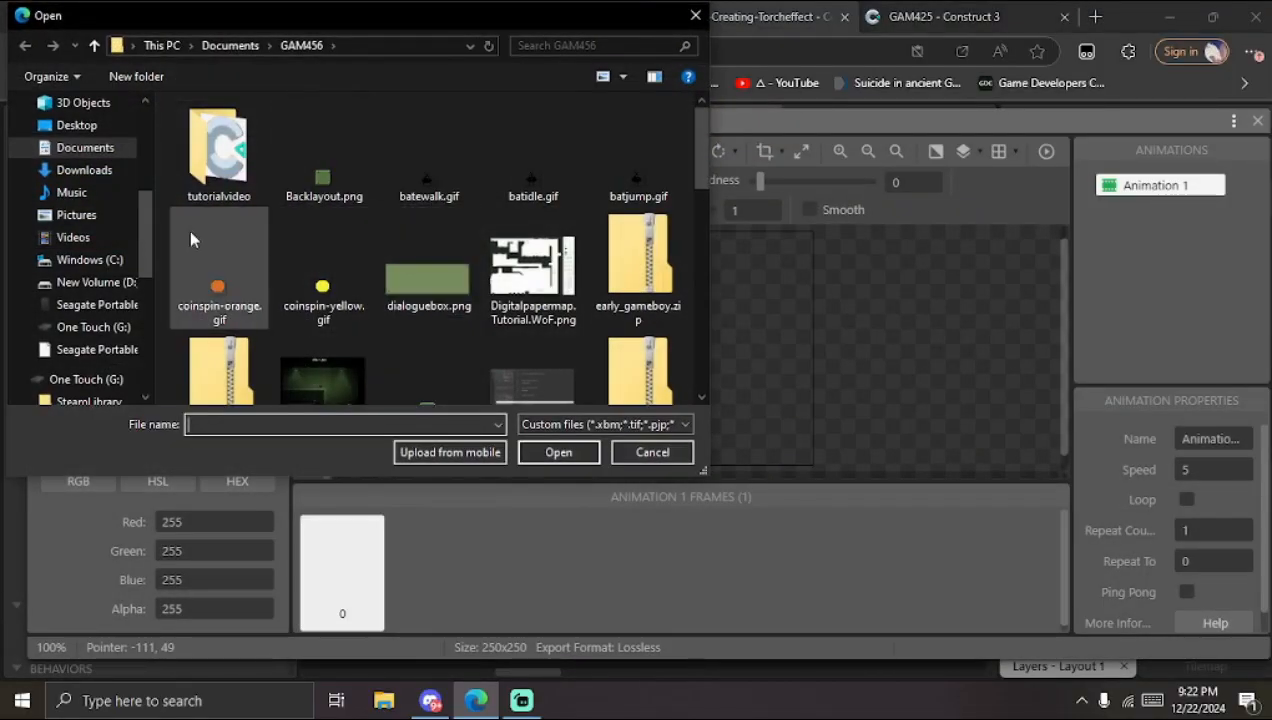
scroll(105, 332, "down", 1)
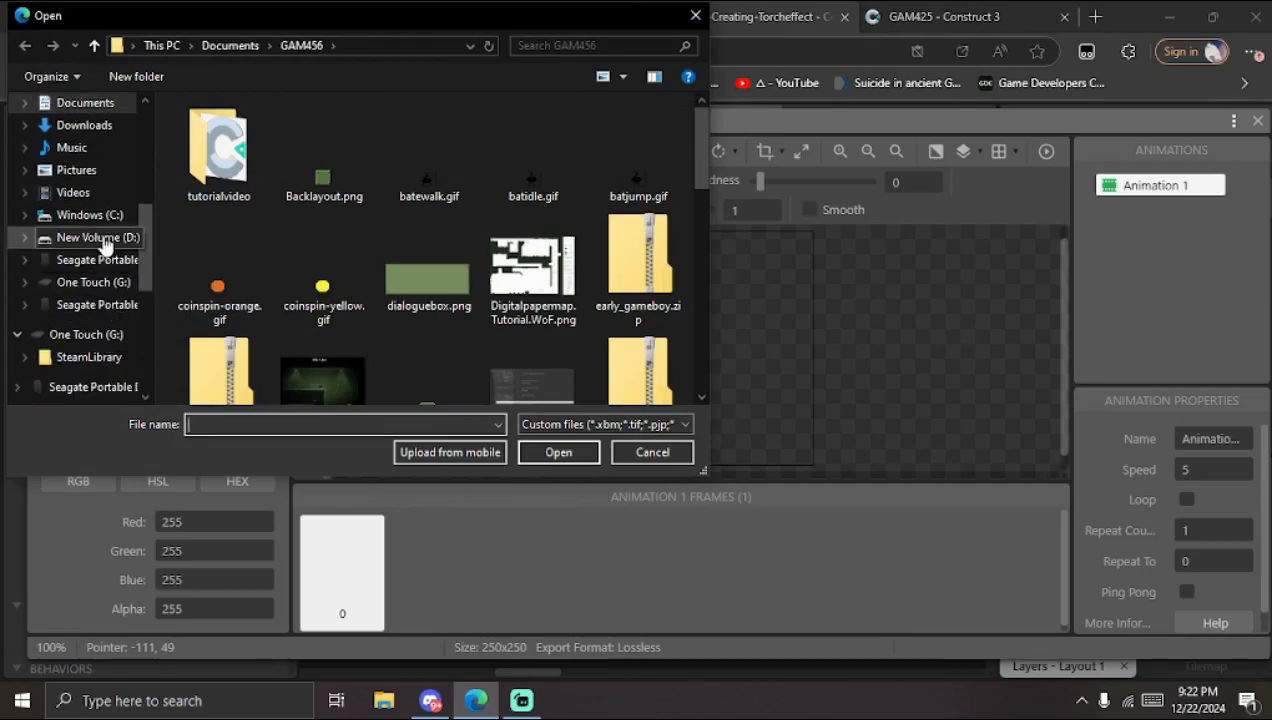
scroll(105, 245, "down", 1)
scroll(105, 245, "up", 8)
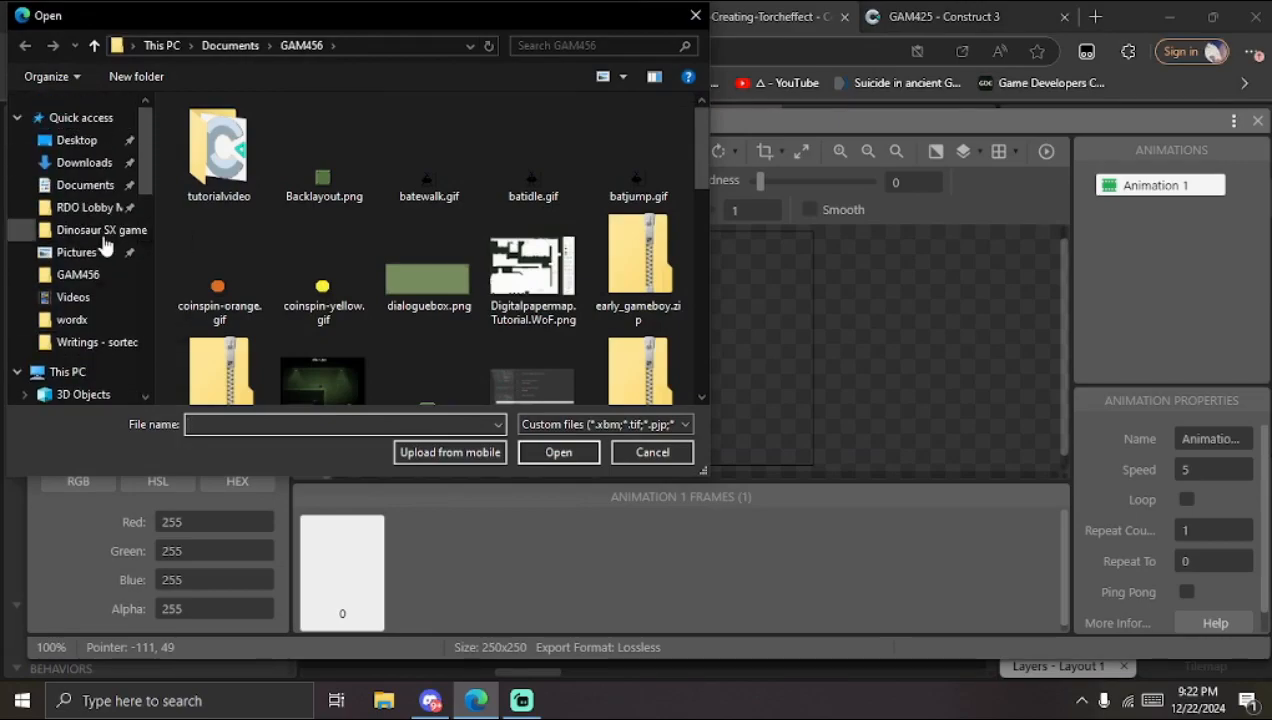
left_click(95, 276)
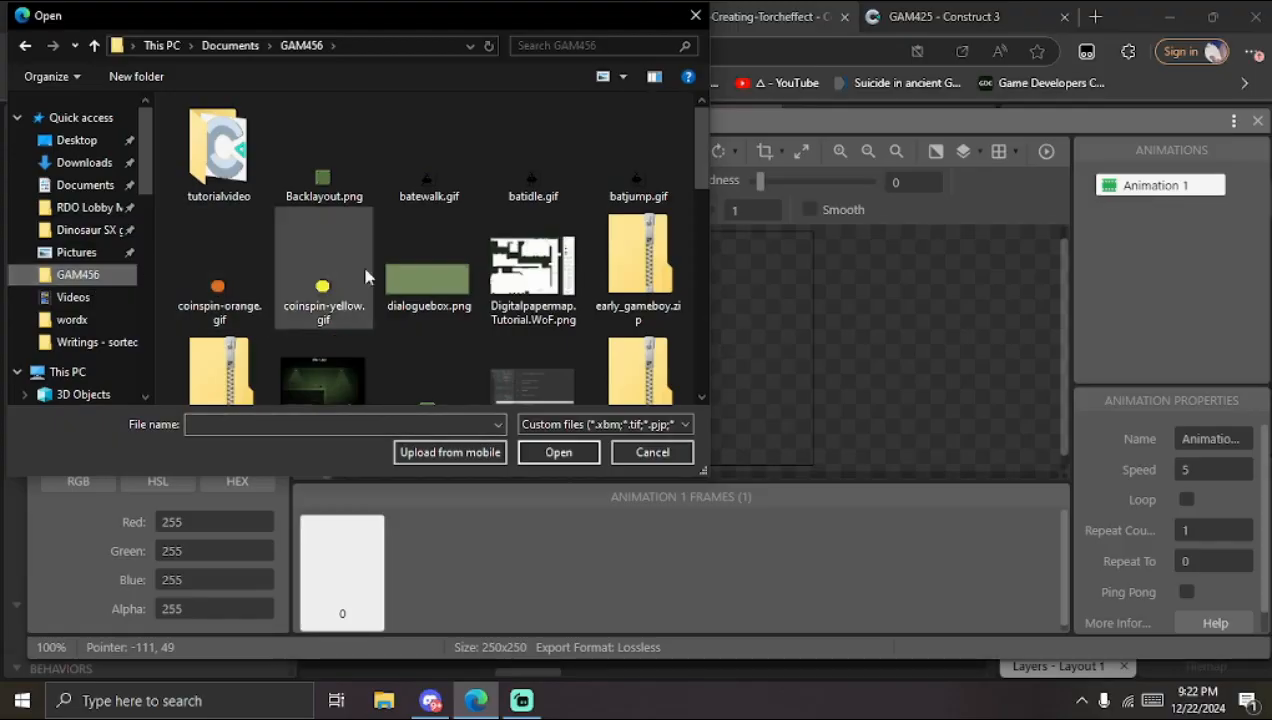
scroll(446, 258, "down", 10)
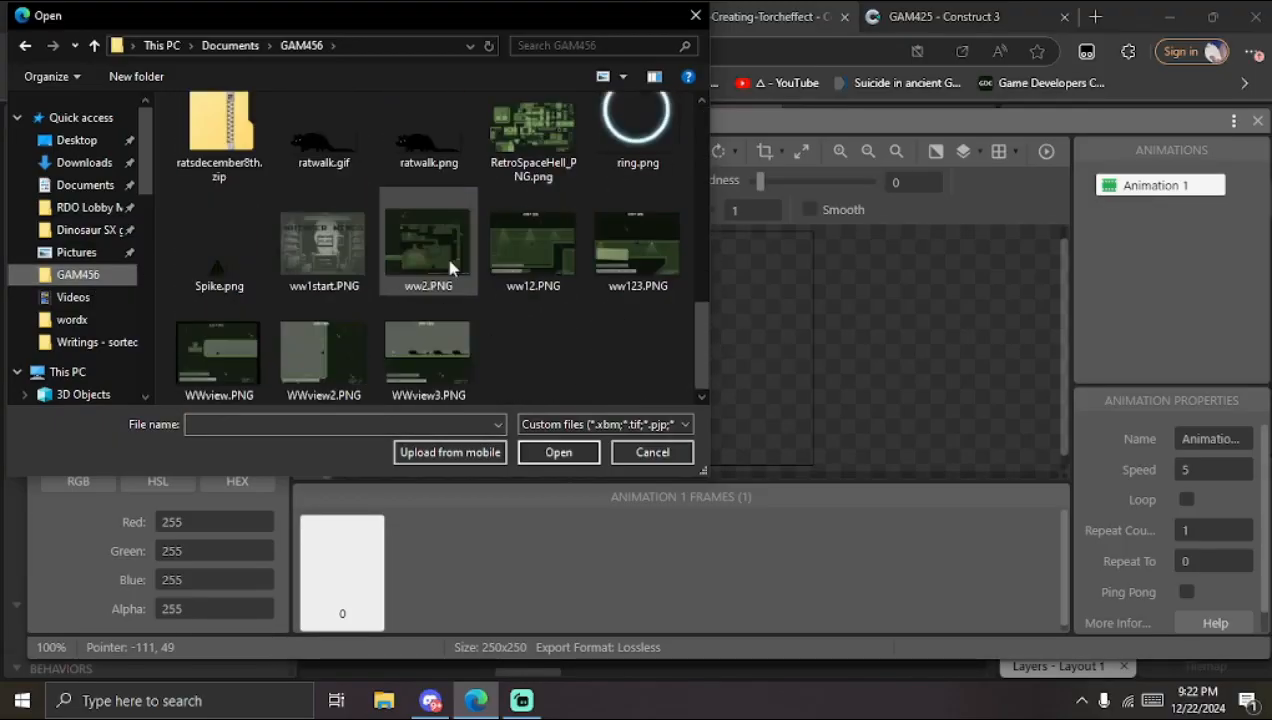
scroll(449, 268, "up", 3)
scroll(333, 323, "down", 3)
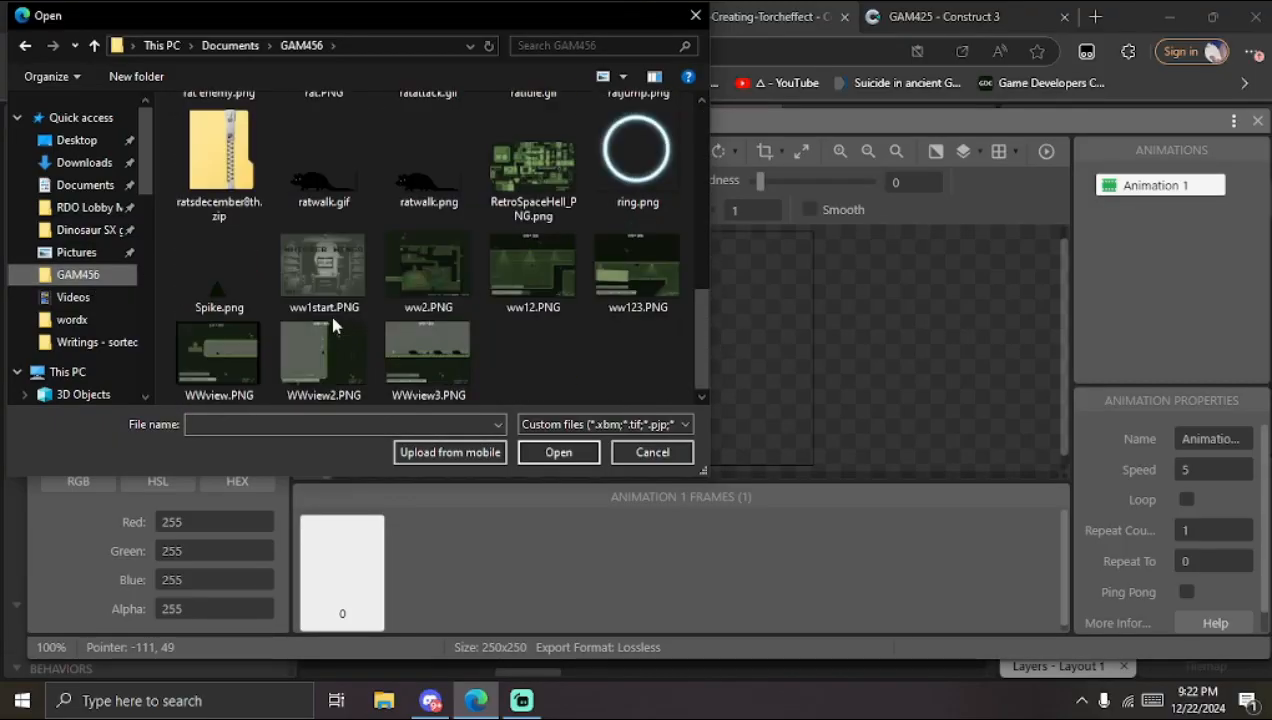
scroll(335, 322, "up", 6)
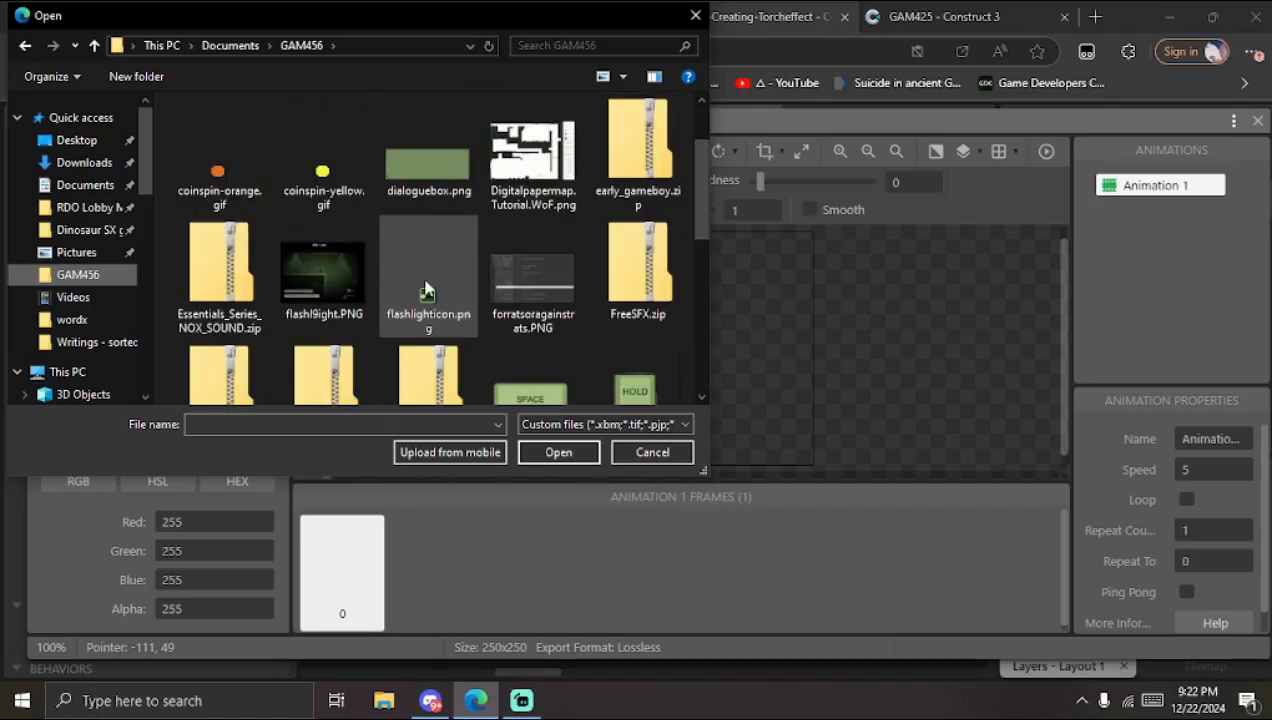
double_click(425, 291)
scroll(751, 356, "up", 3)
scroll(800, 330, "down", 2)
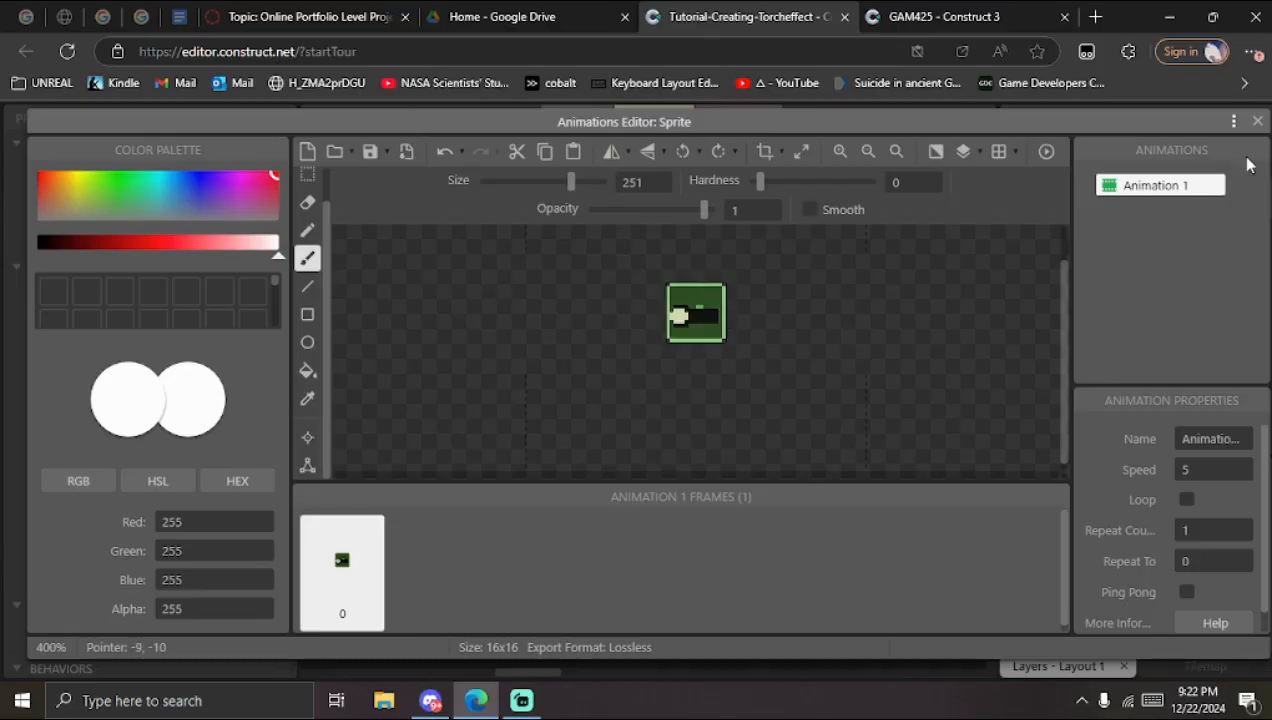
Step: Close the Animations Editor and place the flashlight sprite directly beside the 0 text, at about 233, 168
left_click(1257, 120)
left_click_drag(634, 342, 650, 333)
left_click(647, 414)
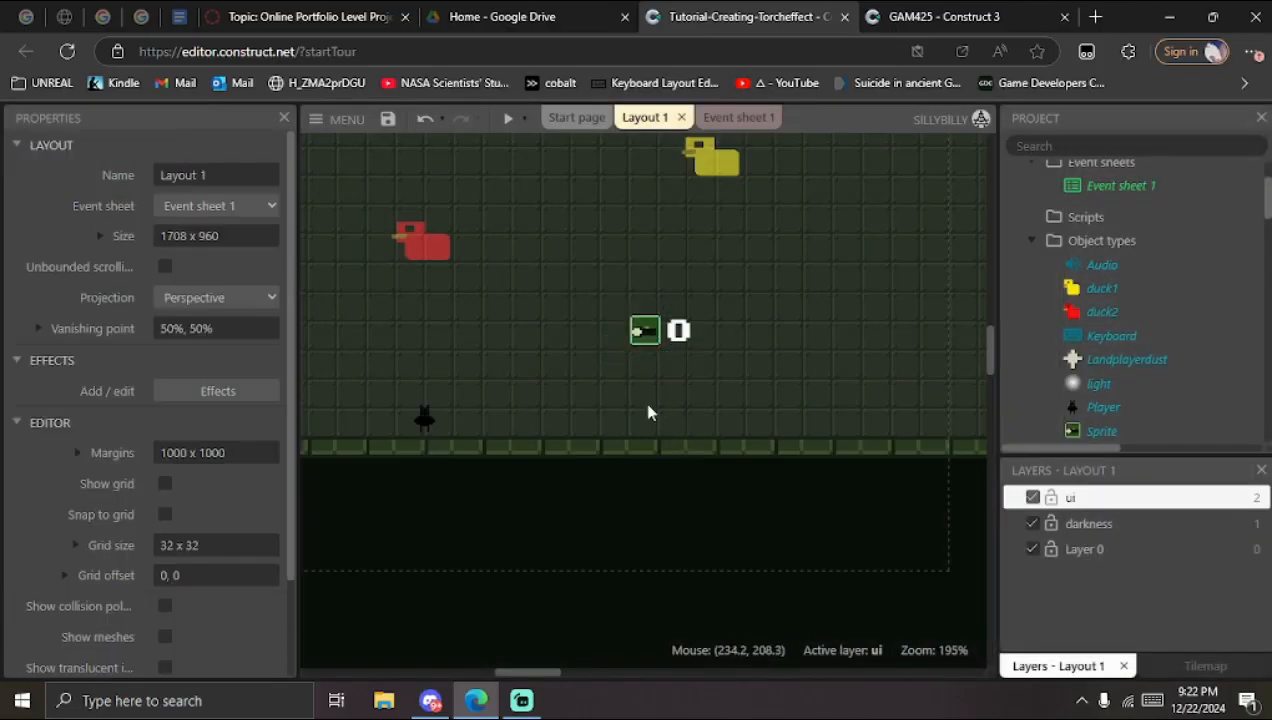
Step: Turn off Initially visible for the flashlight sprite
left_click(648, 340)
scroll(213, 481, "down", 5)
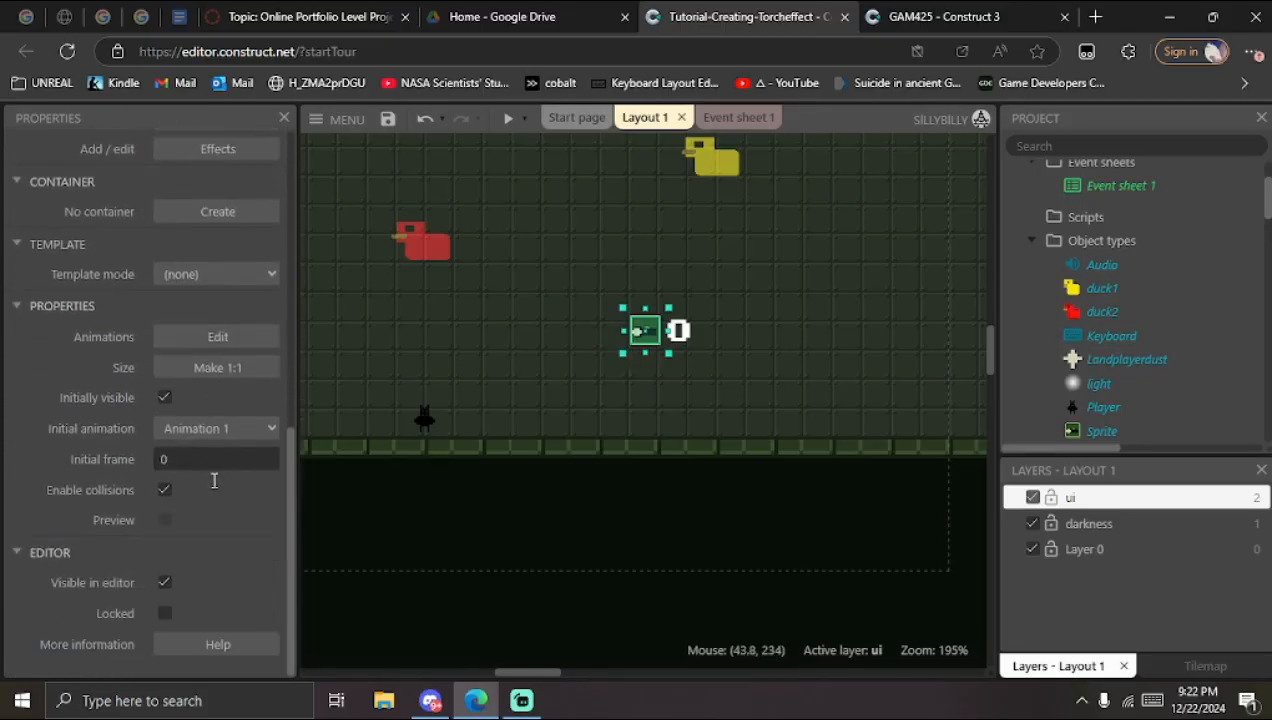
left_click(165, 399)
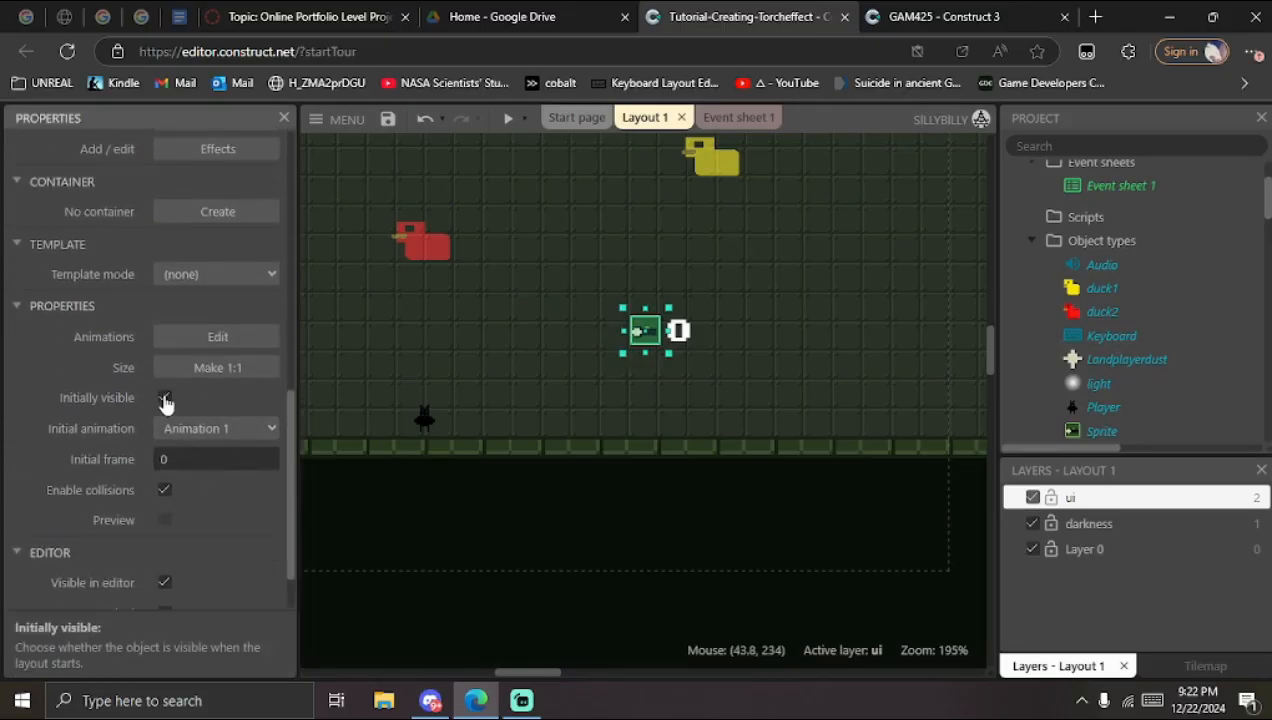
Step: Examine the Initially visible setting of the 0 text
left_click(683, 331)
scroll(118, 486, "down", 1)
scroll(118, 476, "down", 5)
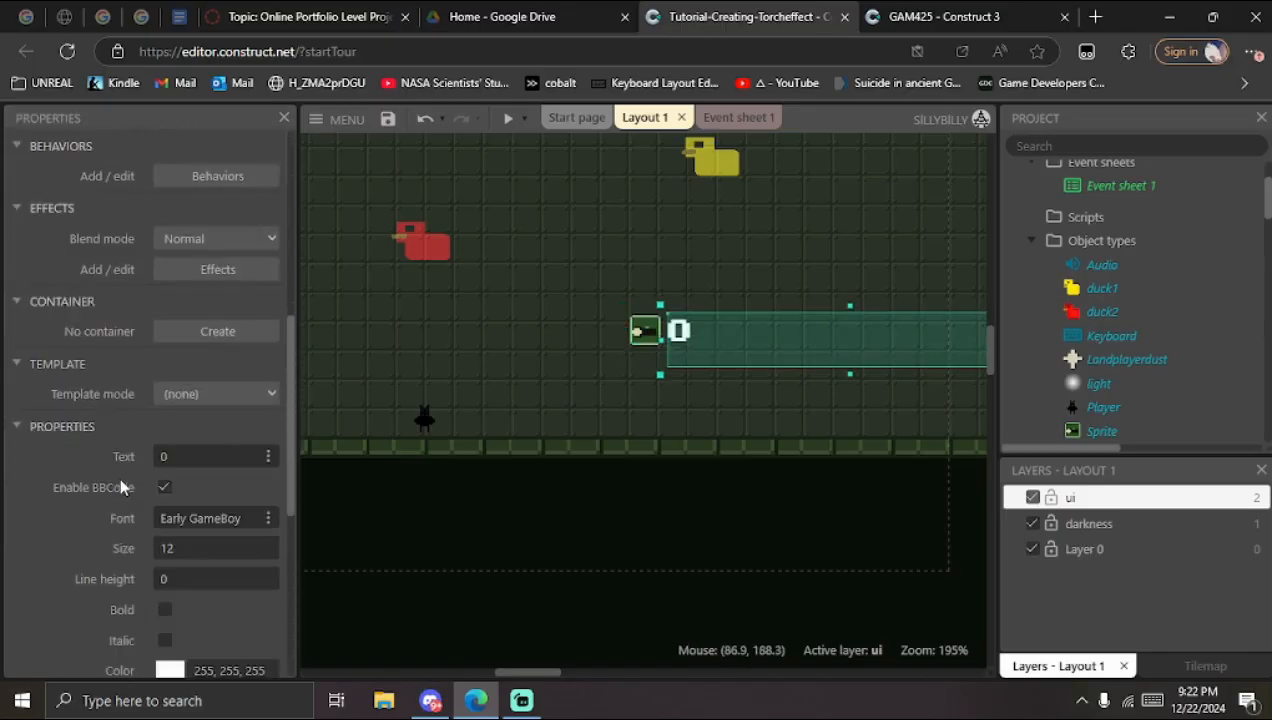
scroll(165, 510, "down", 4)
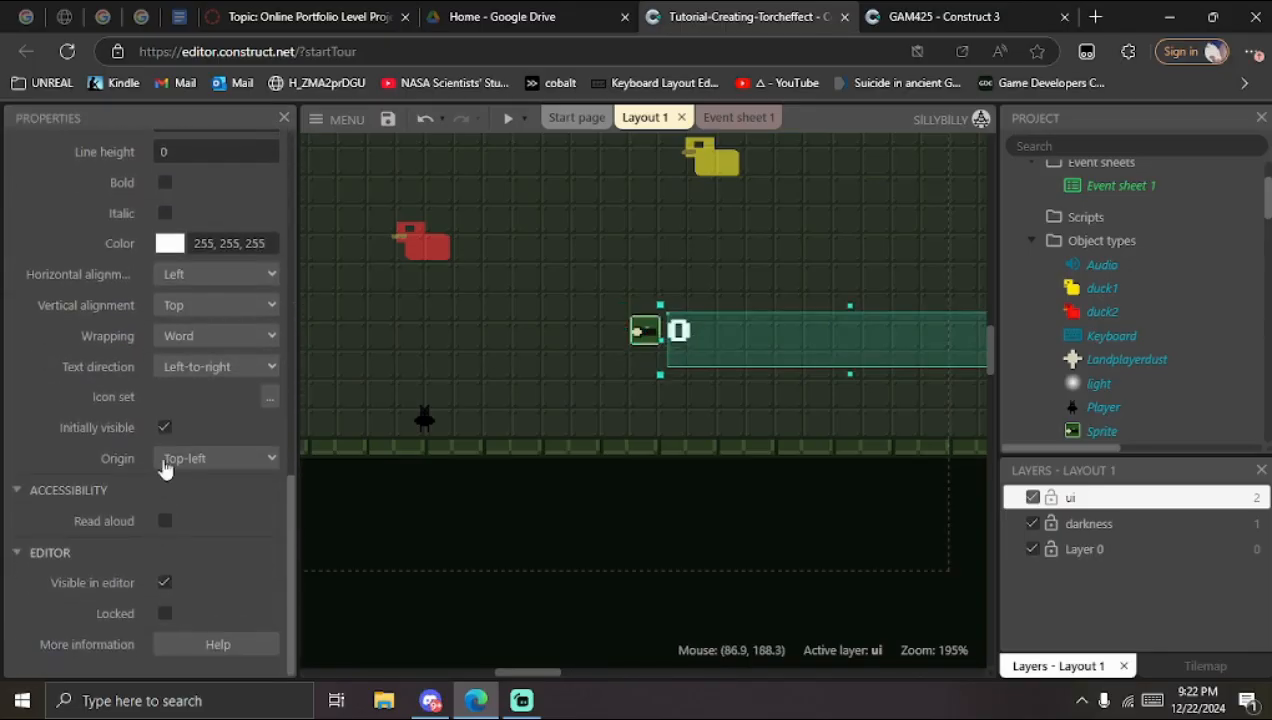
left_click(557, 384)
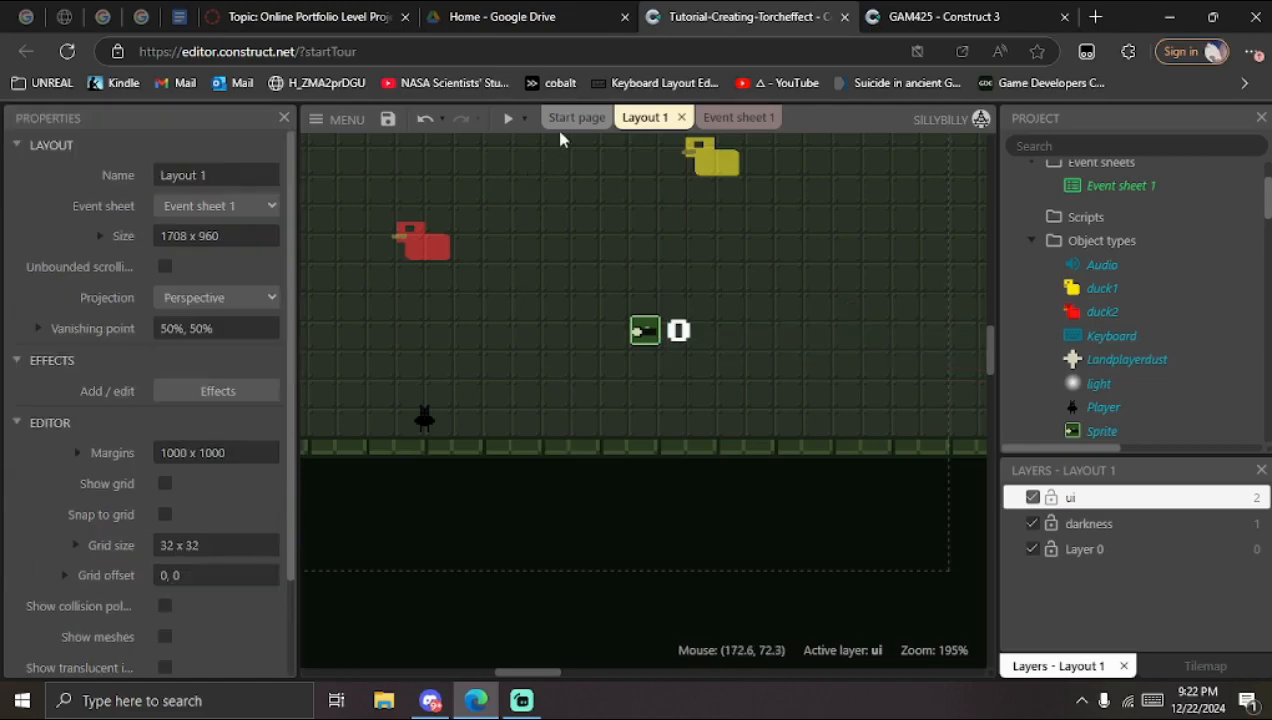
Step: Rename the Text object as lightcounter
left_click(740, 117)
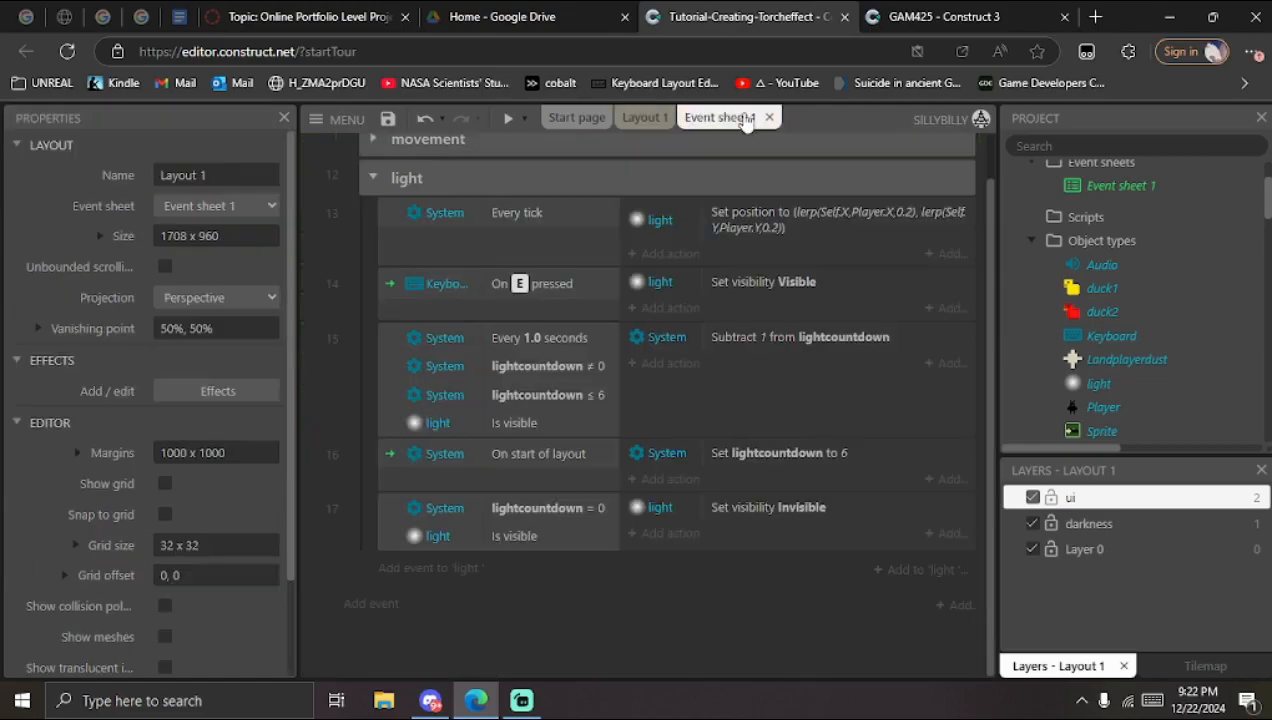
left_click(645, 117)
left_click(680, 331)
left_click(213, 176)
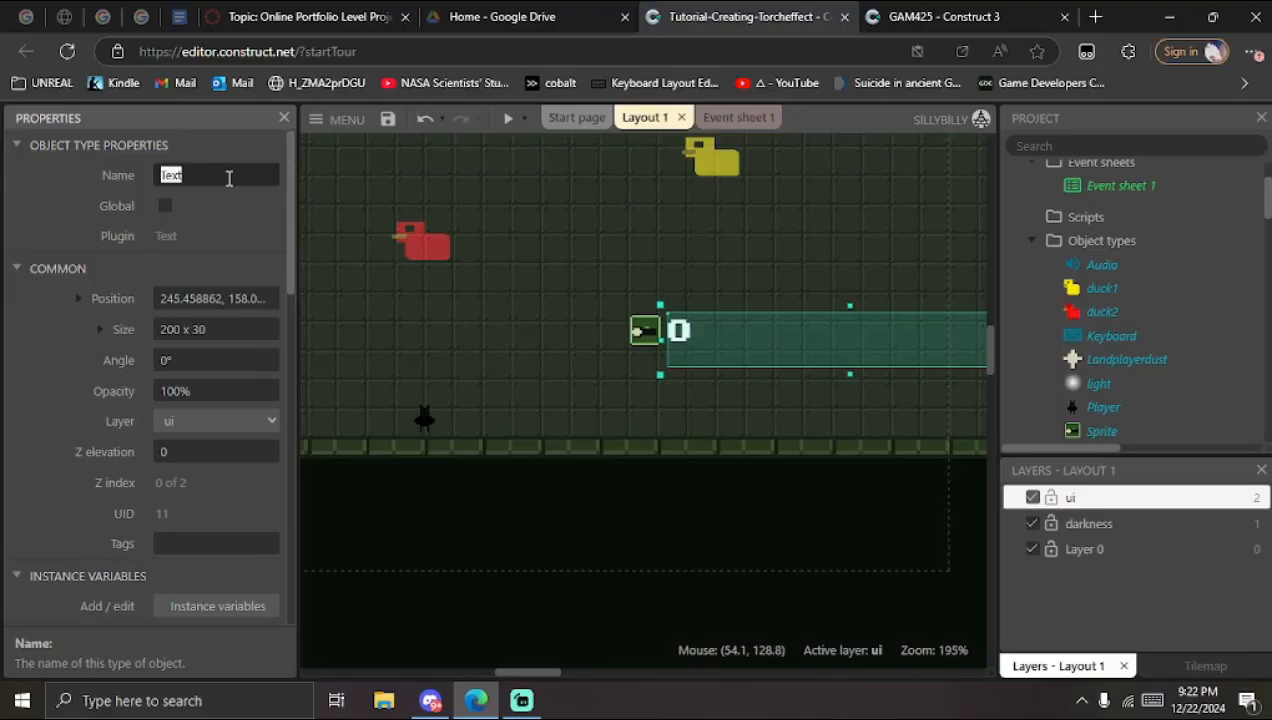
type("lightcounter")
key("Return")
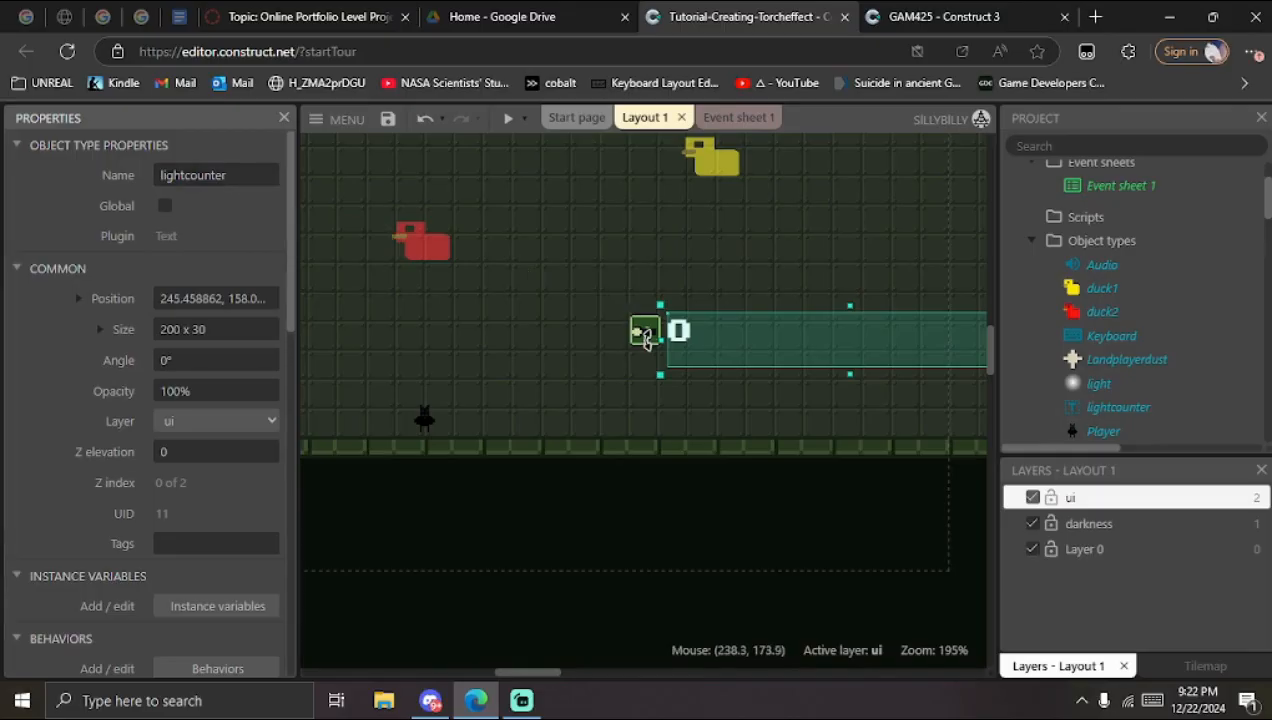
Step: Rename the flashlight sprite as flashlighticon
left_click(645, 333)
left_click(209, 174)
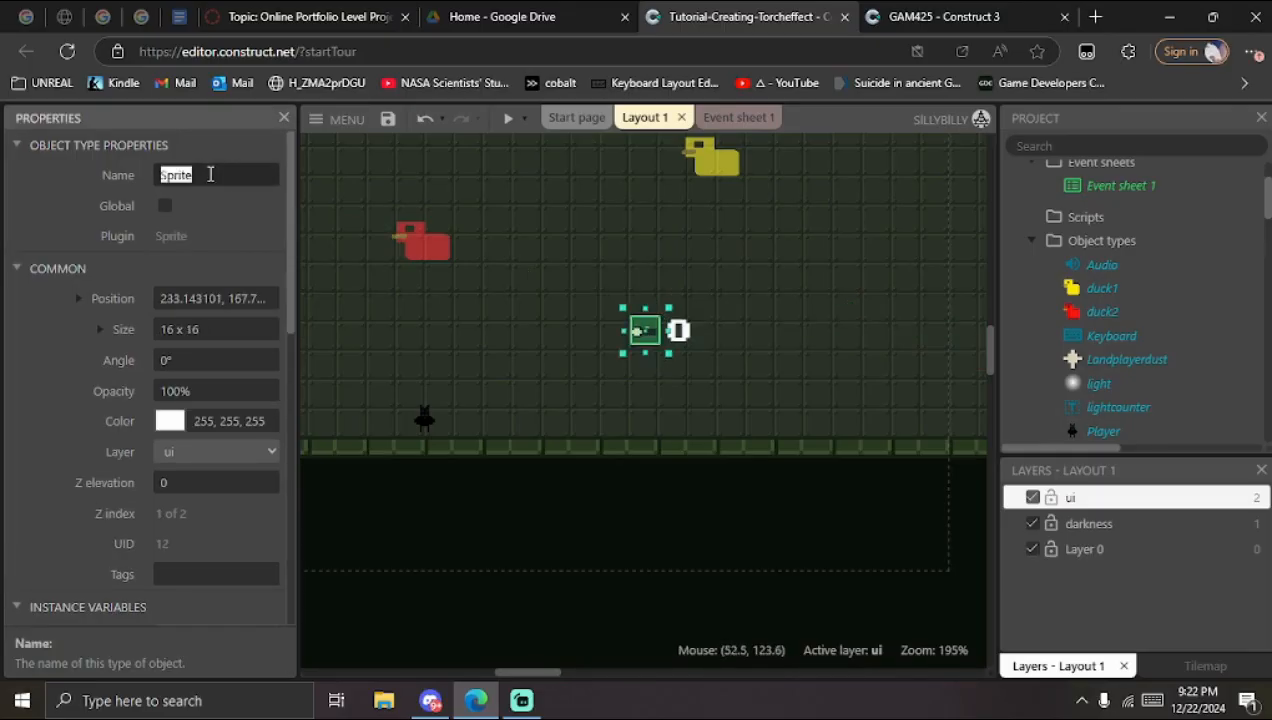
type("flashlighticon")
key("Return")
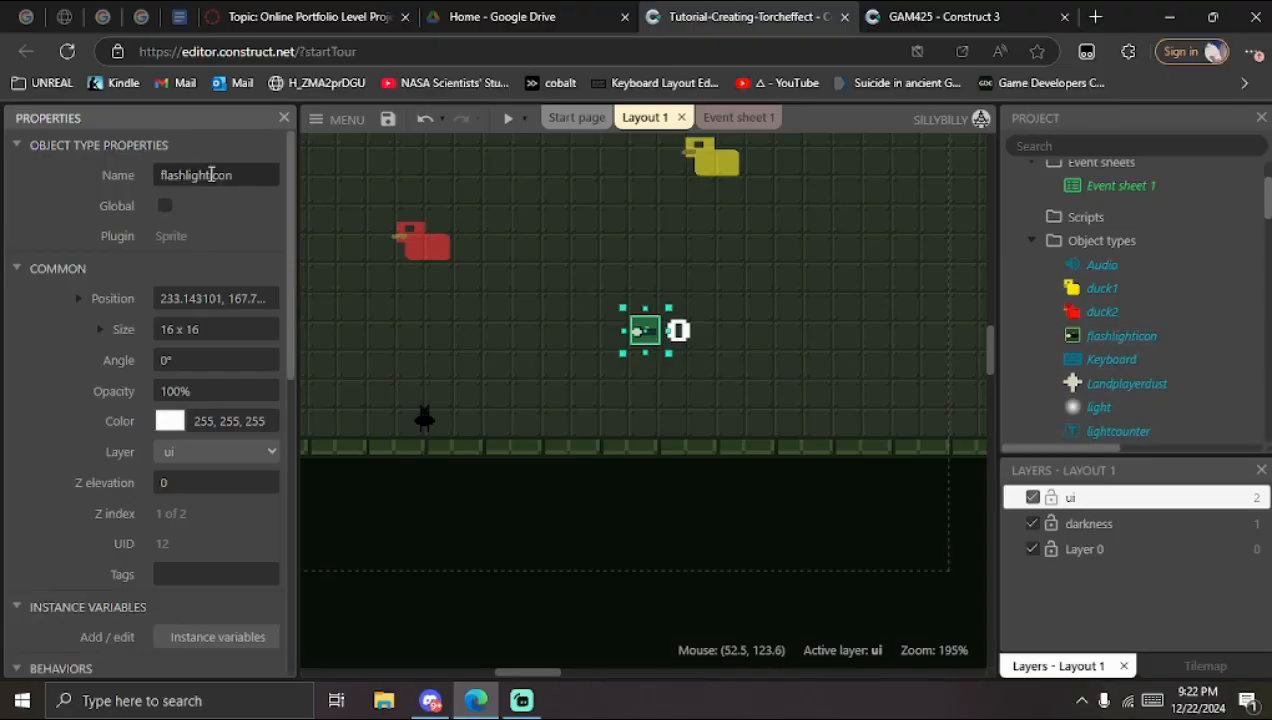
left_click(602, 221)
Step: Add a flashlighticon Set visible action with Visible to the event sheet's Every 1.0 seconds countdown event
left_click(747, 122)
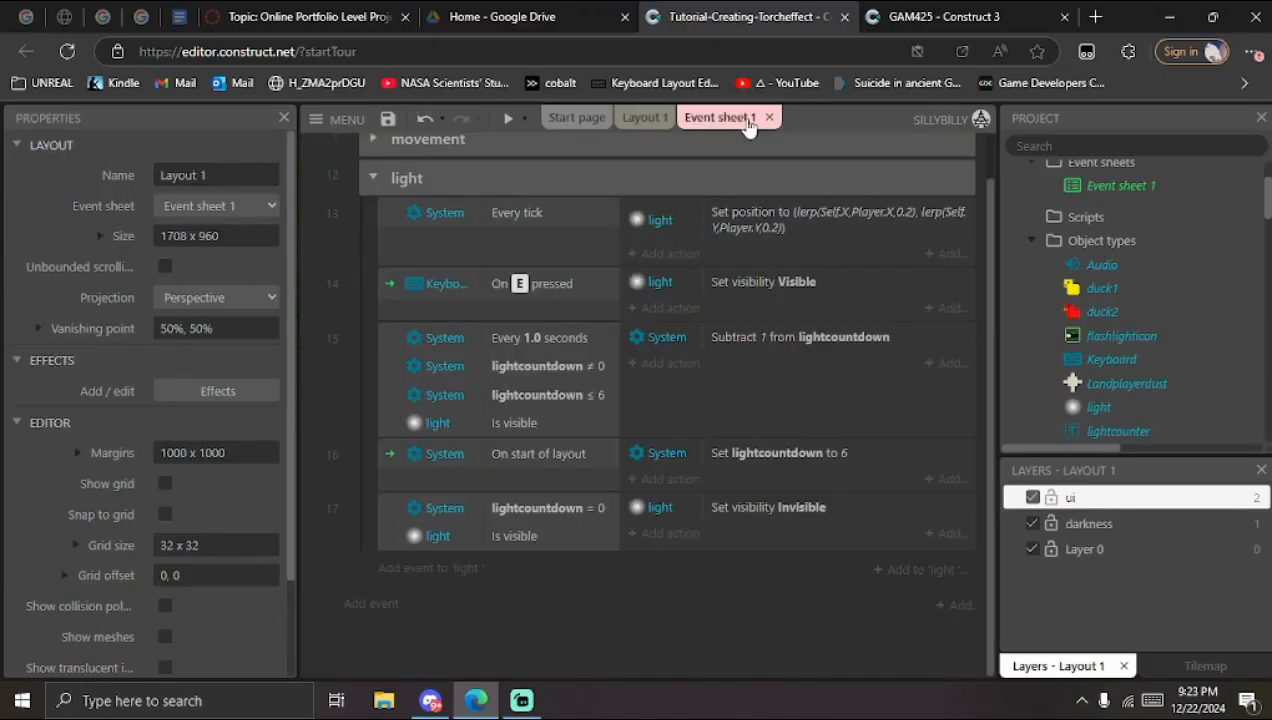
left_click(447, 572)
left_click(1215, 156)
left_click(664, 362)
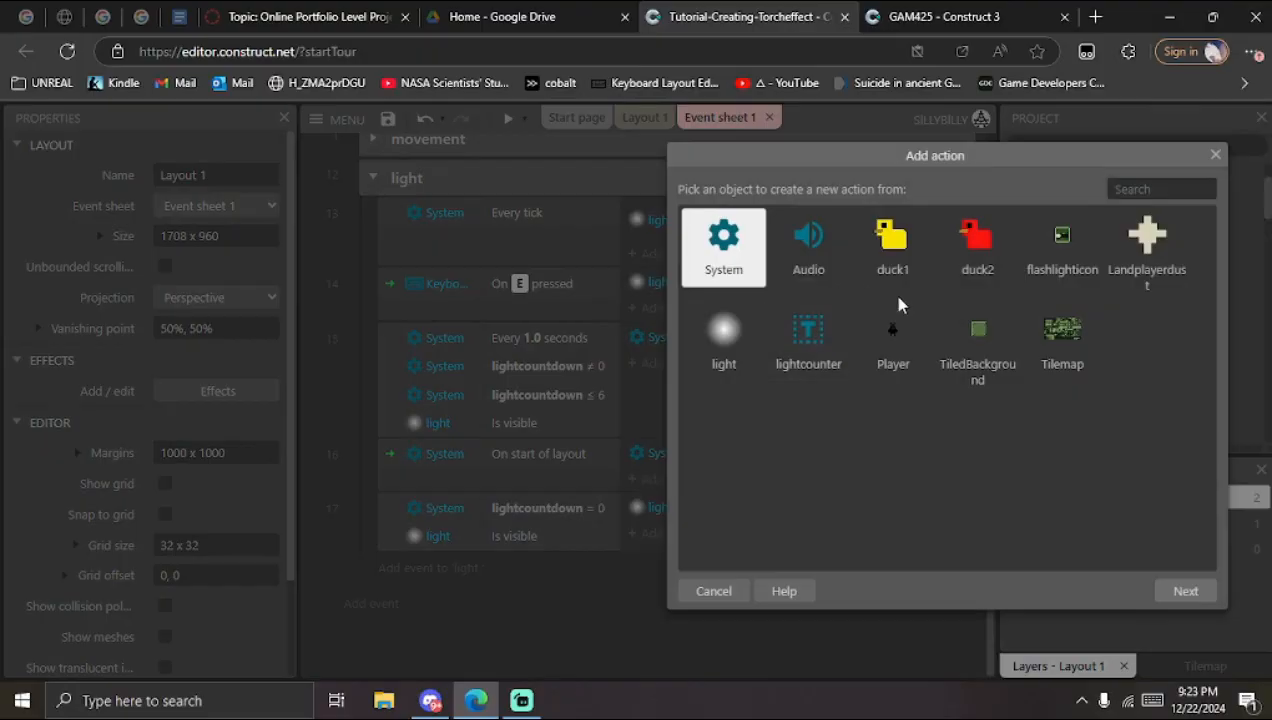
double_click(1070, 262)
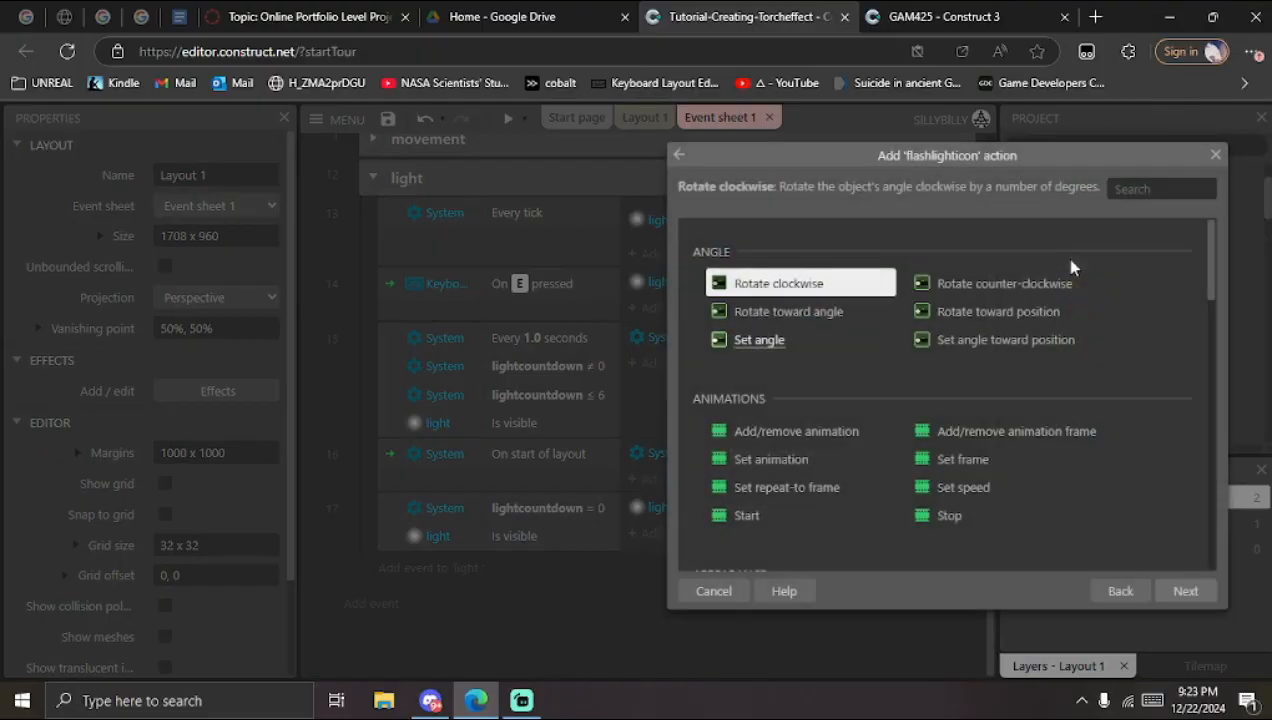
left_click(1145, 188)
type("vis")
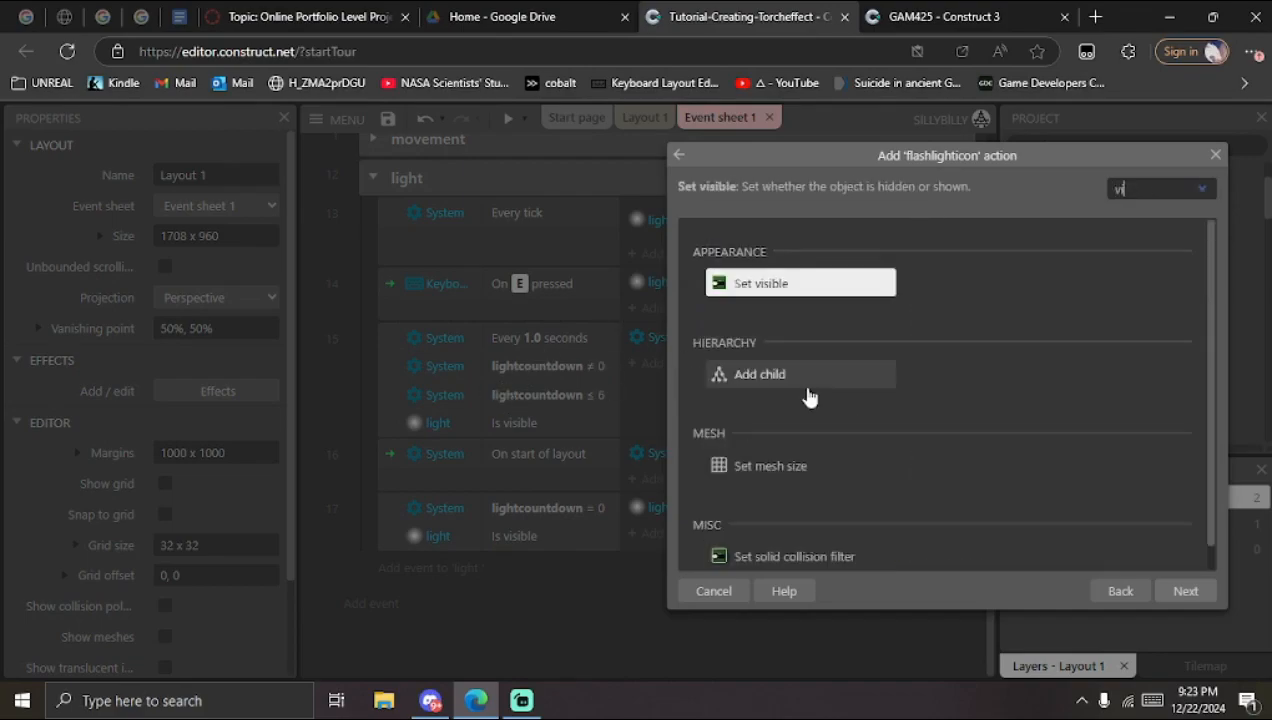
double_click(781, 285)
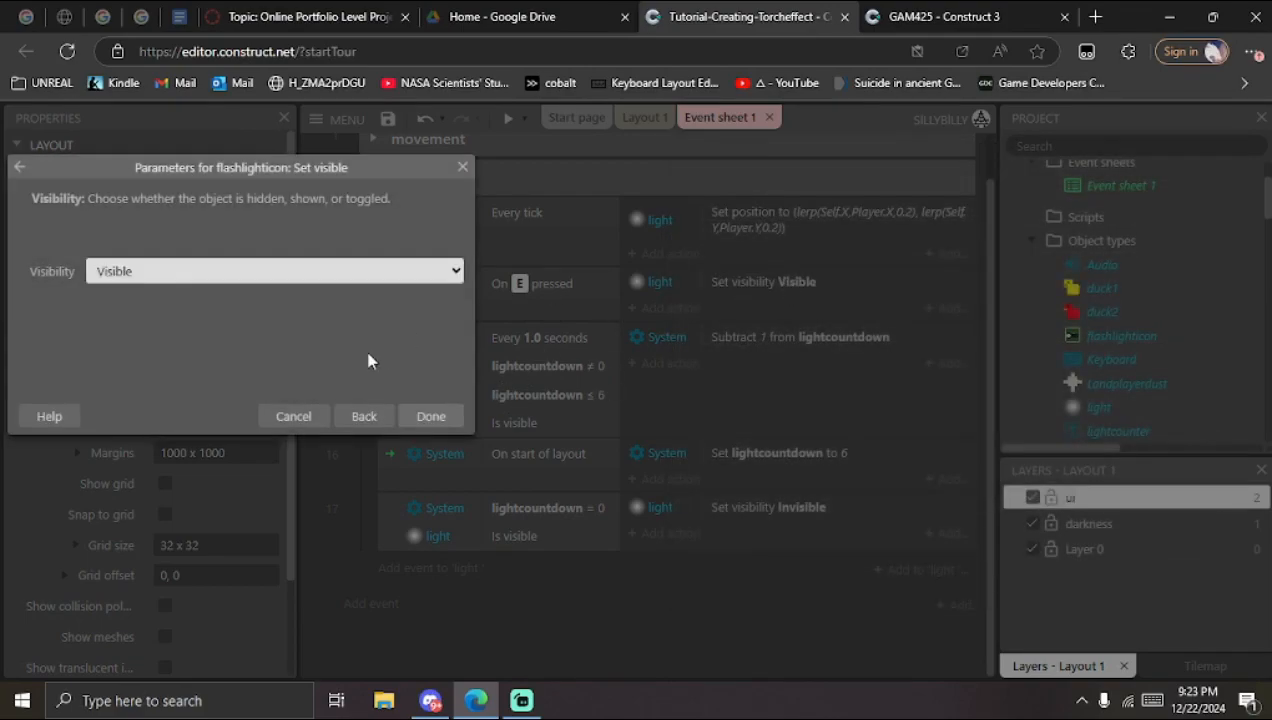
left_click(430, 414)
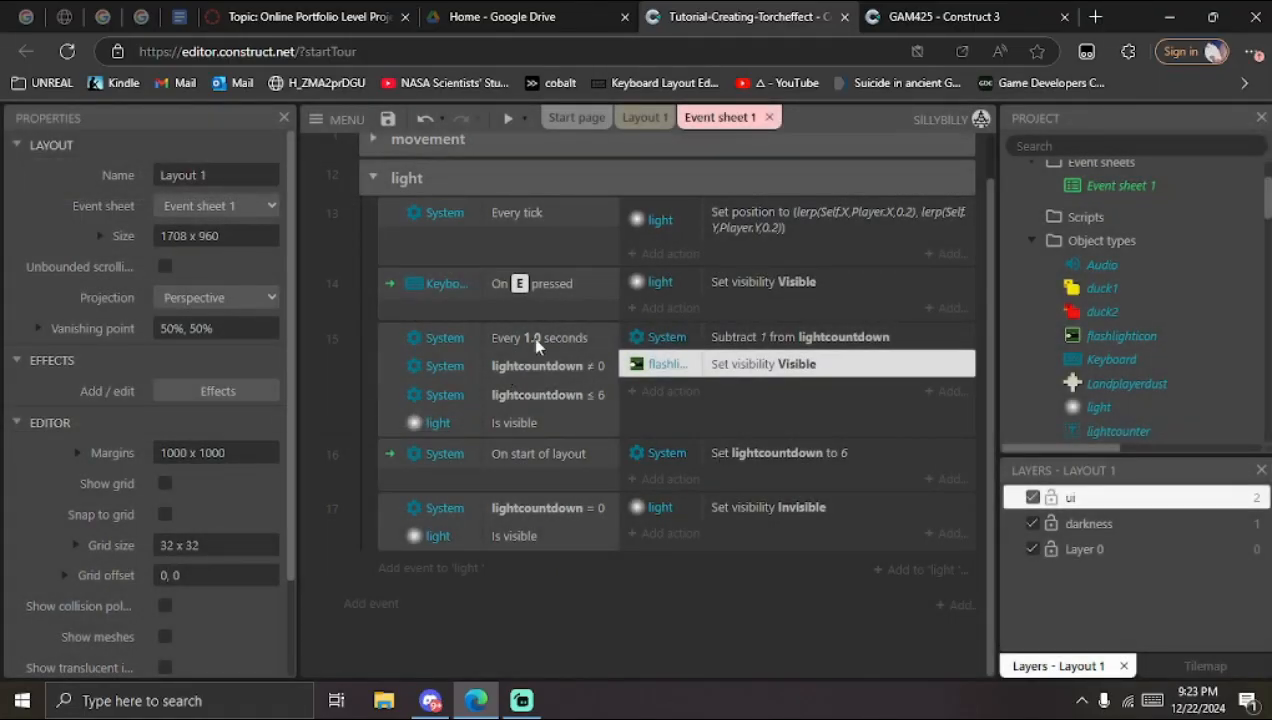
Step: Add a lightcounter Set visible action with Visible to the Every 1.0 seconds countdown event
left_click(685, 395)
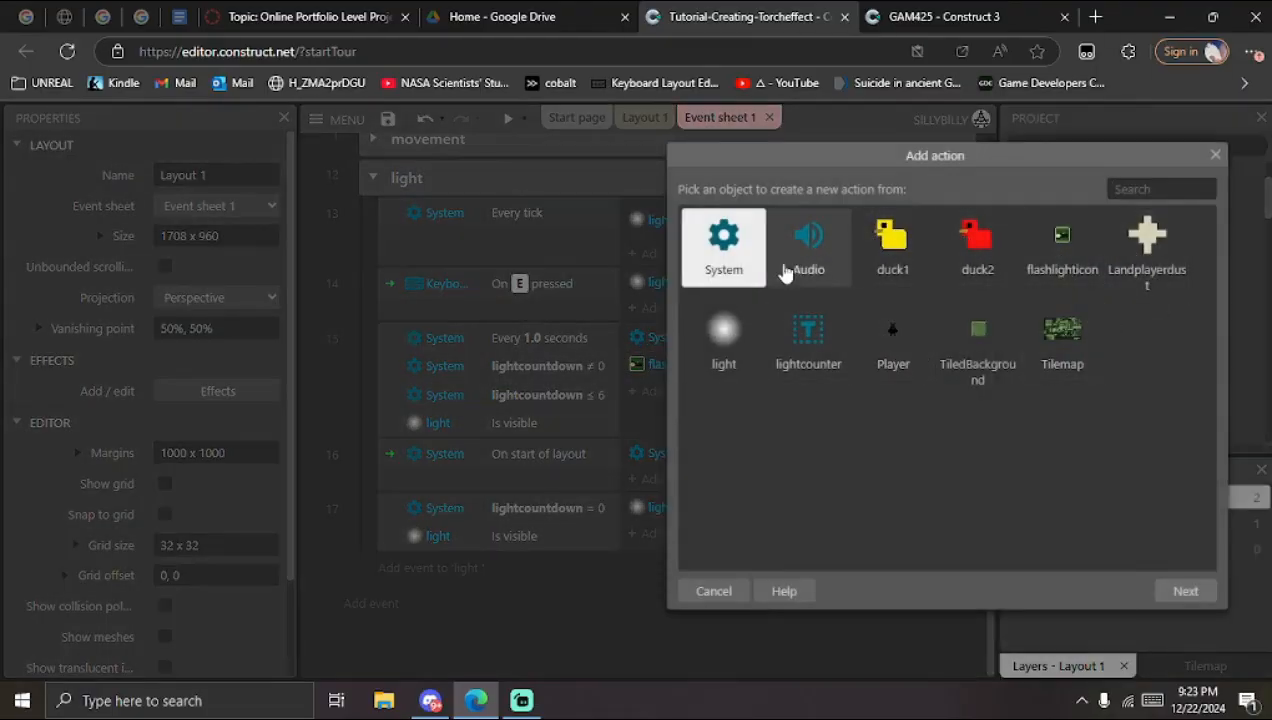
double_click(809, 333)
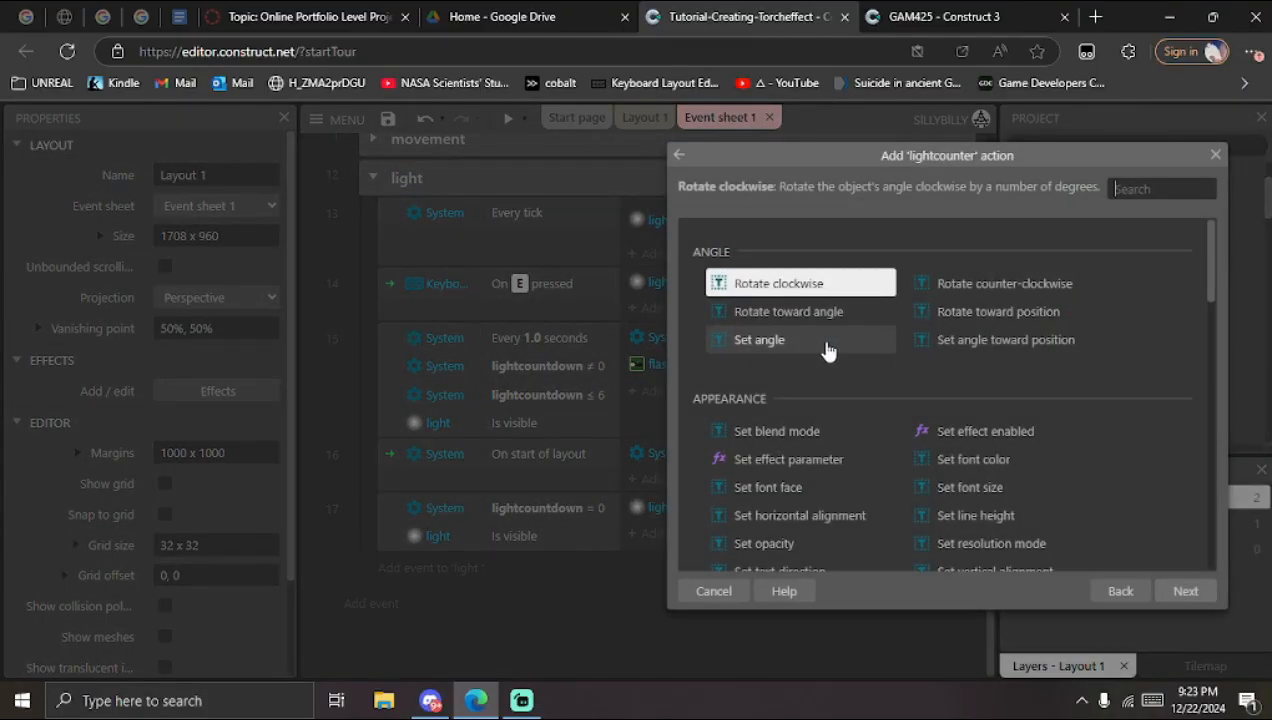
type("visi")
double_click(836, 301)
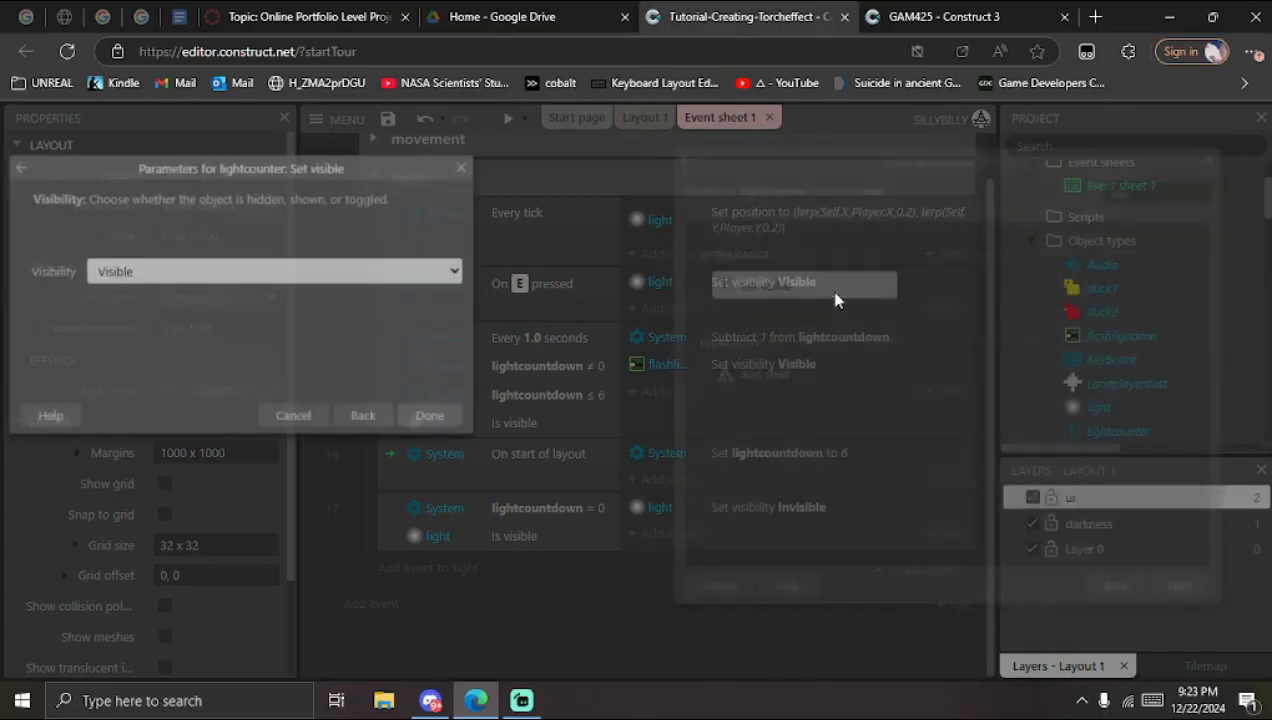
left_click(424, 420)
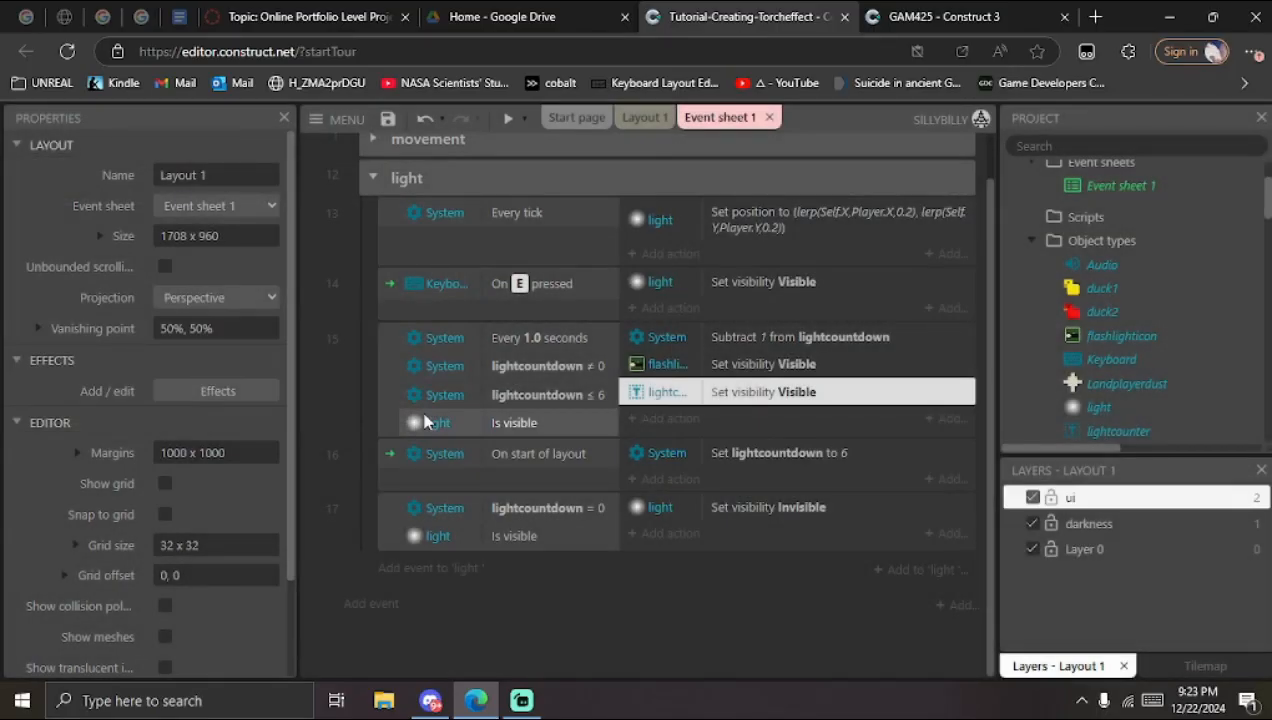
Step: Examine the conditions of the Every 1.0 seconds event and its subtract and visibility actions
left_click(617, 622)
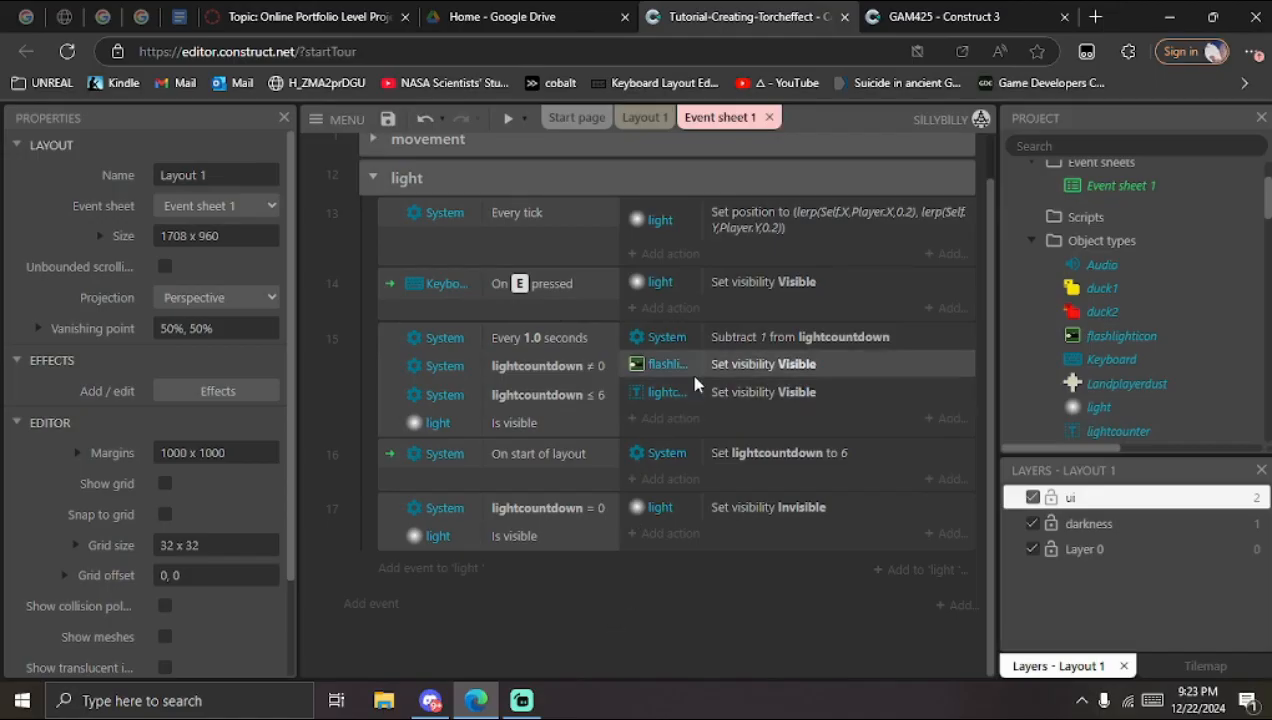
left_click(487, 344)
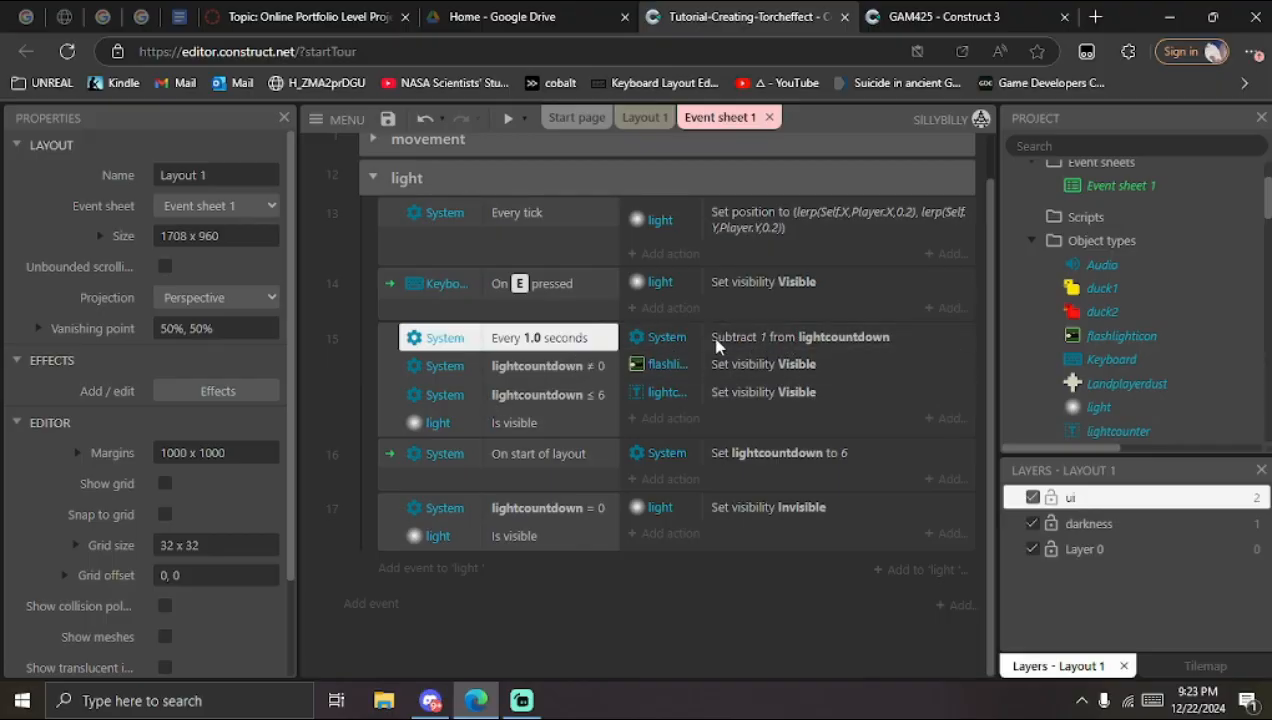
left_click(818, 340)
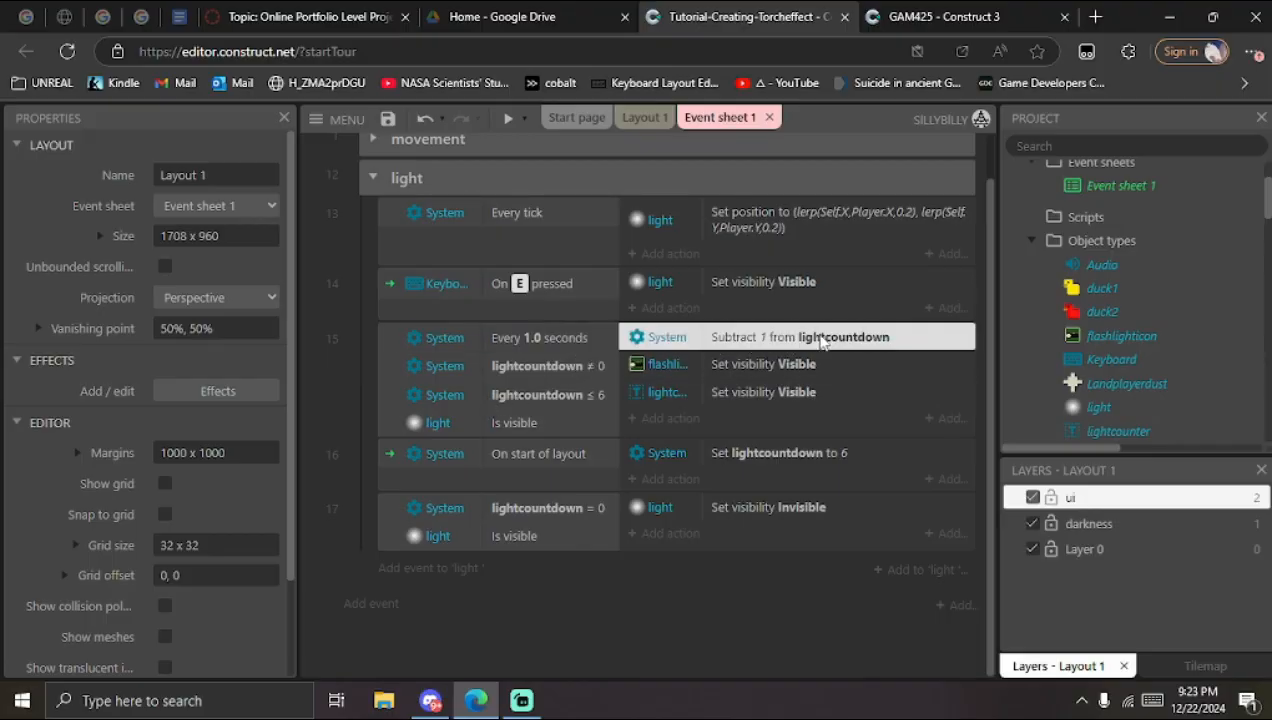
left_click(985, 606)
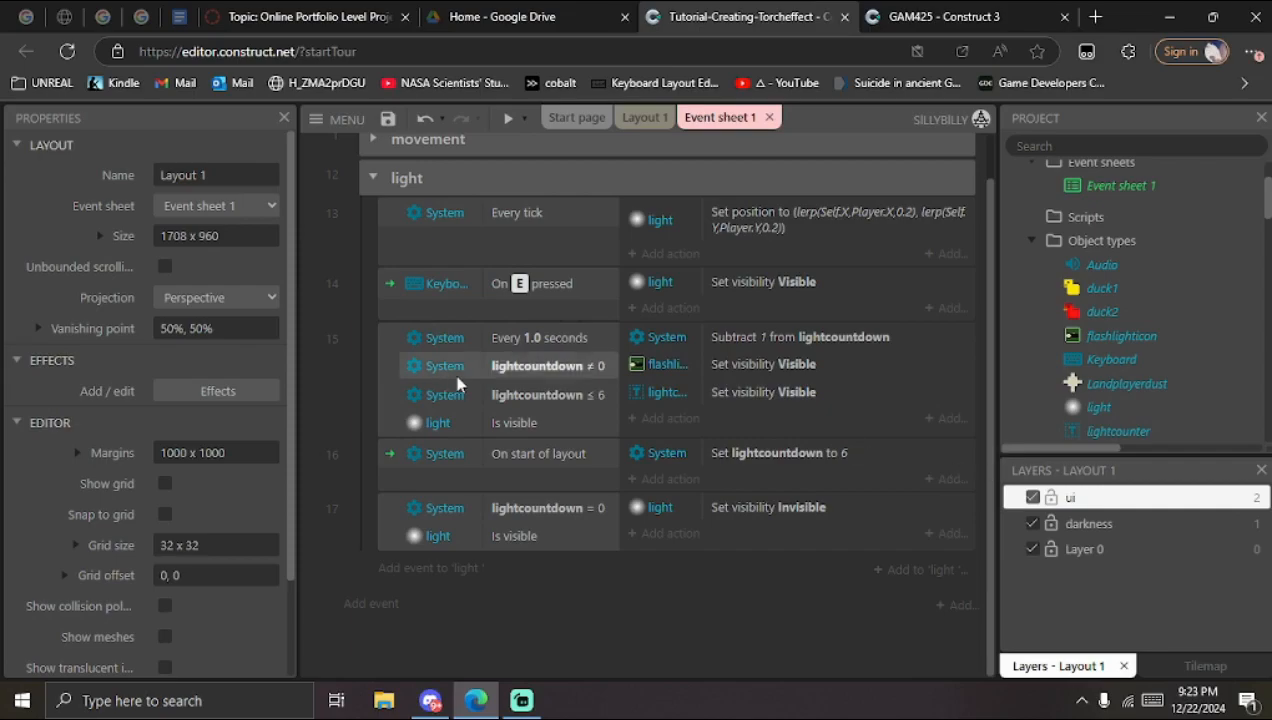
left_click(527, 396)
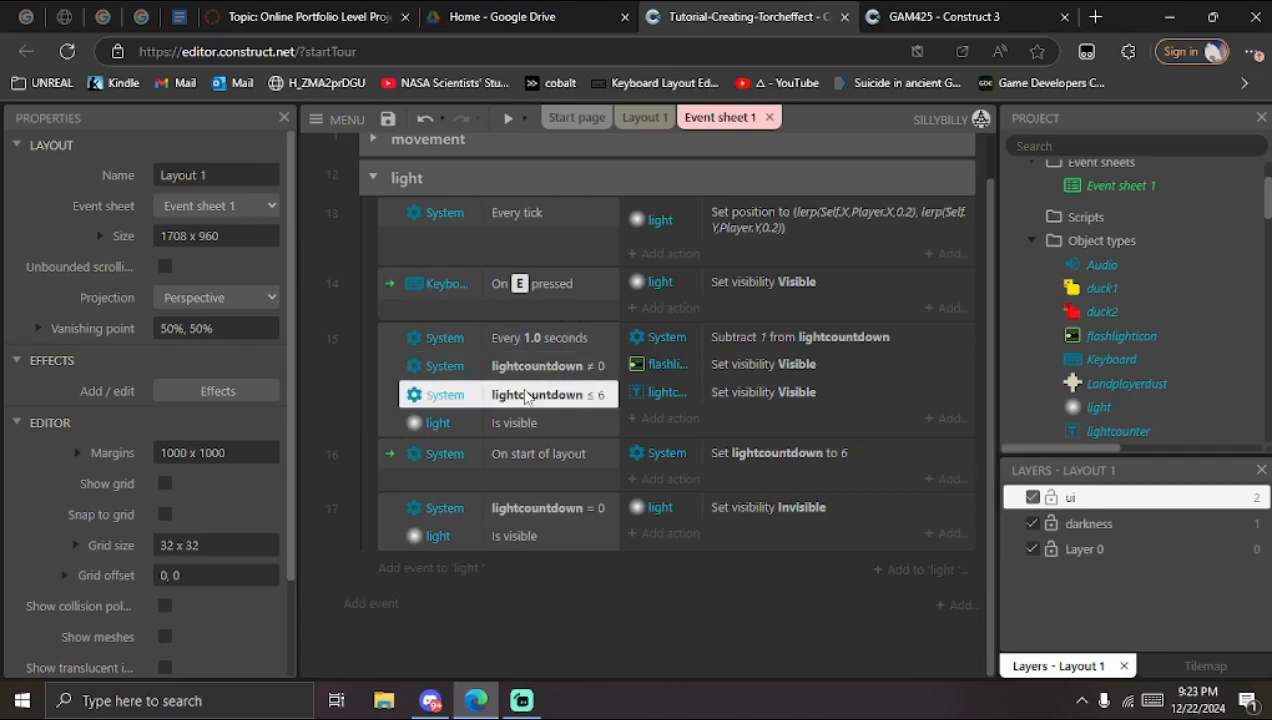
left_click_drag(994, 499, 993, 461)
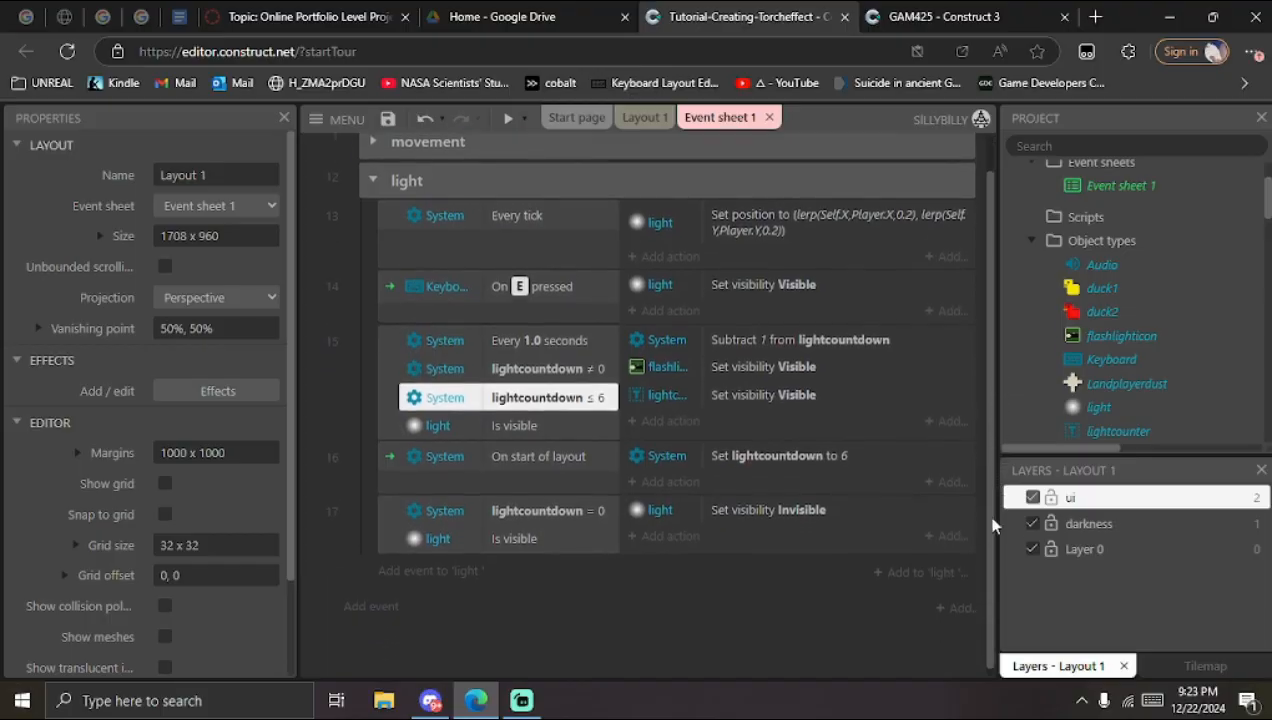
left_click(553, 366)
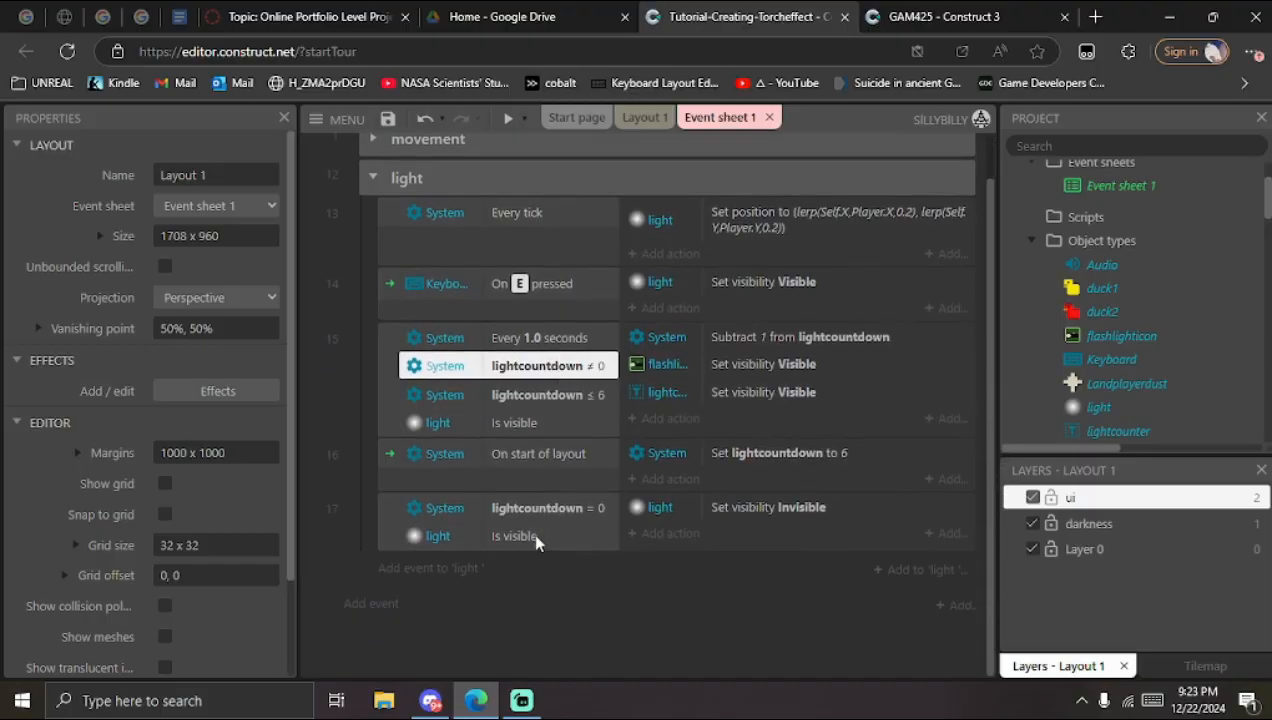
left_click(529, 424)
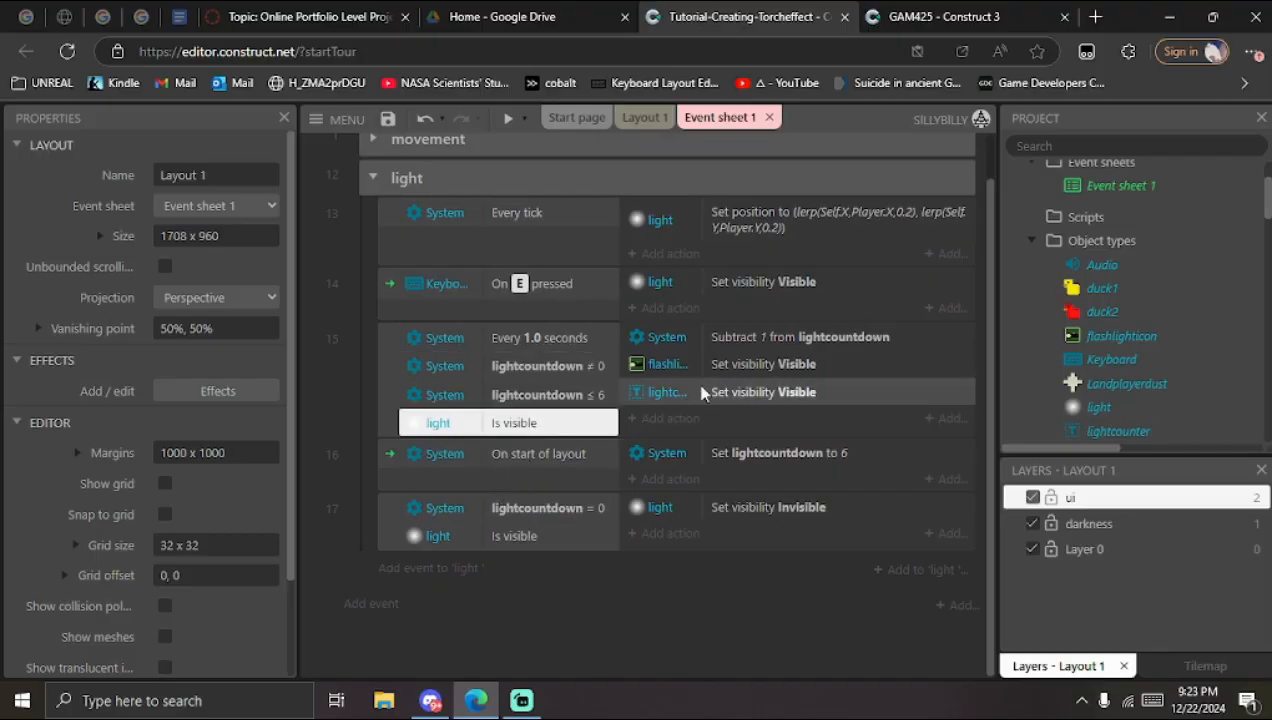
left_click(763, 366)
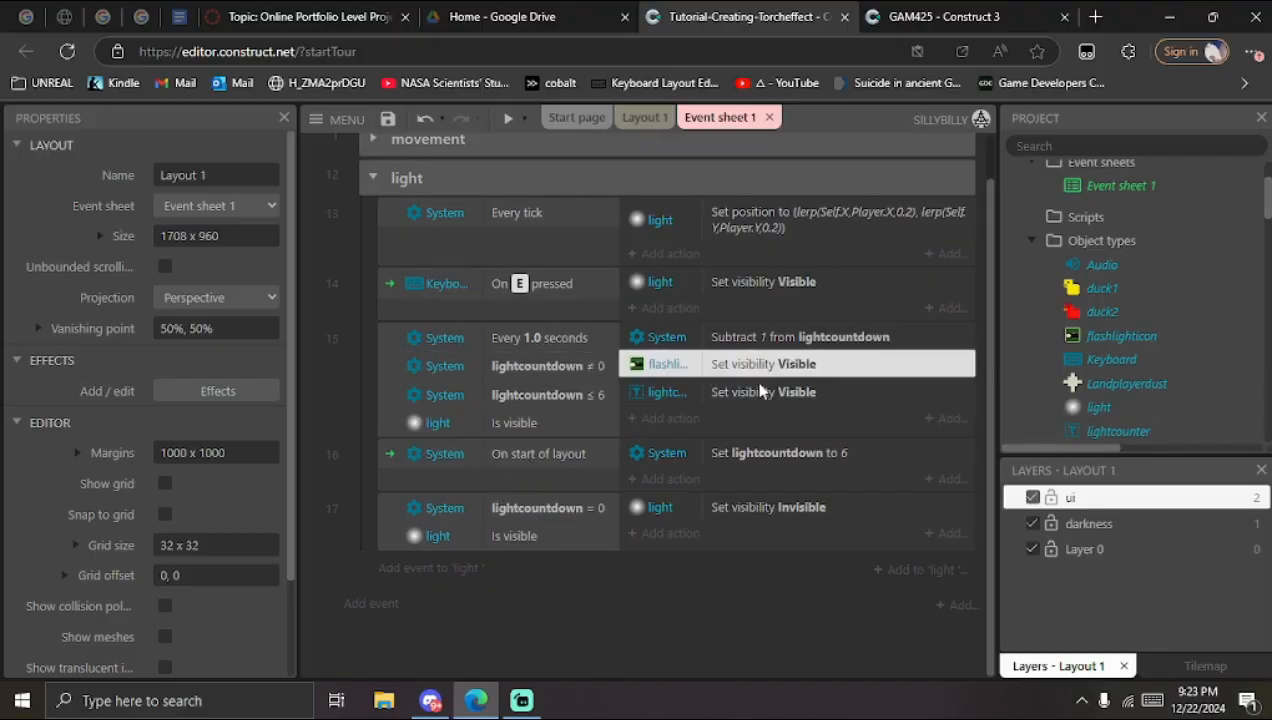
left_click(763, 392)
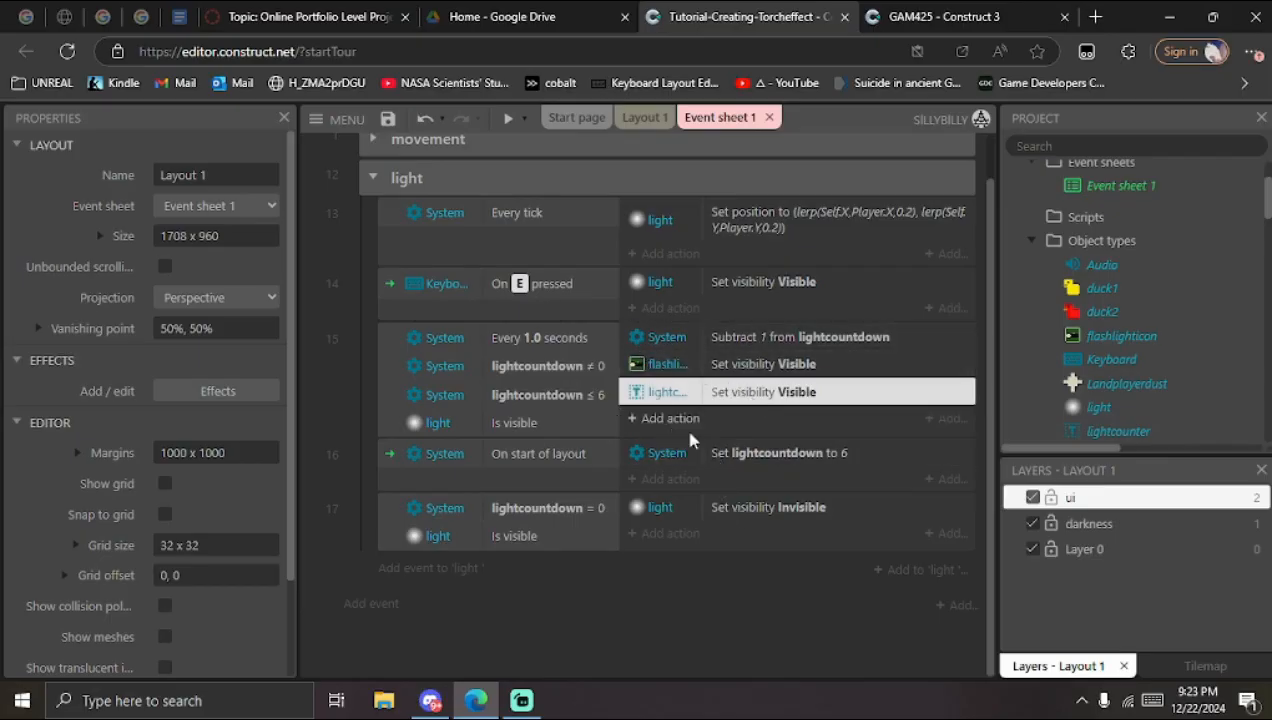
Step: Preview Layout 1 and walk the player back and forth to test the light, flashlight icon and counter text, closing the preview when done
left_click(645, 117)
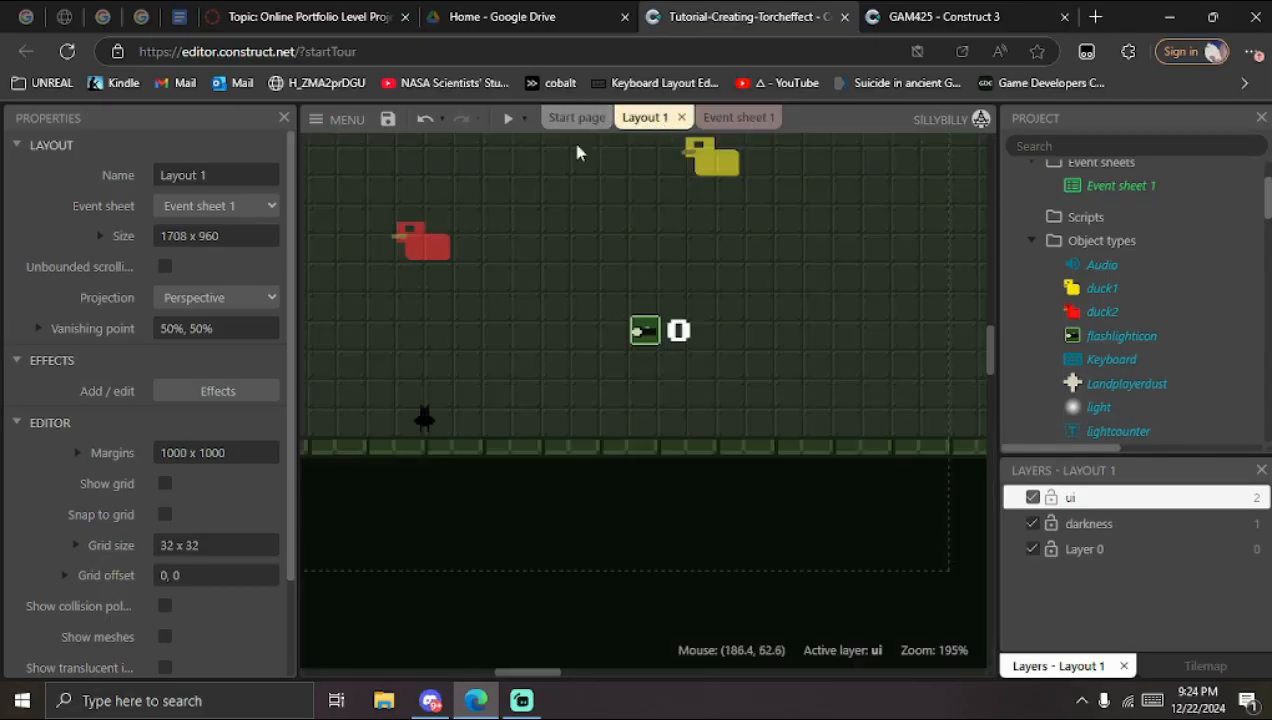
left_click(506, 120)
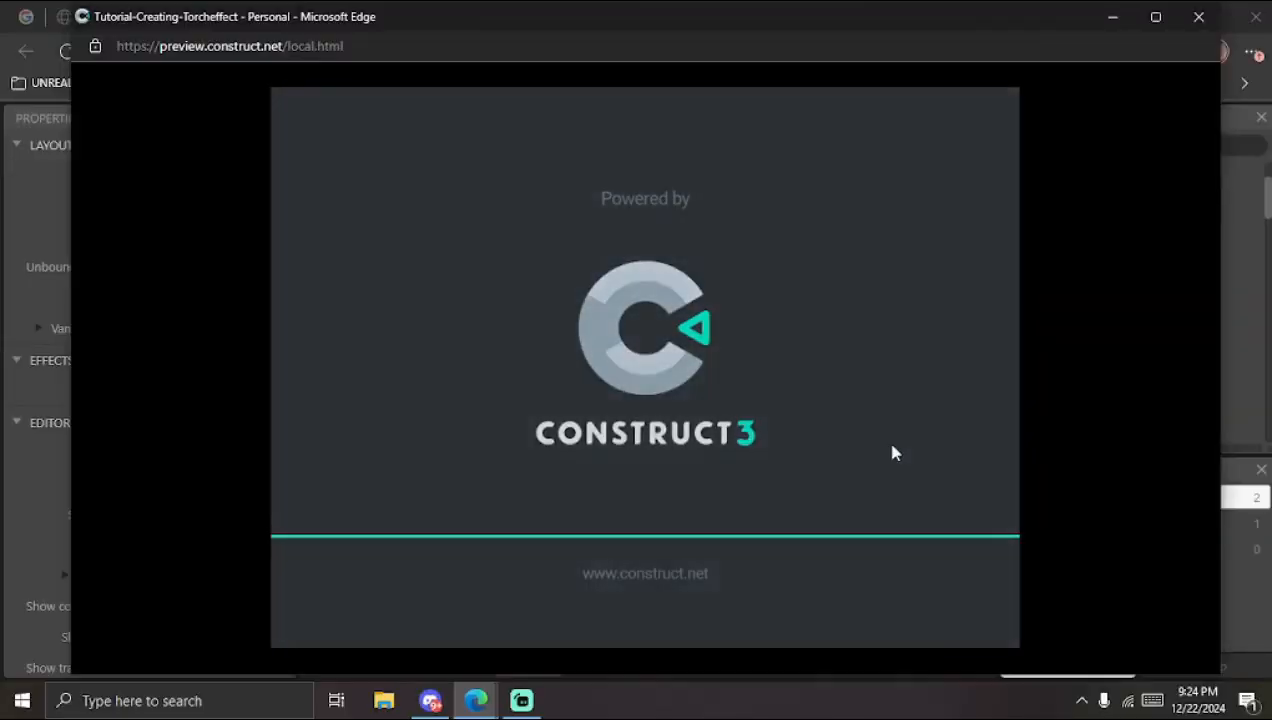
key("Right")
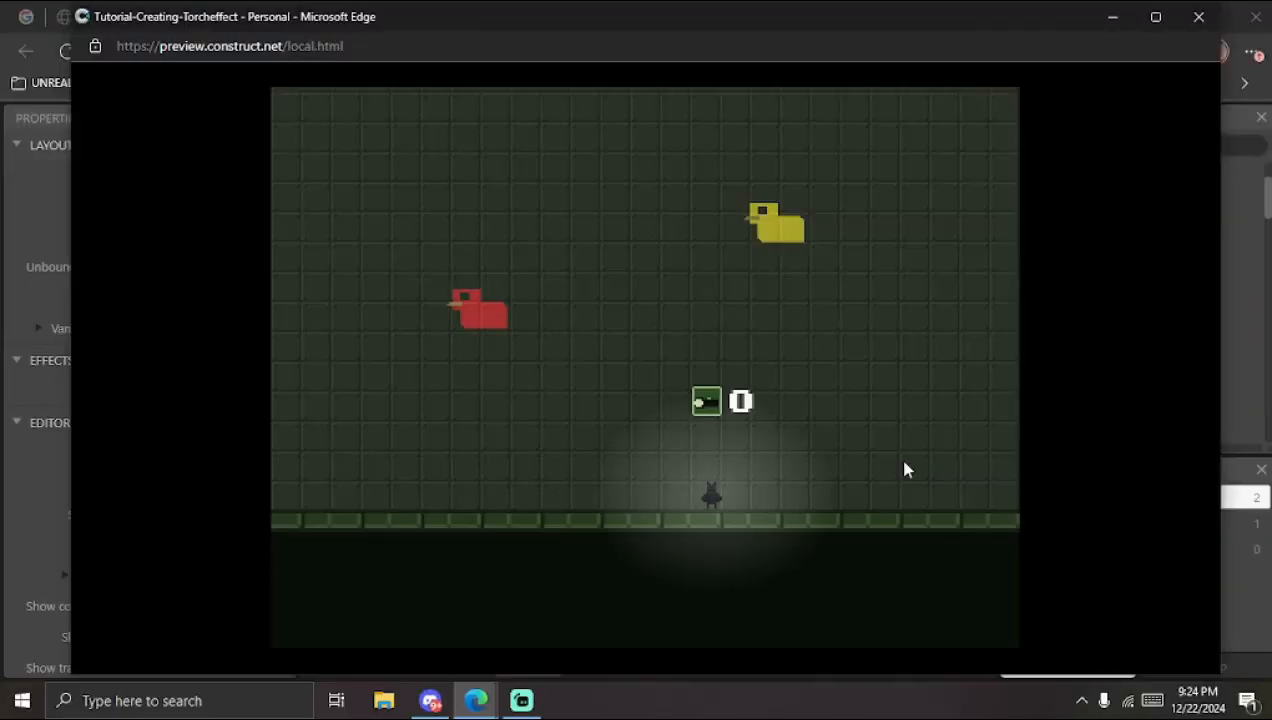
key("Left")
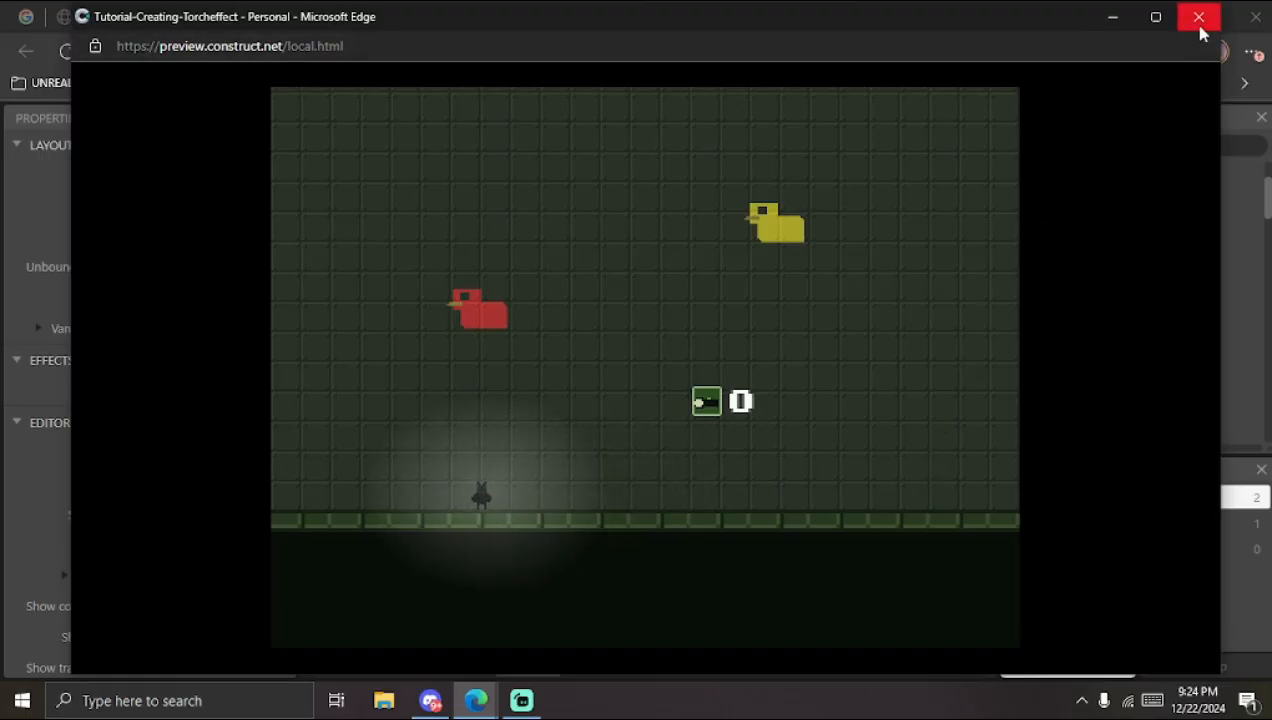
key("Right")
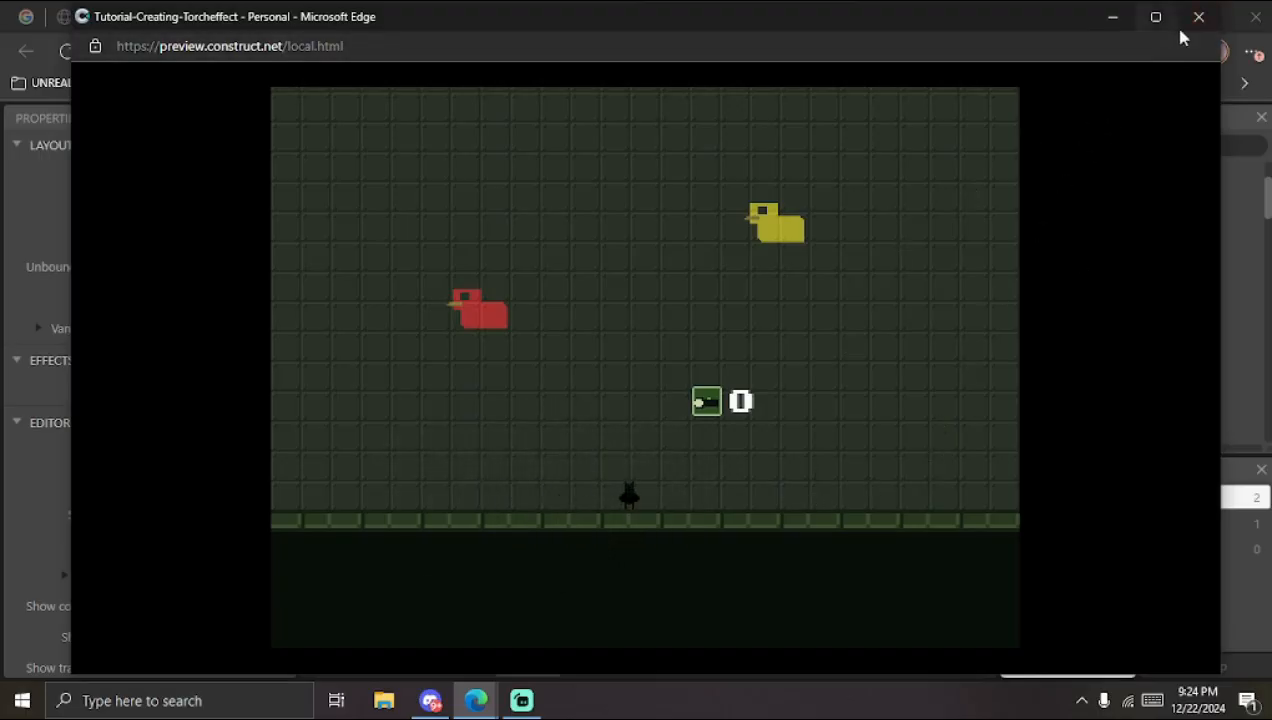
left_click(1198, 17)
Step: Add a flashlighticon Set visible action with Invisible to the lightcountdown = 0 event
left_click(722, 117)
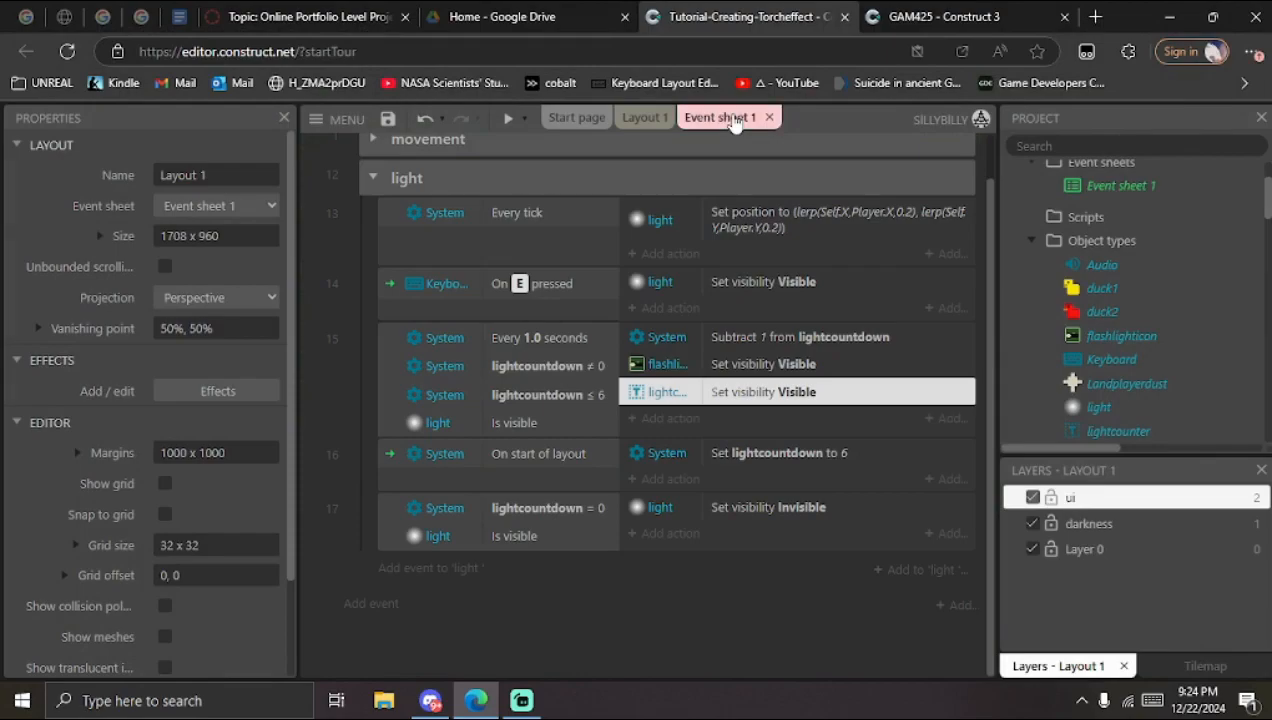
left_click(659, 511)
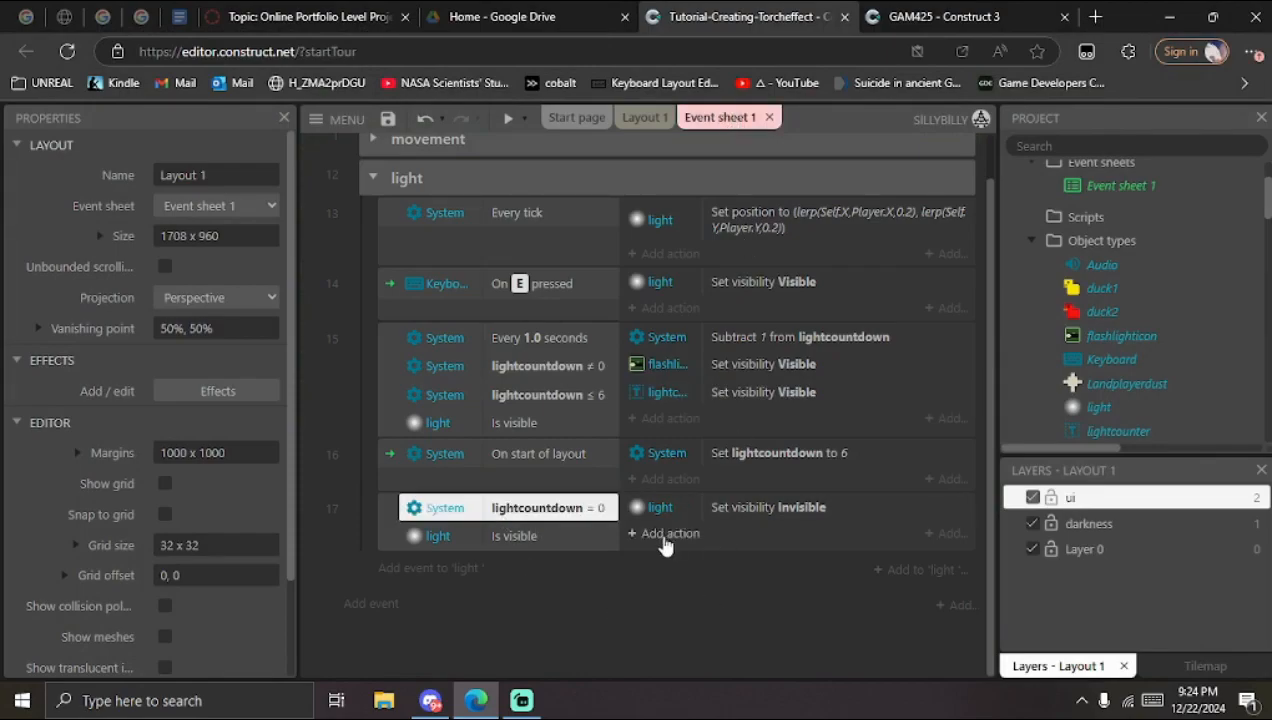
left_click(662, 533)
double_click(1061, 240)
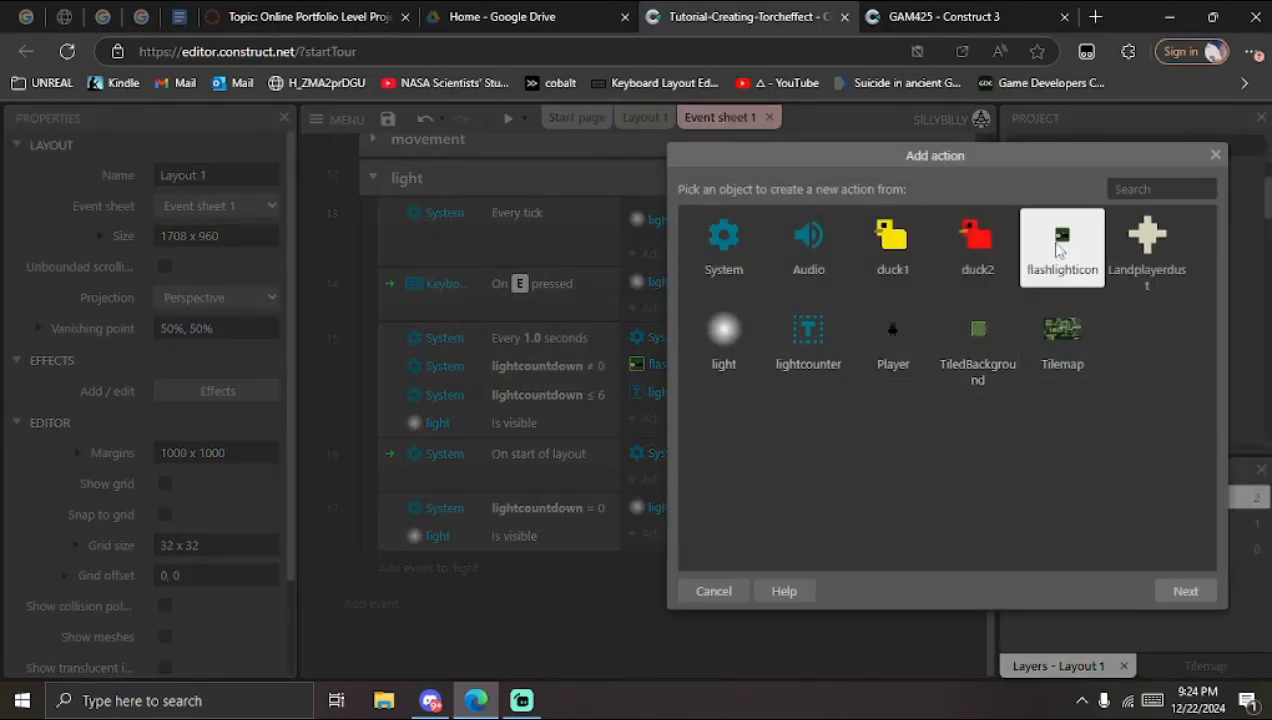
type("visi")
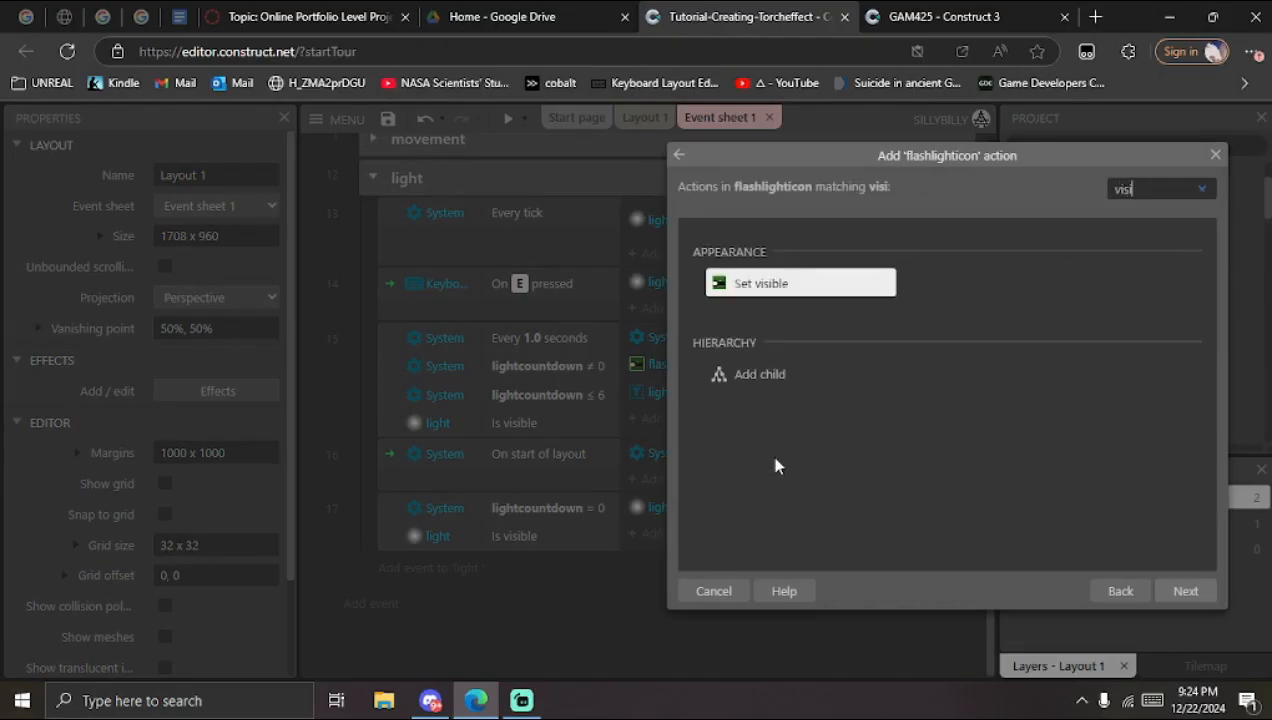
double_click(788, 286)
left_click(383, 272)
left_click(390, 298)
left_click(430, 416)
Step: Add a lightcounter Set visible action with Invisible to the lightcountdown = 0 event
left_click(655, 561)
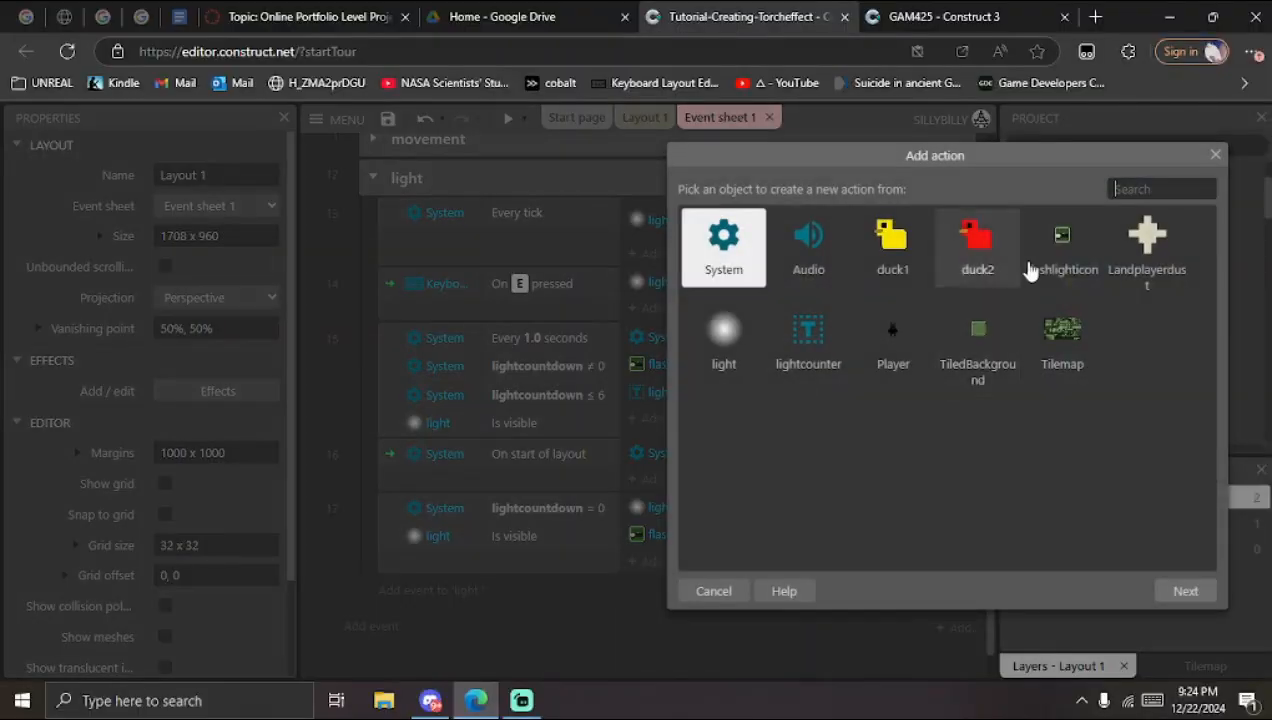
double_click(835, 360)
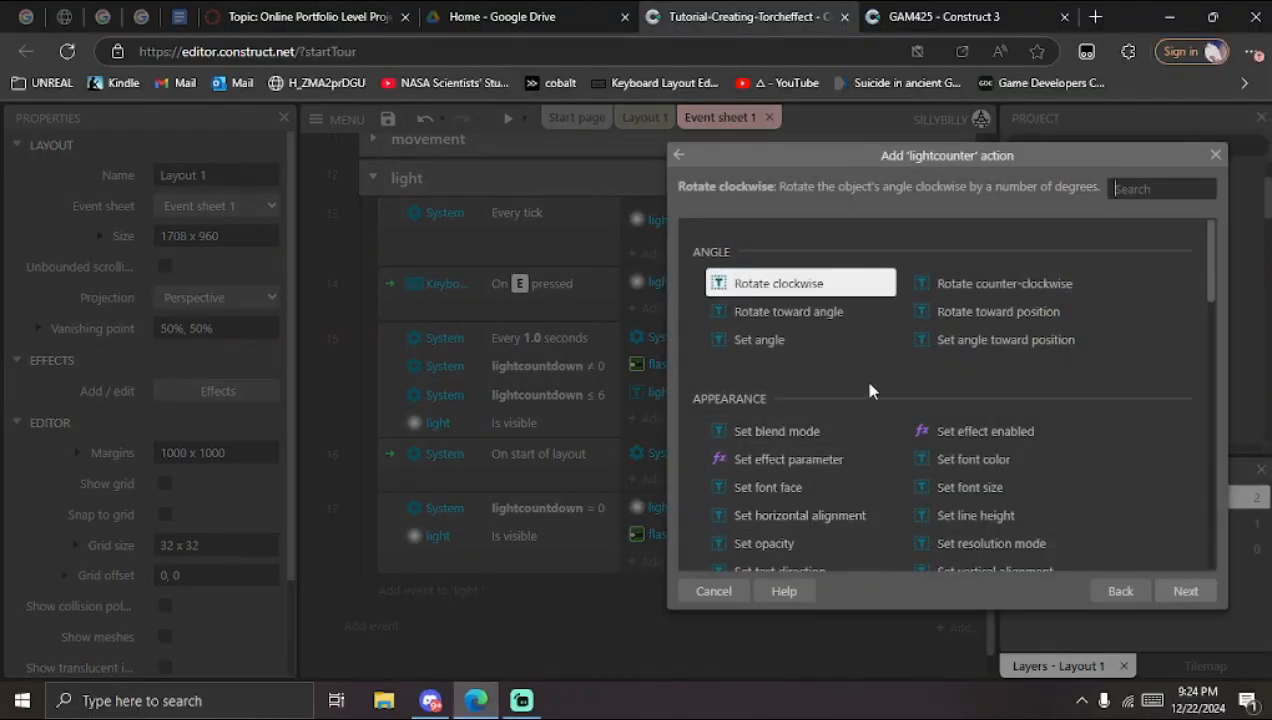
type("vis")
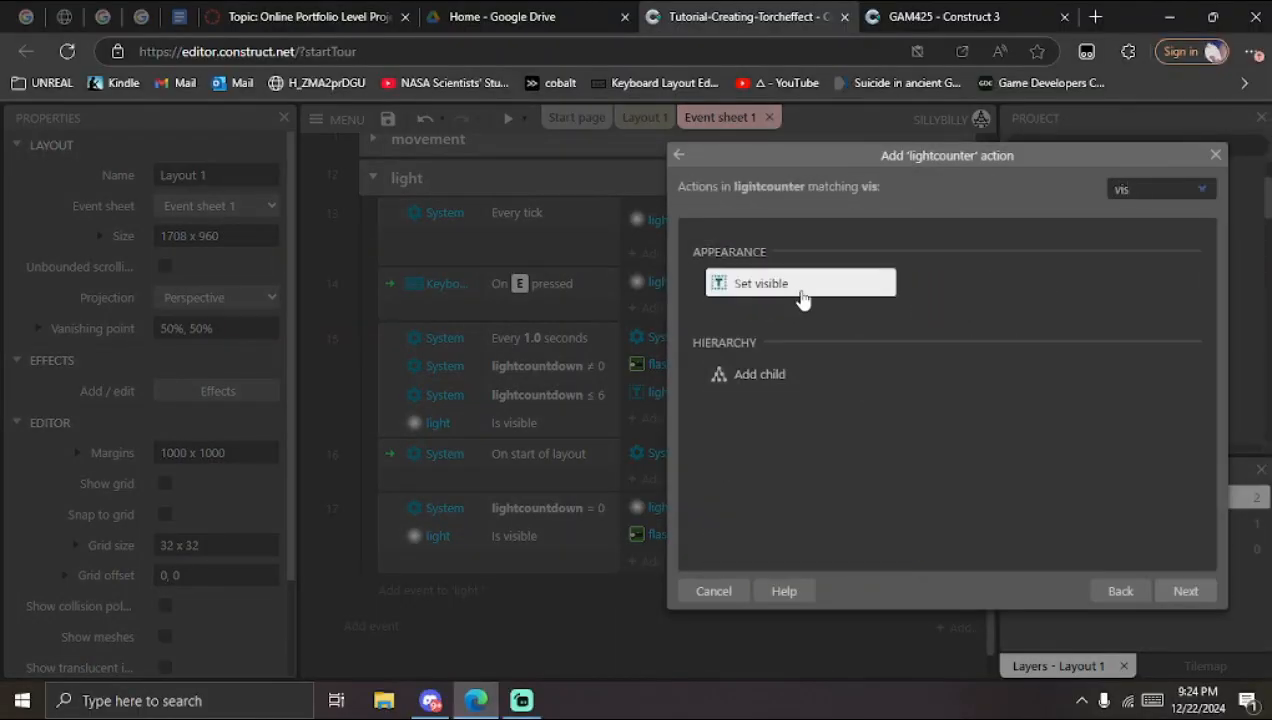
double_click(803, 285)
left_click(350, 271)
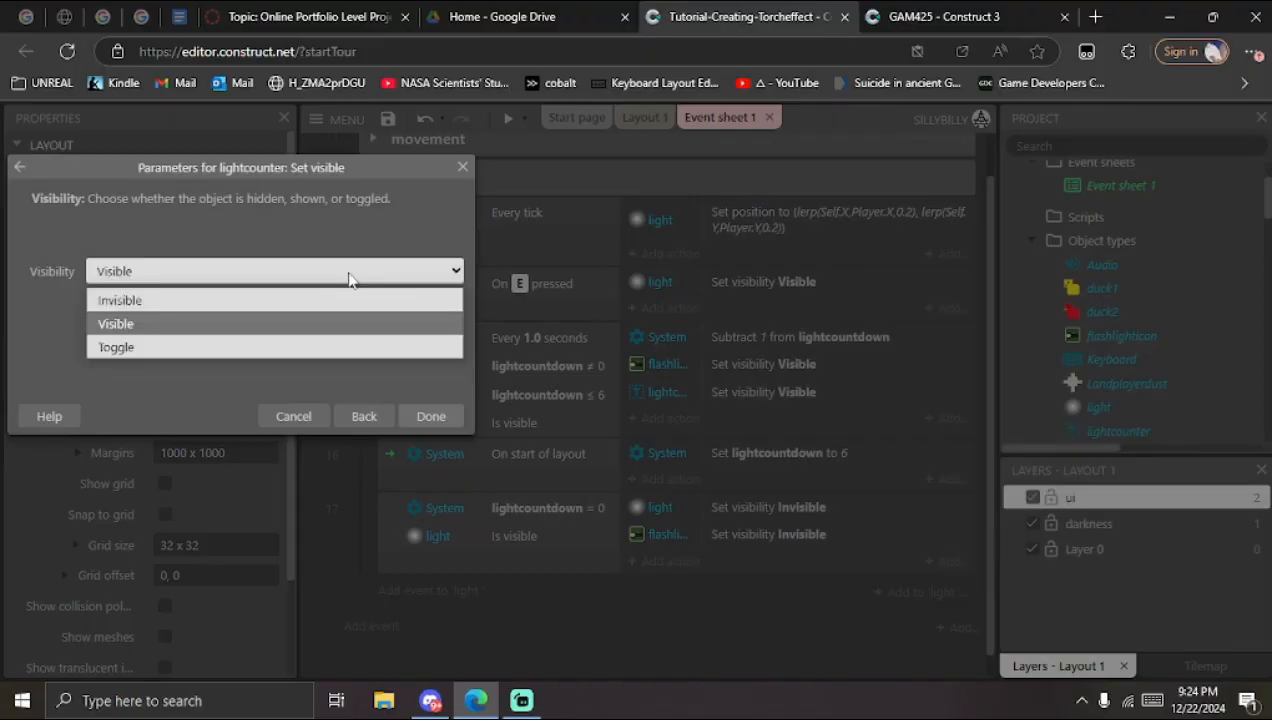
left_click(238, 302)
left_click(431, 416)
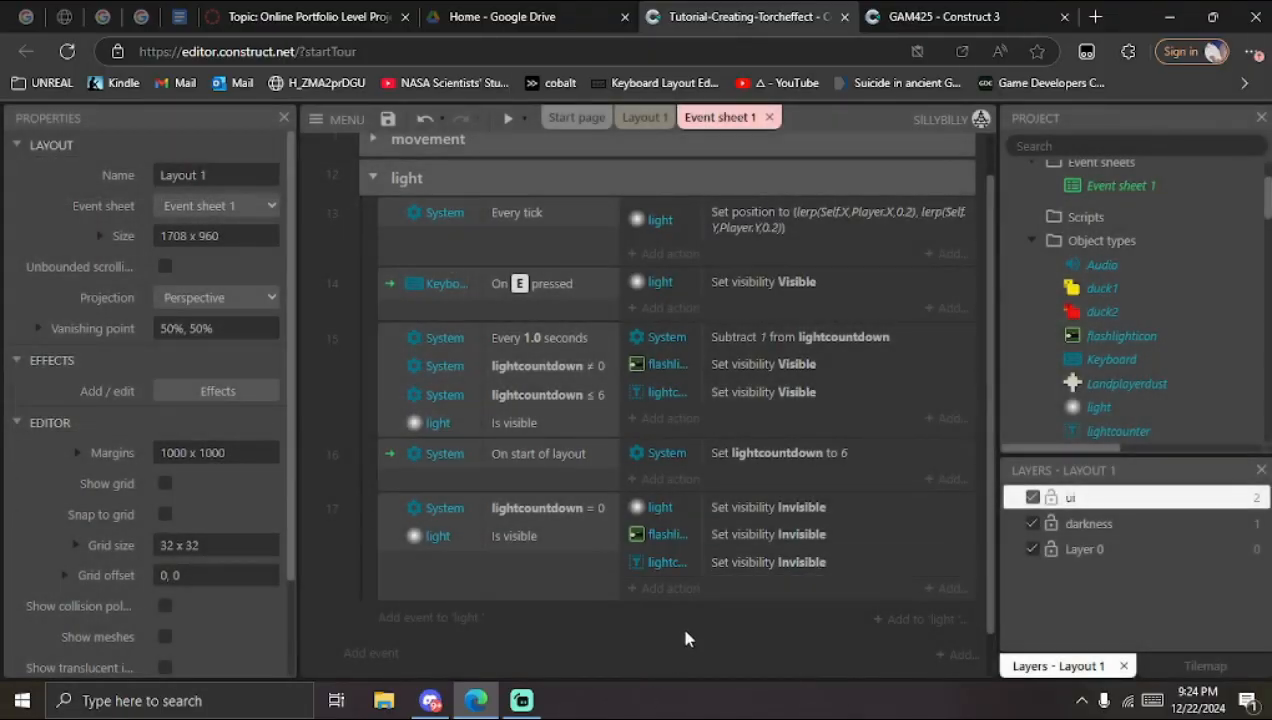
Step: Preview Layout 1 to check the light setup and close the preview
left_click(509, 119)
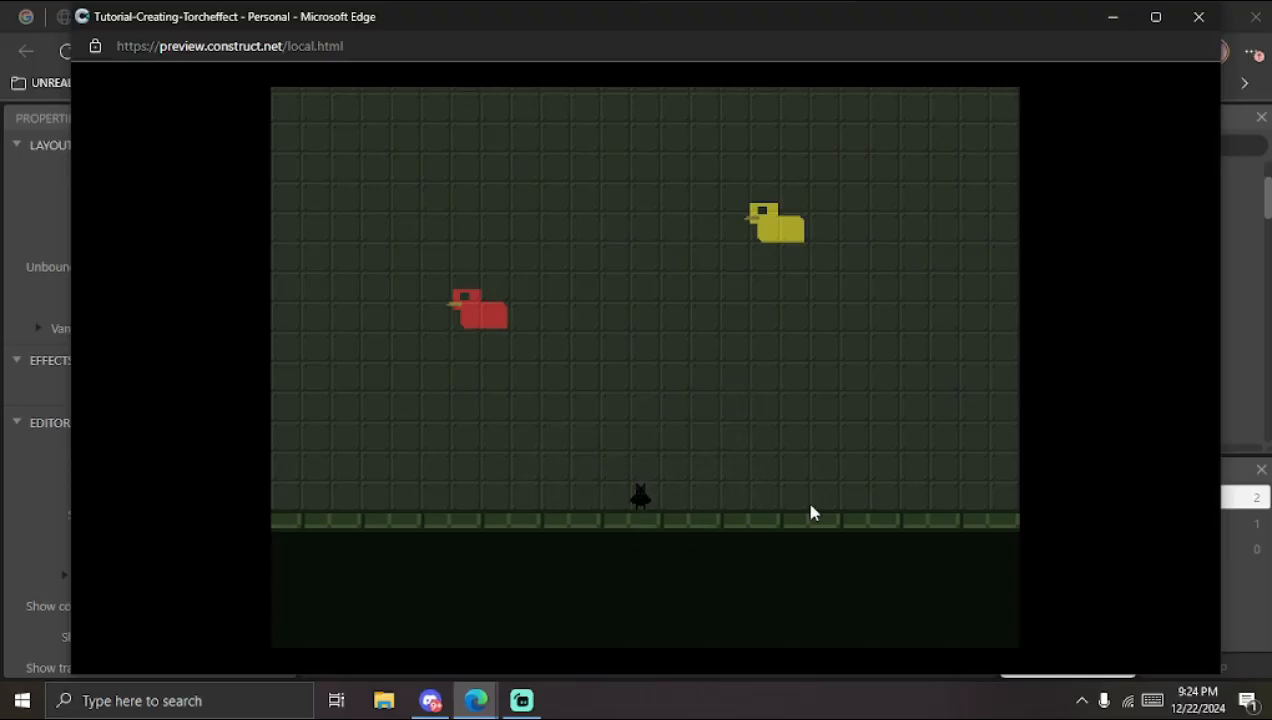
left_click(1199, 16)
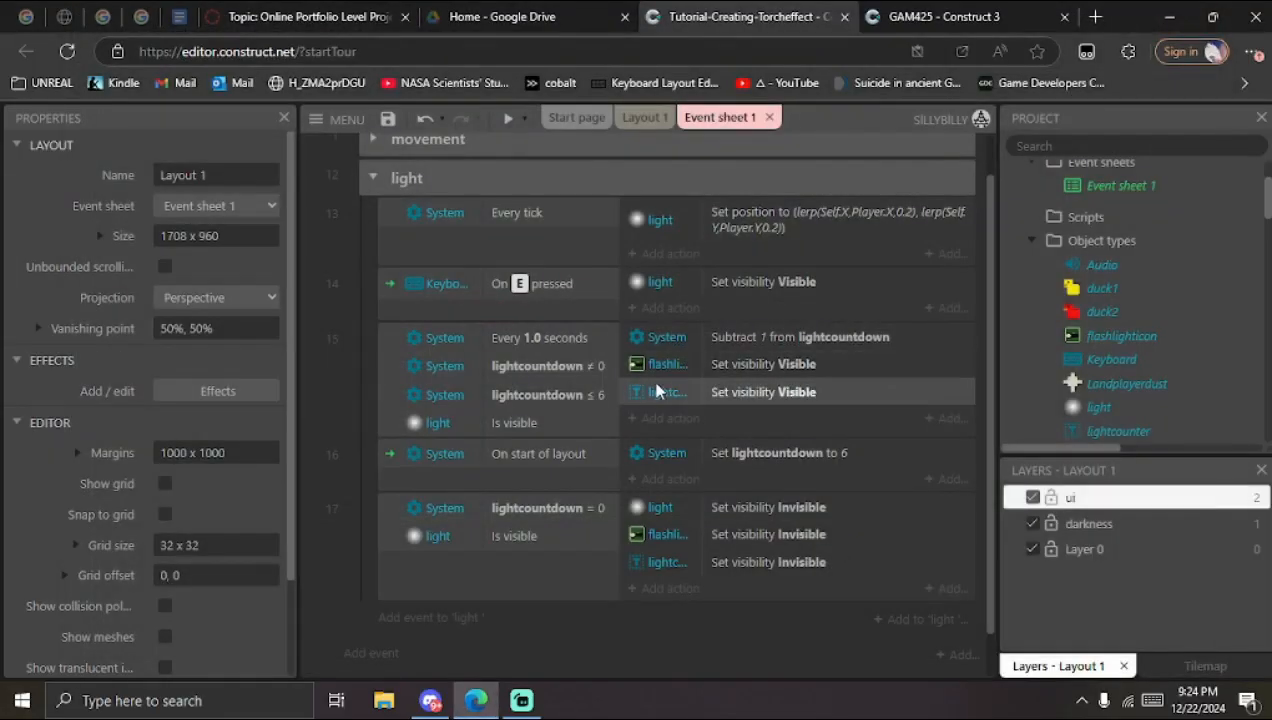
scroll(655, 385, "down", 1)
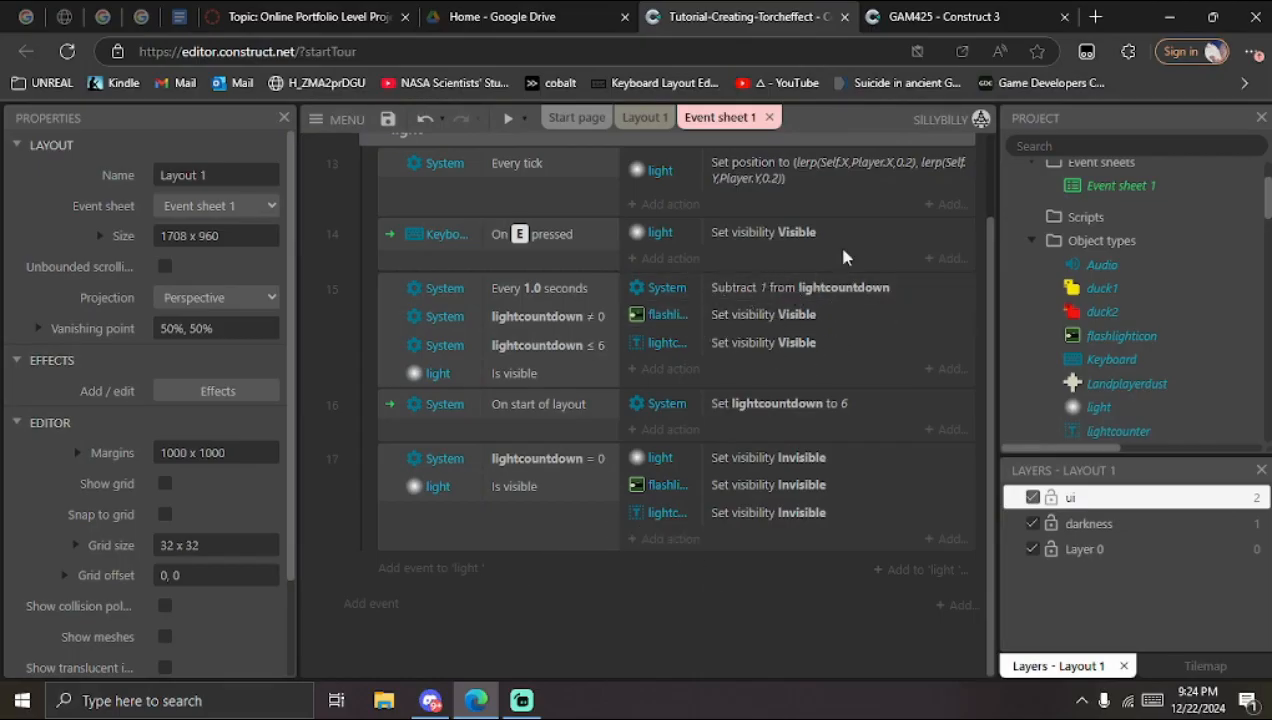
left_click(475, 568)
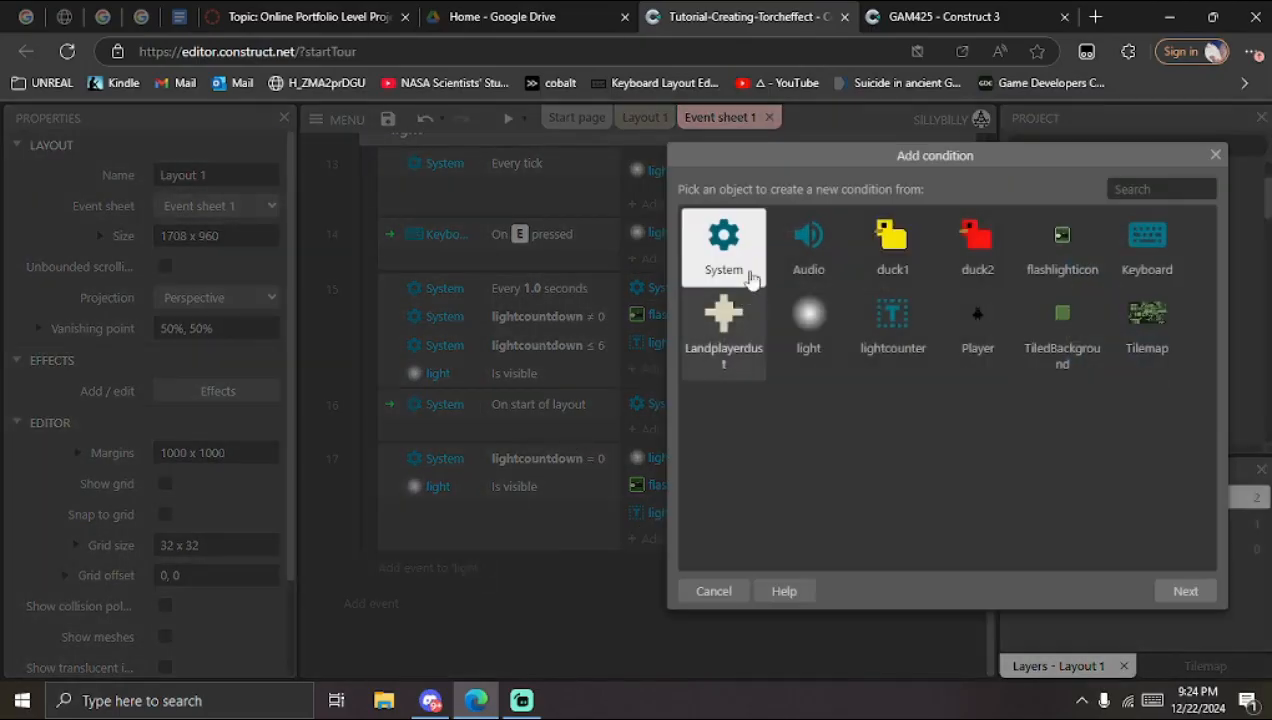
double_click(750, 268)
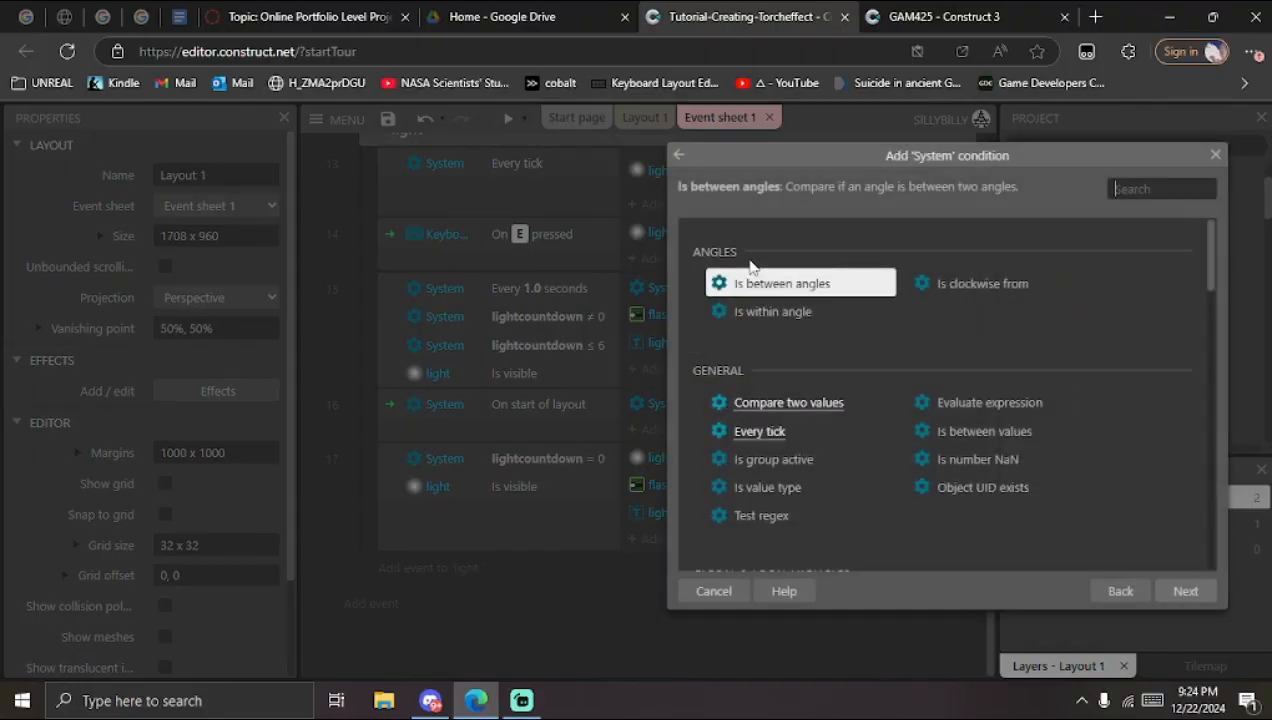
left_click(1215, 155)
Step: Add a lightcounter Set text action with the text lightcountdown to the Every tick event in the light group
scroll(612, 355, "up", 1)
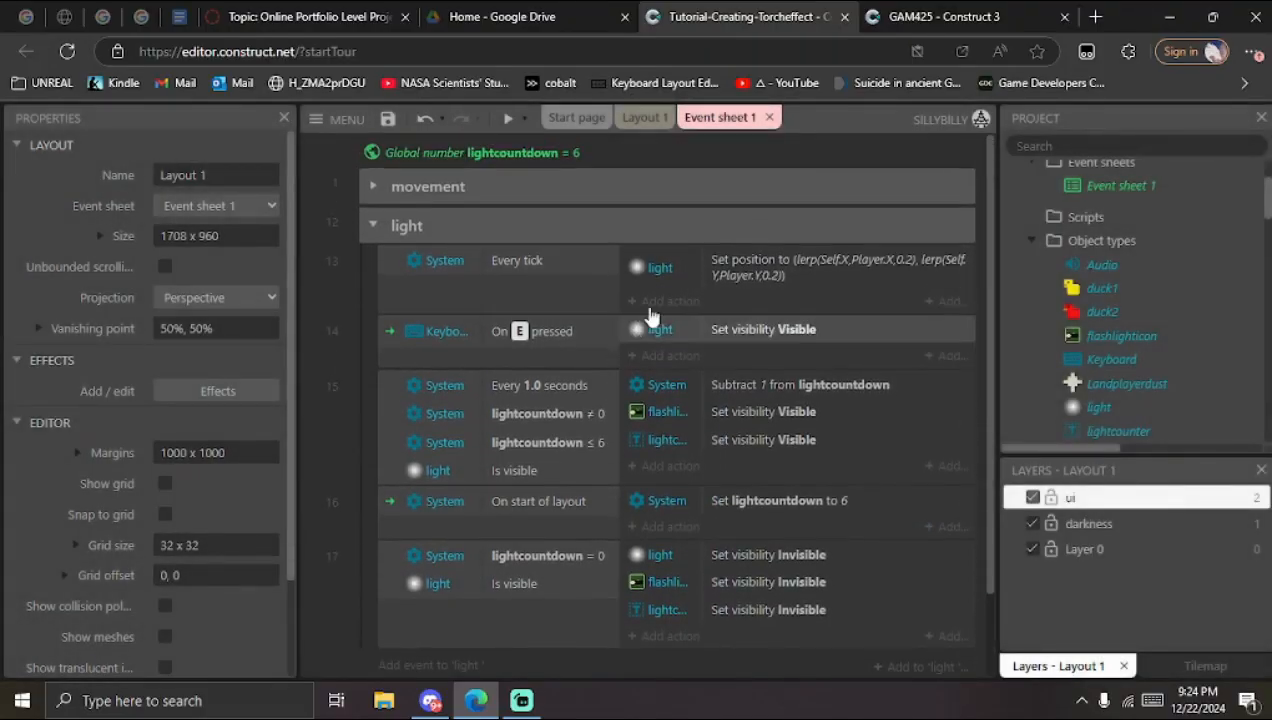
left_click(660, 301)
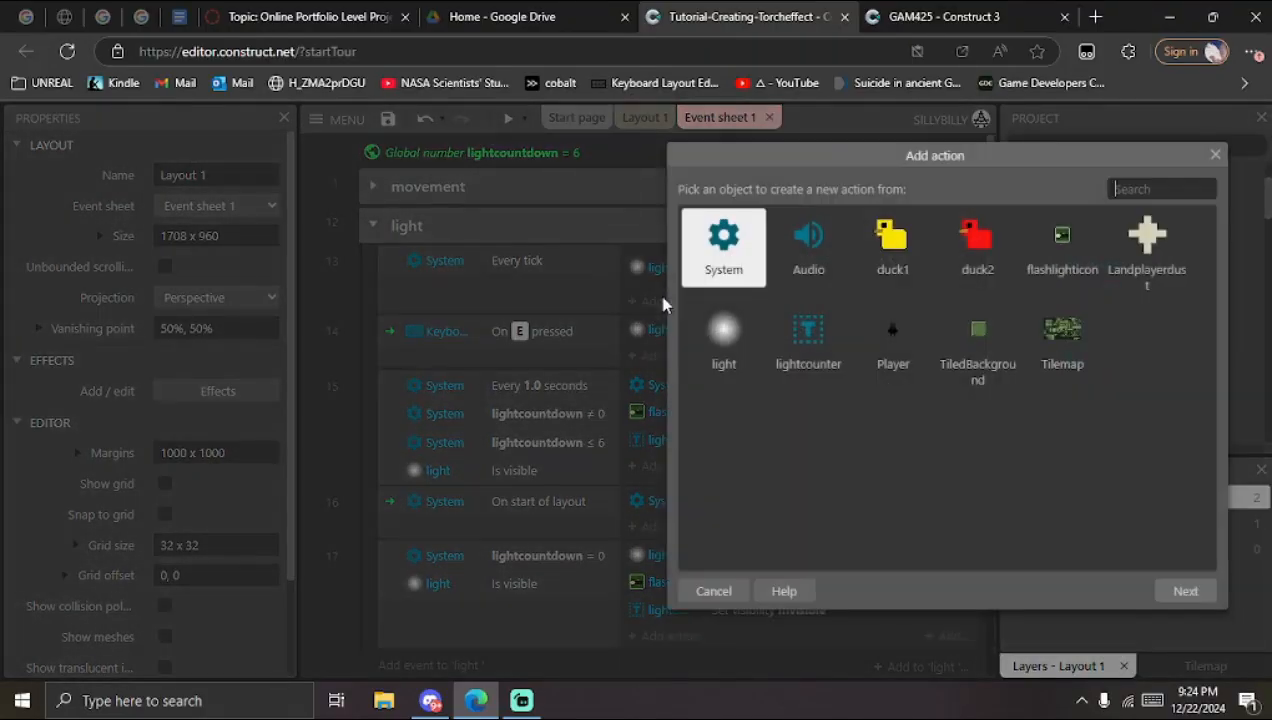
double_click(809, 340)
type("set")
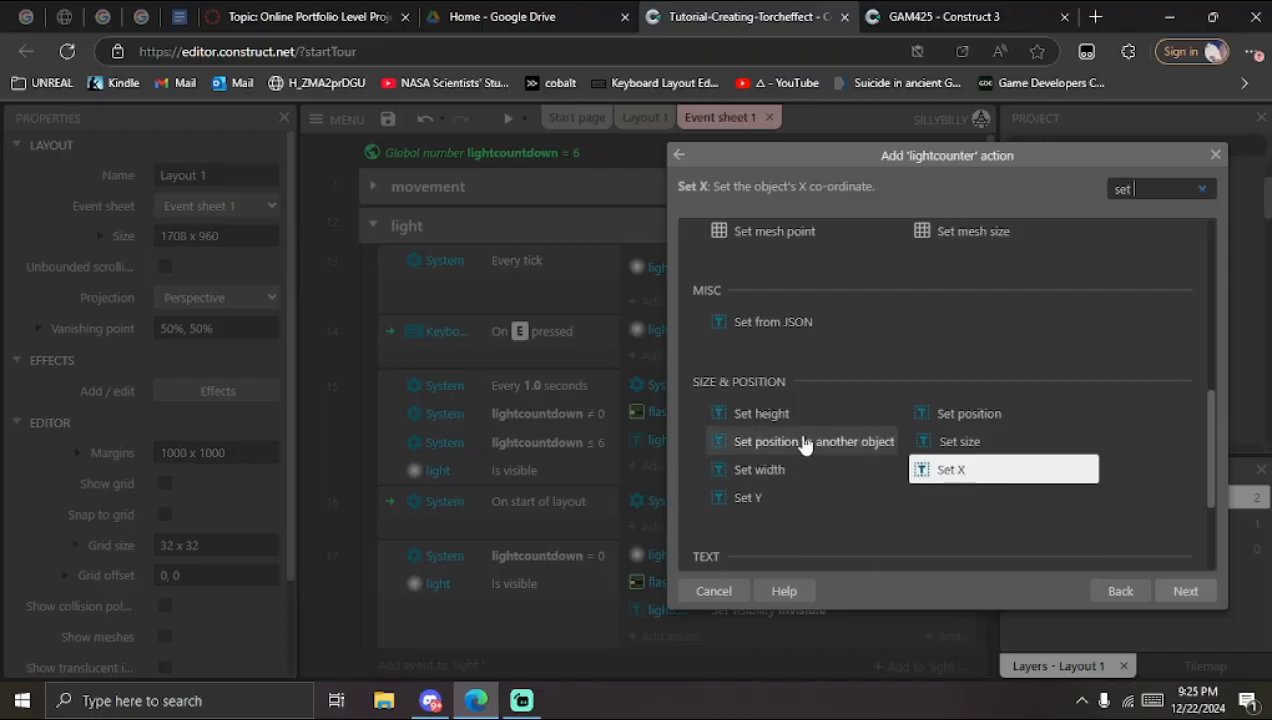
type(" text")
double_click(800, 376)
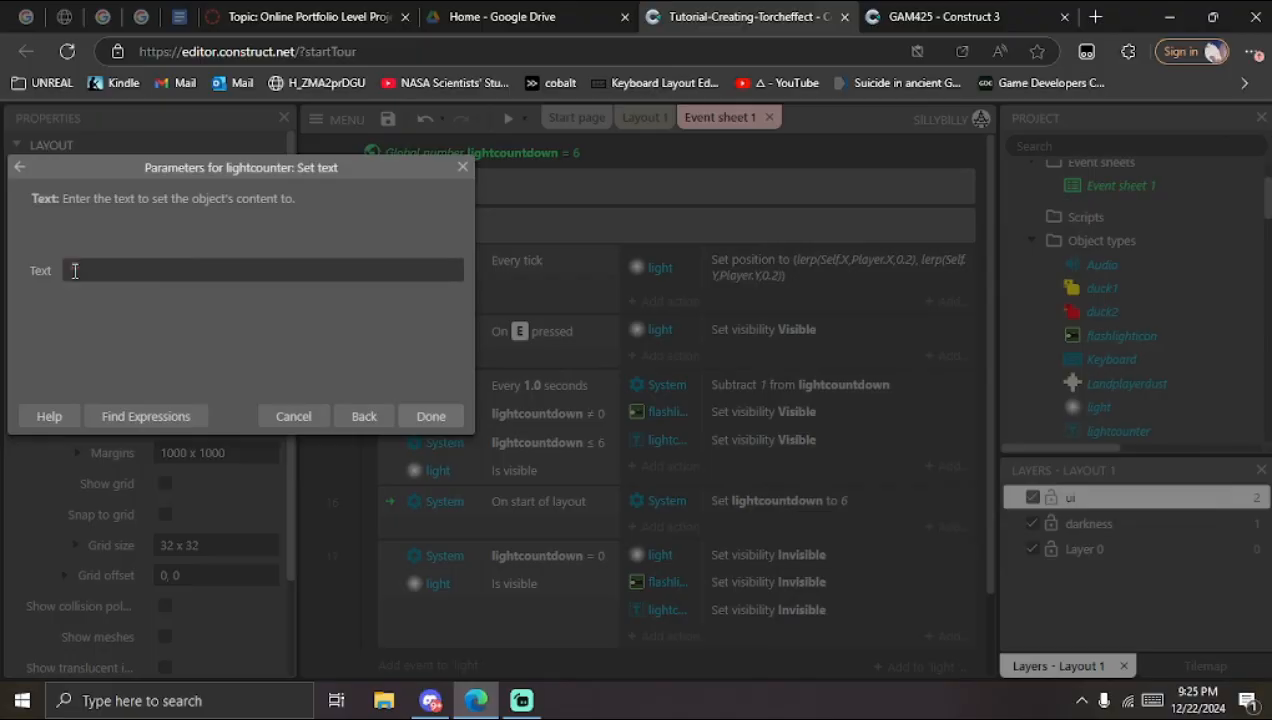
left_click_drag(127, 279, 55, 280)
type("lightcount")
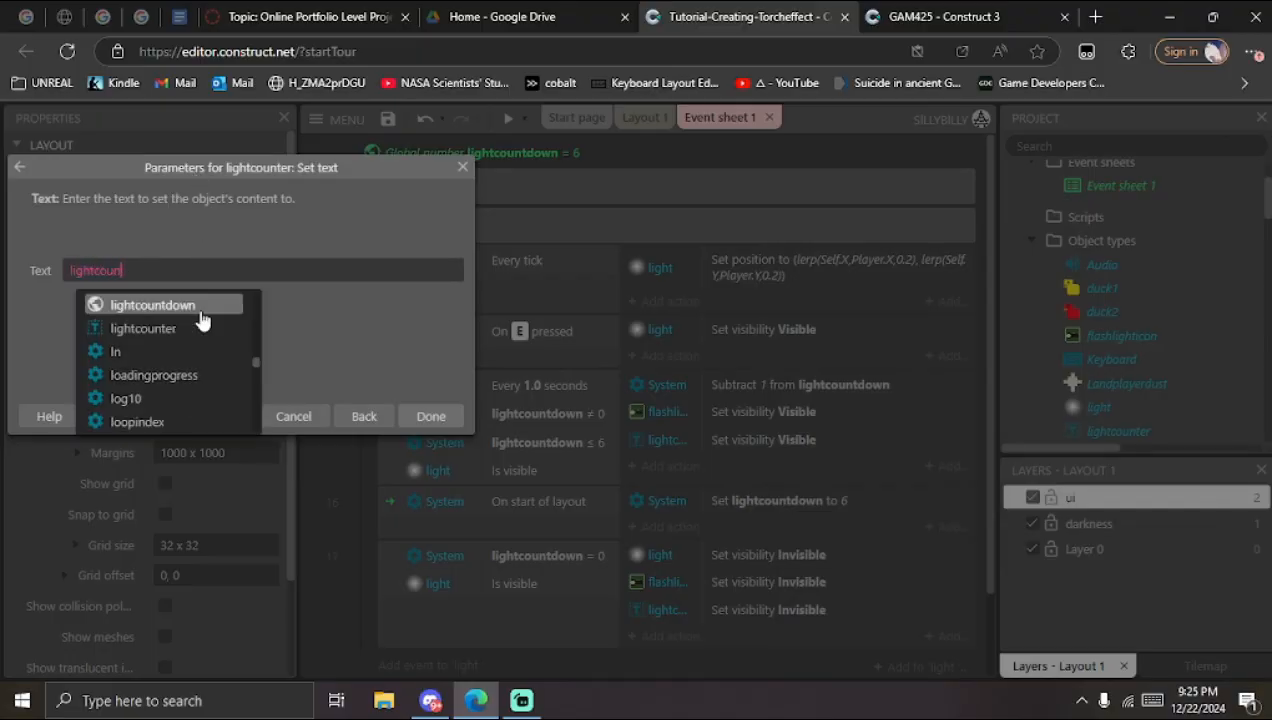
left_click(174, 305)
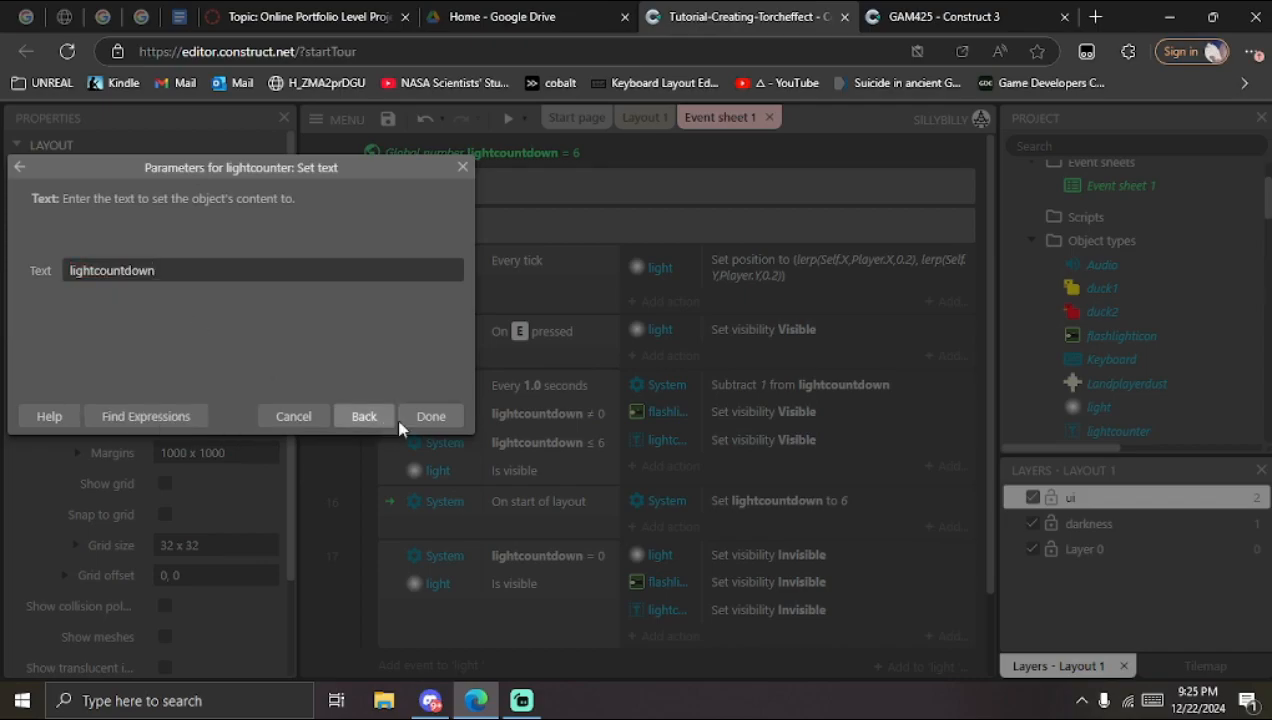
left_click(431, 416)
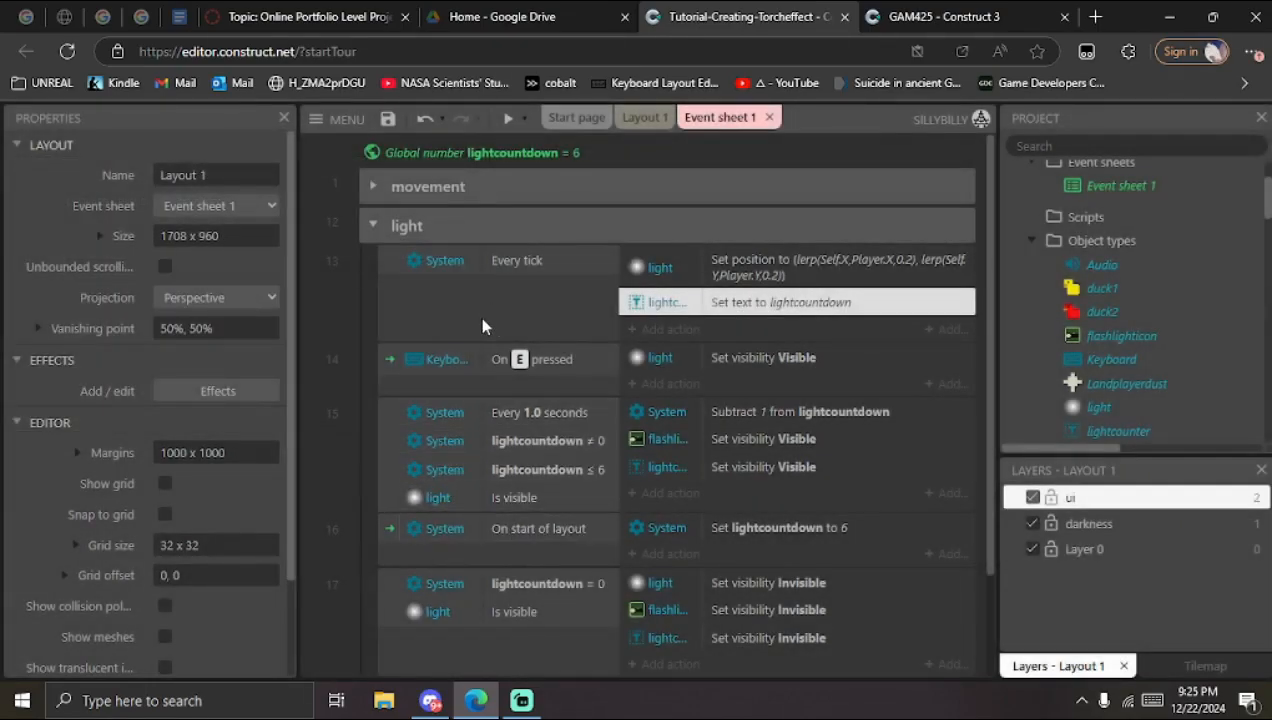
Step: Examine the conditions and actions of the lightcountdown = 0 event and the lightcountdown global variable
scroll(482, 325, "down", 3)
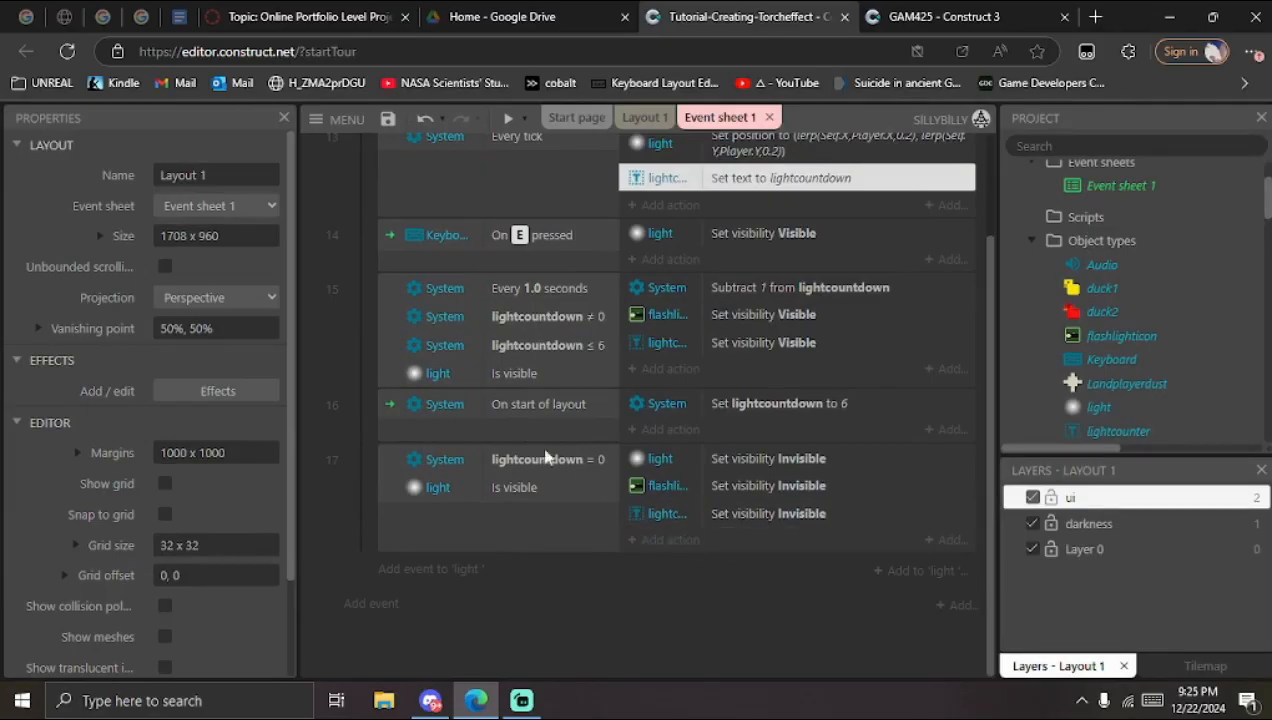
left_click(536, 462)
left_click(532, 489)
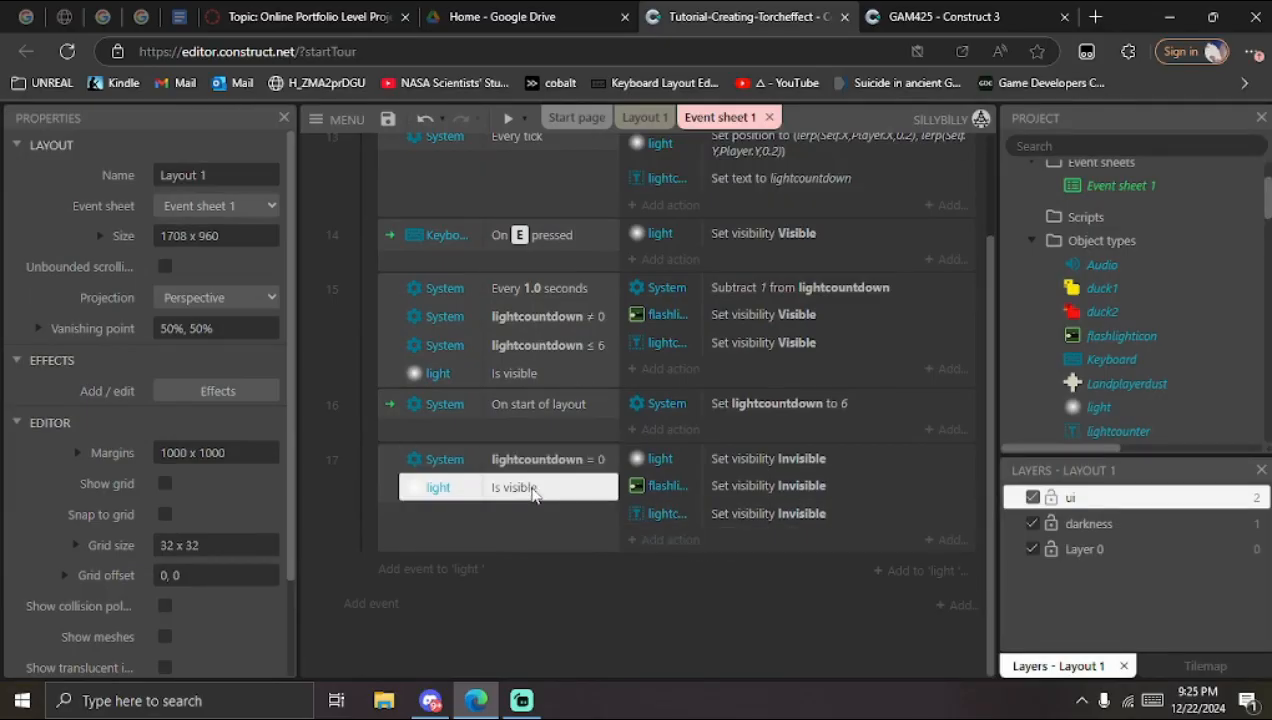
left_click(622, 591)
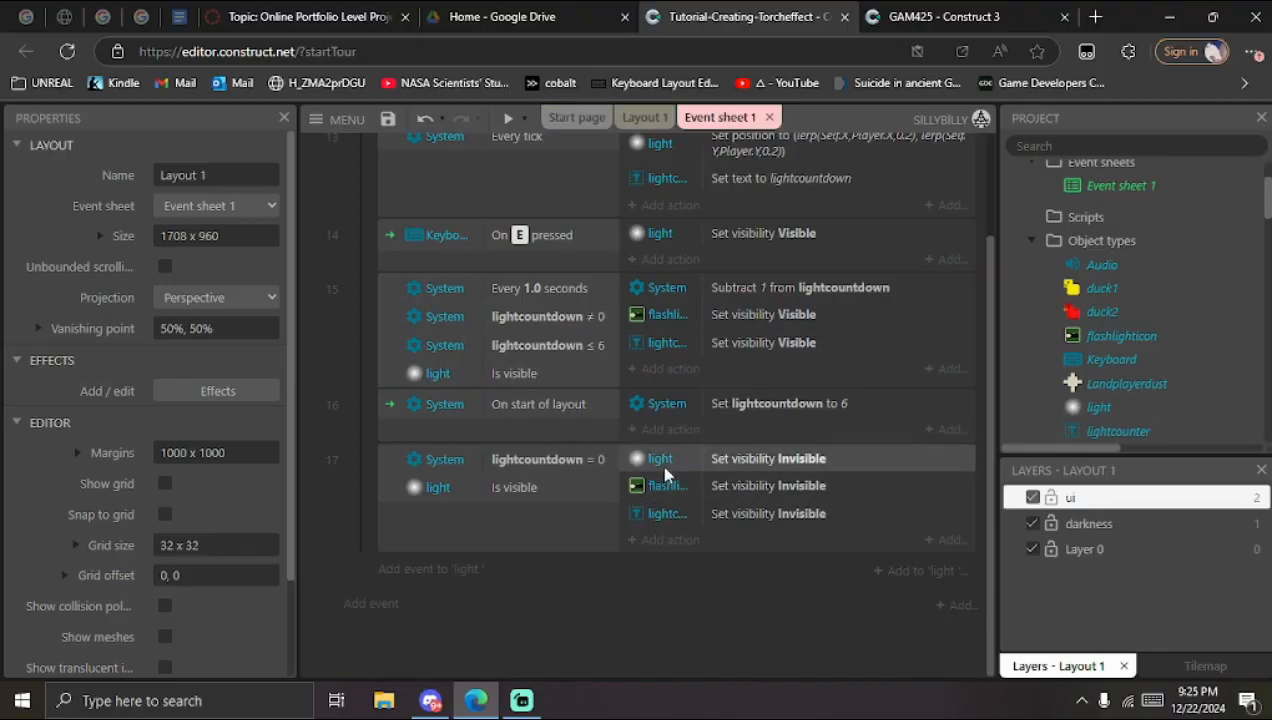
scroll(660, 477, "up", 3)
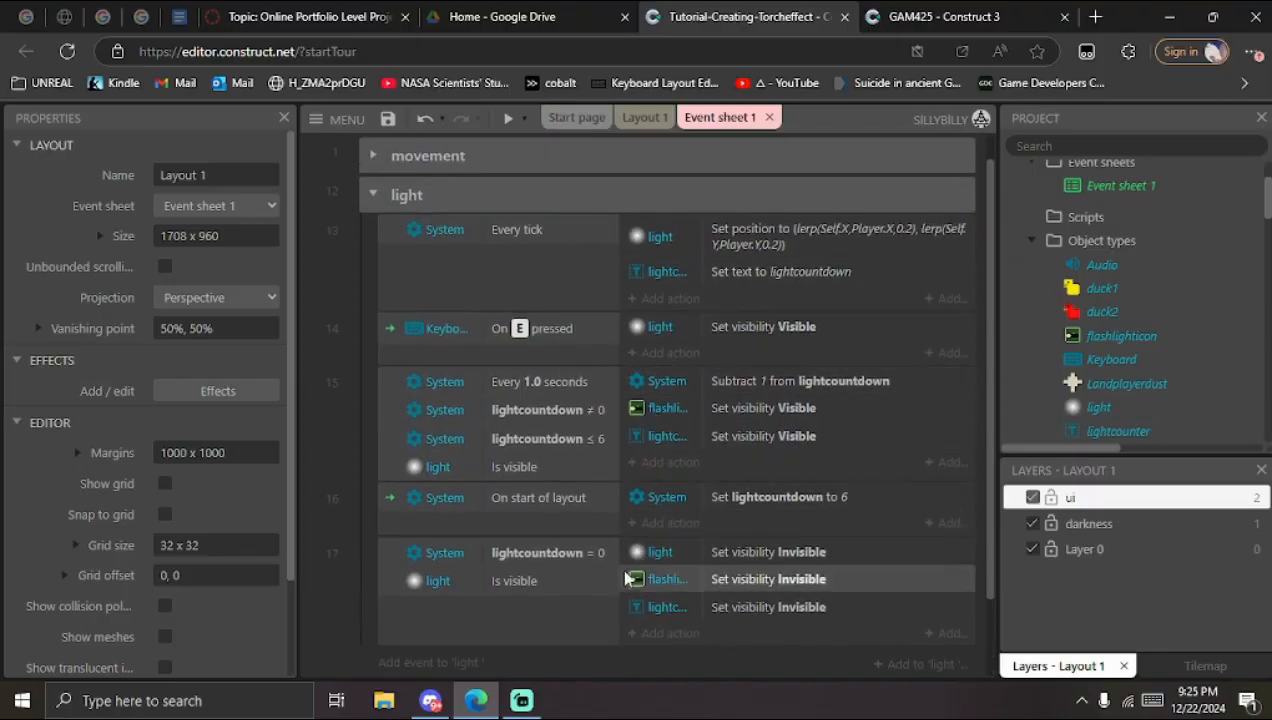
scroll(616, 585, "up", 1)
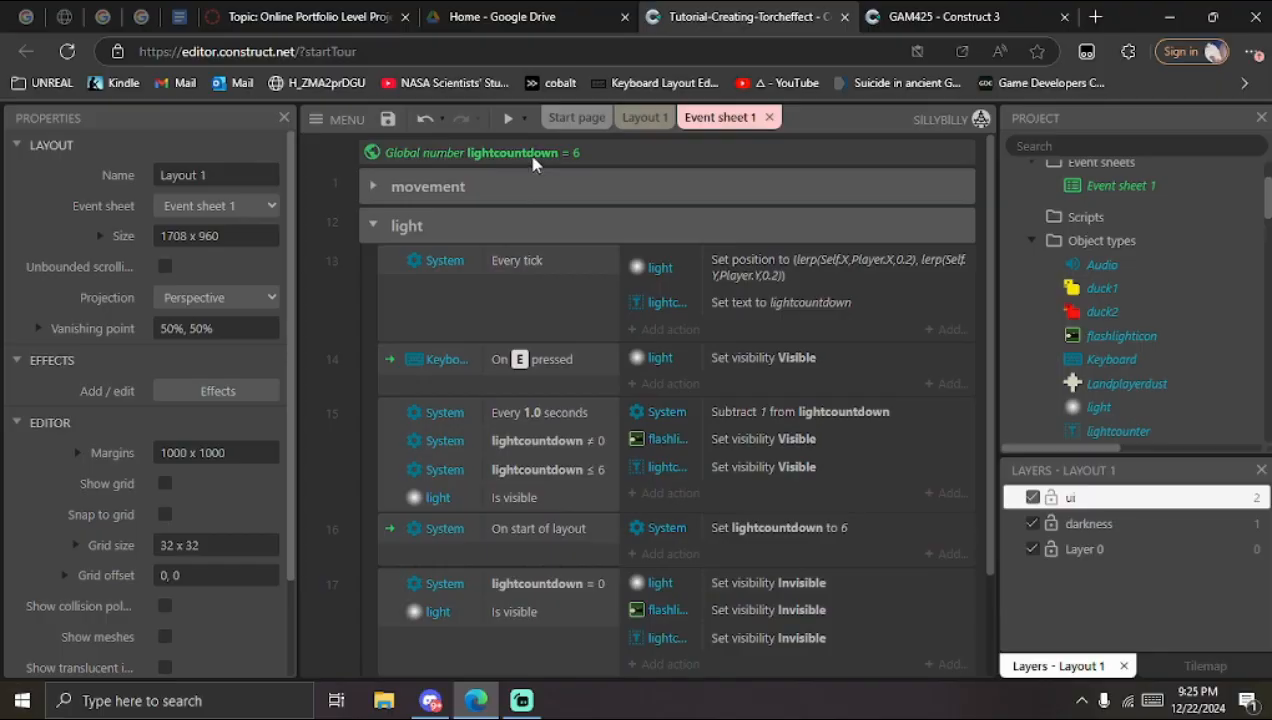
scroll(603, 386, "down", 4)
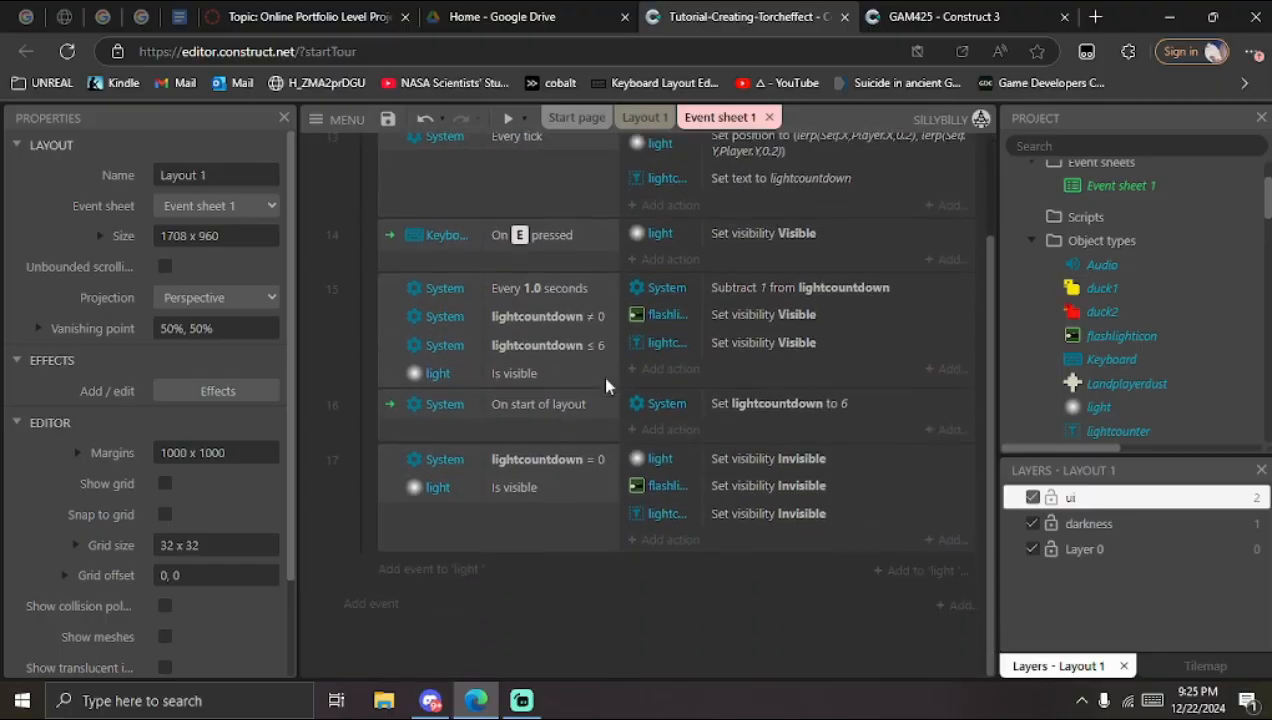
left_click(515, 466)
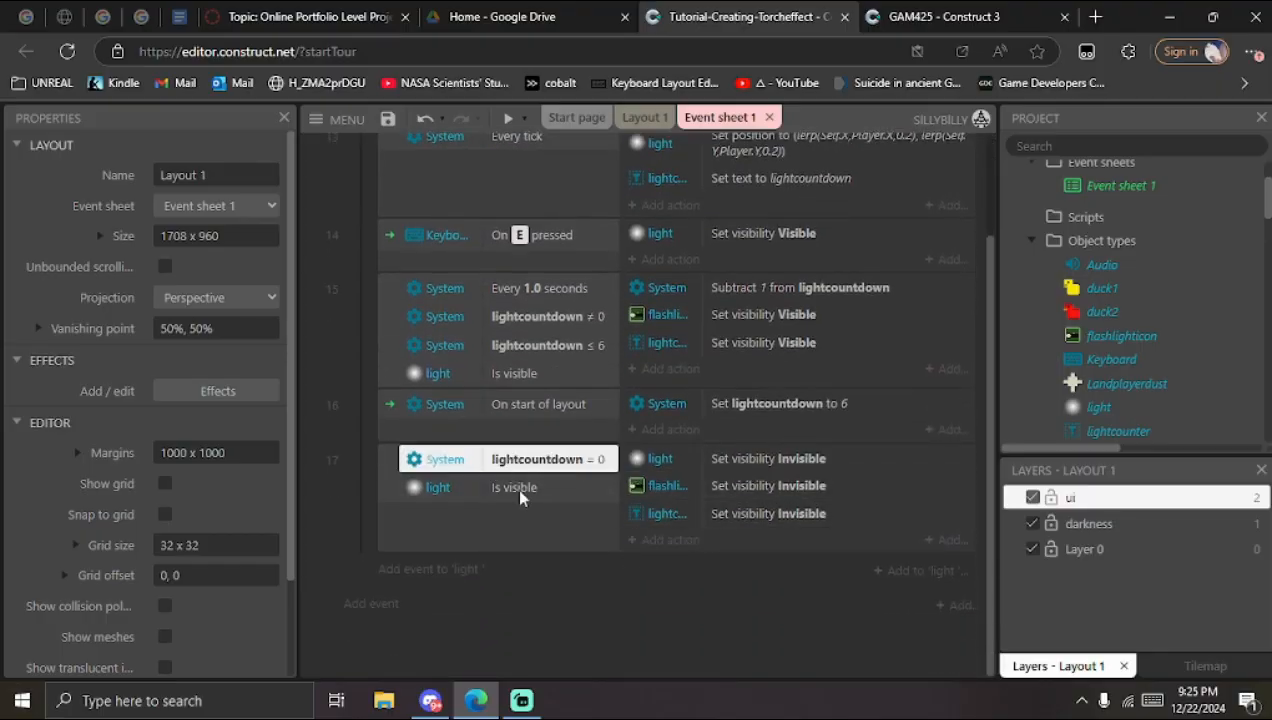
left_click(516, 488)
Step: Add a System Set value action setting lightcountdown to 6 to the lightcountdown = 0 event
left_click(665, 541)
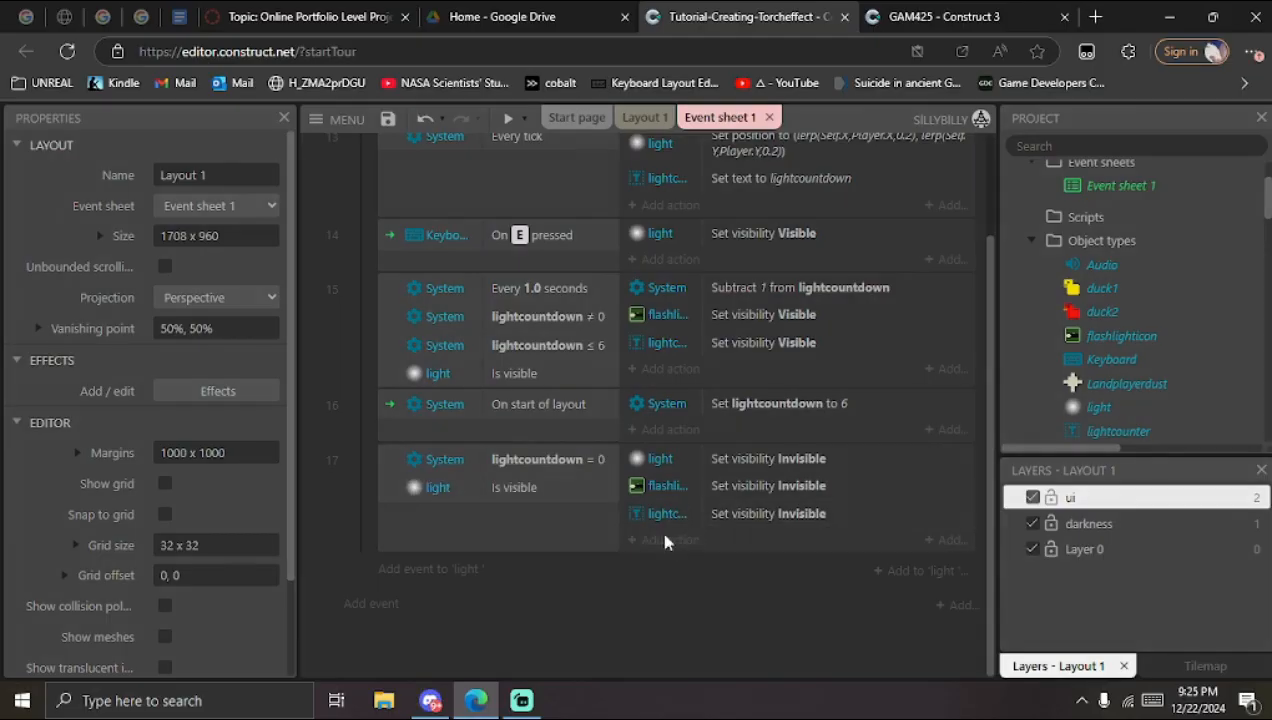
double_click(806, 342)
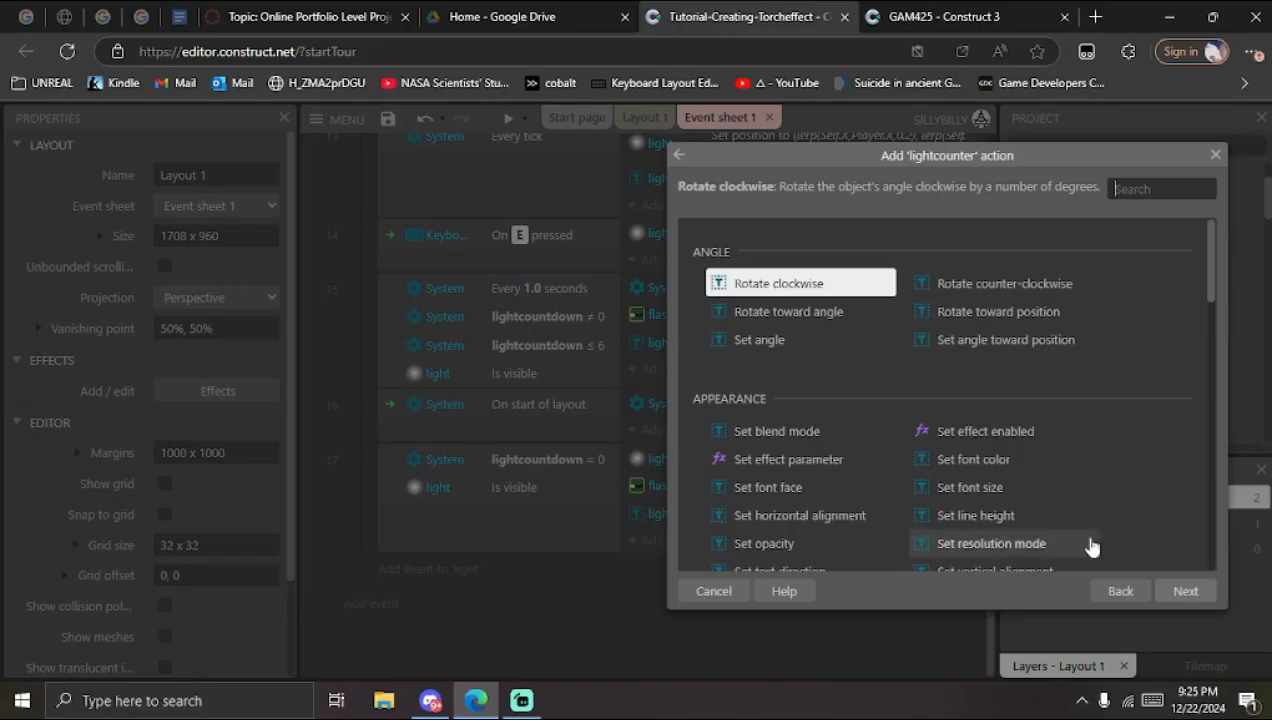
left_click(1120, 591)
double_click(724, 242)
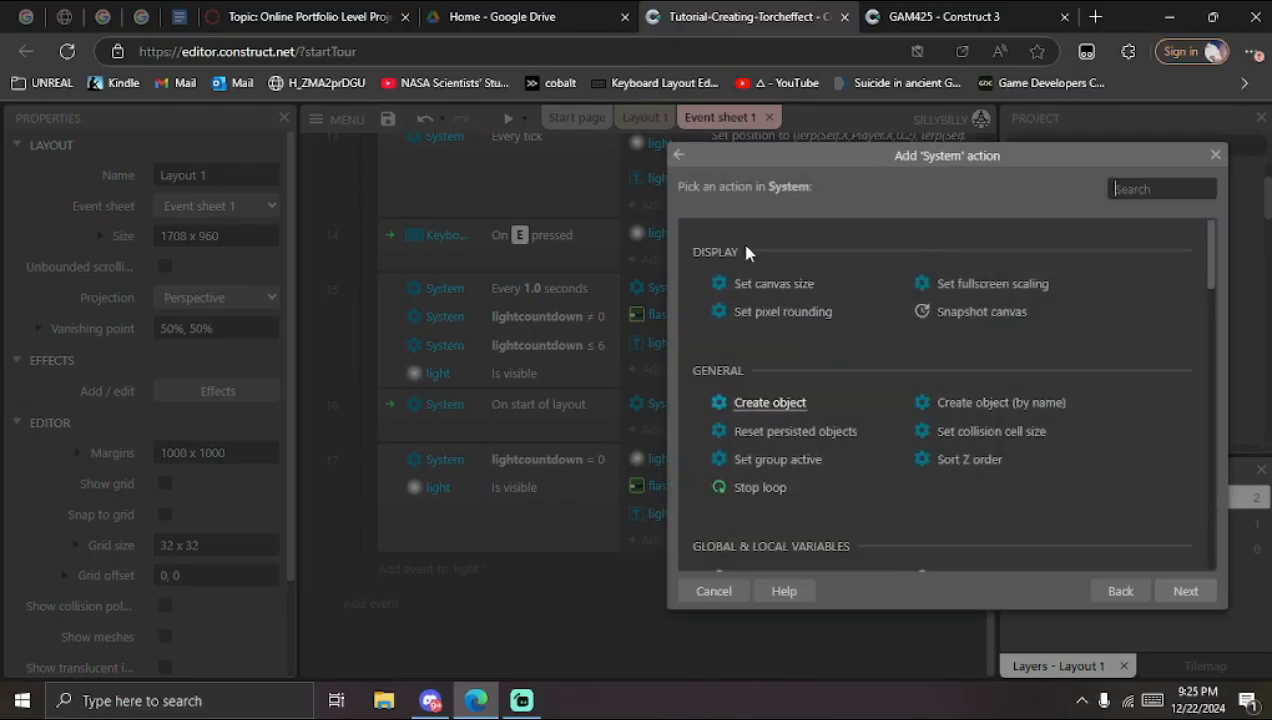
type("set")
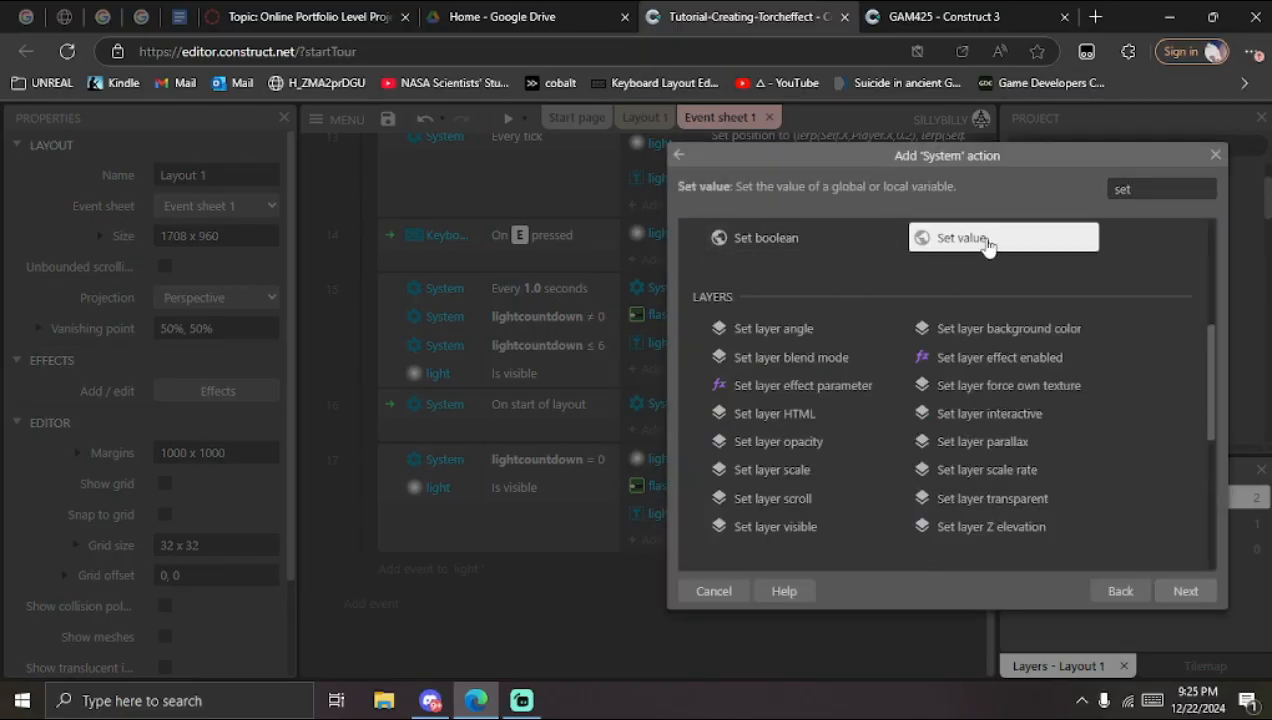
double_click(990, 246)
left_click(112, 310)
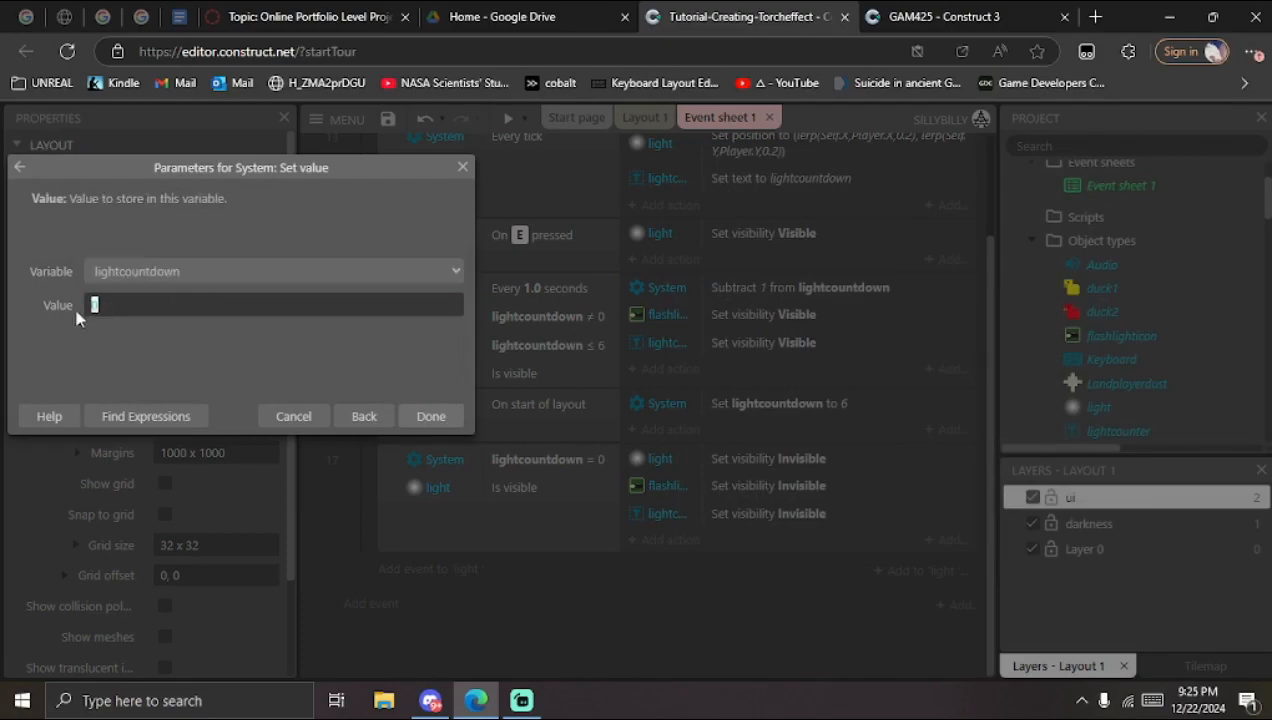
type("6")
left_click(433, 416)
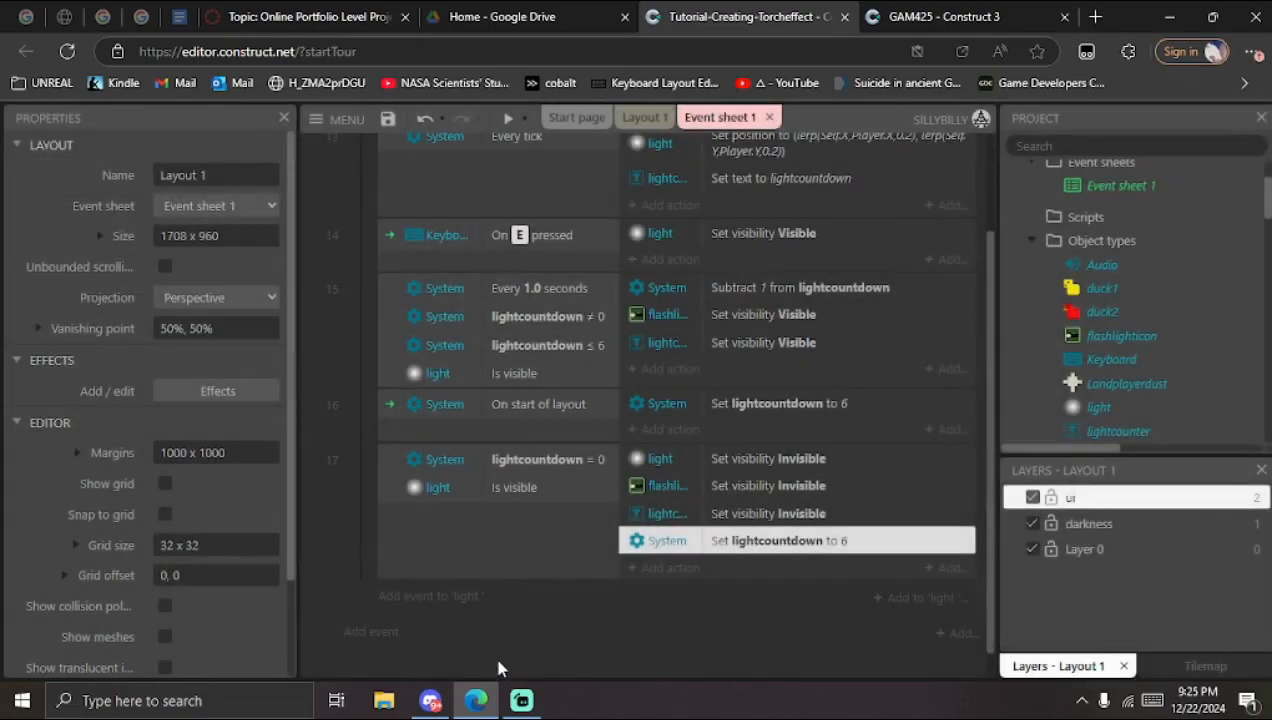
Step: Save the project and preview it, moving the player around with the light on to test the countdown, closing the preview when done
left_click(388, 119)
left_click(508, 118)
key("Left")
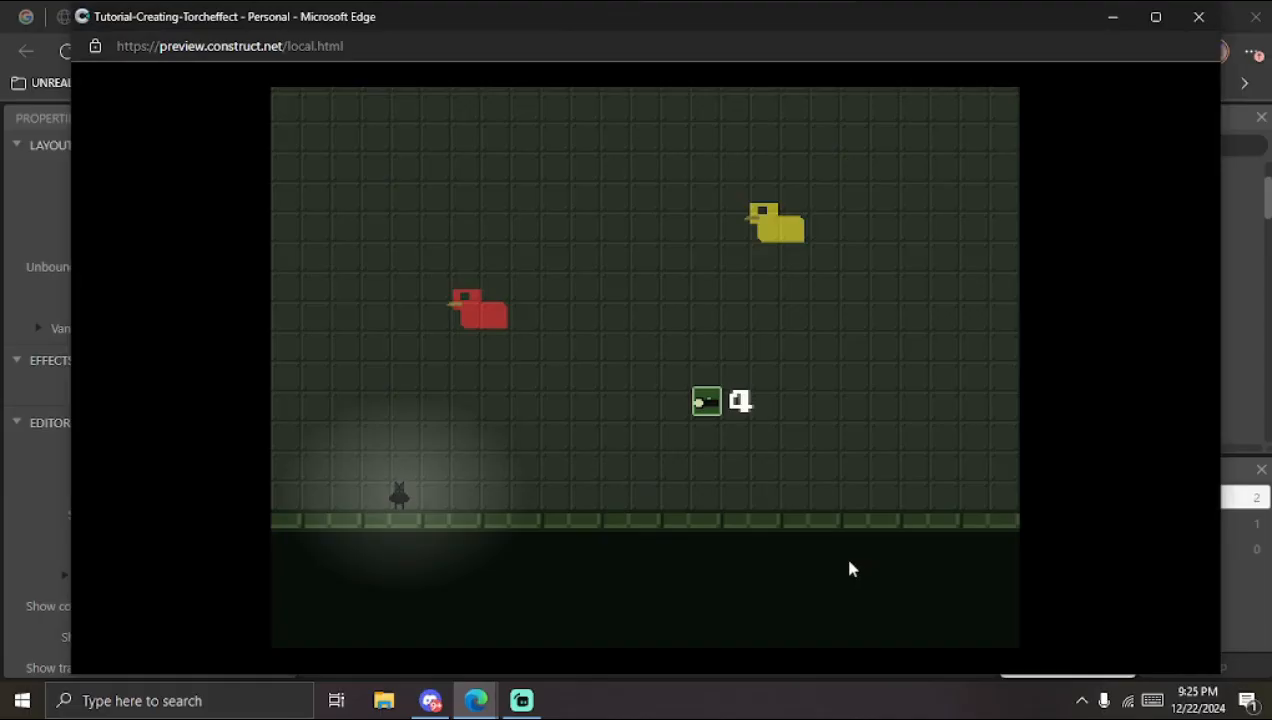
key("Right")
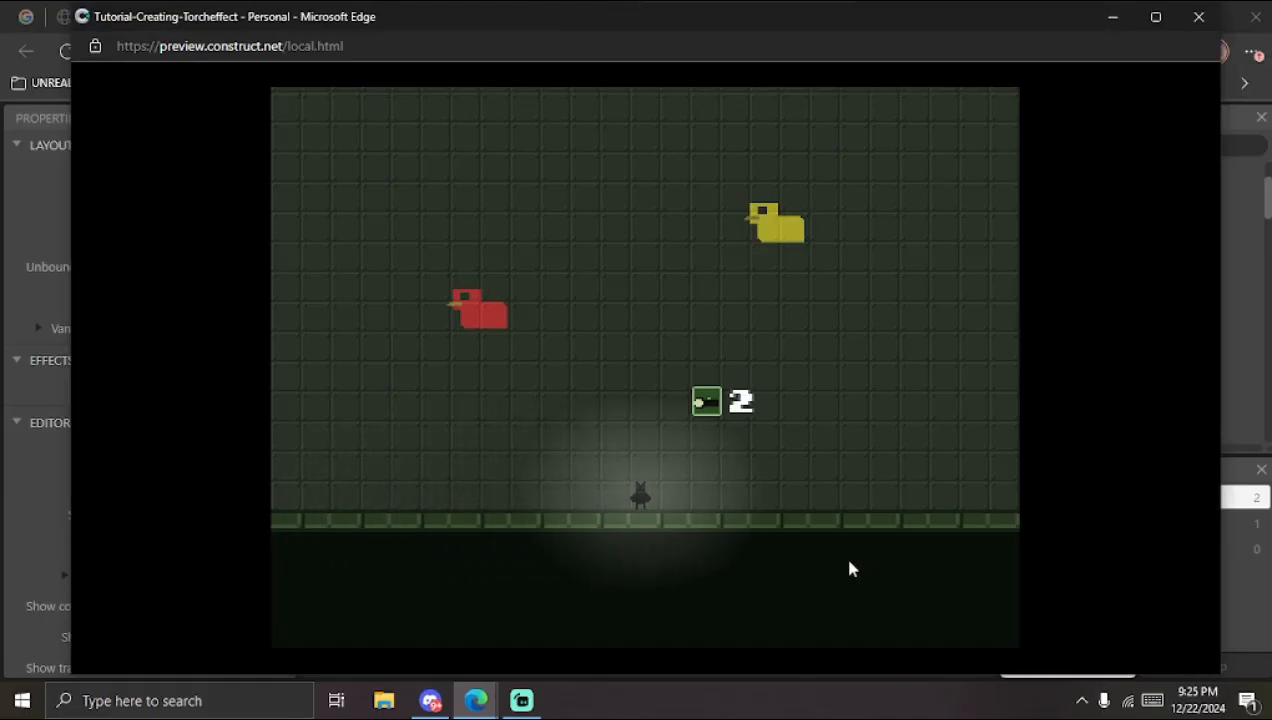
key("Left")
key("Right")
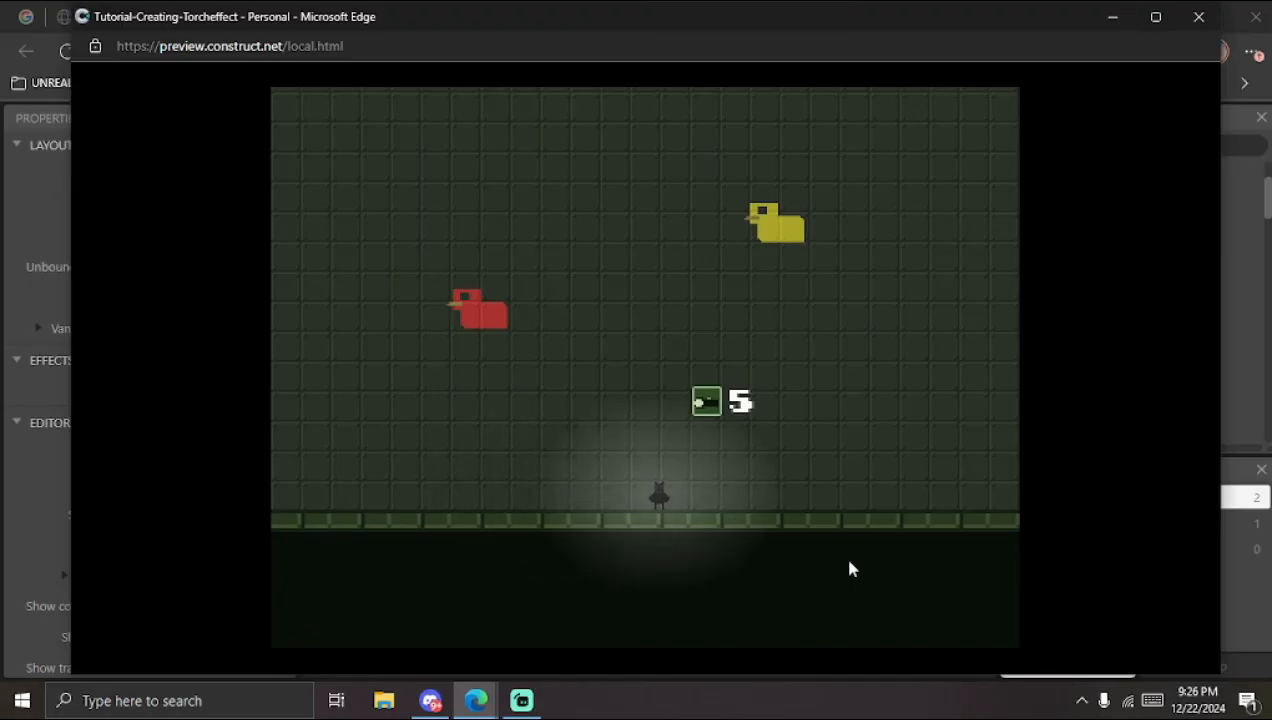
key("Left")
key("Right")
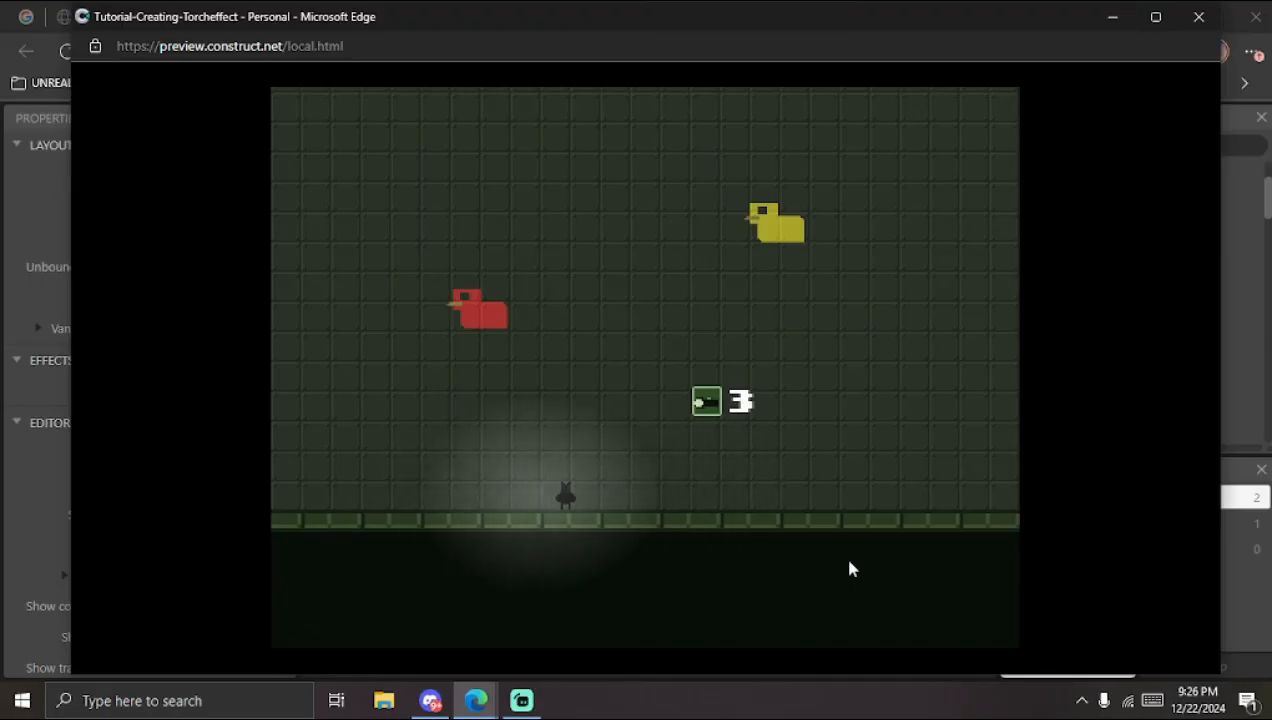
key("Right")
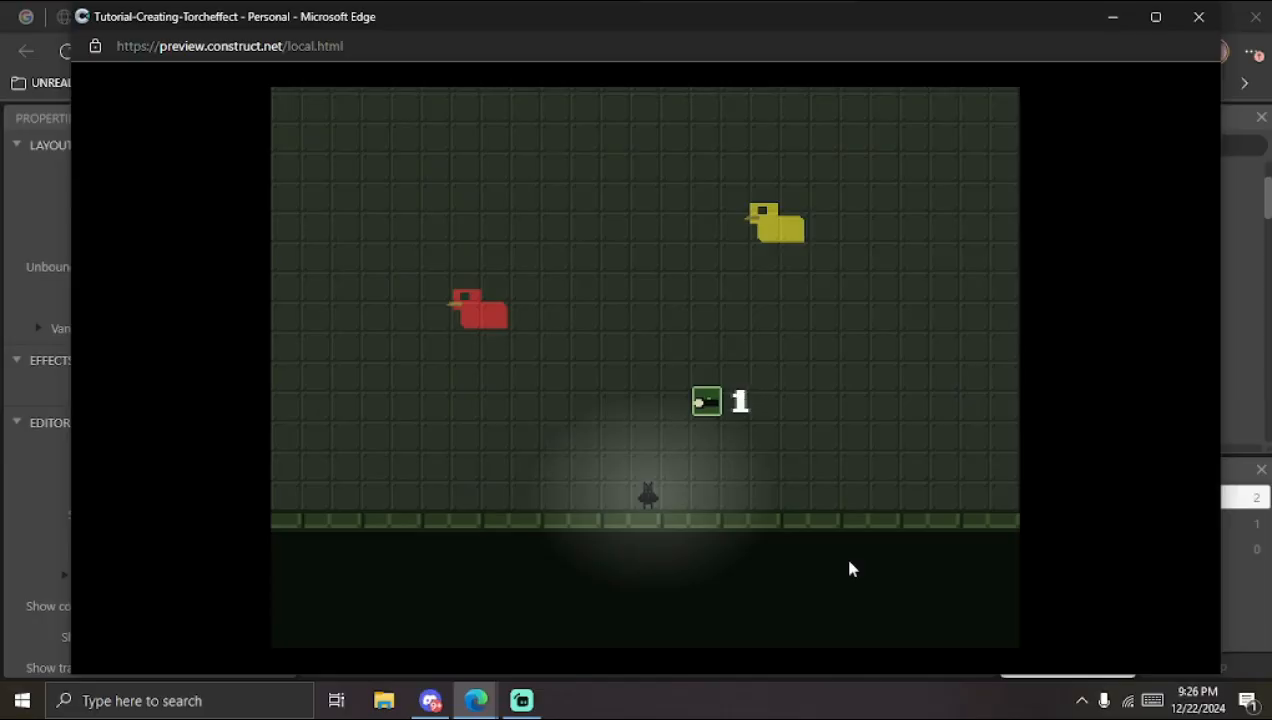
key("Up")
key("Left")
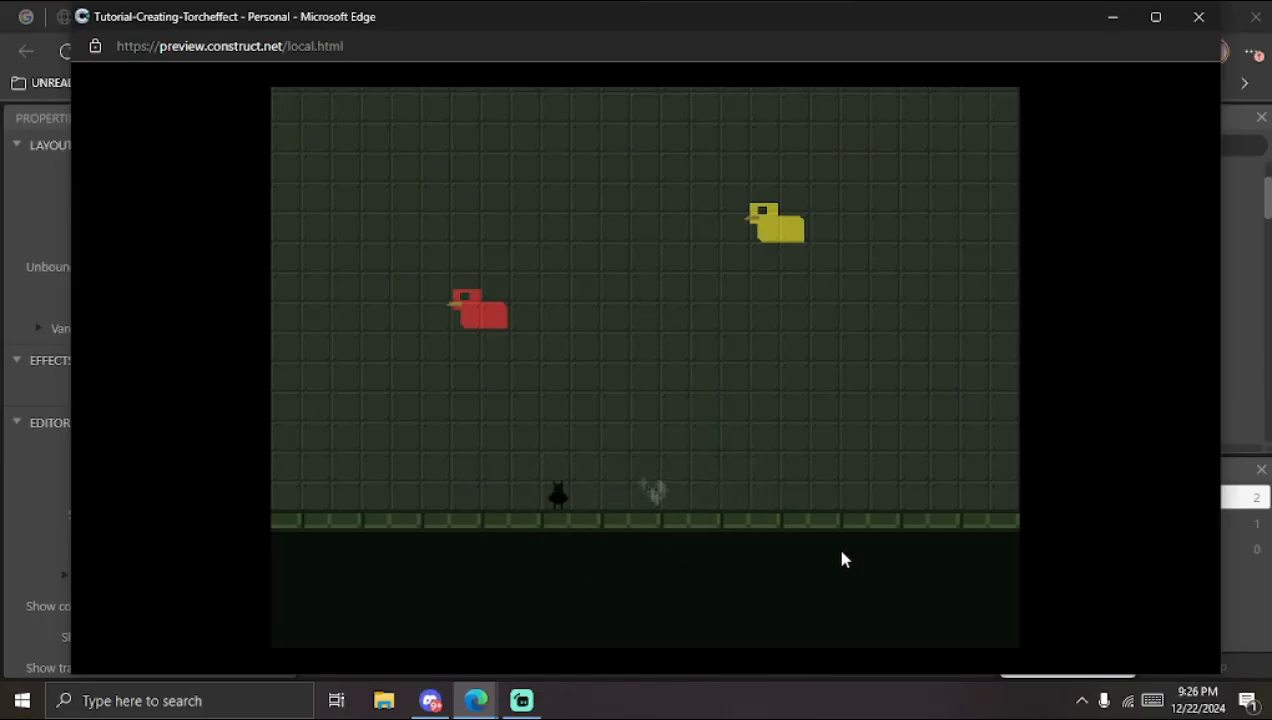
left_click(1198, 16)
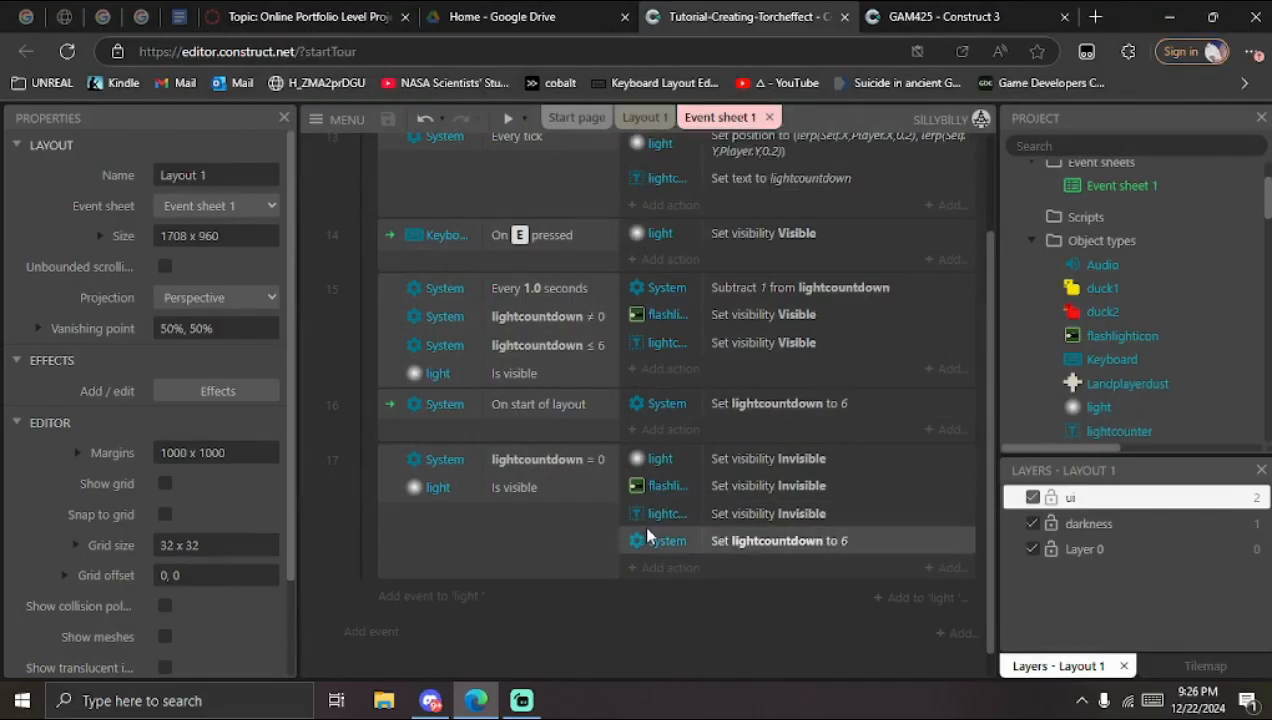
Step: Switch to the GAM425 project and examine the flashlight group's events for comparison
scroll(724, 578, "up", 3)
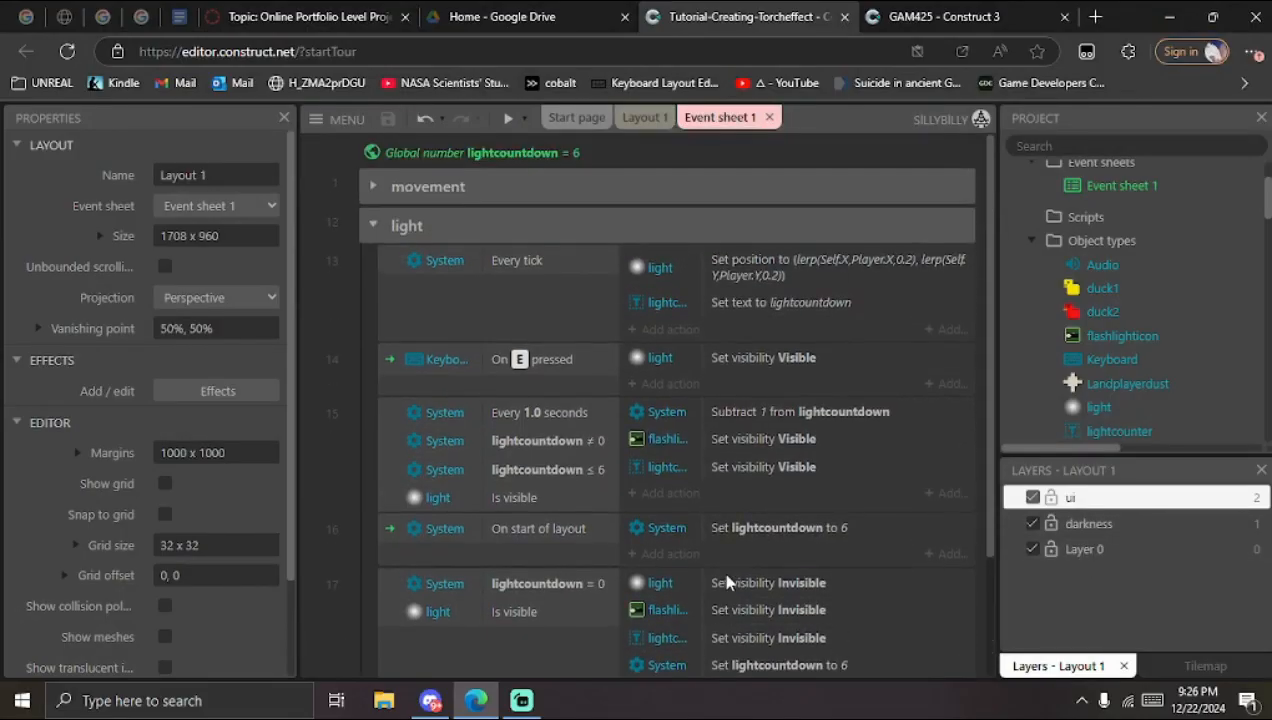
left_click(710, 262)
left_click(925, 12)
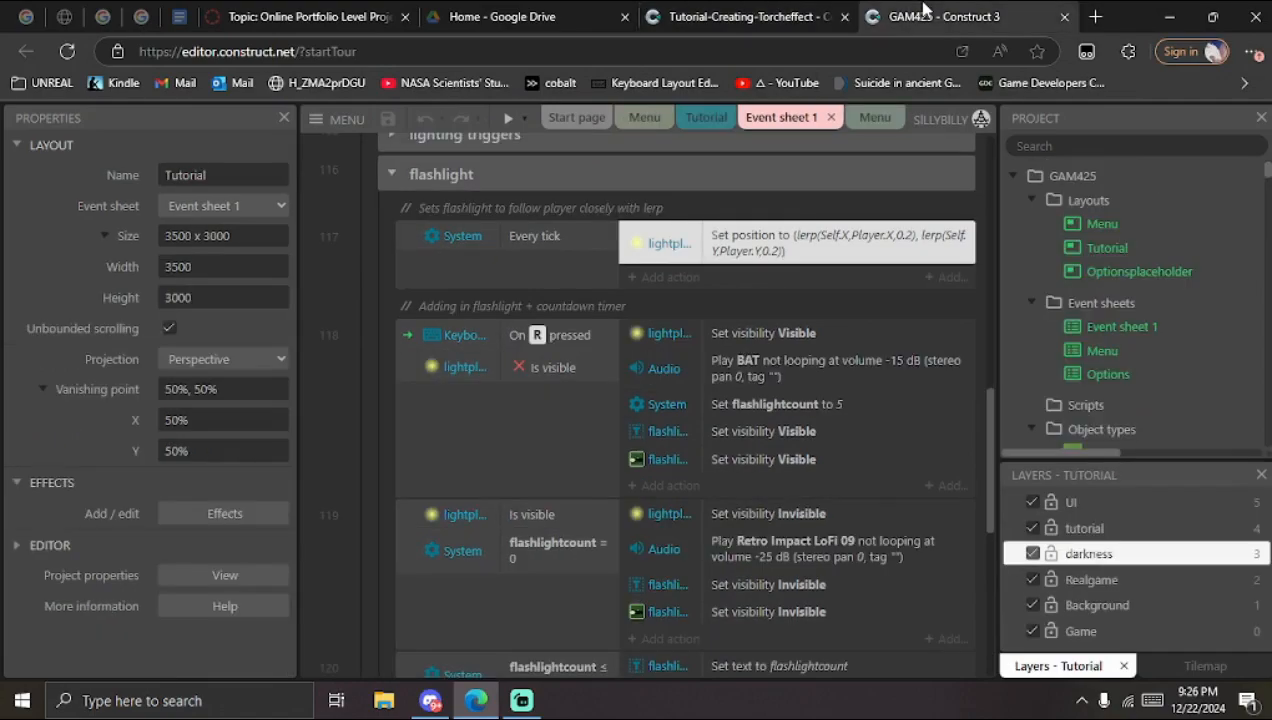
scroll(750, 328, "down", 1)
scroll(752, 300, "down", 1)
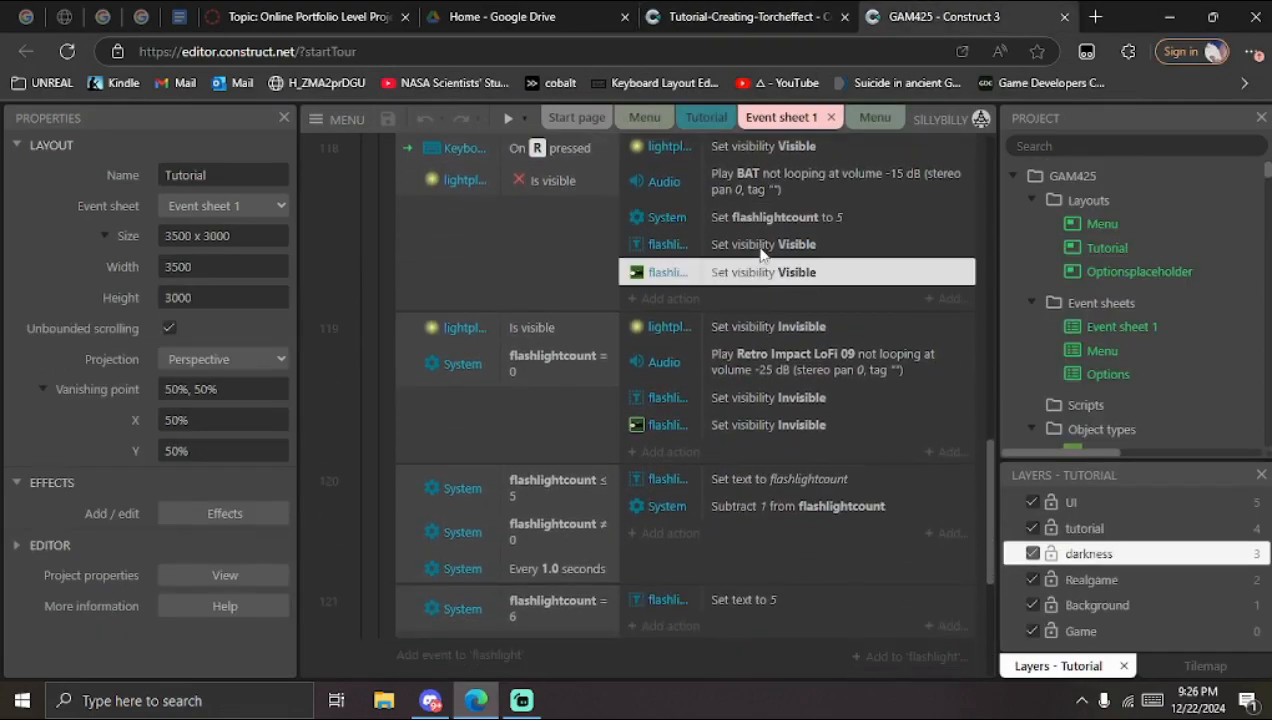
Step: Compare the GAM425 flashlight group's countdown and visibility events with the light group's events in the Torcheffect project
scroll(760, 253, "up", 1)
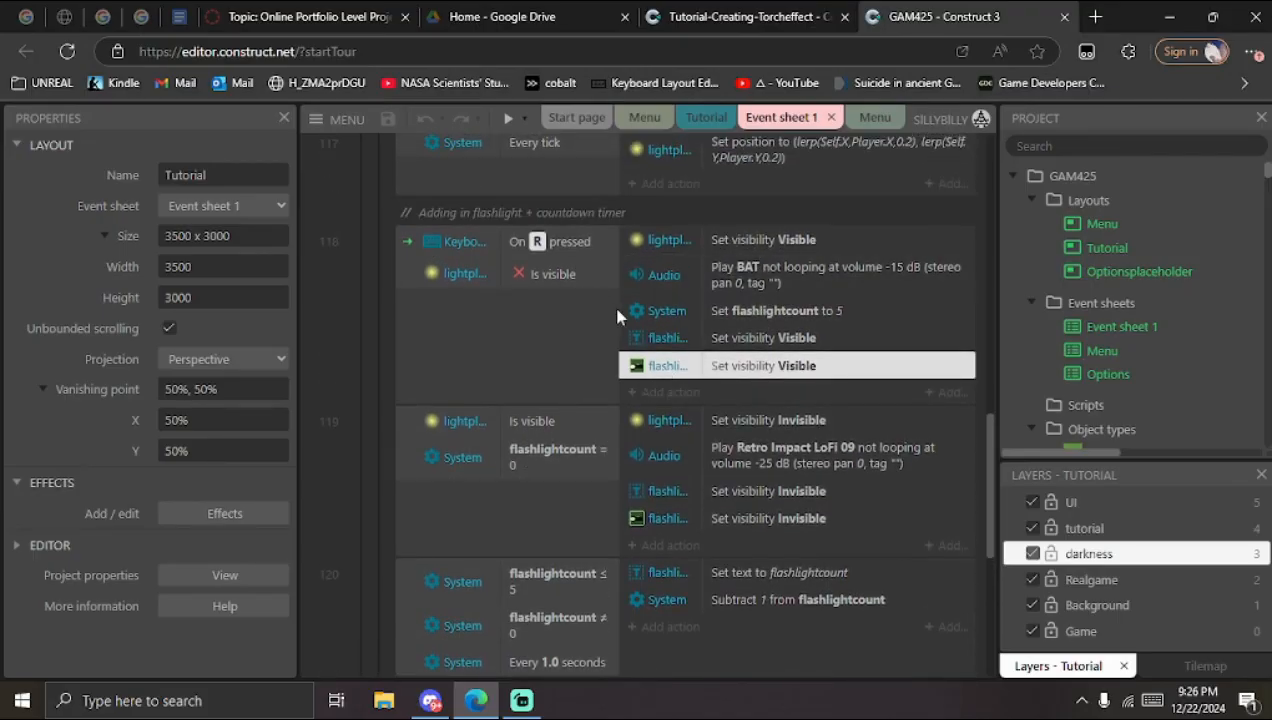
scroll(617, 316, "down", 1)
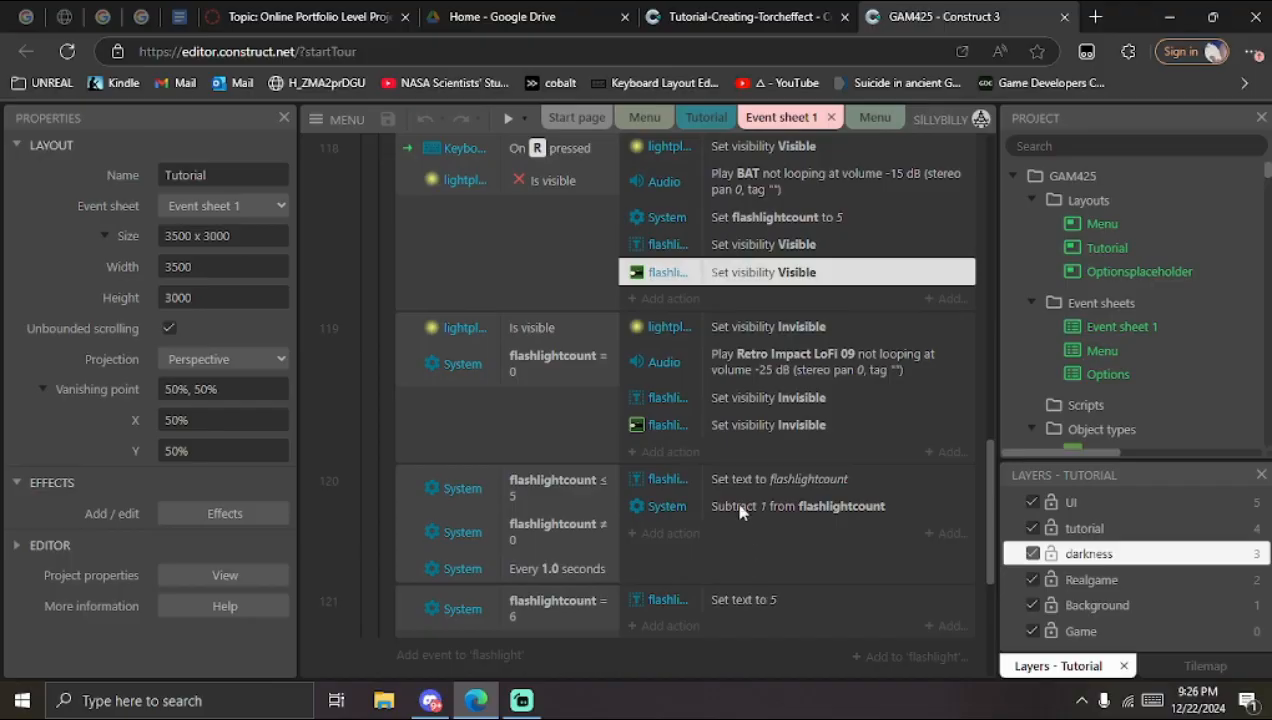
scroll(738, 491, "down", 1)
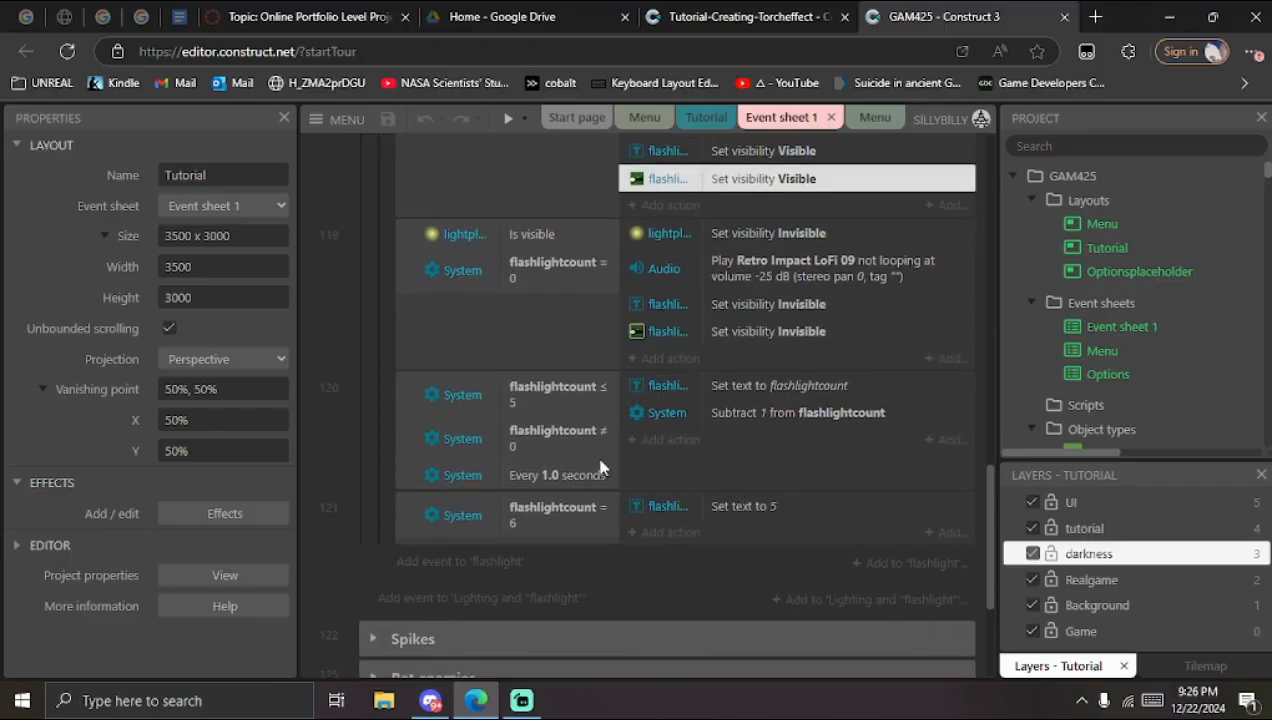
left_click(770, 12)
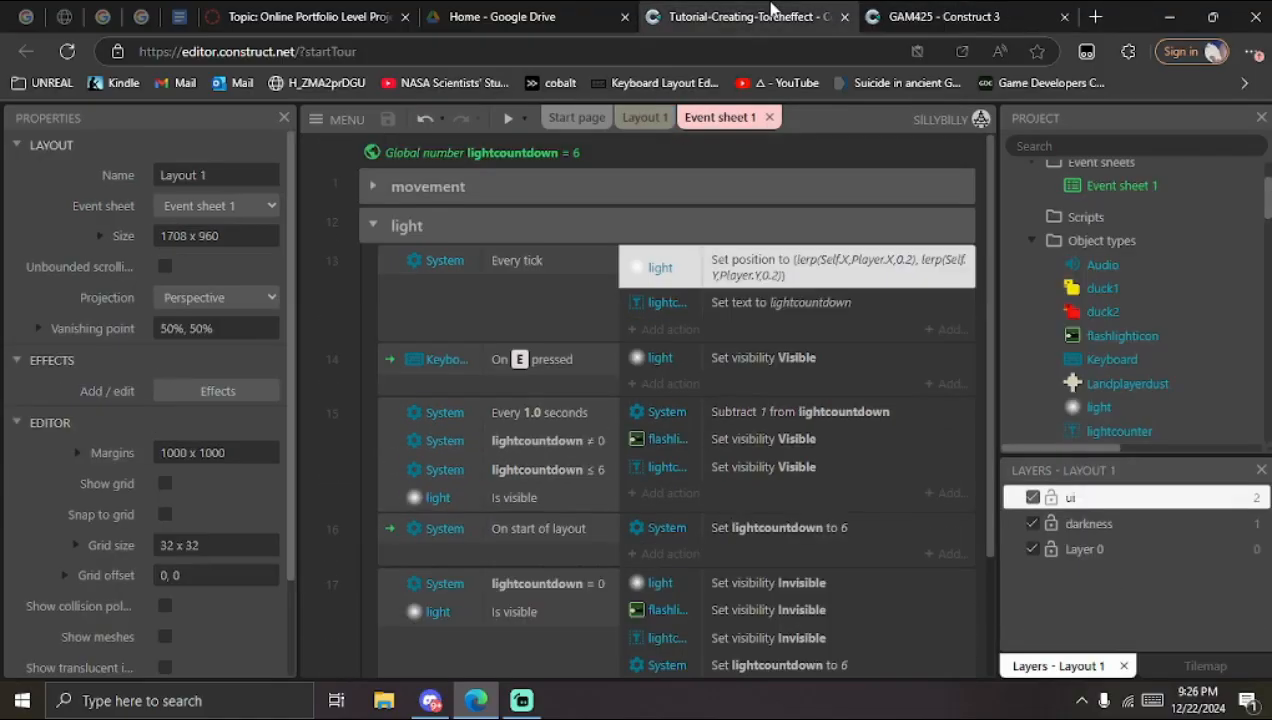
left_click(892, 14)
scroll(751, 452, "down", 1)
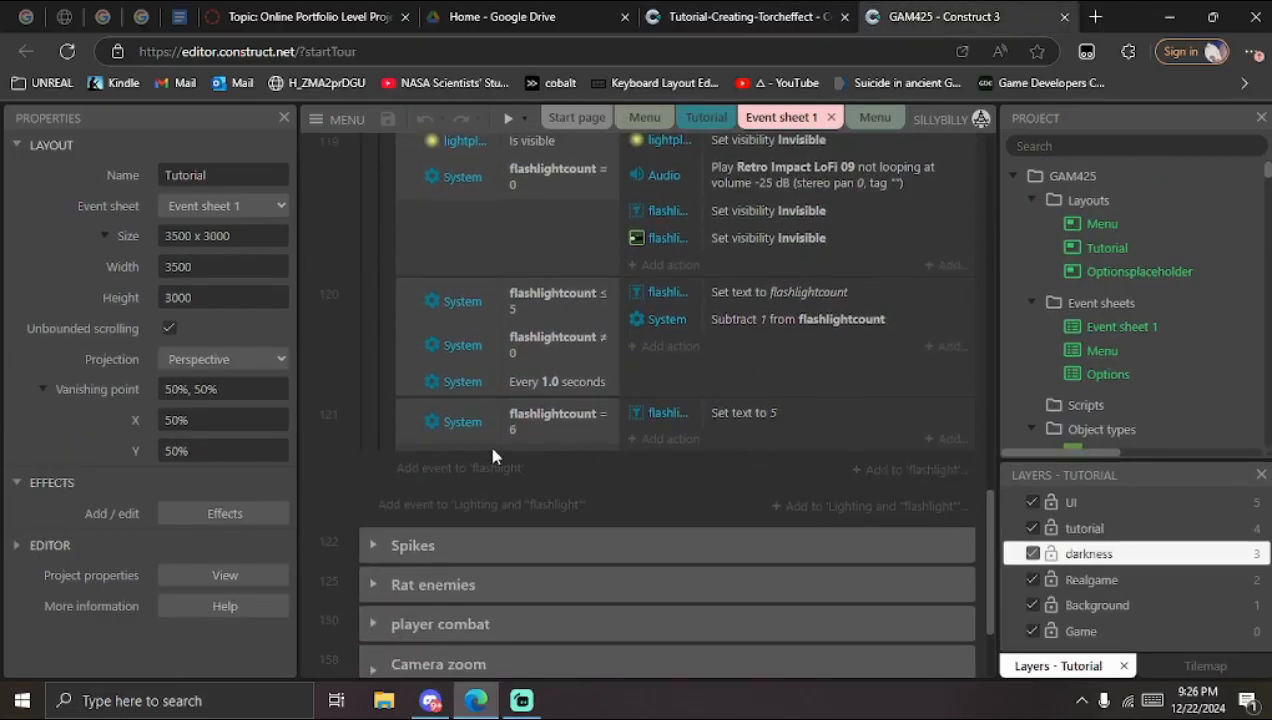
left_click(770, 14)
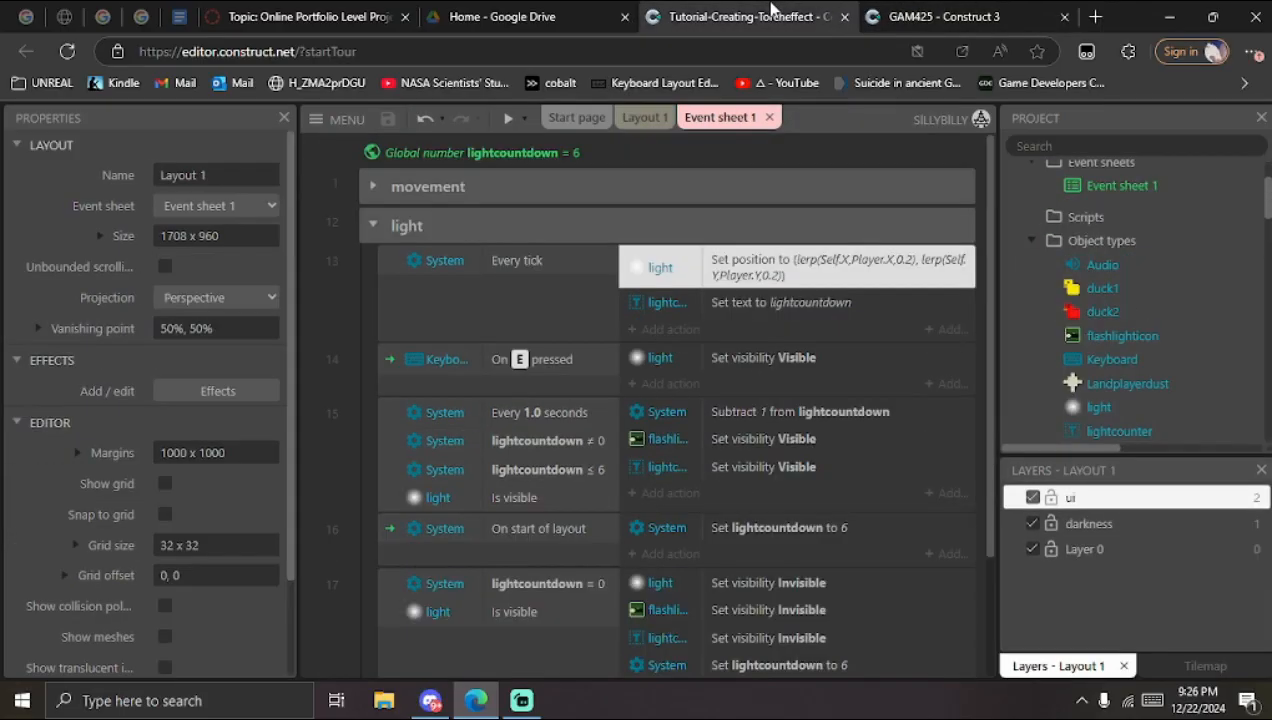
scroll(829, 476, "down", 1)
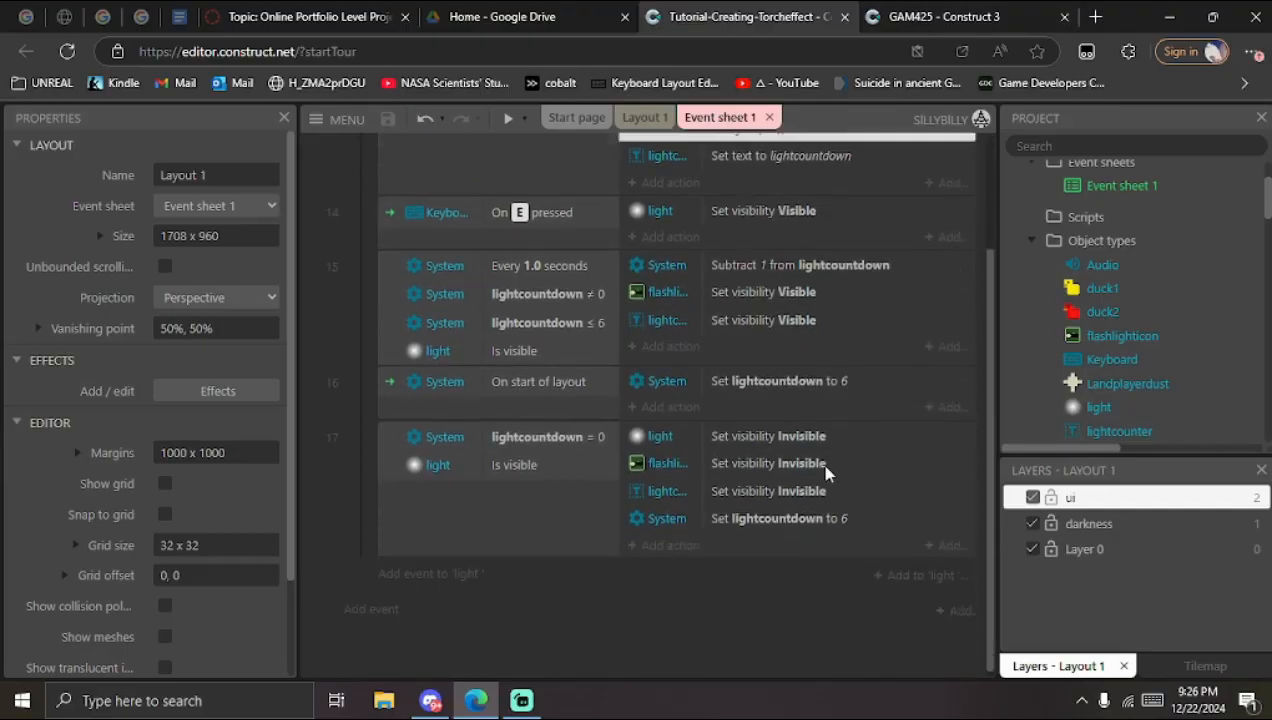
Step: Examine the GAM425 event with the flashlightcount = 6 condition and its Set text to 5 action
left_click(937, 17)
left_click(768, 415)
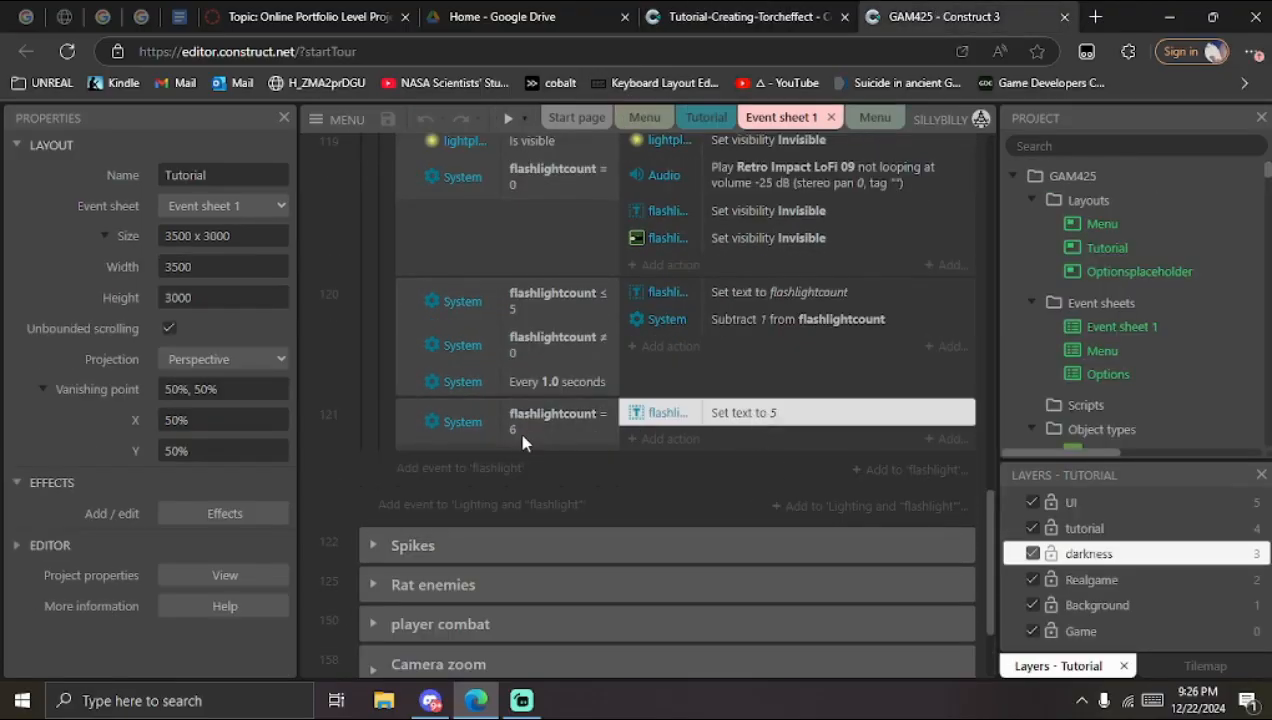
left_click(410, 432)
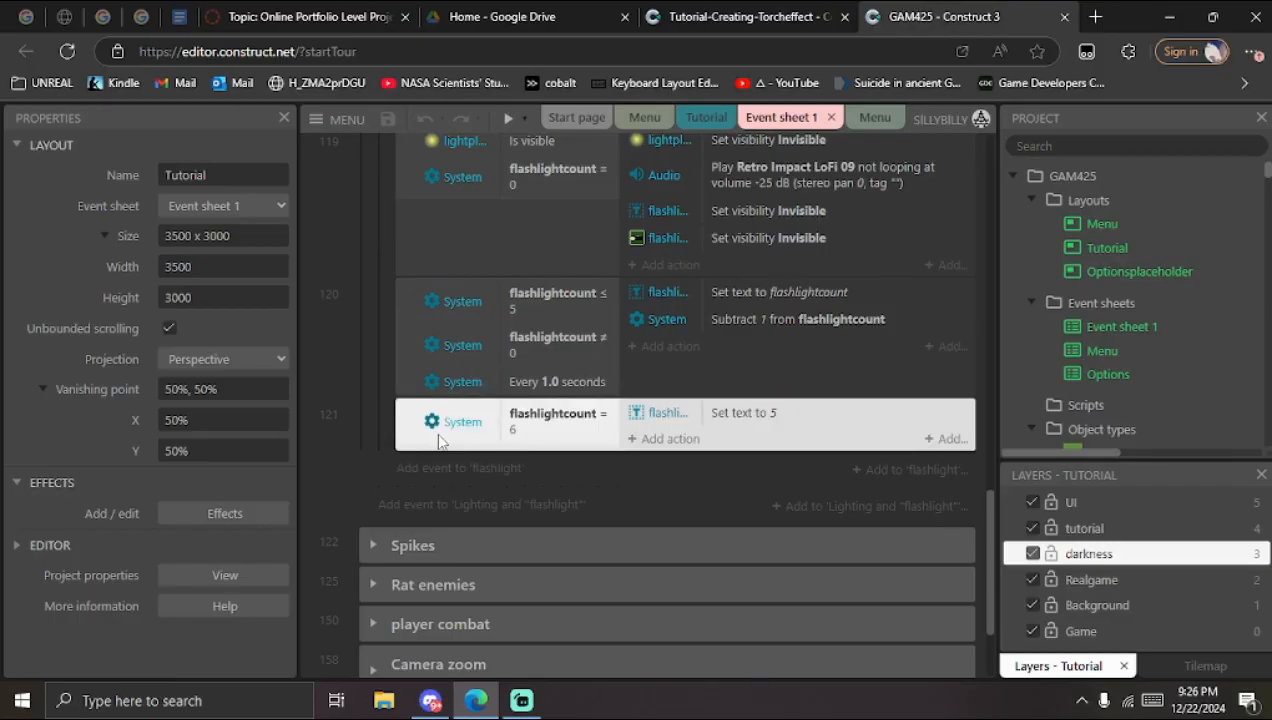
left_click(744, 422)
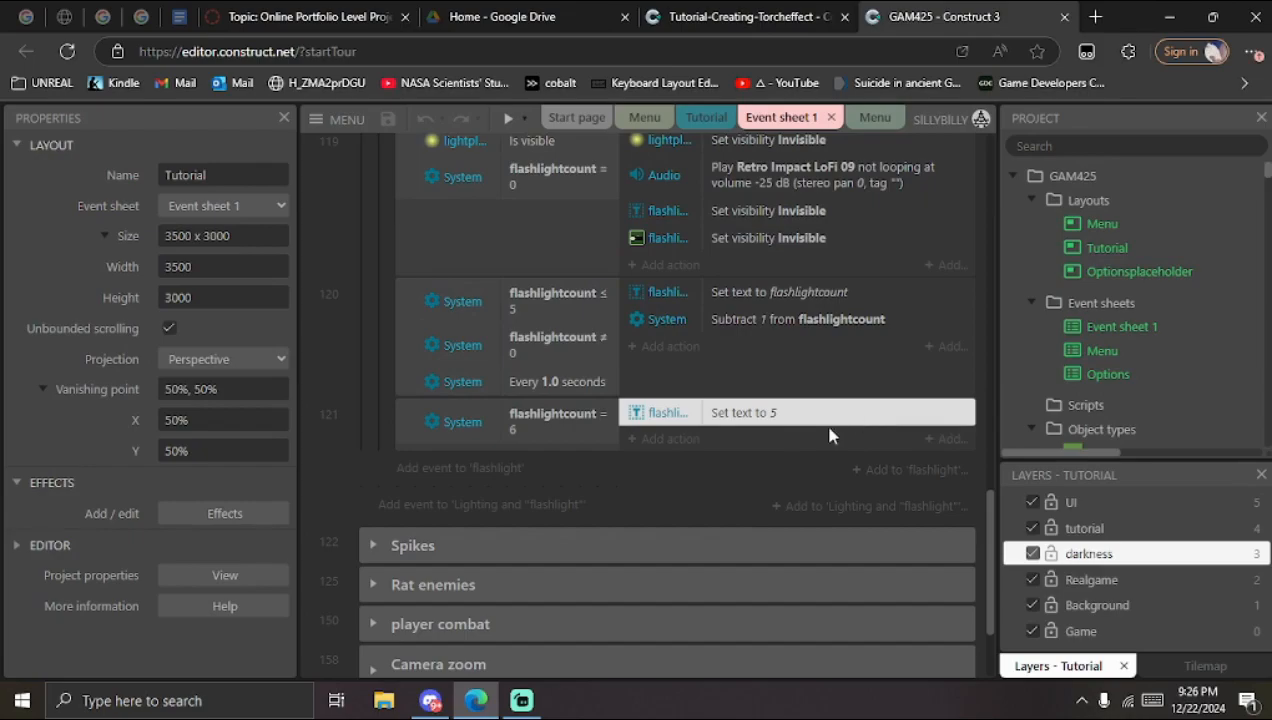
scroll(755, 498, "up", 1)
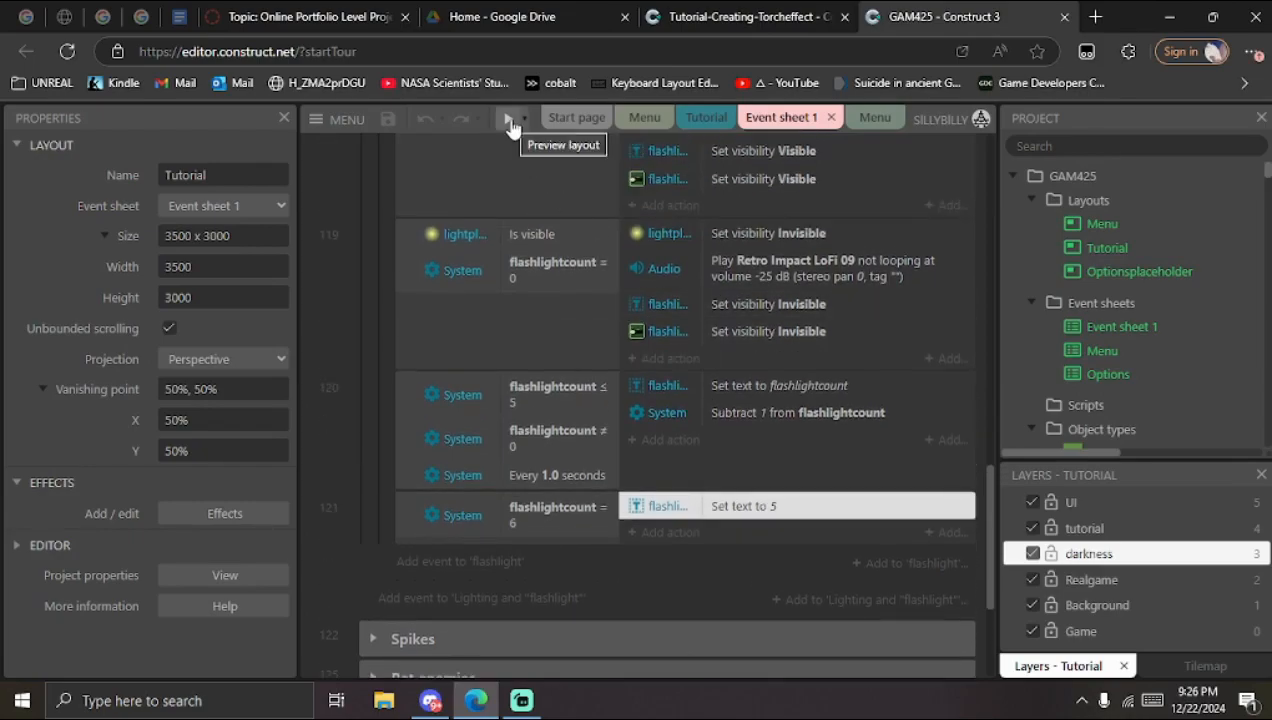
Step: Switch to the Torcheffect project and preview it, moving the player with the light on to test the countdown, and close the preview
left_click(745, 14)
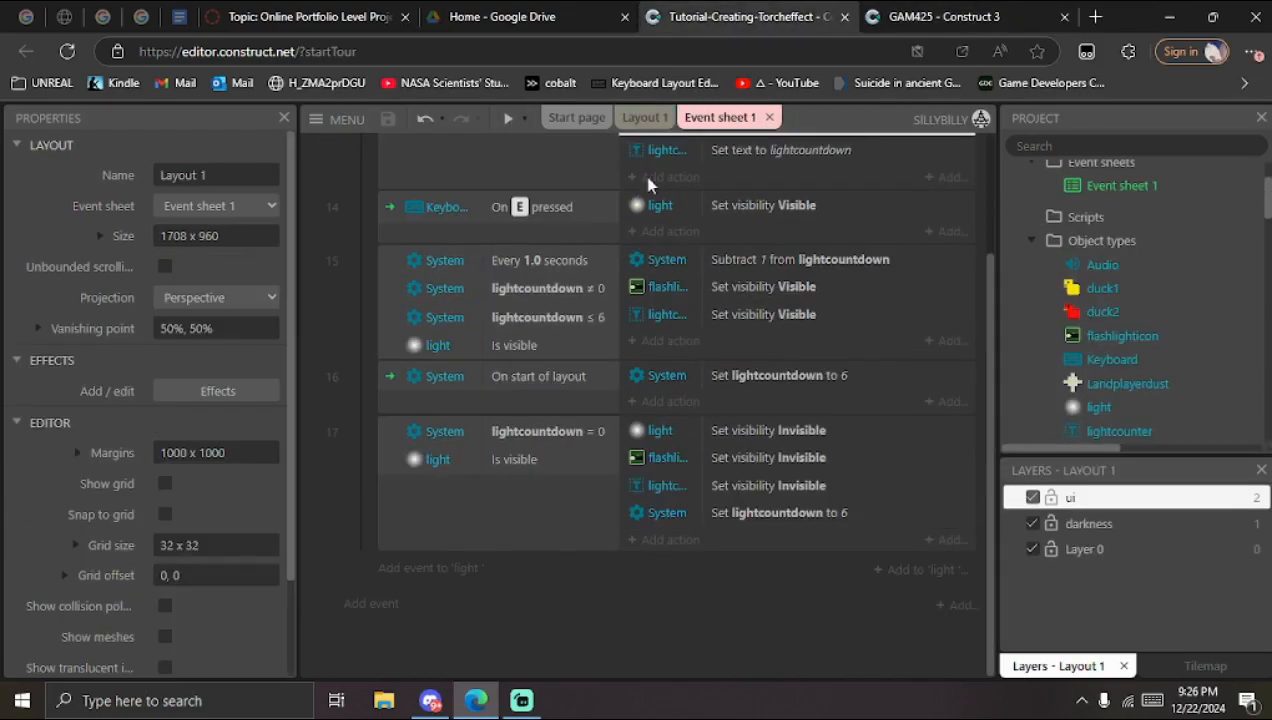
left_click(511, 120)
key("Right")
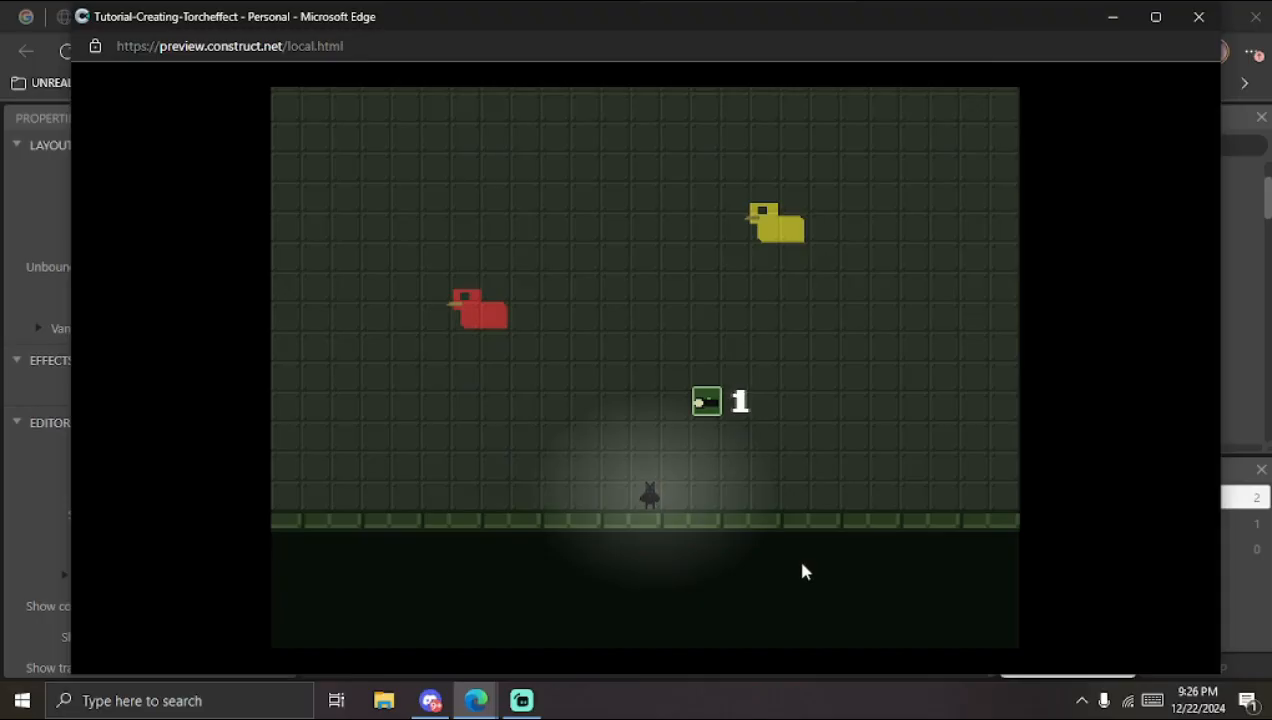
left_click(1199, 18)
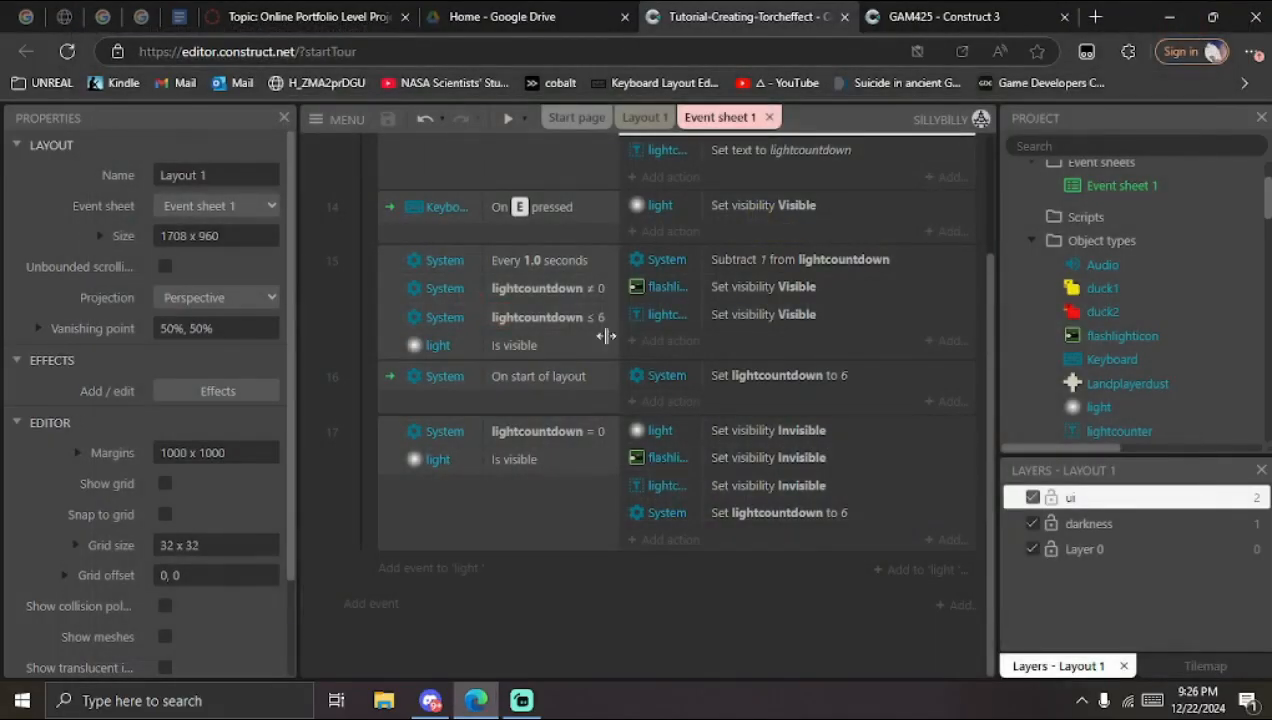
Step: Move the light sprite in Layout 1 closer to the room's outer left wall, to about (-90, 191)
scroll(655, 359, "up", 2)
scroll(707, 335, "down", 2)
scroll(524, 300, "up", 2)
scroll(556, 245, "down", 2)
left_click(645, 117)
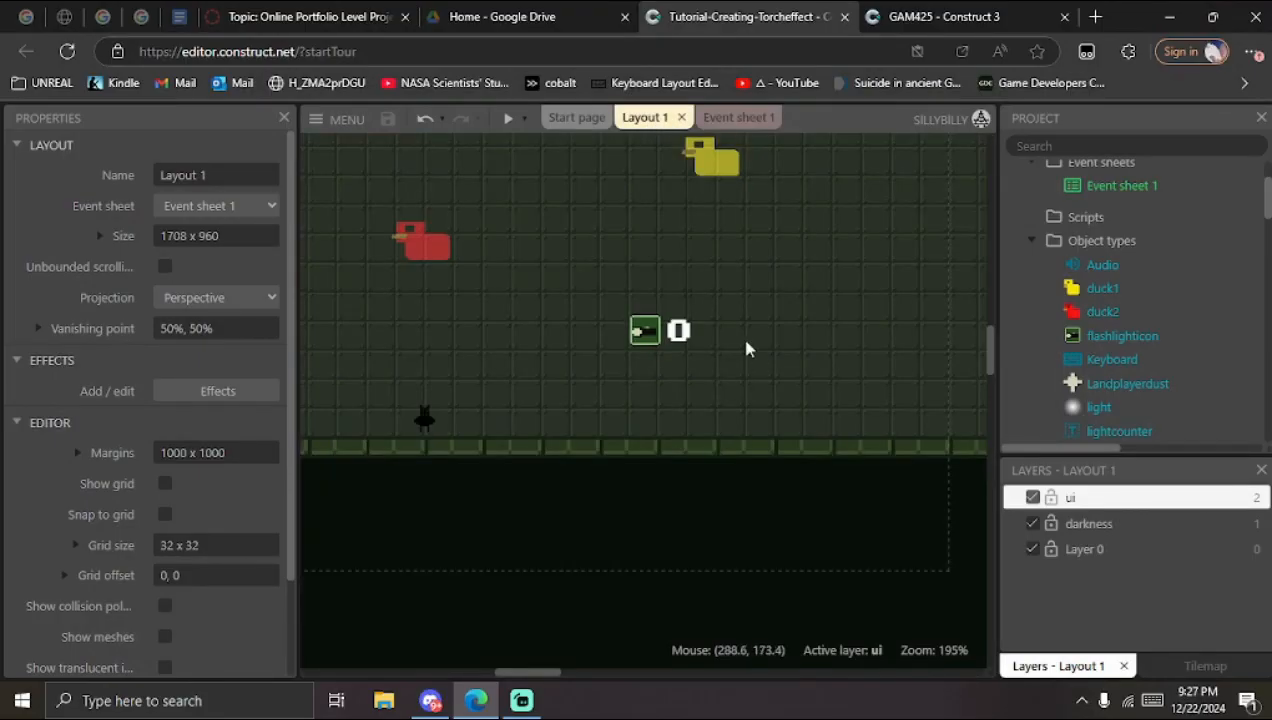
middle_click_drag(739, 333, 824, 392)
scroll(790, 398, "down", 4, "ctrl")
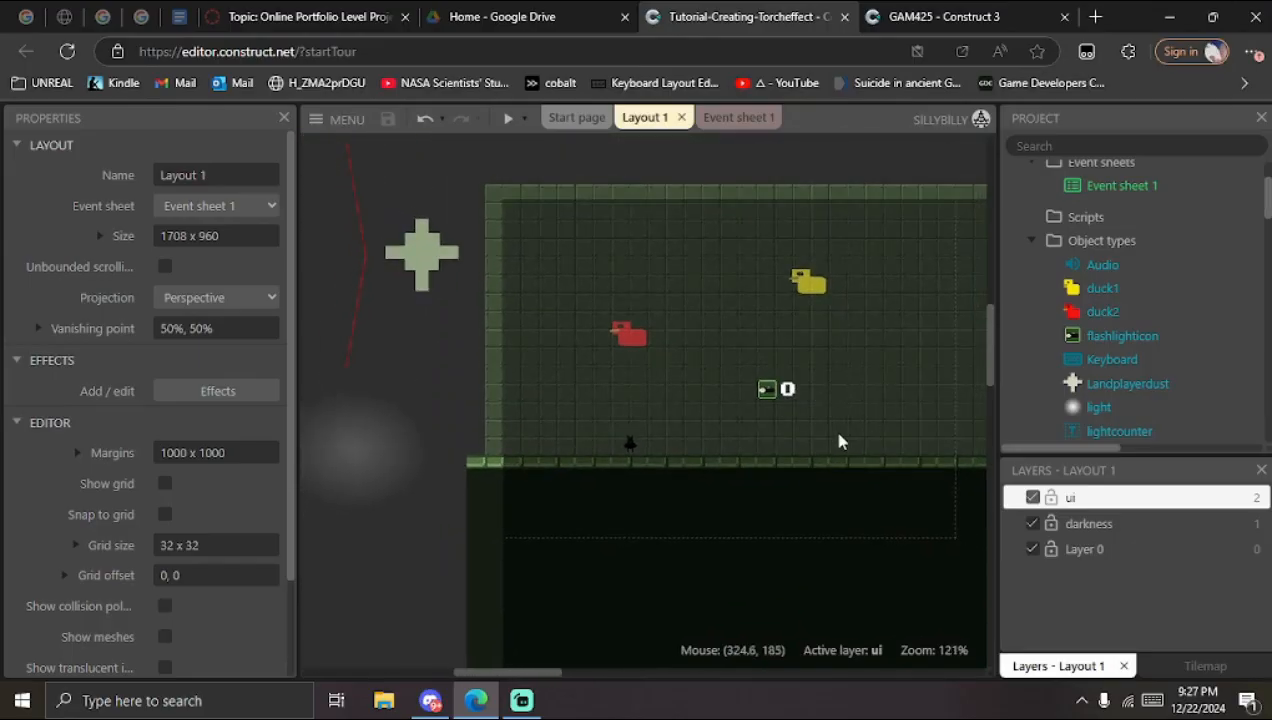
middle_click_drag(840, 440, 758, 423)
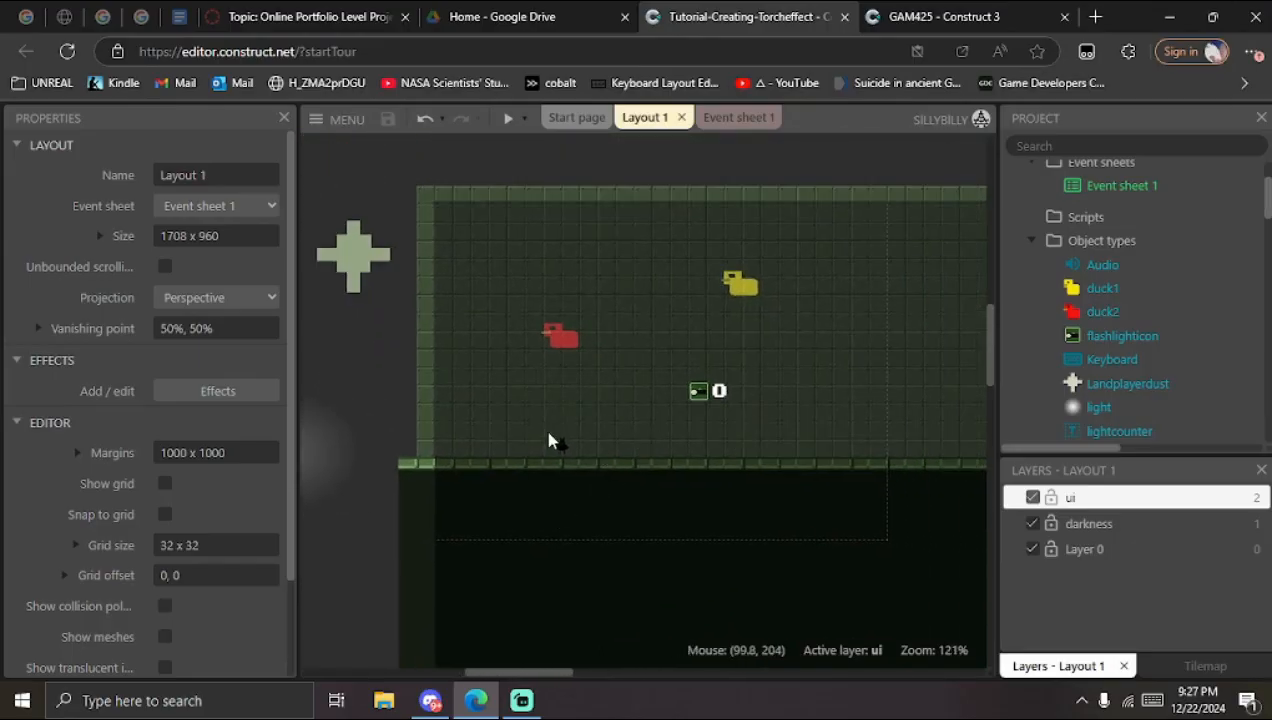
middle_click_drag(401, 447, 507, 440)
left_click(507, 440)
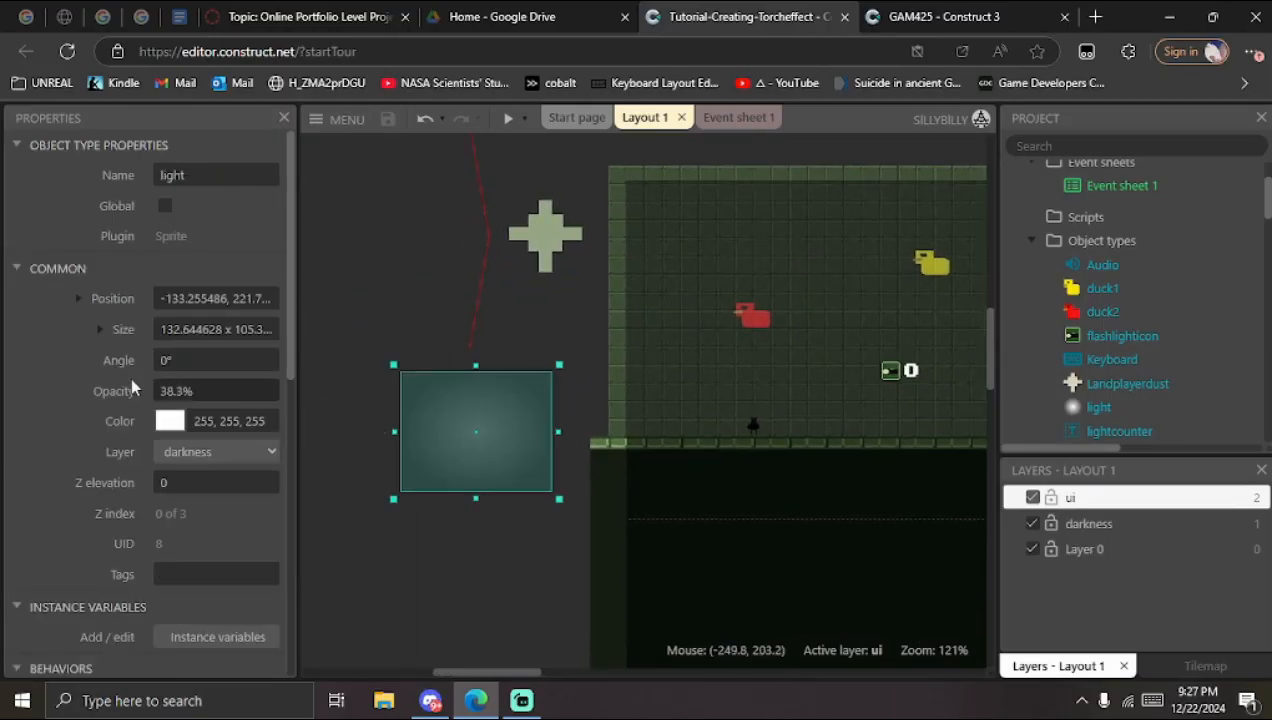
left_click_drag(492, 486, 535, 405)
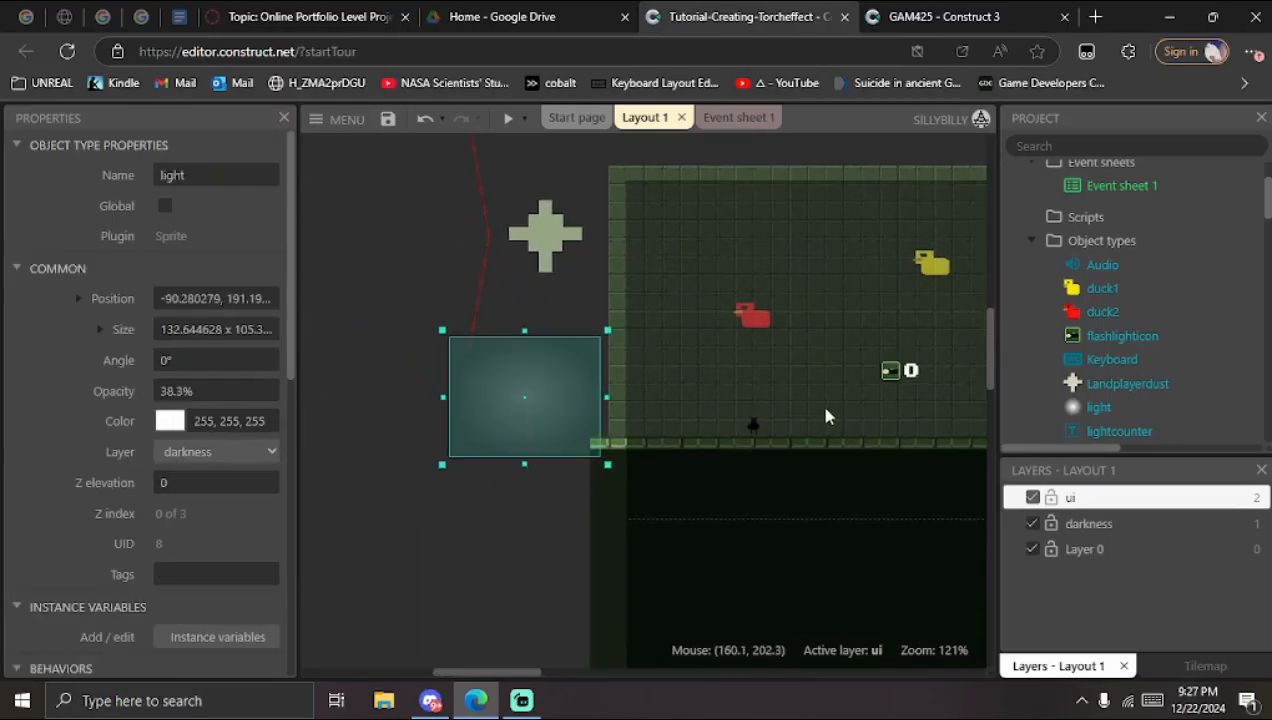
Step: Move the red duck and the yellow duck further right in the room, with the yellow one just above the red one
left_click(840, 440)
middle_click_drag(860, 468, 621, 478)
mouse_move(608, 424)
middle_mouse_down()
mouse_move(716, 419)
mouse_move(629, 421)
middle_mouse_up()
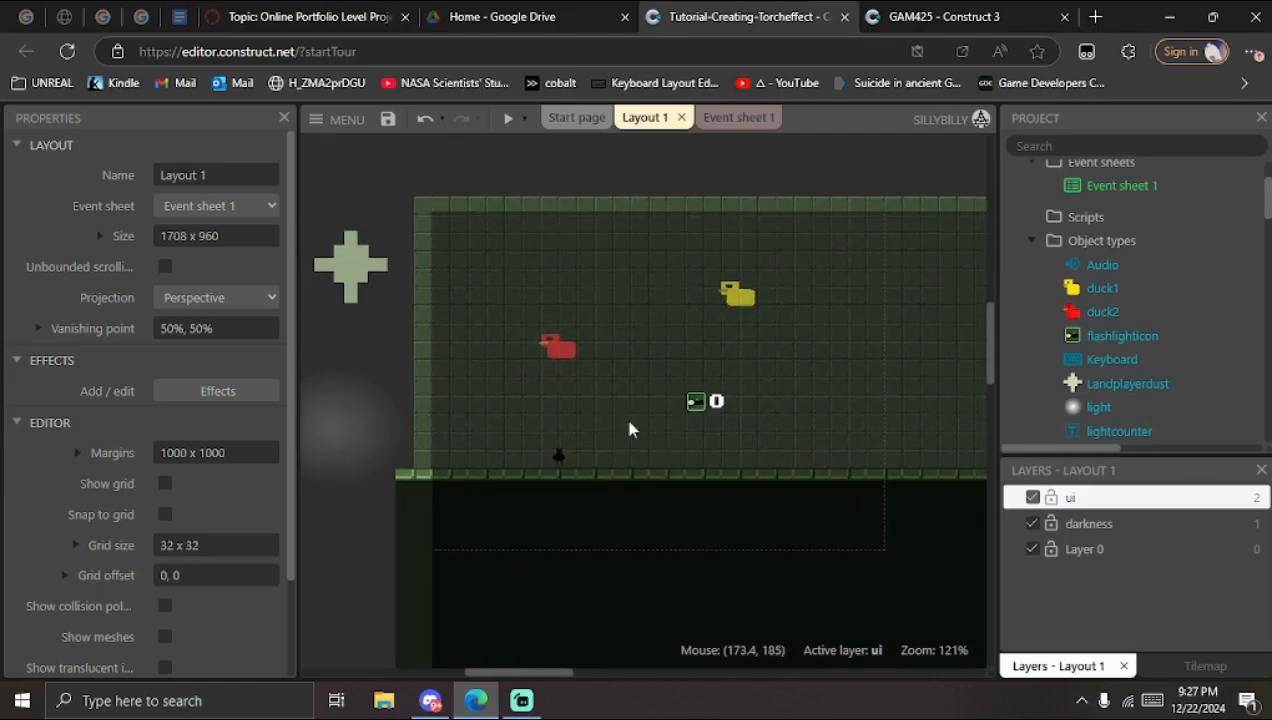
left_click_drag(548, 350, 817, 304)
left_click_drag(734, 302, 814, 271)
left_click(762, 432)
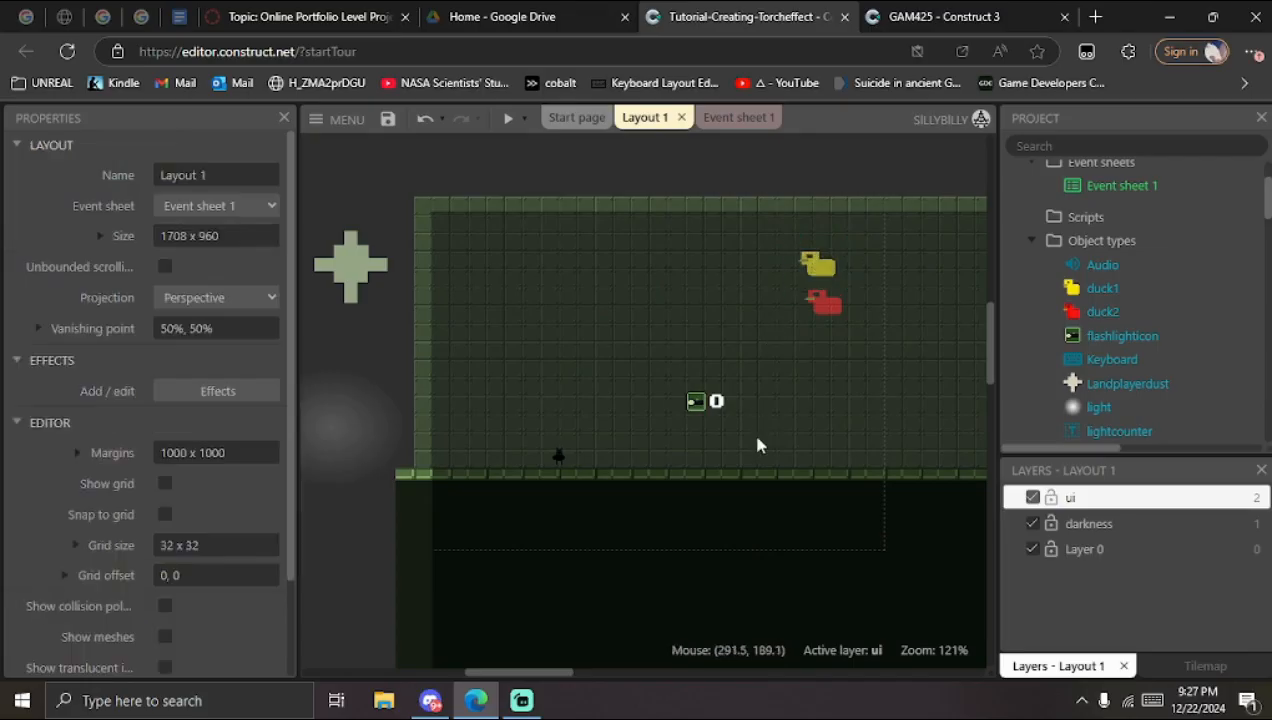
scroll(724, 478, "up", 5, "ctrl")
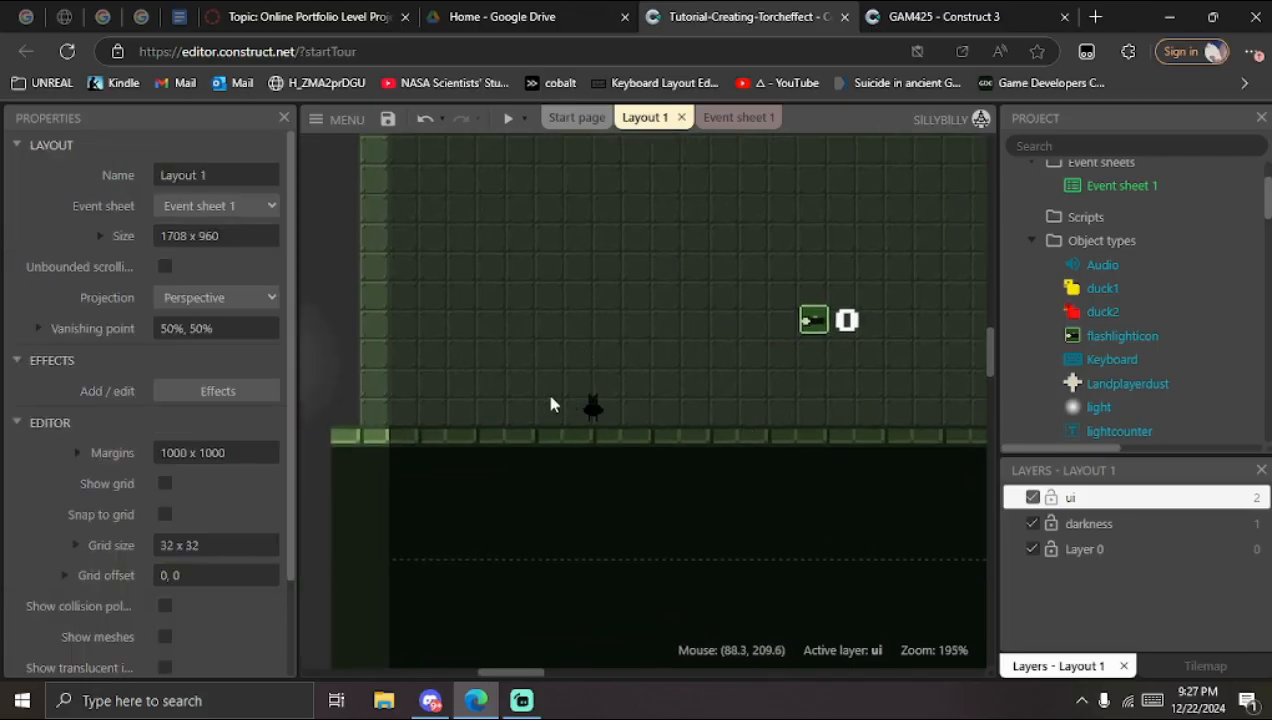
Step: Review the light group's events in Event sheet 1, collapsing and expanding the group, and return to Layout 1 to view the room
left_click(739, 117)
scroll(670, 470, "up", 1)
scroll(670, 420, "down", 3)
scroll(670, 410, "up", 3)
left_click(372, 228)
left_click(371, 226)
scroll(452, 390, "down", 3)
scroll(483, 369, "up", 3)
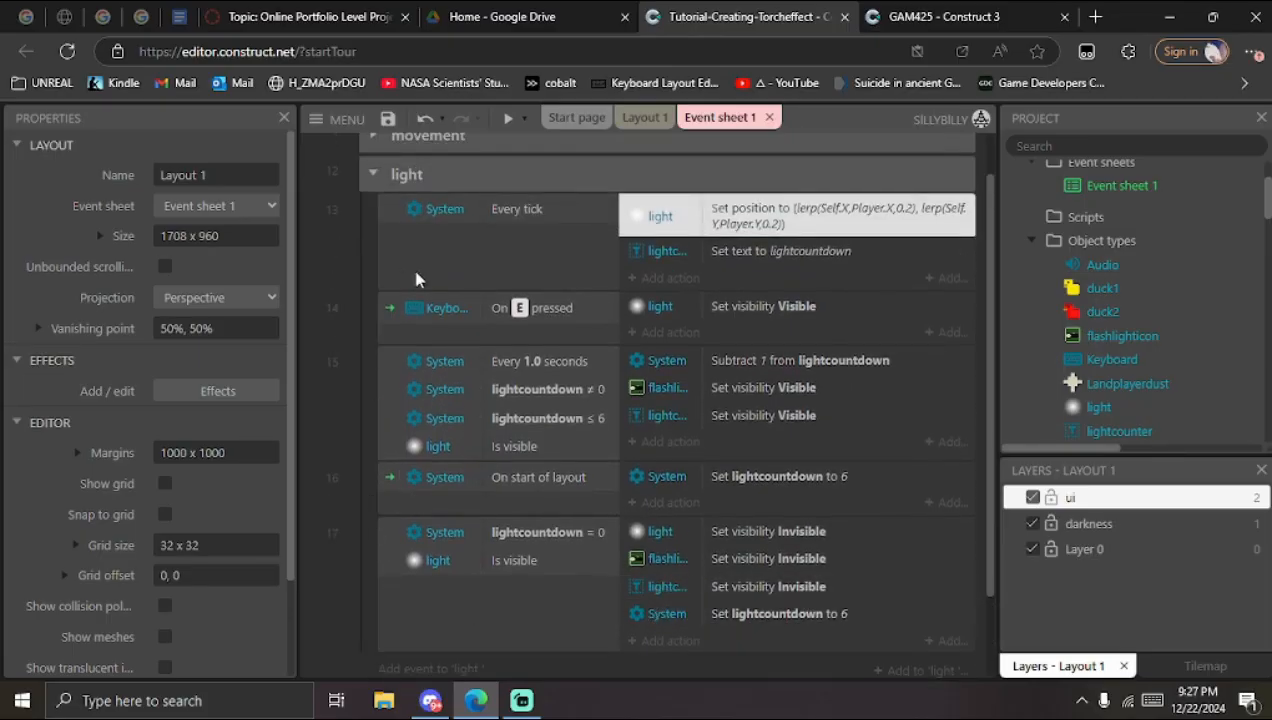
left_click(645, 117)
middle_click_drag(621, 348, 676, 439)
scroll(688, 441, "down", 2)
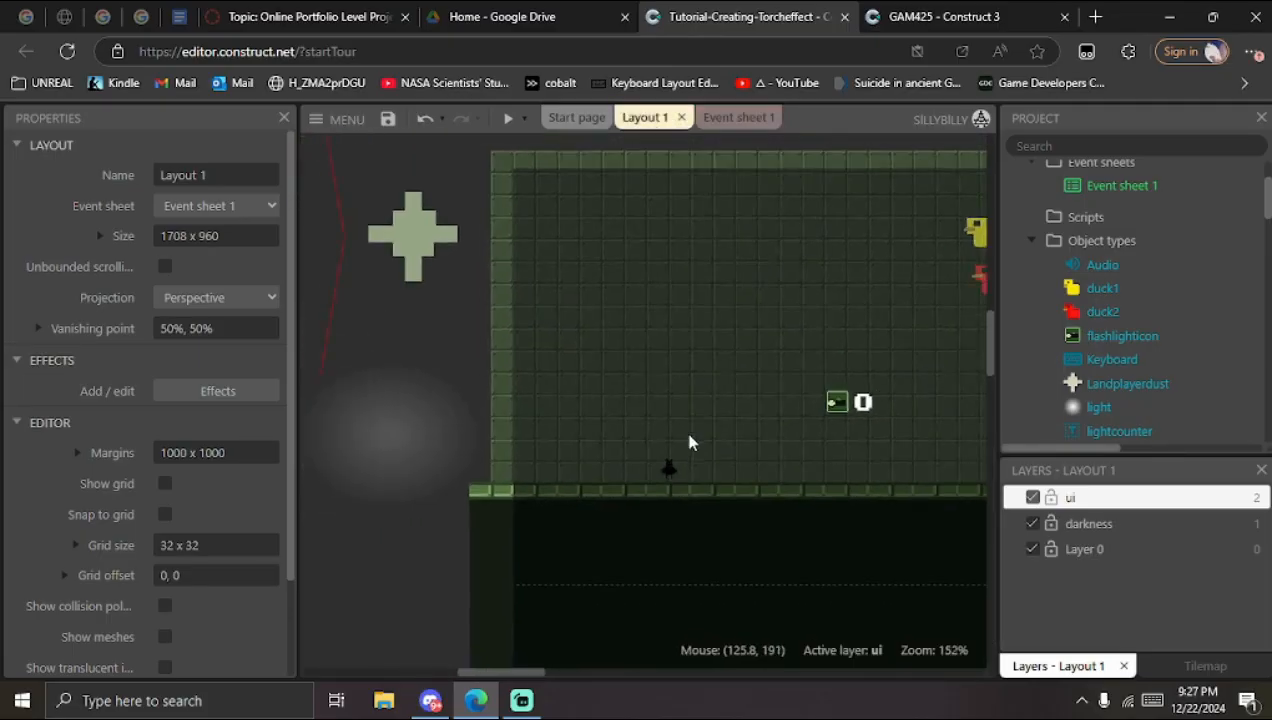